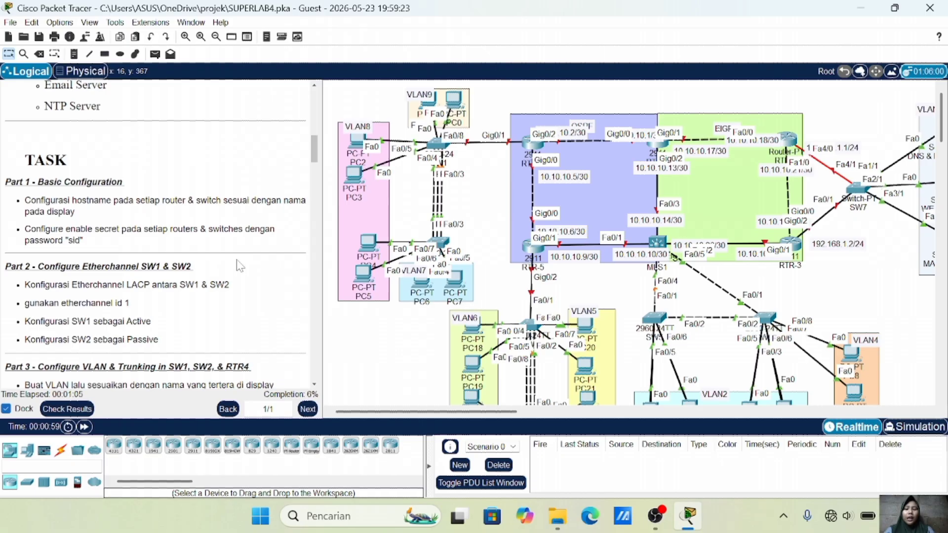
Scroll the Logical workspace down and back up to survey the SUPERLAB4 topology
{"action": "scroll", "coordinate": [523, 221], "scroll_direction": "down", "scroll_amount": 4}
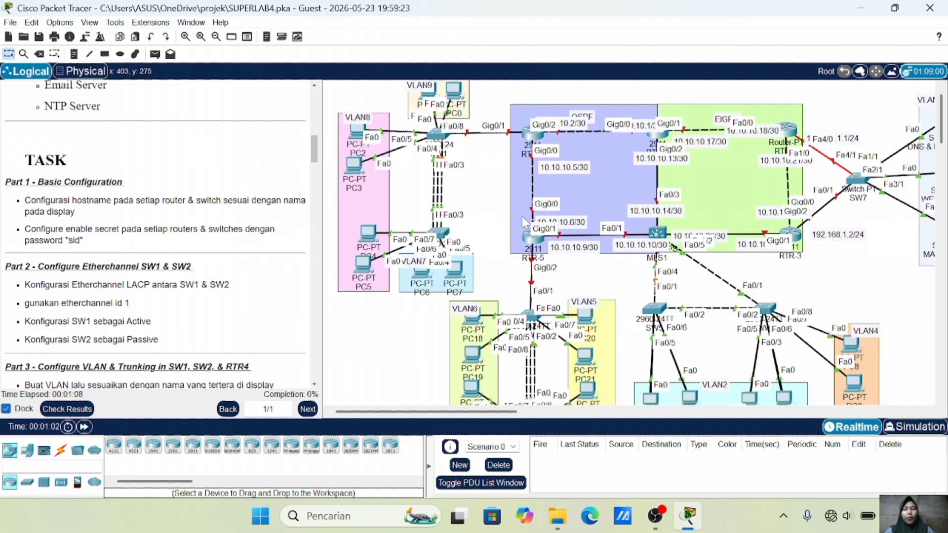
{"action": "scroll", "coordinate": [524, 221], "scroll_direction": "up", "scroll_amount": 4}
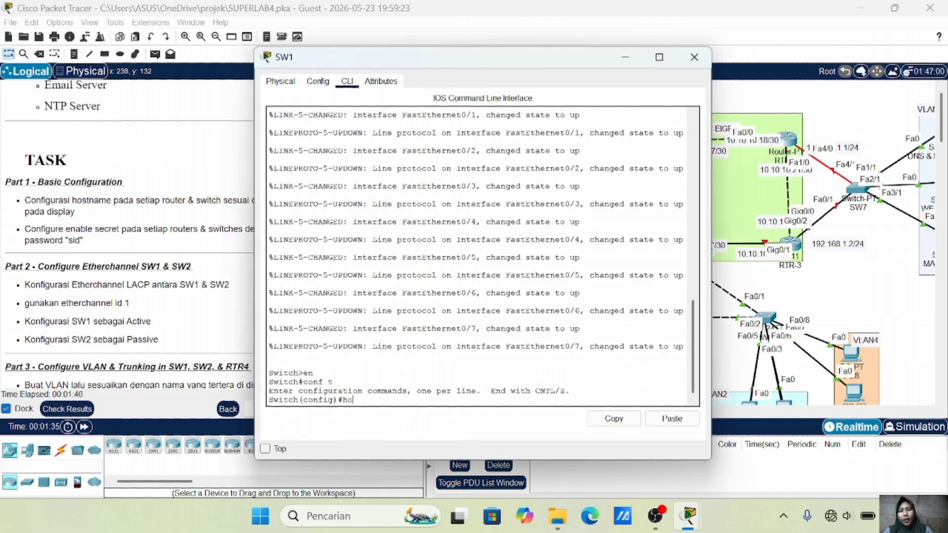
Name the switches SW1 and SW2 and set the required enable secret on each
{"action": "type", "text": "st"}
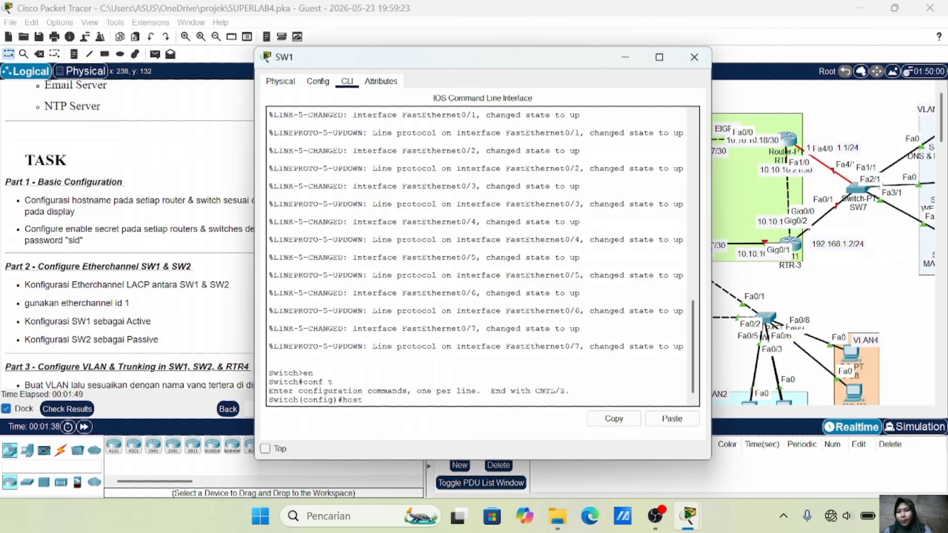
{"action": "type", "text": " SW1"}
{"action": "key", "text": "Return"}
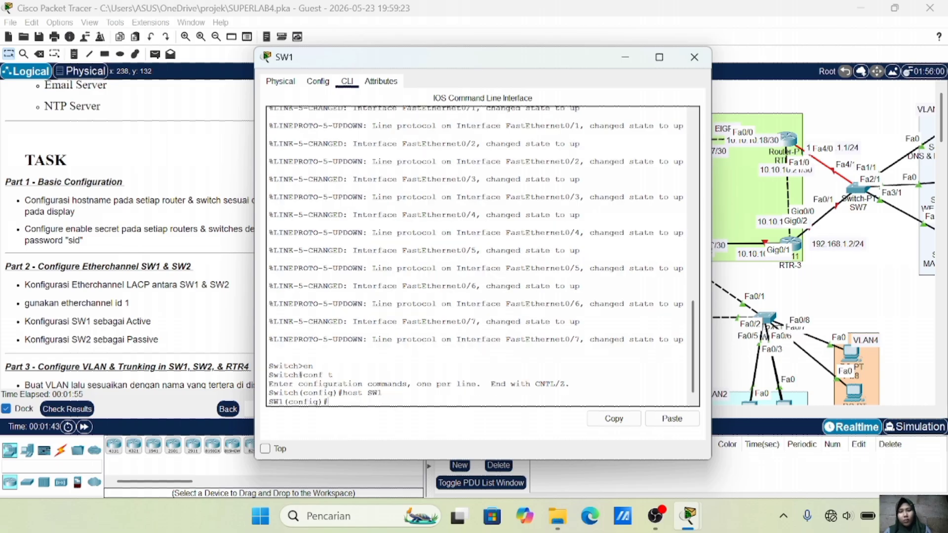
{"action": "type", "text": "ena sec"}
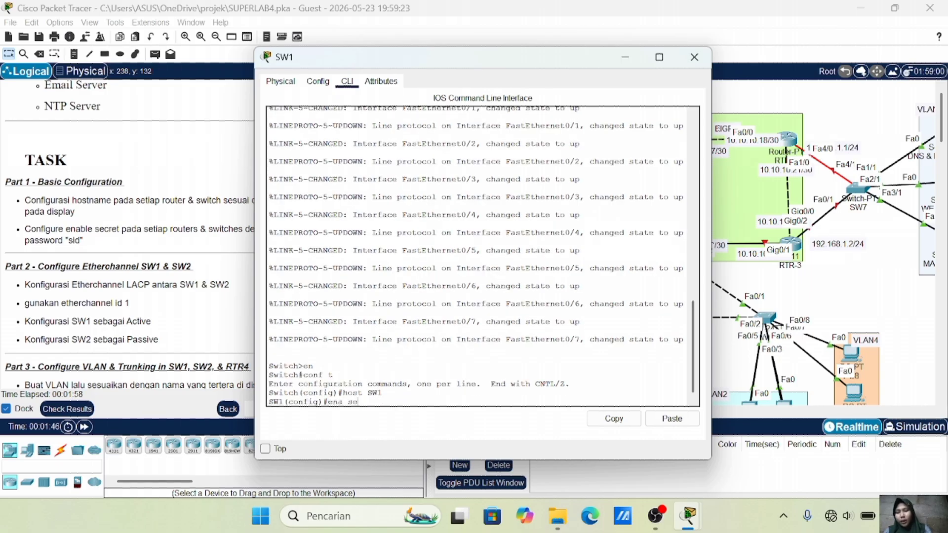
{"action": "type", "text": " sid"}
{"action": "key", "text": "Return"}
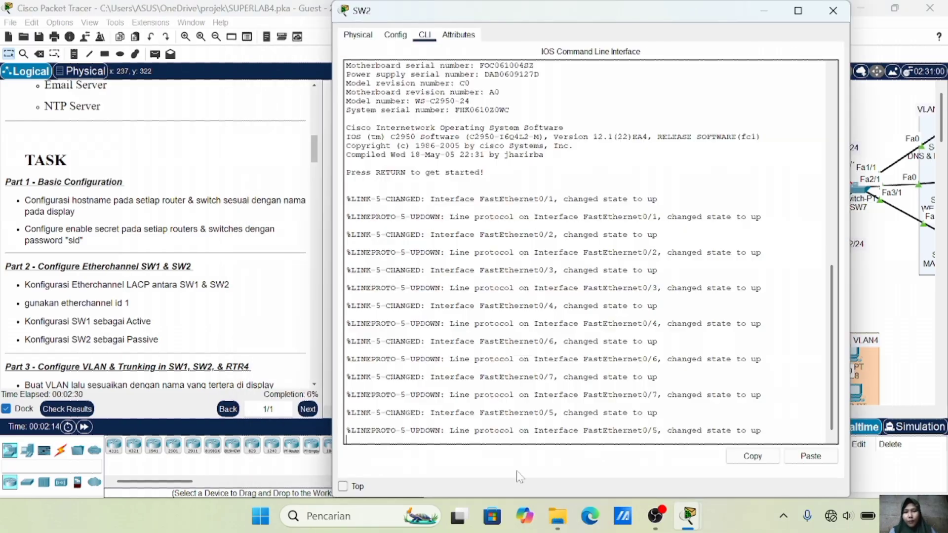
{"action": "type", "text": "en"}
{"action": "key", "text": "Return"}
{"action": "type", "text": "conf t"}
{"action": "key", "text": "Return"}
{"action": "type", "text": "host SW2"}
{"action": "key", "text": "Return"}
{"action": "type", "text": "enable secret sid"}
{"action": "key", "text": "Return"}
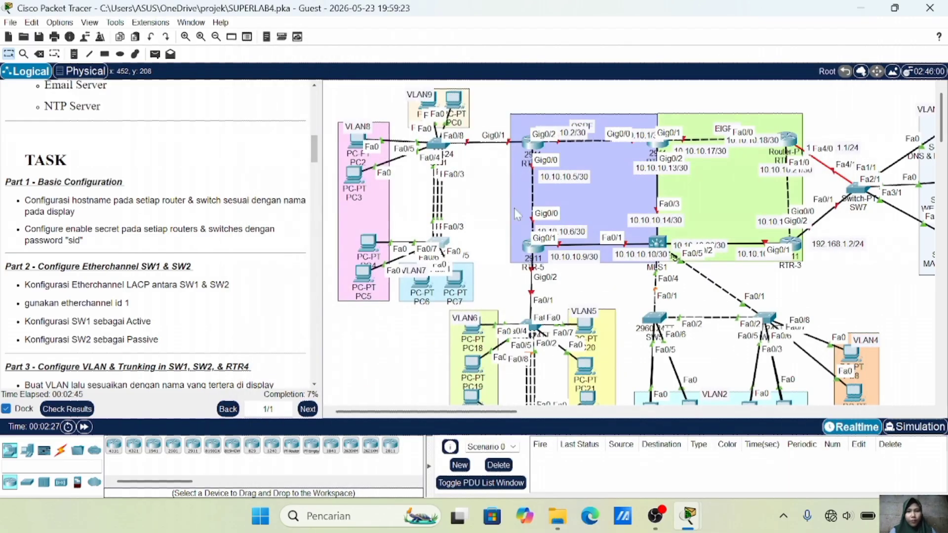
Set RTR-4's hostname to RTR-4 and configure its enable secret
{"action": "left_click", "coordinate": [532, 154]}
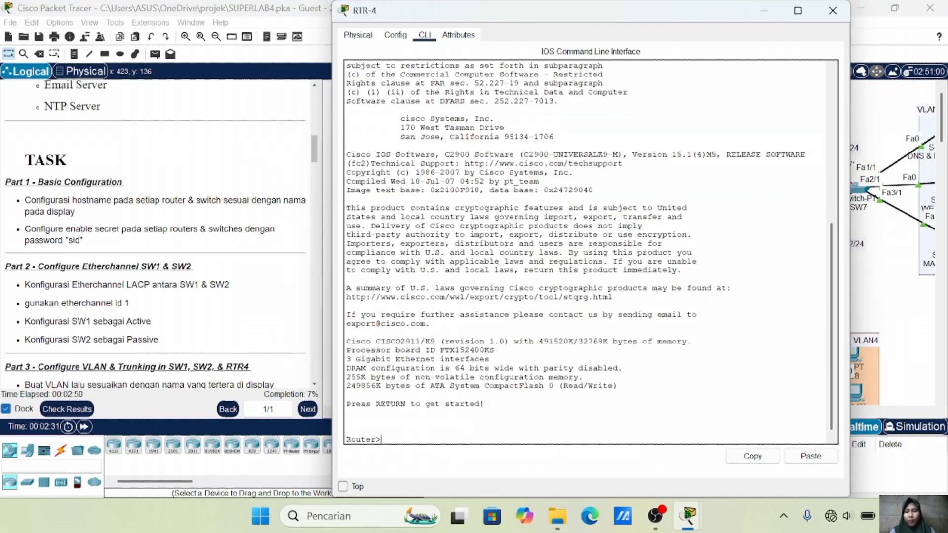
{"action": "type", "text": "en"}
{"action": "key", "text": "Return"}
{"action": "type", "text": "conf t"}
{"action": "key", "text": "Return"}
{"action": "type", "text": "hosy"}
{"action": "type", "text": "RTR-4"}
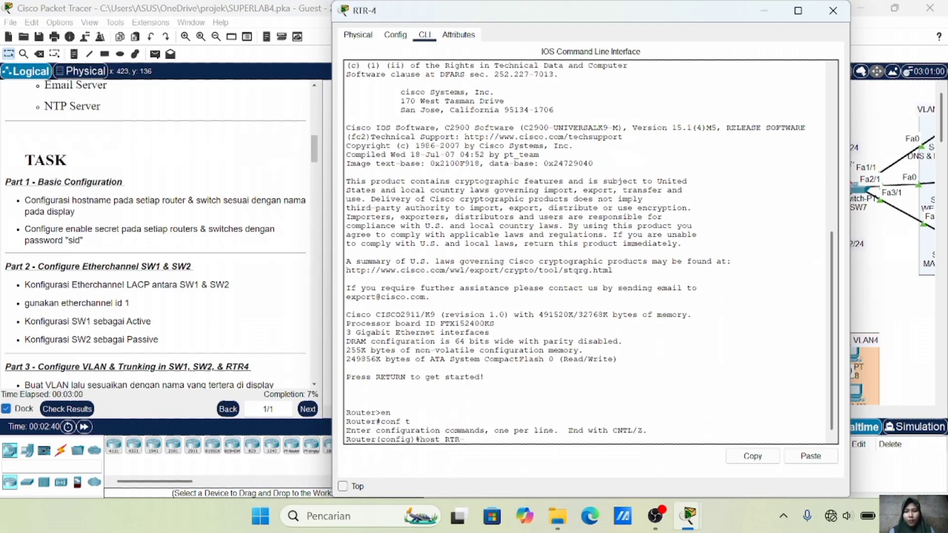
{"action": "key", "text": "Return"}
{"action": "type", "text": "ena sec sid"}
{"action": "key", "text": "Return"}
{"action": "left_click", "coordinate": [833, 10]}
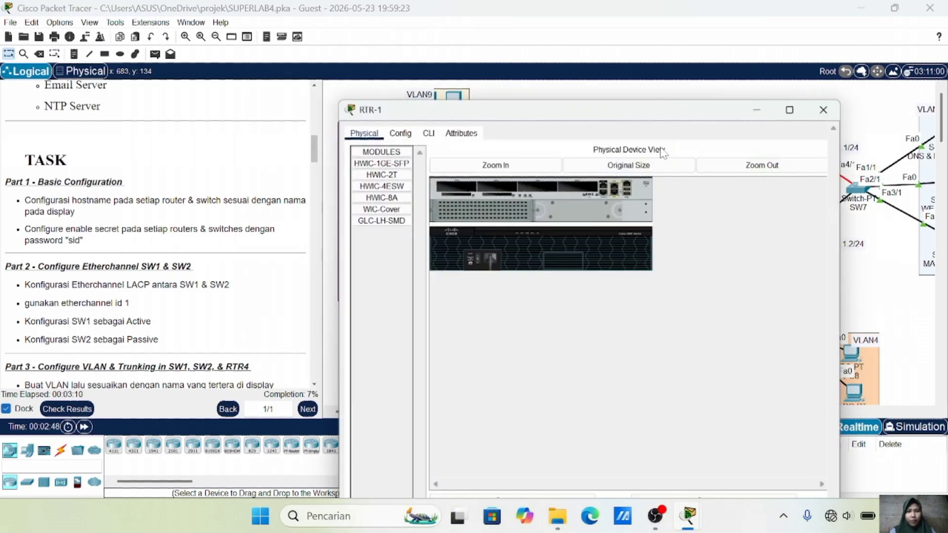
Set RTR-1's hostname to RTR-1 and configure its enable secret
{"action": "left_click", "coordinate": [425, 34]}
{"action": "type", "text": "en"}
{"action": "key", "text": "Return"}
{"action": "type", "text": "conf t"}
{"action": "key", "text": "Return"}
{"action": "type", "text": "host RTR-1"}
{"action": "key", "text": "Return"}
{"action": "type", "text": "ena sec sid"}
{"action": "key", "text": "Return"}
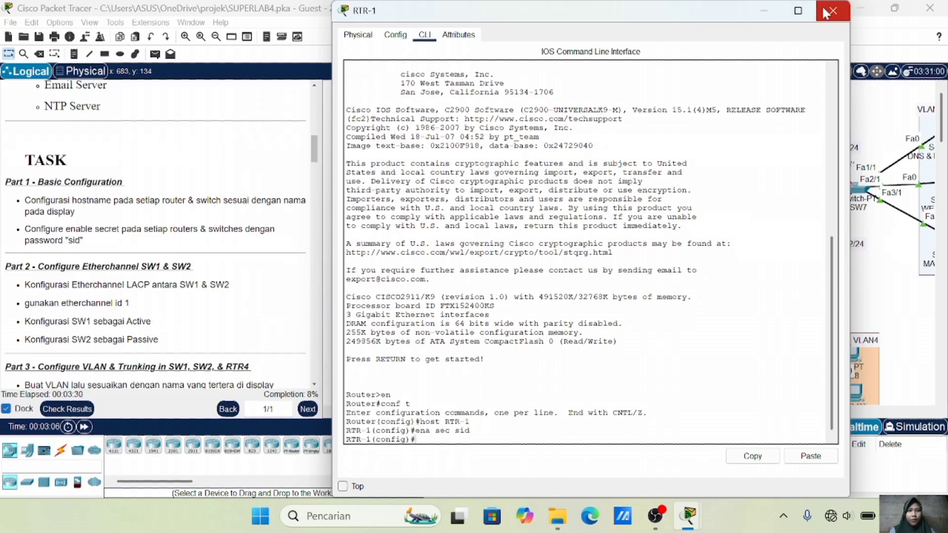
{"action": "left_click", "coordinate": [833, 10]}
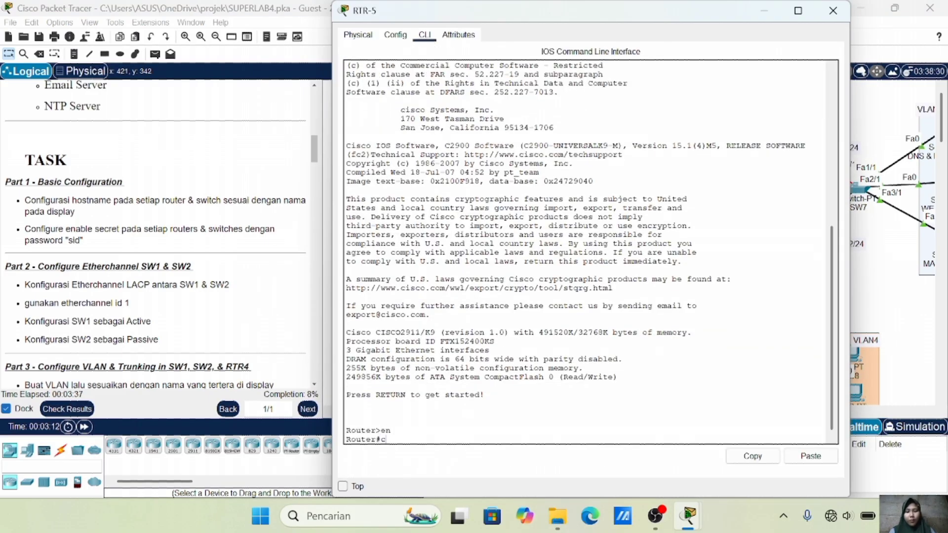
Set RTR-5's hostname to RTR-5 and configure its enable secret
{"action": "type", "text": "onf t"}
{"action": "key", "text": "Return"}
{"action": "type", "text": "host RTR-5"}
{"action": "key", "text": "Return"}
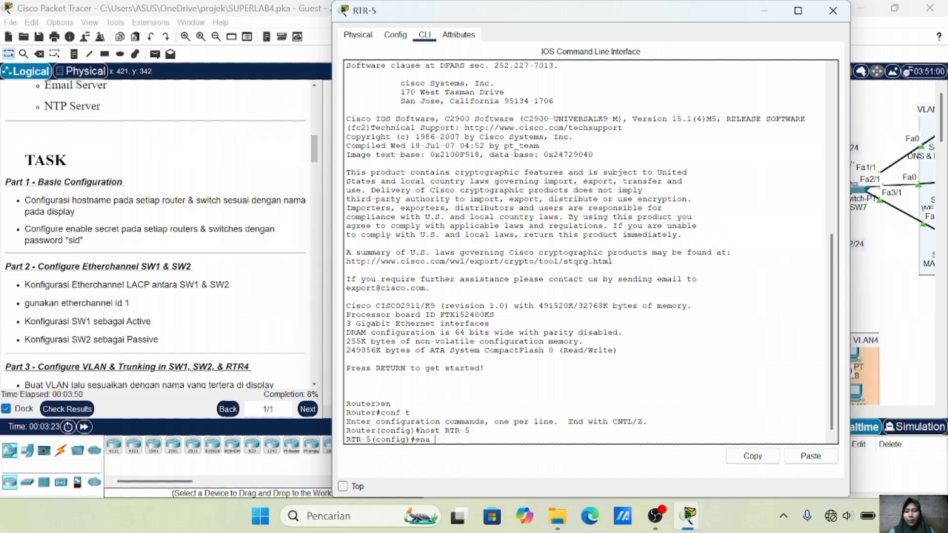
{"action": "type", "text": "sec sid"}
{"action": "key", "text": "Return"}
{"action": "left_click", "coordinate": [833, 10]}
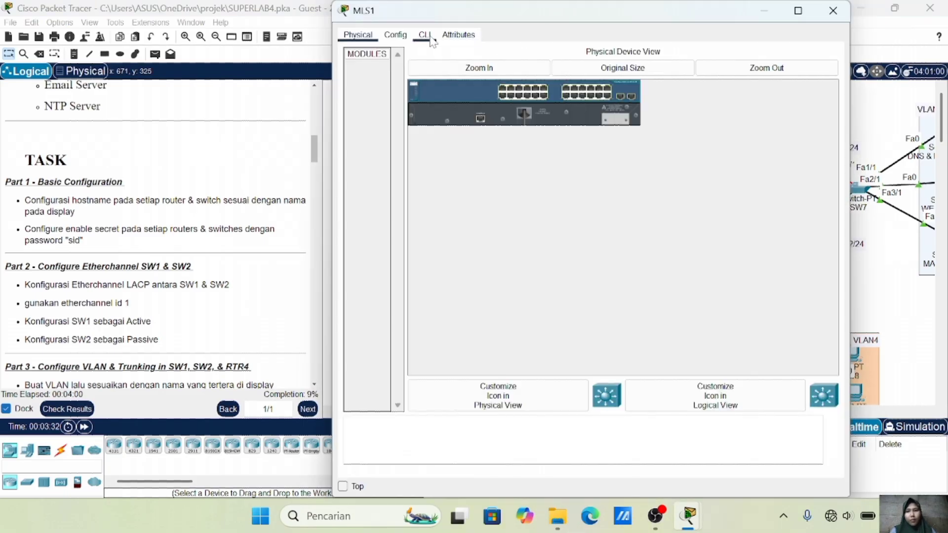
Name the multilayer switch MLS1 and configure its enable secret
{"action": "left_click", "coordinate": [425, 34]}
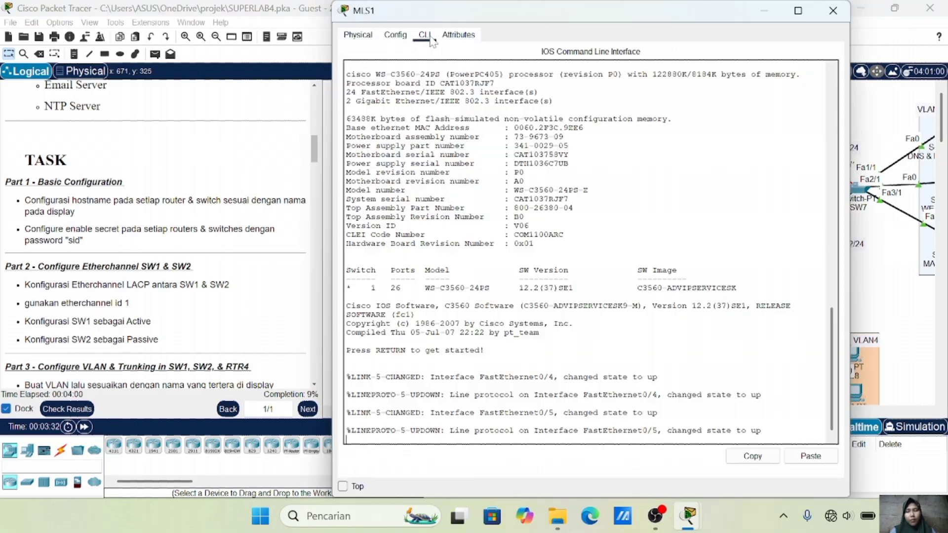
{"action": "key", "text": "Return"}
{"action": "type", "text": "en"}
{"action": "key", "text": "Return"}
{"action": "type", "text": "conf t"}
{"action": "key", "text": "Return"}
{"action": "type", "text": "host M"}
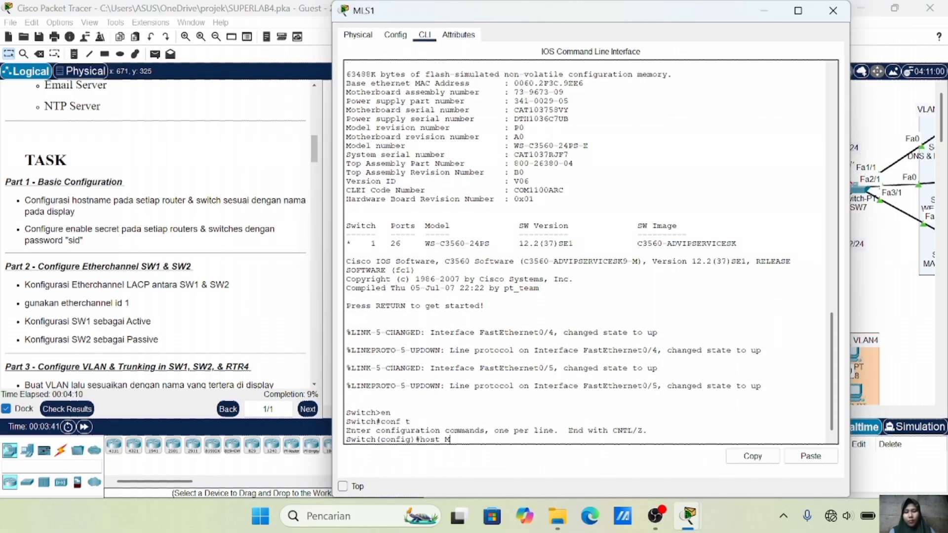
{"action": "type", "text": "LS1"}
{"action": "key", "text": "Return"}
{"action": "type", "text": "en sec sid"}
{"action": "key", "text": "Return"}
Set RTR-3's hostname to RTR-3 and configure its enable secret
{"action": "left_click", "coordinate": [833, 10]}
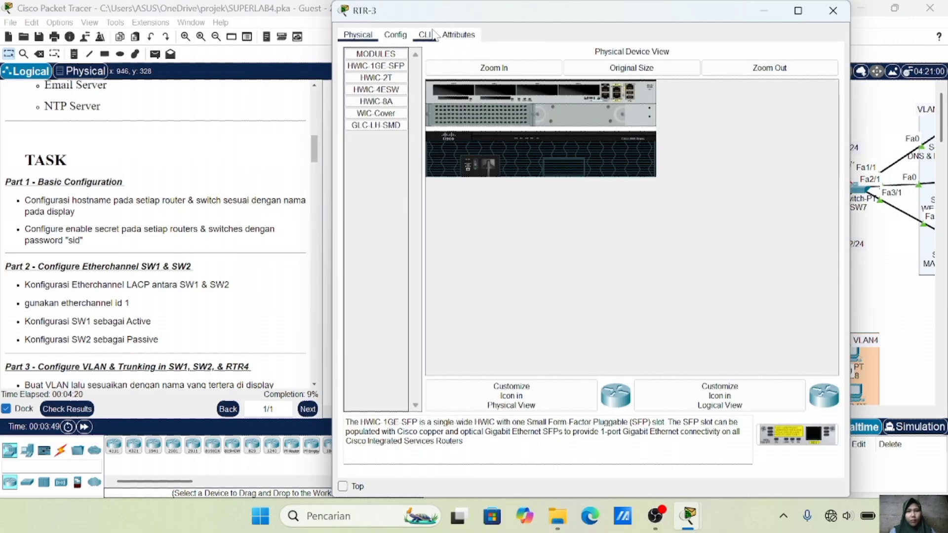
{"action": "left_click", "coordinate": [430, 34]}
{"action": "key", "text": "Return"}
{"action": "type", "text": "en"}
{"action": "key", "text": "Return"}
{"action": "type", "text": "conf t"}
{"action": "key", "text": "Return"}
{"action": "type", "text": "host RTR-3"}
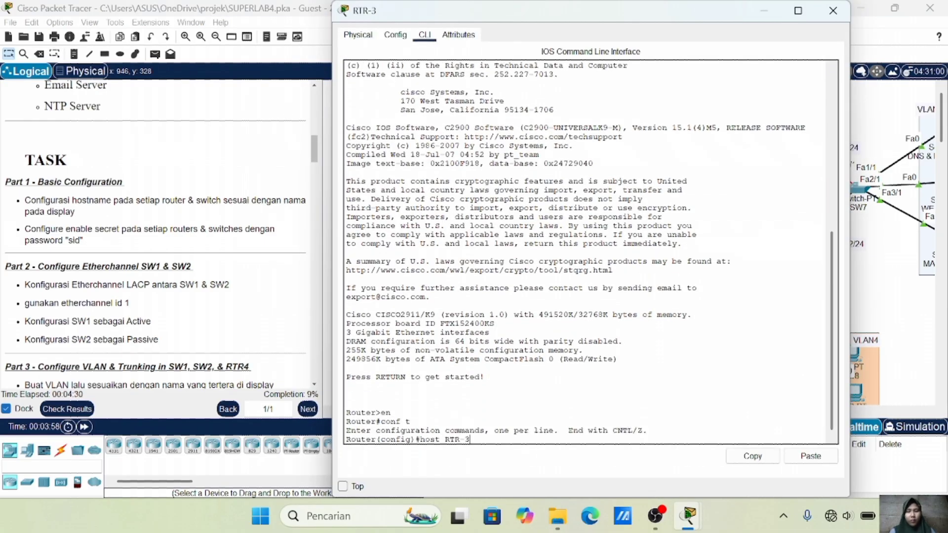
{"action": "key", "text": "Return"}
{"action": "type", "text": "en sec sid"}
{"action": "key", "text": "Return"}
Set RTR-2's hostname to RTR-2 and configure its enable secret
{"action": "left_click", "coordinate": [833, 11]}
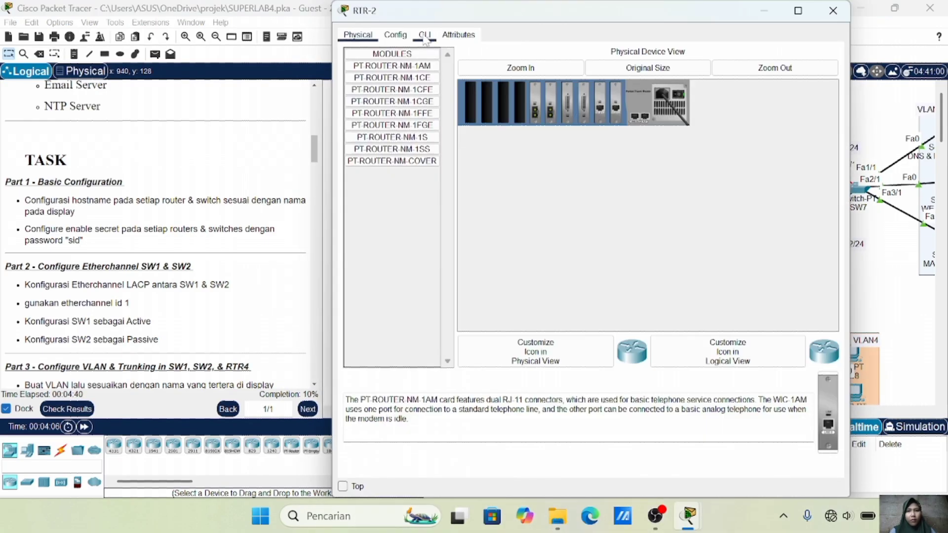
{"action": "left_click", "coordinate": [425, 34]}
{"action": "key", "text": "Return"}
{"action": "type", "text": "en"}
{"action": "key", "text": "Return"}
{"action": "type", "text": "conf t"}
{"action": "key", "text": "Return"}
{"action": "type", "text": "host"}
{"action": "type", "text": " RTR-2"}
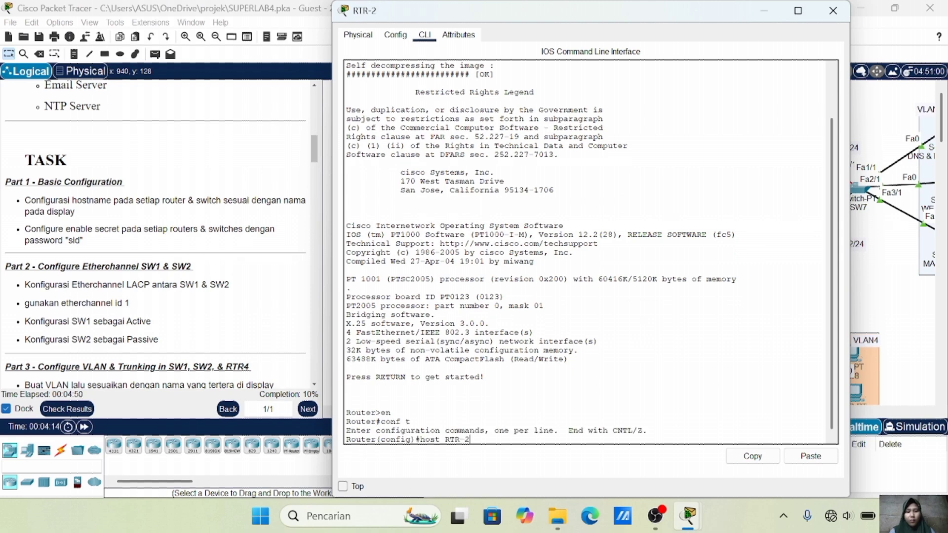
{"action": "key", "text": "Return"}
{"action": "type", "text": "en sec sid"}
{"action": "key", "text": "Return"}
{"action": "left_click", "coordinate": [833, 10]}
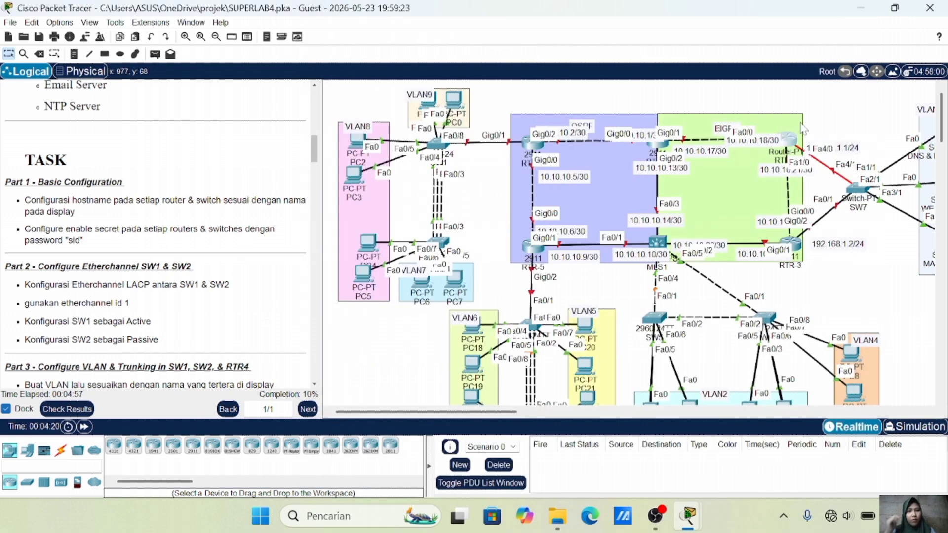
Name the switch SW3 and configure its enable secret
{"action": "left_click", "coordinate": [530, 325]}
{"action": "left_click", "coordinate": [425, 35]}
{"action": "key", "text": "Return"}
{"action": "type", "text": "en"}
{"action": "key", "text": "Return"}
{"action": "type", "text": "conf t"}
{"action": "key", "text": "Return"}
{"action": "type", "text": "host SW3"}
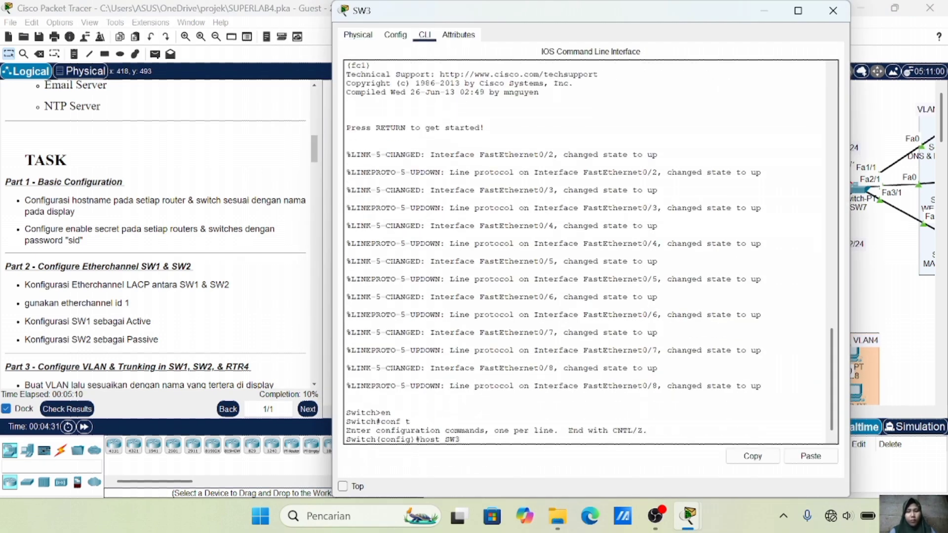
{"action": "key", "text": "Return"}
{"action": "type", "text": "ena sec sid"}
{"action": "key", "text": "Return"}
{"action": "left_click", "coordinate": [833, 11]}
Name the switch SW5 and configure its enable secret
{"action": "left_click", "coordinate": [655, 316]}
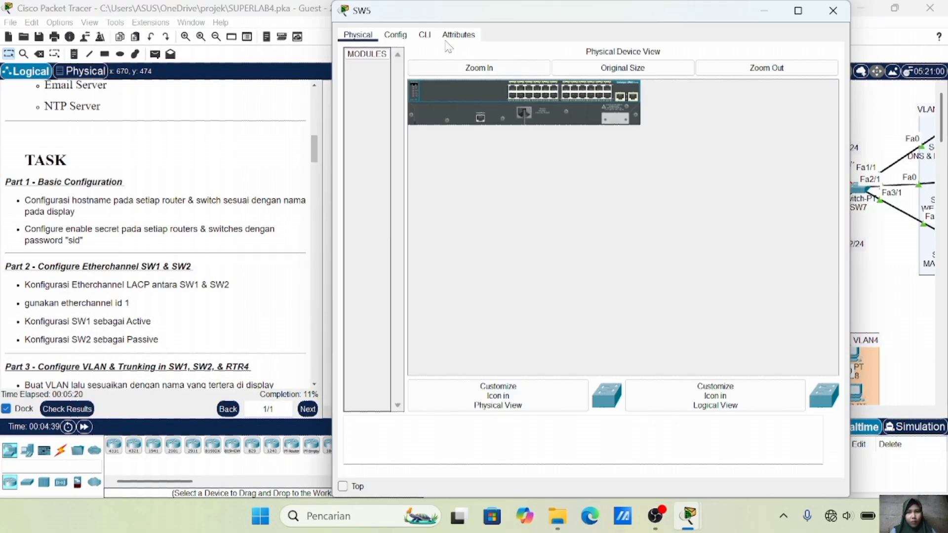
{"action": "left_click", "coordinate": [425, 35]}
{"action": "key", "text": "Return"}
{"action": "type", "text": "en"}
{"action": "key", "text": "Return"}
{"action": "type", "text": "conf t"}
{"action": "key", "text": "Return"}
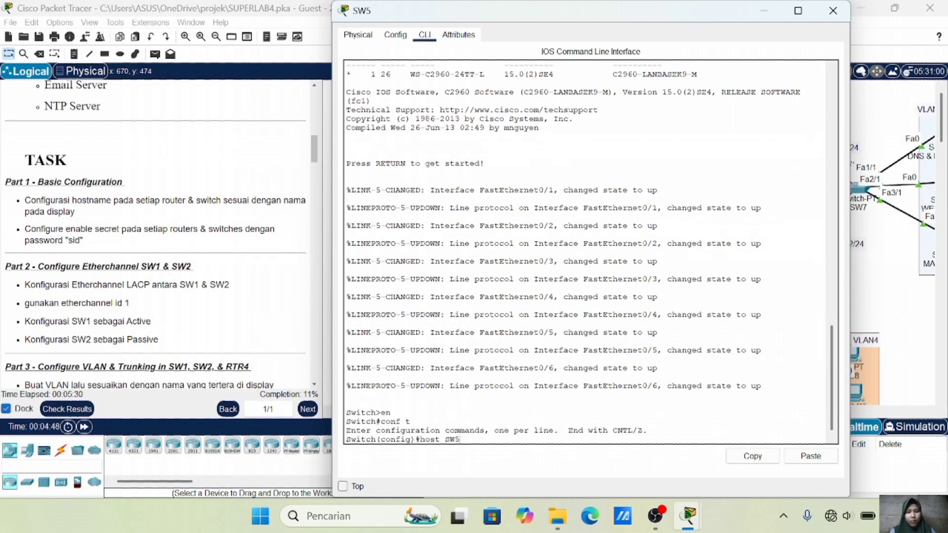
{"action": "type", "text": "host SW5"}
{"action": "key", "text": "Return"}
{"action": "type", "text": "ena sec sid"}
{"action": "key", "text": "Return"}
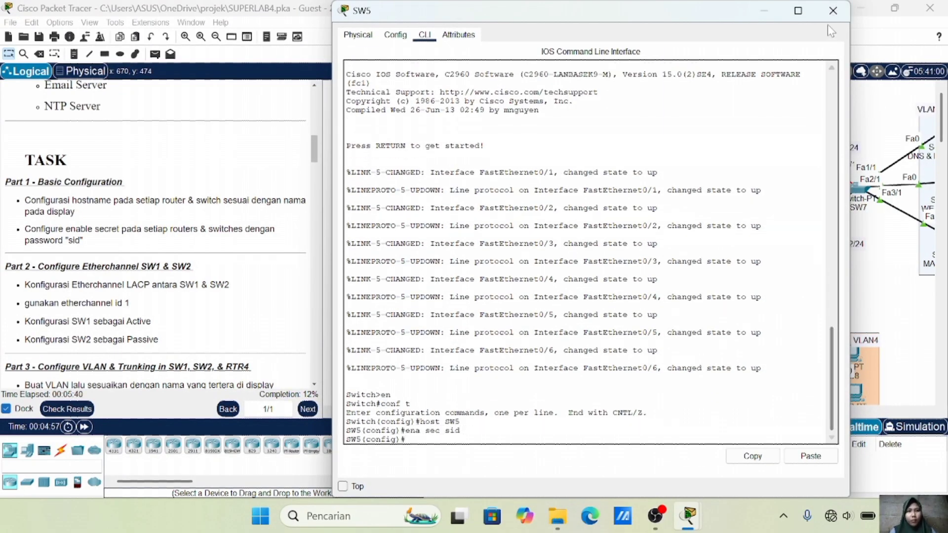
{"action": "left_click", "coordinate": [834, 10]}
Name the switch SW6 and configure its enable secret
{"action": "left_click", "coordinate": [768, 318]}
{"action": "left_click", "coordinate": [424, 35]}
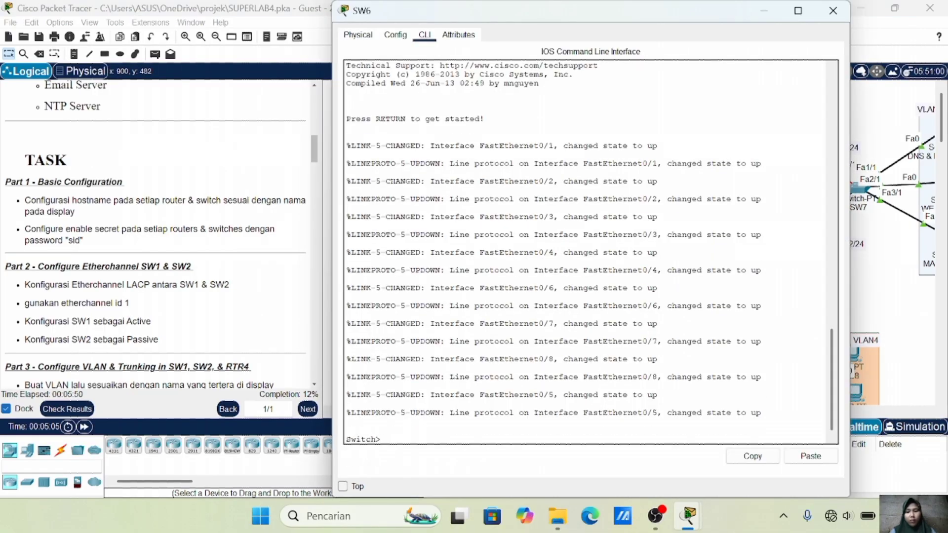
{"action": "key", "text": "Return"}
{"action": "type", "text": "en"}
{"action": "key", "text": "Return"}
{"action": "type", "text": "conf t"}
{"action": "key", "text": "Return"}
{"action": "type", "text": "host SW6"}
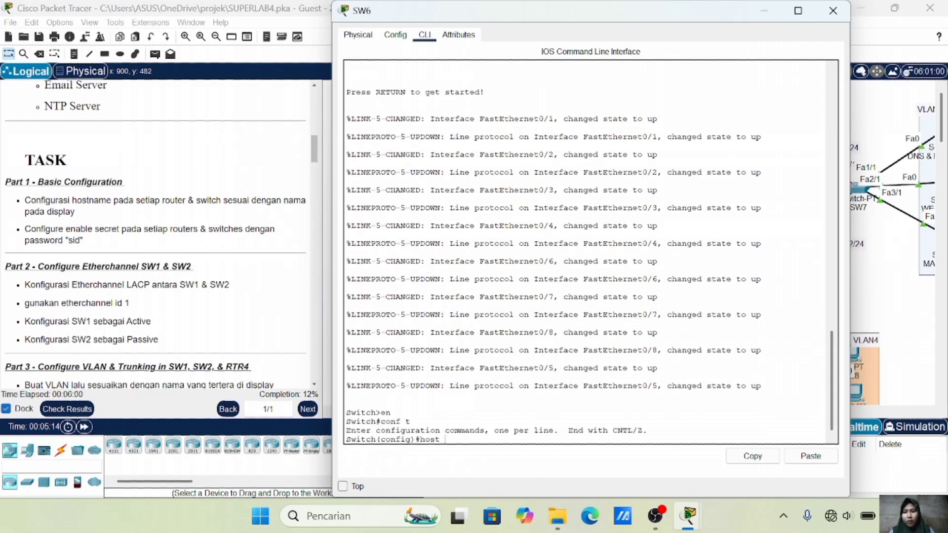
{"action": "key", "text": "Return"}
{"action": "type", "text": "ena sec sid"}
{"action": "key", "text": "Return"}
{"action": "left_click", "coordinate": [833, 11]}
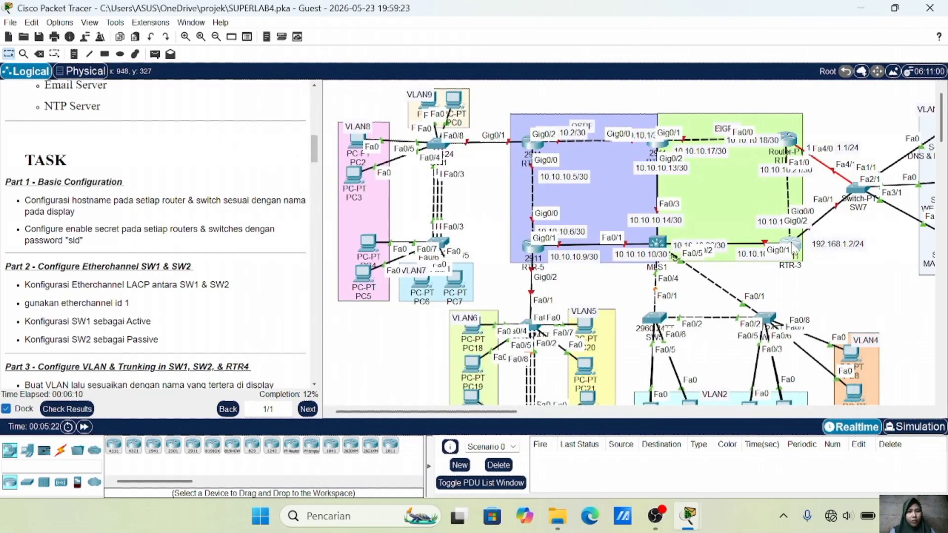
Recheck RTR-3, then name SW7 and configure its enable secret
{"action": "left_click", "coordinate": [790, 244]}
{"action": "left_click", "coordinate": [833, 11]}
{"action": "scroll", "coordinate": [815, 281], "scroll_direction": "right", "scroll_amount": 5}
{"action": "left_click", "coordinate": [644, 189]}
{"action": "left_click", "coordinate": [424, 34]}
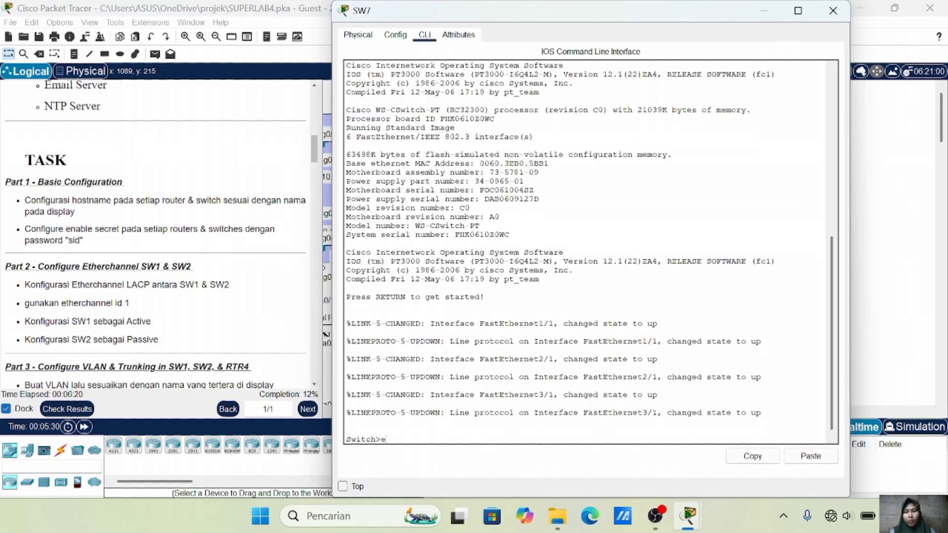
{"action": "key", "text": "Return"}
{"action": "type", "text": "en"}
{"action": "key", "text": "Return"}
{"action": "type", "text": "conf t"}
{"action": "key", "text": "Return"}
{"action": "type", "text": "hostSW7"}
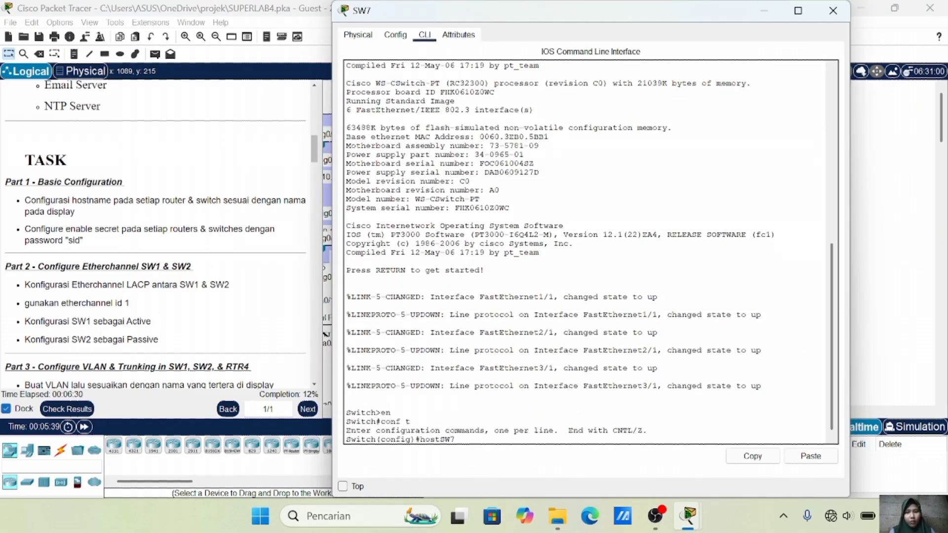
{"action": "key", "text": "Return"}
{"action": "type", "text": "ena sec sid"}
{"action": "key", "text": "Return"}
{"action": "left_click", "coordinate": [833, 10]}
Reopen SW1, SW2, RTR-4 and RTR-1 to verify their hostname settings
{"action": "scroll", "coordinate": [460, 131], "scroll_direction": "left", "scroll_amount": 5}
{"action": "left_click", "coordinate": [438, 144]}
{"action": "left_click", "coordinate": [701, 57]}
{"action": "left_click", "coordinate": [438, 242]}
{"action": "left_click", "coordinate": [833, 10]}
{"action": "left_click", "coordinate": [533, 144]}
{"action": "left_click", "coordinate": [833, 10]}
{"action": "left_click", "coordinate": [662, 144]}
{"action": "left_click", "coordinate": [832, 12]}
Reopen RTR-2, RTR-5, MLS1 and RTR-3 to verify their hostname settings
{"action": "left_click", "coordinate": [783, 132]}
{"action": "left_click", "coordinate": [831, 11]}
{"action": "left_click", "coordinate": [533, 246]}
{"action": "left_click", "coordinate": [830, 16]}
{"action": "left_click", "coordinate": [668, 243]}
{"action": "scroll", "coordinate": [667, 243], "scroll_direction": "down", "scroll_amount": 1}
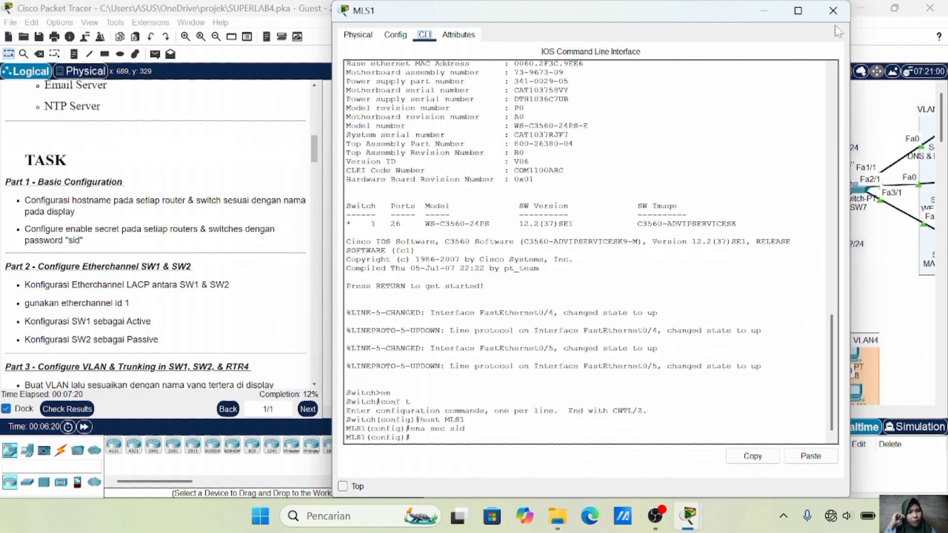
{"action": "left_click", "coordinate": [833, 14]}
{"action": "left_click", "coordinate": [789, 238]}
{"action": "left_click", "coordinate": [833, 12]}
{"action": "scroll", "coordinate": [581, 326], "scroll_direction": "down", "scroll_amount": 1}
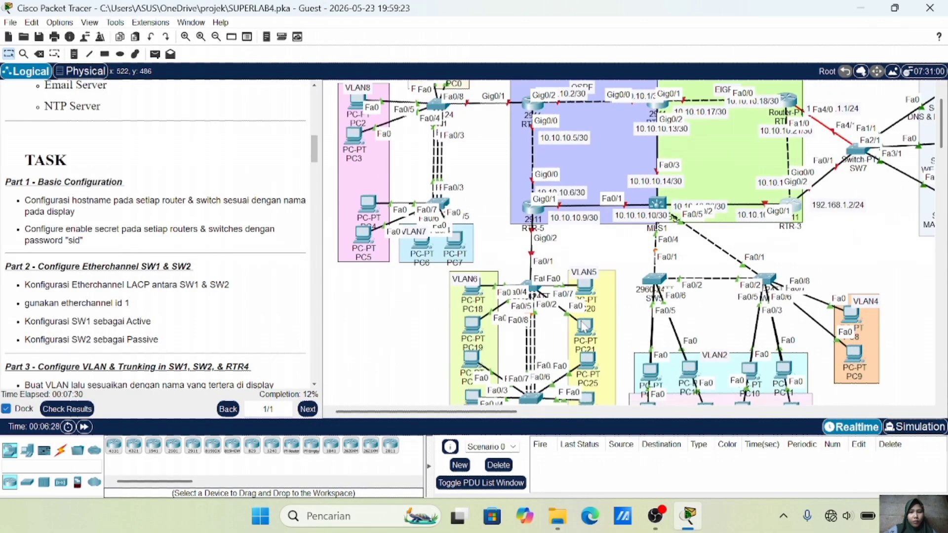
Scroll through the task list and topology to review the remaining lab requirements at 12%
{"action": "scroll", "coordinate": [584, 326], "scroll_direction": "down", "scroll_amount": 1}
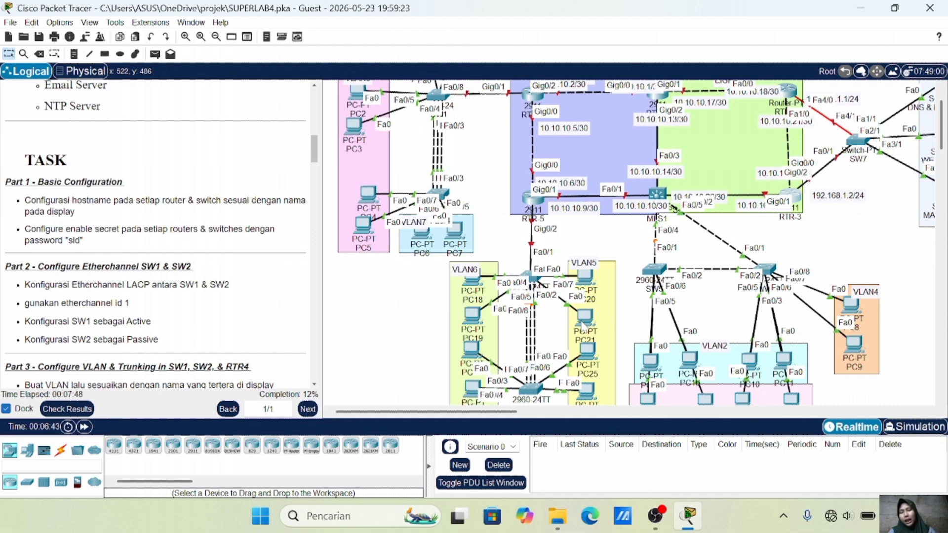
{"action": "scroll", "coordinate": [232, 297], "scroll_direction": "down", "scroll_amount": 1}
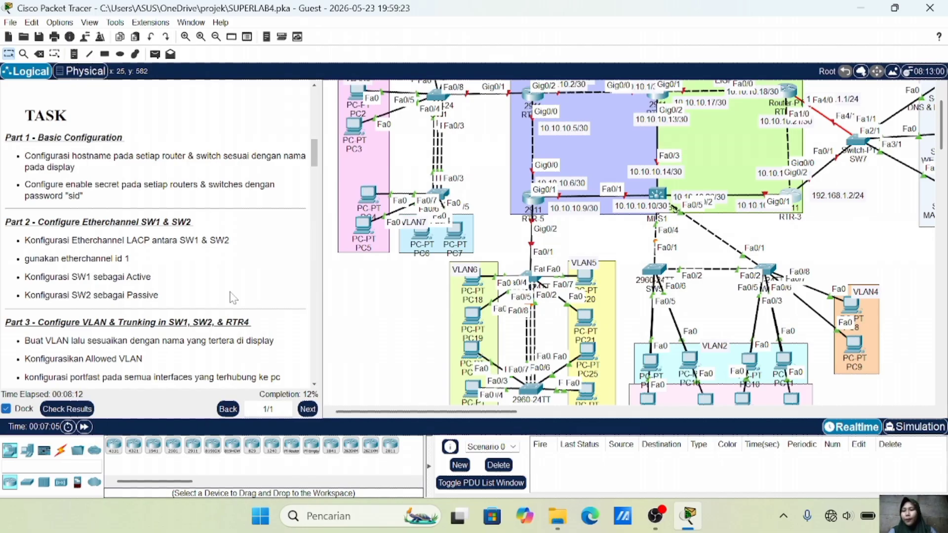
{"action": "scroll", "coordinate": [230, 292], "scroll_direction": "up", "scroll_amount": 2}
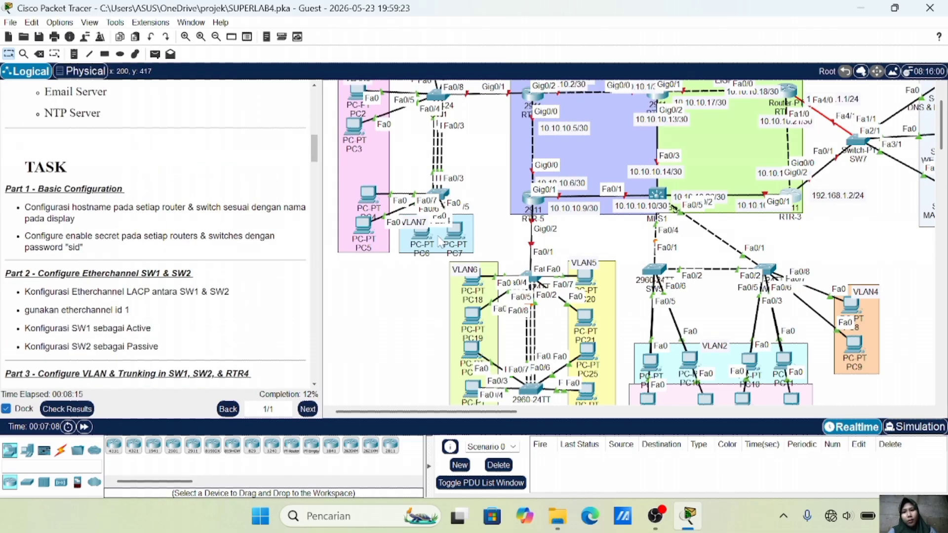
{"action": "scroll", "coordinate": [441, 237], "scroll_direction": "up", "scroll_amount": 2}
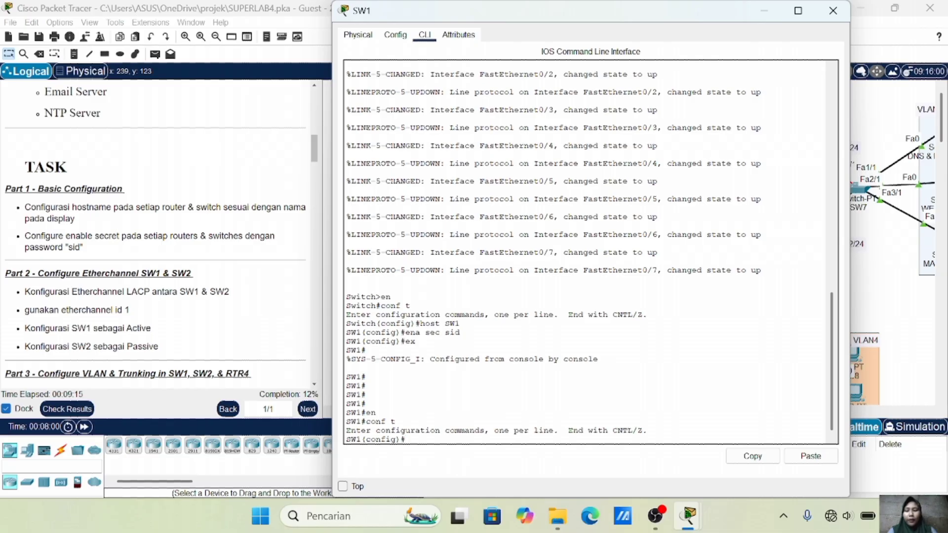
Run 'do sh cdp neigh' on SW1, confirming SW2 on Fa0/1, Fa0/2 and Fa0/3
{"action": "left_click", "coordinate": [898, 308]}
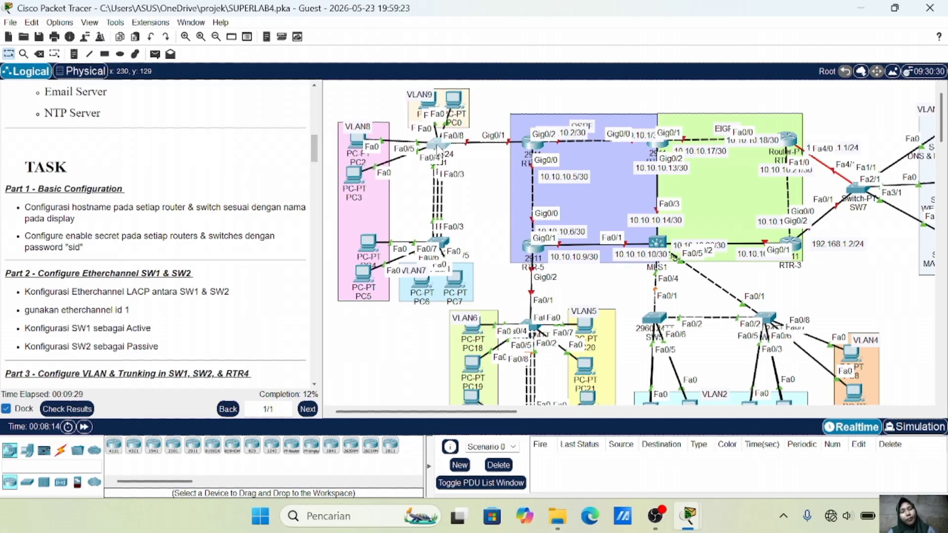
{"action": "left_click", "coordinate": [438, 147]}
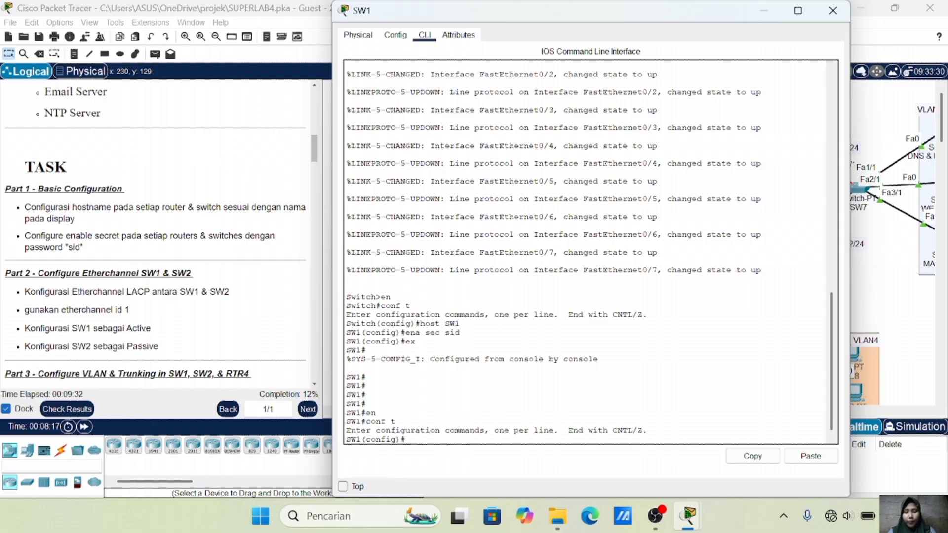
{"action": "type", "text": "do sh"}
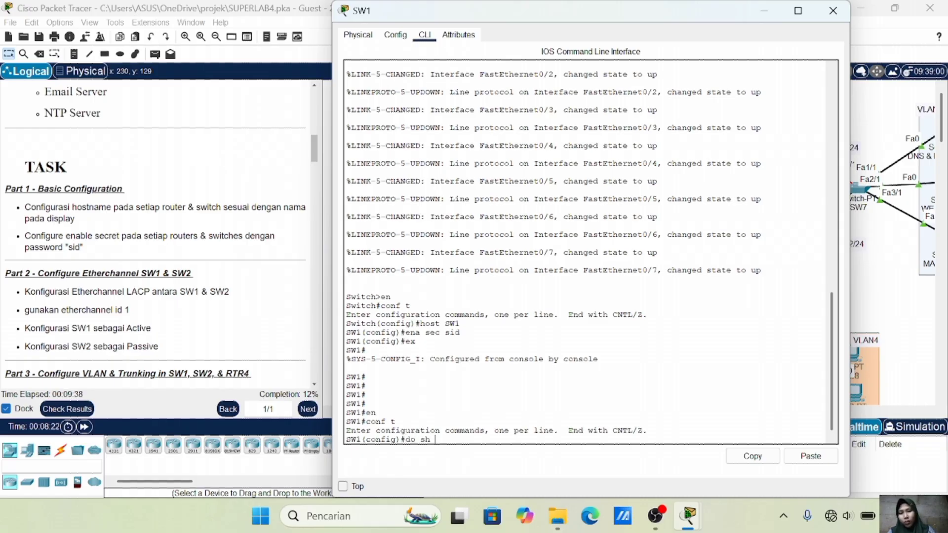
{"action": "type", "text": " cdp neigh"}
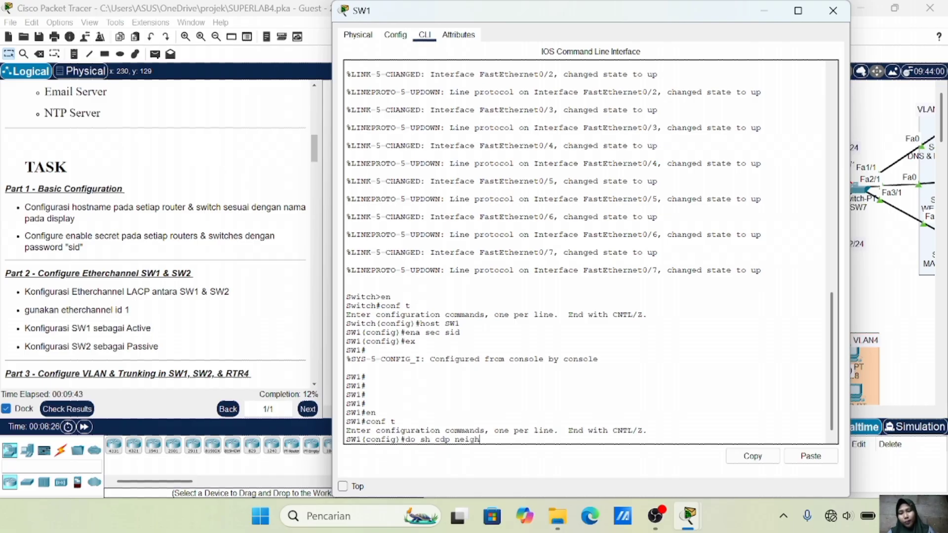
{"action": "key", "text": "Return"}
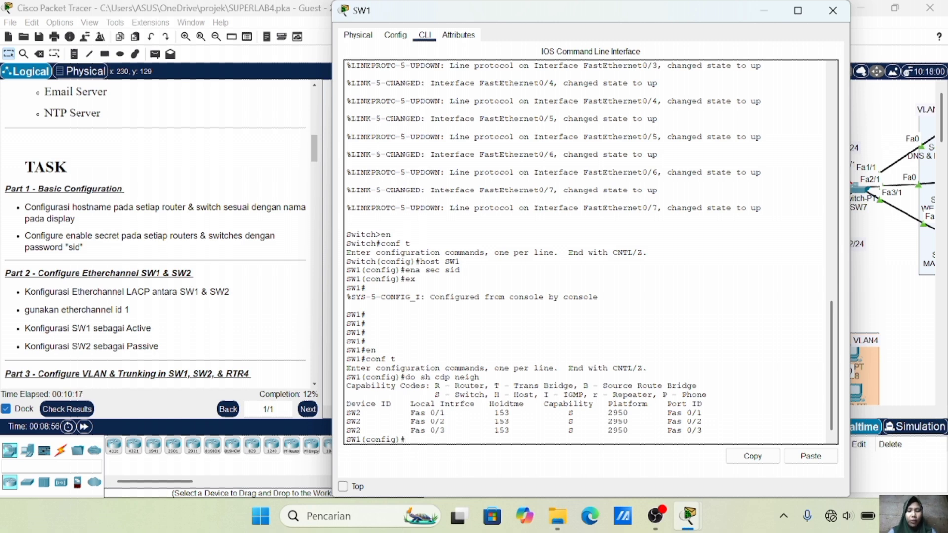
Put SW1's Fa0/1–Fa0/3 into channel-group 1 in active mode
{"action": "type", "text": "int ra fa0"}
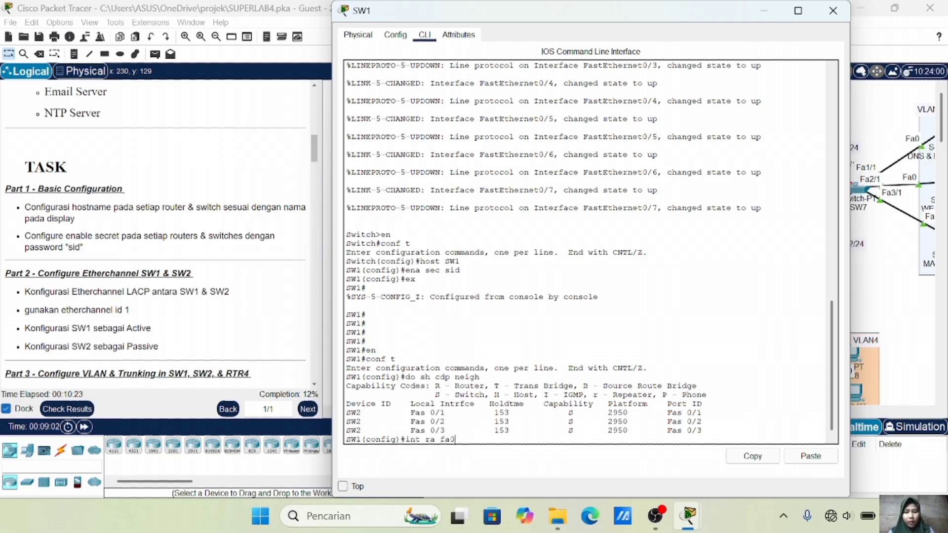
{"action": "type", "text": "/1-3"}
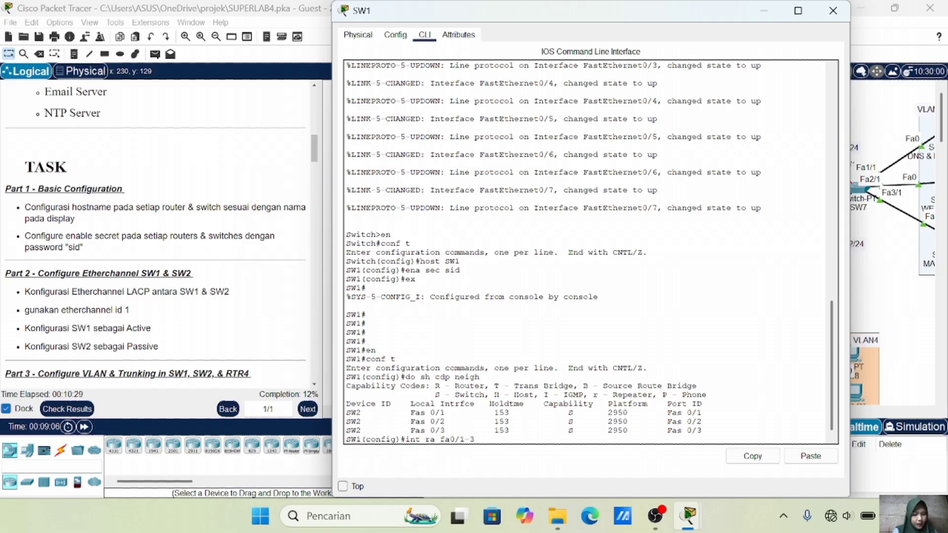
{"action": "key", "text": "Return"}
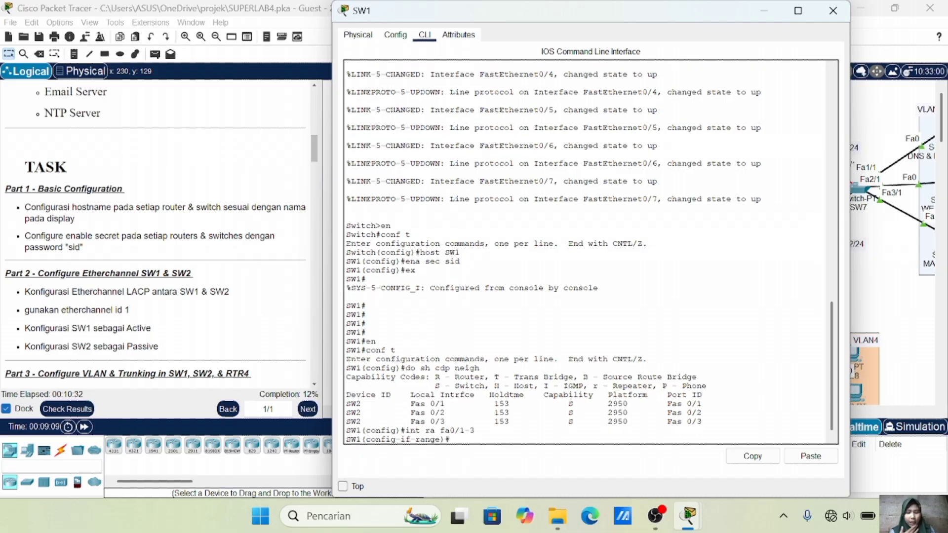
{"action": "type", "text": "channel-"}
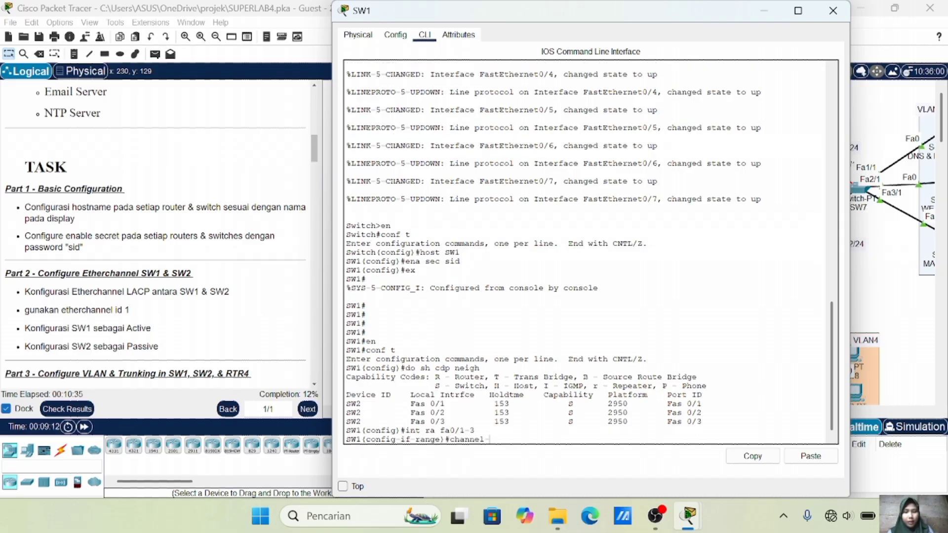
{"action": "type", "text": "group"}
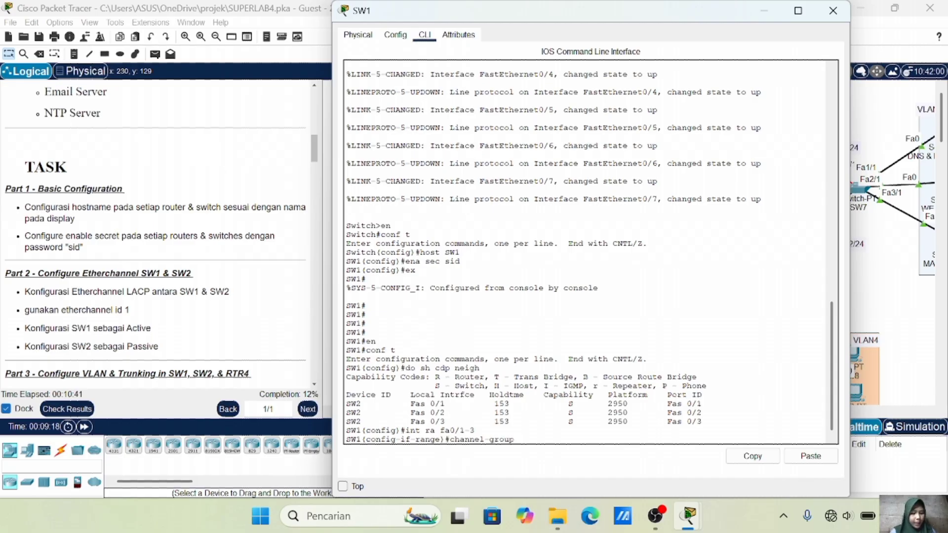
{"action": "type", "text": " 1"}
{"action": "key", "text": "Return"}
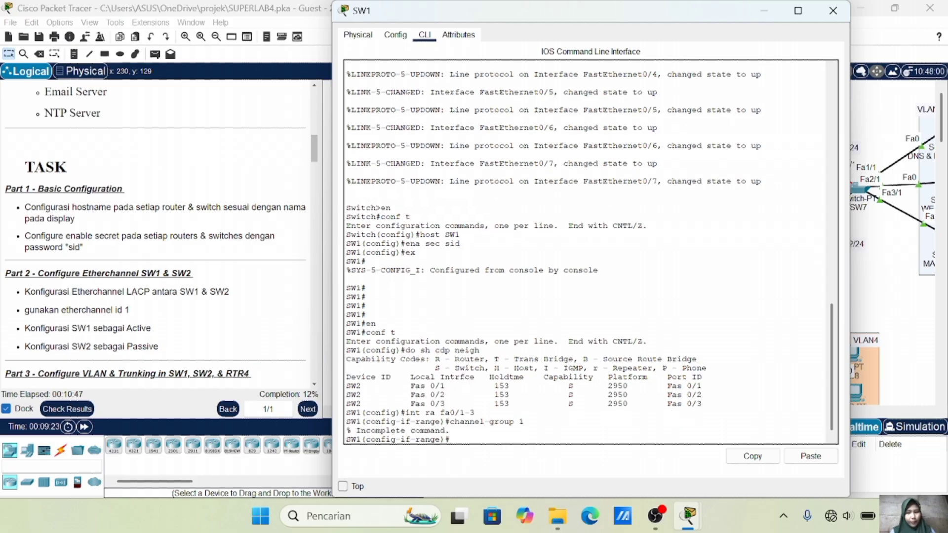
{"action": "key", "text": "Up"}
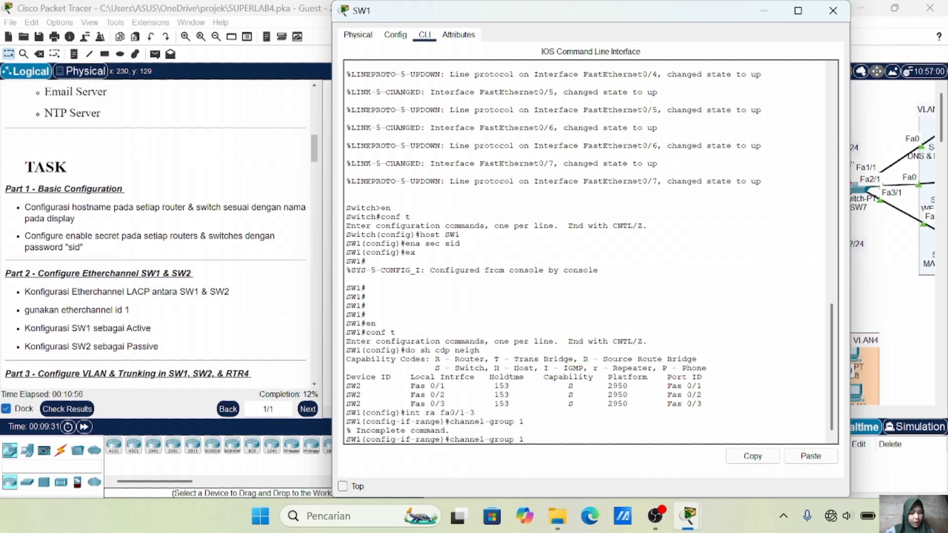
{"action": "type", "text": "m active"}
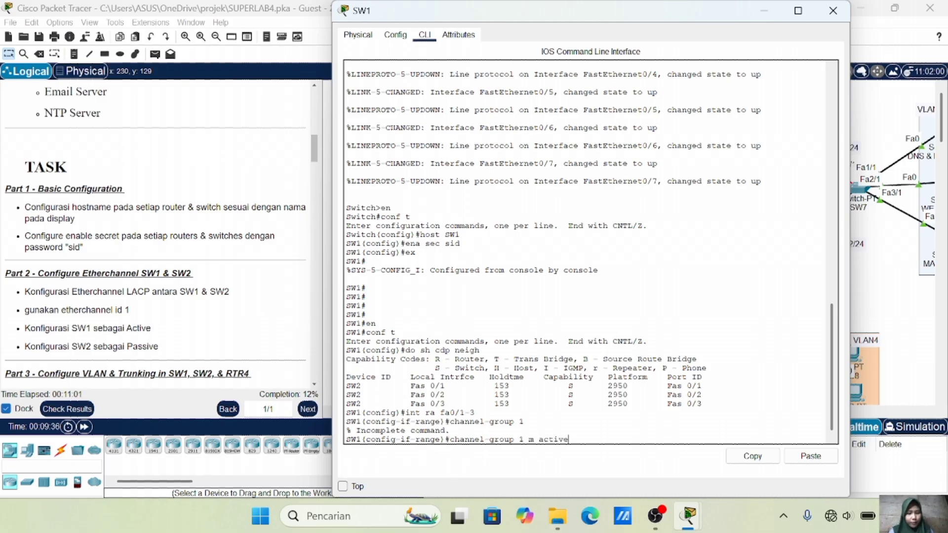
{"action": "key", "text": "Return"}
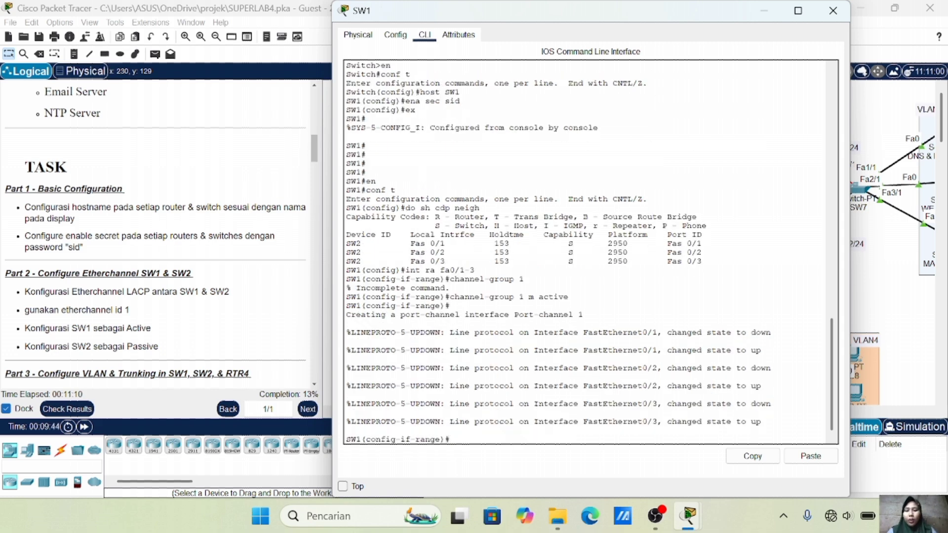
Set the channel protocol to LACP and verify with the EtherChannel summary
{"action": "type", "text": "channel"}
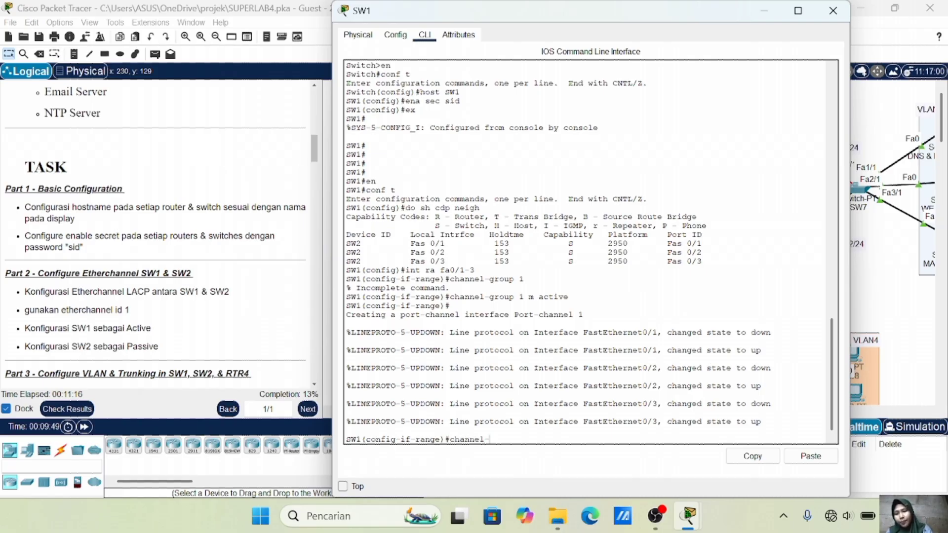
{"action": "type", "text": "-protocol"}
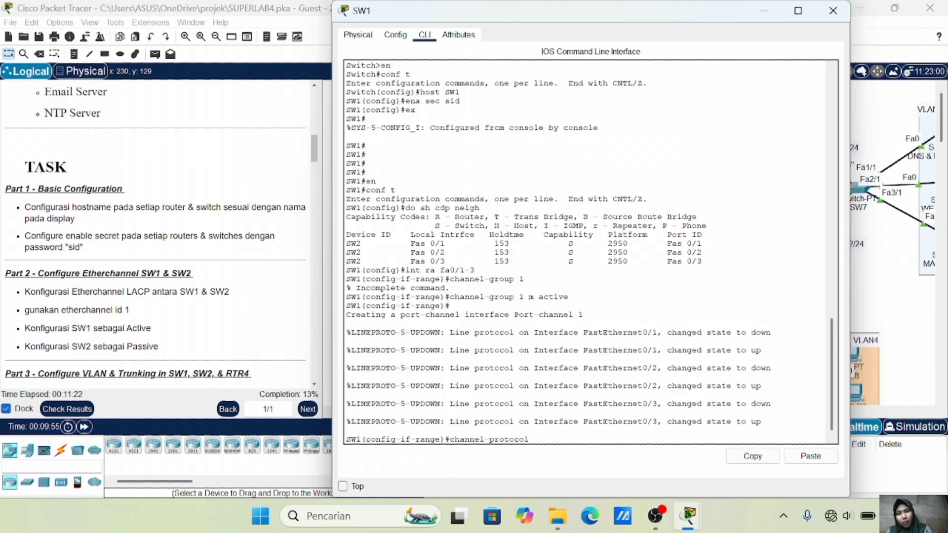
{"action": "type", "text": " la"}
{"action": "key", "text": "BackSpace"}
{"action": "key", "text": "BackSpace"}
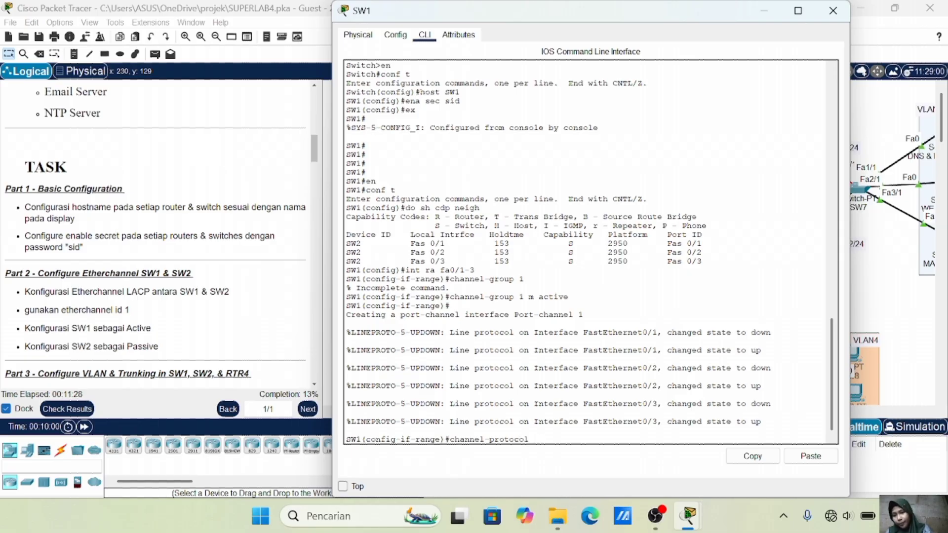
{"action": "type", "text": "LACP"}
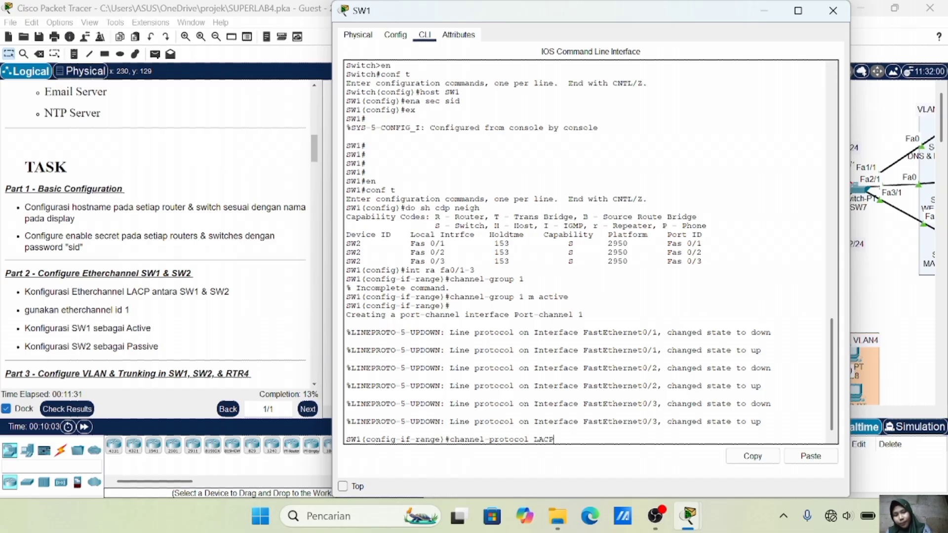
{"action": "key", "text": "Return"}
{"action": "type", "text": "do sh"}
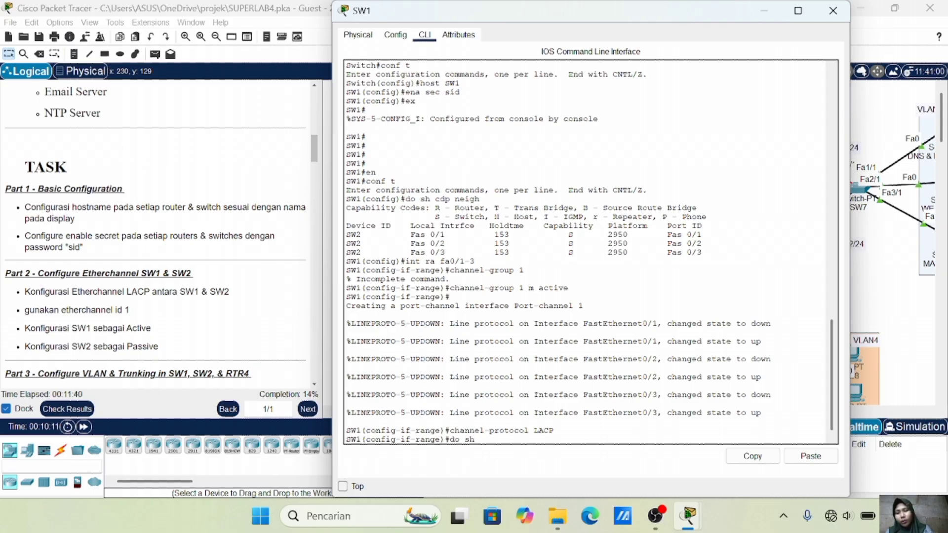
{"action": "type", "text": " ether sum"}
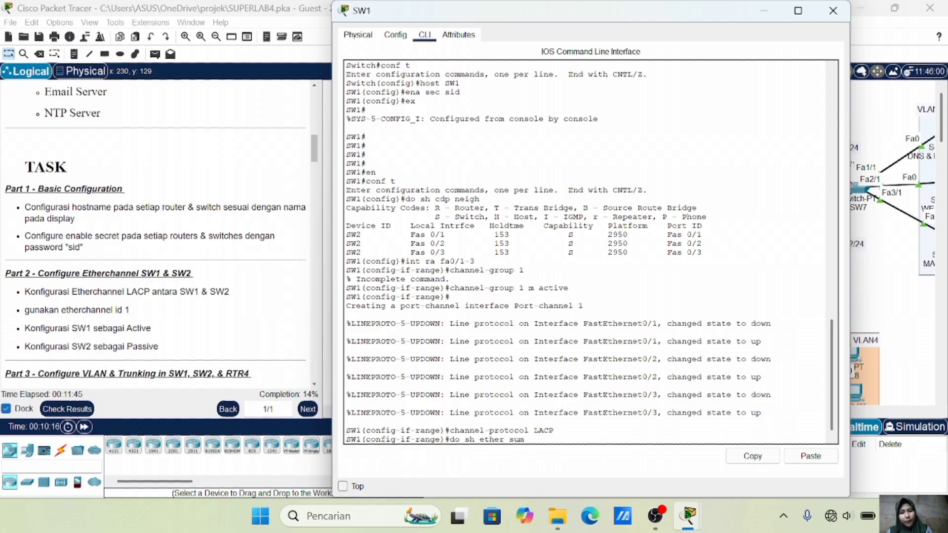
{"action": "key", "text": "Return"}
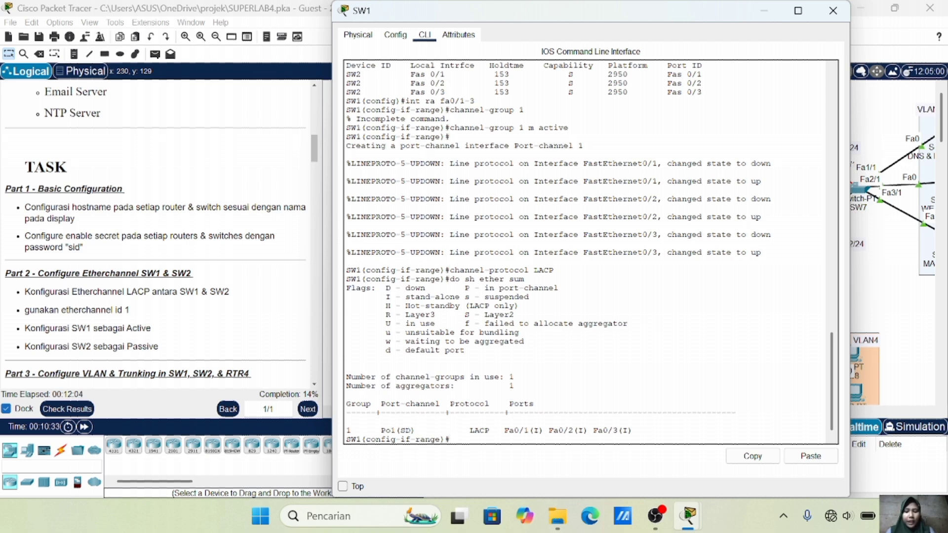
{"action": "left_click", "coordinate": [886, 298]}
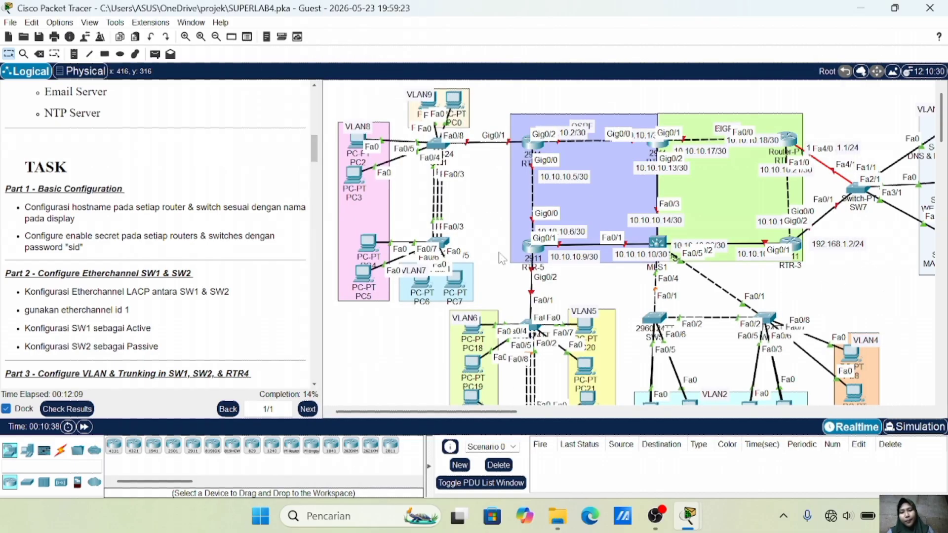
On SW2, check the CDP neighbours with 'do sh cdp neigh'
{"action": "left_click", "coordinate": [439, 245]}
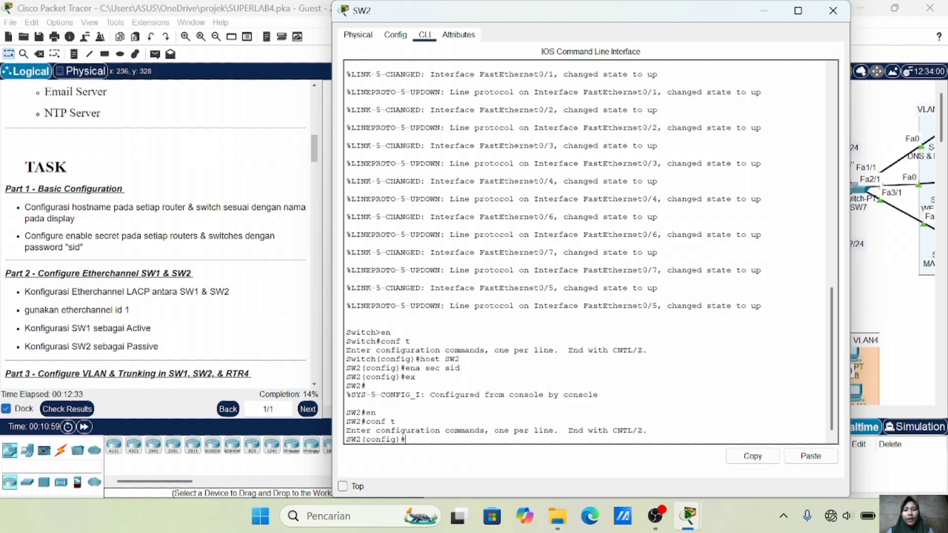
{"action": "type", "text": "do sh "}
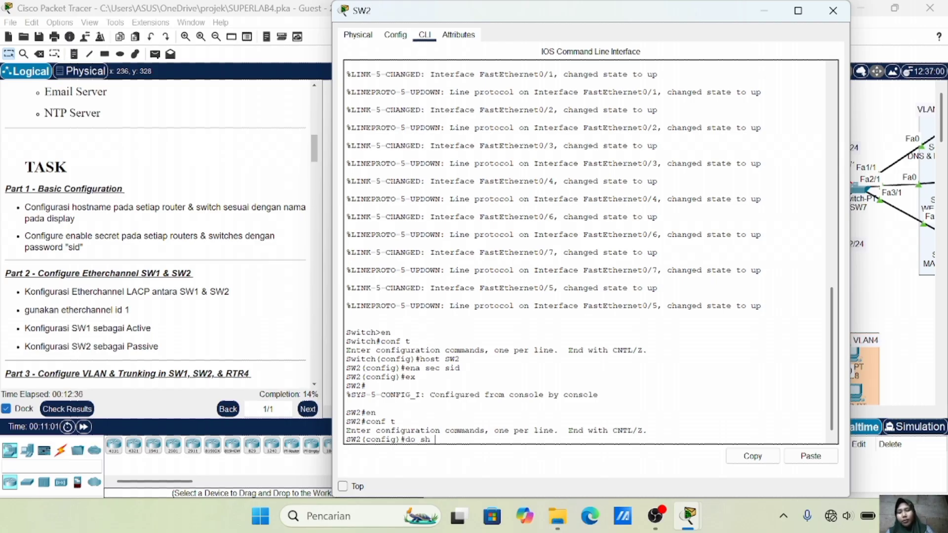
{"action": "type", "text": "cdp neigh"}
{"action": "key", "text": "Return"}
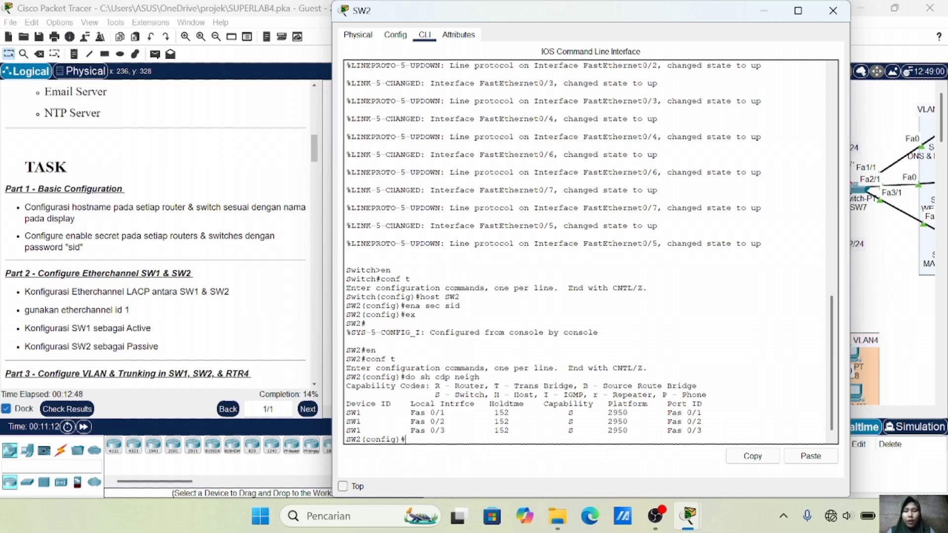
Join SW2's Fa0/1–Fa0/3 to channel-group 1 in passive mode
{"action": "type", "text": "int ra fa0/1-3"}
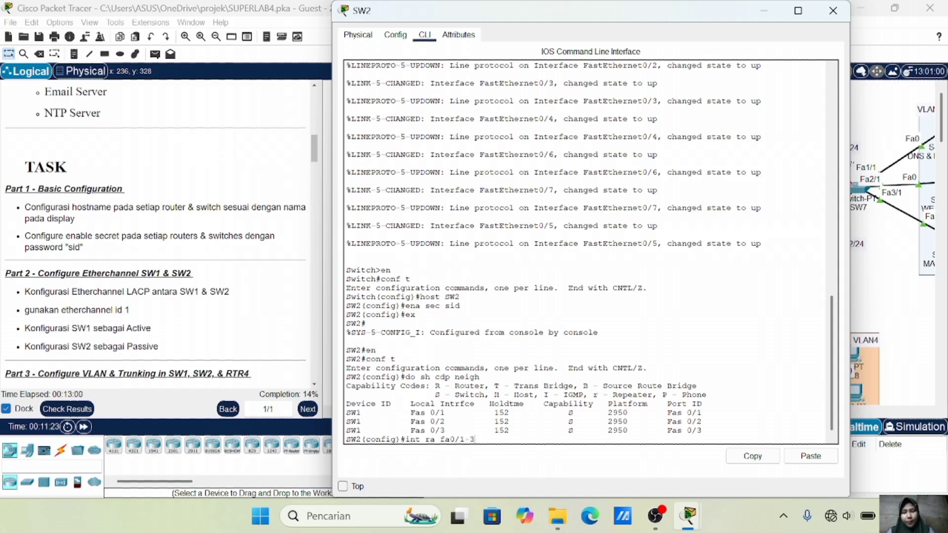
{"action": "key", "text": "Return"}
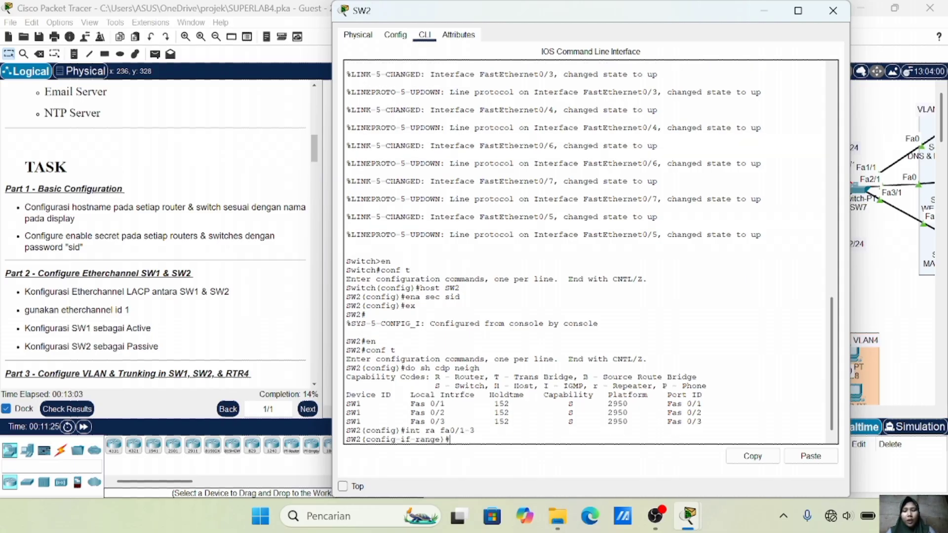
{"action": "type", "text": "channe"}
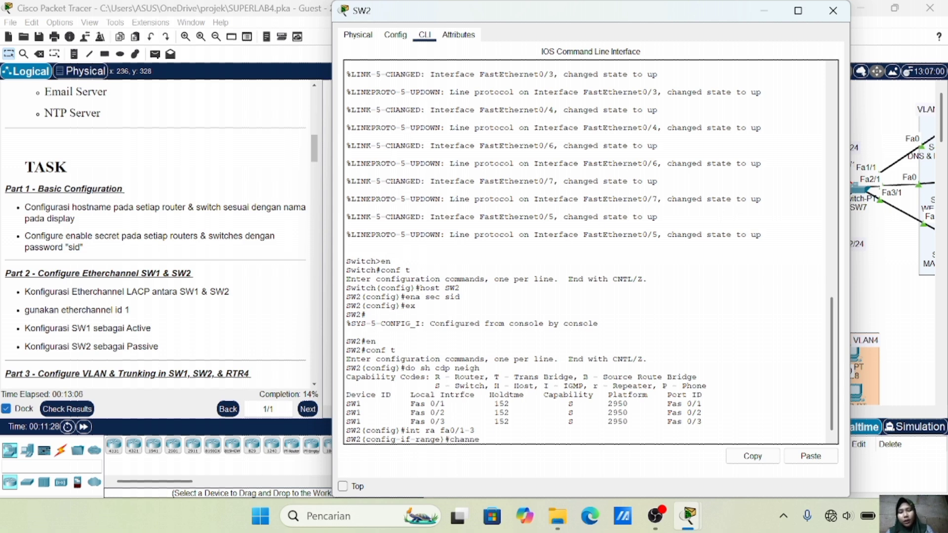
{"action": "type", "text": "l-group 1 m"}
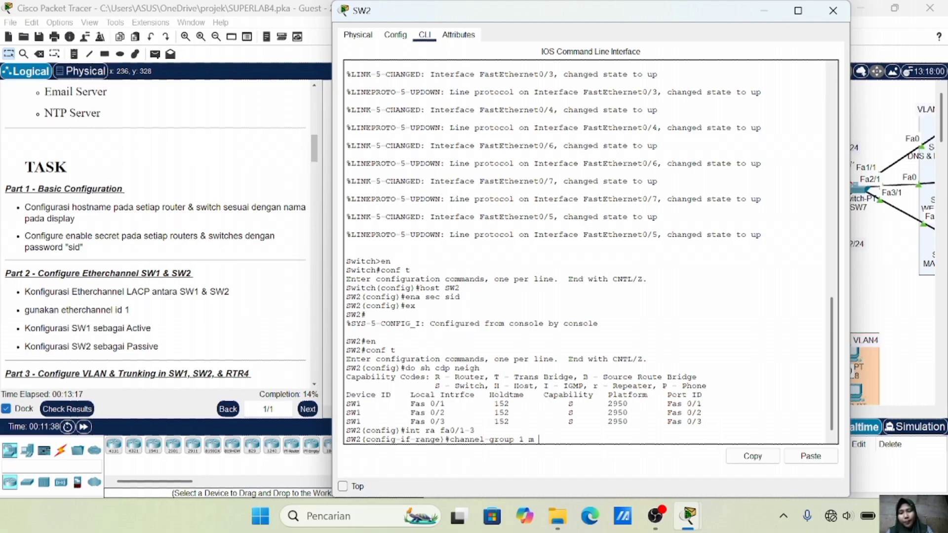
{"action": "type", "text": " passive"}
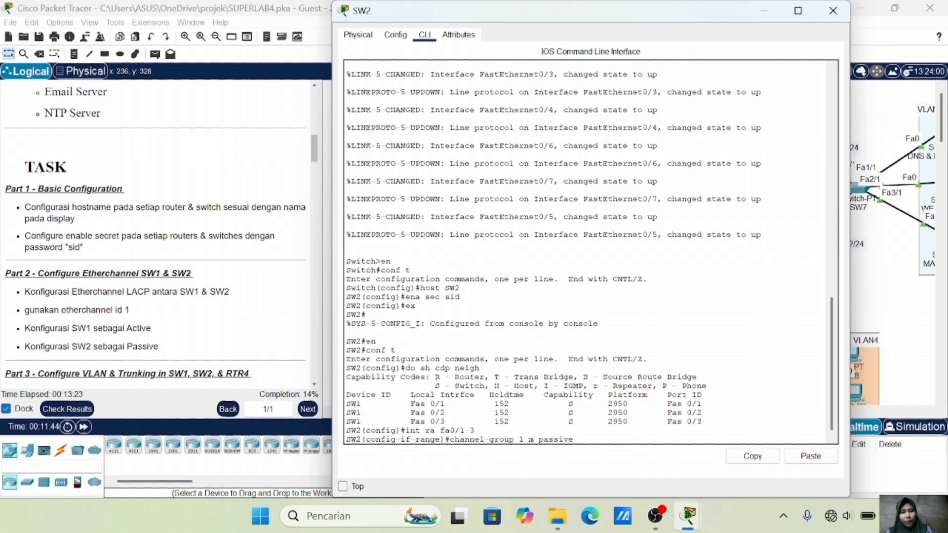
{"action": "key", "text": "Return"}
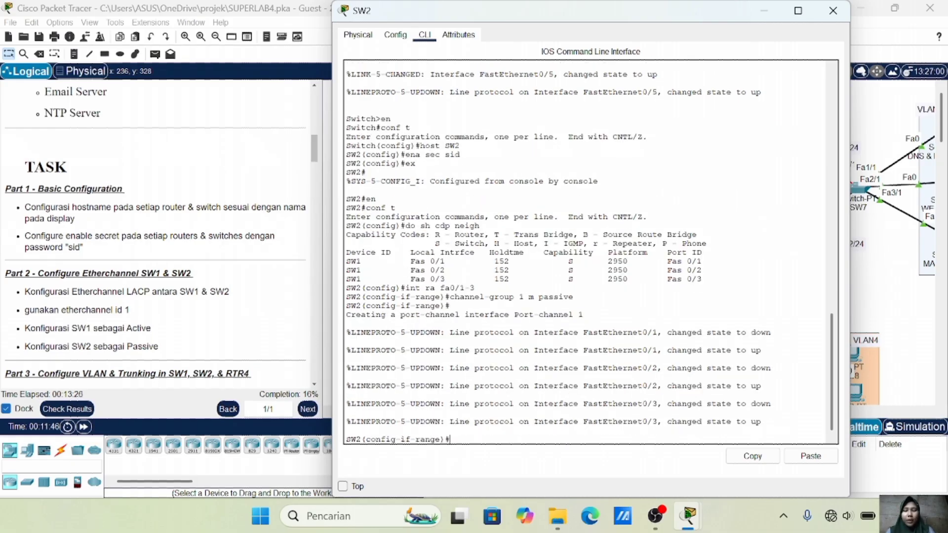
Set the channel protocol to LACP and confirm Po1 is up in the EtherChannel summary
{"action": "type", "text": "channel-protocol "}
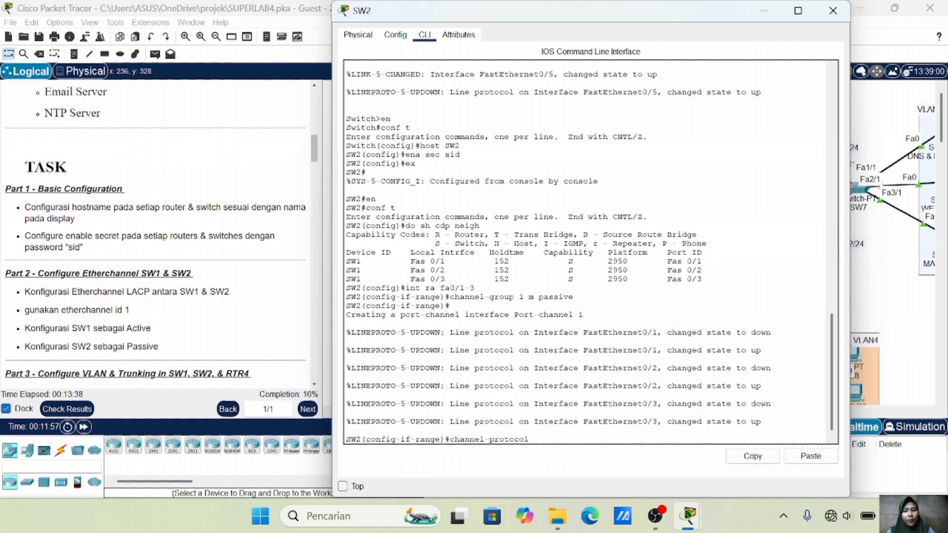
{"action": "type", "text": "LACP"}
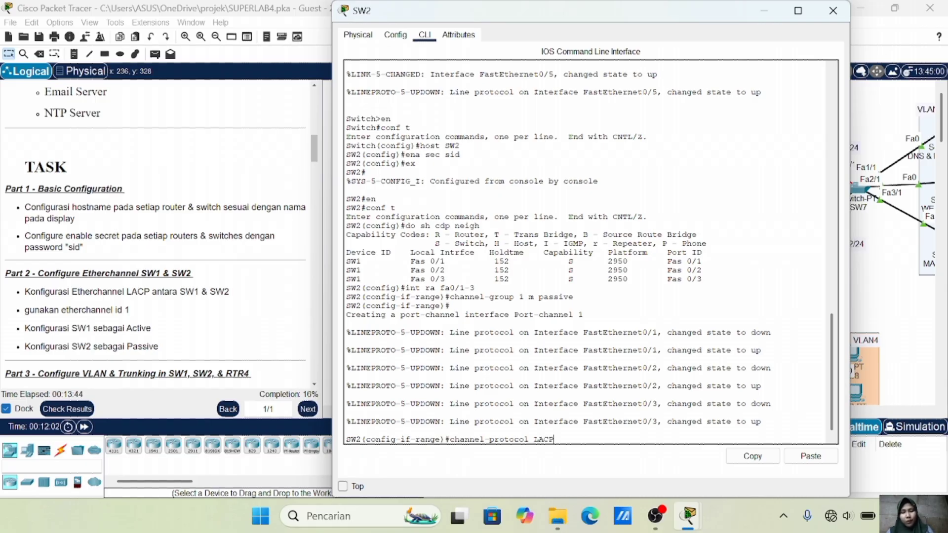
{"action": "key", "text": "Return"}
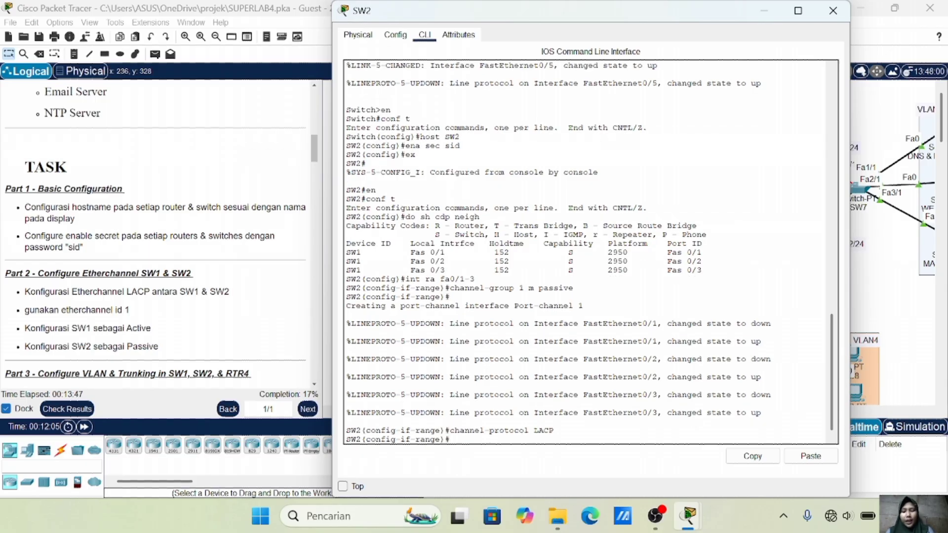
{"action": "type", "text": "do sh ether s"}
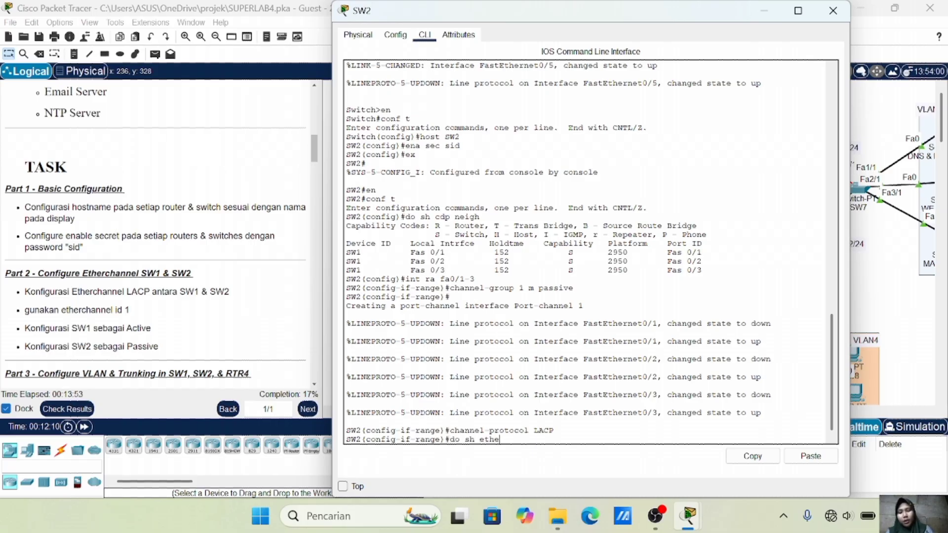
{"action": "key", "text": "Return"}
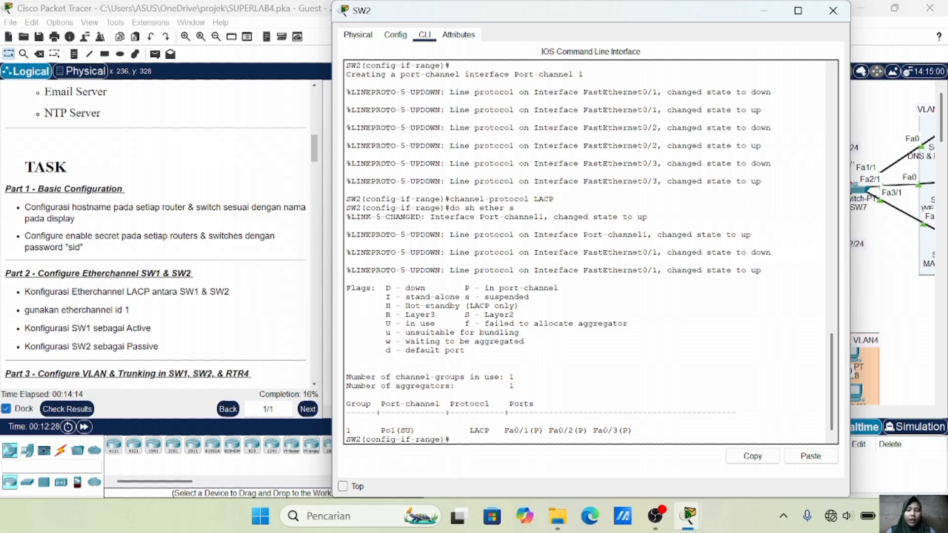
{"action": "left_click", "coordinate": [833, 13]}
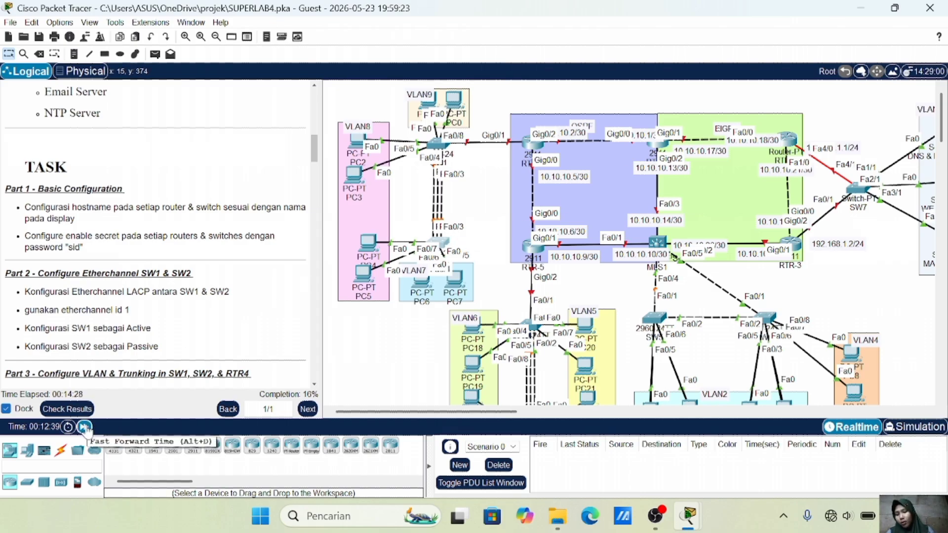
Fast-forward the simulation time twice and check SW1's status information
{"action": "left_click", "coordinate": [84, 427]}
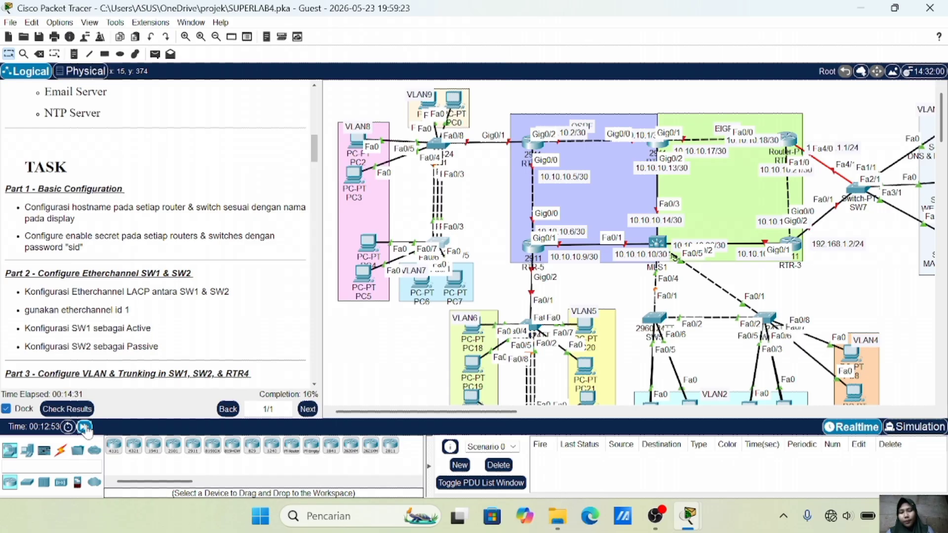
{"action": "left_click", "coordinate": [84, 427]}
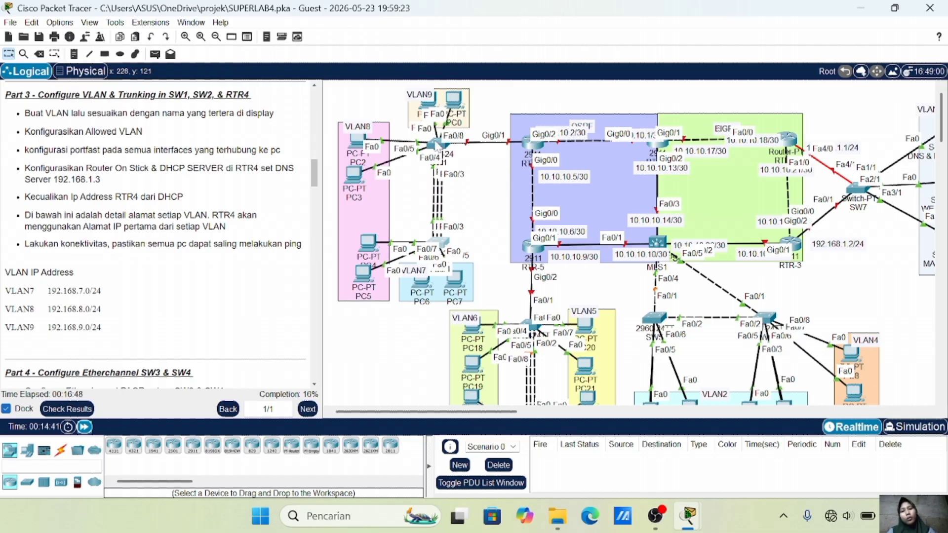
{"action": "mouse_move", "coordinate": [437, 147]}
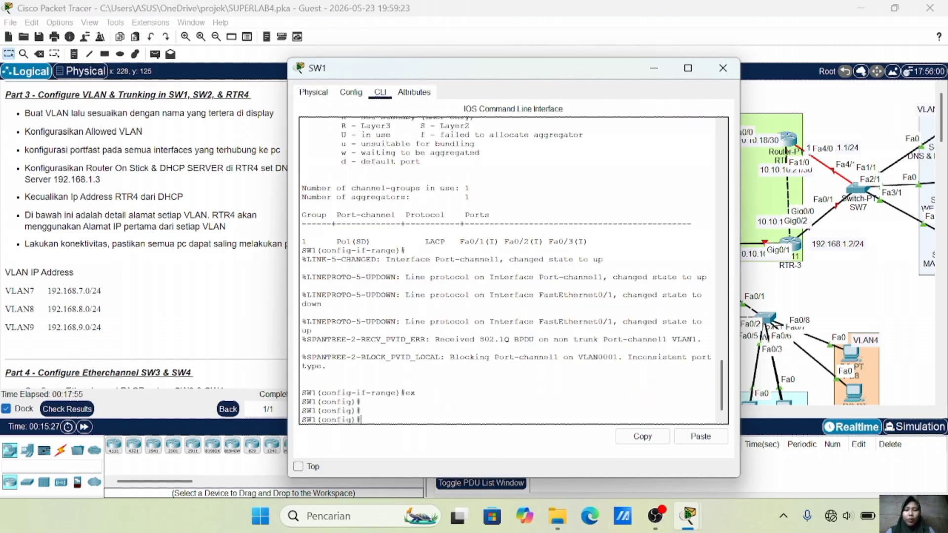
Add VLANs 7, 8 and 9 on SW1 with the names VLAN7, VLAN8 and VLAN9
{"action": "type", "text": "vlan 7"}
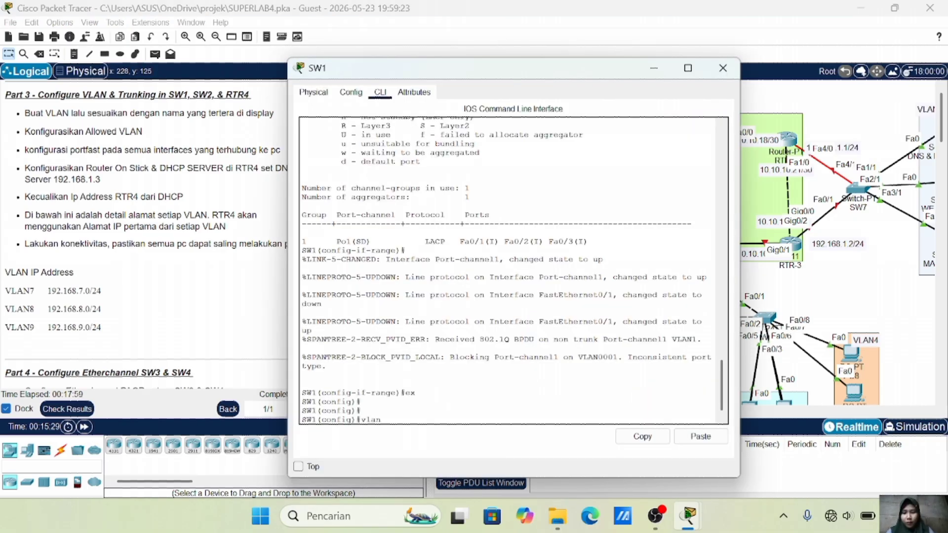
{"action": "key", "text": "Return"}
{"action": "type", "text": "name VLAN7"}
{"action": "key", "text": "Return"}
{"action": "type", "text": "vlan 8"}
{"action": "type", "text": "name VLAN8"}
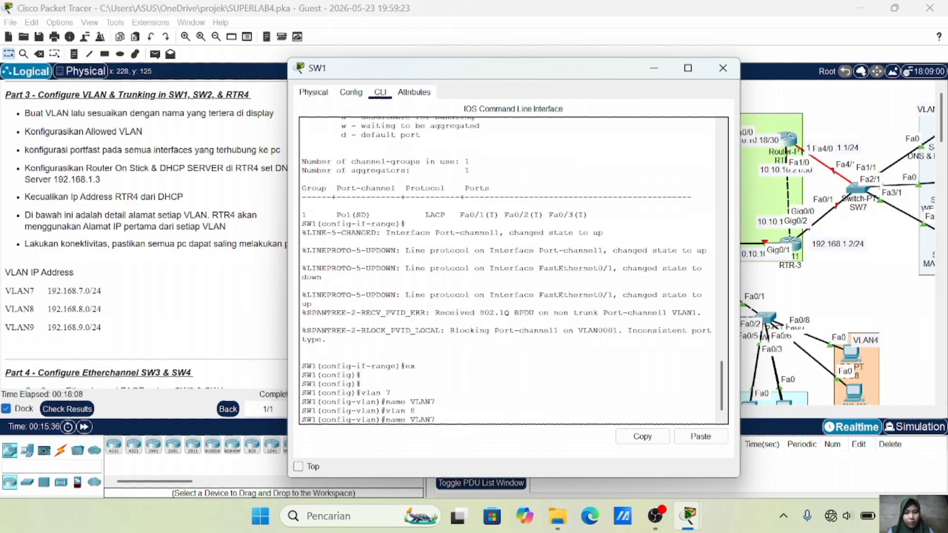
{"action": "key", "text": "Return"}
{"action": "type", "text": "vlan 9"}
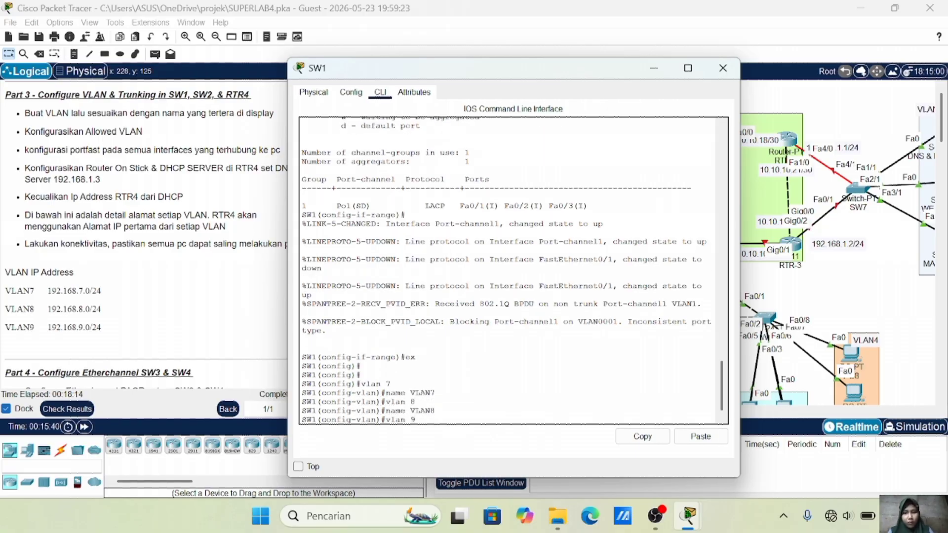
{"action": "key", "text": "Return"}
{"action": "type", "text": "name VLAN9"}
{"action": "key", "text": "Return"}
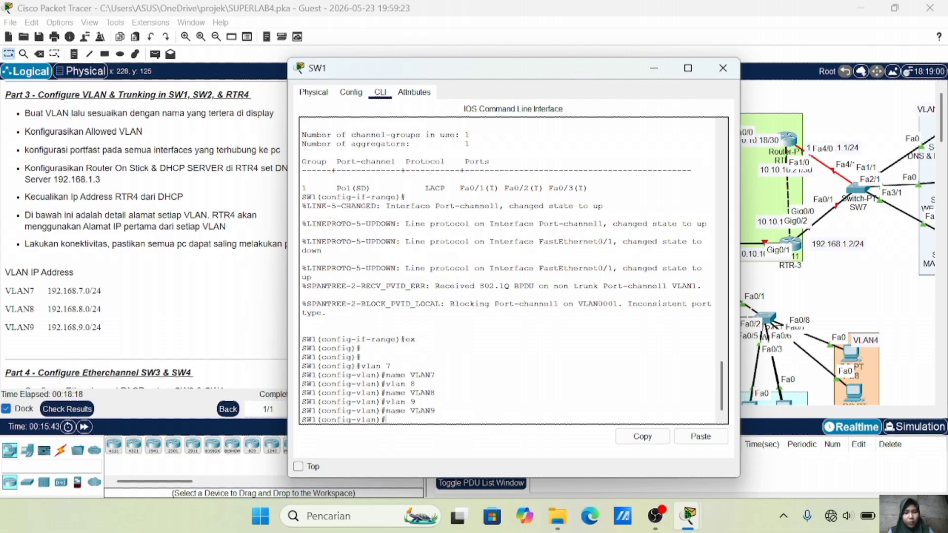
{"action": "type", "text": "ex"}
{"action": "key", "text": "Return"}
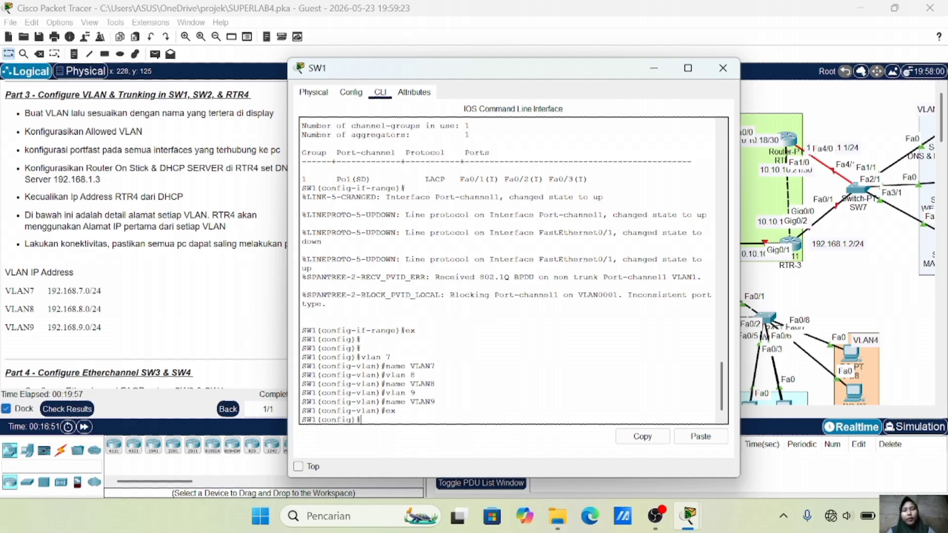
{"action": "left_click", "coordinate": [811, 278]}
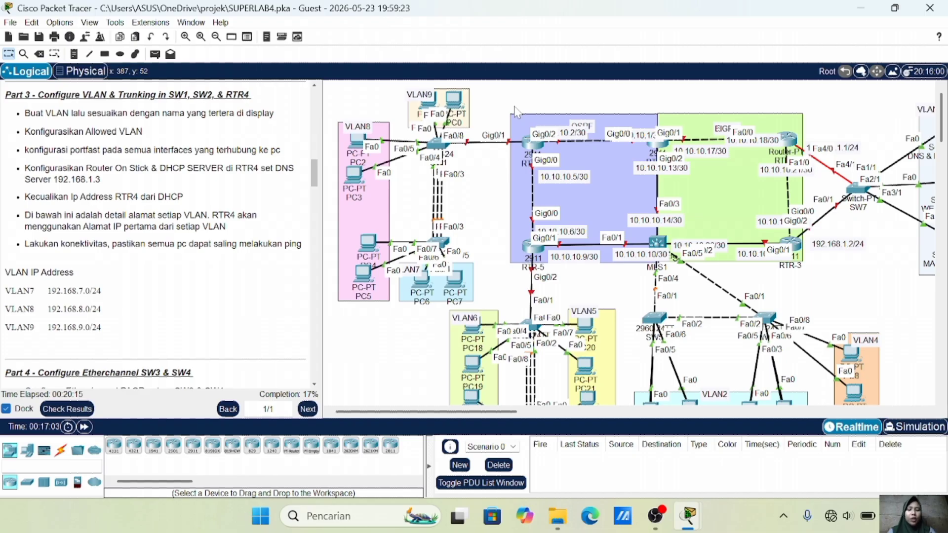
Make SW1's Fa0/4–Fa0/5 portfast access ports in VLAN 8
{"action": "left_click", "coordinate": [435, 144]}
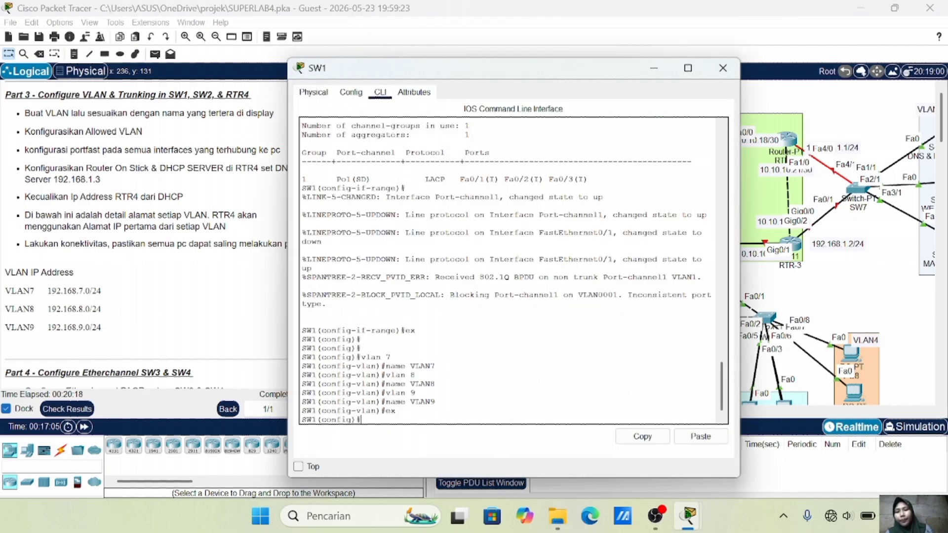
{"action": "key", "text": "Return"}
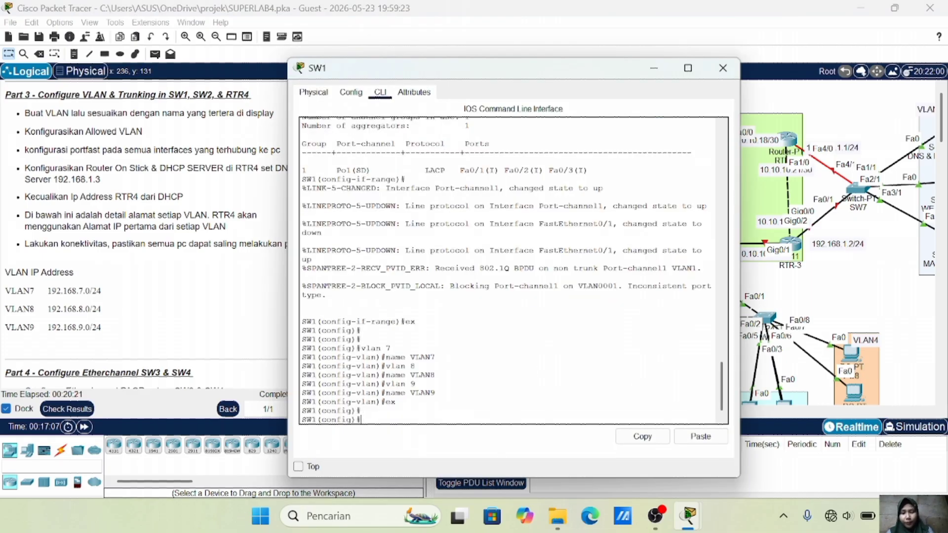
{"action": "type", "text": "int ra"}
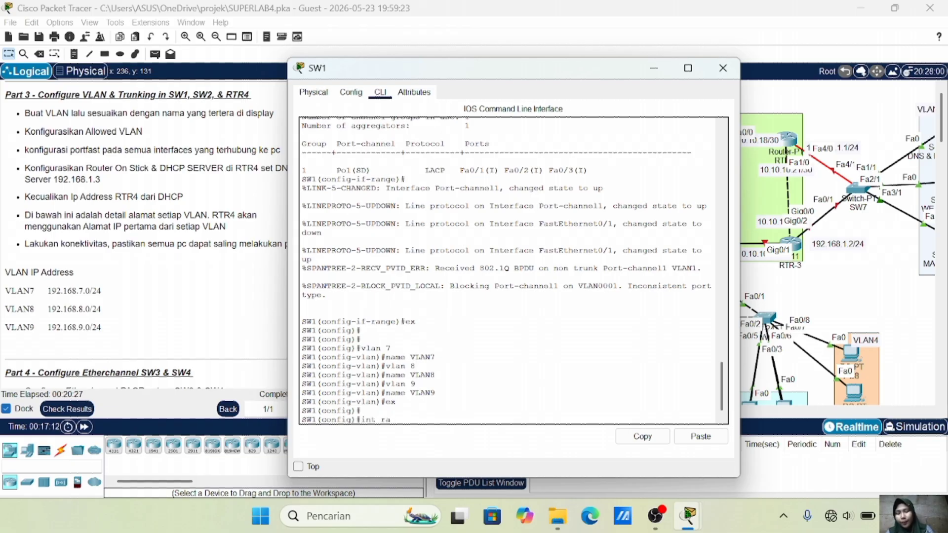
{"action": "type", "text": " fa0/4"}
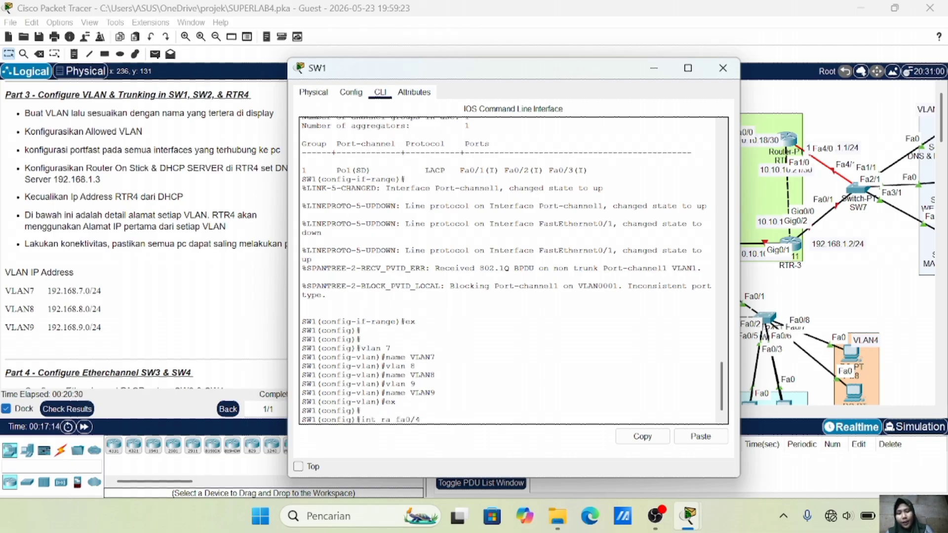
{"action": "type", "text": "-5"}
{"action": "key", "text": "Return"}
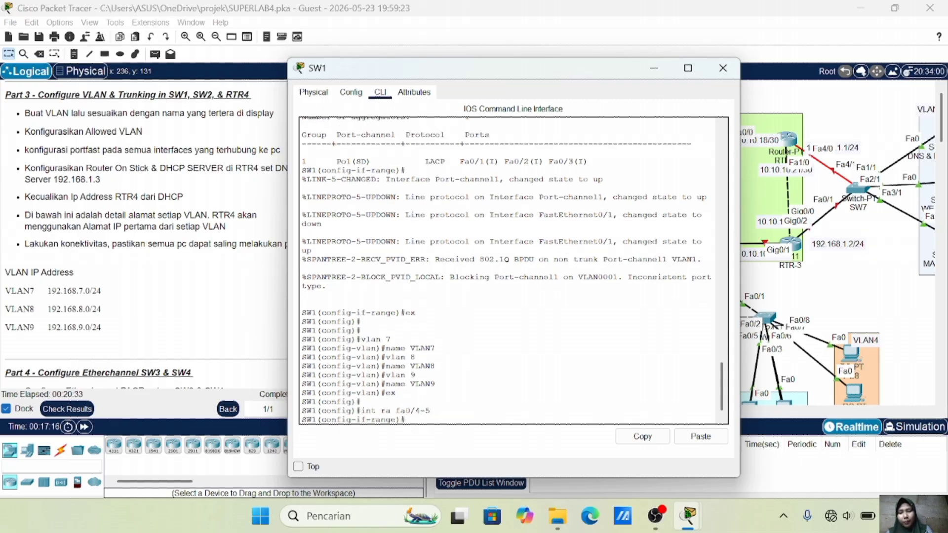
{"action": "type", "text": "sw m a"}
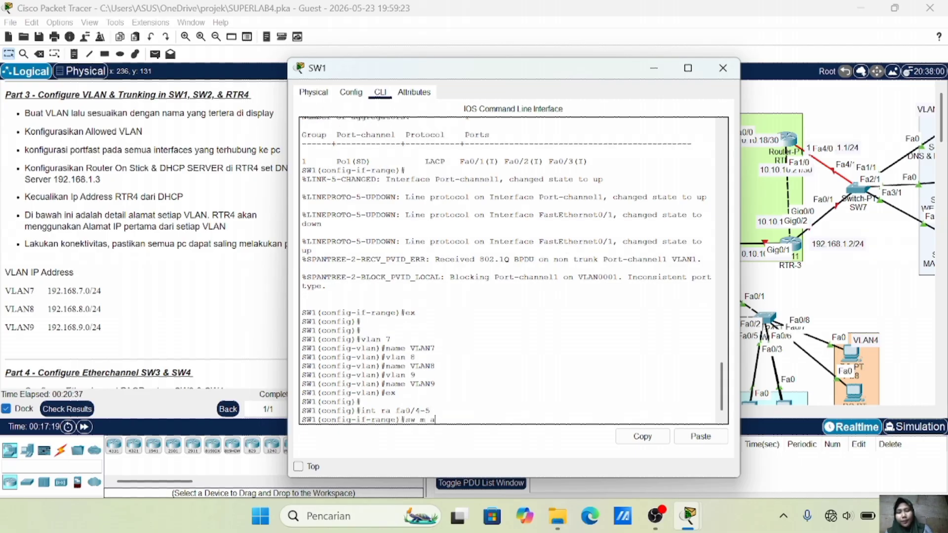
{"action": "key", "text": "Return"}
{"action": "type", "text": "s"}
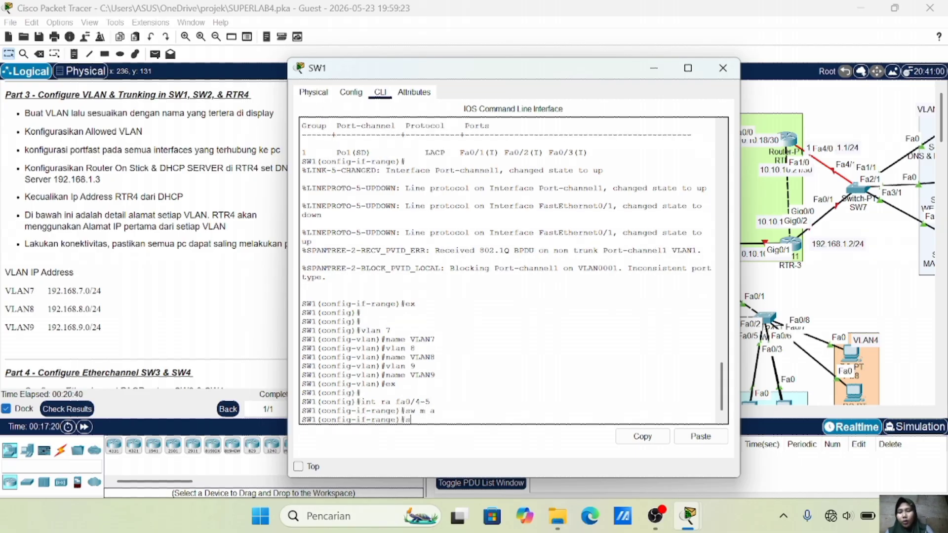
{"action": "type", "text": "w a vl"}
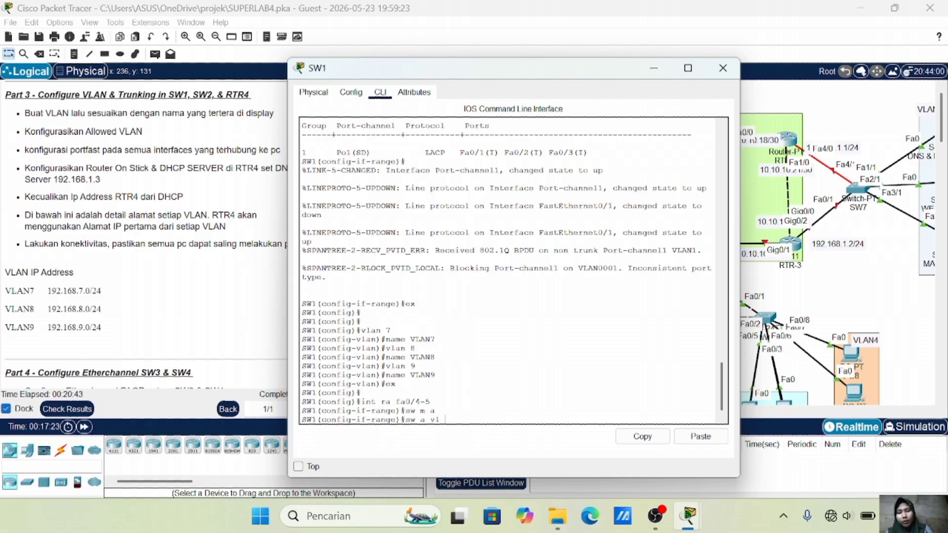
{"action": "type", "text": " 8"}
{"action": "key", "text": "Return"}
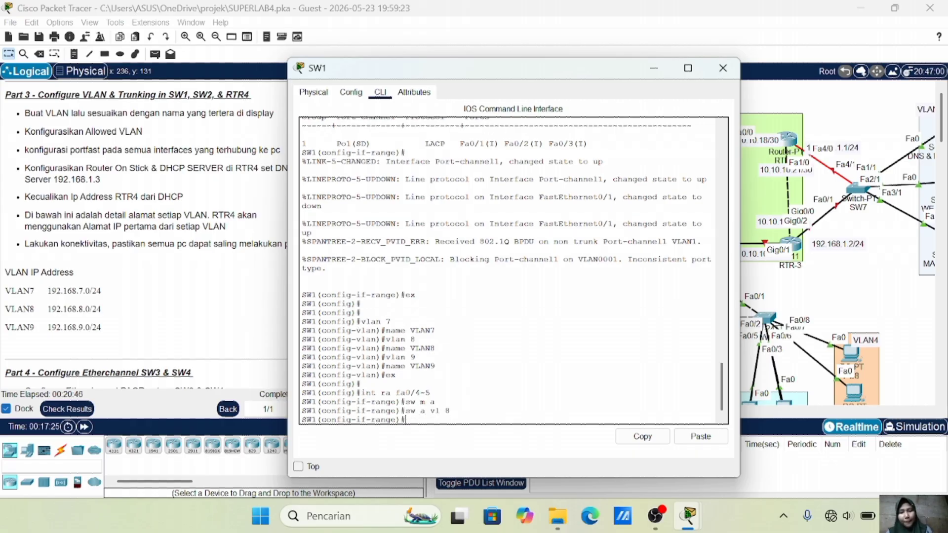
{"action": "type", "text": "spa"}
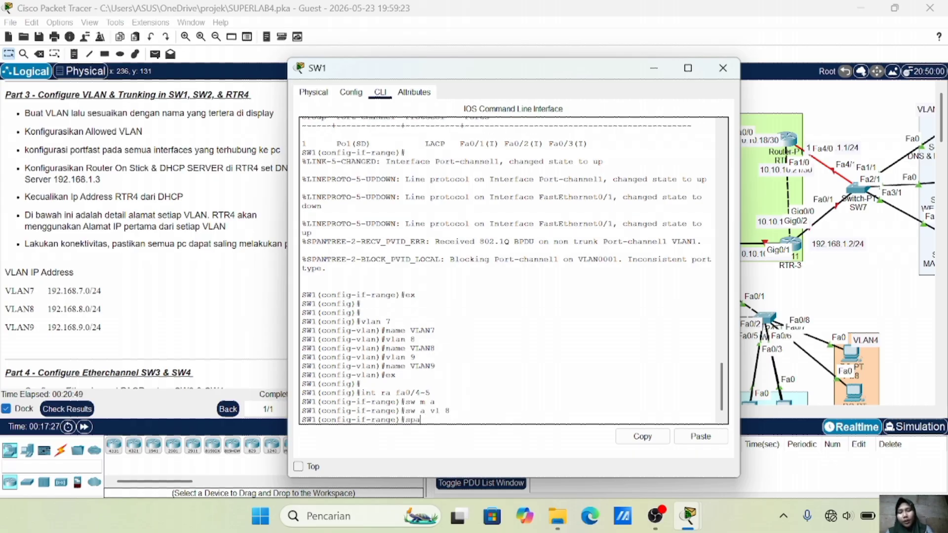
{"action": "type", "text": " po"}
{"action": "key", "text": "Return"}
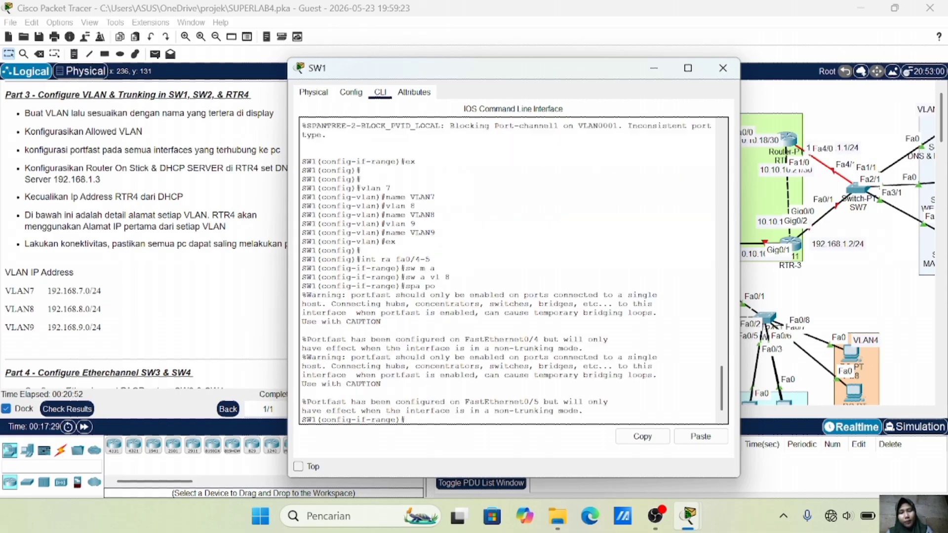
{"action": "type", "text": "ex"}
{"action": "key", "text": "Return"}
{"action": "key", "text": "Return"}
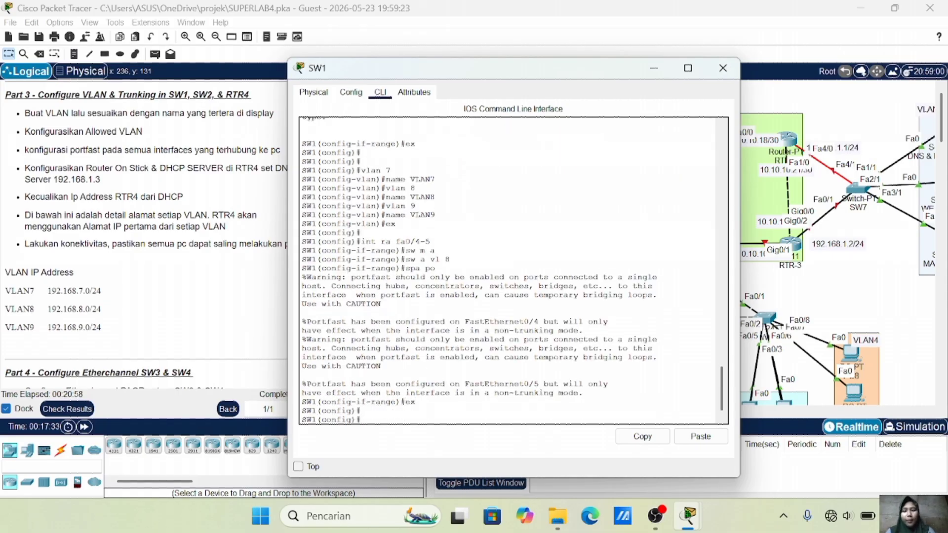
Make SW1's Fa0/6–Fa0/7 portfast access ports in VLAN 9
{"action": "type", "text": "int ra fa"}
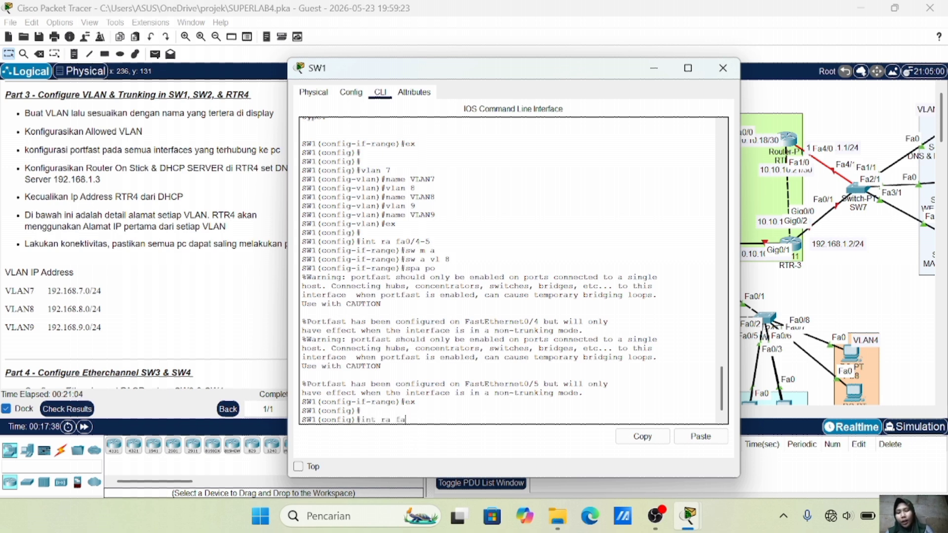
{"action": "type", "text": "0/6-7"}
{"action": "key", "text": "Return"}
{"action": "type", "text": "sw m a"}
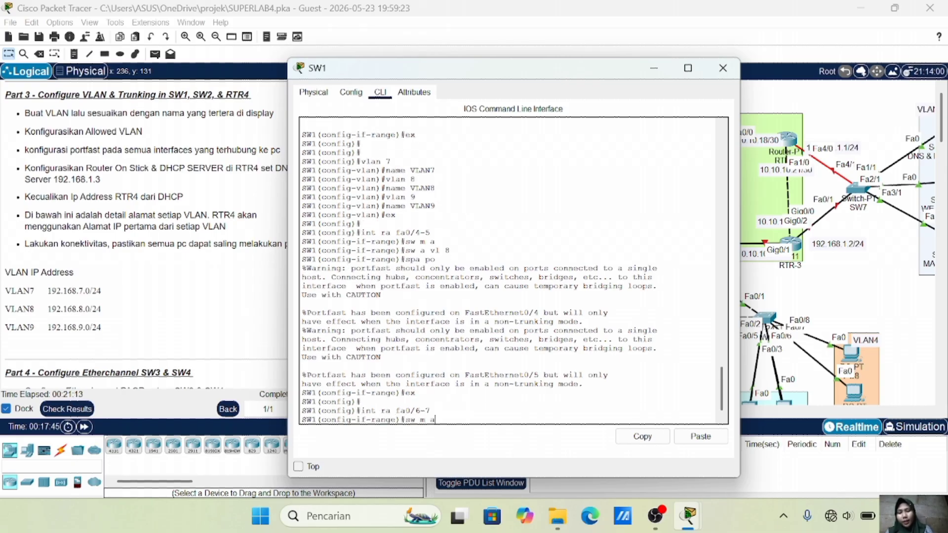
{"action": "key", "text": "Return"}
{"action": "type", "text": "sw a vl 9"}
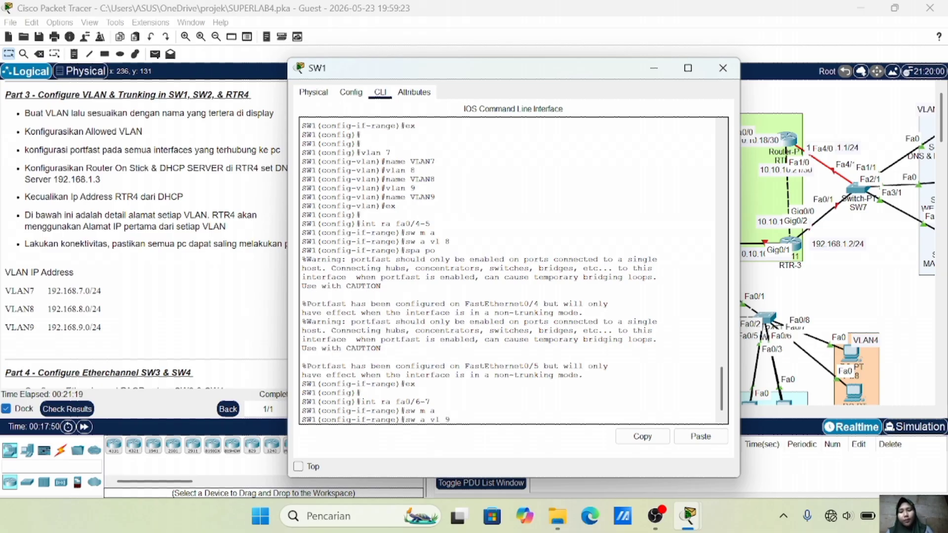
{"action": "key", "text": "Return"}
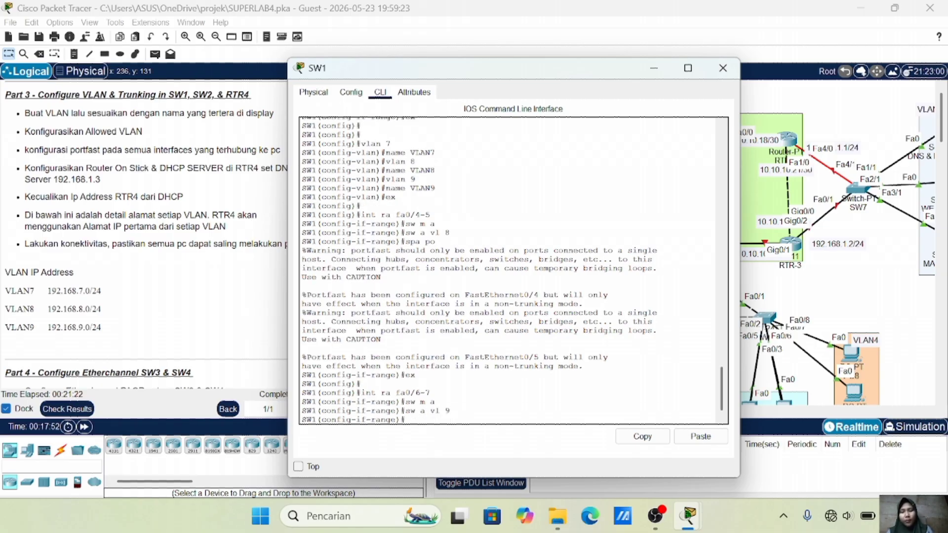
{"action": "type", "text": "spa po"}
{"action": "key", "text": "Return"}
{"action": "type", "text": "ex"}
{"action": "key", "text": "Return"}
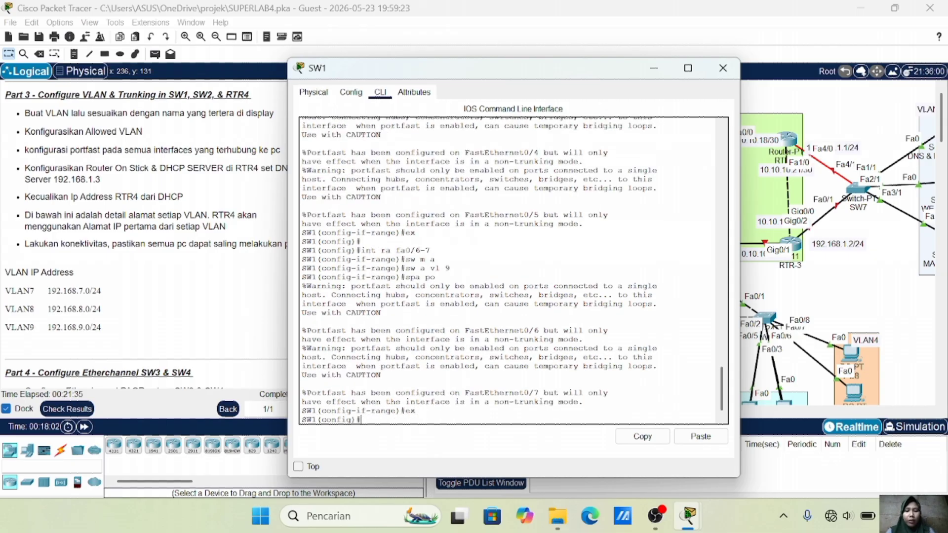
{"action": "left_click", "coordinate": [815, 280]}
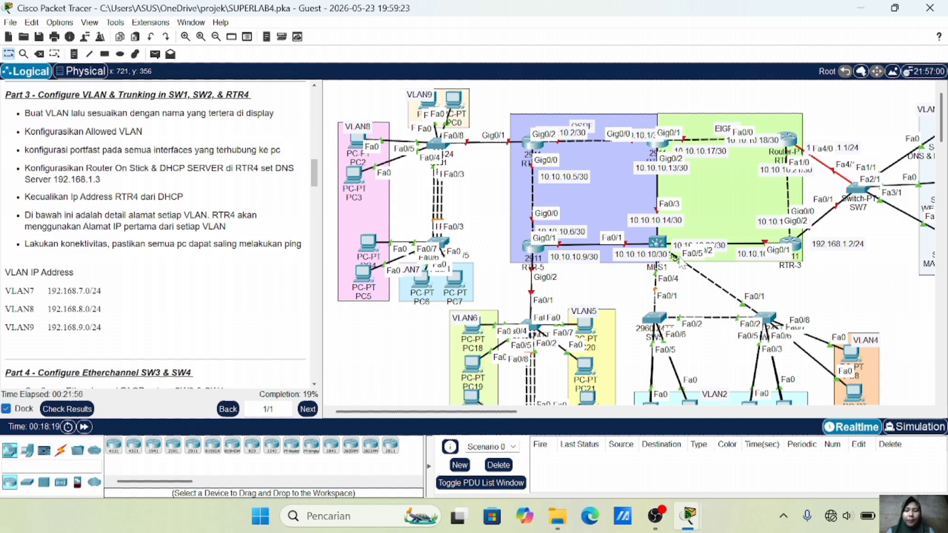
Make SW1's Fa0/8 a trunk allowing VLANs 7-9
{"action": "left_click", "coordinate": [444, 147]}
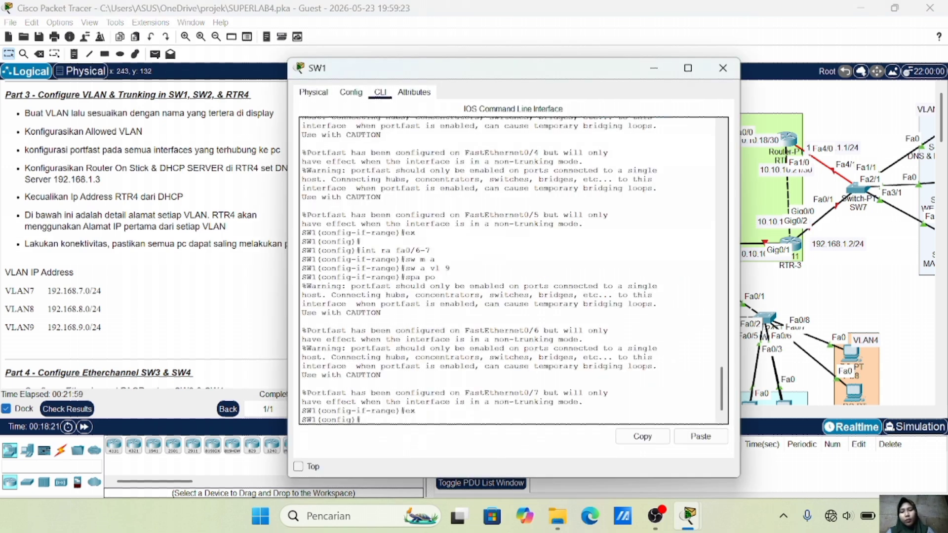
{"action": "key", "text": "Return"}
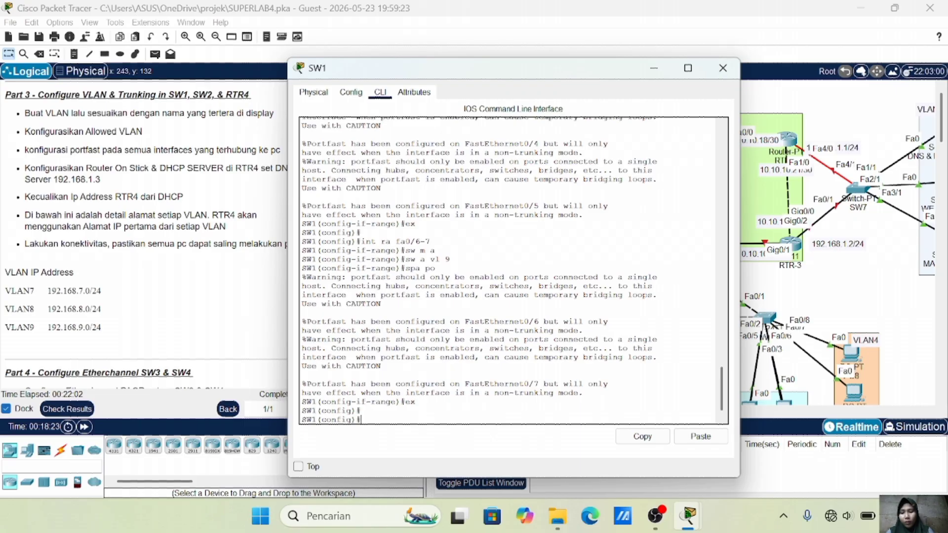
{"action": "type", "text": "int fa0/8"}
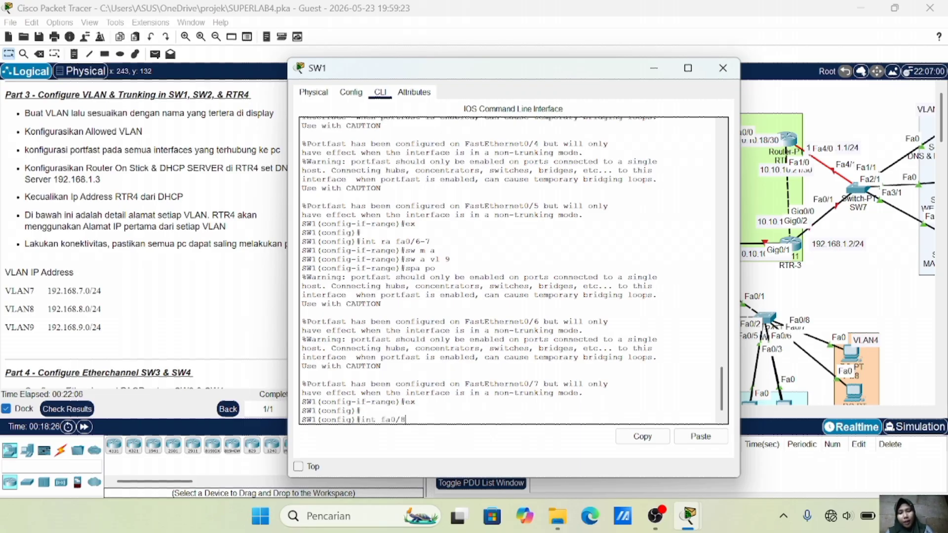
{"action": "key", "text": "Return"}
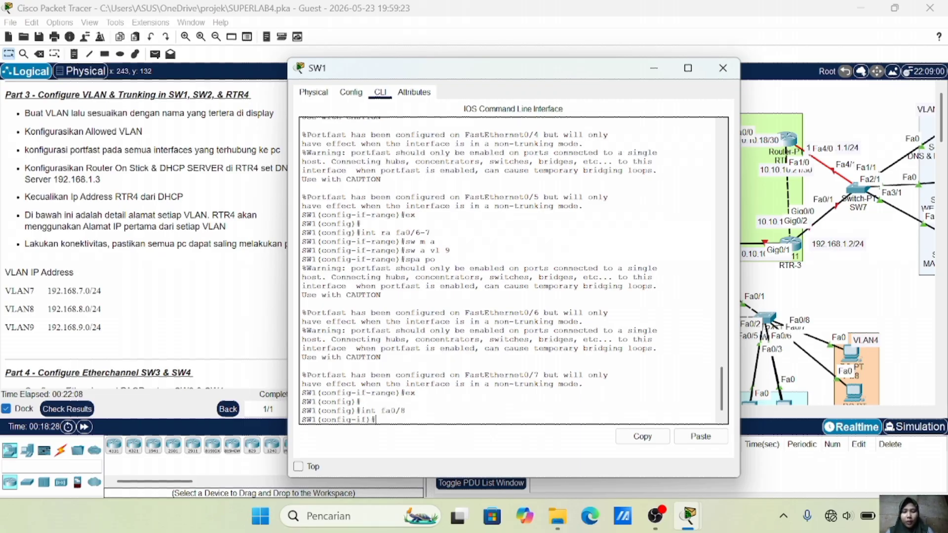
{"action": "type", "text": "sw m t"}
{"action": "key", "text": "Return"}
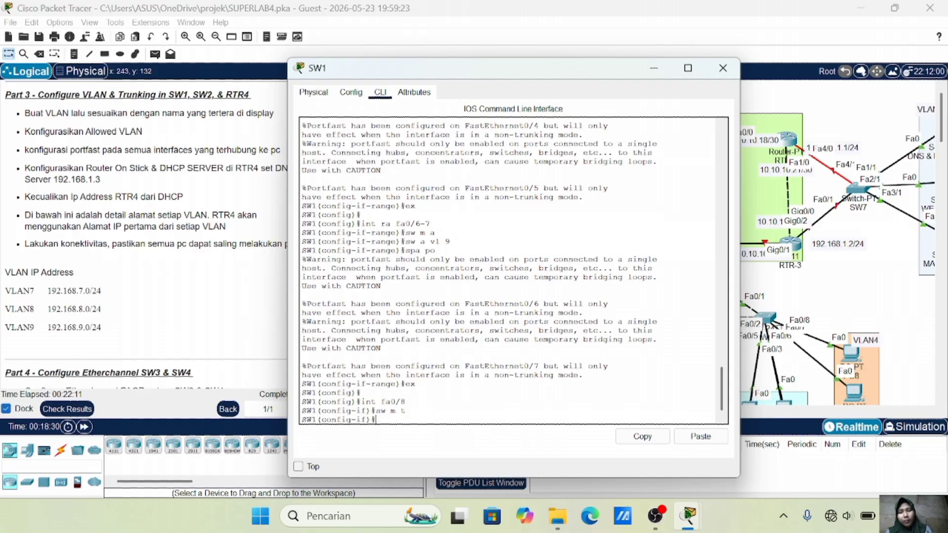
{"action": "type", "text": "sw t all vl 7-9"}
{"action": "key", "text": "Return"}
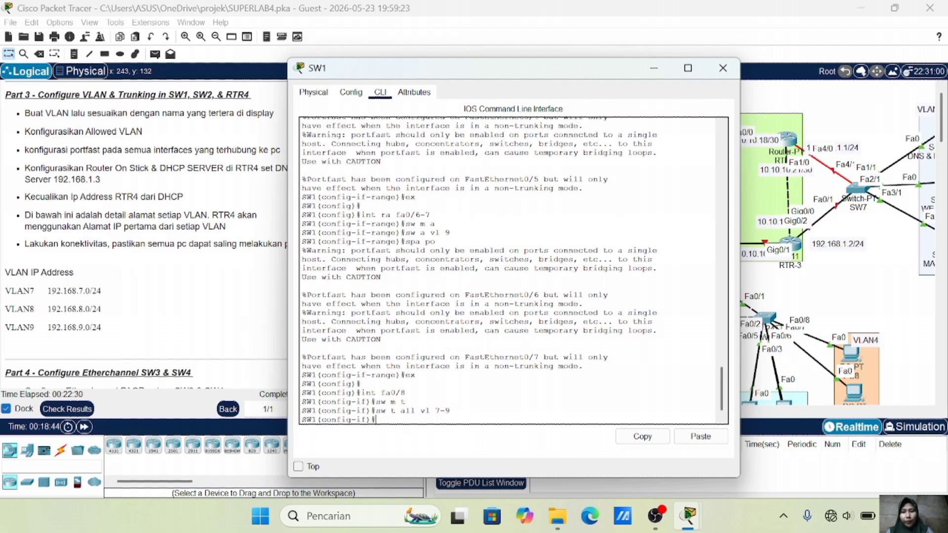
{"action": "type", "text": "ex"}
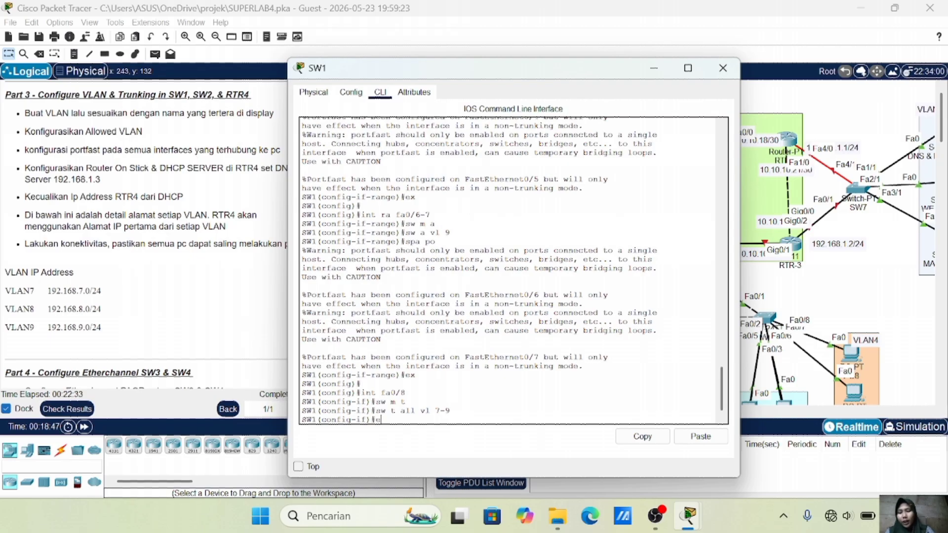
{"action": "key", "text": "Return"}
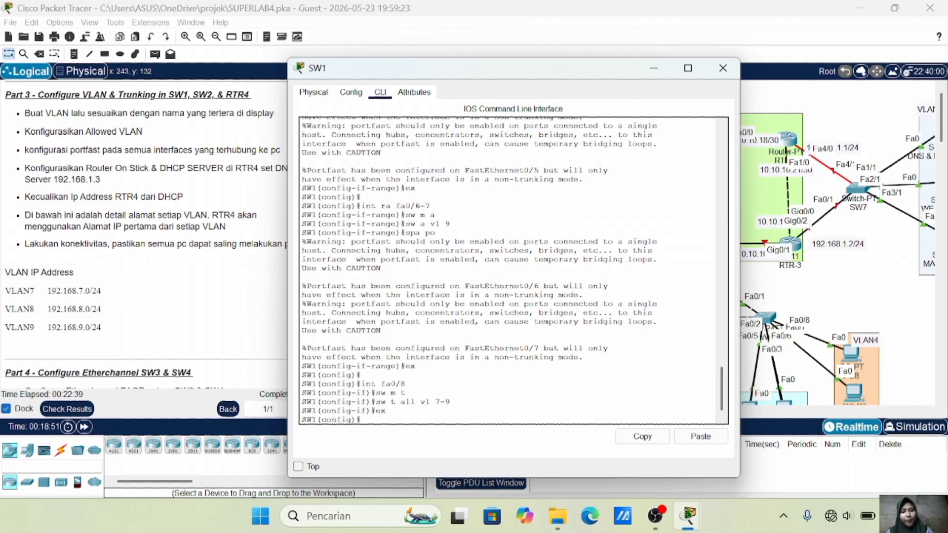
Make SW1's Port-channel 1 a trunk allowing VLANs 7-9
{"action": "key", "text": "Return"}
{"action": "type", "text": "int "}
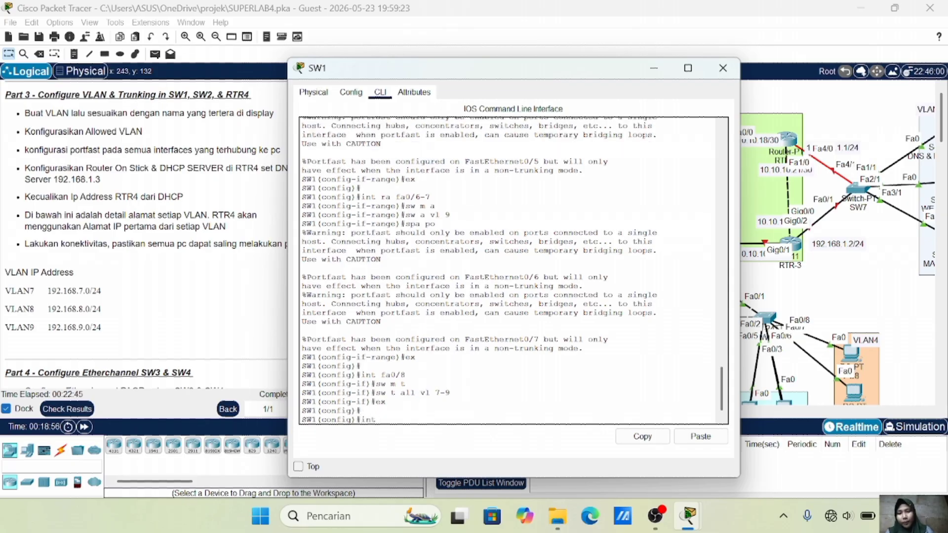
{"action": "type", "text": "fa0/"}
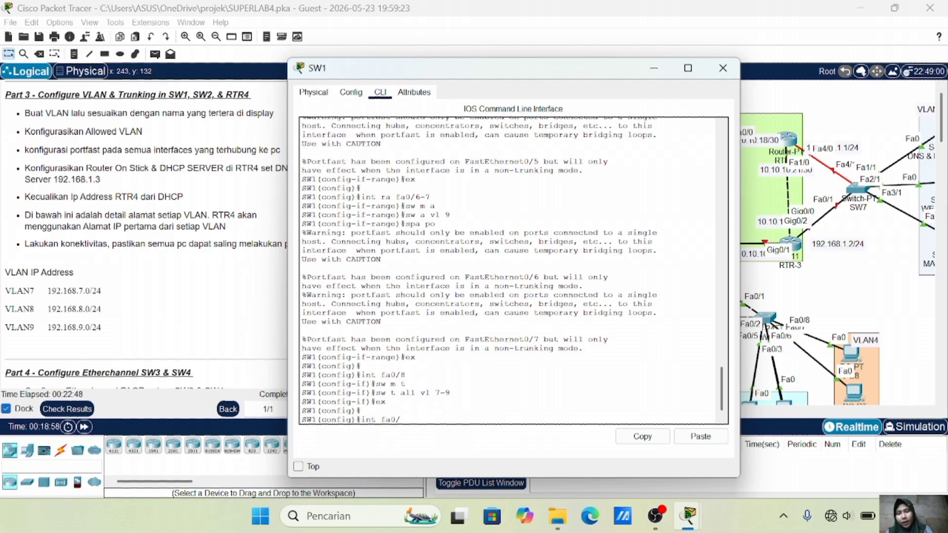
{"action": "key", "text": "BackSpace"}
{"action": "key", "text": "BackSpace"}
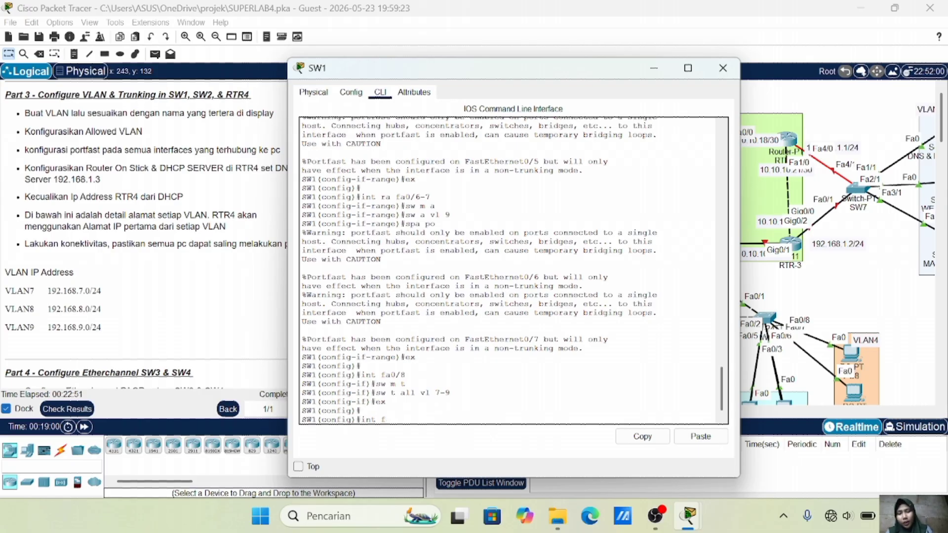
{"action": "type", "text": "po"}
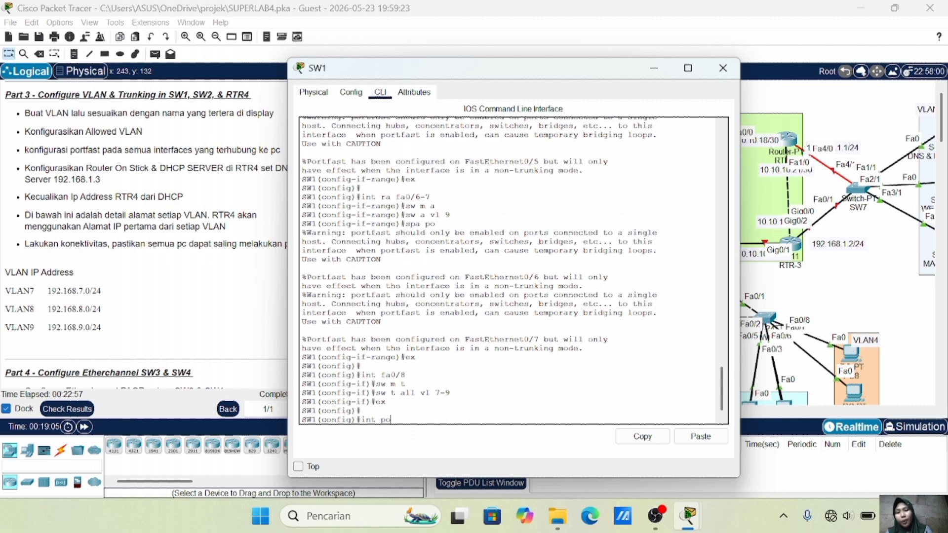
{"action": "type", "text": "l"}
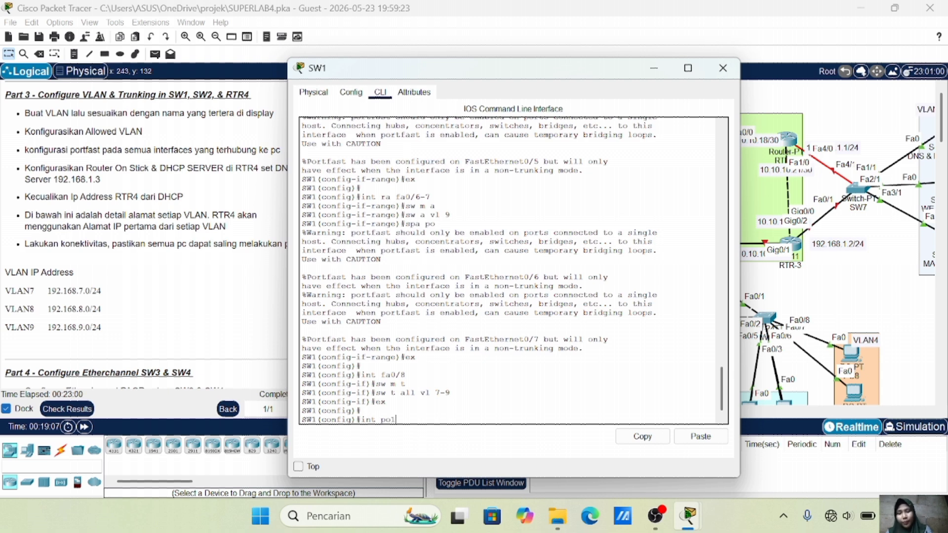
{"action": "key", "text": "Return"}
{"action": "type", "text": "sw m t"}
{"action": "key", "text": "Return"}
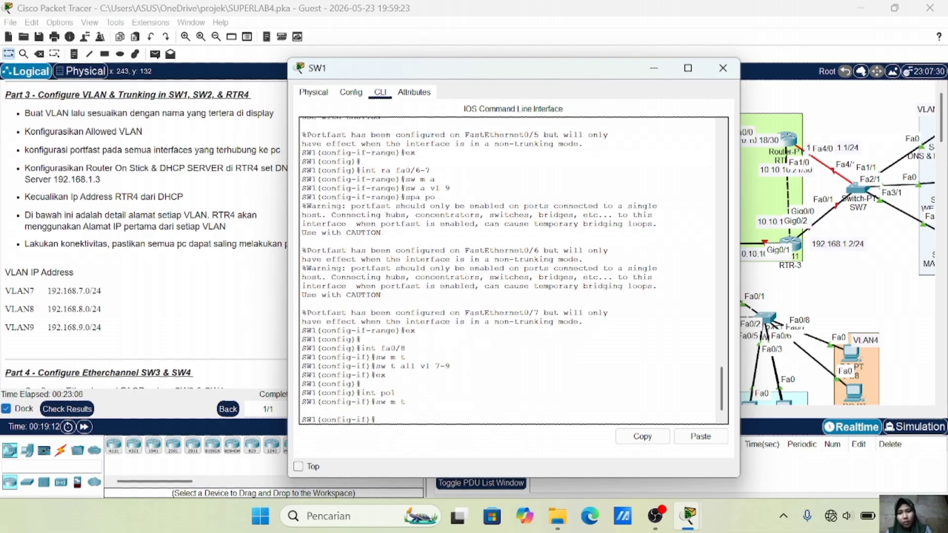
{"action": "type", "text": "sw t all vl"}
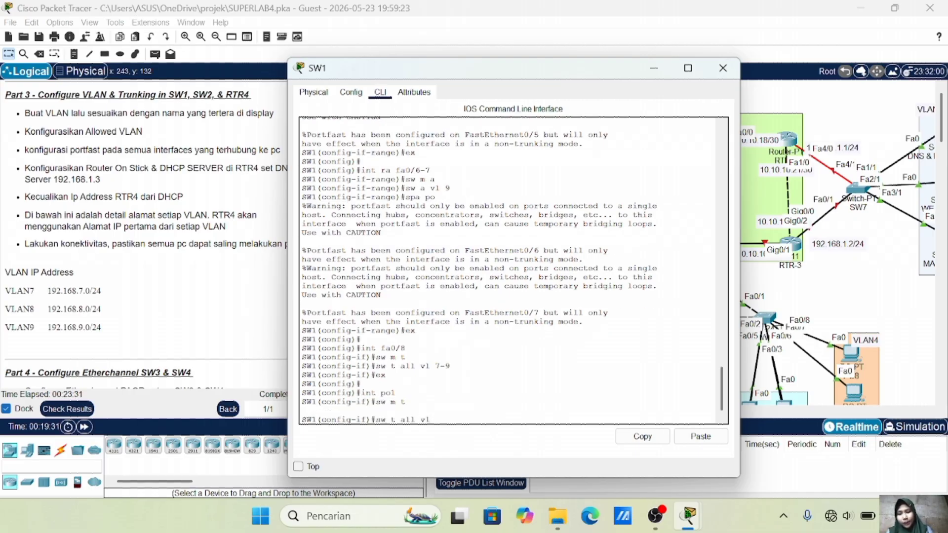
{"action": "type", "text": " 7-"}
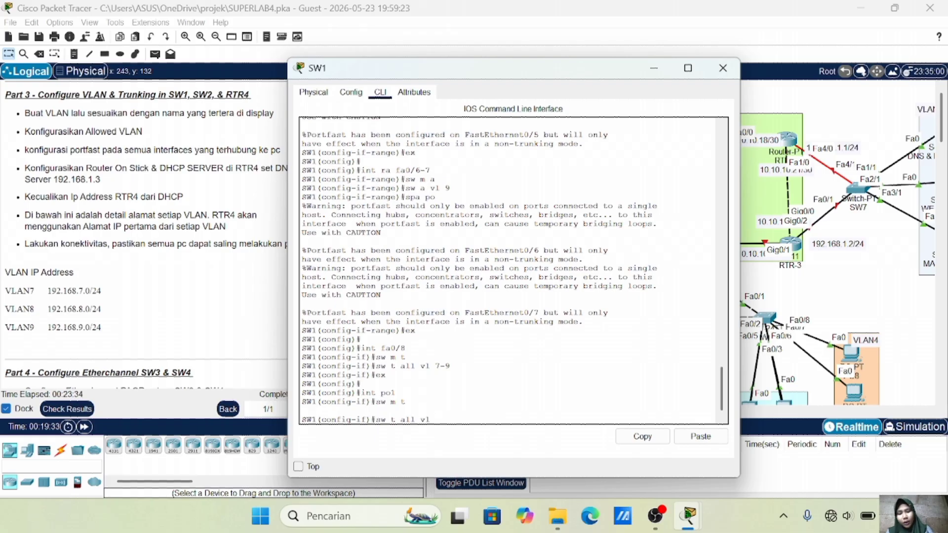
{"action": "type", "text": "9"}
{"action": "key", "text": "Return"}
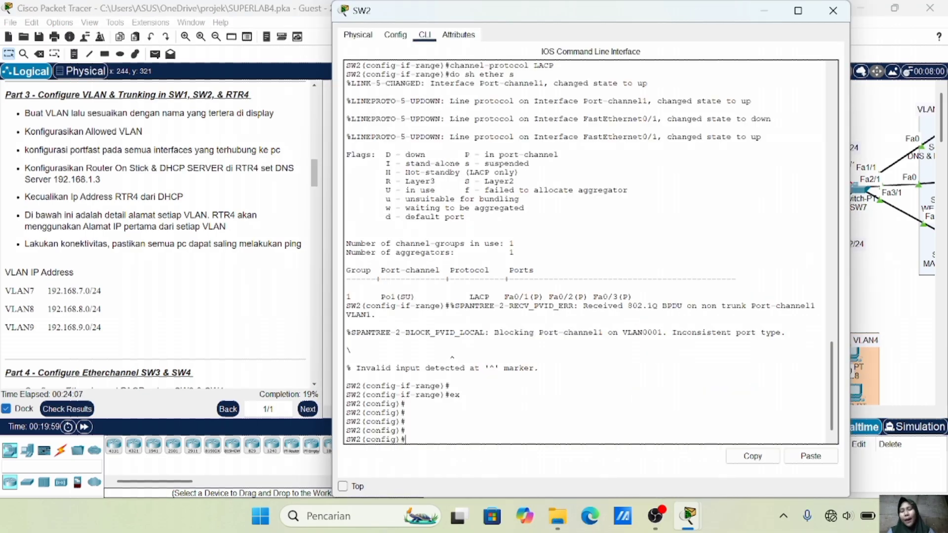
Create VLAN 7 on SW2 and name it VLAN7
{"action": "type", "text": "vlan 7"}
{"action": "key", "text": "Return"}
{"action": "type", "text": "name VLAN7"}
{"action": "key", "text": "Return"}
Create VLAN 8 on SW2 named VLAN8, then exit VLAN configuration
{"action": "key", "text": "Up"}
{"action": "key", "text": "Up"}
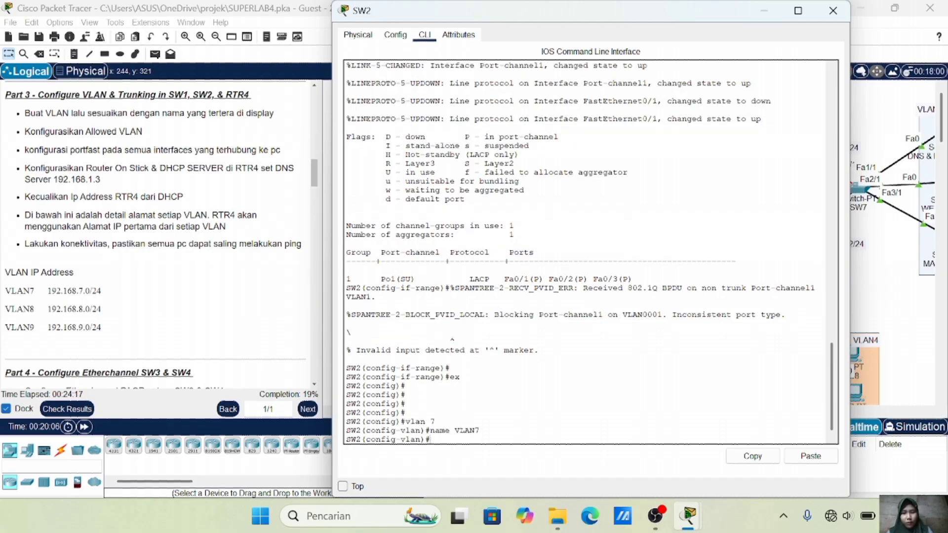
{"action": "key", "text": "BackSpace"}
{"action": "type", "text": "8"}
{"action": "key", "text": "Return"}
{"action": "key", "text": "Up"}
{"action": "key", "text": "Up"}
{"action": "key", "text": "BackSpace"}
{"action": "type", "text": "8"}
{"action": "key", "text": "Return"}
{"action": "type", "text": "ex"}
{"action": "key", "text": "Return"}
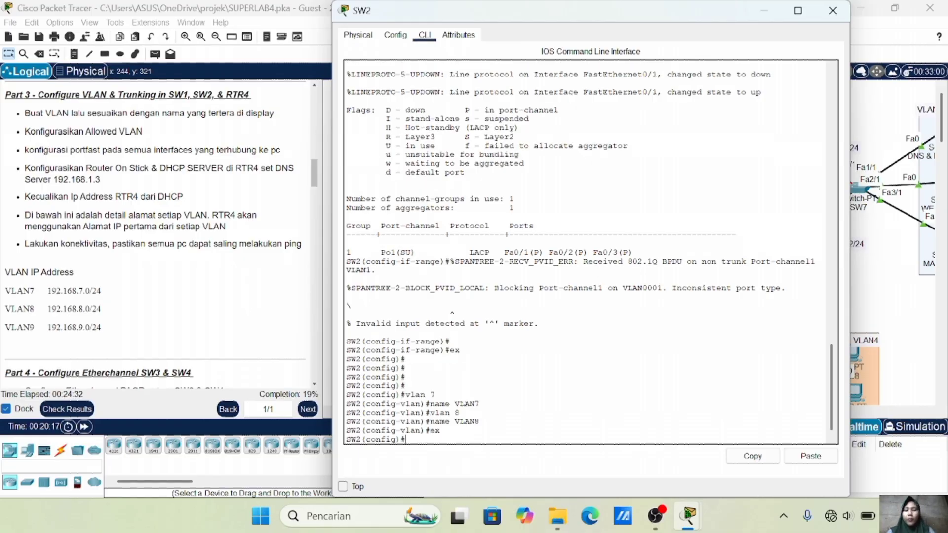
{"action": "left_click", "coordinate": [900, 303]}
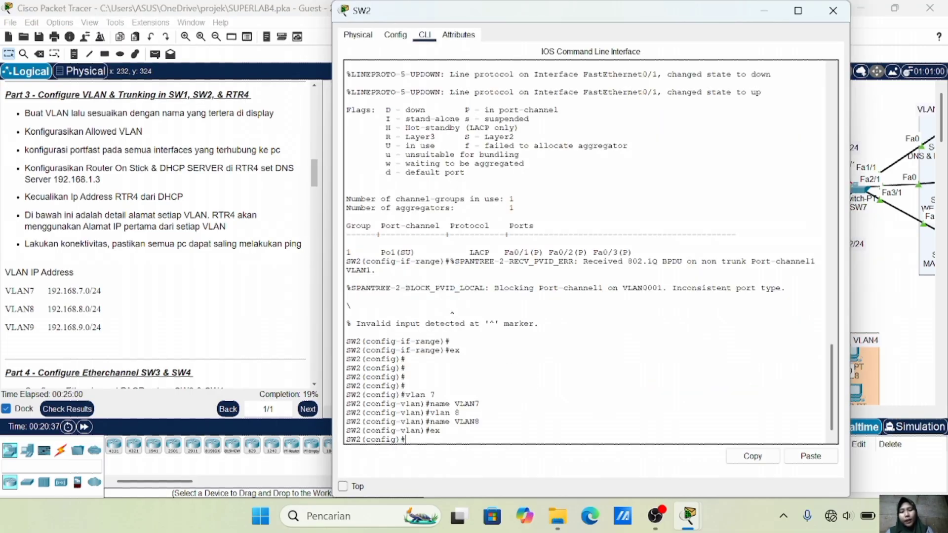
Make SW2's Fa0/4–Fa0/5 PortFast access ports in VLAN 7
{"action": "type", "text": "int r"}
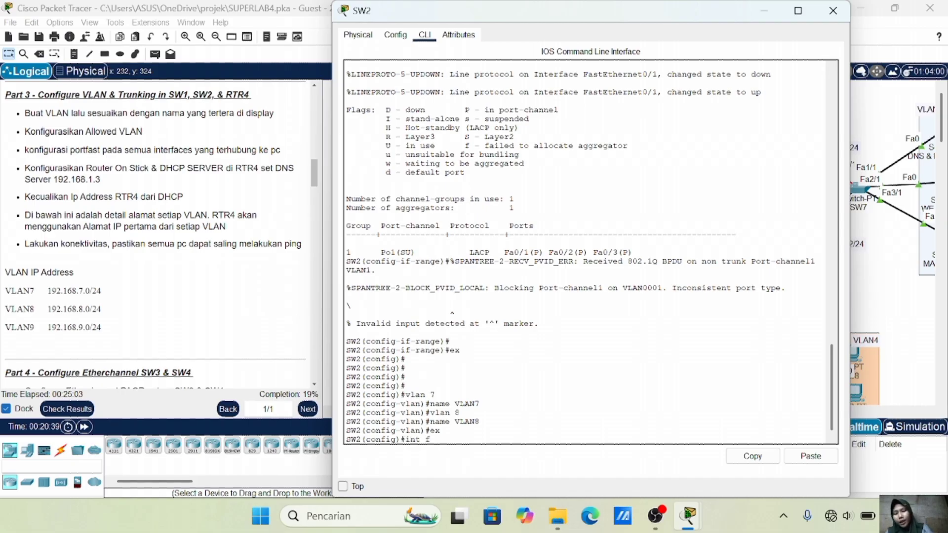
{"action": "type", "text": "a fa0/4-5"}
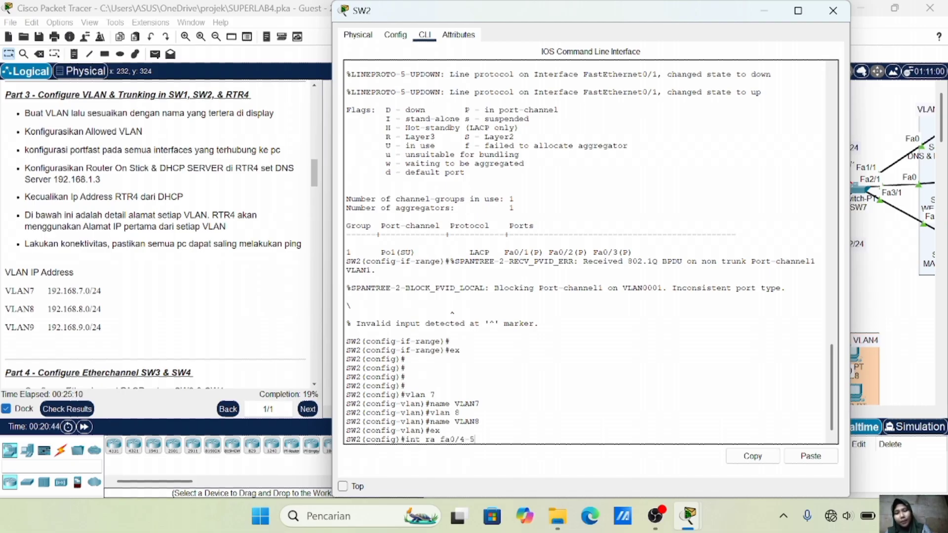
{"action": "key", "text": "Return"}
{"action": "type", "text": "sw m a"}
{"action": "key", "text": "Return"}
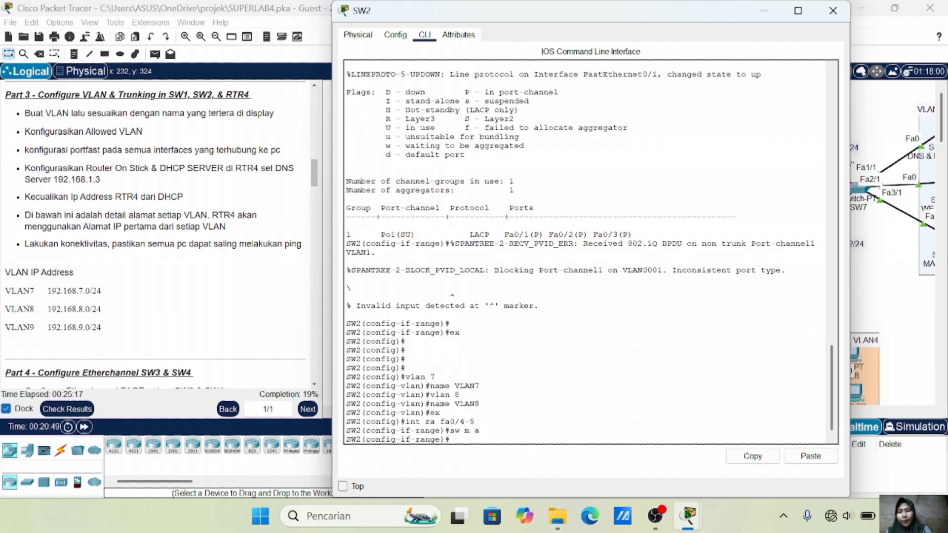
{"action": "type", "text": "sw a vl"}
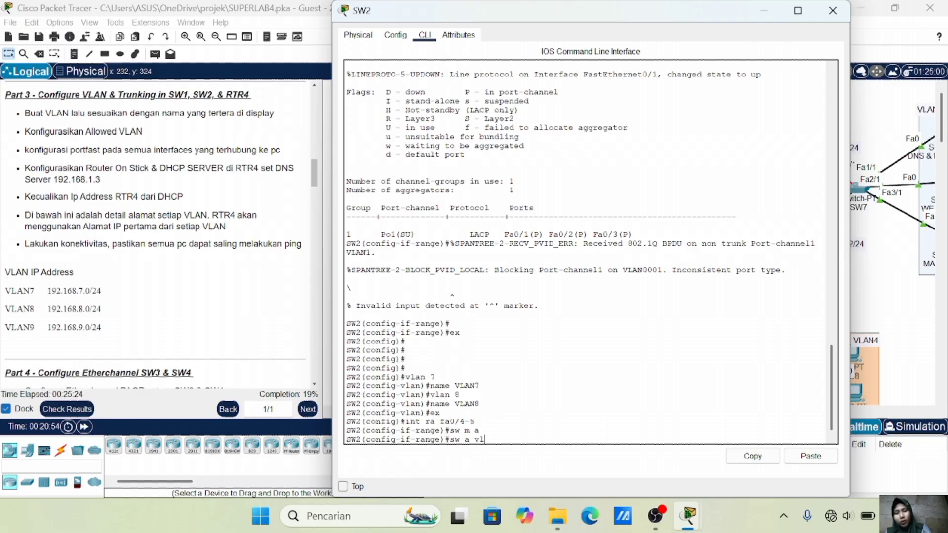
{"action": "type", "text": " 7"}
{"action": "key", "text": "Return"}
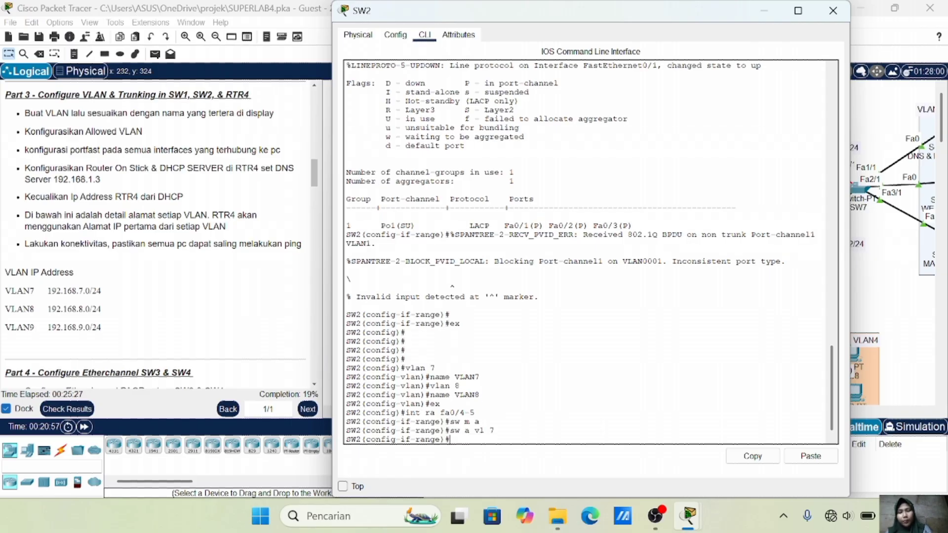
{"action": "type", "text": "sp"}
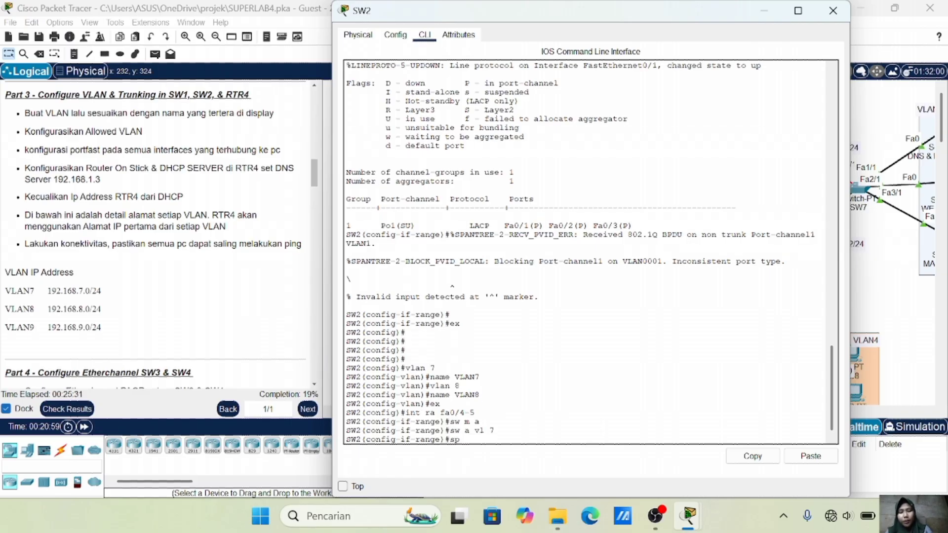
{"action": "type", "text": "a po"}
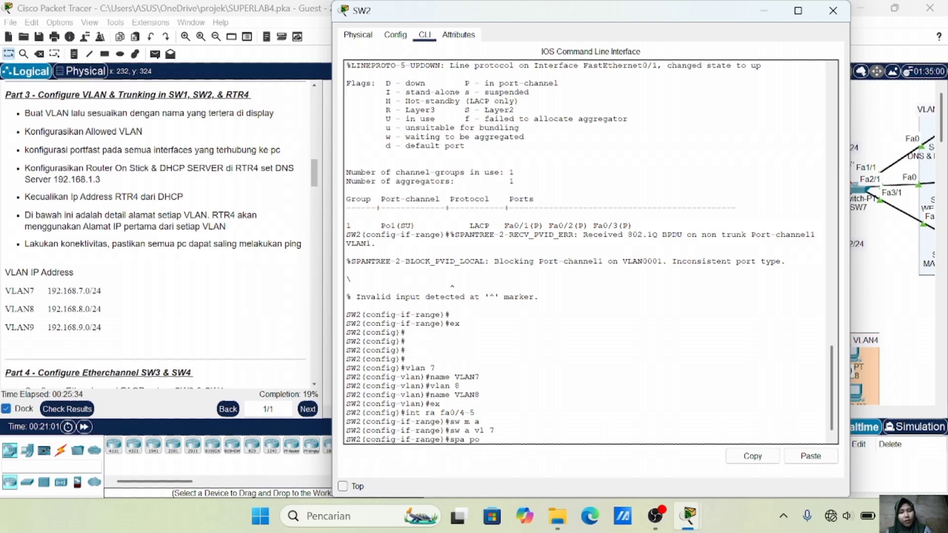
{"action": "key", "text": "Return"}
{"action": "type", "text": "ex"}
{"action": "key", "text": "Return"}
{"action": "key", "text": "Return"}
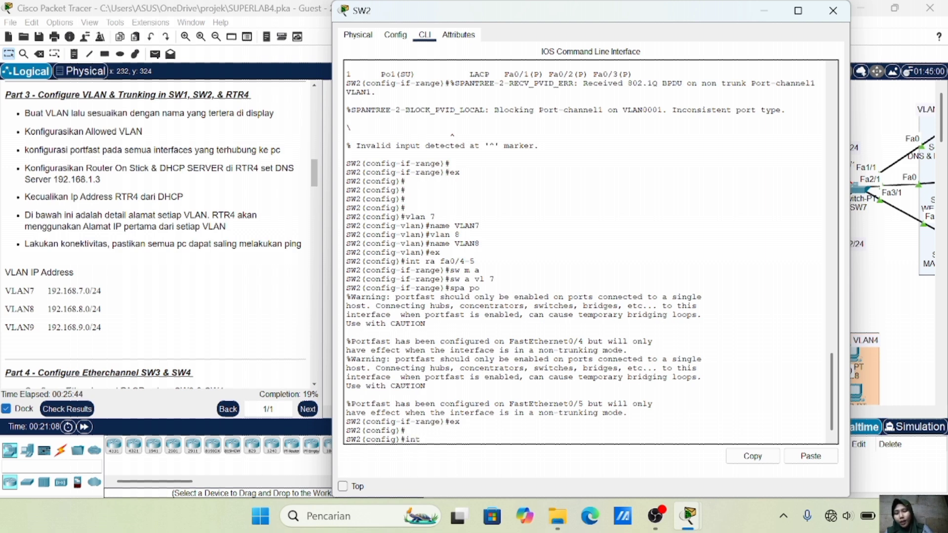
Make SW2's Fa0/6–Fa0/7 PortFast access ports in VLAN 8
{"action": "type", "text": "ra fa0"}
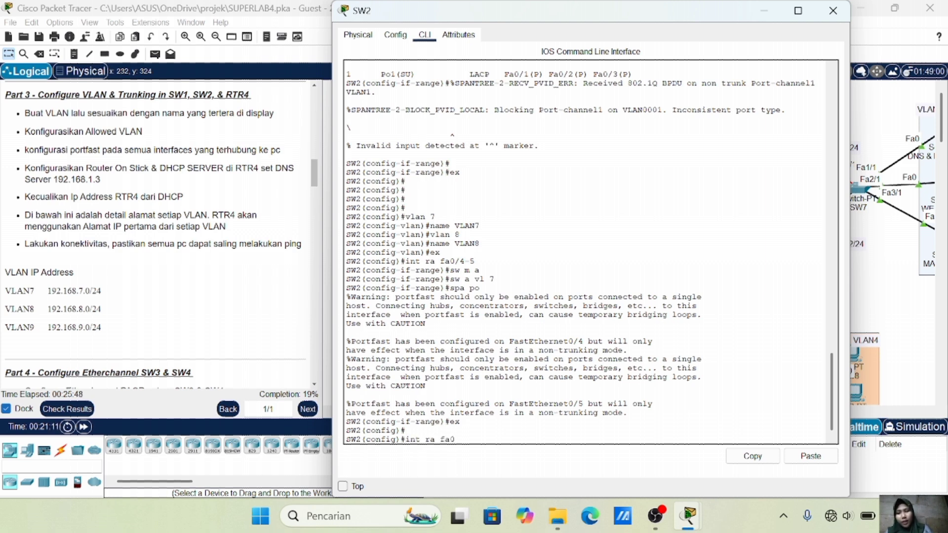
{"action": "type", "text": "/6-7"}
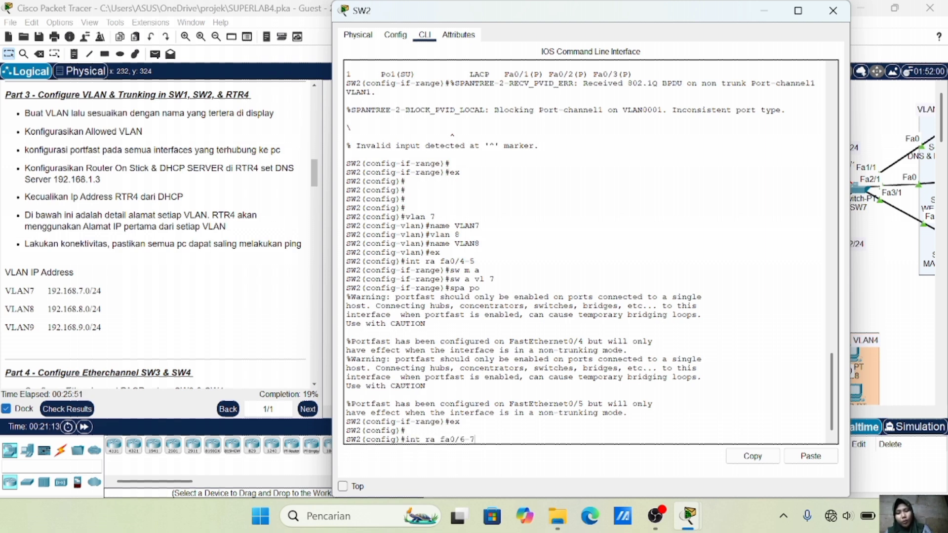
{"action": "key", "text": "Return"}
{"action": "type", "text": "sw m"}
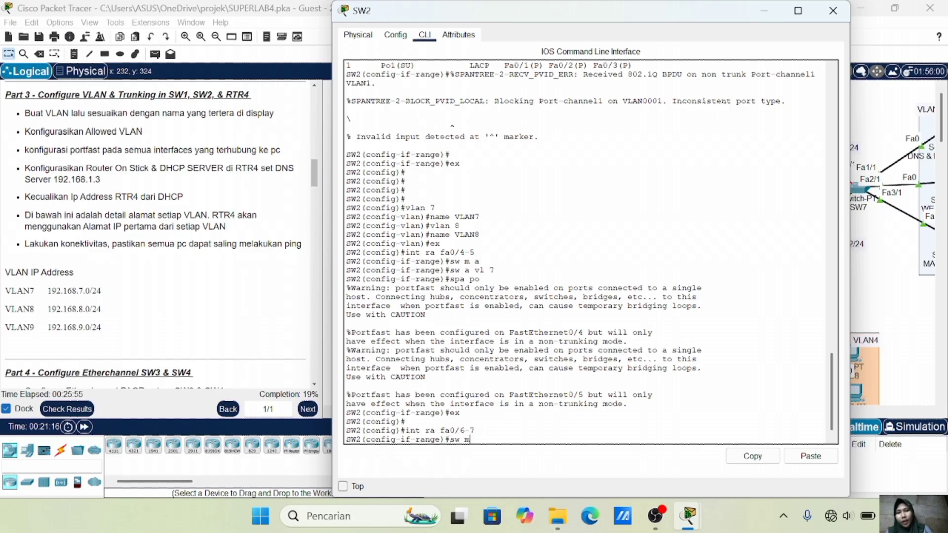
{"action": "type", "text": " a"}
{"action": "key", "text": "Return"}
{"action": "type", "text": "sw a vl 8"}
{"action": "key", "text": "Return"}
{"action": "type", "text": "spa p"}
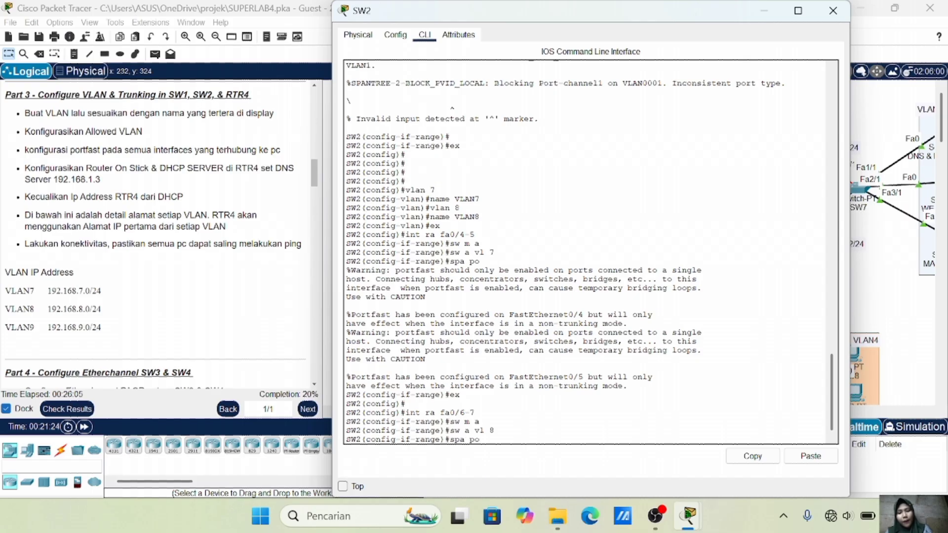
{"action": "type", "text": "o"}
{"action": "key", "text": "Return"}
{"action": "type", "text": "ex"}
{"action": "key", "text": "Return"}
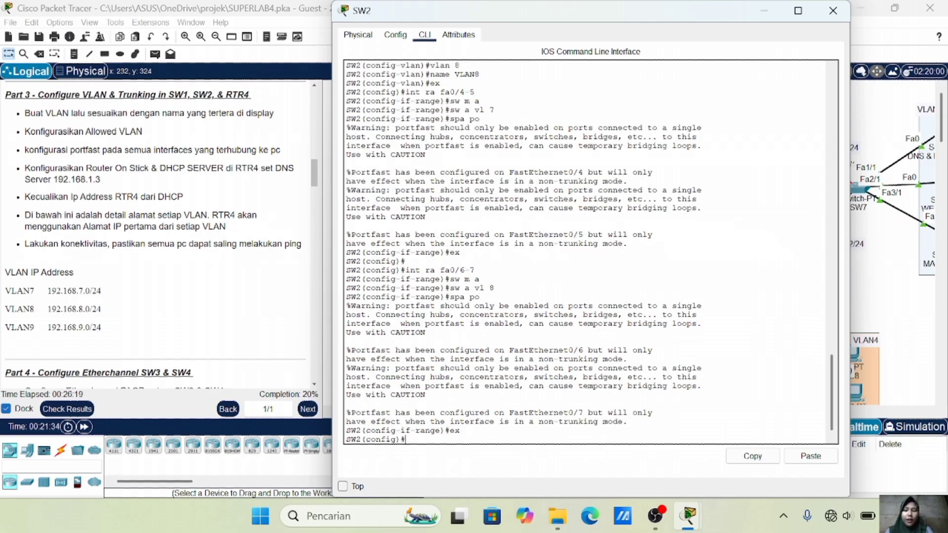
{"action": "left_click", "coordinate": [892, 275]}
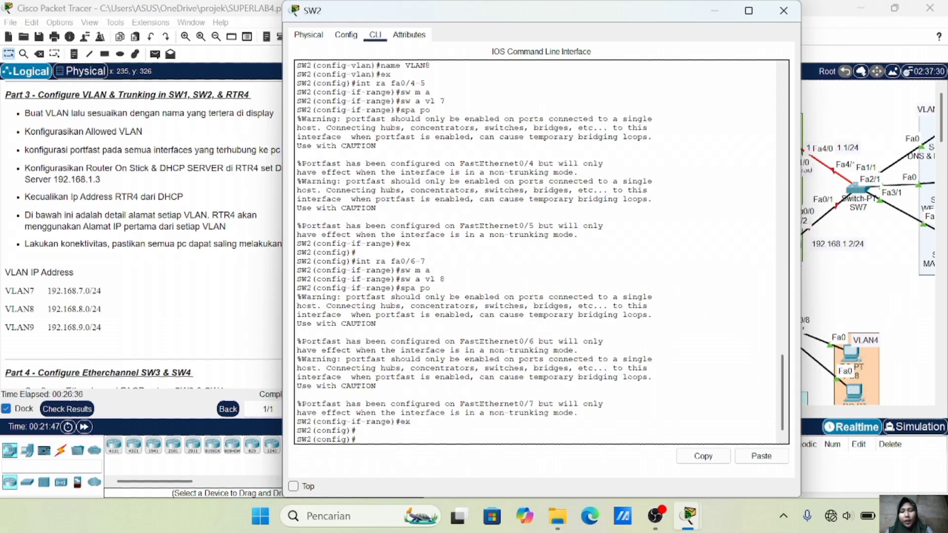
Set SW2's Port-channel 1 to trunk mode with allowed VLANs 7-8
{"action": "type", "text": "i"}
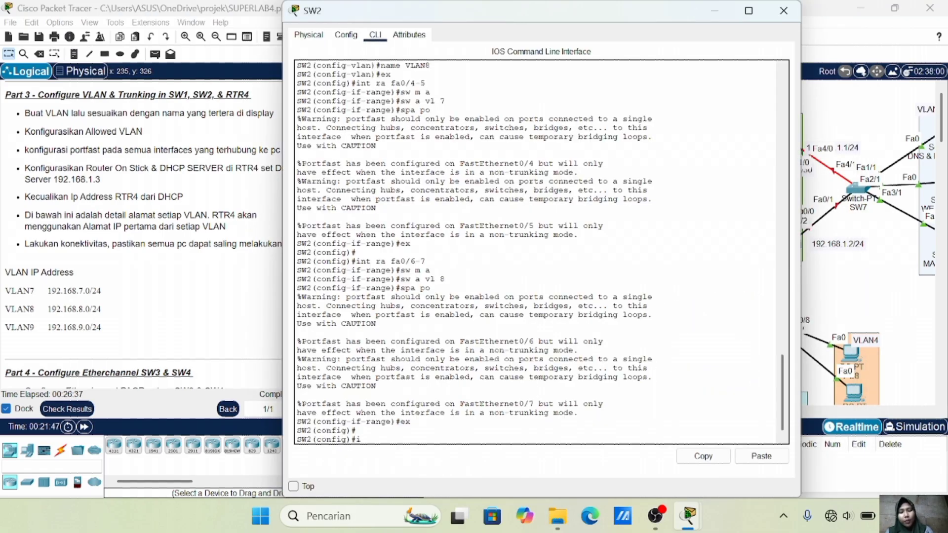
{"action": "type", "text": "nt po 1"}
{"action": "key", "text": "Return"}
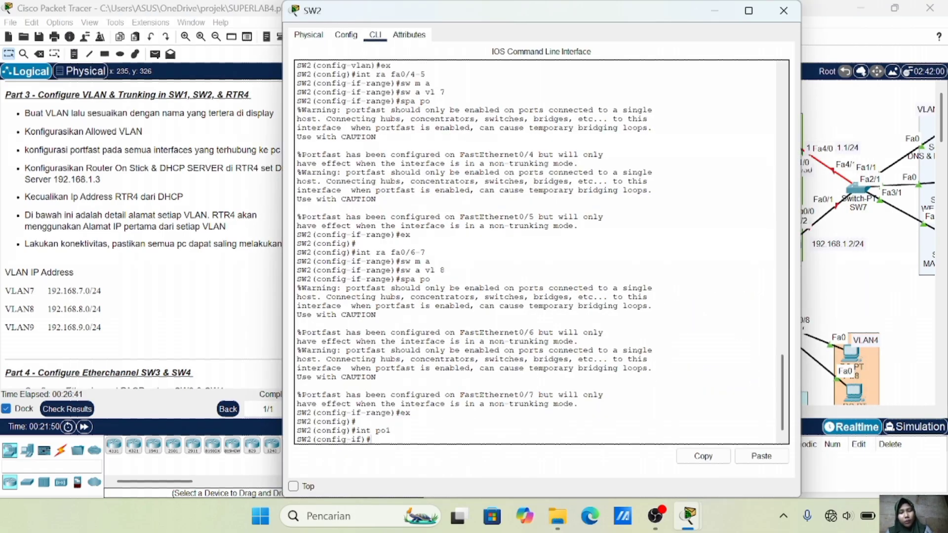
{"action": "type", "text": "sw m t"}
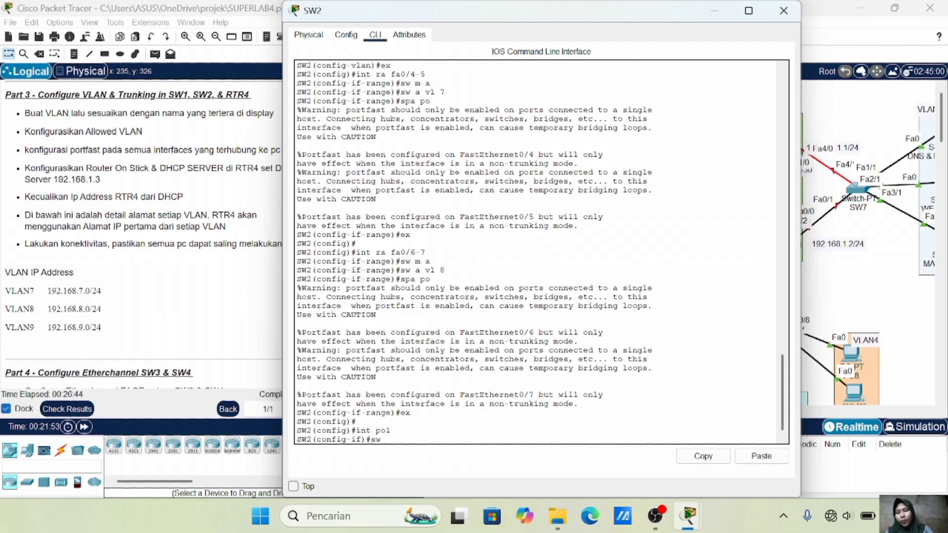
{"action": "key", "text": "Return"}
{"action": "key", "text": "Return"}
{"action": "type", "text": "sw t all vl"}
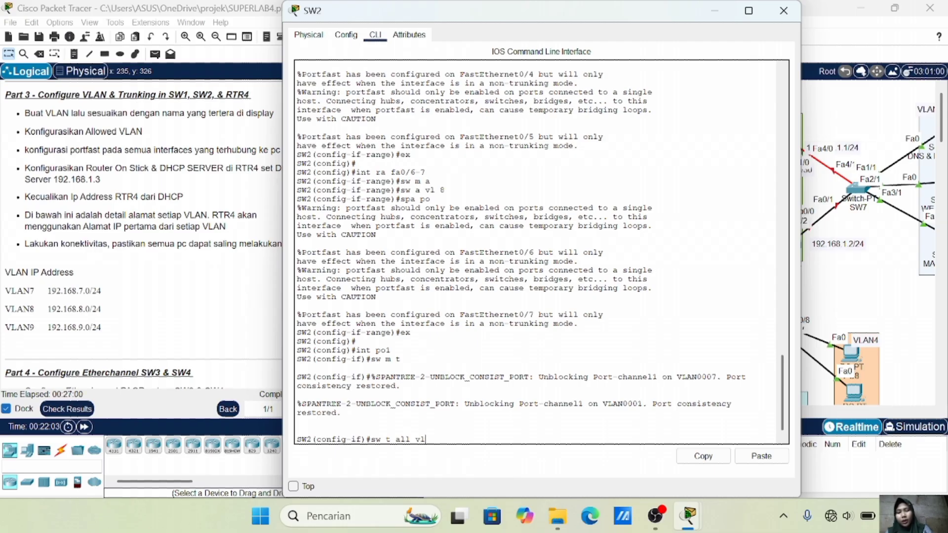
{"action": "type", "text": " 7-8"}
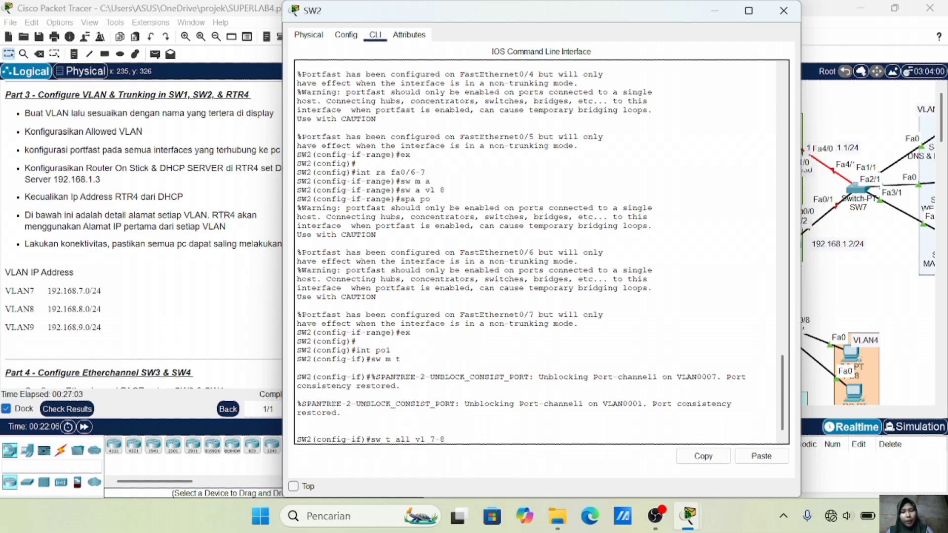
{"action": "key", "text": "Return"}
{"action": "left_click", "coordinate": [843, 289]}
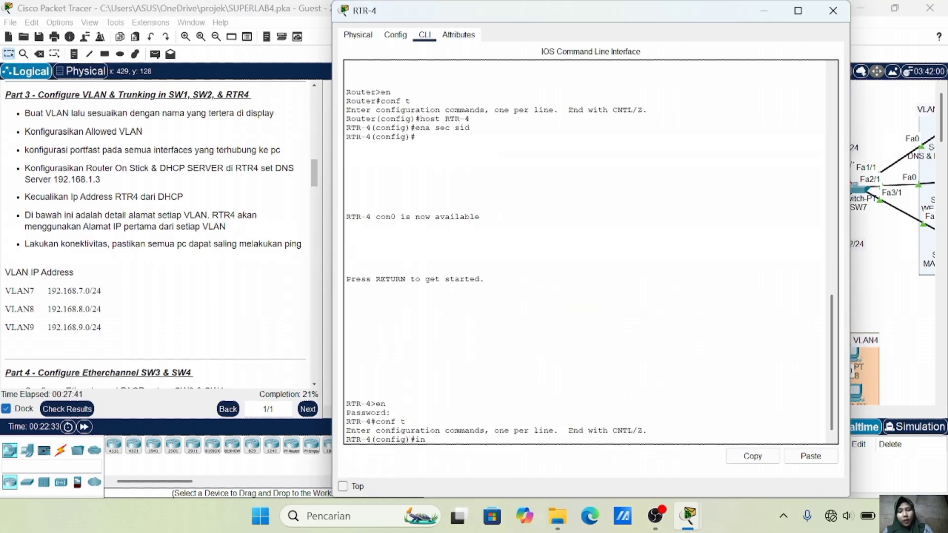
Enable RTR-4's GigabitEthernet0/1 with 'no shutdown', correcting the mistyped command
{"action": "type", "text": "t gig0/1"}
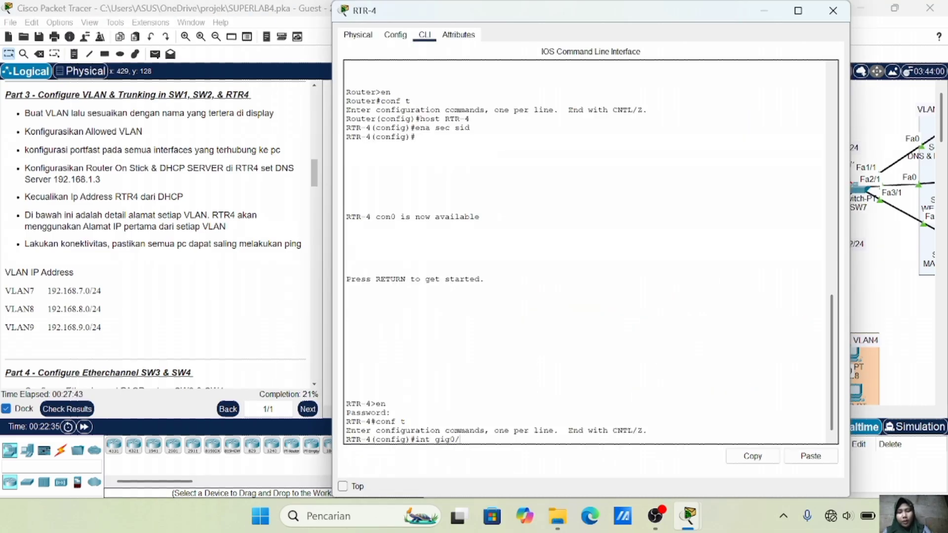
{"action": "key", "text": "Return"}
{"action": "type", "text": "nop sh"}
{"action": "key", "text": "Return"}
{"action": "key", "text": "Up"}
{"action": "key", "text": "Left"}
{"action": "key", "text": "Left"}
{"action": "key", "text": "Left"}
{"action": "key", "text": "BackSpace"}
{"action": "key", "text": "Return"}
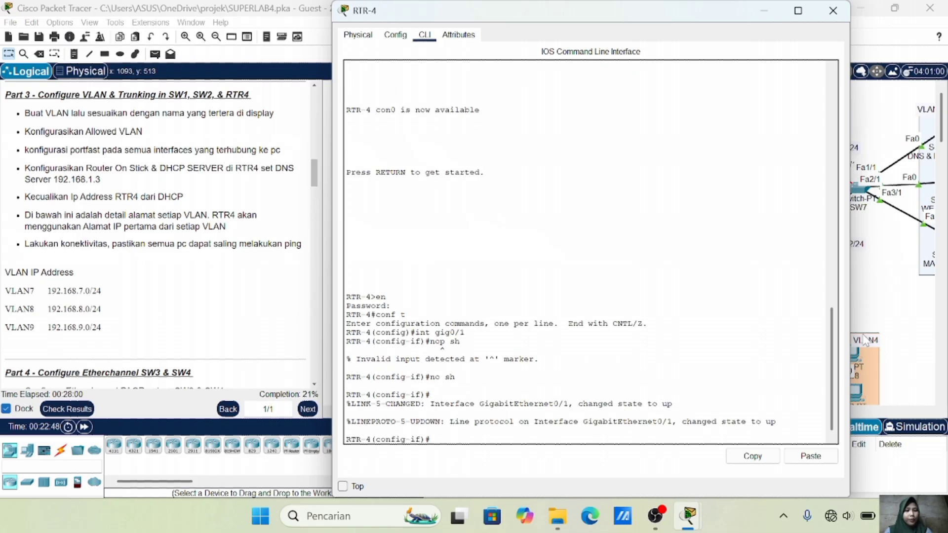
{"action": "left_click", "coordinate": [869, 318]}
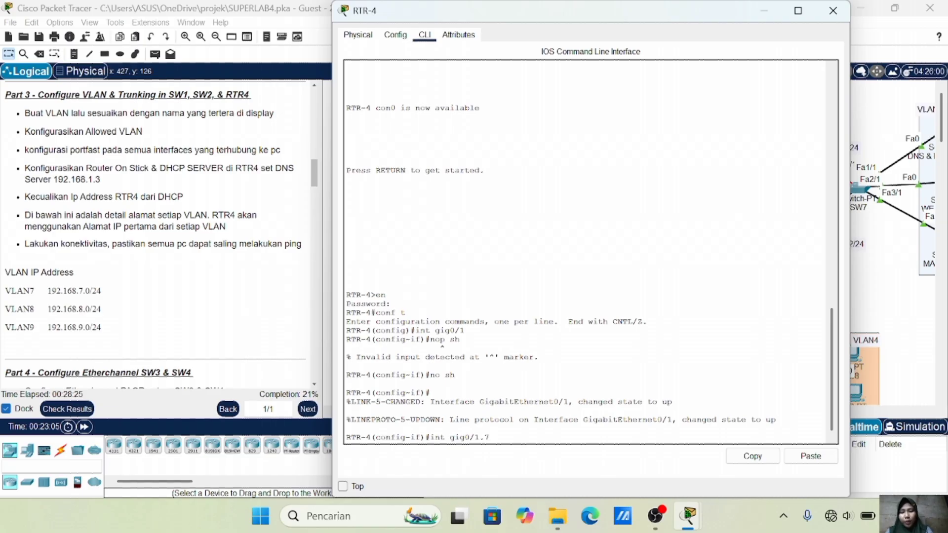
Create subinterface Gi0/1.7 with dot1Q tag 7 and address 192.168.7.1 255.255.255.0
{"action": "key", "text": "Return"}
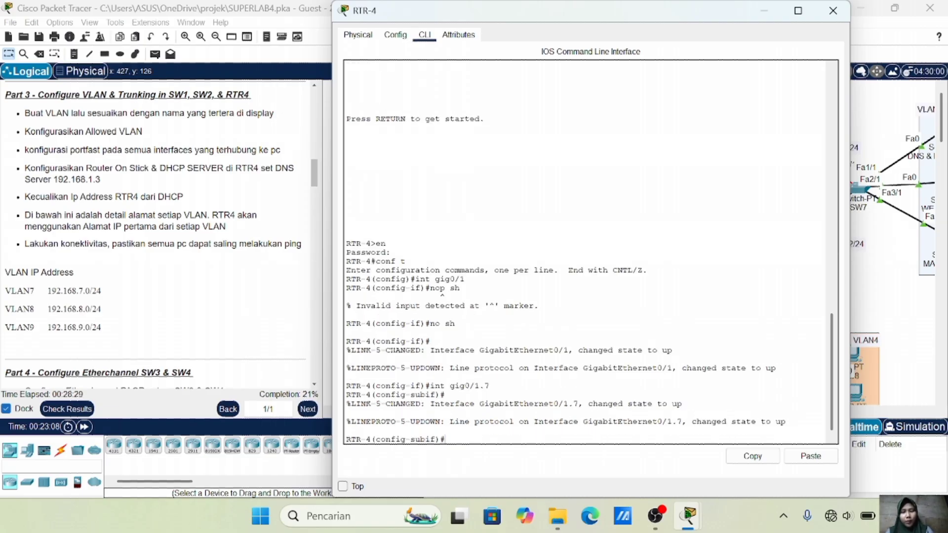
{"action": "type", "text": "en"}
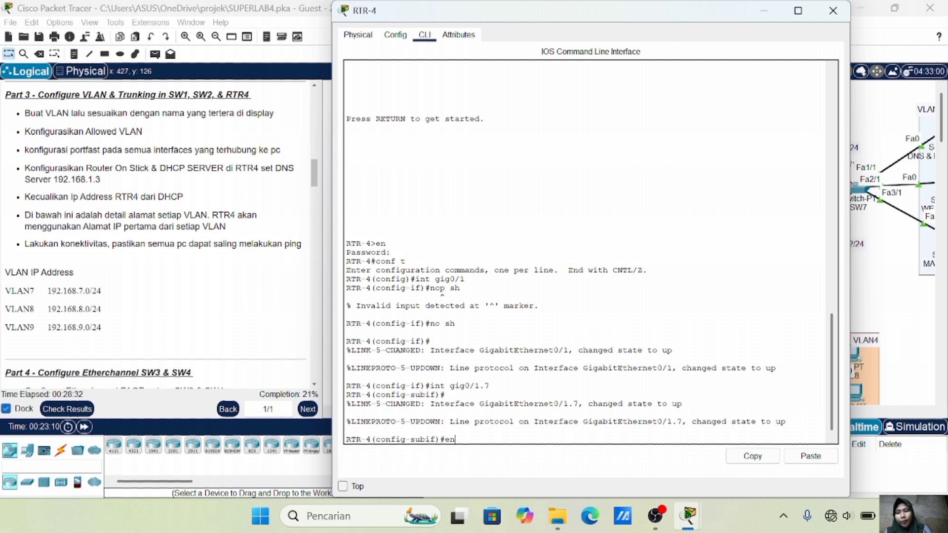
{"action": "type", "text": "c do"}
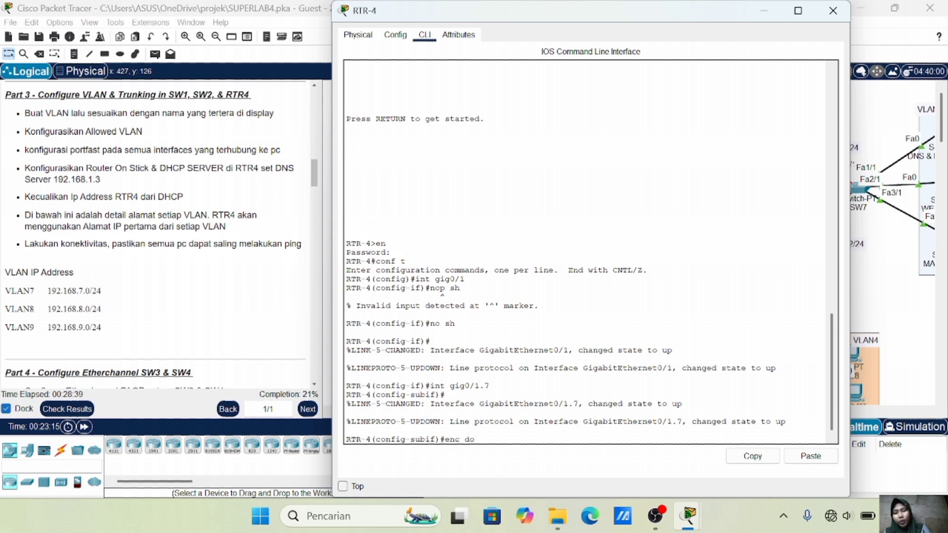
{"action": "type", "text": " 7"}
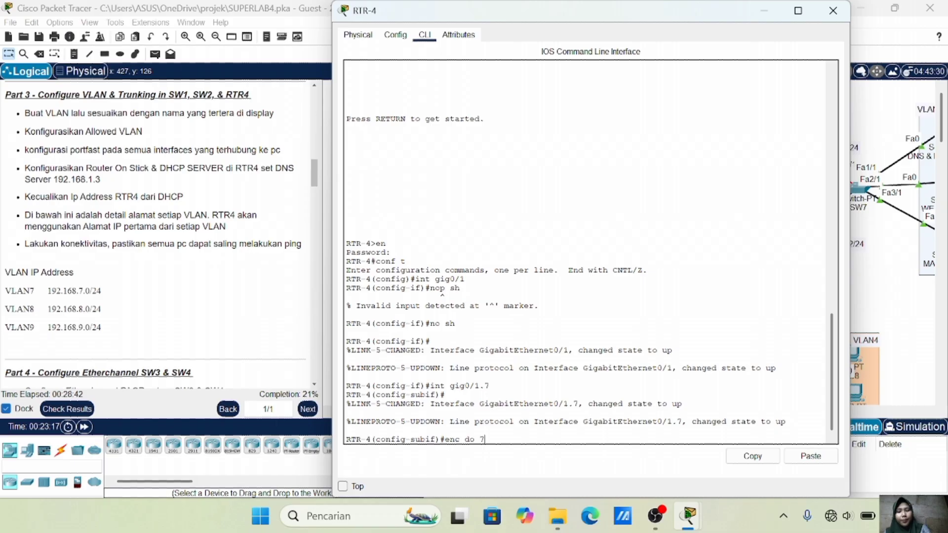
{"action": "key", "text": "Return"}
{"action": "type", "text": "ip add"}
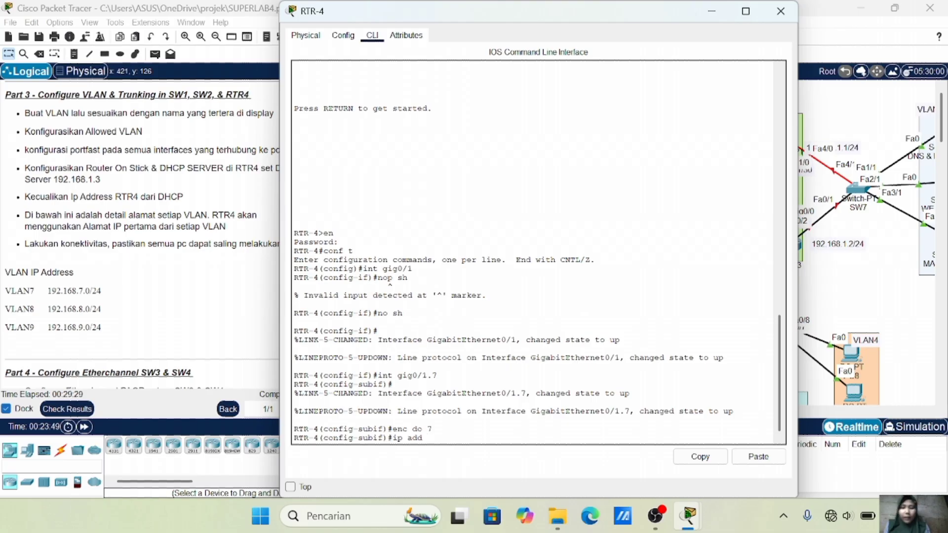
{"action": "type", "text": "92.168.7.1 255.255.255.0"}
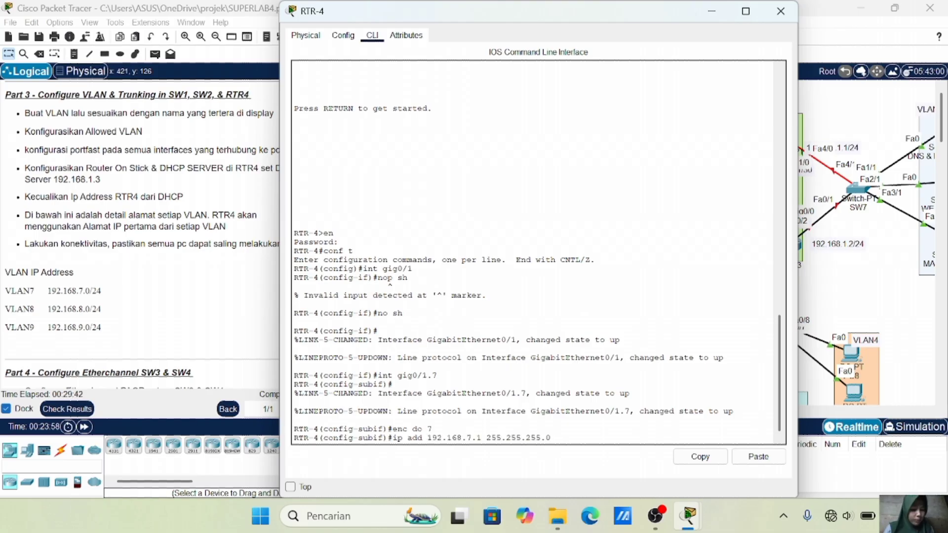
{"action": "key", "text": "Return"}
{"action": "type", "text": "ex"}
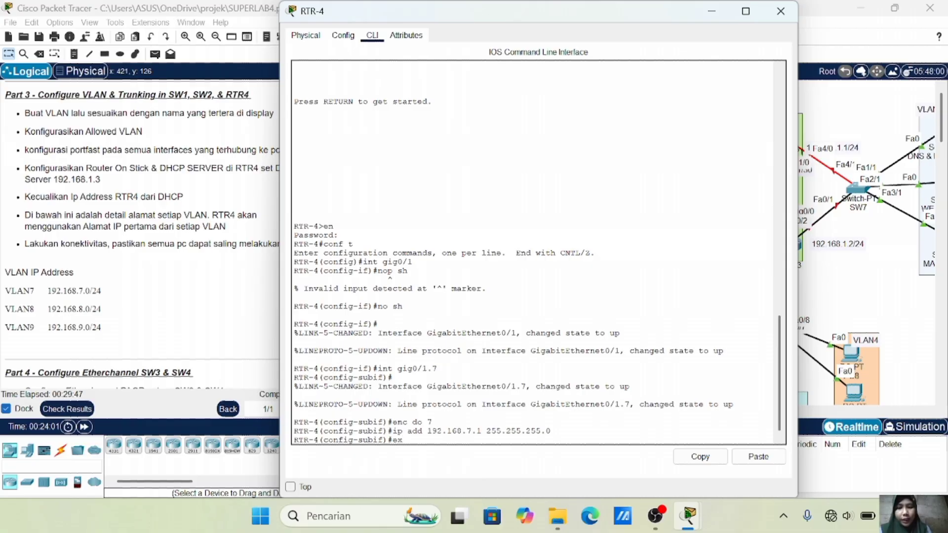
{"action": "key", "text": "Return"}
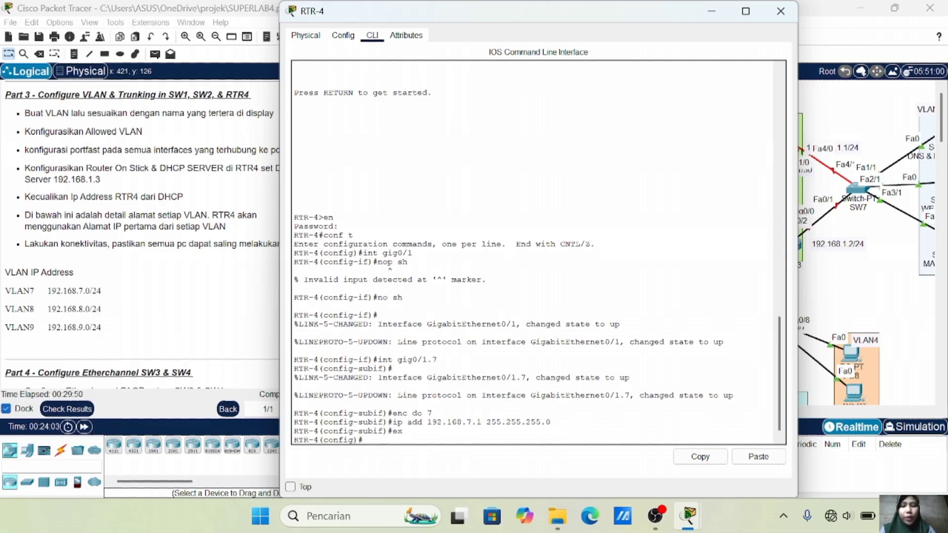
Create subinterface Gi0/1.8 with dot1Q tag 8 and gateway 192.168.8.1/24
{"action": "type", "text": "int gig0/1.8"}
{"action": "key", "text": "Return"}
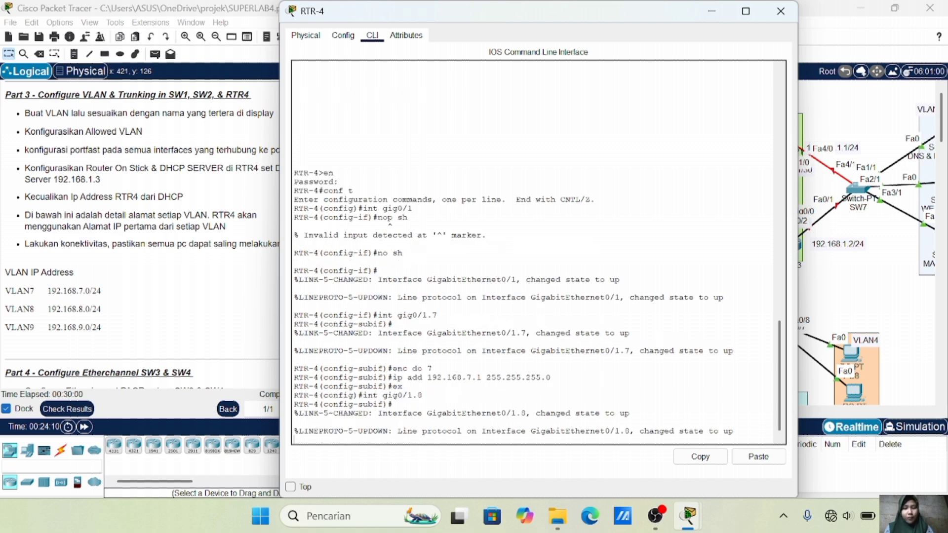
{"action": "key", "text": "Return"}
{"action": "key", "text": "Up"}
{"action": "key", "text": "Up"}
{"action": "key", "text": "Up"}
{"action": "key", "text": "Up"}
{"action": "key", "text": "BackSpace"}
{"action": "type", "text": "8"}
{"action": "key", "text": "Return"}
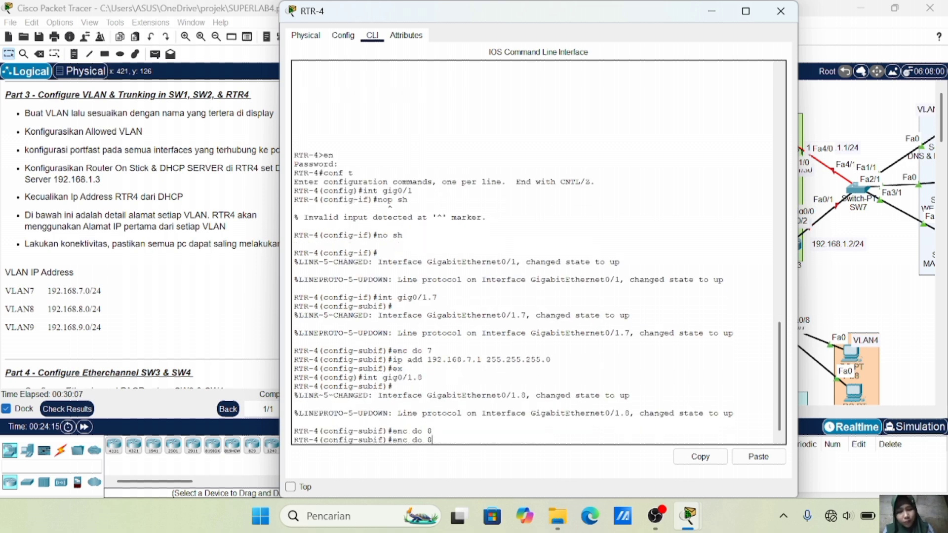
{"action": "key", "text": "Up"}
{"action": "key", "text": "Up"}
{"action": "key", "text": "Up"}
{"action": "key", "text": "Up"}
{"action": "key", "text": "Left"}
{"action": "key", "text": "Left"}
{"action": "key", "text": "Left"}
{"action": "key", "text": "Left"}
{"action": "key", "text": "Left"}
{"action": "key", "text": "Left"}
{"action": "key", "text": "Left"}
{"action": "key", "text": "Left"}
{"action": "key", "text": "Left"}
{"action": "key", "text": "Left"}
{"action": "key", "text": "Left"}
{"action": "key", "text": "Left"}
{"action": "key", "text": "Left"}
{"action": "key", "text": "Left"}
{"action": "key", "text": "Left"}
{"action": "key", "text": "Left"}
{"action": "key", "text": "BackSpace"}
{"action": "type", "text": "8"}
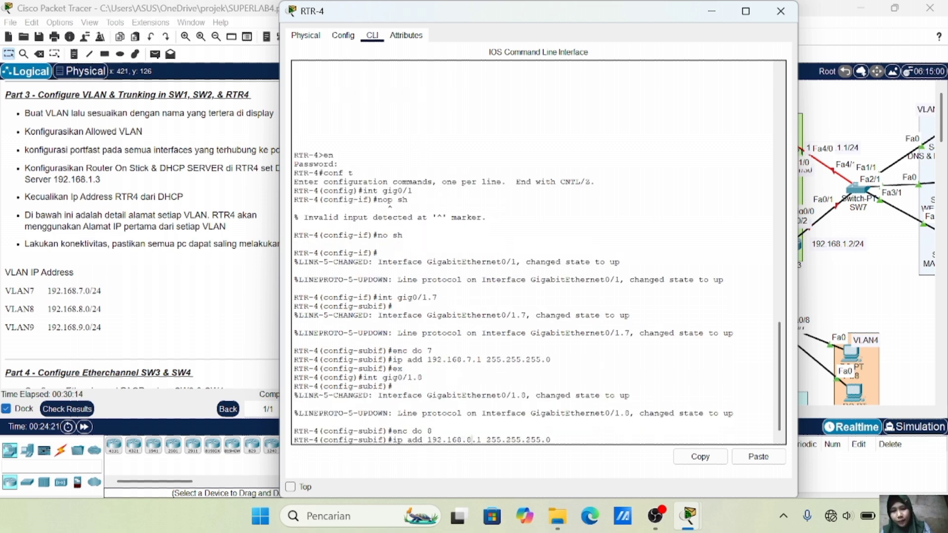
{"action": "key", "text": "Return"}
{"action": "type", "text": "ex"}
{"action": "key", "text": "Return"}
Create subinterface Gi0/1.9 with dot1Q tag 9 and gateway 192.168.9.1/24
{"action": "type", "text": "int gig0/1.9"}
{"action": "key", "text": "Return"}
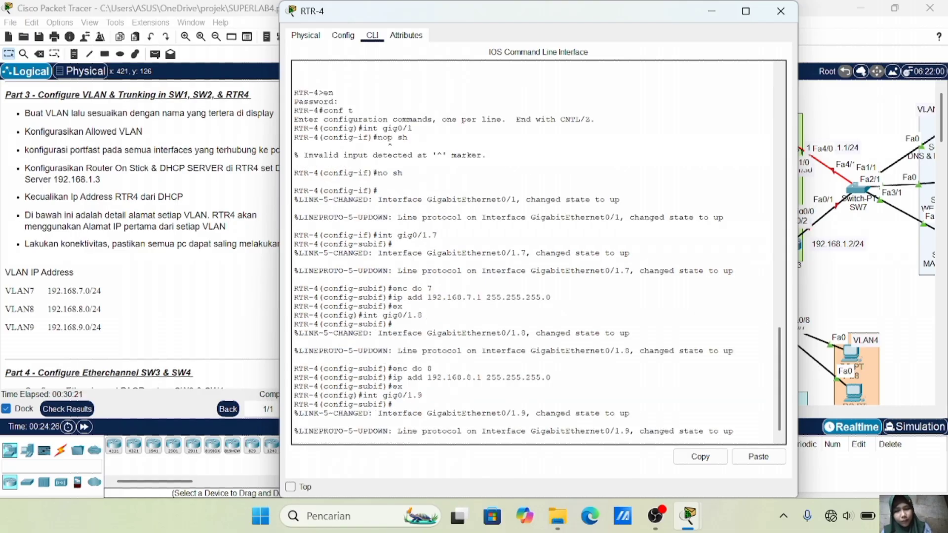
{"action": "key", "text": "Up"}
{"action": "key", "text": "Up"}
{"action": "key", "text": "Up"}
{"action": "key", "text": "Up"}
{"action": "key", "text": "BackSpace"}
{"action": "type", "text": "9"}
{"action": "key", "text": "Return"}
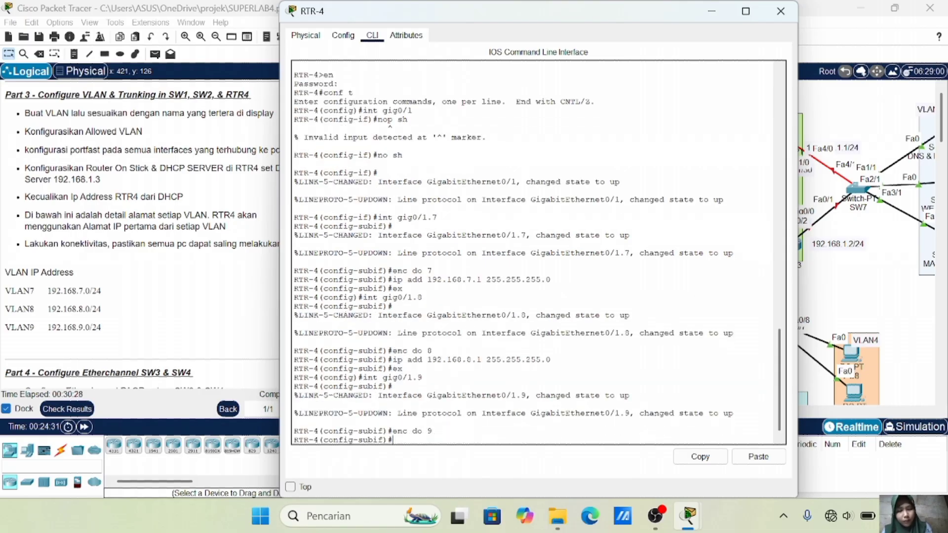
{"action": "key", "text": "Up"}
{"action": "key", "text": "Up"}
{"action": "key", "text": "Up"}
{"action": "key", "text": "Up"}
{"action": "key", "text": "Left"}
{"action": "key", "text": "Left"}
{"action": "key", "text": "Left"}
{"action": "key", "text": "Left"}
{"action": "key", "text": "Left"}
{"action": "key", "text": "Left"}
{"action": "key", "text": "Left"}
{"action": "key", "text": "Left"}
{"action": "key", "text": "Left"}
{"action": "key", "text": "Left"}
{"action": "key", "text": "Left"}
{"action": "key", "text": "Left"}
{"action": "key", "text": "Left"}
{"action": "key", "text": "Left"}
{"action": "key", "text": "Left"}
{"action": "key", "text": "Left"}
{"action": "key", "text": "BackSpace"}
{"action": "type", "text": "9"}
{"action": "key", "text": "Return"}
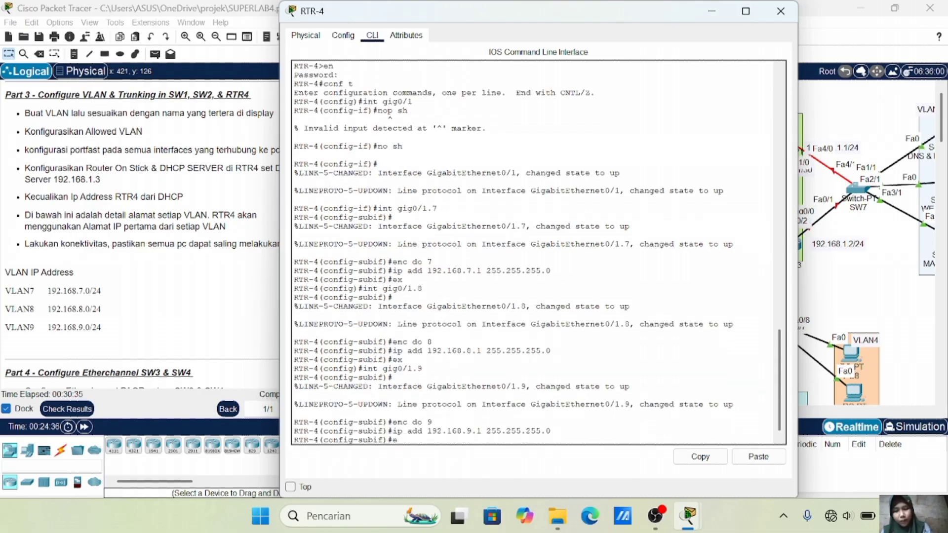
{"action": "type", "text": "ex"}
{"action": "key", "text": "Return"}
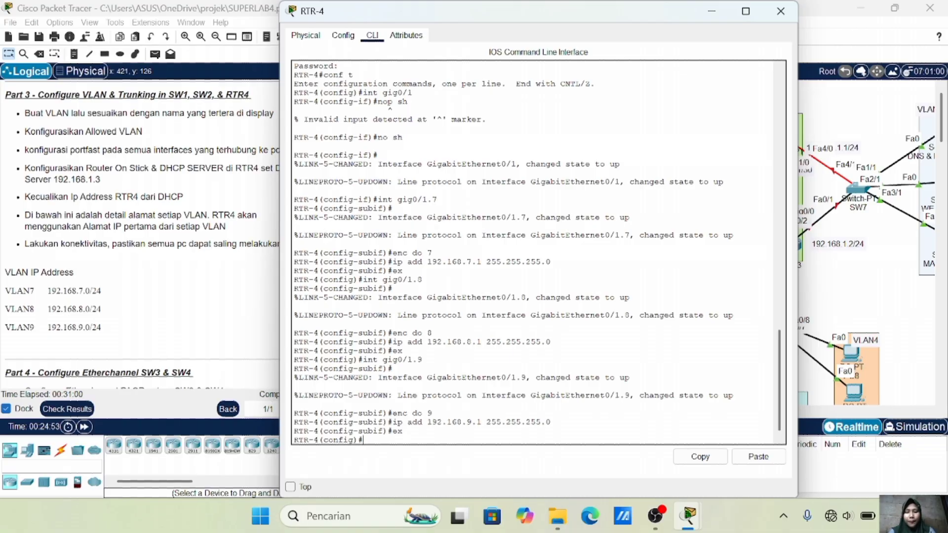
Create DHCP pool VLAN7 with network 192.168.7.0/24, gateway 192.168.7.1 and DNS 192.168.1.3
{"action": "type", "text": "ip dhcp pool vl"}
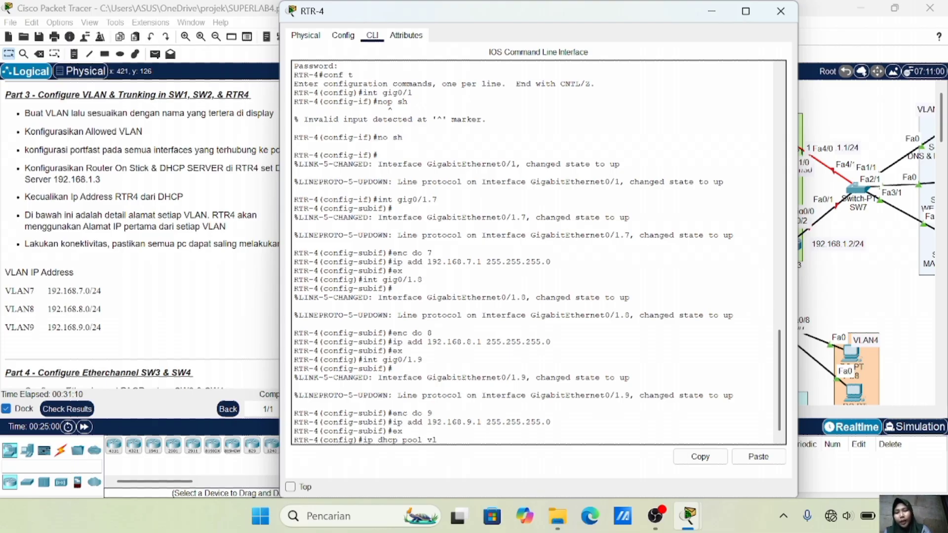
{"action": "key", "text": "BackSpace"}
{"action": "type", "text": "VLAN7"}
{"action": "key", "text": "Return"}
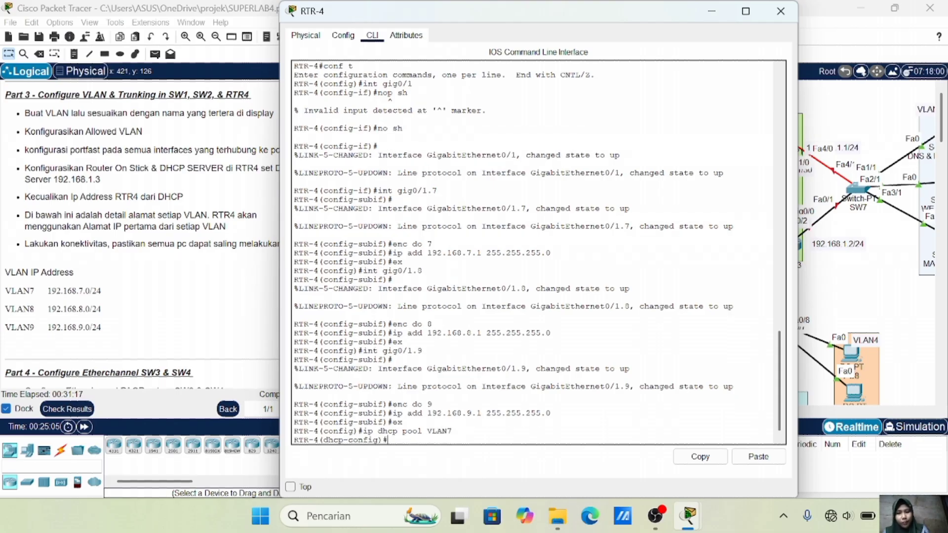
{"action": "type", "text": "net "}
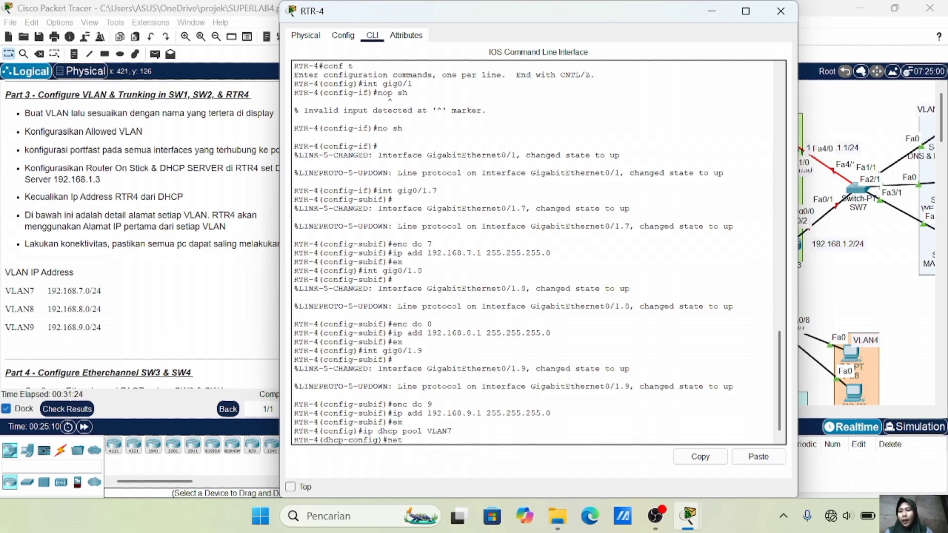
{"action": "type", "text": "192.168.7.0 255.255.255.0"}
{"action": "key", "text": "Return"}
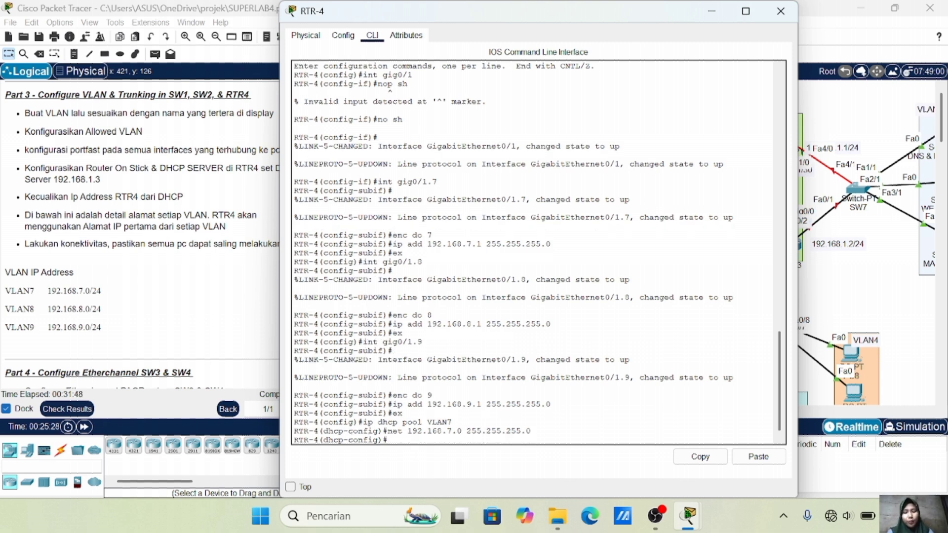
{"action": "type", "text": "de 192.168.7.1"}
{"action": "key", "text": "Return"}
{"action": "type", "text": "dn 192.168.1.3"}
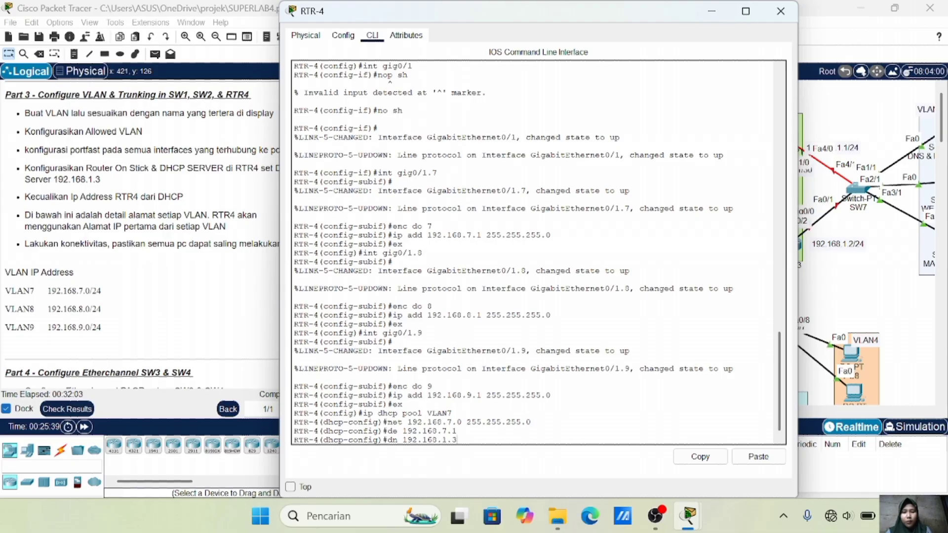
{"action": "key", "text": "Return"}
{"action": "type", "text": "ex"}
{"action": "key", "text": "Return"}
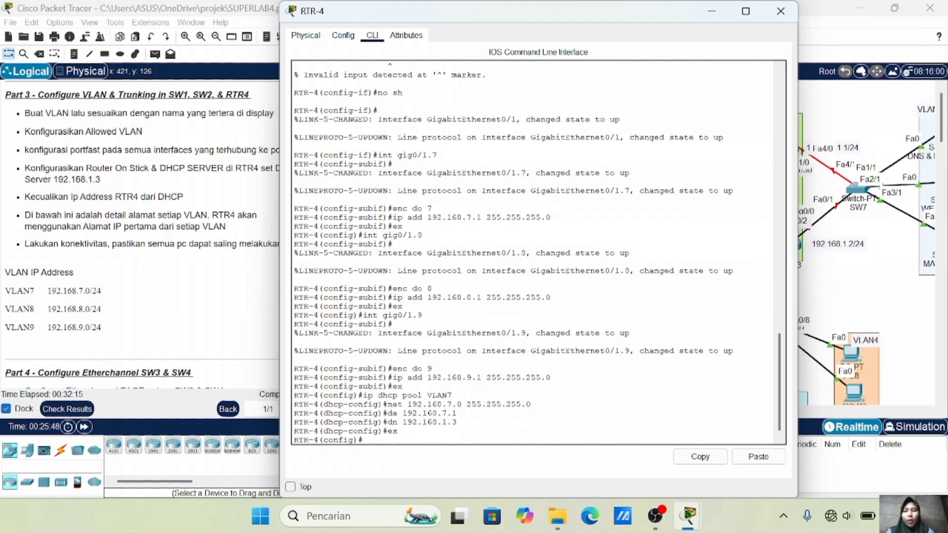
Create DHCP pool VLAN8 with network 192.168.8.0/24, gateway 192.168.8.1 and DNS 192.168.1.3
{"action": "key", "text": "Up"}
{"action": "key", "text": "Up"}
{"action": "key", "text": "Up"}
{"action": "key", "text": "Up"}
{"action": "key", "text": "Up"}
{"action": "key", "text": "BackSpace"}
{"action": "type", "text": "8"}
{"action": "key", "text": "Return"}
{"action": "key", "text": "Up"}
{"action": "key", "text": "Up"}
{"action": "key", "text": "Up"}
{"action": "key", "text": "Up"}
{"action": "key", "text": "Up"}
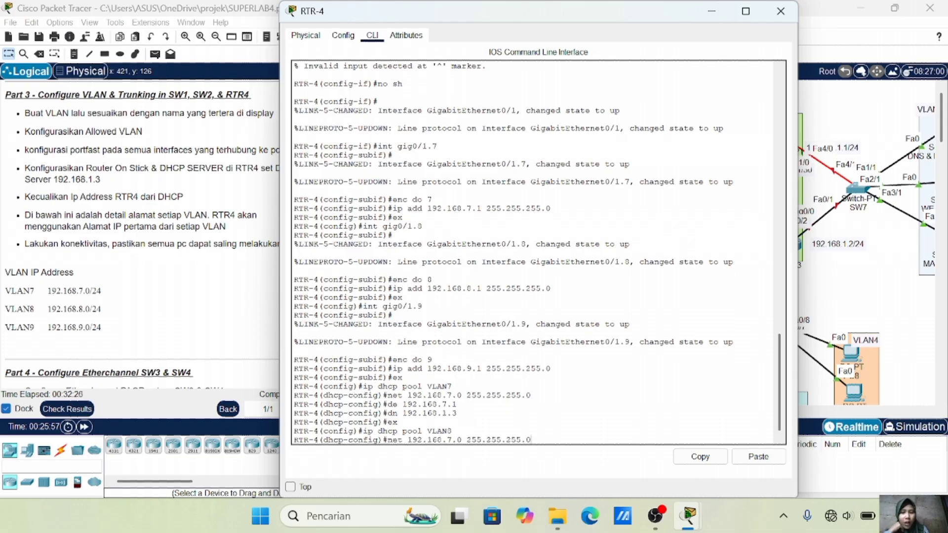
{"action": "key", "text": "Left"}
{"action": "key", "text": "Left"}
{"action": "key", "text": "Left"}
{"action": "key", "text": "Left"}
{"action": "key", "text": "Left"}
{"action": "key", "text": "Left"}
{"action": "key", "text": "Left"}
{"action": "key", "text": "Left"}
{"action": "key", "text": "Left"}
{"action": "key", "text": "Left"}
{"action": "key", "text": "Left"}
{"action": "key", "text": "Left"}
{"action": "key", "text": "Left"}
{"action": "key", "text": "Left"}
{"action": "key", "text": "Left"}
{"action": "key", "text": "Left"}
{"action": "key", "text": "BackSpace"}
{"action": "type", "text": "8"}
{"action": "key", "text": "Return"}
{"action": "key", "text": "Up"}
{"action": "key", "text": "Up"}
{"action": "key", "text": "Up"}
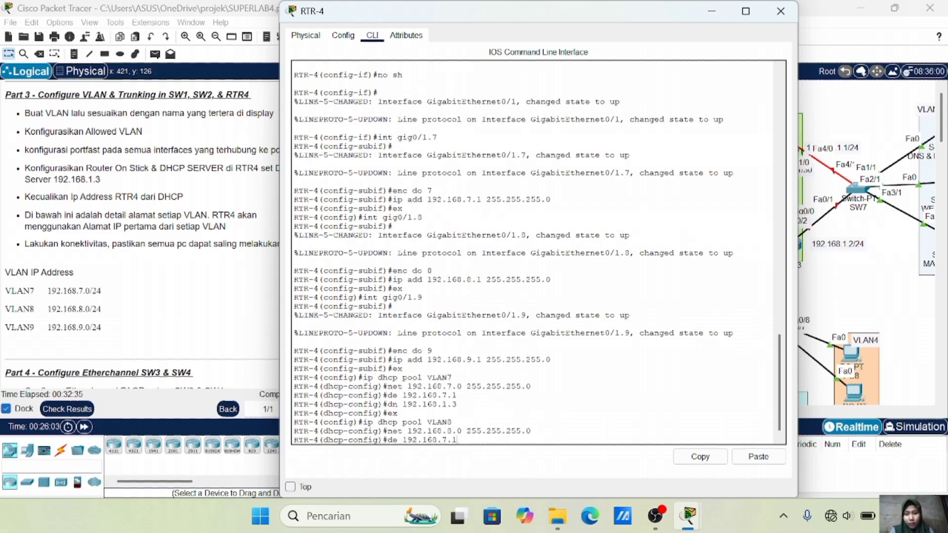
{"action": "key", "text": "Left"}
{"action": "key", "text": "Left"}
{"action": "key", "text": "BackSpace"}
{"action": "type", "text": "8"}
{"action": "key", "text": "Return"}
{"action": "key", "text": "Up"}
{"action": "key", "text": "Up"}
{"action": "key", "text": "Up"}
{"action": "key", "text": "Up"}
{"action": "key", "text": "Up"}
{"action": "key", "text": "Return"}
{"action": "type", "text": "ex"}
{"action": "key", "text": "Return"}
{"action": "key", "text": "Up"}
{"action": "key", "text": "Up"}
{"action": "key", "text": "Up"}
{"action": "key", "text": "Up"}
{"action": "key", "text": "Up"}
{"action": "key", "text": "BackSpace"}
{"action": "type", "text": "9"}
{"action": "key", "text": "Return"}
Create DHCP pool VLAN9 with network 192.168.9.0/24, gateway 192.168.9.1 and DNS 192.168.1.3
{"action": "key", "text": "Up"}
{"action": "key", "text": "Up"}
{"action": "key", "text": "Up"}
{"action": "key", "text": "Up"}
{"action": "key", "text": "Up"}
{"action": "key", "text": "Left"}
{"action": "key", "text": "Left"}
{"action": "key", "text": "Left"}
{"action": "key", "text": "Left"}
{"action": "key", "text": "Left"}
{"action": "key", "text": "Left"}
{"action": "key", "text": "Left"}
{"action": "key", "text": "Left"}
{"action": "key", "text": "Left"}
{"action": "key", "text": "Left"}
{"action": "key", "text": "Left"}
{"action": "key", "text": "Left"}
{"action": "key", "text": "Left"}
{"action": "key", "text": "Left"}
{"action": "key", "text": "Left"}
{"action": "key", "text": "Left"}
{"action": "key", "text": "BackSpace"}
{"action": "type", "text": "9"}
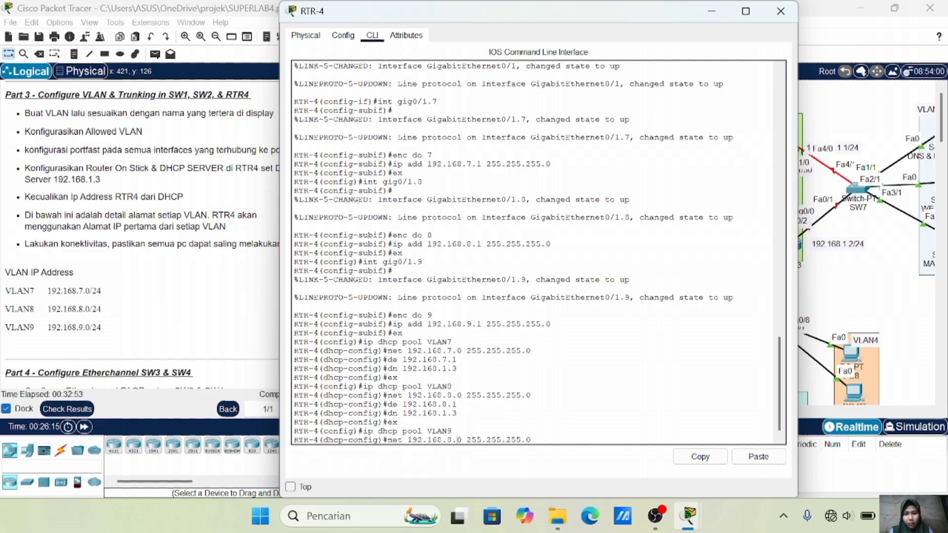
{"action": "key", "text": "Return"}
{"action": "key", "text": "Up"}
{"action": "key", "text": "Up"}
{"action": "key", "text": "Up"}
{"action": "key", "text": "Up"}
{"action": "key", "text": "Up"}
{"action": "key", "text": "Left"}
{"action": "key", "text": "Left"}
{"action": "key", "text": "BackSpace"}
{"action": "type", "text": "9"}
{"action": "key", "text": "Return"}
{"action": "key", "text": "Up"}
{"action": "key", "text": "Up"}
{"action": "key", "text": "Up"}
{"action": "key", "text": "Up"}
{"action": "key", "text": "Up"}
{"action": "key", "text": "Return"}
{"action": "type", "text": "ex"}
{"action": "key", "text": "Return"}
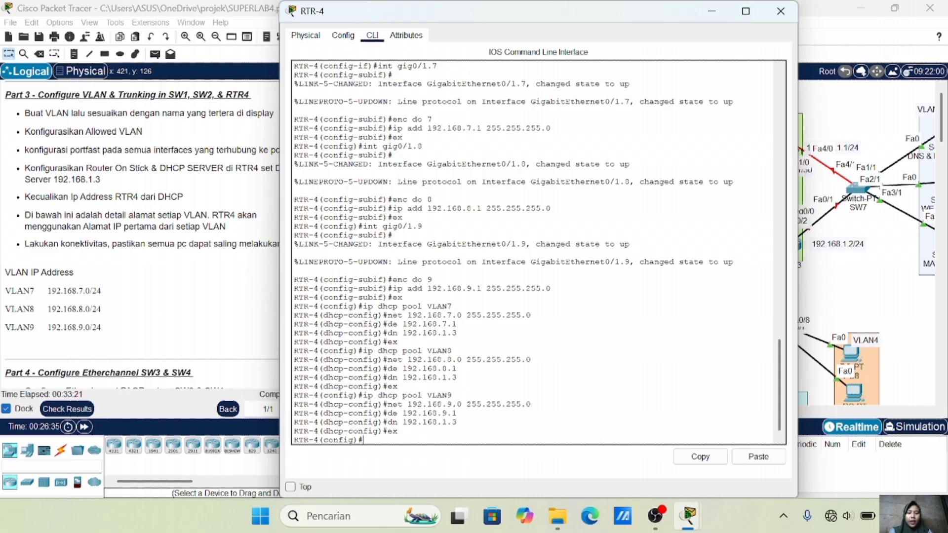
Exclude 192.168.7.1, 192.168.8.1 and 192.168.9.1 from DHCP leasing with ip dhcp excluded-address
{"action": "type", "text": "ip dhcp excluded"}
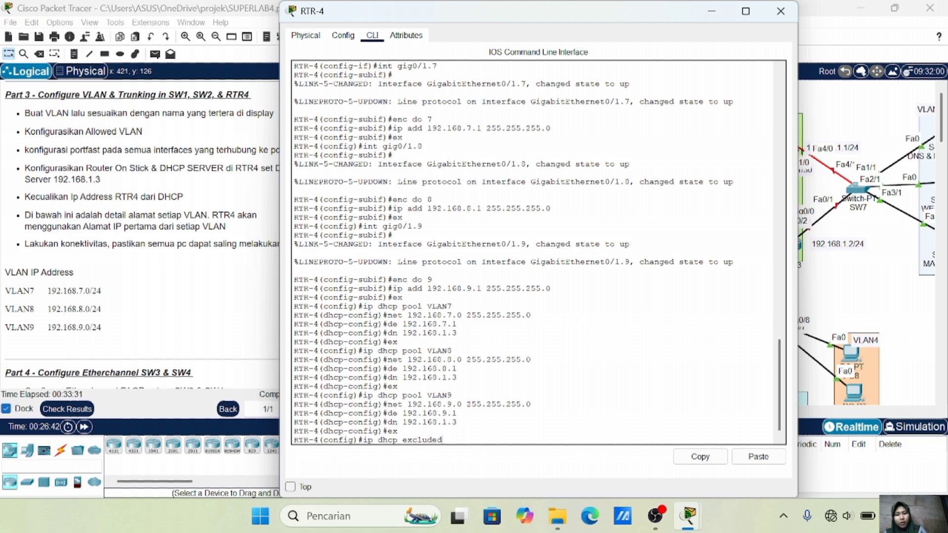
{"action": "key", "text": "BackSpace"}
{"action": "type", "text": "192.168.7"}
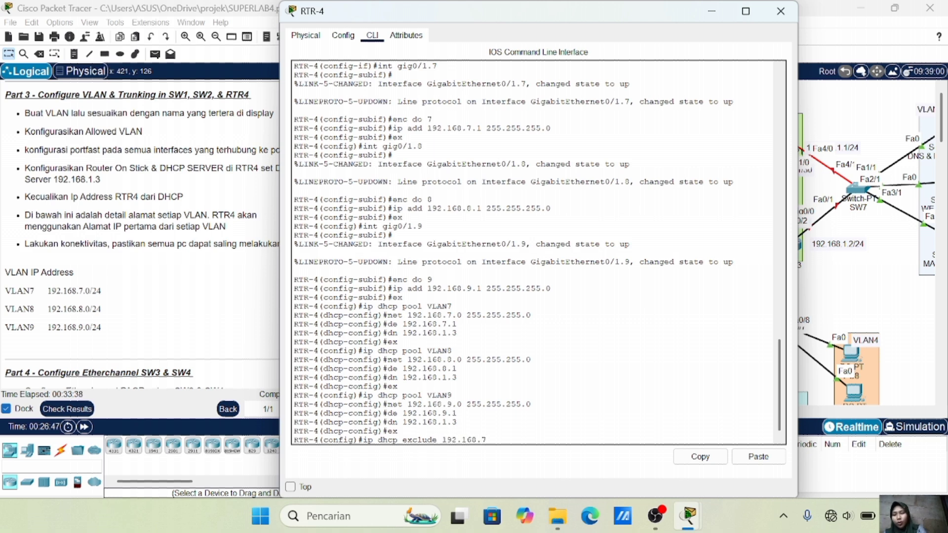
{"action": "type", "text": ".1"}
{"action": "key", "text": "Return"}
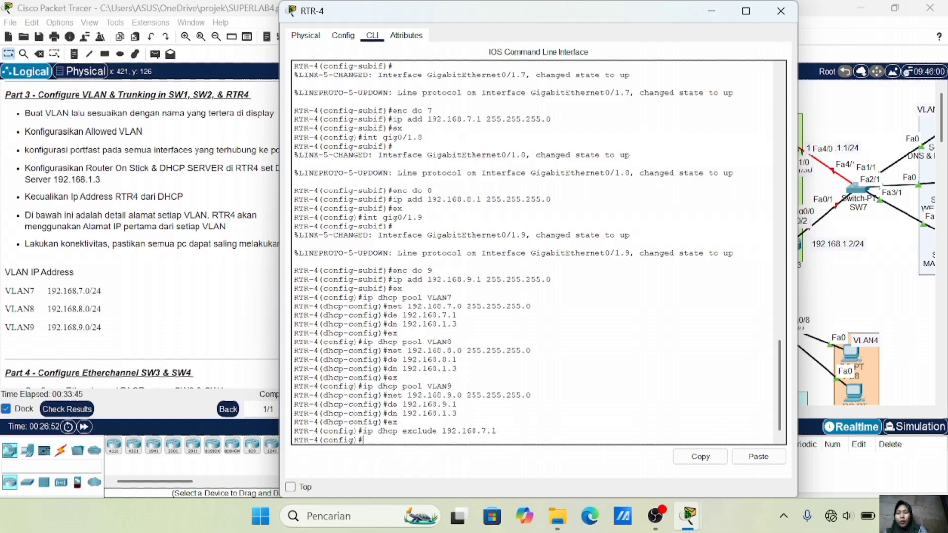
{"action": "key", "text": "Up"}
{"action": "key", "text": "BackSpace"}
{"action": "key", "text": "BackSpace"}
{"action": "key", "text": "BackSpace"}
{"action": "type", "text": "8.1"}
{"action": "key", "text": "Return"}
{"action": "key", "text": "Up"}
{"action": "key", "text": "BackSpace"}
{"action": "key", "text": "BackSpace"}
{"action": "key", "text": "BackSpace"}
{"action": "type", "text": "9.1"}
{"action": "key", "text": "Return"}
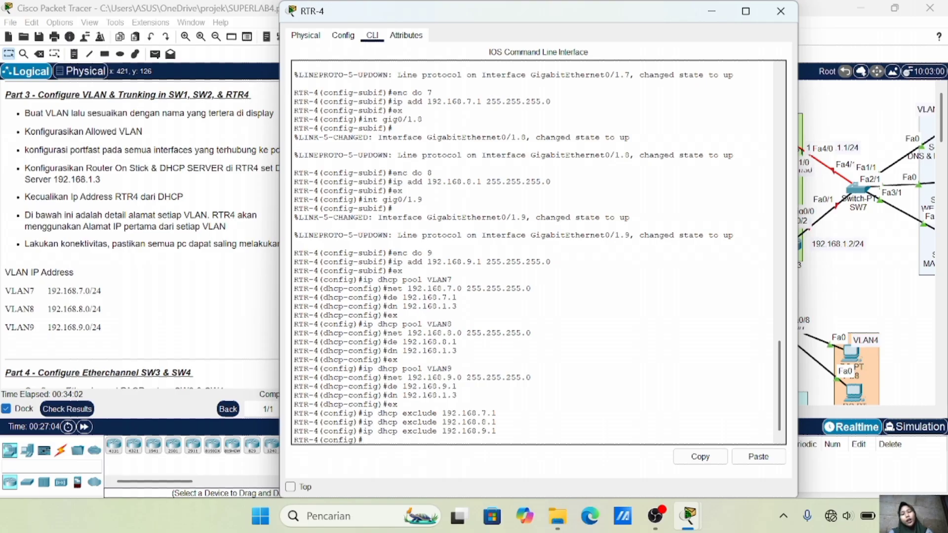
{"action": "left_click", "coordinate": [840, 269]}
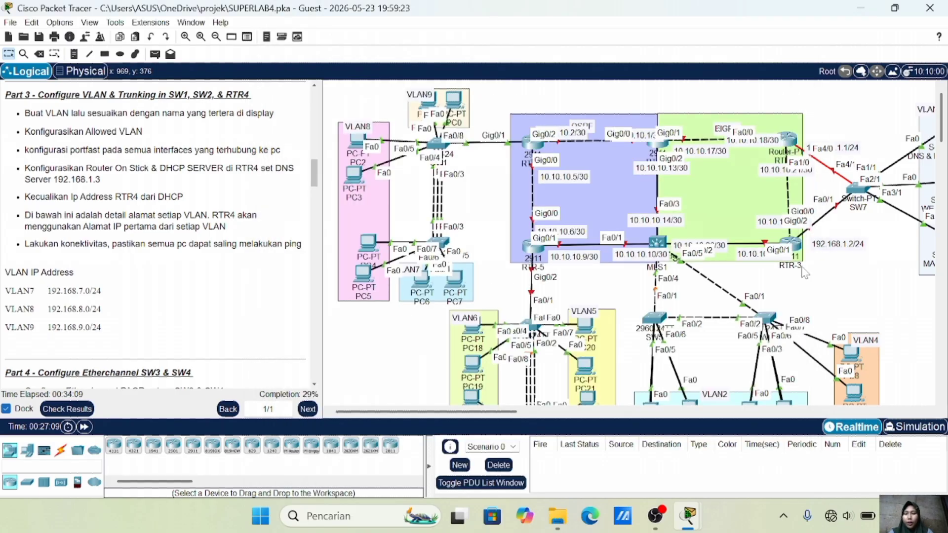
Move the VLAN7 label below PC6 and switch PC6 to DHCP addressing
{"action": "left_click_drag", "start_coordinate": [403, 275], "coordinate": [399, 310]}
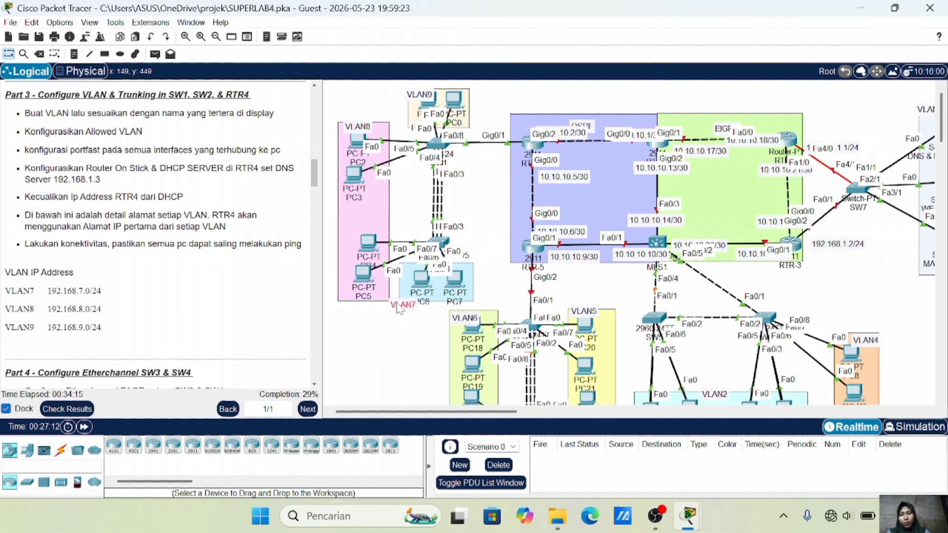
{"action": "left_click", "coordinate": [422, 281]}
{"action": "left_click", "coordinate": [391, 64]}
{"action": "left_click", "coordinate": [355, 96]}
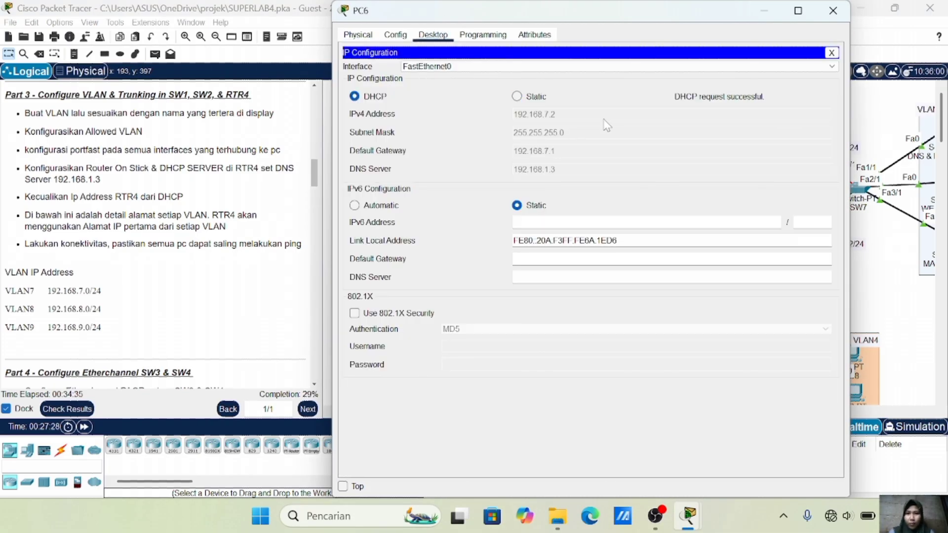
{"action": "left_click", "coordinate": [833, 10]}
Switch PC5's IP configuration to DHCP
{"action": "left_click", "coordinate": [427, 140]}
{"action": "left_click", "coordinate": [433, 35]}
{"action": "left_click", "coordinate": [368, 69]}
{"action": "left_click", "coordinate": [354, 95]}
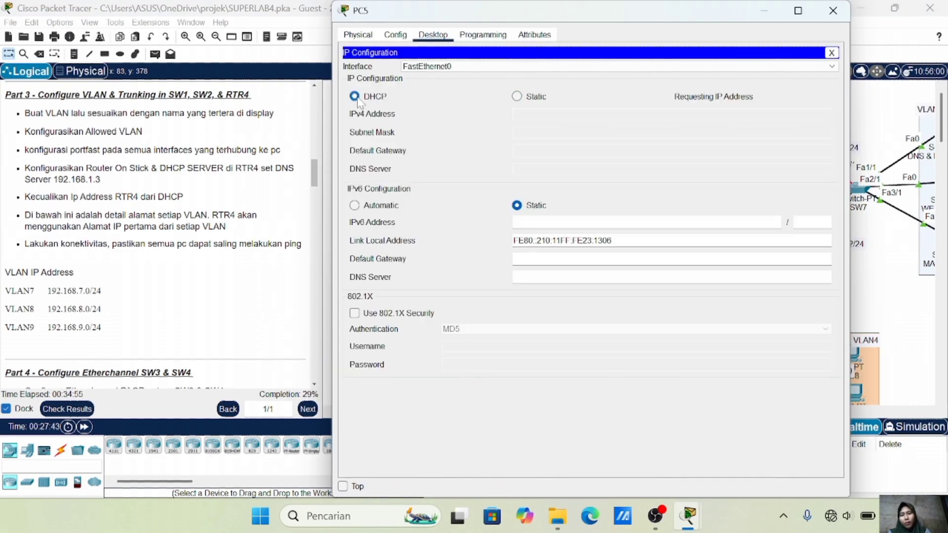
{"action": "left_click", "coordinate": [832, 10]}
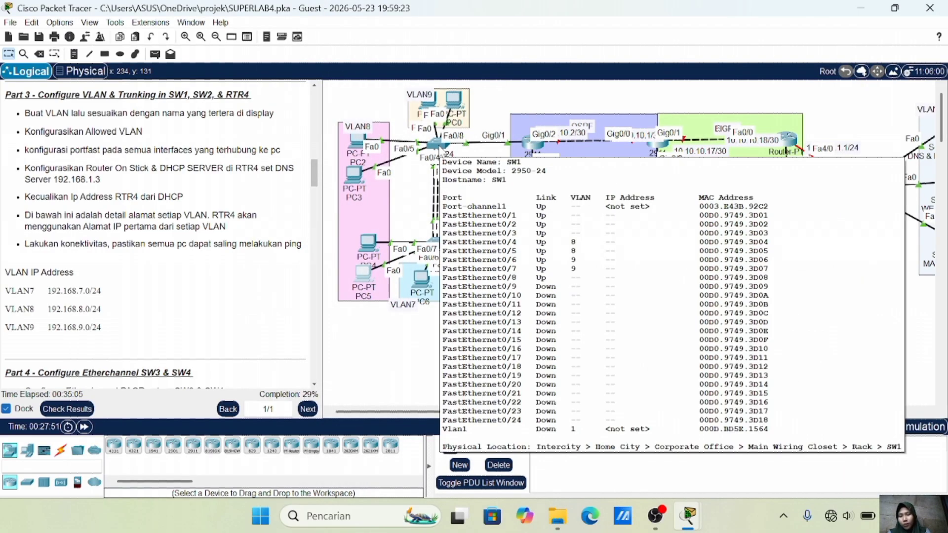
Switch PC3 and PC0 to DHCP, confirming PC0 leases 192.168.9.2
{"action": "left_click", "coordinate": [356, 177]}
{"action": "left_click", "coordinate": [389, 73]}
{"action": "left_click", "coordinate": [354, 96]}
{"action": "left_click", "coordinate": [832, 10]}
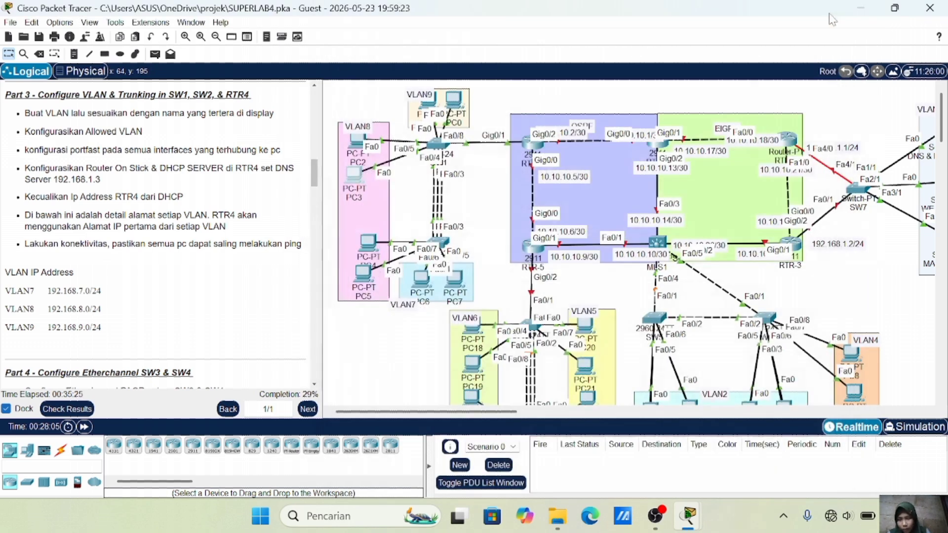
{"action": "left_click", "coordinate": [405, 157]}
{"action": "left_click", "coordinate": [353, 188]}
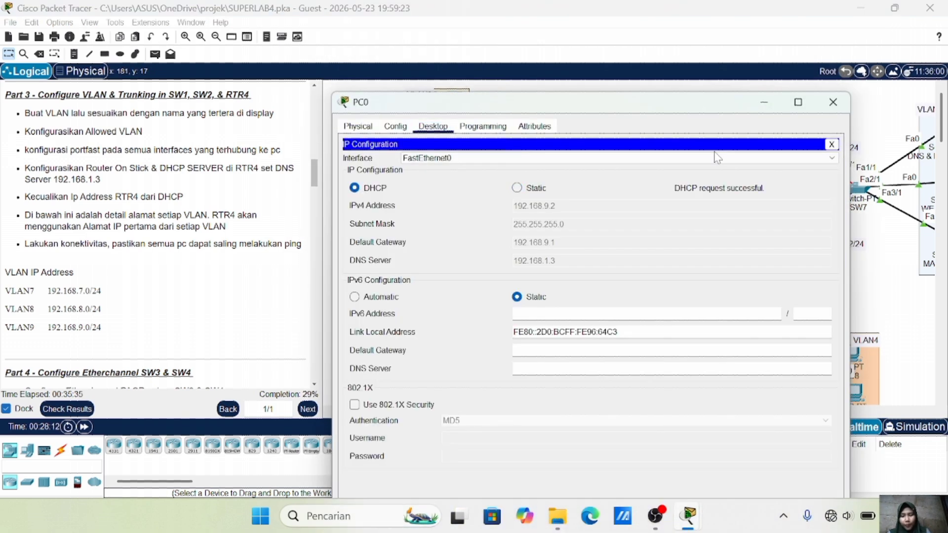
{"action": "left_click", "coordinate": [833, 101]}
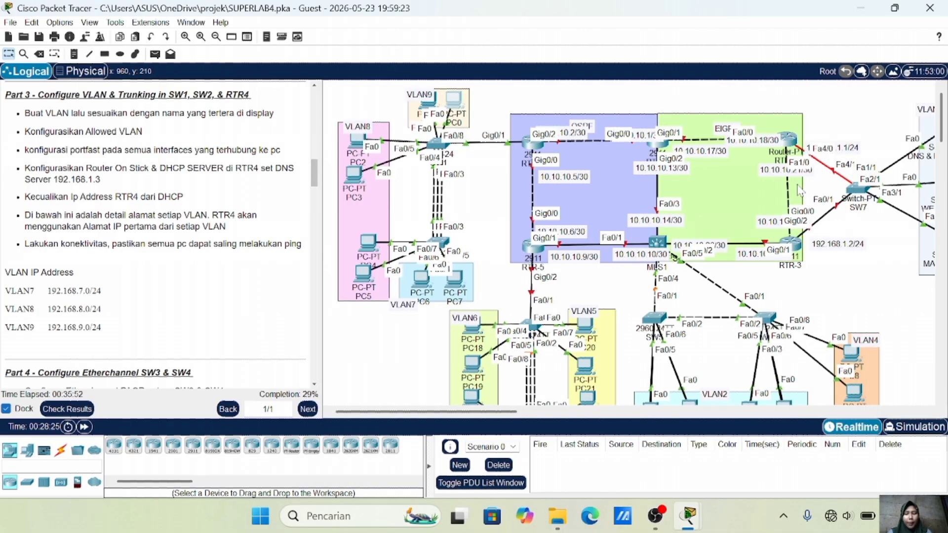
Send a simple PDU ping from PC6 to PC5
{"action": "left_click", "coordinate": [155, 54]}
{"action": "left_click", "coordinate": [422, 279]}
{"action": "left_click", "coordinate": [363, 272]}
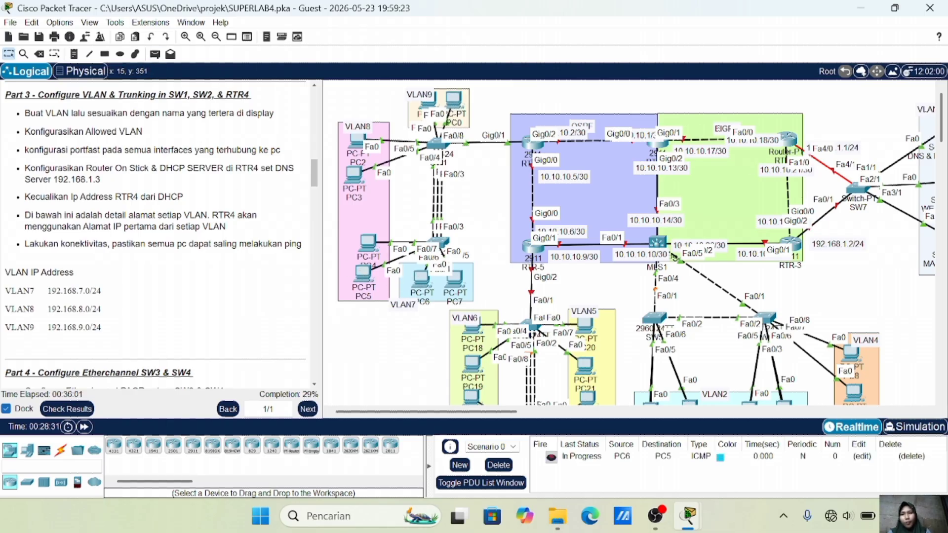
{"action": "left_click", "coordinate": [422, 278]}
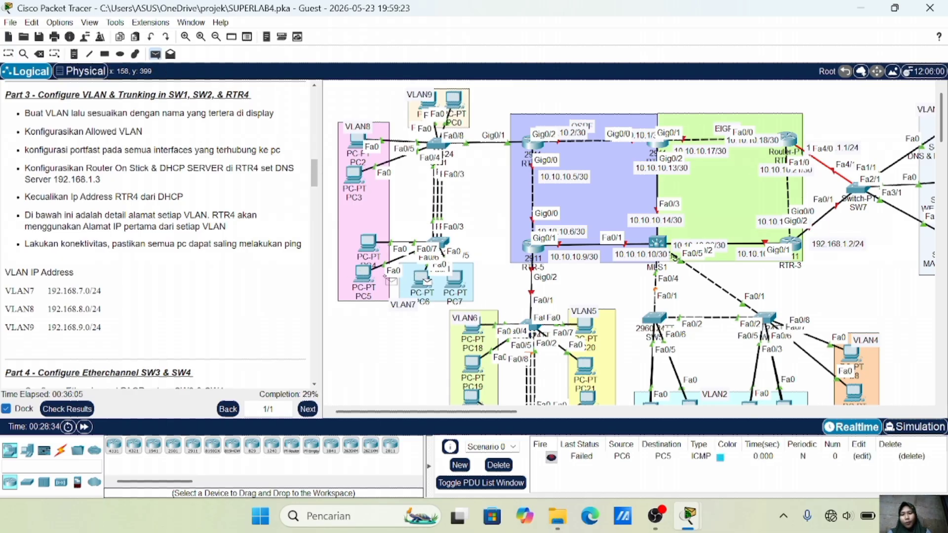
{"action": "left_click", "coordinate": [364, 273]}
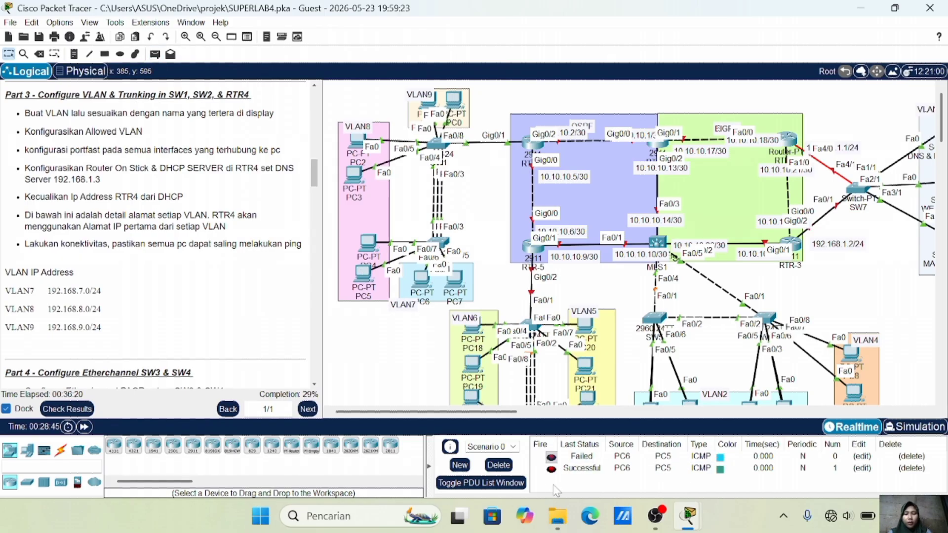
Clear the old ping results and send a fresh simple PDU from PC3 to PC0
{"action": "left_click", "coordinate": [155, 54]}
{"action": "left_click", "coordinate": [353, 174]}
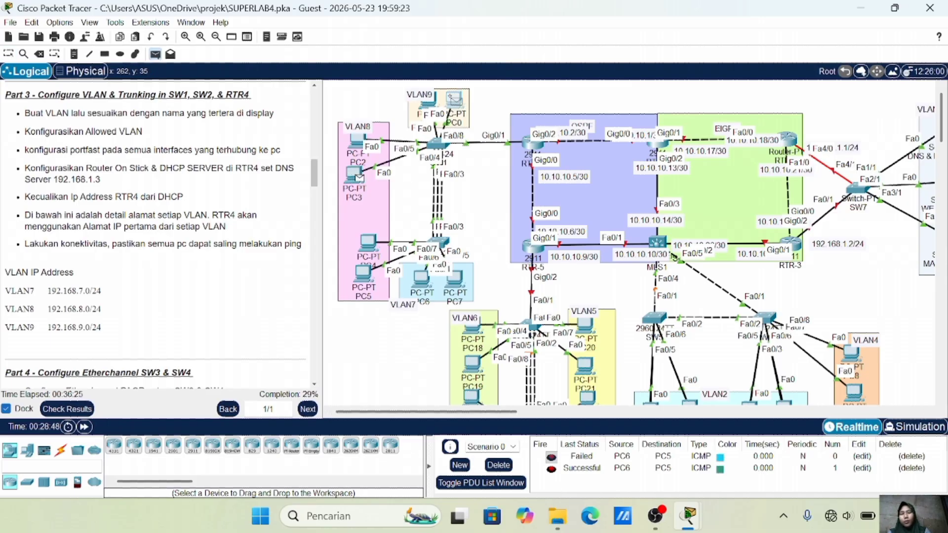
{"action": "left_click", "coordinate": [453, 100]}
{"action": "left_click", "coordinate": [498, 465]}
{"action": "left_click", "coordinate": [155, 55]}
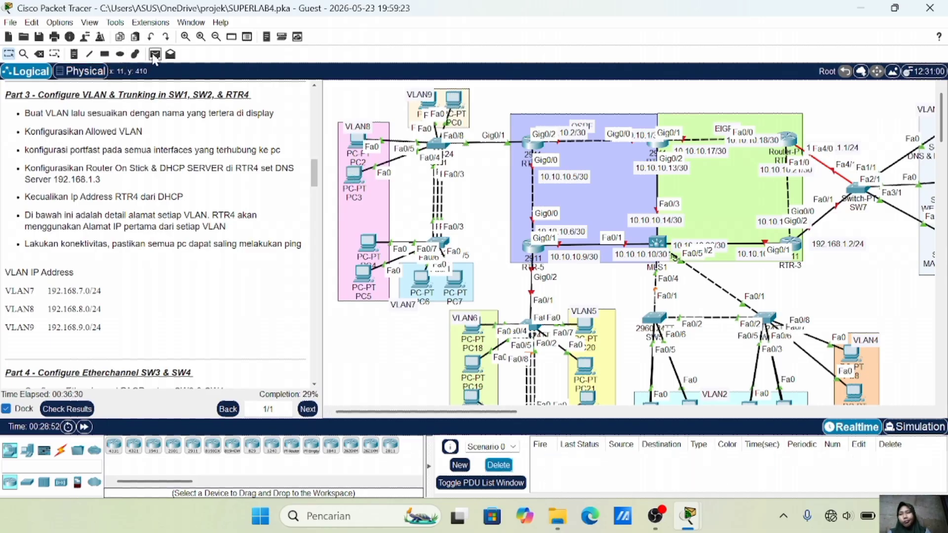
{"action": "left_click", "coordinate": [356, 175]}
{"action": "left_click", "coordinate": [452, 99]}
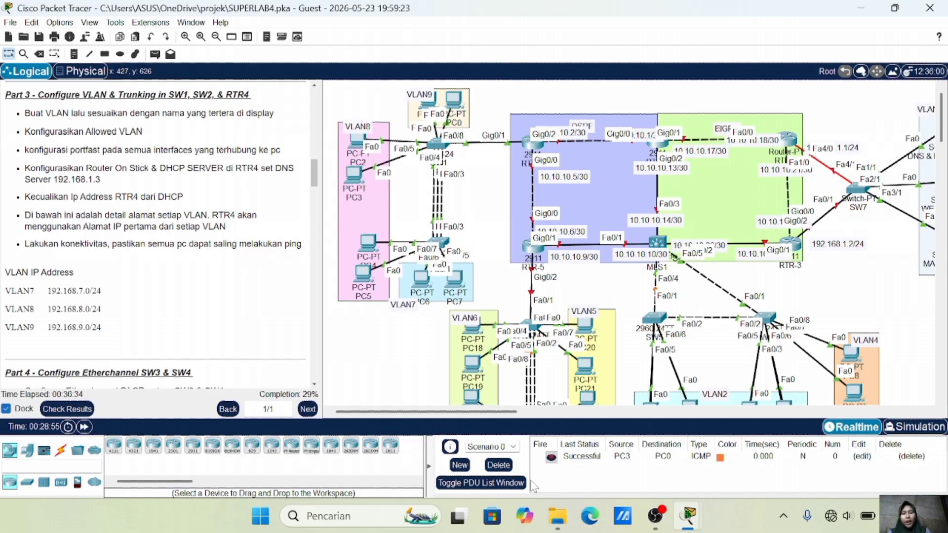
Scroll to the Part 4 EtherChannel instructions and SW3/SW4, then open SW3's console
{"action": "scroll", "coordinate": [227, 271], "scroll_direction": "down", "scroll_amount": 4}
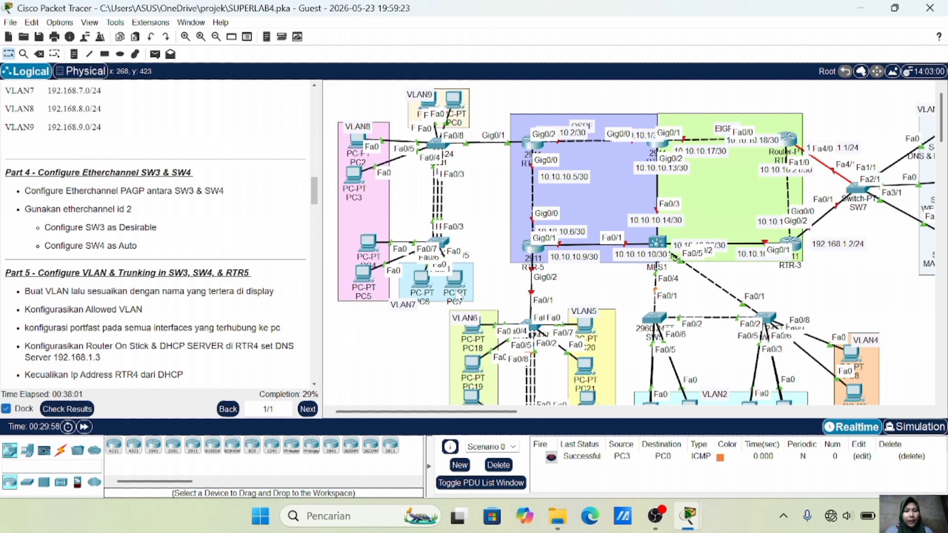
{"action": "scroll", "coordinate": [525, 237], "scroll_direction": "down", "scroll_amount": 3}
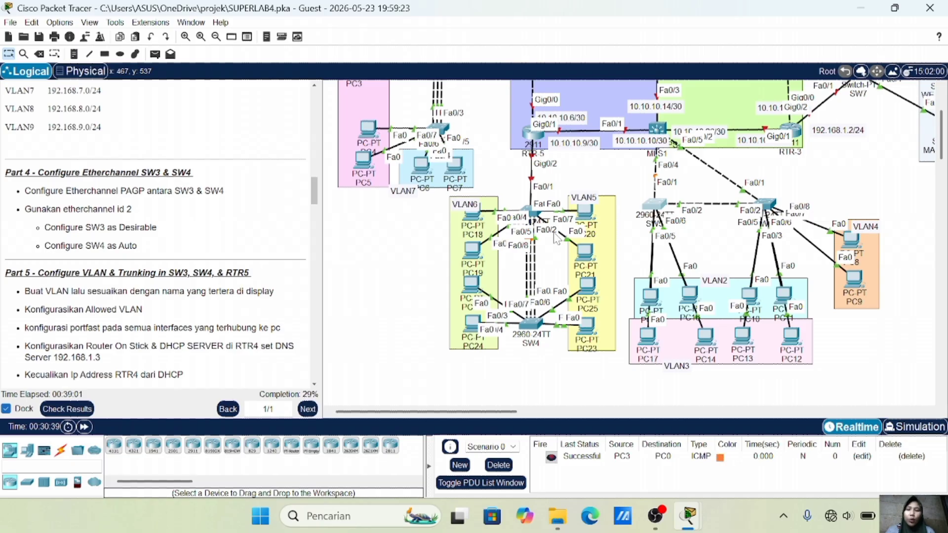
{"action": "left_click", "coordinate": [532, 215]}
{"action": "key", "text": "Return"}
Enter global configuration on SW3 and list its CDP neighbours
{"action": "type", "text": "en"}
{"action": "key", "text": "Return"}
{"action": "type", "text": "sid"}
{"action": "key", "text": "Return"}
{"action": "type", "text": "conf t"}
{"action": "key", "text": "Return"}
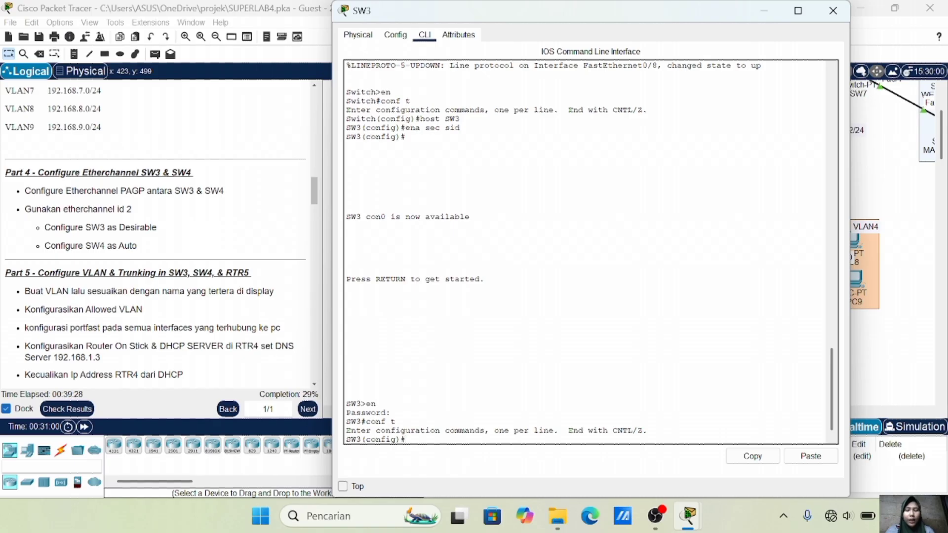
{"action": "type", "text": "do sh "}
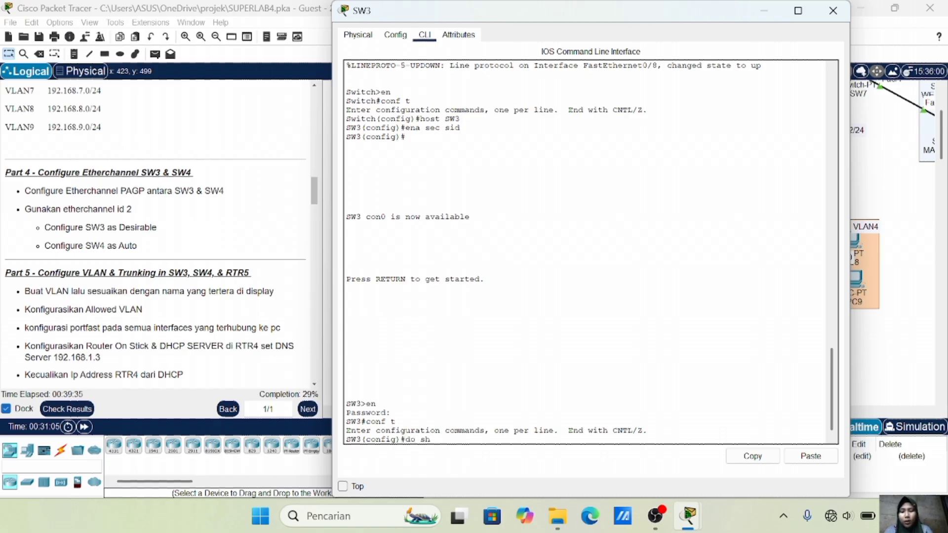
{"action": "type", "text": "cdp neig"}
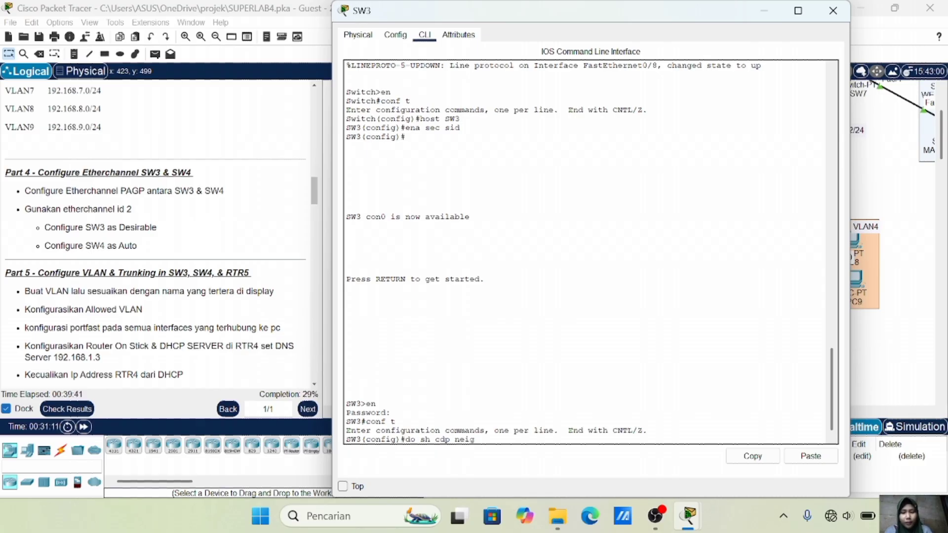
{"action": "type", "text": "h"}
{"action": "key", "text": "Return"}
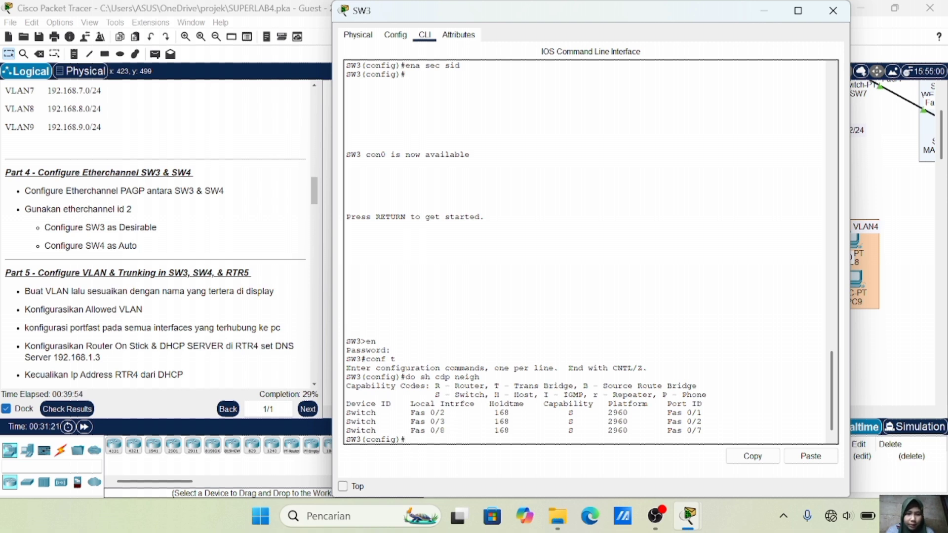
Put Fa0/2-3 and Fa0/8 in channel-group 2 desirable with PAgP, then verify the EtherChannel summary
{"action": "type", "text": "in"}
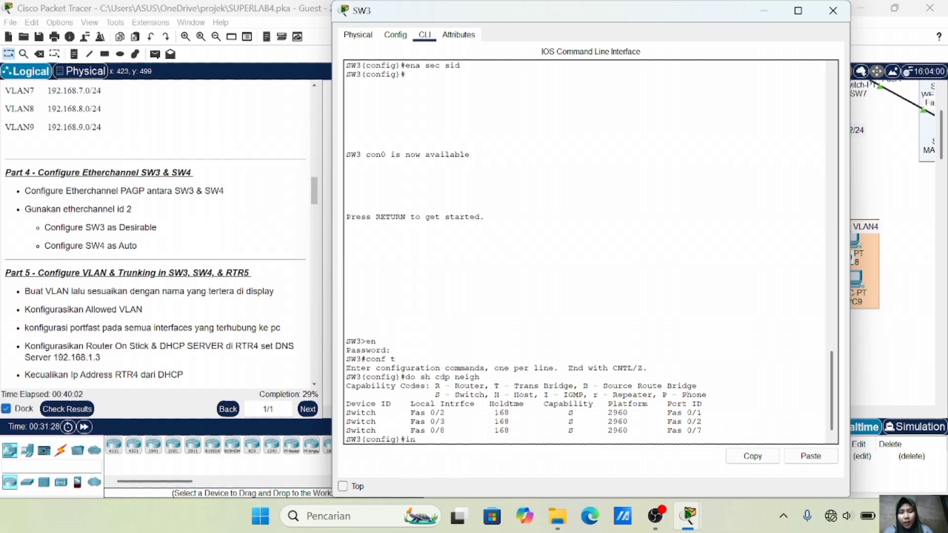
{"action": "type", "text": "t ra fa"}
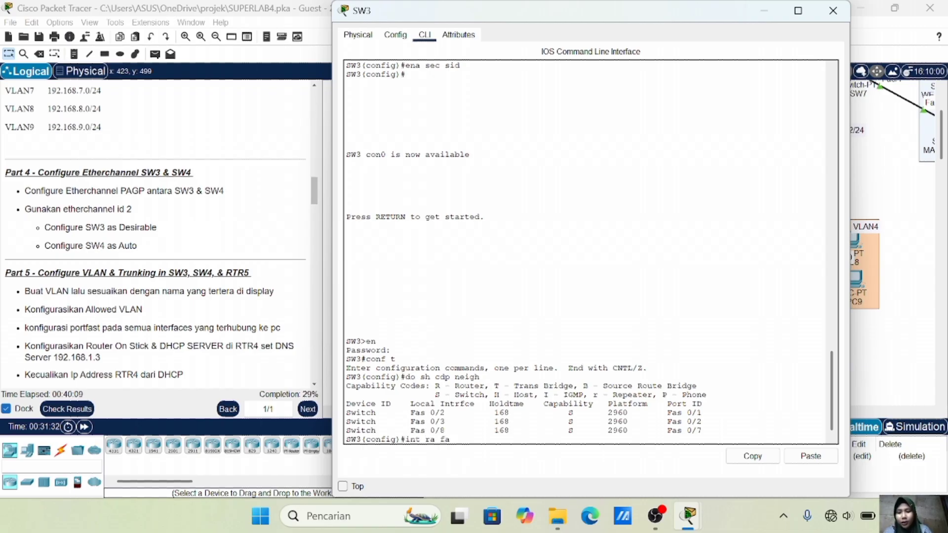
{"action": "type", "text": "0/2-3, fa0/8"}
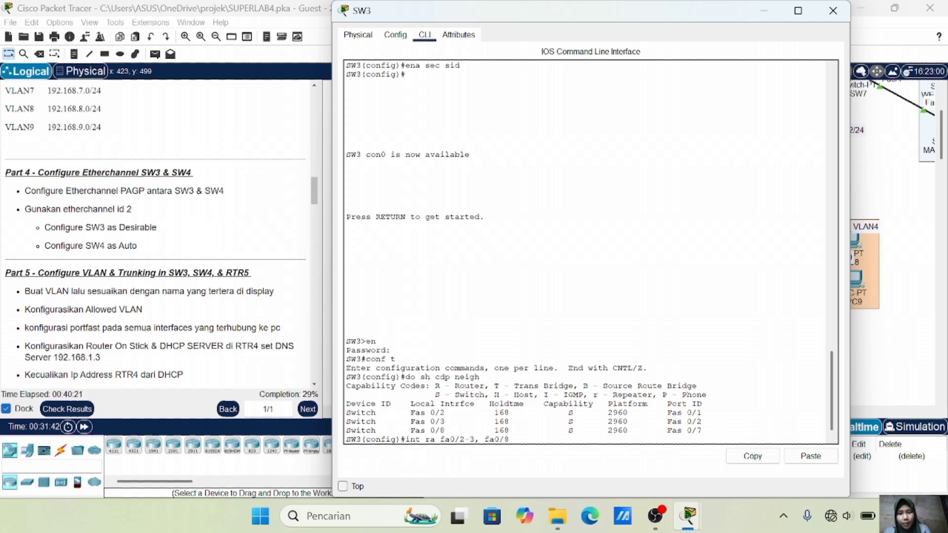
{"action": "key", "text": "Return"}
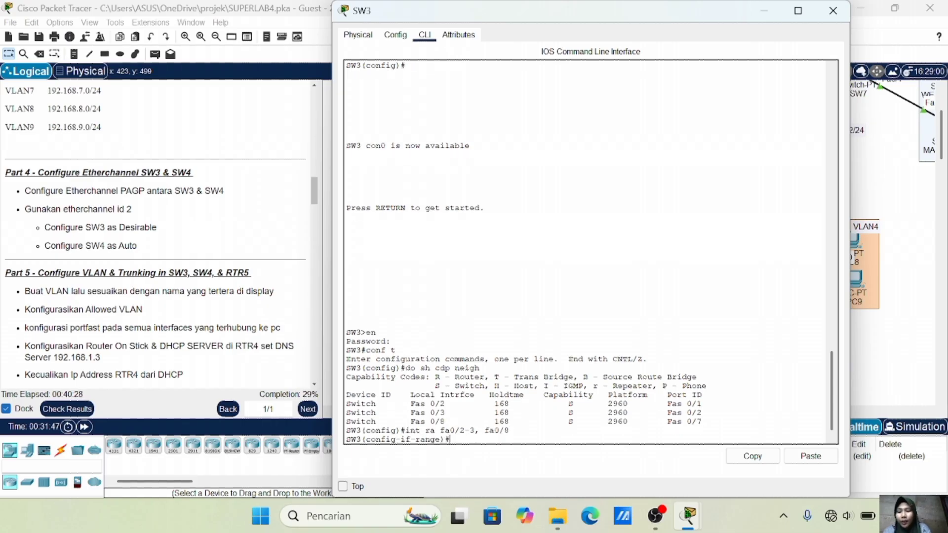
{"action": "type", "text": "channel-group"}
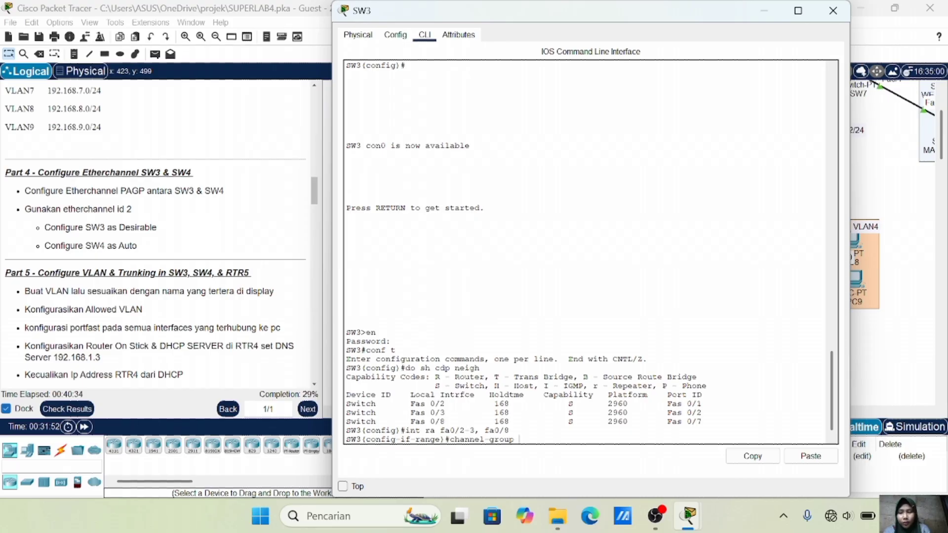
{"action": "type", "text": " 2"}
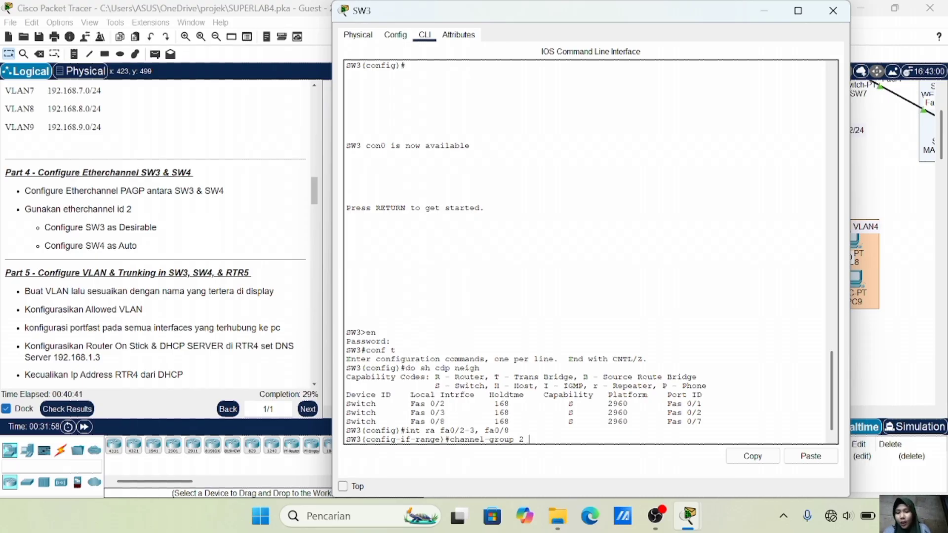
{"action": "type", "text": " m"}
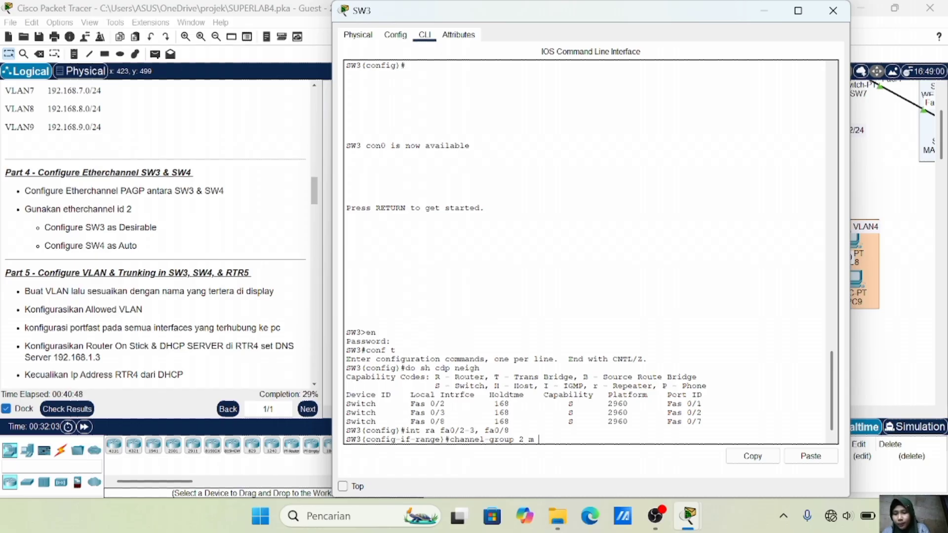
{"action": "type", "text": " desirabl"}
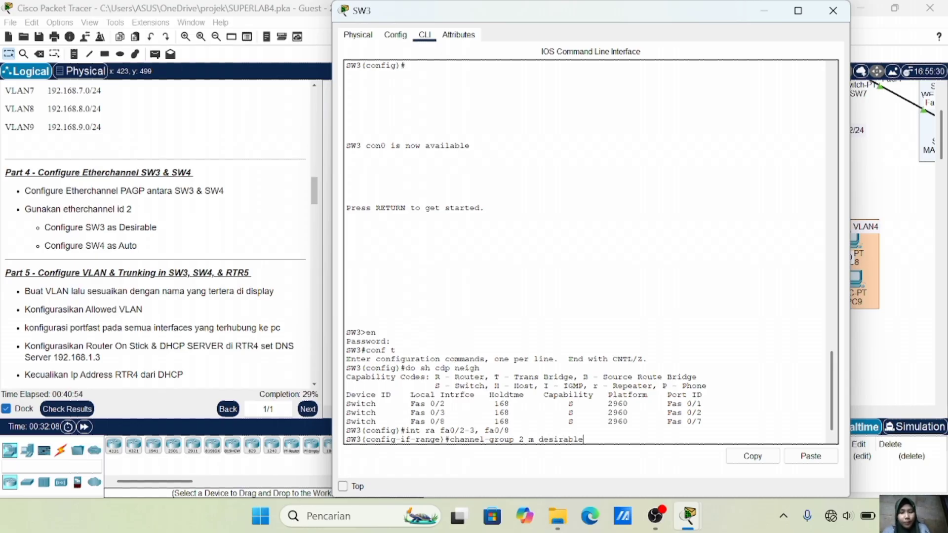
{"action": "type", "text": "e"}
{"action": "key", "text": "Return"}
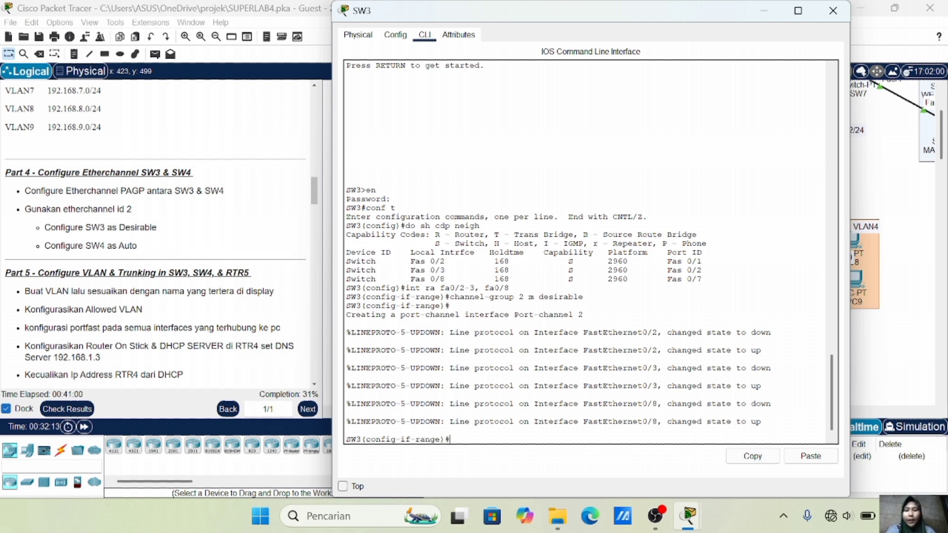
{"action": "type", "text": "chann"}
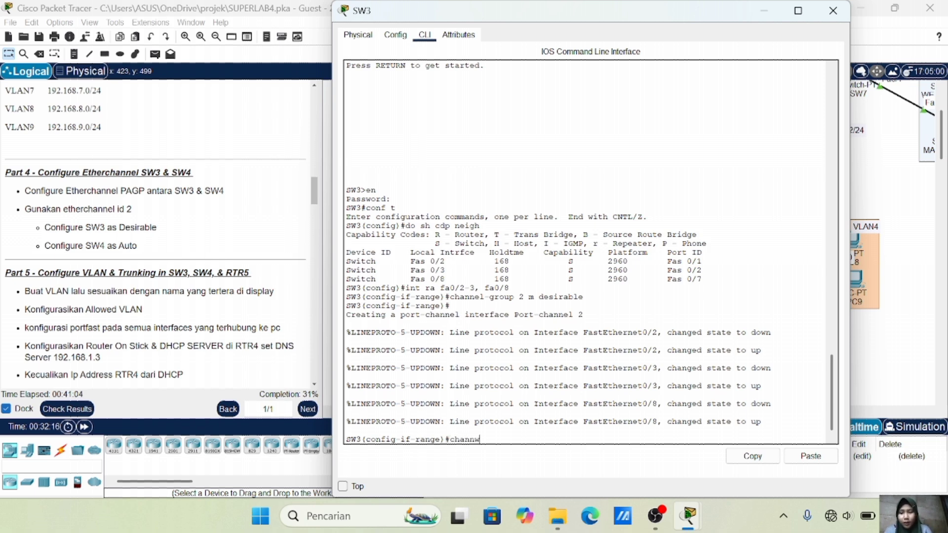
{"action": "type", "text": "el-protocol "}
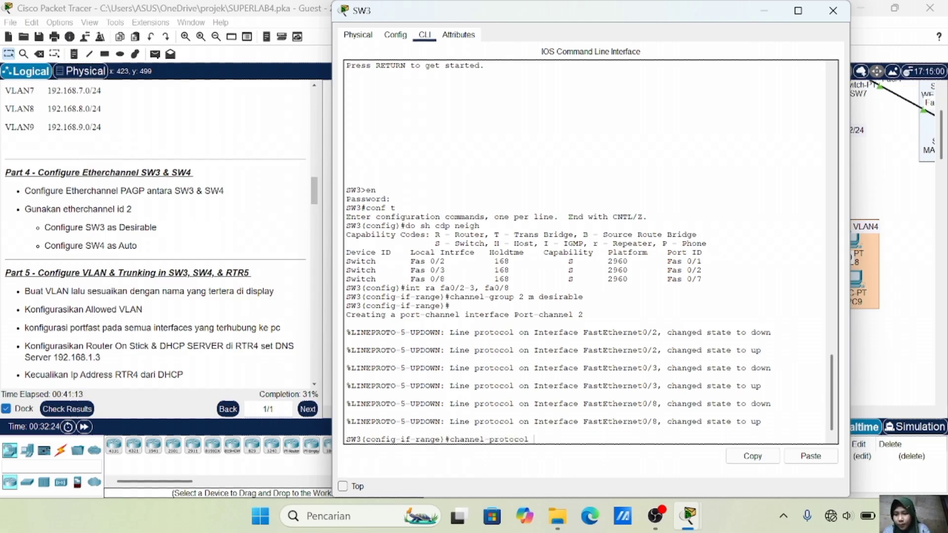
{"action": "type", "text": "PAGP"}
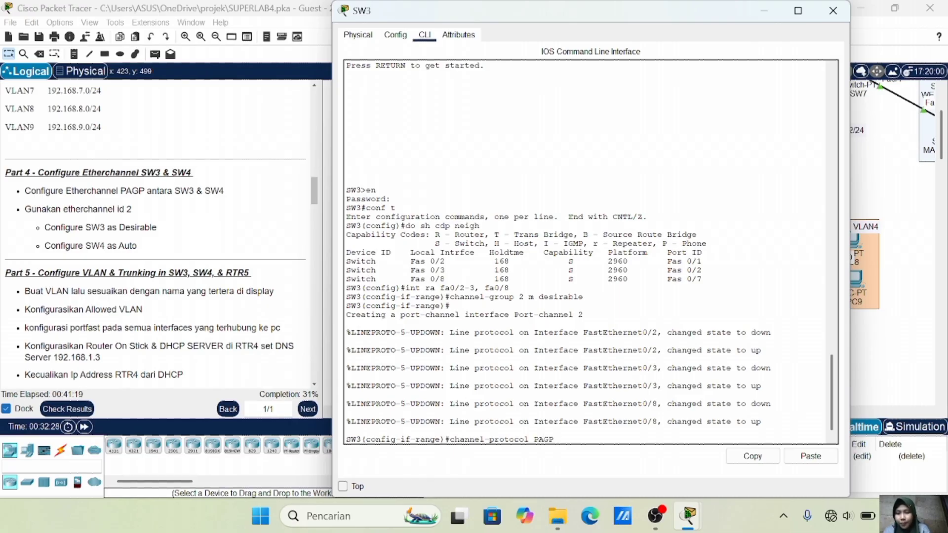
{"action": "key", "text": "Return"}
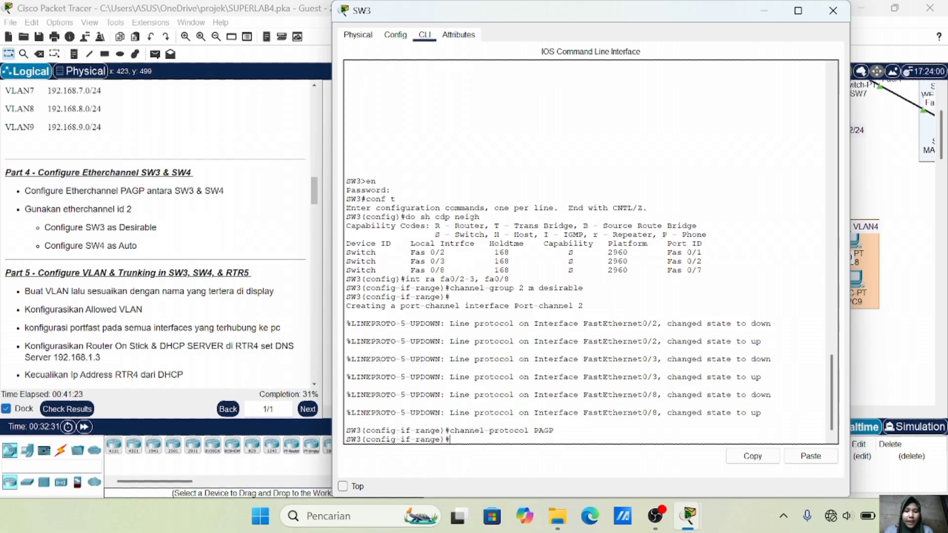
{"action": "type", "text": "di"}
{"action": "type", "text": "o sh"}
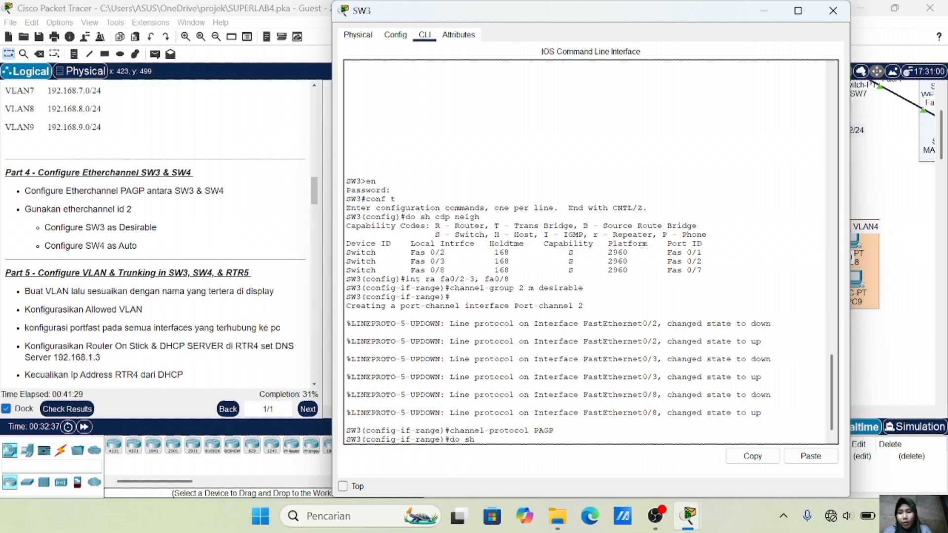
{"action": "type", "text": " ether sum"}
{"action": "key", "text": "Return"}
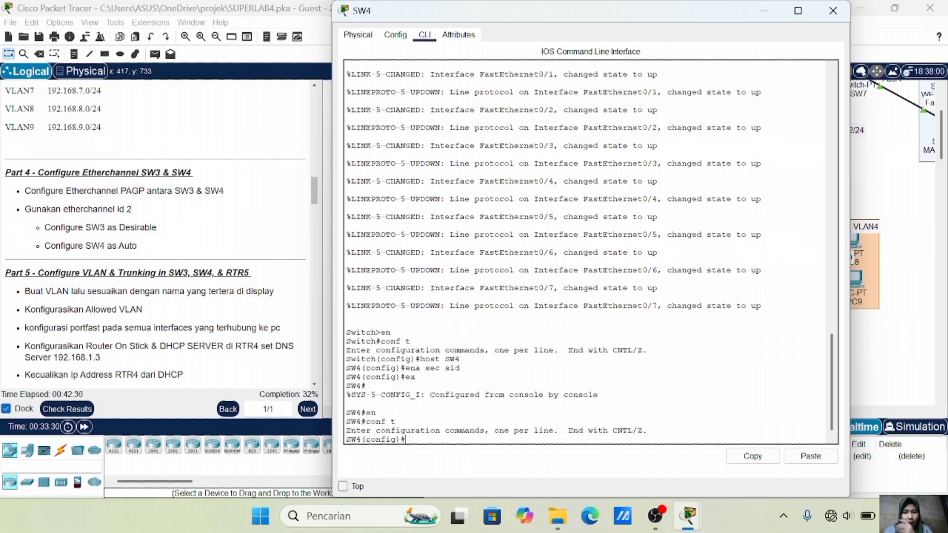
List SW4's CDP neighbors to identify which ports connect to SW3
{"action": "type", "text": "do "}
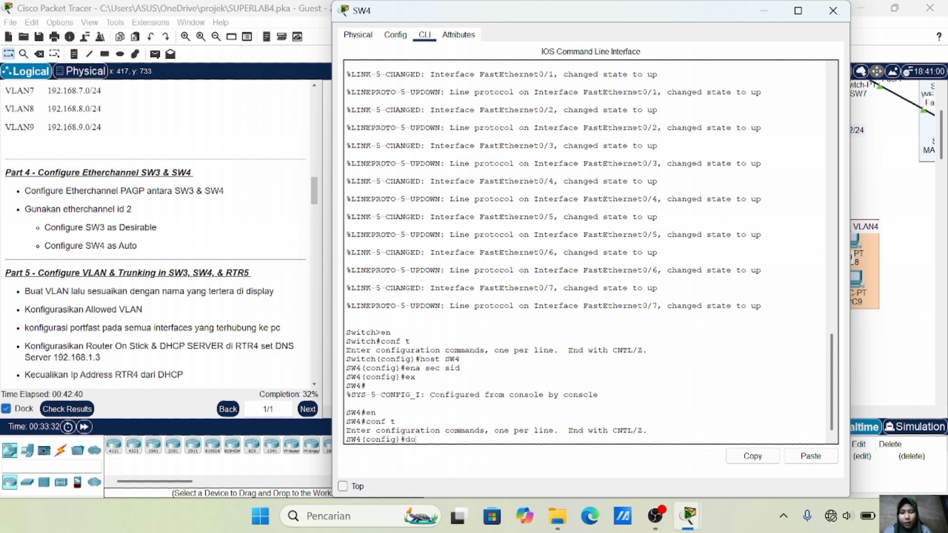
{"action": "type", "text": "sh "}
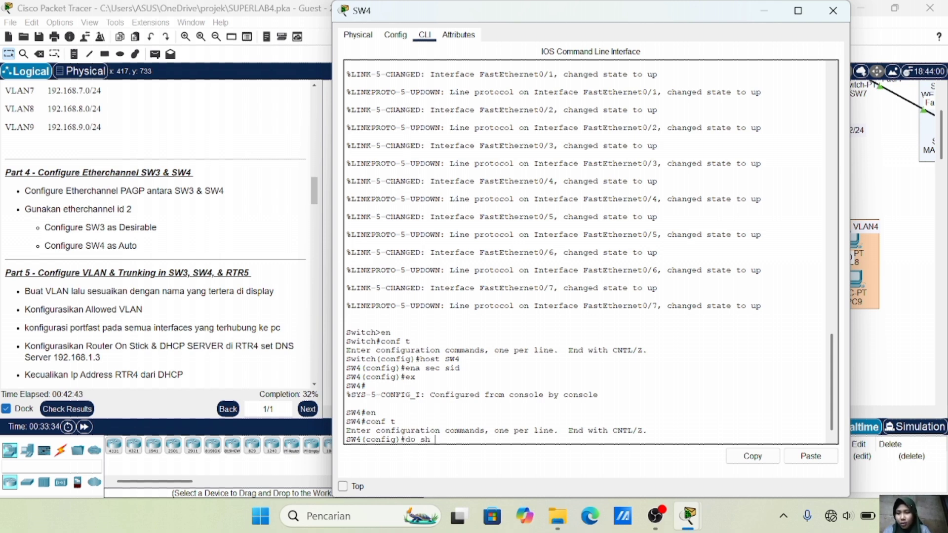
{"action": "type", "text": "cdp neihg"}
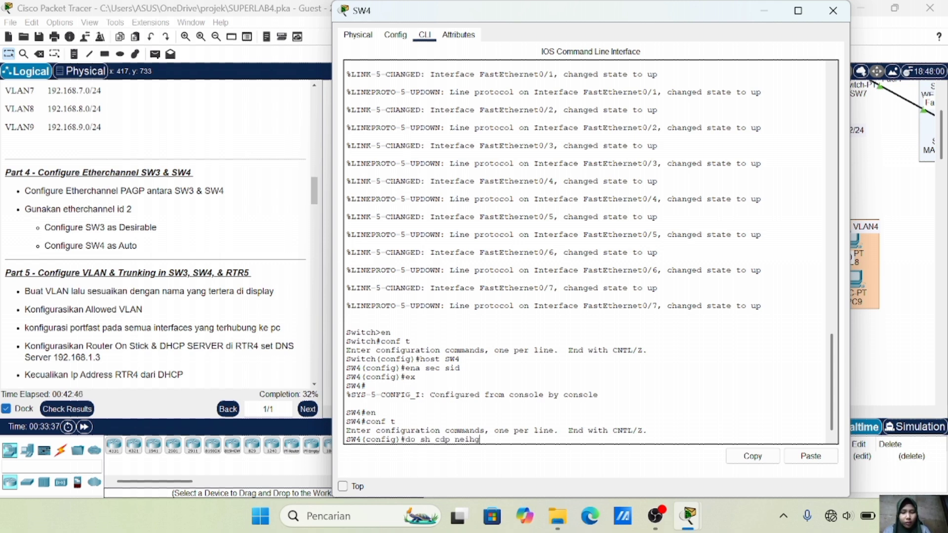
{"action": "key", "text": "BackSpace"}
{"action": "key", "text": "BackSpace"}
{"action": "type", "text": "gh"}
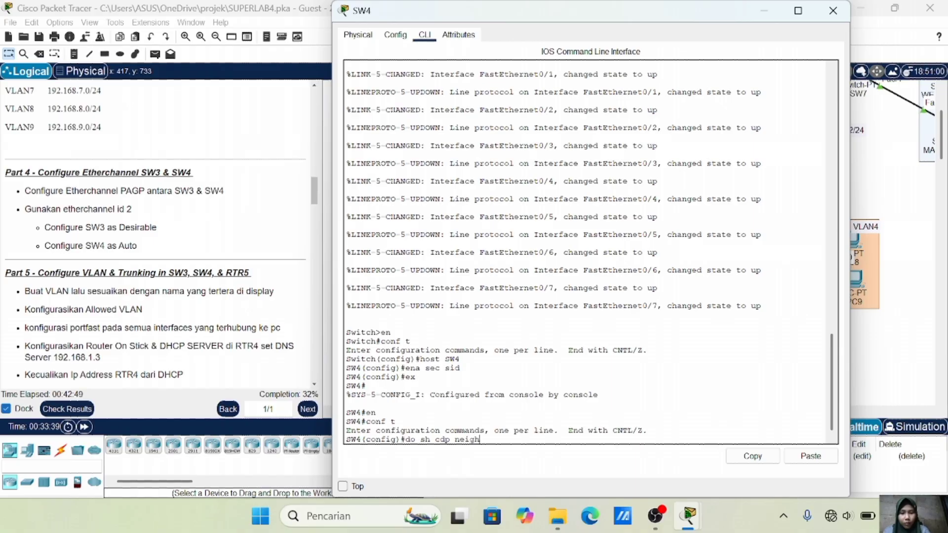
{"action": "key", "text": "Return"}
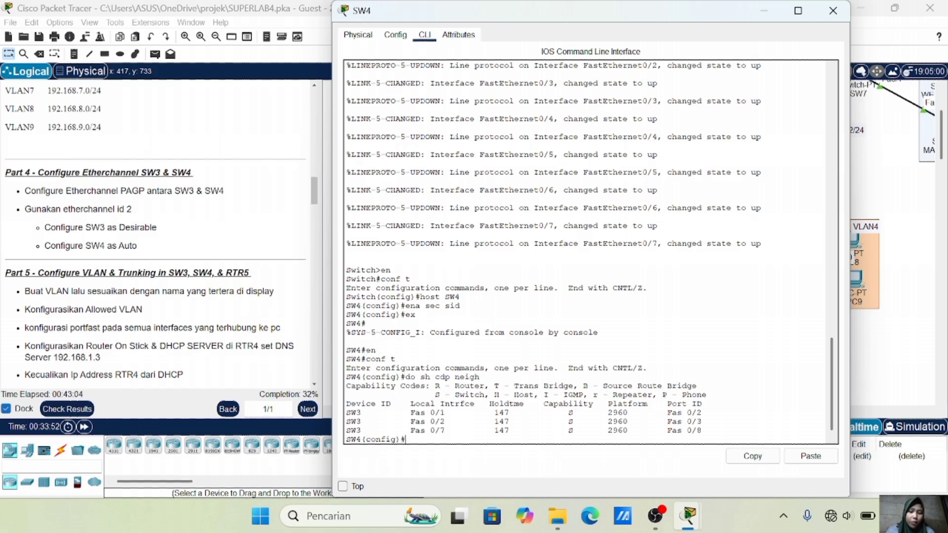
Put Fa0/1-2 and Fa0/7 in channel-group 2 auto mode with PAgP, then verify the EtherChannel summary
{"action": "type", "text": "int "}
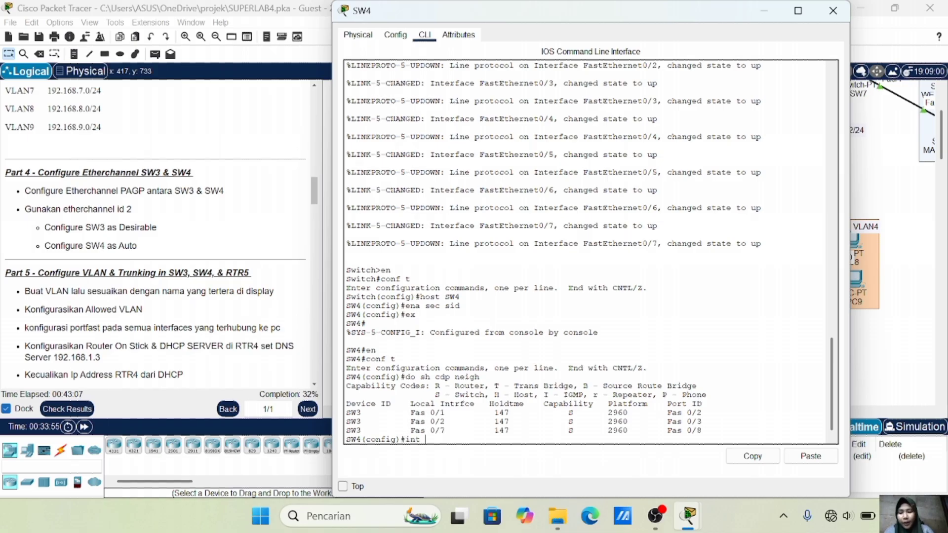
{"action": "type", "text": "ra fa0/1-2"}
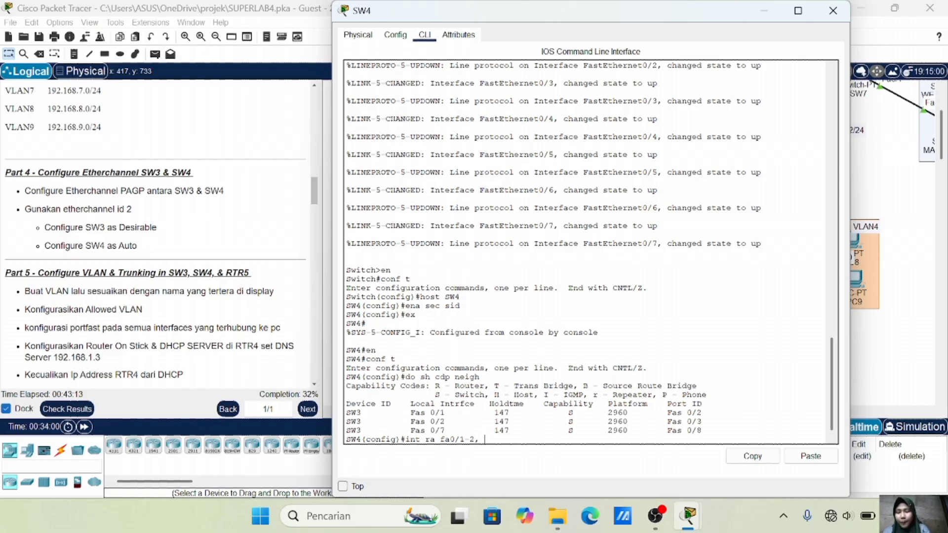
{"action": "type", "text": ", fa0/7"}
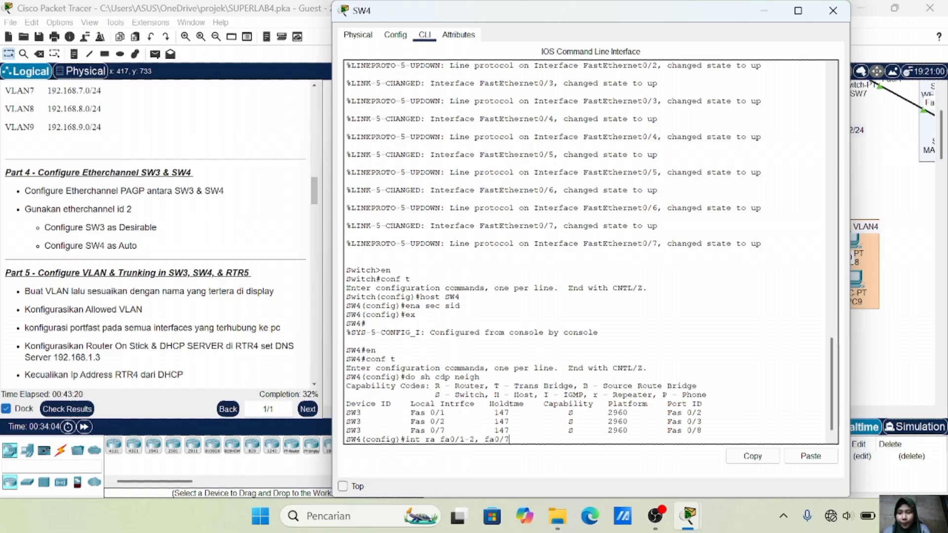
{"action": "key", "text": "Return"}
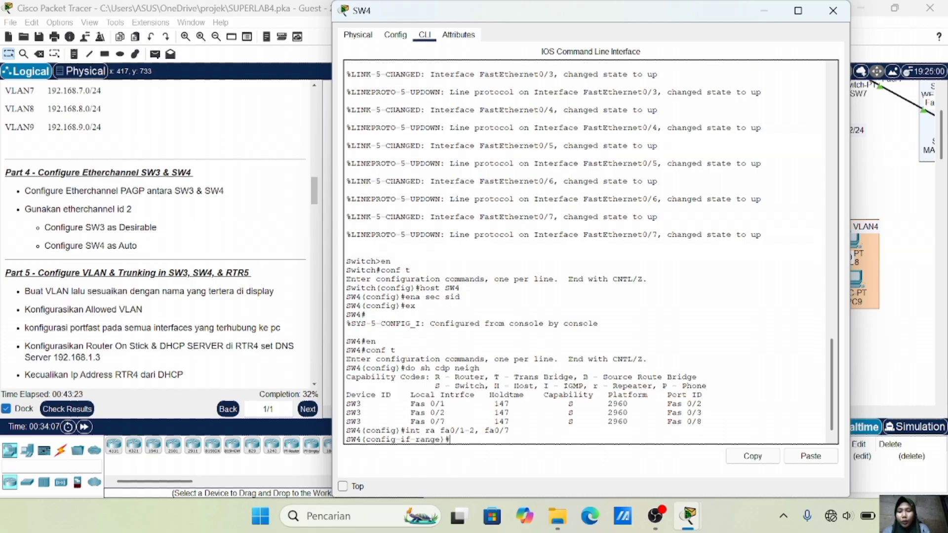
{"action": "type", "text": "channel"}
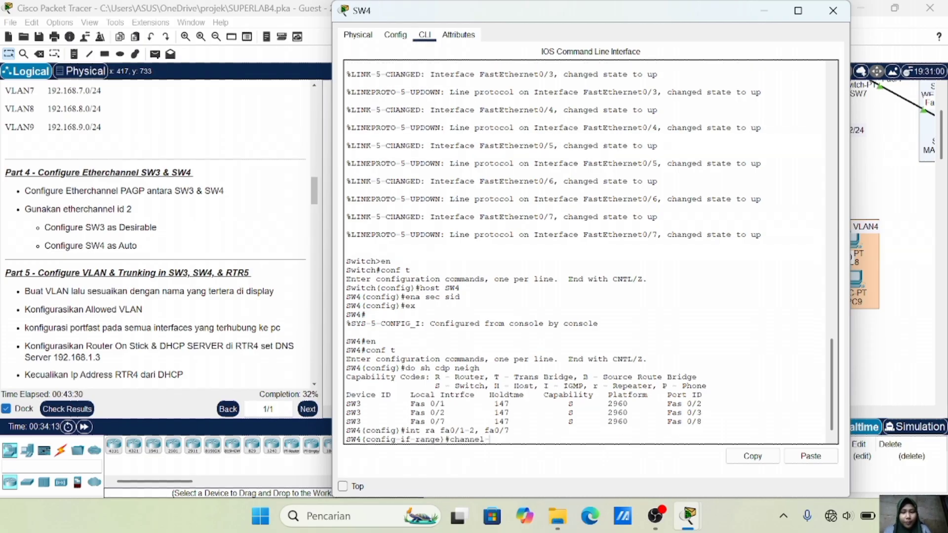
{"action": "type", "text": "-group "}
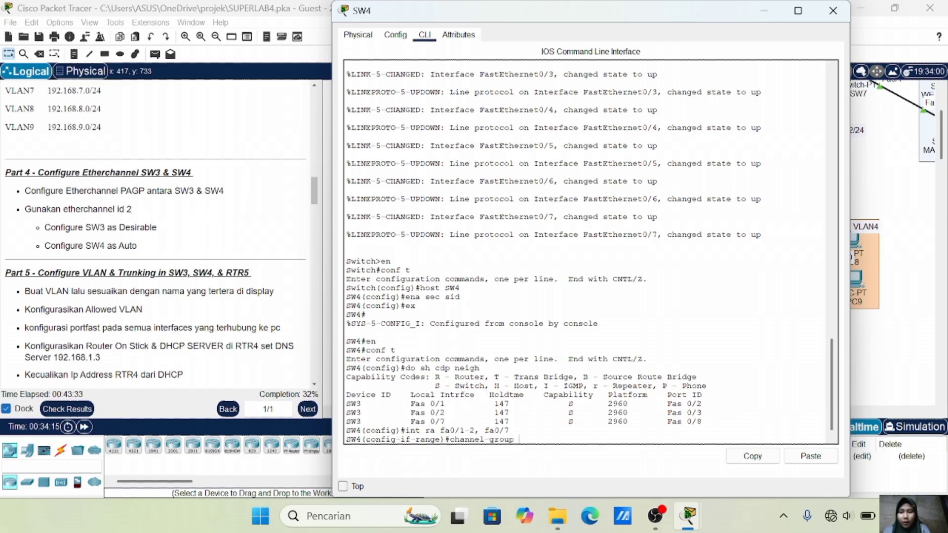
{"action": "type", "text": "2 "}
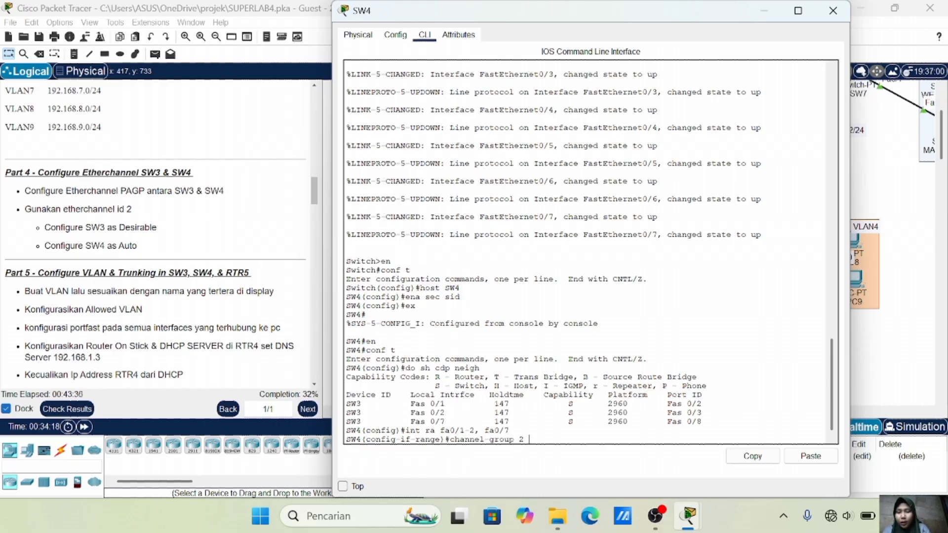
{"action": "type", "text": "m aut"}
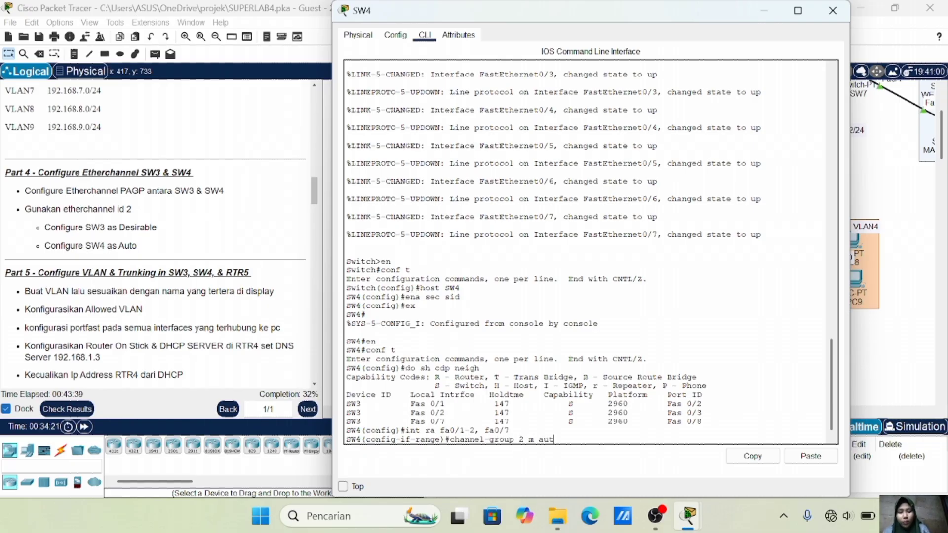
{"action": "type", "text": "o"}
{"action": "key", "text": "Return"}
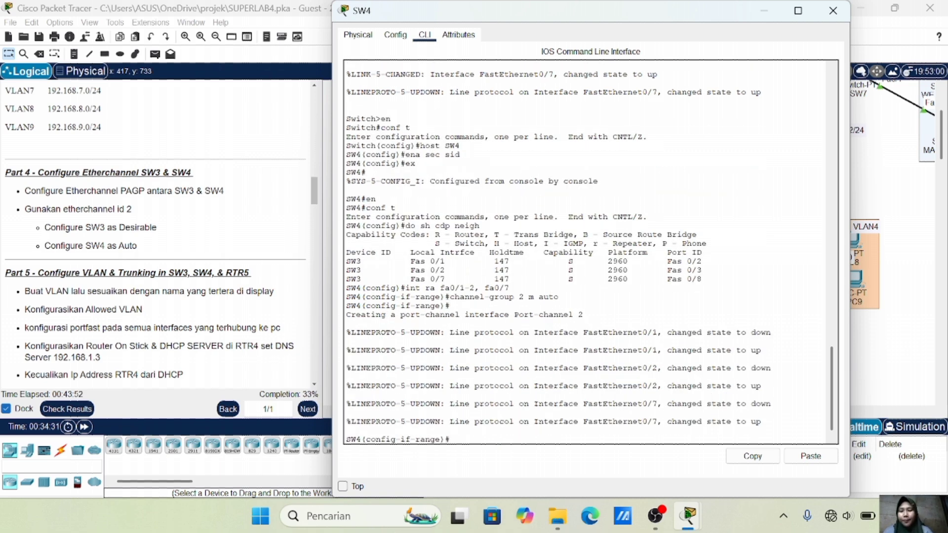
{"action": "type", "text": "channel-pr"}
{"action": "type", "text": "col"}
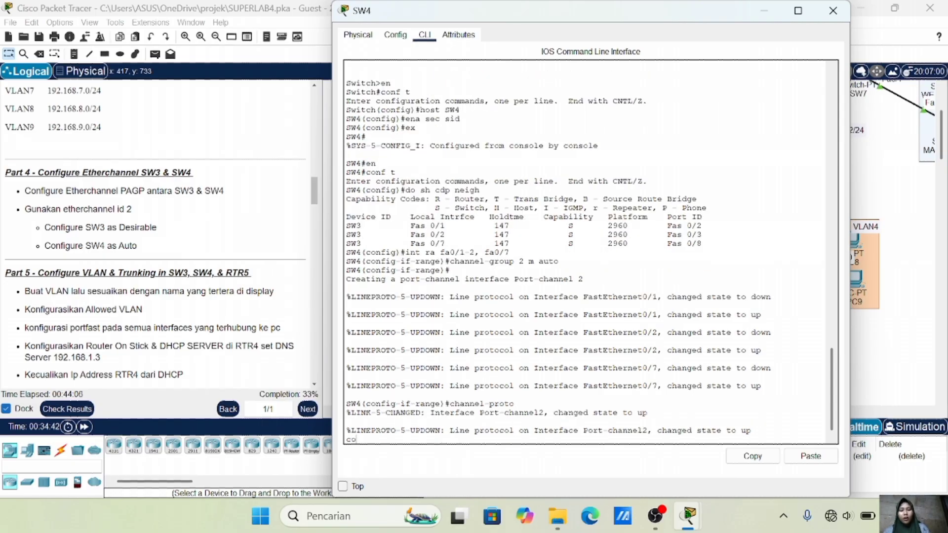
{"action": "key", "text": "BackSpace"}
{"action": "key", "text": "BackSpace"}
{"action": "key", "text": "Return"}
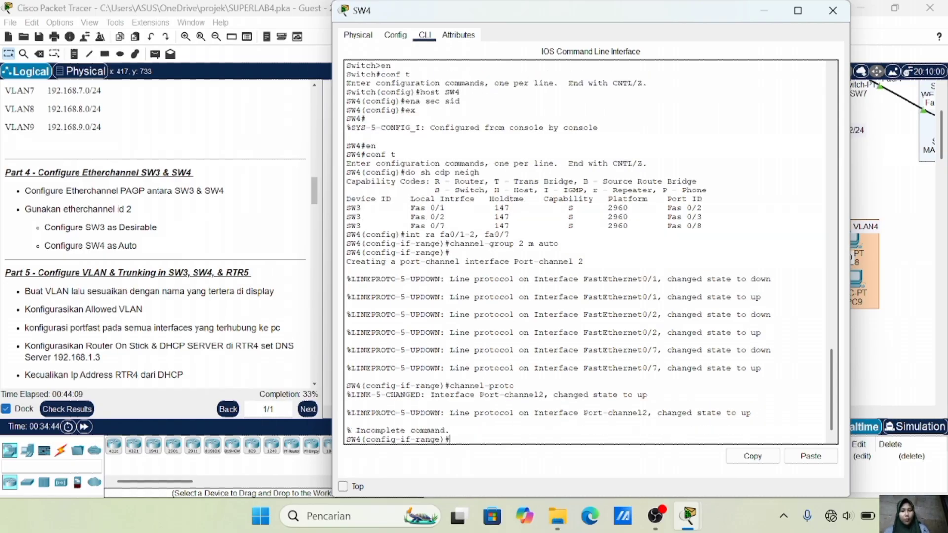
{"action": "type", "text": "channel-protocol"}
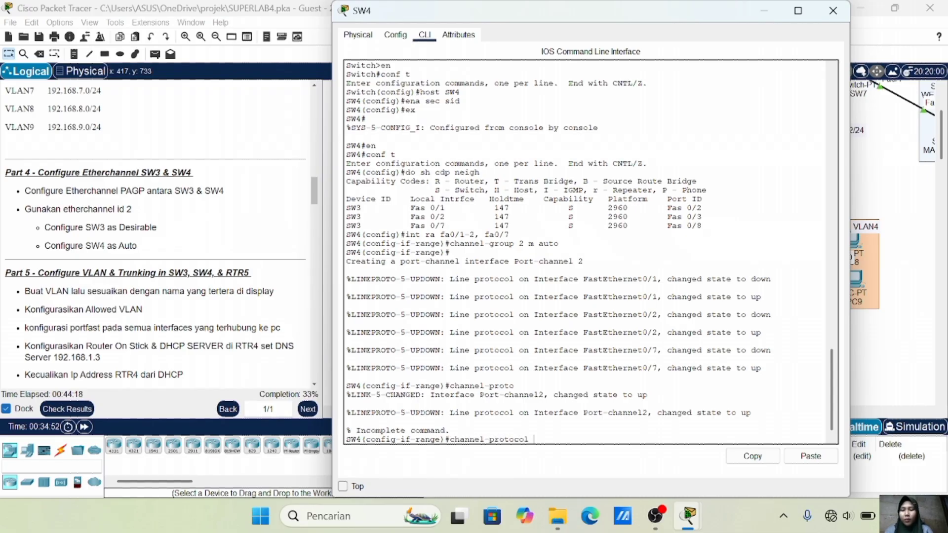
{"action": "type", "text": " PAGP"}
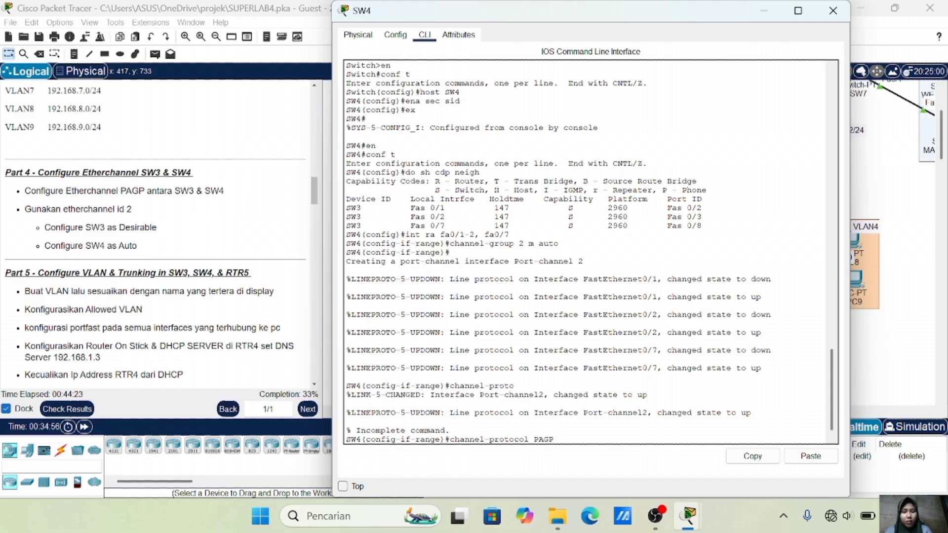
{"action": "key", "text": "Return"}
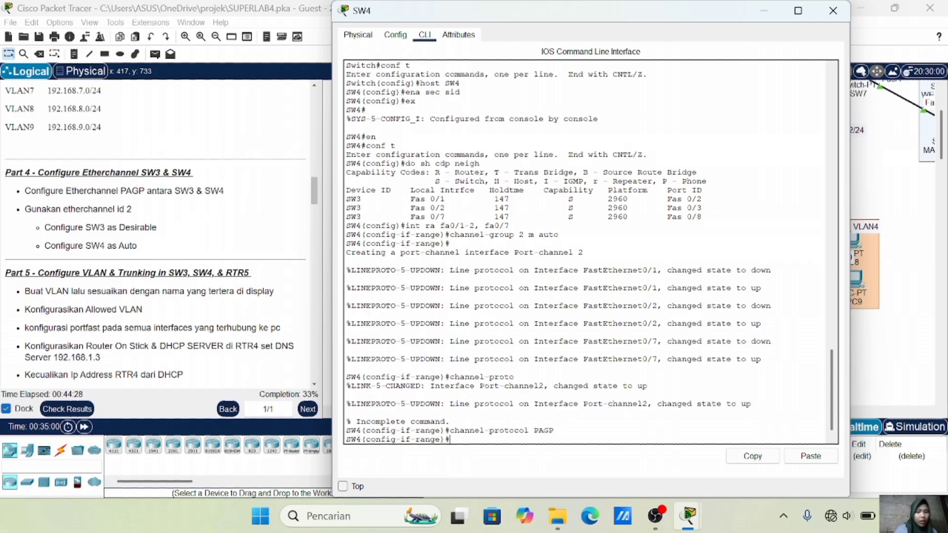
{"action": "type", "text": "do s"}
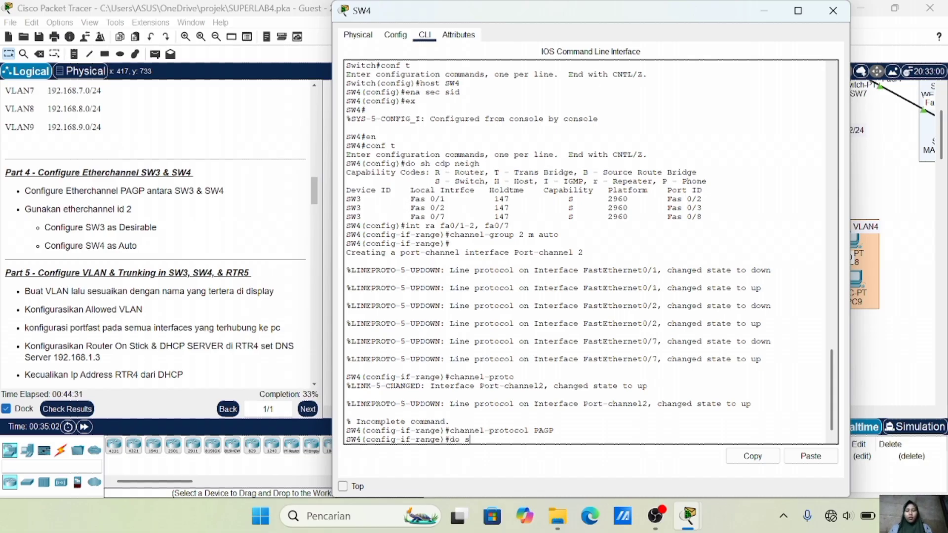
{"action": "type", "text": "h ether sum"}
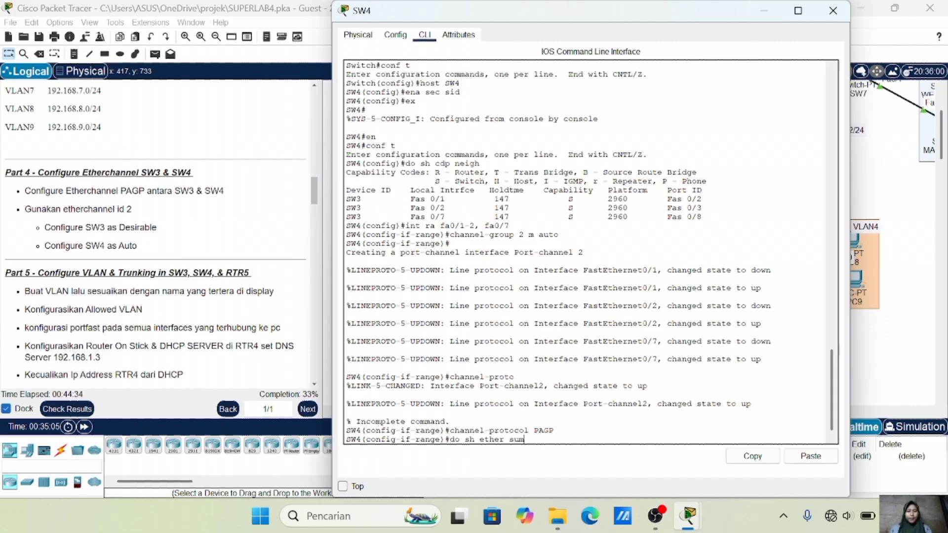
{"action": "key", "text": "Return"}
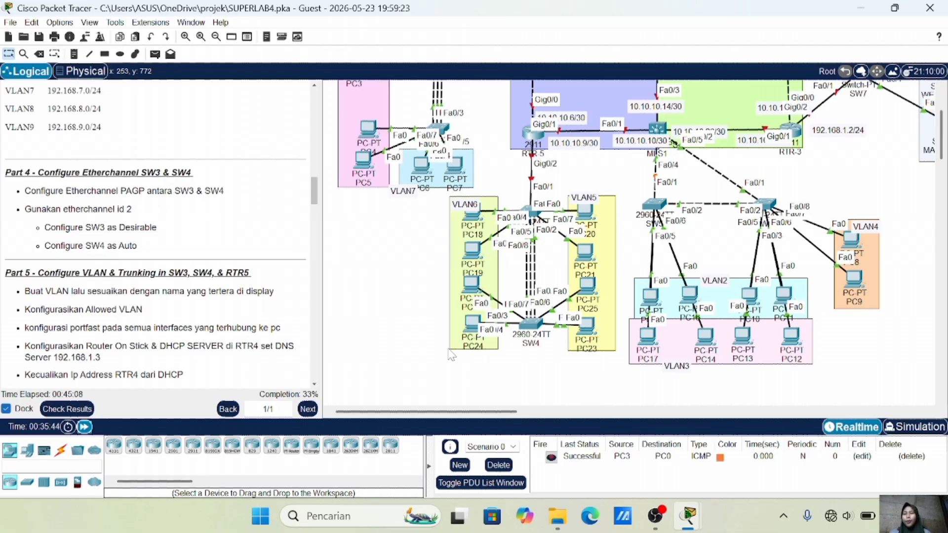
Scroll the instructions panel down to Part 5 and back up slightly
{"action": "scroll", "coordinate": [270, 268], "scroll_direction": "down", "scroll_amount": 5}
{"action": "scroll", "coordinate": [270, 268], "scroll_direction": "down", "scroll_amount": 2}
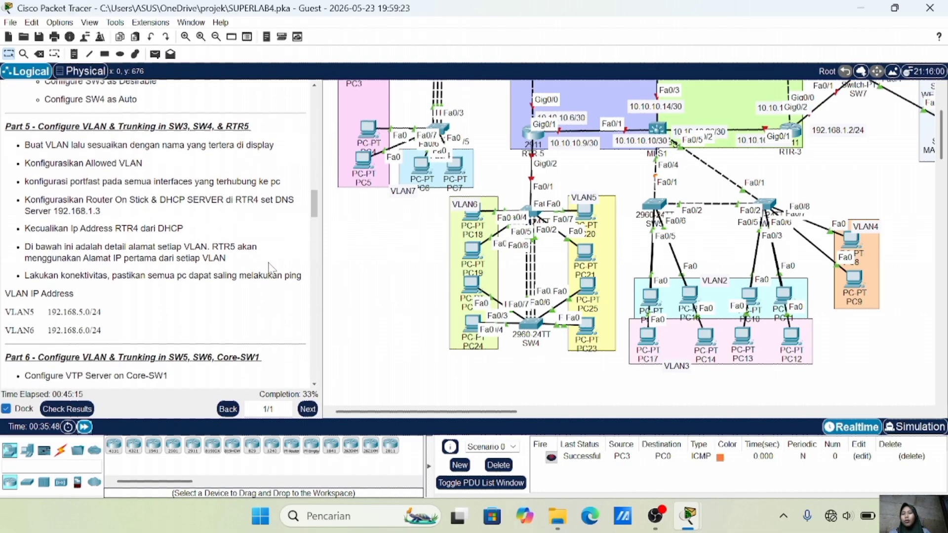
{"action": "scroll", "coordinate": [518, 296], "scroll_direction": "up", "scroll_amount": 3}
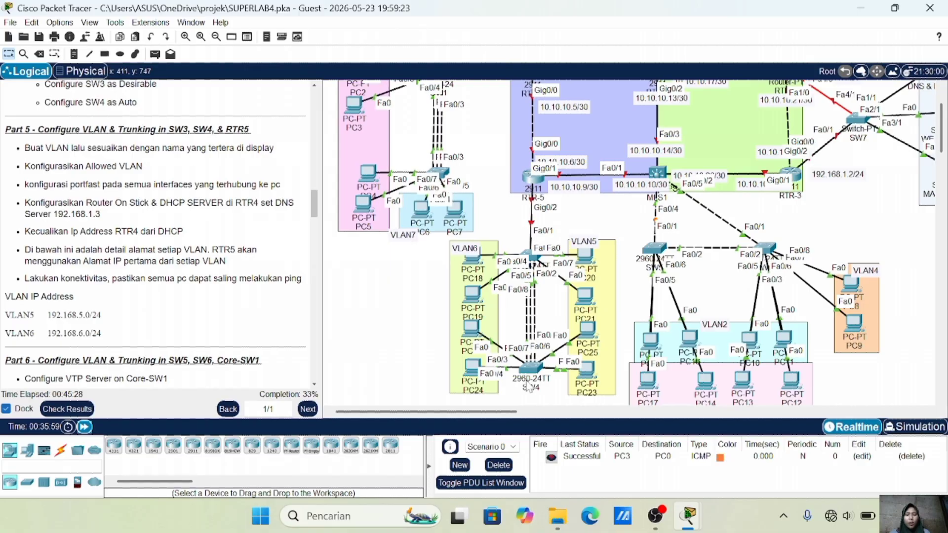
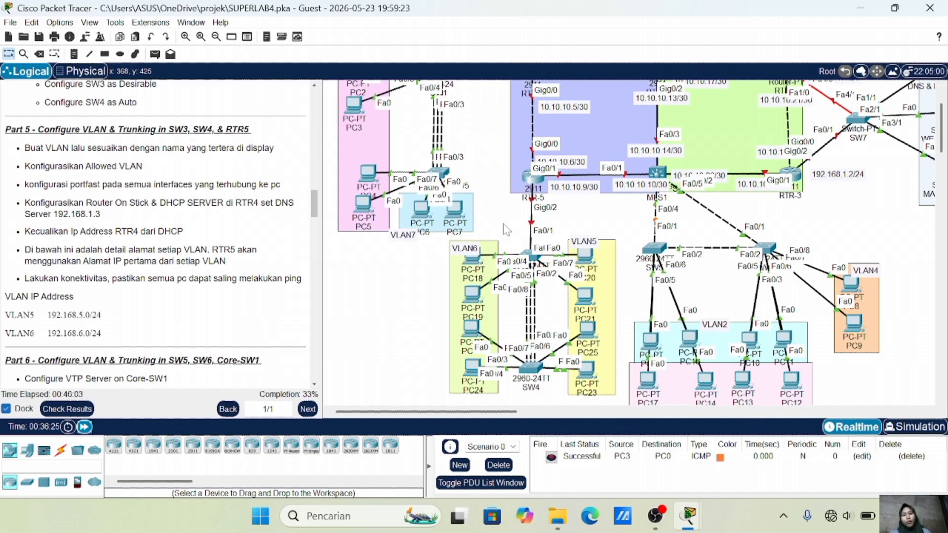
Select switch SW3 in the topology to bring up its CLI
{"action": "left_click", "coordinate": [530, 256]}
Create VLAN 5 named VLAN5 and VLAN 6 named VLAN6 on SW3
{"action": "type", "text": "vlan 5"}
{"action": "key", "text": "Return"}
{"action": "type", "text": "name VLAN"}
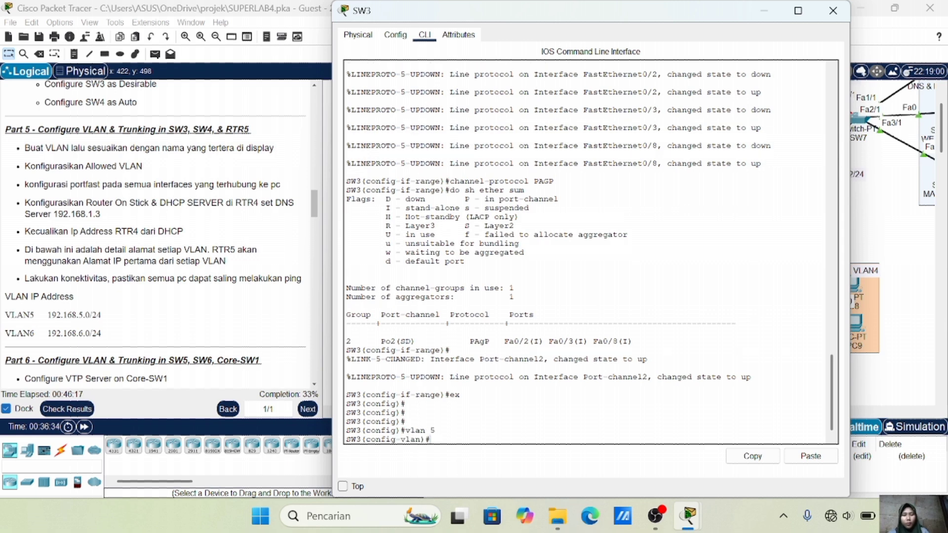
{"action": "type", "text": "5"}
{"action": "key", "text": "Return"}
{"action": "type", "text": "vlan 6"}
{"action": "key", "text": "Return"}
{"action": "type", "text": "name VLAN6"}
{"action": "key", "text": "Return"}
{"action": "type", "text": "ex"}
{"action": "key", "text": "Return"}
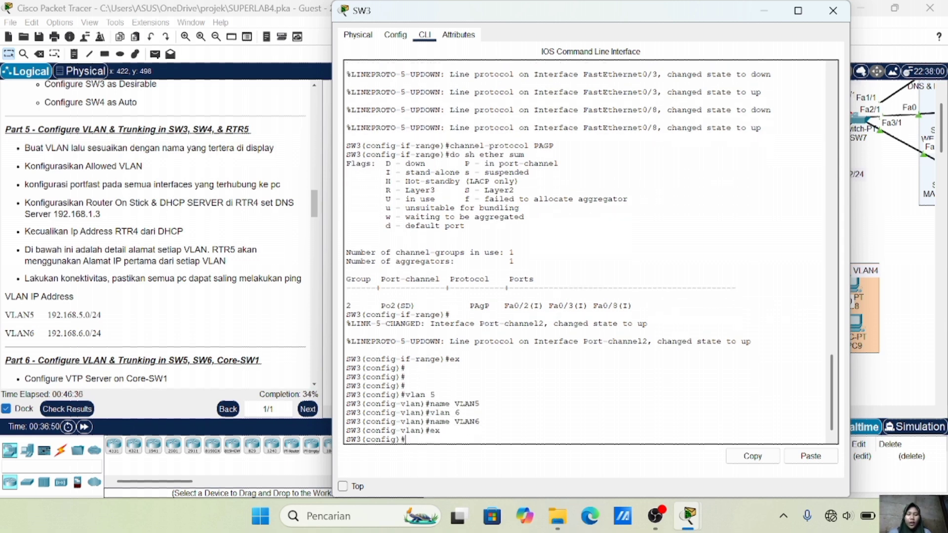
Make SW3 ports Fa0/6-7 portfast access ports in VLAN 5
{"action": "type", "text": "int ra fa"}
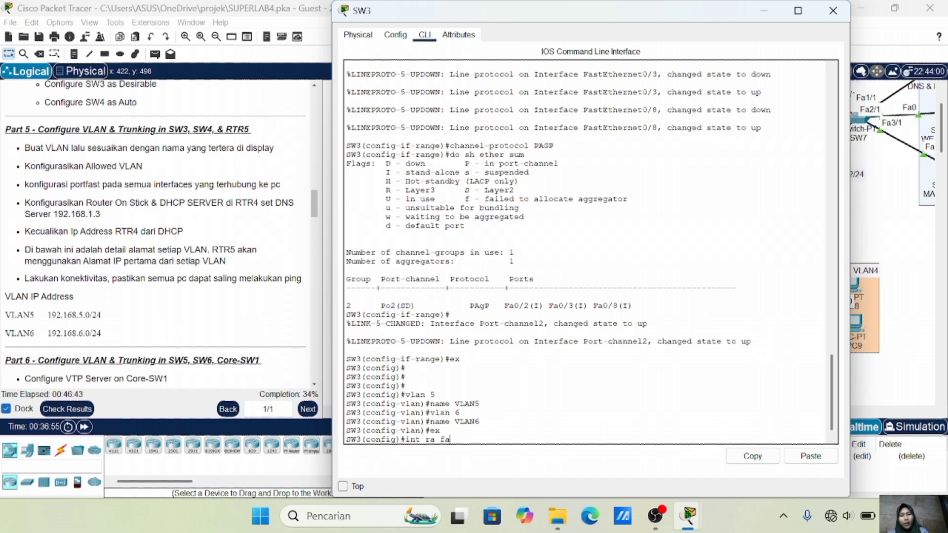
{"action": "type", "text": "0/6-7"}
{"action": "key", "text": "Return"}
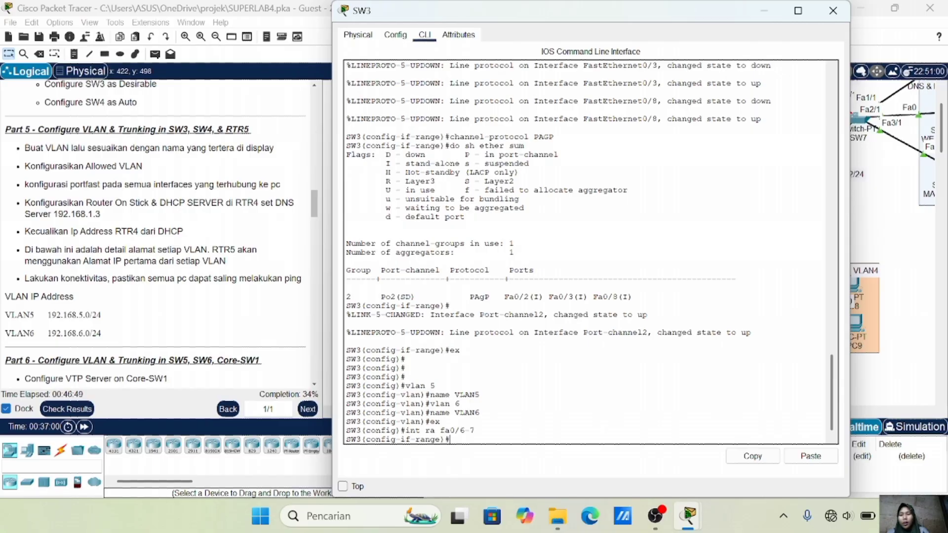
{"action": "type", "text": "sw m a"}
{"action": "key", "text": "Return"}
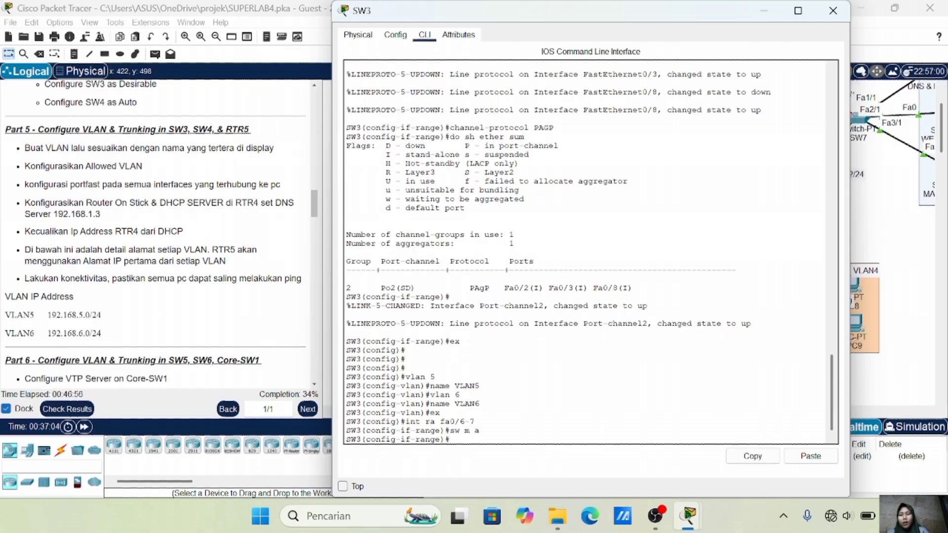
{"action": "type", "text": "sw a vl 5"}
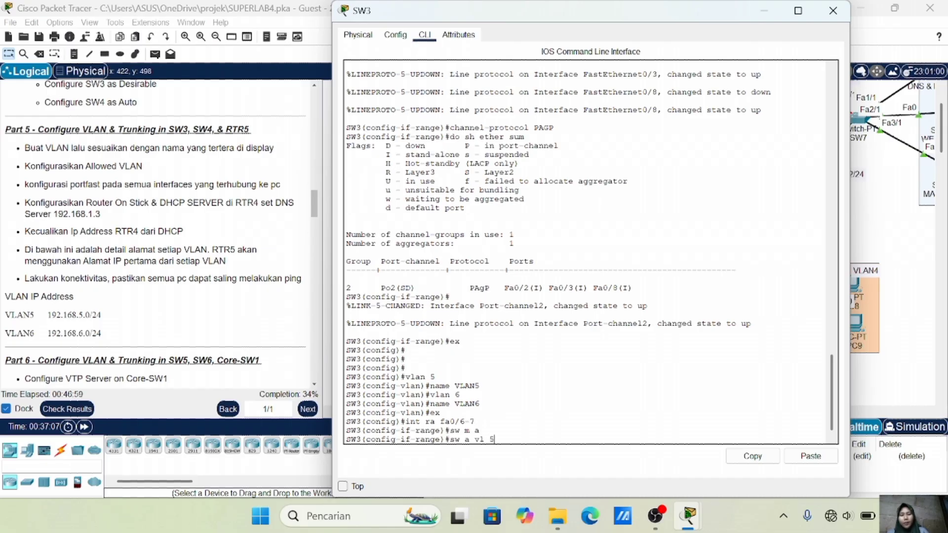
{"action": "key", "text": "Return"}
{"action": "type", "text": "spa"}
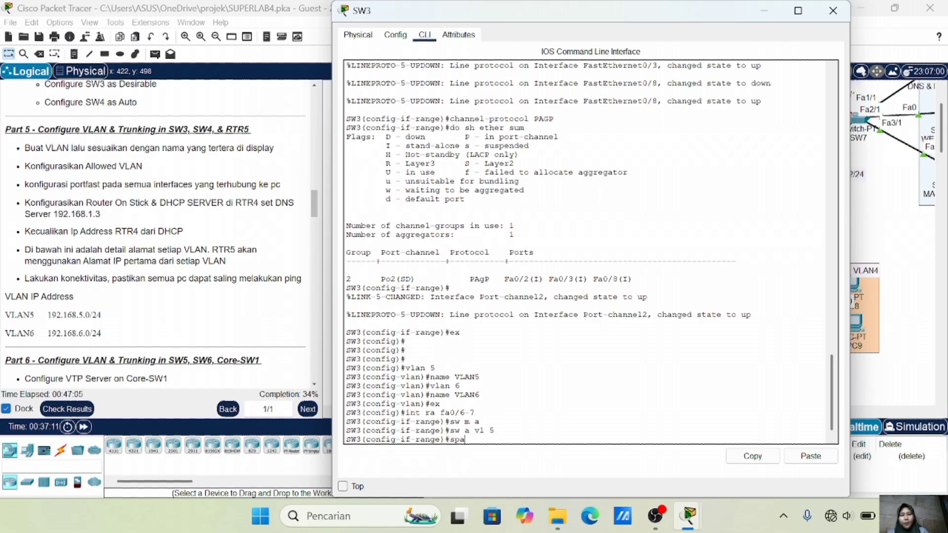
{"action": "type", "text": " po"}
{"action": "key", "text": "Return"}
{"action": "type", "text": "ex"}
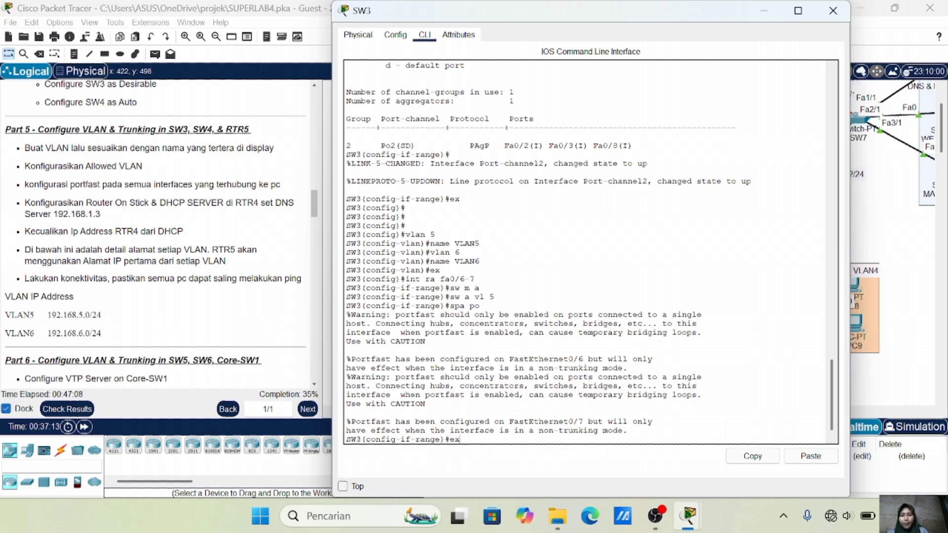
{"action": "key", "text": "Return"}
{"action": "key", "text": "Return"}
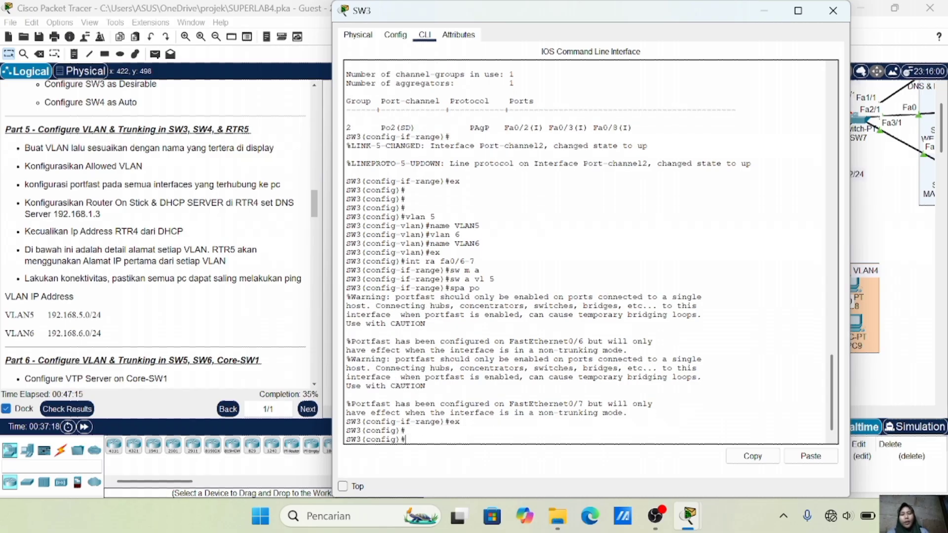
{"action": "left_click", "coordinate": [930, 331]}
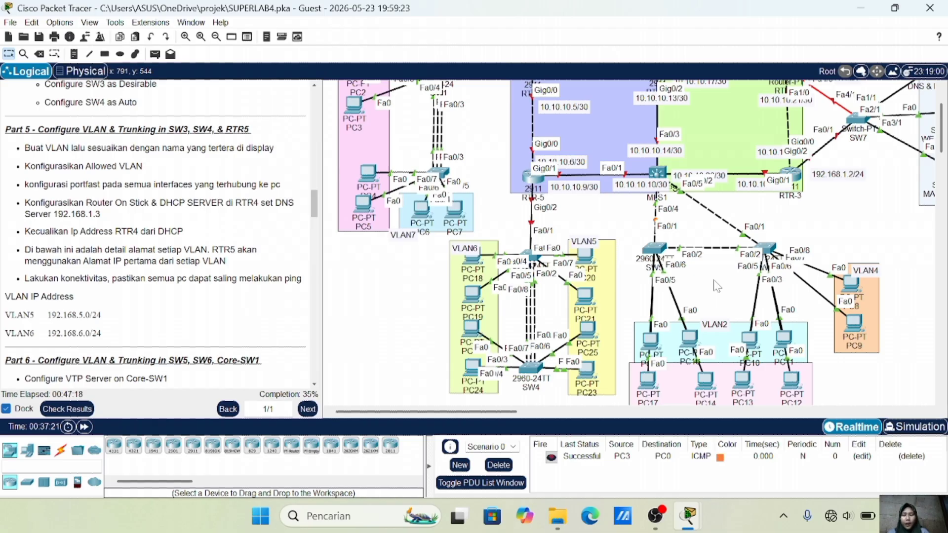
{"action": "left_click", "coordinate": [533, 259]}
Make SW3 ports Fa0/4-5 portfast access ports in VLAN 6
{"action": "type", "text": "int ra fa0/4-5"}
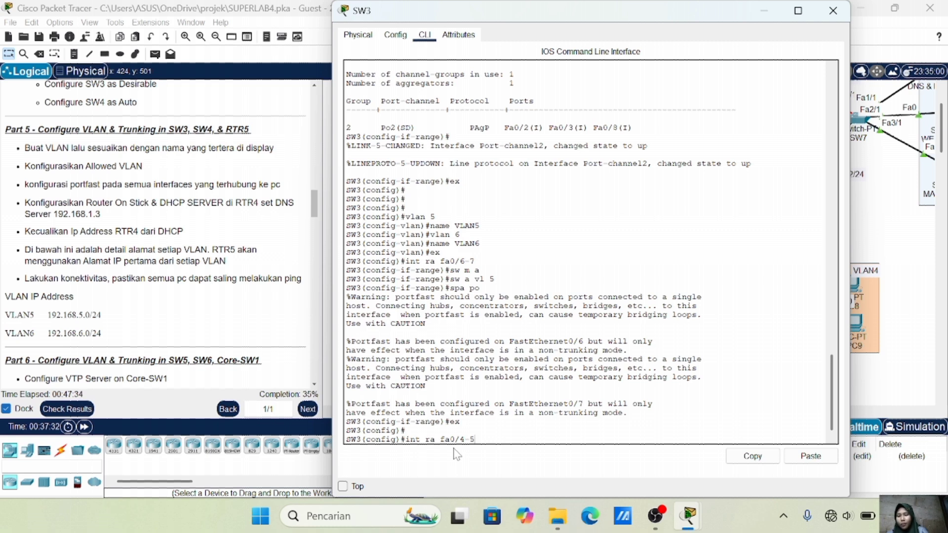
{"action": "key", "text": "Return"}
{"action": "type", "text": "sw m a"}
{"action": "key", "text": "Return"}
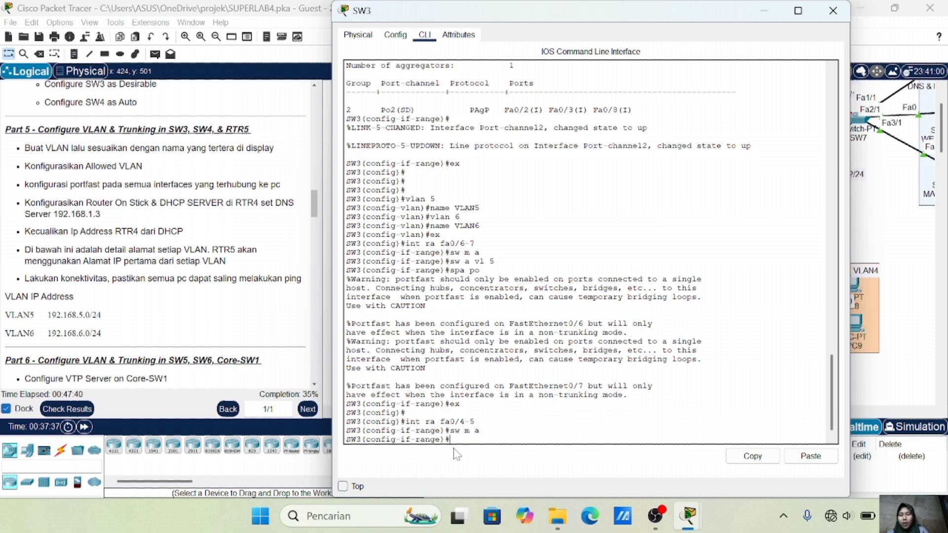
{"action": "type", "text": "sw a vl 6"}
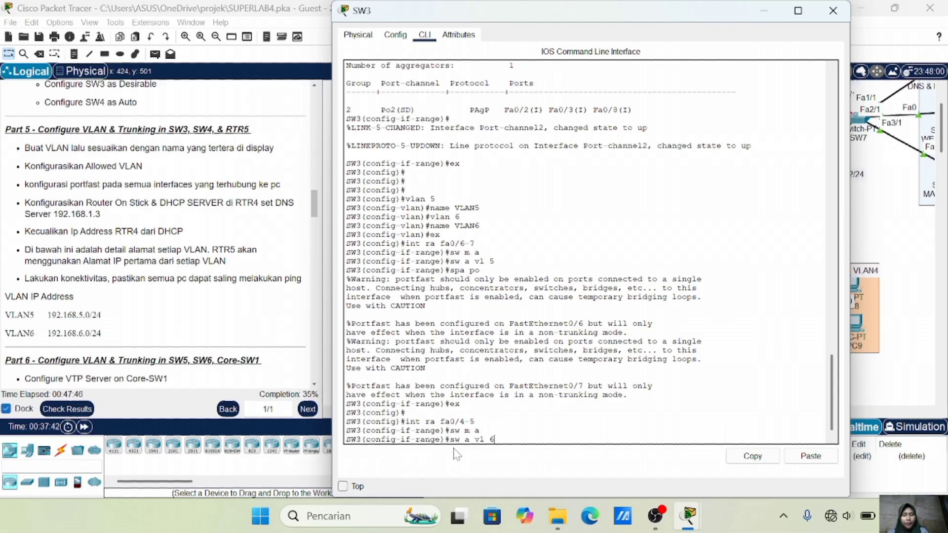
{"action": "key", "text": "Return"}
{"action": "type", "text": "spa"}
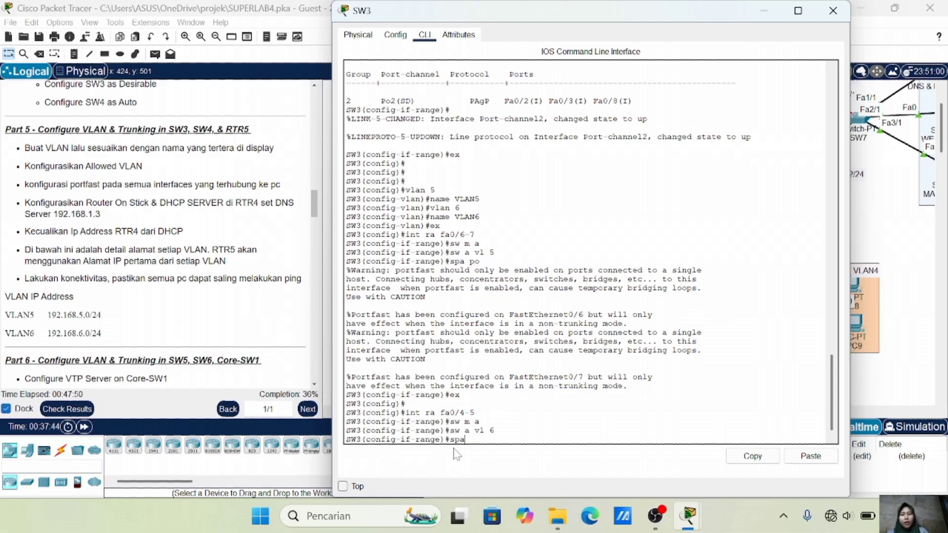
{"action": "type", "text": " po"}
{"action": "key", "text": "Return"}
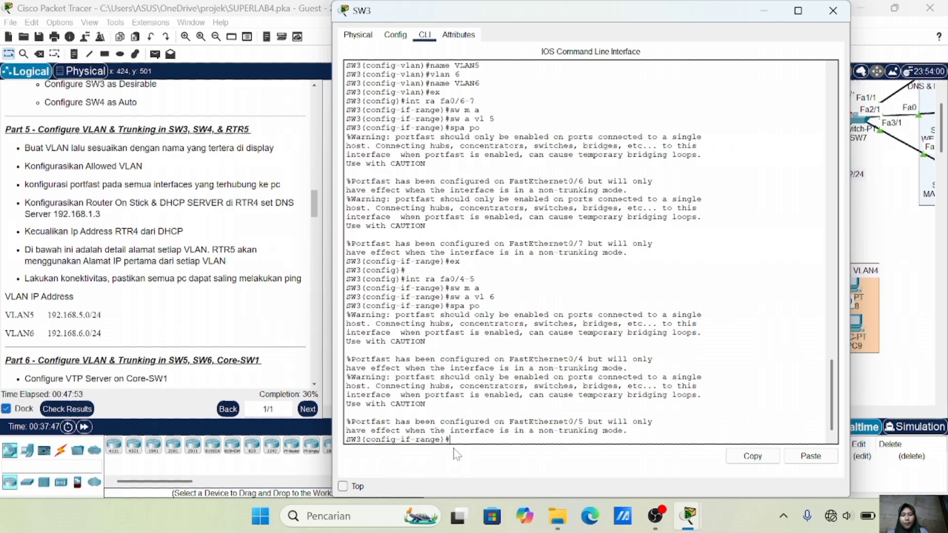
{"action": "type", "text": "ex"}
{"action": "key", "text": "Return"}
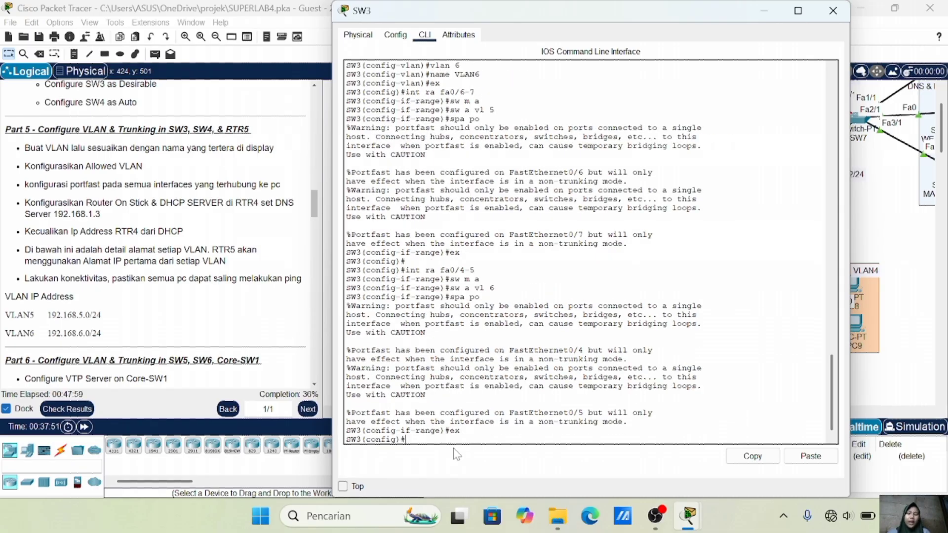
{"action": "left_click", "coordinate": [908, 233]}
{"action": "scroll", "coordinate": [751, 237], "scroll_direction": "up", "scroll_amount": 2}
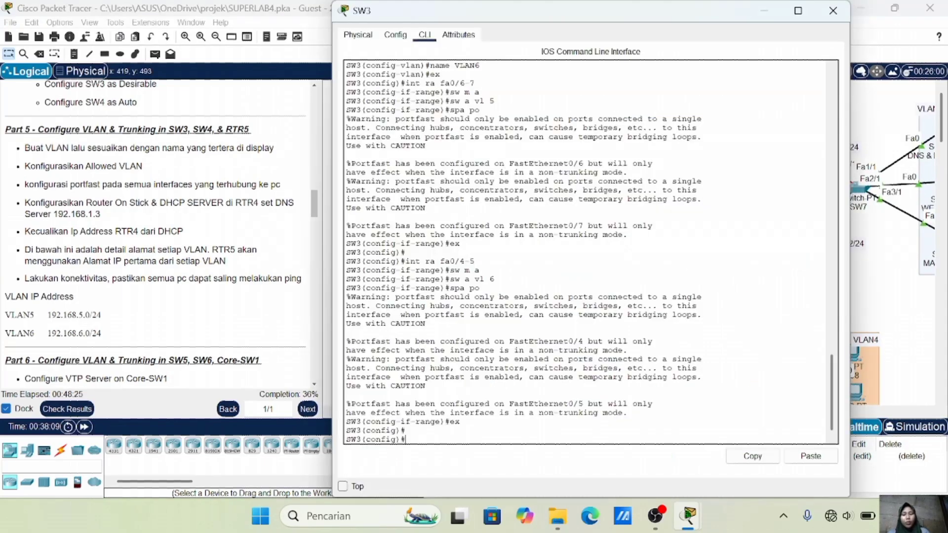
Make SW3's Fa0/1 a trunk allowing only VLANs 5-6
{"action": "left_click", "coordinate": [901, 294]}
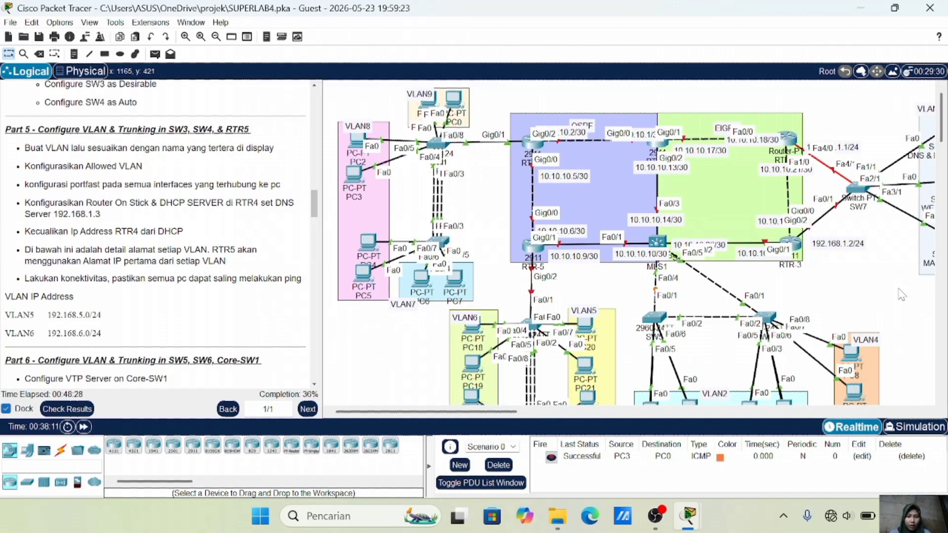
{"action": "type", "text": "fa0/1"}
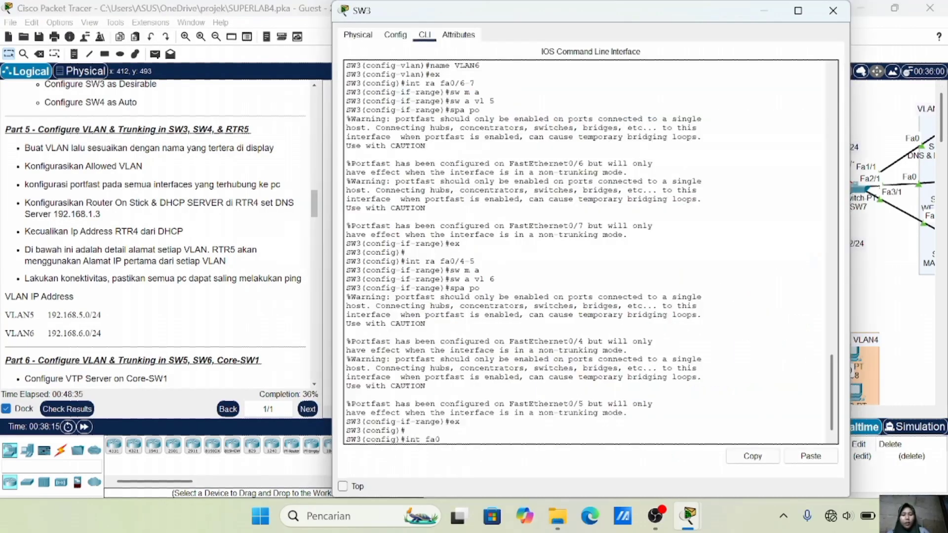
{"action": "key", "text": "Return"}
{"action": "type", "text": "sw m t"}
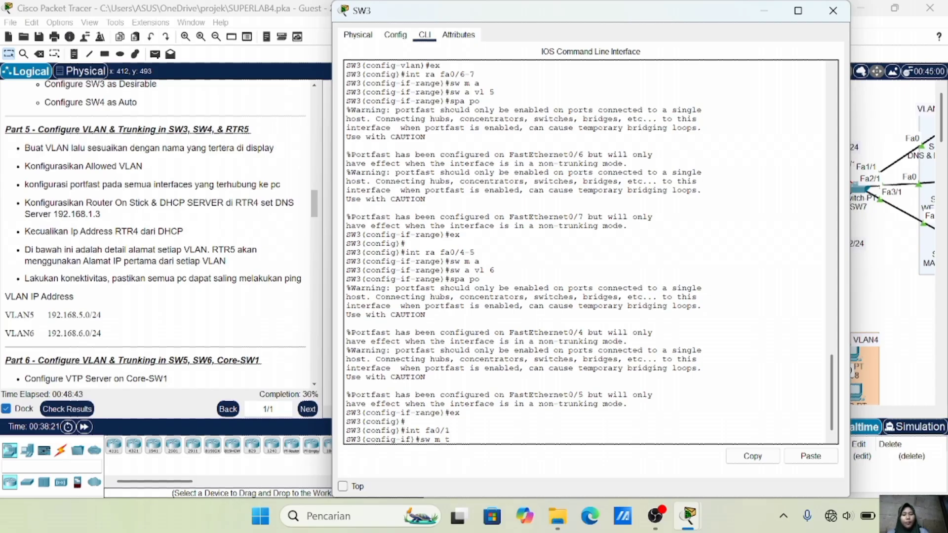
{"action": "key", "text": "Return"}
{"action": "type", "text": "sw t all v"}
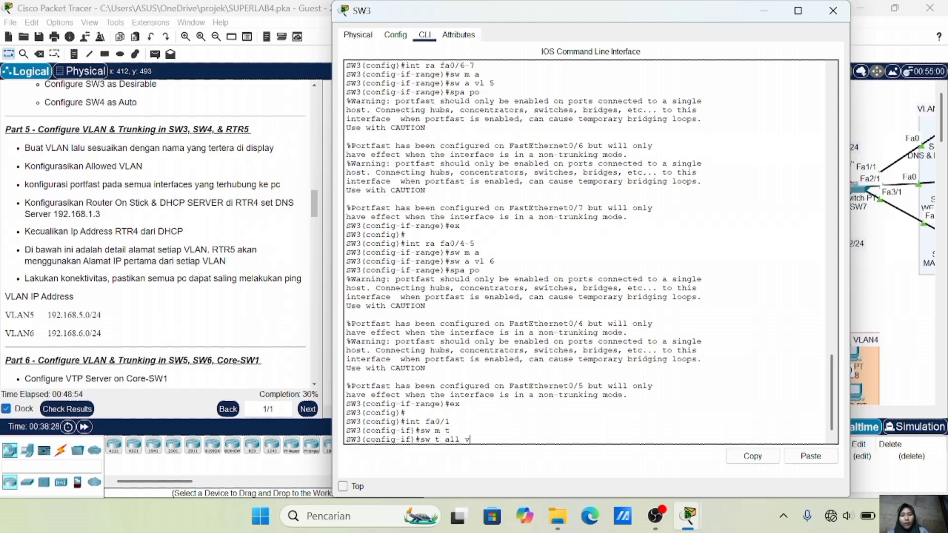
{"action": "type", "text": "l 5-6"}
{"action": "key", "text": "Return"}
{"action": "type", "text": "ex"}
{"action": "key", "text": "Return"}
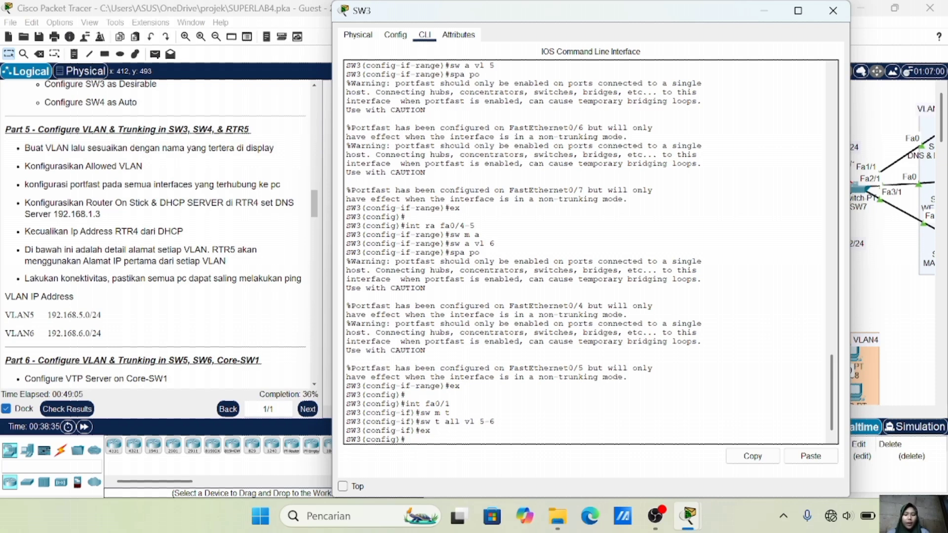
Make SW3's Port-channel 2 a trunk allowing only VLANs 5-6
{"action": "type", "text": "int po2"}
{"action": "key", "text": "Return"}
{"action": "type", "text": "sw m t"}
{"action": "key", "text": "Return"}
{"action": "type", "text": "sw"}
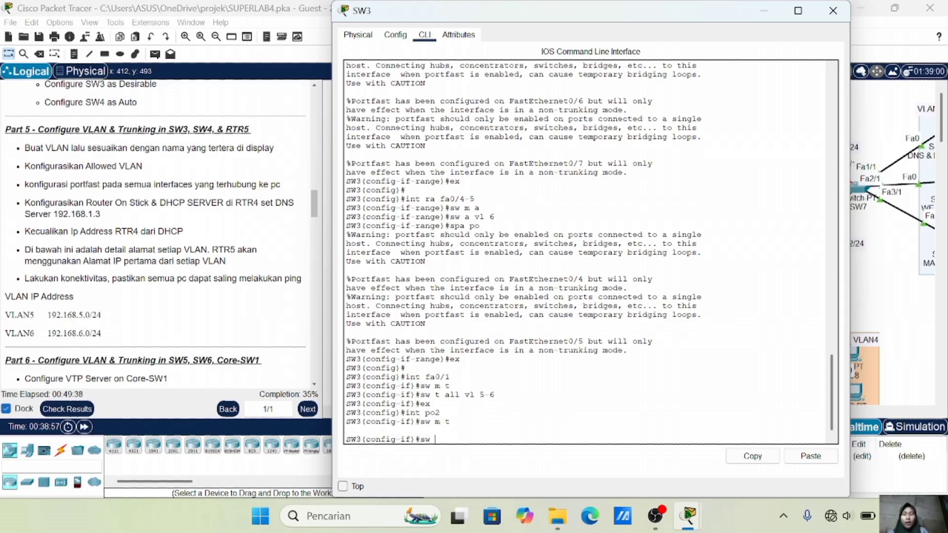
{"action": "type", "text": " t all vl"}
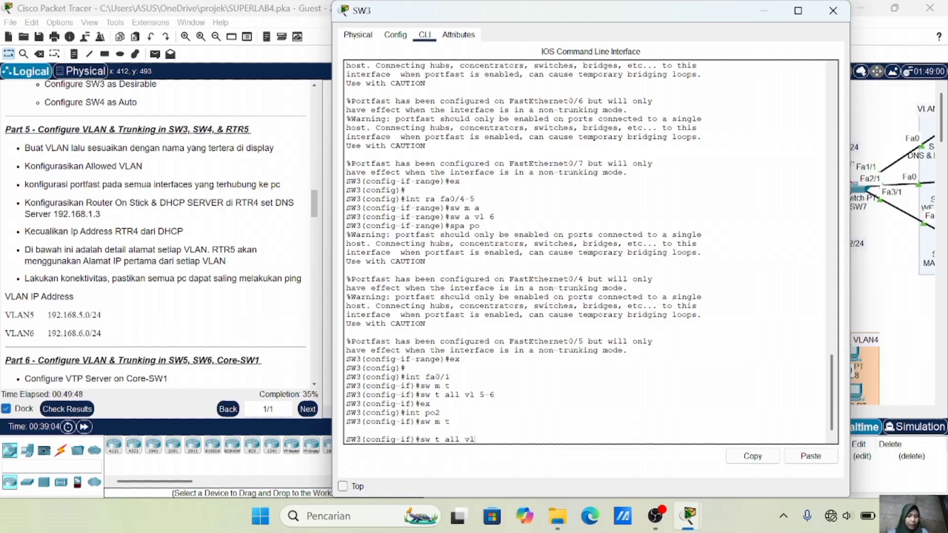
{"action": "type", "text": "5"}
{"action": "type", "text": " 5-6"}
{"action": "key", "text": "Return"}
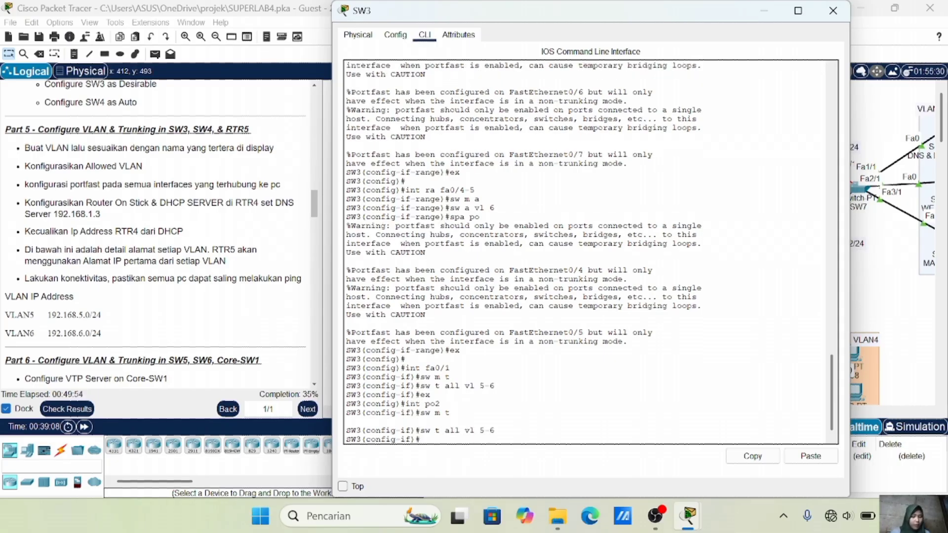
{"action": "type", "text": "ex"}
{"action": "key", "text": "Return"}
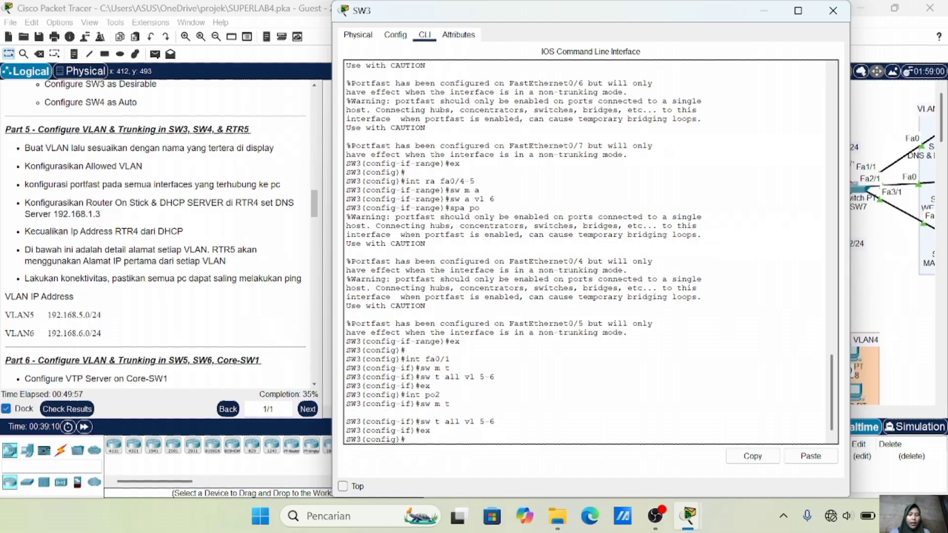
{"action": "left_click", "coordinate": [902, 284]}
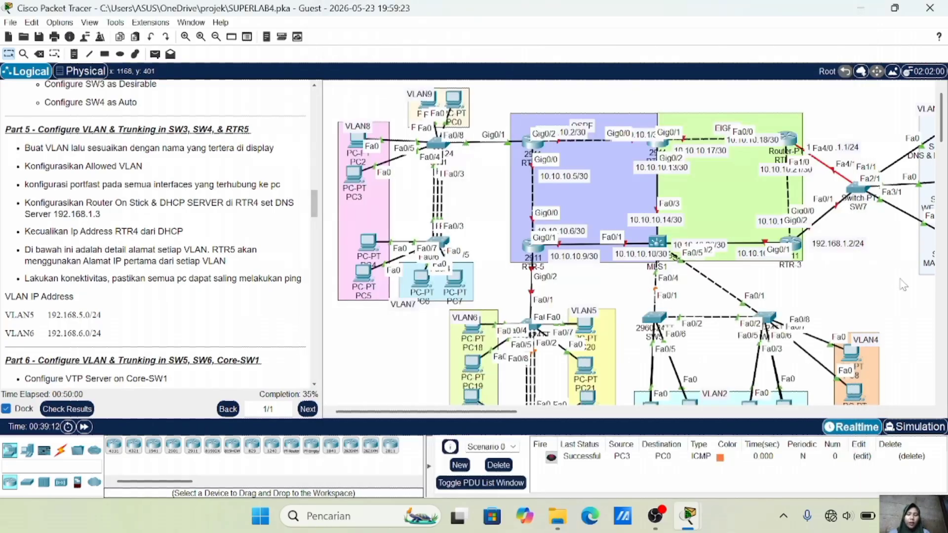
Create VLAN 5 named VLAN5 and VLAN 6 named VLAN6 on SW4
{"action": "scroll", "coordinate": [821, 178], "scroll_direction": "down", "scroll_amount": 3}
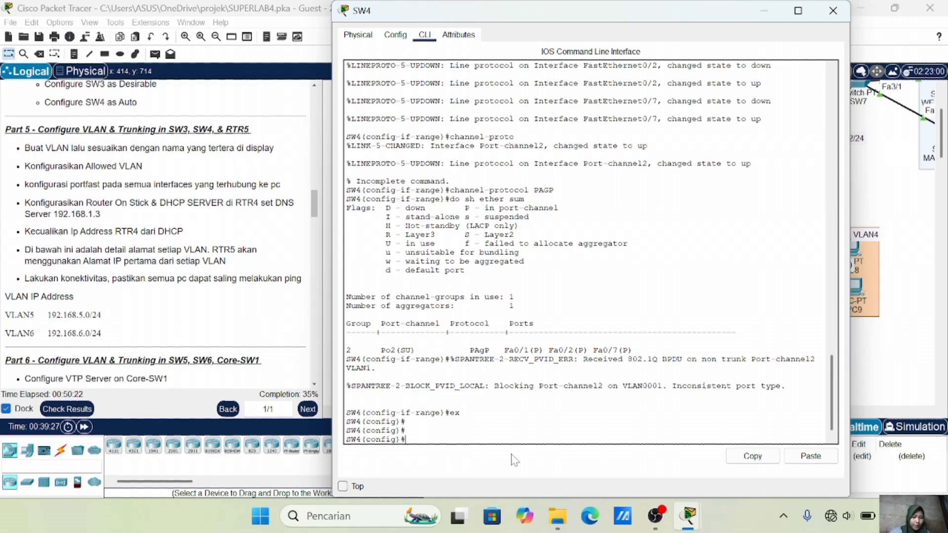
{"action": "type", "text": "vlan 5"}
{"action": "key", "text": "Return"}
{"action": "type", "text": "name VLAN5"}
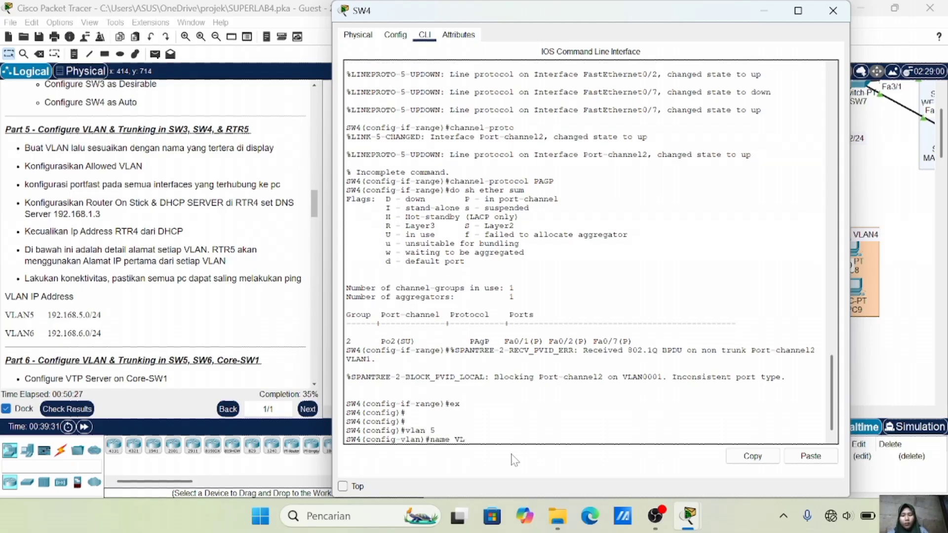
{"action": "key", "text": "Return"}
{"action": "type", "text": "vlan 6"}
{"action": "key", "text": "Return"}
{"action": "type", "text": "name VLAN6"}
{"action": "key", "text": "Return"}
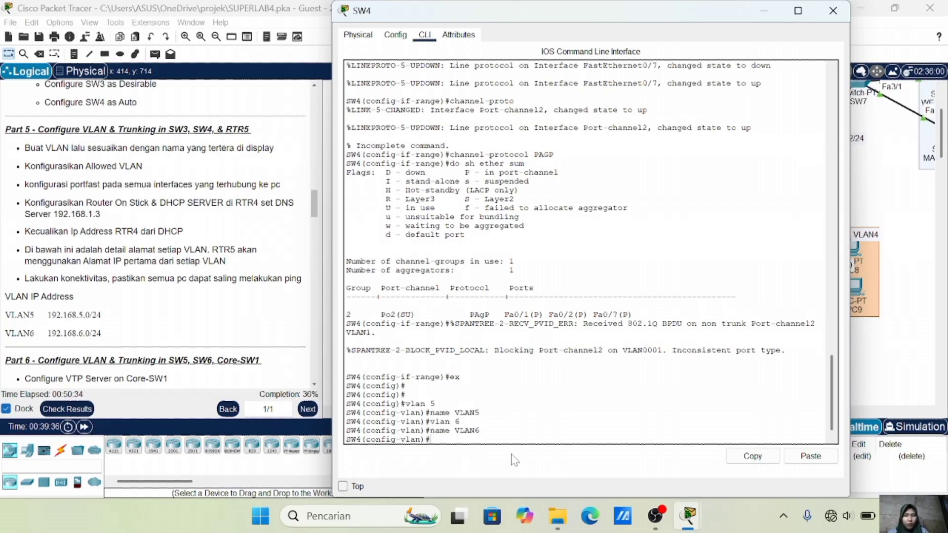
{"action": "type", "text": "ex"}
{"action": "key", "text": "Return"}
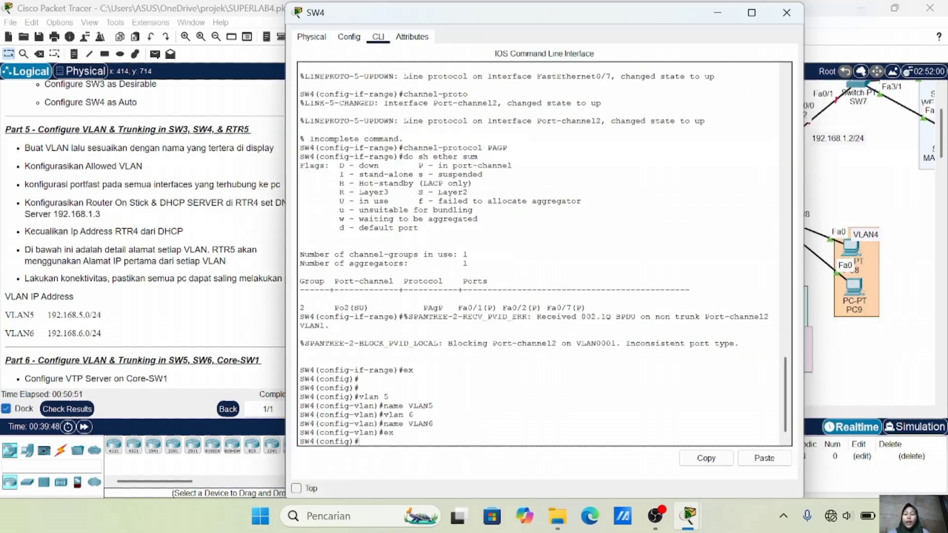
Return to the topology and reopen SW4's CLI
{"action": "left_click", "coordinate": [805, 302]}
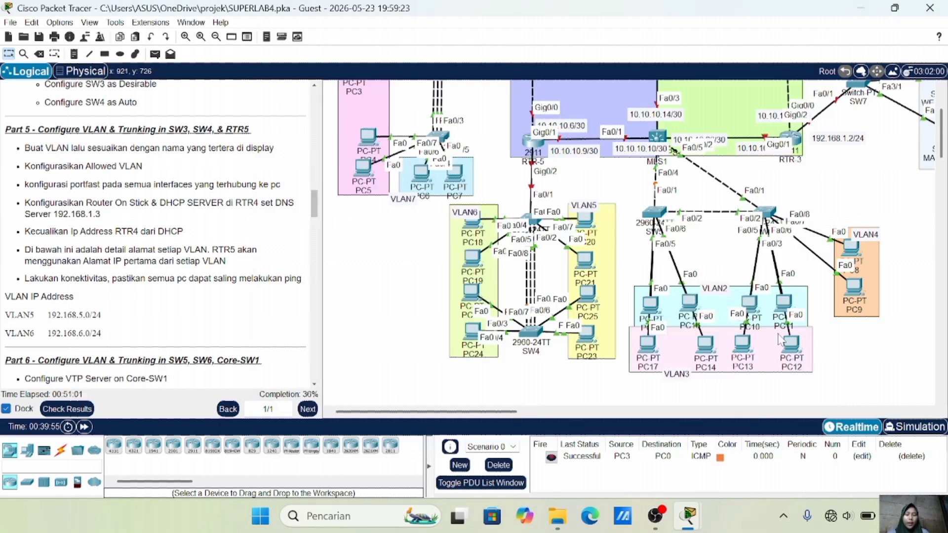
{"action": "mouse_move", "coordinate": [595, 334]}
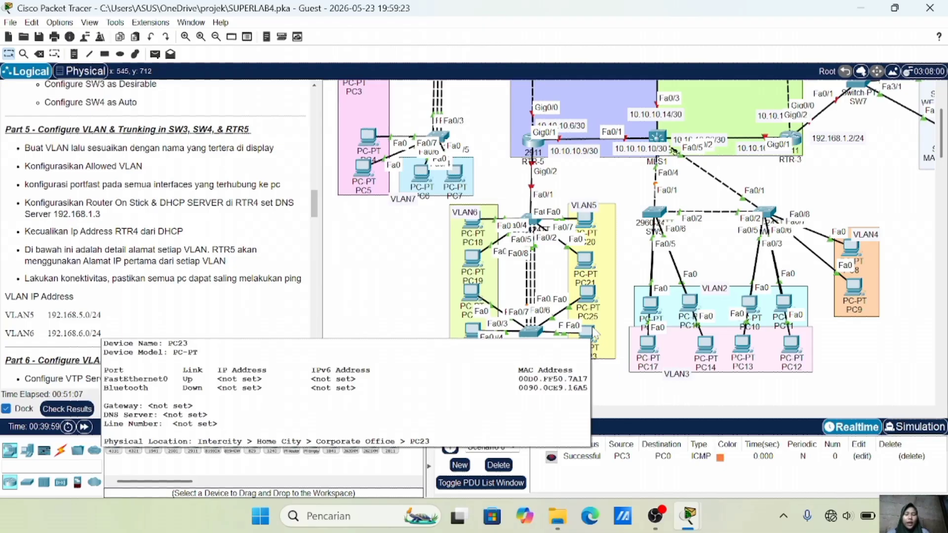
{"action": "left_click", "coordinate": [537, 330]}
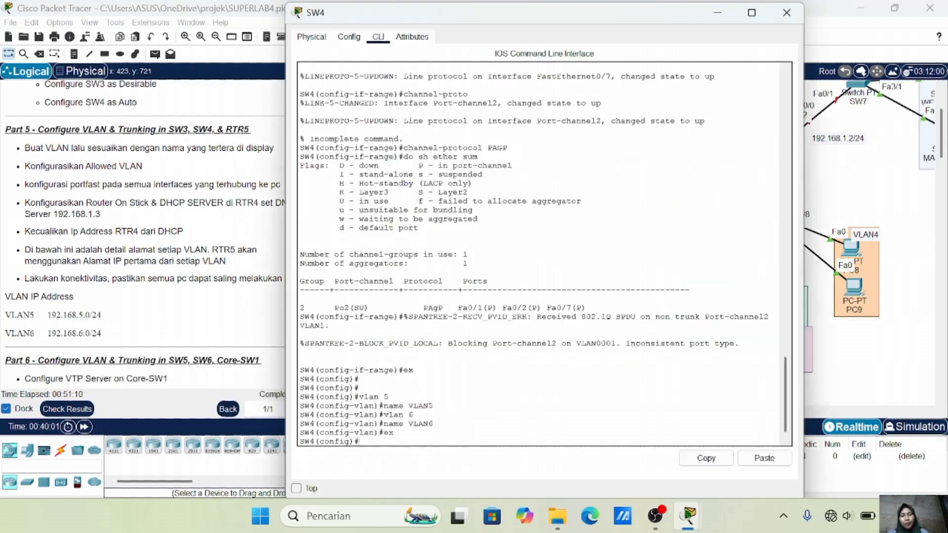
Make SW4 ports Fa0/5-6 PortFast access ports in VLAN 5
{"action": "key", "text": "Return"}
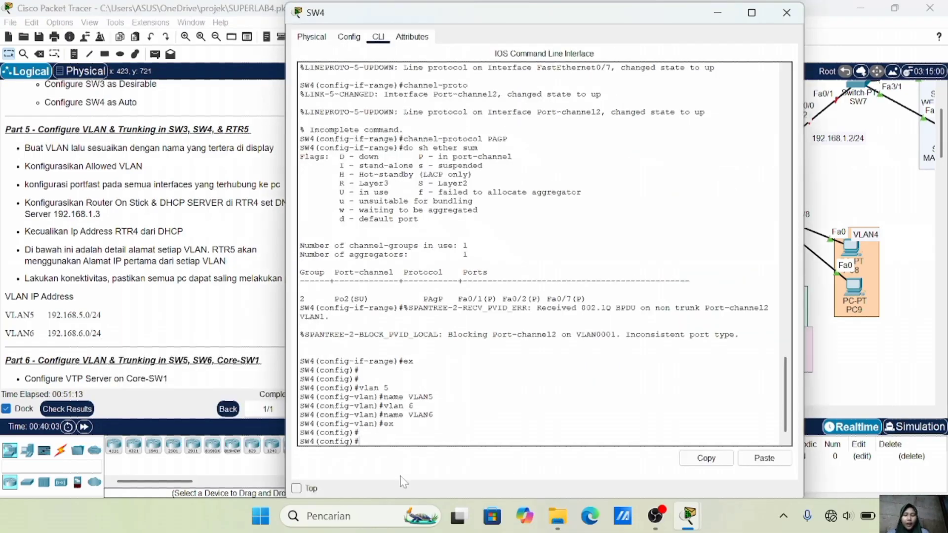
{"action": "type", "text": "int ra"}
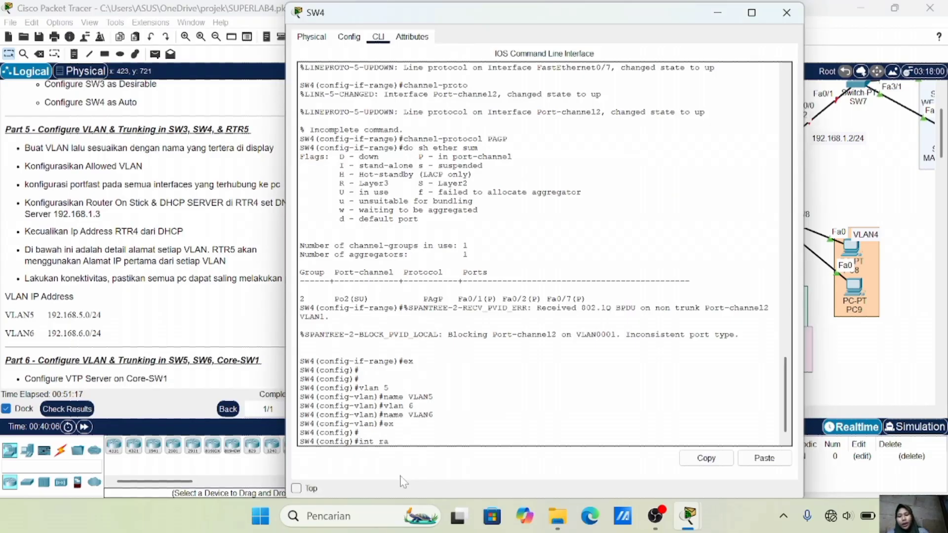
{"action": "type", "text": " fa0"}
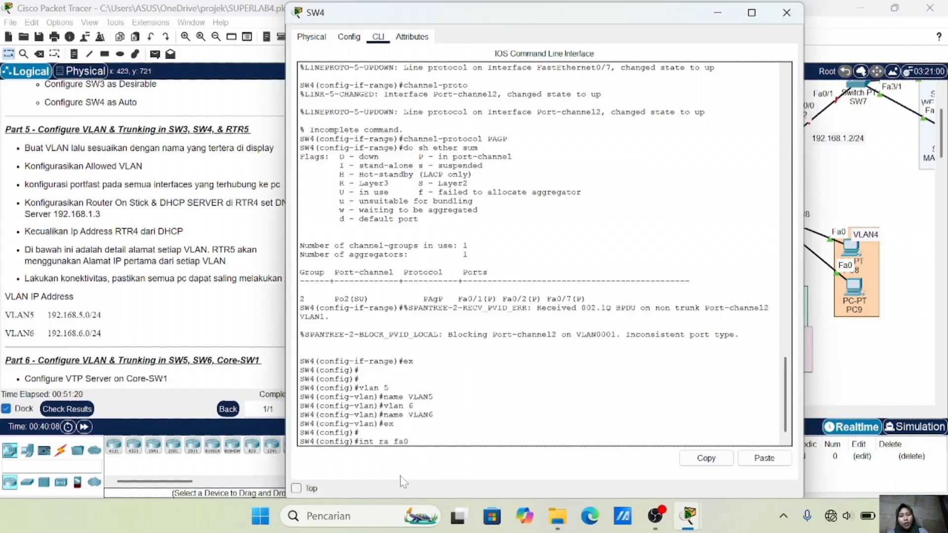
{"action": "type", "text": "/5-6"}
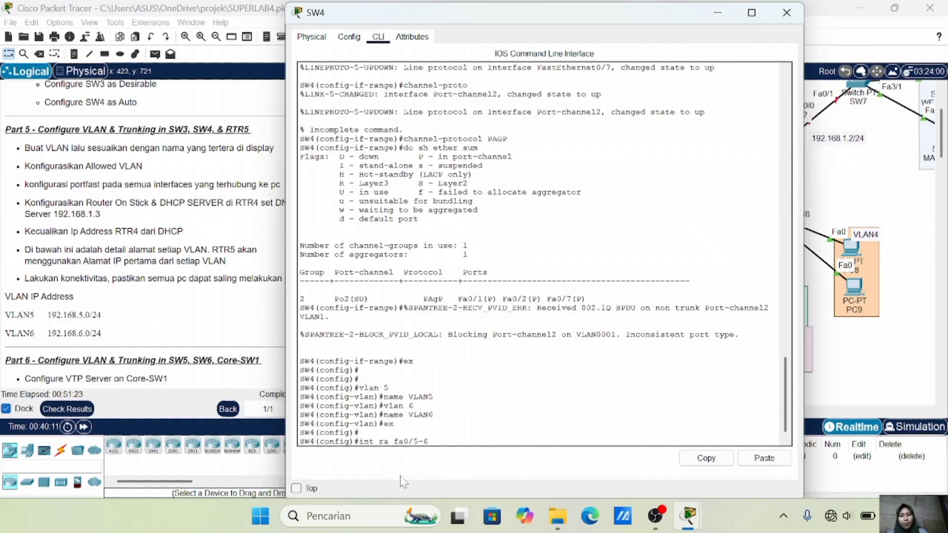
{"action": "key", "text": "Return"}
{"action": "type", "text": "sw m a"}
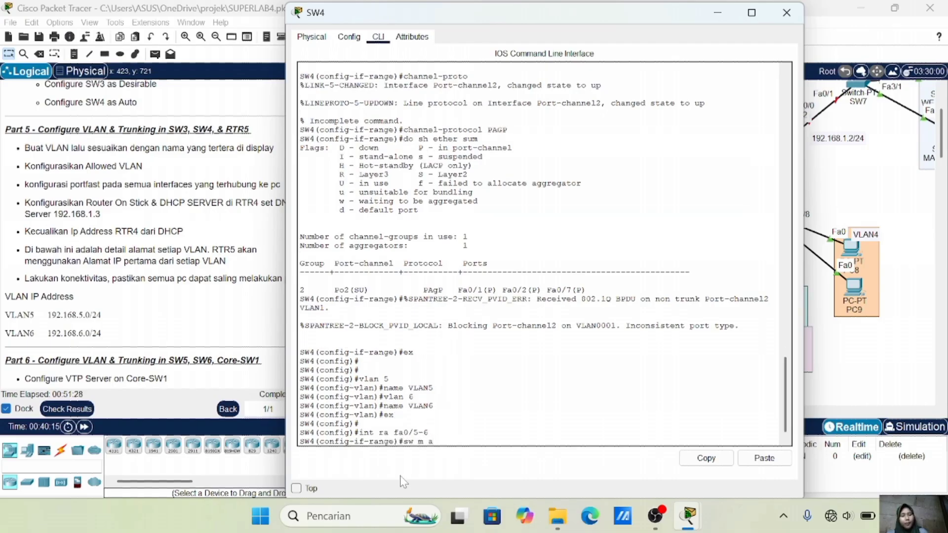
{"action": "key", "text": "Return"}
{"action": "type", "text": "sw m"}
{"action": "key", "text": "BackSpace"}
{"action": "type", "text": "a vl"}
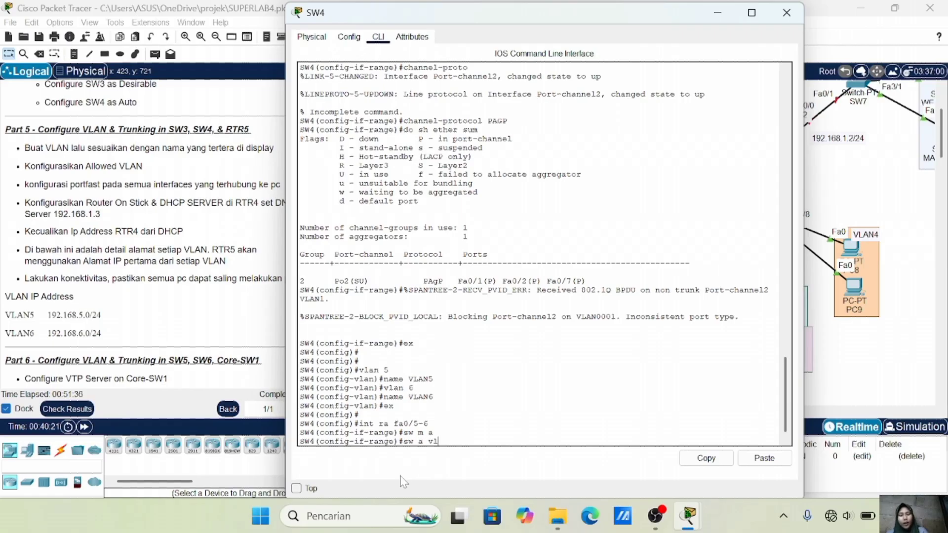
{"action": "type", "text": " 5"}
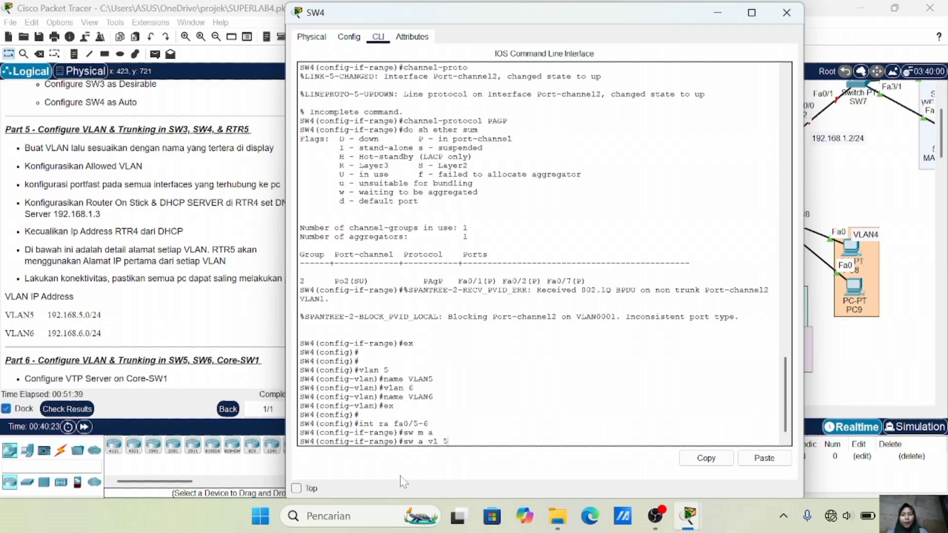
{"action": "key", "text": "Return"}
{"action": "type", "text": "s"}
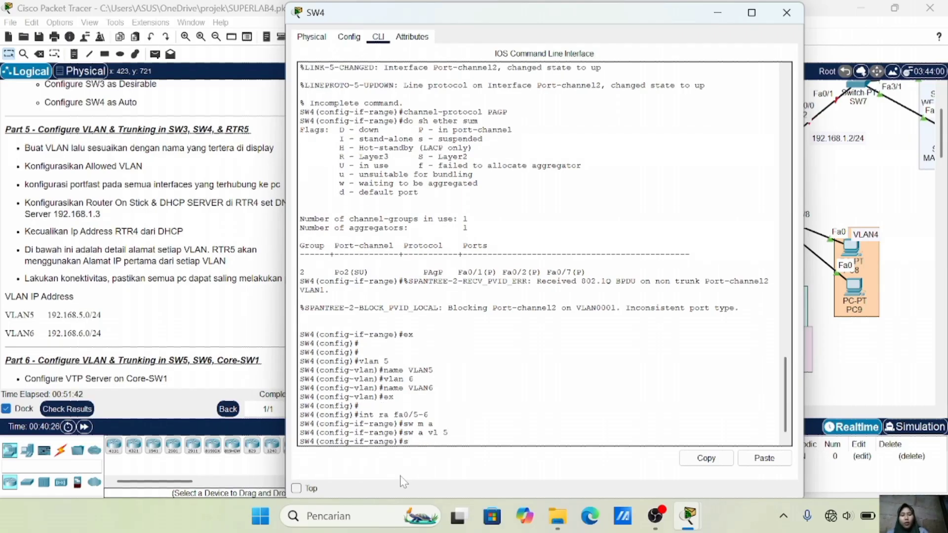
{"action": "type", "text": "pa po"}
{"action": "key", "text": "Return"}
{"action": "type", "text": "ex"}
{"action": "key", "text": "Return"}
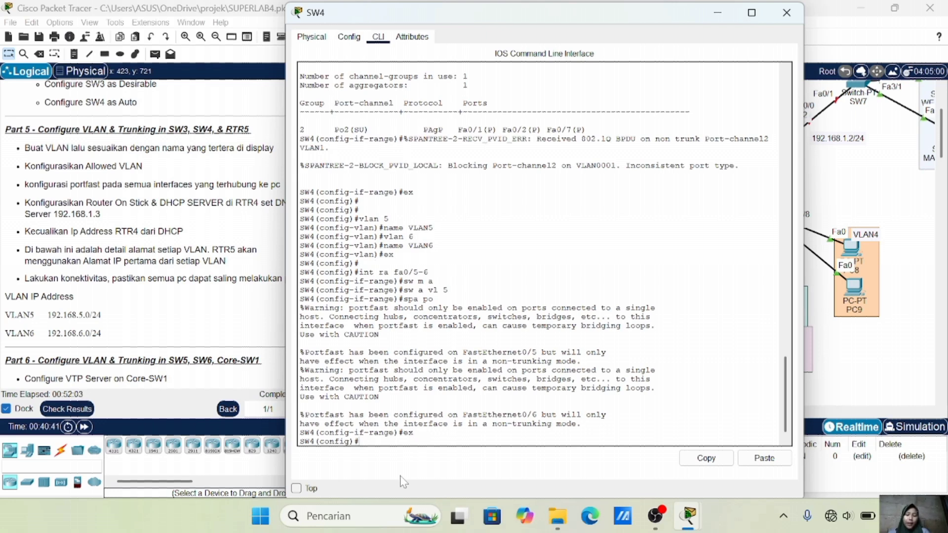
Make SW4 ports Fa0/3-4 PortFast access ports in VLAN 6
{"action": "type", "text": "int ra fa0/30"}
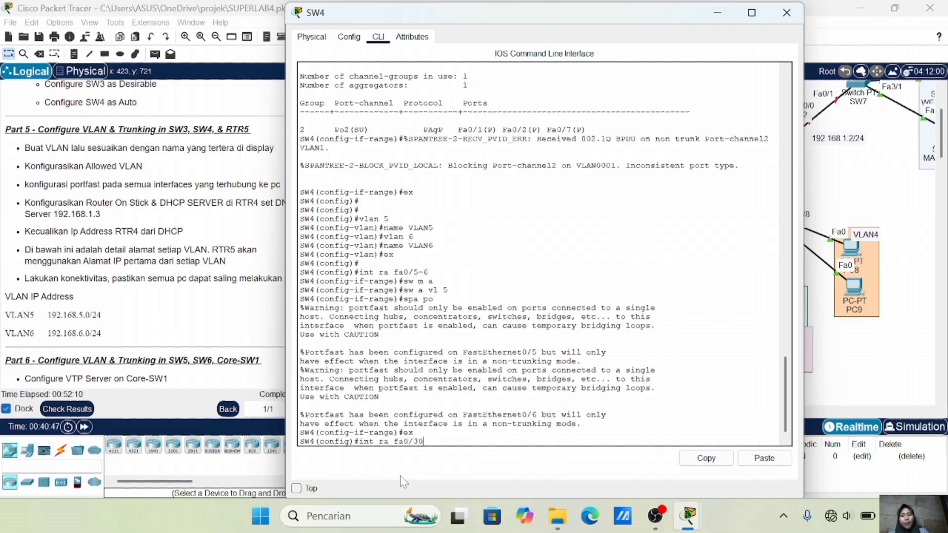
{"action": "key", "text": "BackSpace"}
{"action": "type", "text": "-"}
{"action": "type", "text": "54"}
{"action": "key", "text": "Return"}
{"action": "type", "text": "sw"}
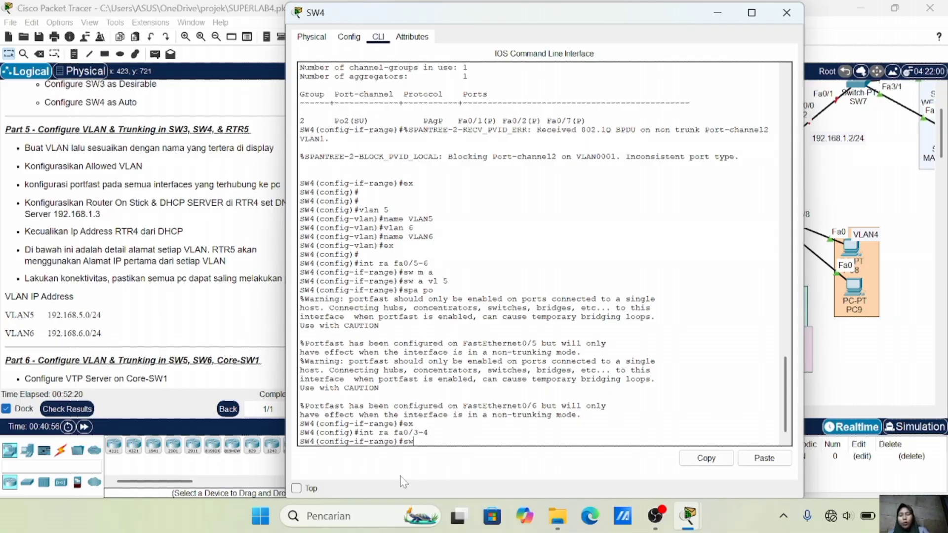
{"action": "type", "text": " m a"}
{"action": "key", "text": "Return"}
{"action": "type", "text": "sw a vl 6"}
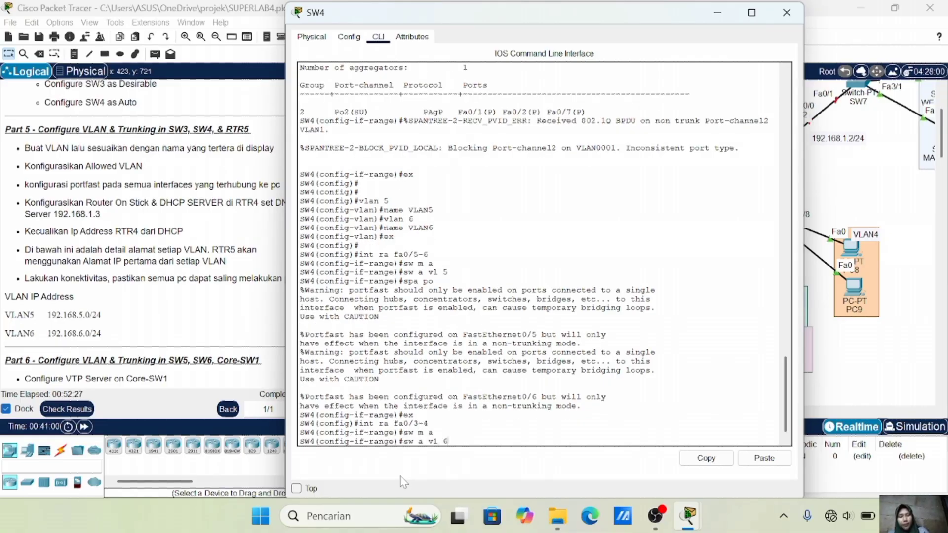
{"action": "key", "text": "Return"}
{"action": "type", "text": "spa po"}
{"action": "key", "text": "Return"}
{"action": "type", "text": "ex"}
{"action": "key", "text": "Return"}
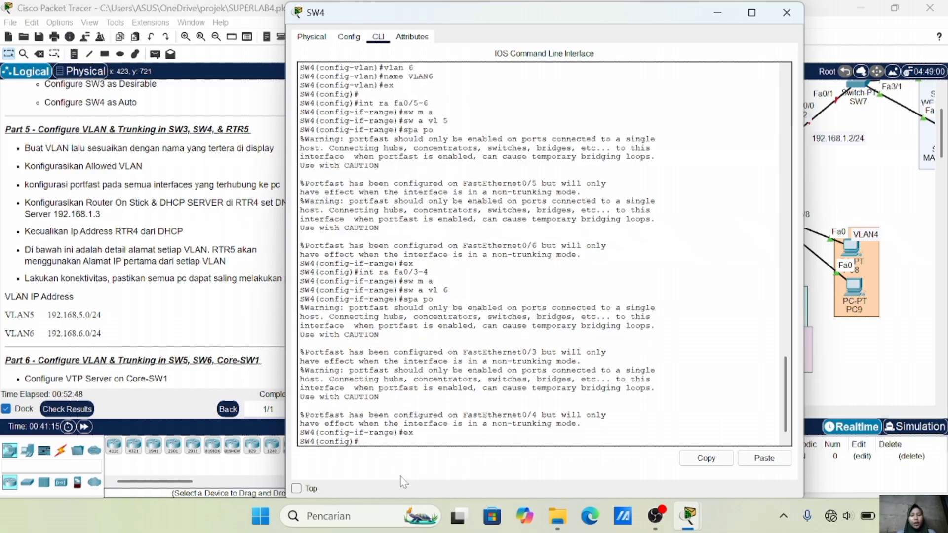
Trunk SW4's Port-channel 2 allowing only VLANs 5-6, then close the SW4 window
{"action": "type", "text": "int po2"}
{"action": "key", "text": "Return"}
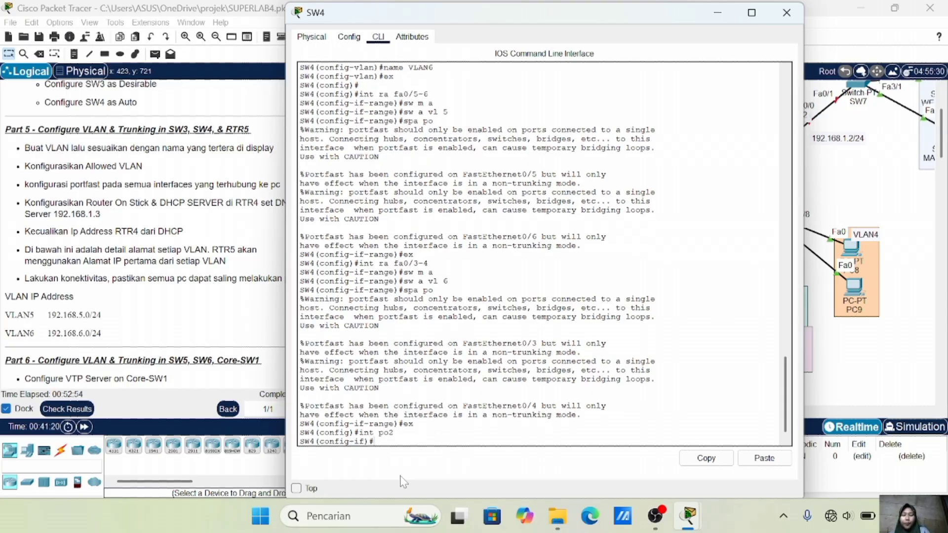
{"action": "type", "text": "sw m t"}
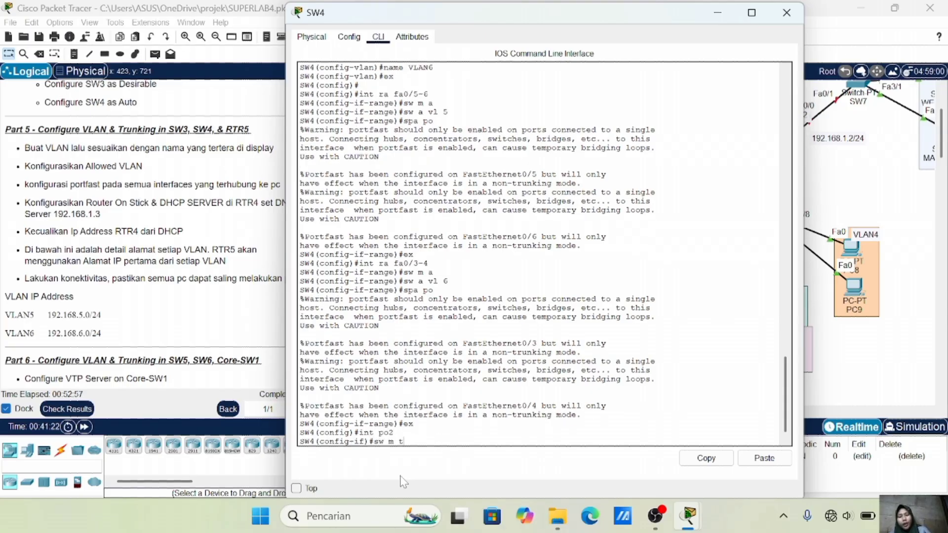
{"action": "key", "text": "Return"}
{"action": "key", "text": "Return"}
{"action": "type", "text": "sw t all vl 5-"}
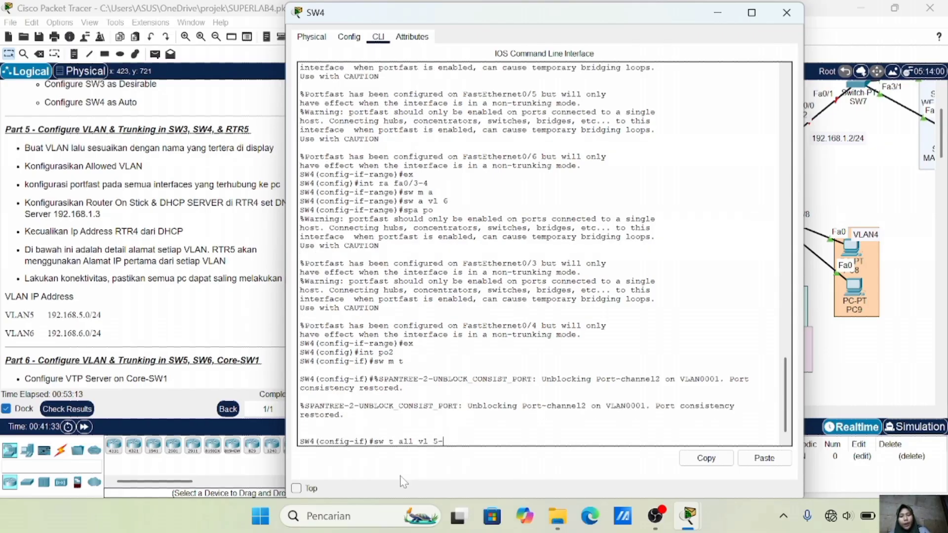
{"action": "type", "text": "6"}
{"action": "key", "text": "Return"}
{"action": "type", "text": "ex"}
{"action": "key", "text": "Return"}
{"action": "left_click", "coordinate": [786, 13]}
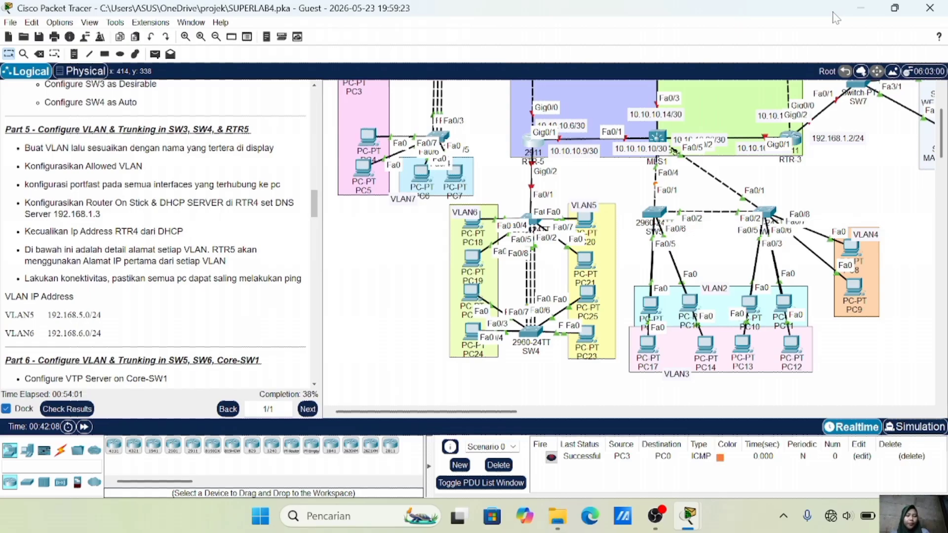
Bring RTR-5's Gig0/2 interface up with no shutdown
{"action": "key", "text": "alt+Tab"}
{"action": "type", "text": "int"}
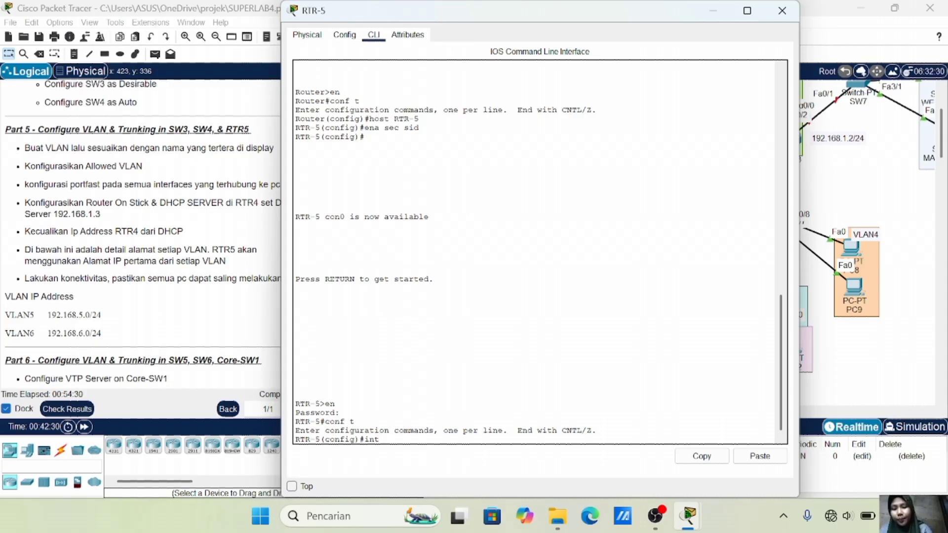
{"action": "type", "text": " gig"}
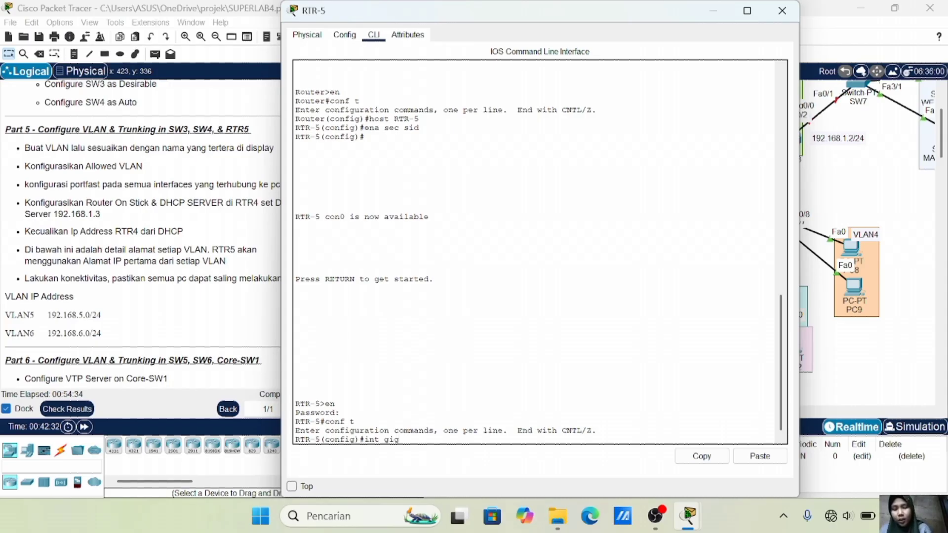
{"action": "type", "text": "0/2"}
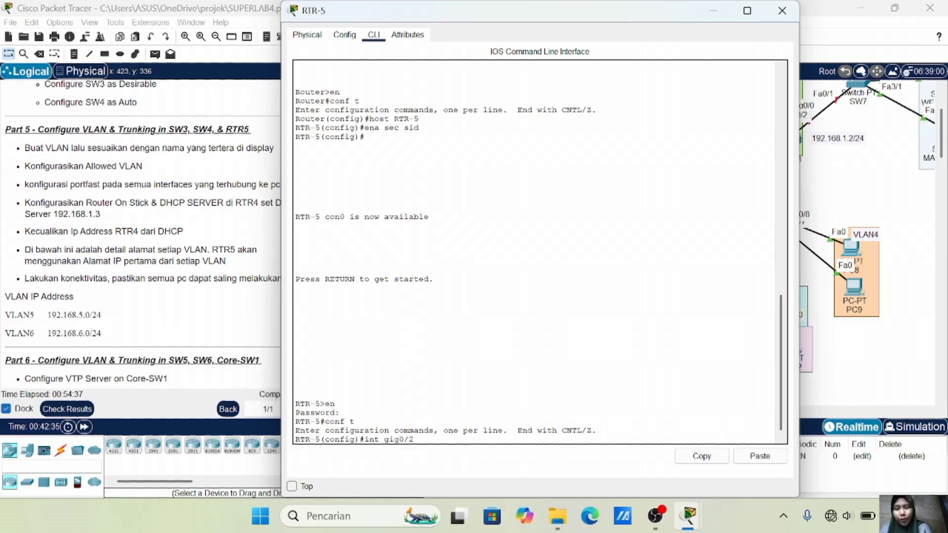
{"action": "key", "text": "Return"}
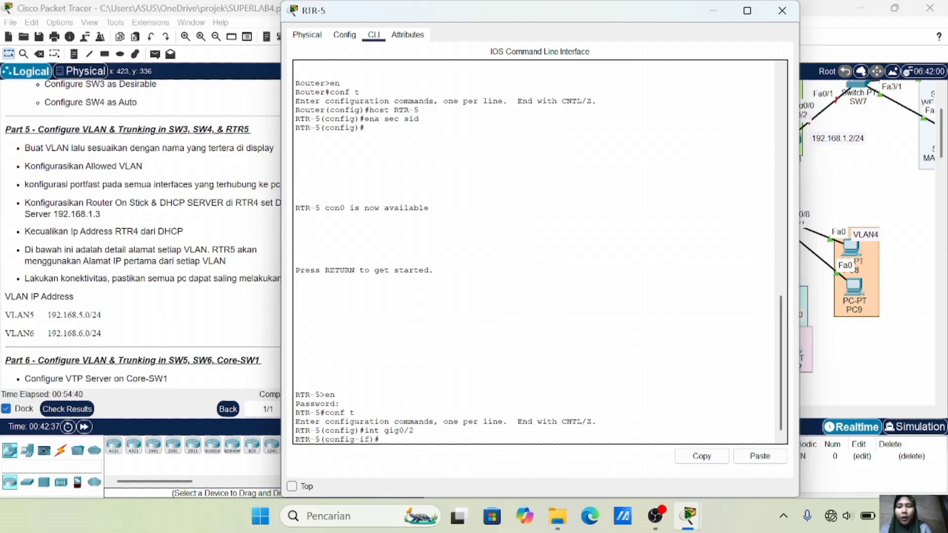
{"action": "type", "text": "no sh"}
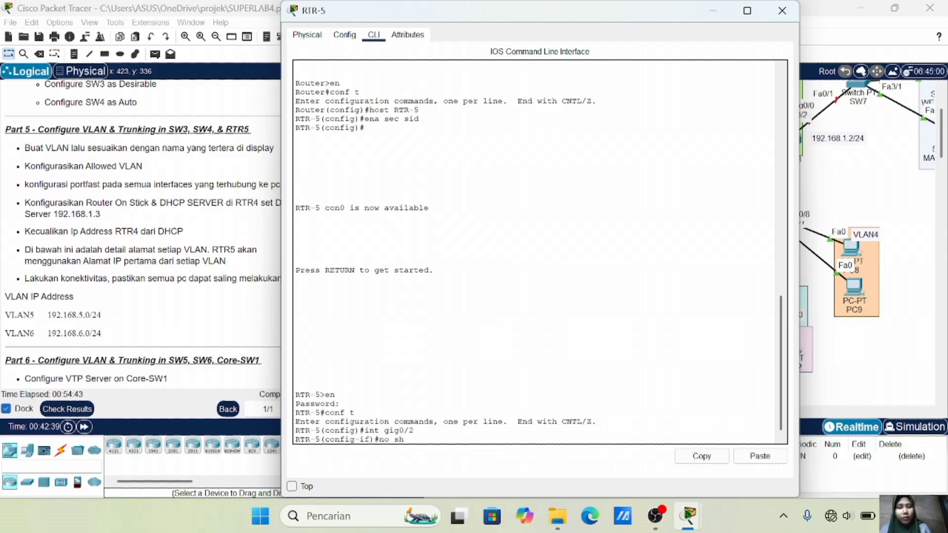
{"action": "key", "text": "Return"}
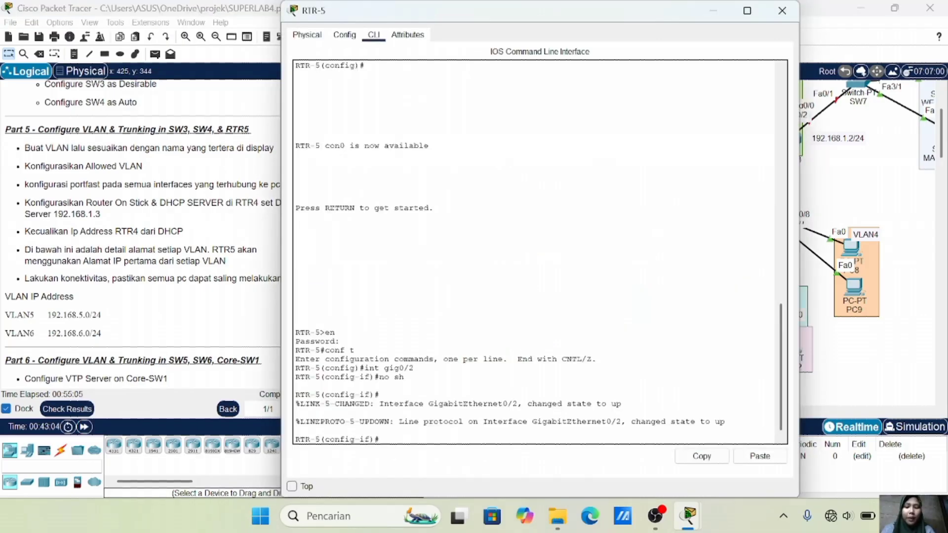
Create subinterface Gig0/2.5 with dot1Q VLAN 5 and address 192.168.5.1 255.255.255.0
{"action": "type", "text": "int gig0/2"}
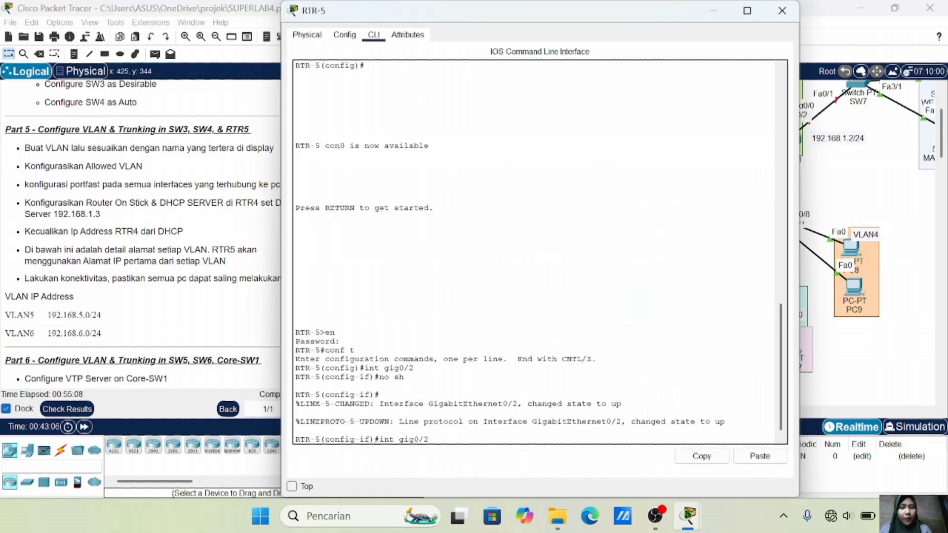
{"action": "type", "text": ".5"}
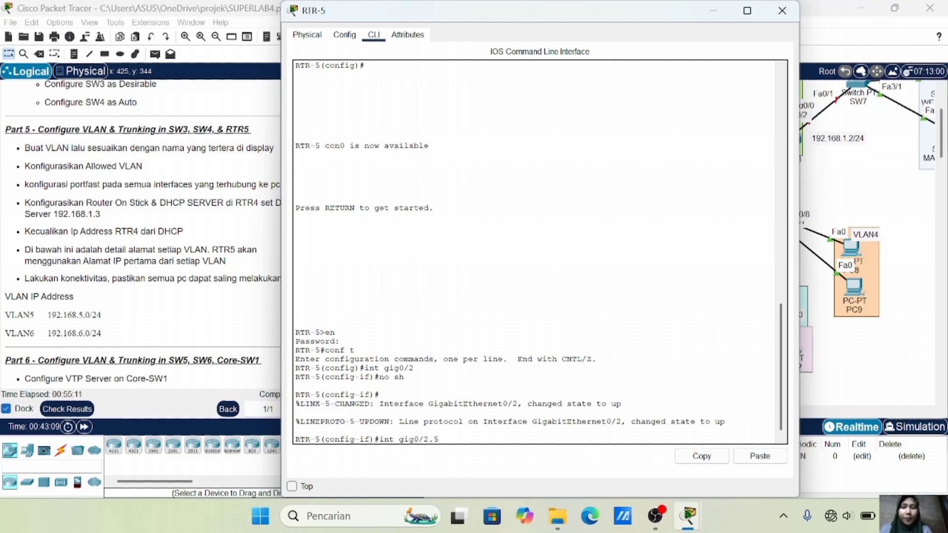
{"action": "key", "text": "Return"}
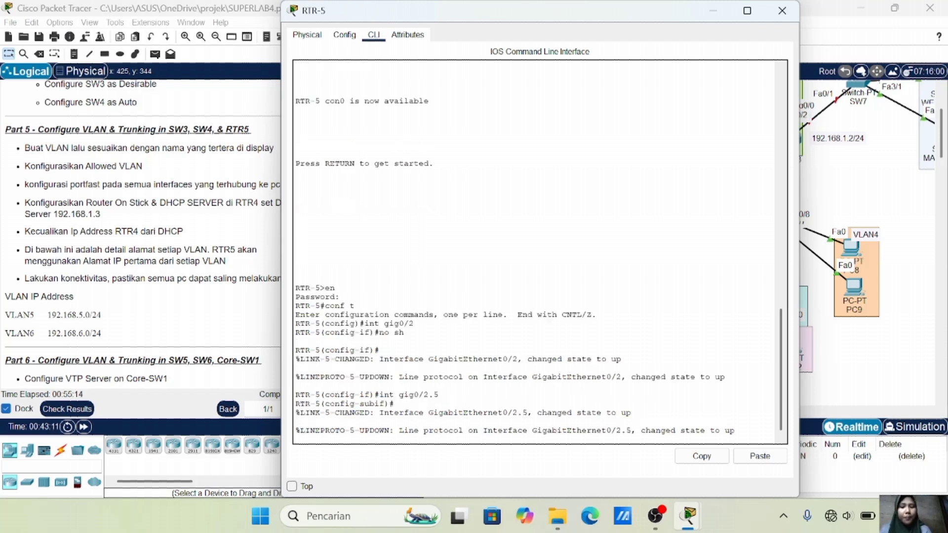
{"action": "key", "text": "Return"}
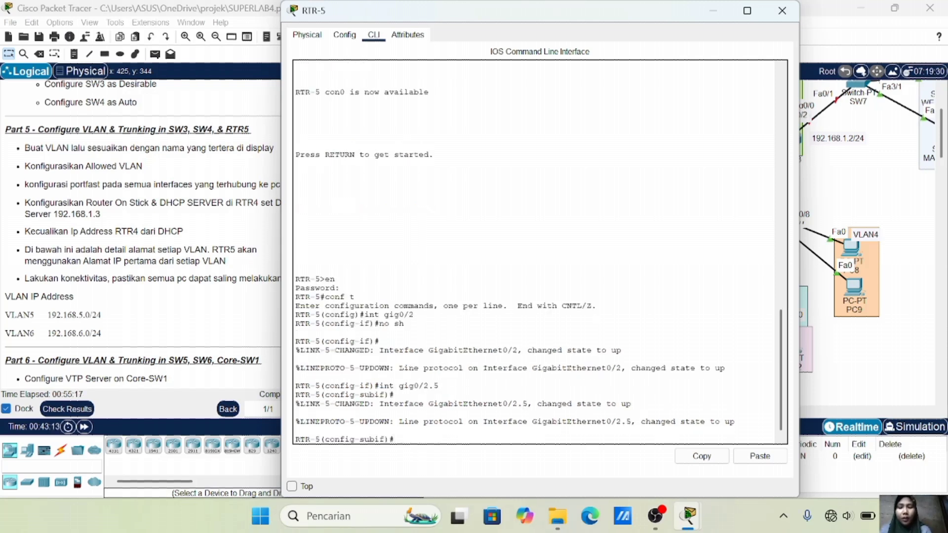
{"action": "type", "text": "enc do 5"}
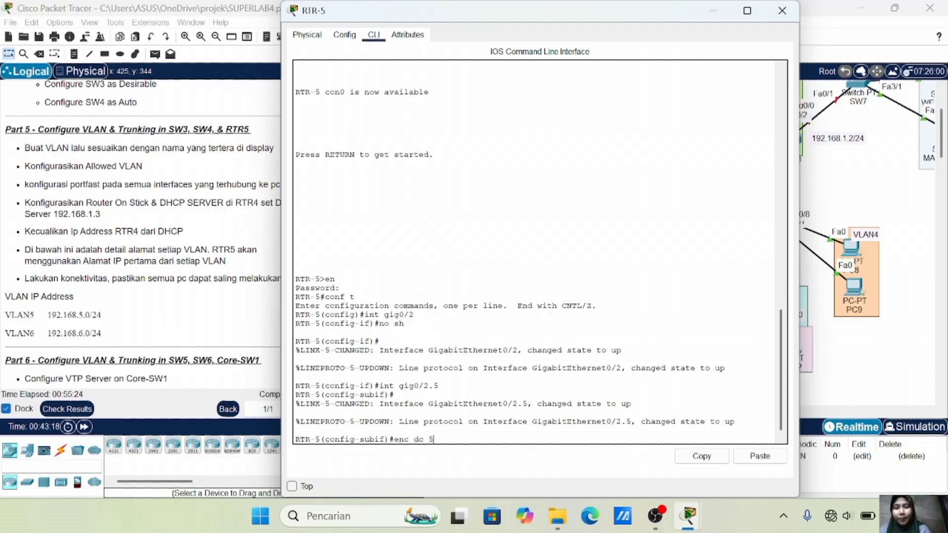
{"action": "key", "text": "Return"}
{"action": "type", "text": "ip"}
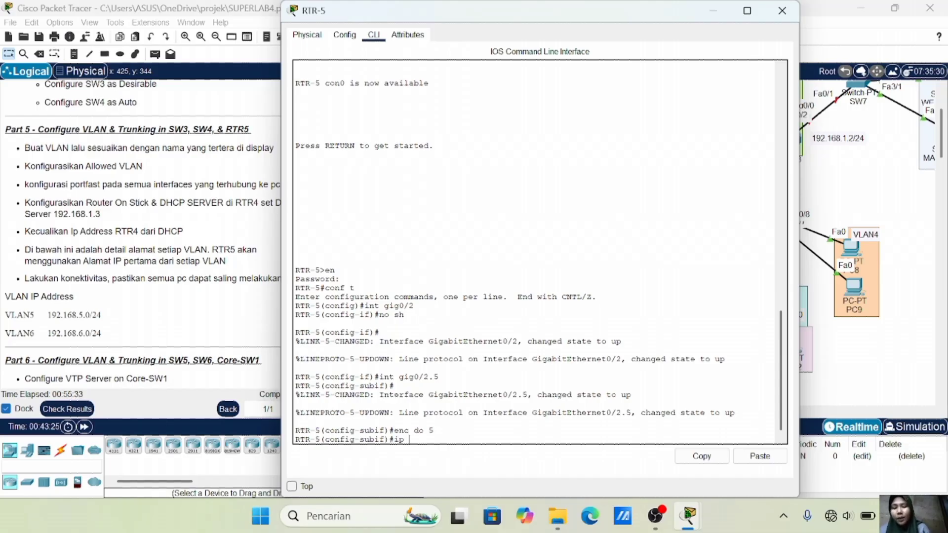
{"action": "type", "text": " add"}
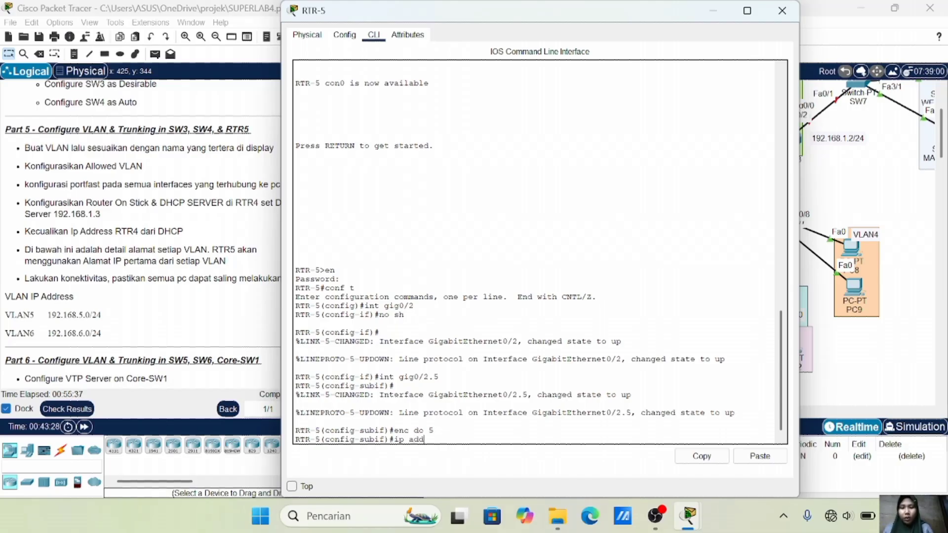
{"action": "type", "text": "192.168"}
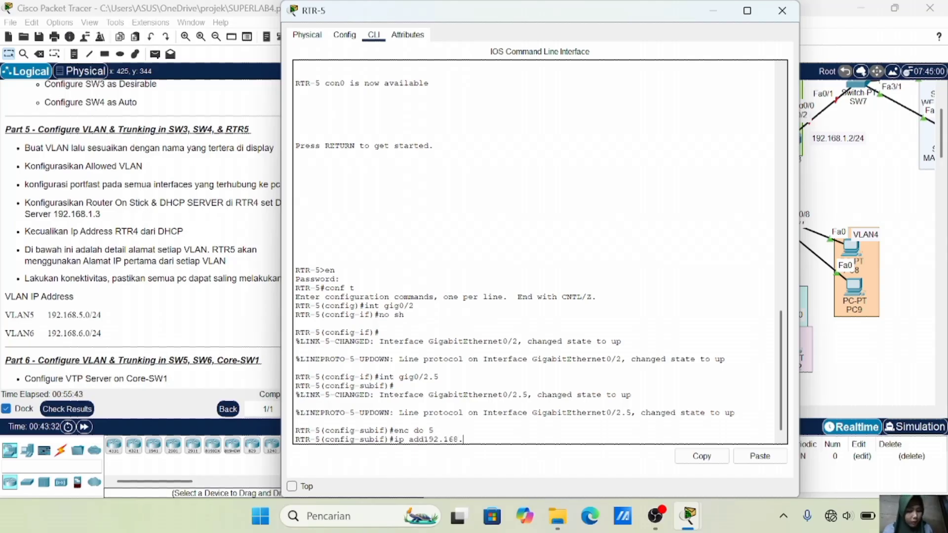
{"action": "type", "text": ".5."}
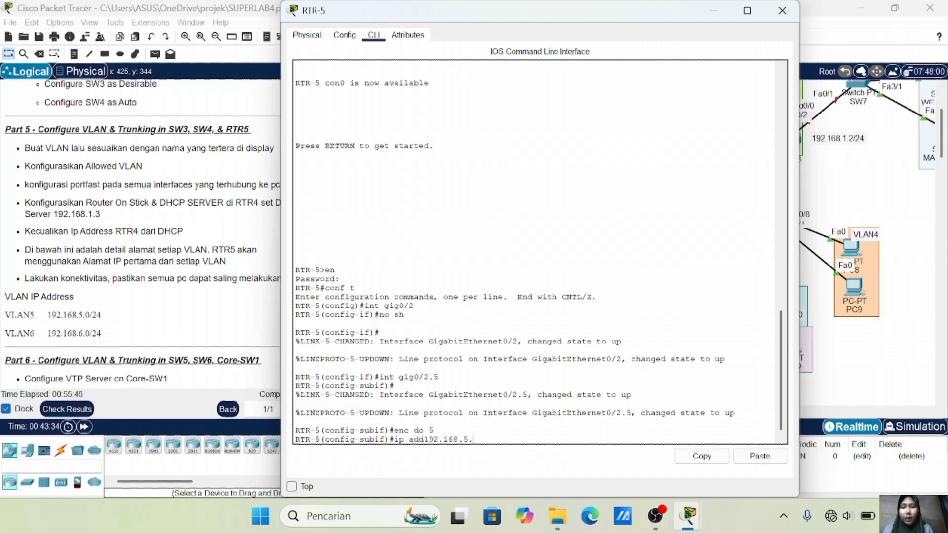
{"action": "type", "text": "1 255.255.255.0"}
{"action": "key", "text": "Return"}
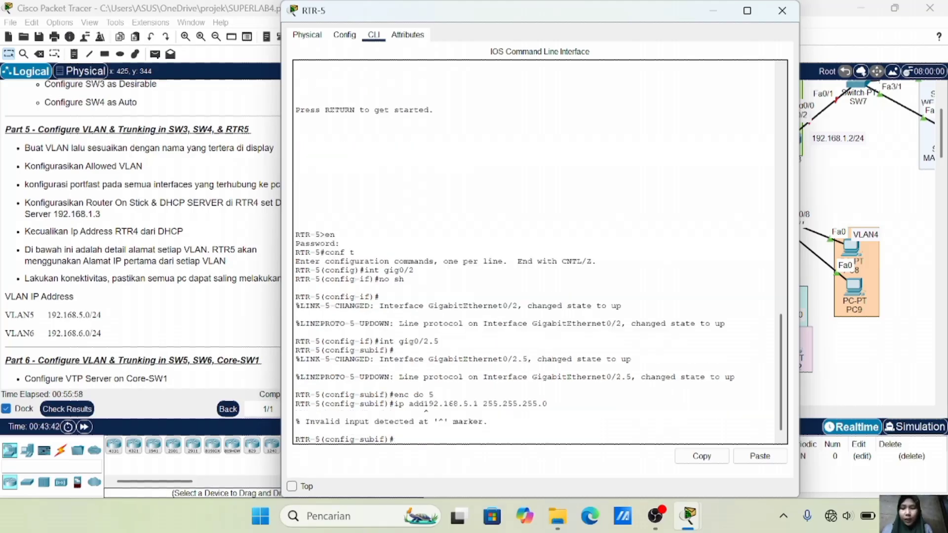
{"action": "key", "text": "Up"}
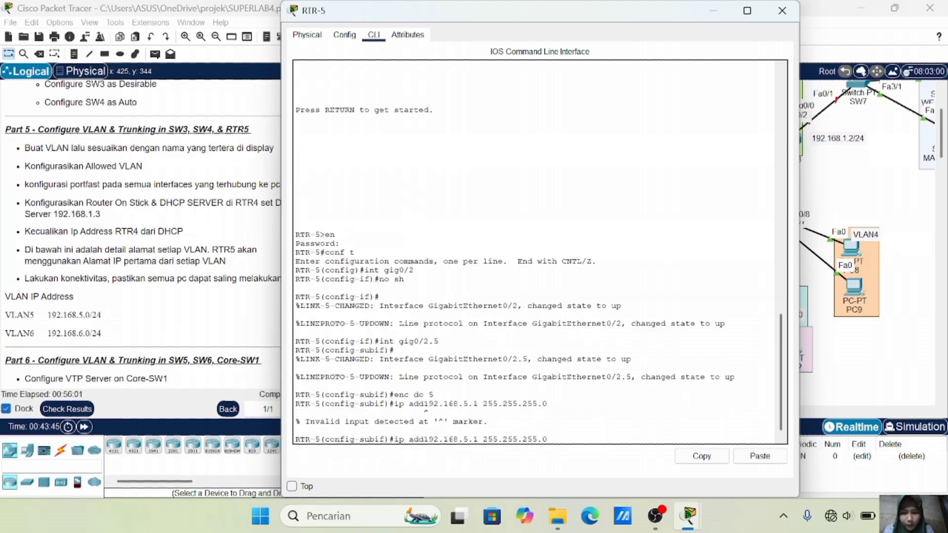
{"action": "key", "text": "Left"}
{"action": "key", "text": "Left"}
{"action": "key", "text": "Left"}
{"action": "key", "text": "Left"}
{"action": "key", "text": "Left"}
{"action": "key", "text": "Left"}
{"action": "key", "text": "Left"}
{"action": "key", "text": "Left"}
{"action": "key", "text": "Left"}
{"action": "key", "text": "Left"}
{"action": "key", "text": "Left"}
{"action": "key", "text": "Left"}
{"action": "key", "text": "Left"}
{"action": "key", "text": "Left"}
{"action": "key", "text": "Left"}
{"action": "key", "text": "Left"}
{"action": "key", "text": "Left"}
{"action": "key", "text": "Left"}
{"action": "key", "text": "Left"}
{"action": "key", "text": "Left"}
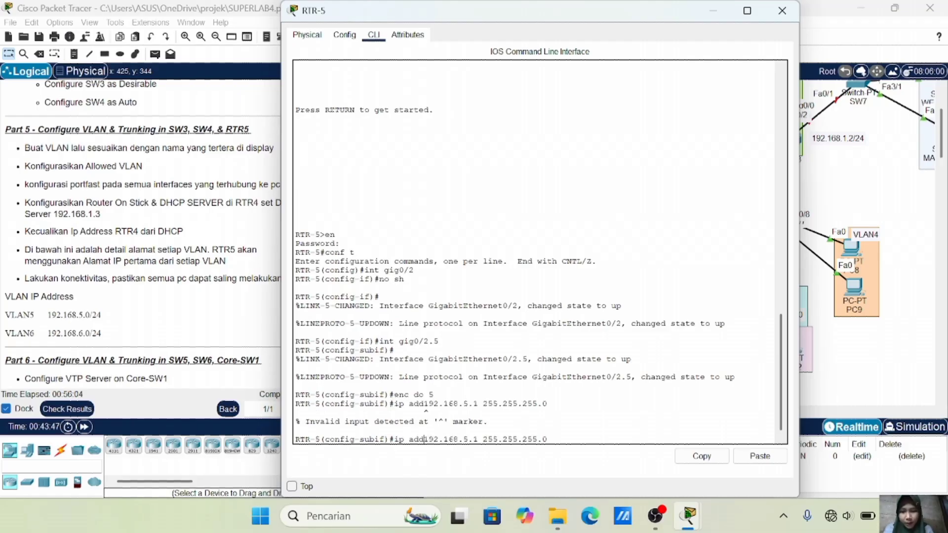
{"action": "key", "text": "Return"}
{"action": "type", "text": "ex"}
{"action": "key", "text": "Return"}
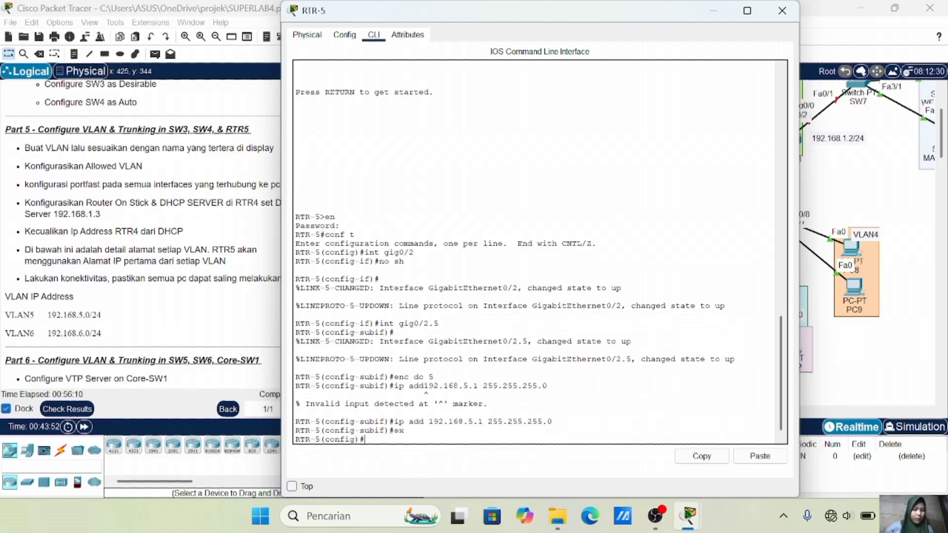
Create subinterface Gig0/2.6 with dot1Q VLAN 6 and address 192.168.6.1 255.255.255.0
{"action": "type", "text": "int gig0/2.6"}
{"action": "key", "text": "Return"}
{"action": "key", "text": "Up"}
{"action": "key", "text": "Up"}
{"action": "key", "text": "Up"}
{"action": "key", "text": "Up"}
{"action": "key", "text": "Up"}
{"action": "key", "text": "BackSpace"}
{"action": "type", "text": "6"}
{"action": "key", "text": "Return"}
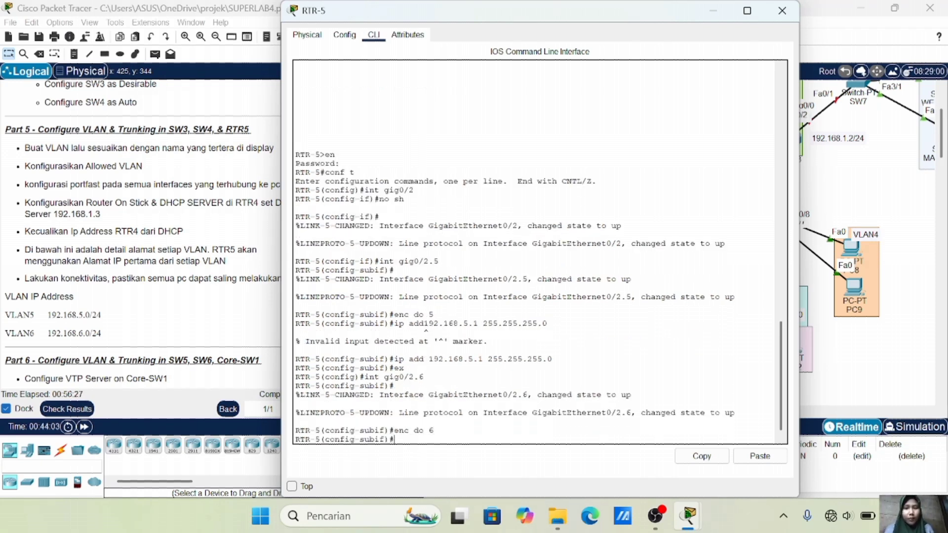
{"action": "key", "text": "Up"}
{"action": "key", "text": "Up"}
{"action": "key", "text": "Up"}
{"action": "key", "text": "Up"}
{"action": "key", "text": "Left"}
{"action": "key", "text": "Left"}
{"action": "key", "text": "Left"}
{"action": "key", "text": "Left"}
{"action": "key", "text": "Left"}
{"action": "key", "text": "Left"}
{"action": "key", "text": "Left"}
{"action": "key", "text": "Left"}
{"action": "key", "text": "Left"}
{"action": "key", "text": "Left"}
{"action": "key", "text": "Left"}
{"action": "key", "text": "Left"}
{"action": "key", "text": "Left"}
{"action": "key", "text": "Left"}
{"action": "key", "text": "Left"}
{"action": "key", "text": "Left"}
{"action": "key", "text": "BackSpace"}
{"action": "type", "text": "6"}
{"action": "key", "text": "Return"}
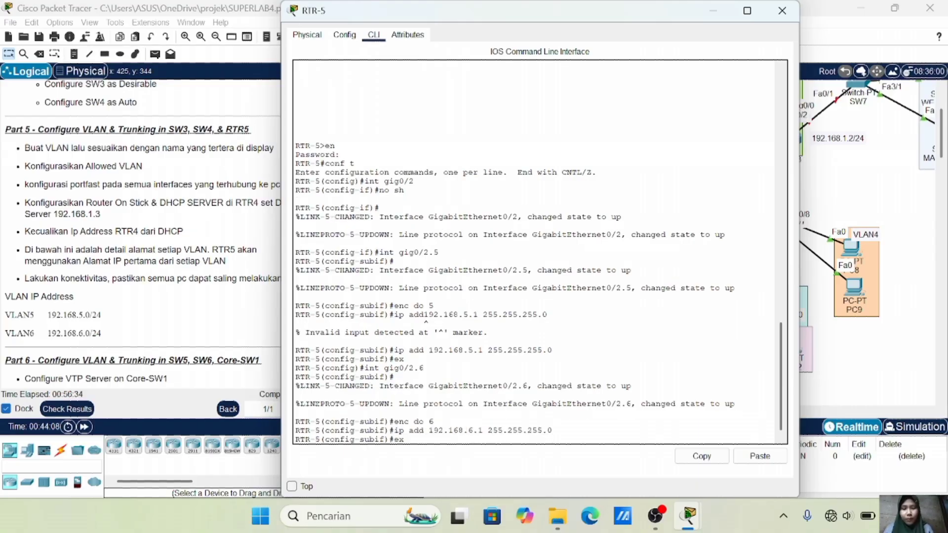
{"action": "type", "text": "ex"}
{"action": "key", "text": "Return"}
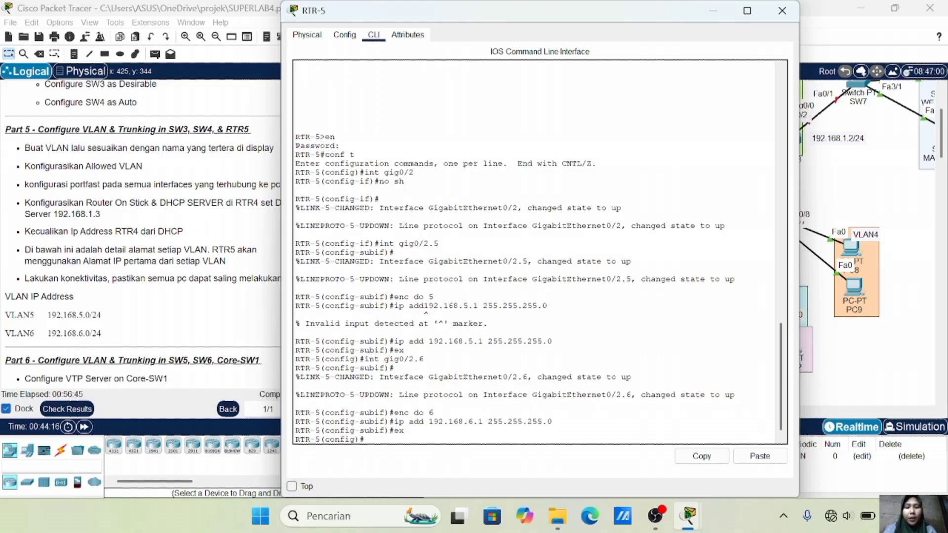
On RTR-5, create DHCP pool VLAN5: network 192.168.5.0, gateway 192.168.5.1, DNS 192.168.1.3
{"action": "type", "text": "ip"}
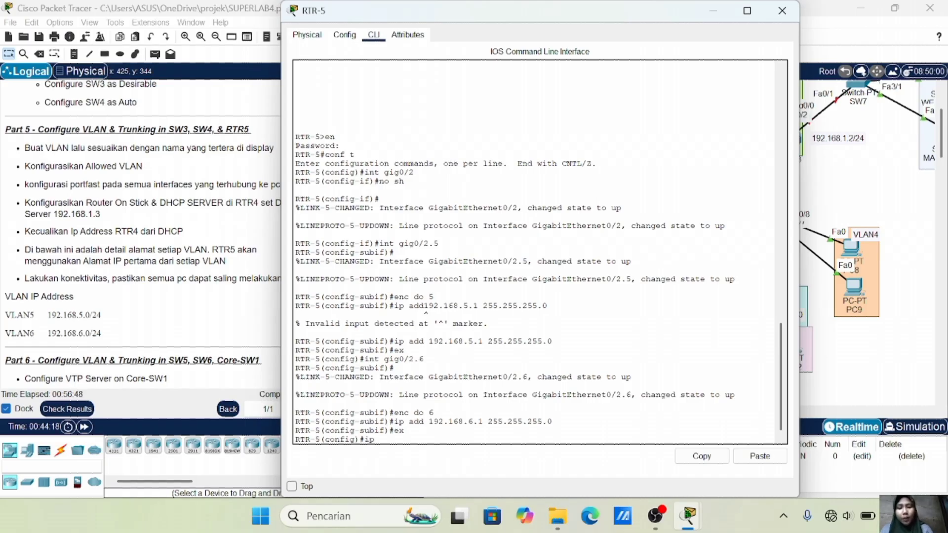
{"action": "type", "text": " dhcp pool "}
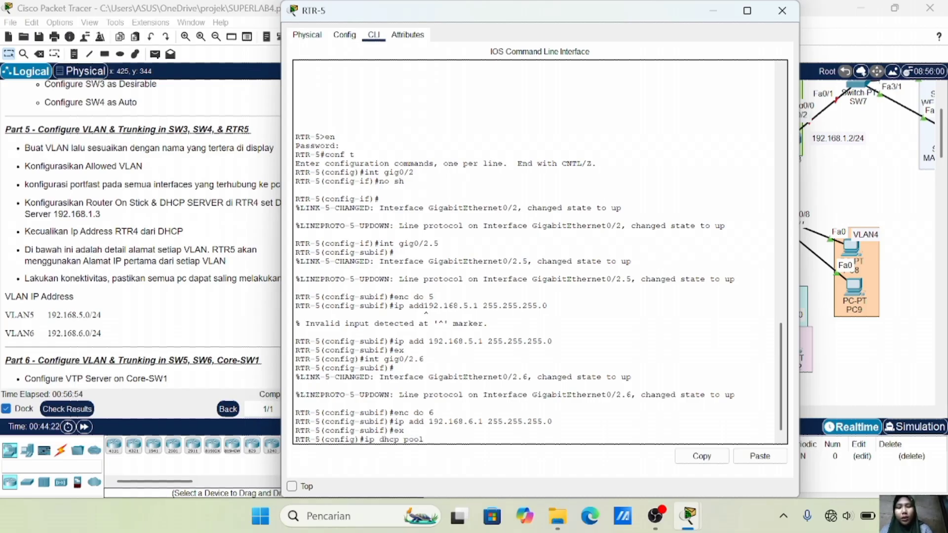
{"action": "type", "text": "VLAN5"}
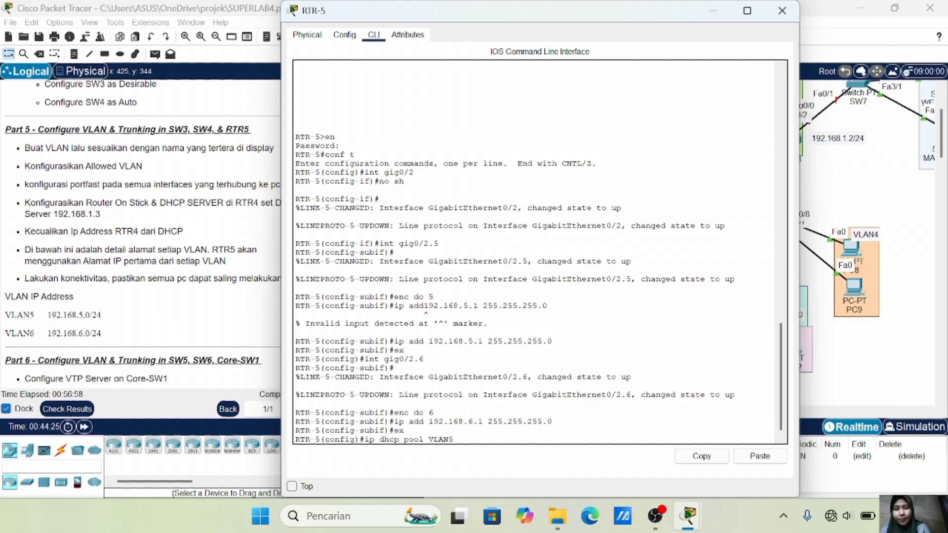
{"action": "key", "text": "Return"}
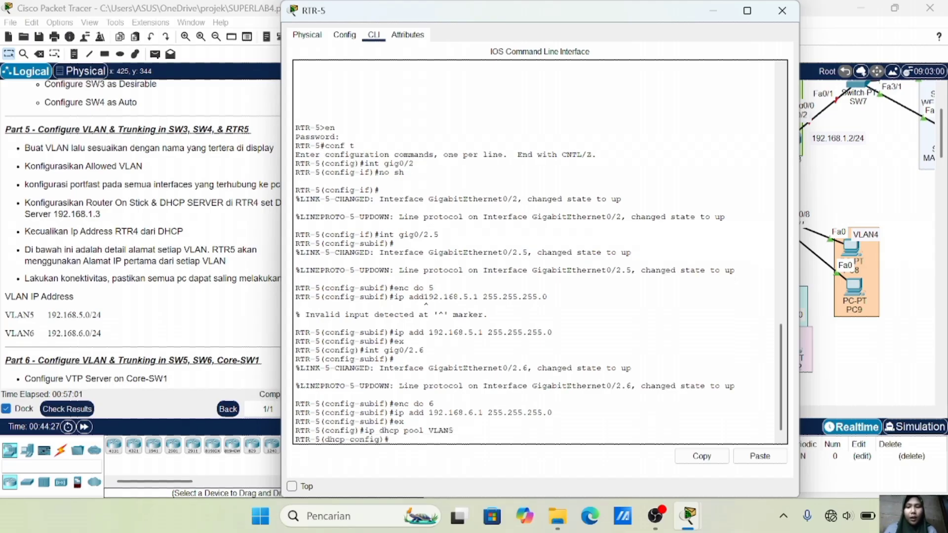
{"action": "type", "text": "net 192.168.5.0 255"}
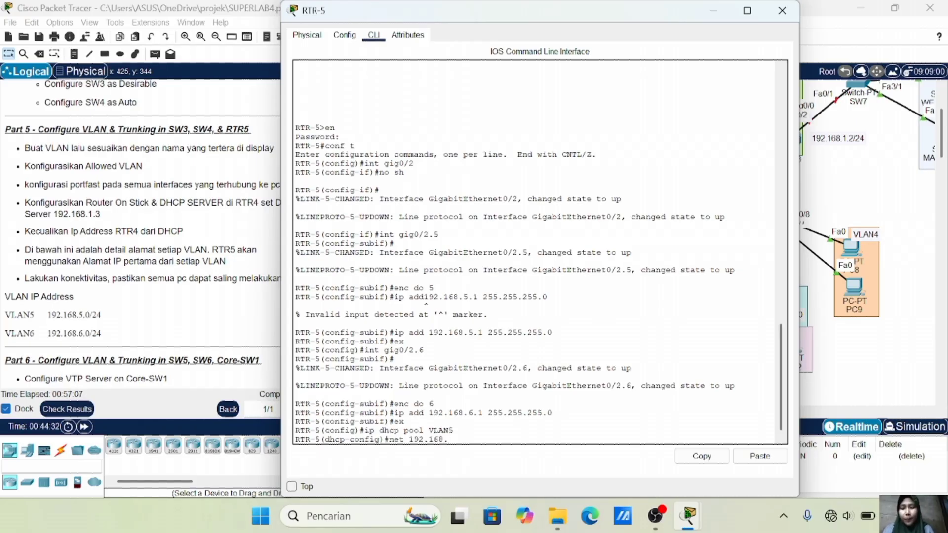
{"action": "type", "text": ".255.255.9"}
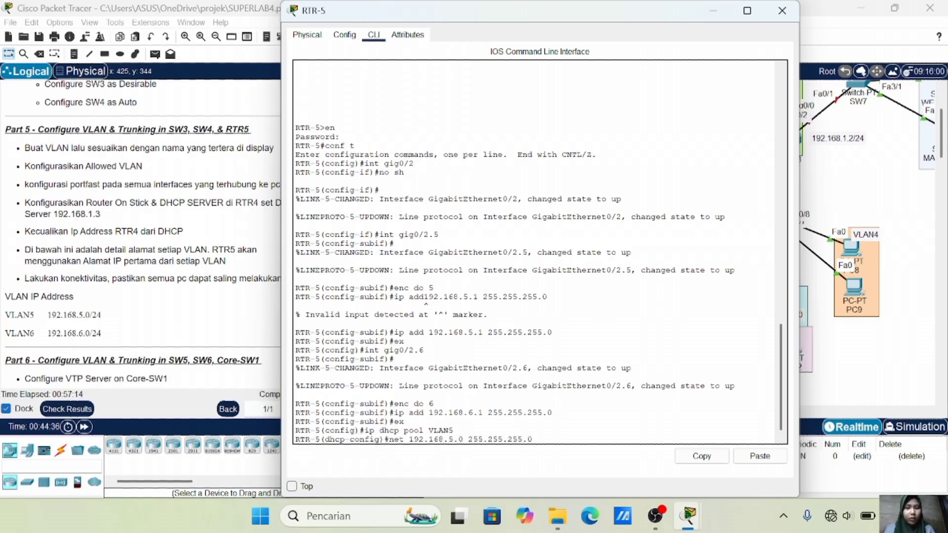
{"action": "key", "text": "Return"}
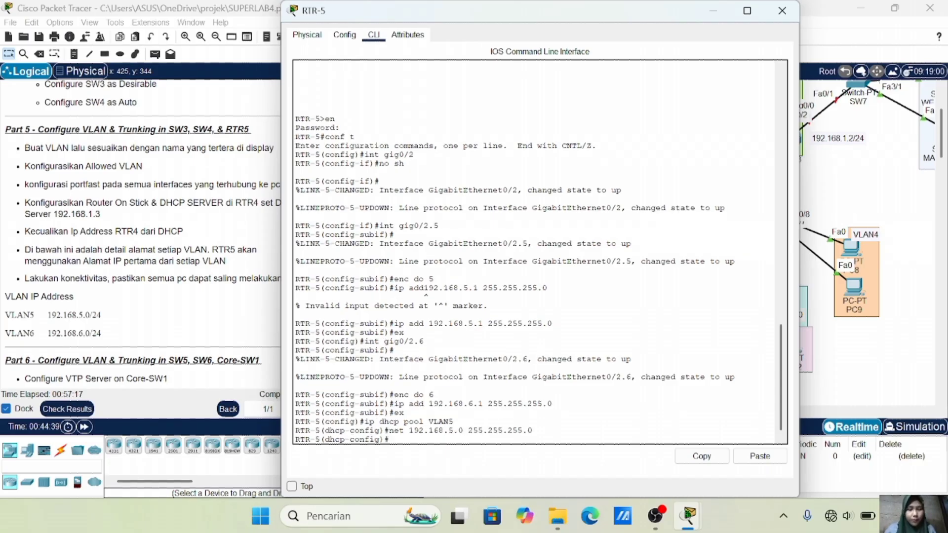
{"action": "type", "text": "de"}
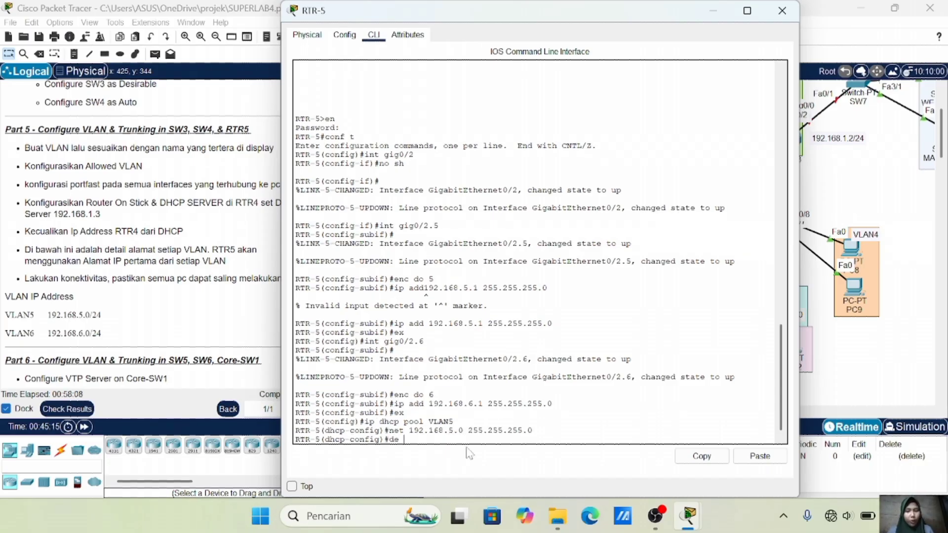
{"action": "type", "text": "192.168.5.1"}
{"action": "key", "text": "Return"}
{"action": "type", "text": "dn 192.168.1.3"}
{"action": "key", "text": "Return"}
{"action": "type", "text": "ex"}
{"action": "key", "text": "Return"}
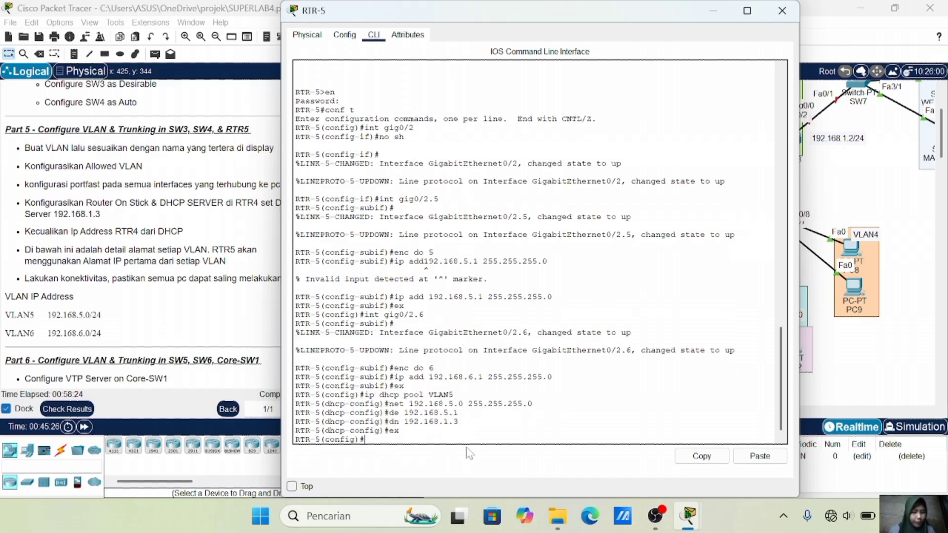
Create DHCP pool VLAN6: network 192.168.6.0/24, gateway 192.168.6.1, DNS 192.168.1.3
{"action": "type", "text": "ip dhcp pool VLAN6"}
{"action": "key", "text": "Return"}
{"action": "type", "text": "net 192.168.6.0 255.255.255.0"}
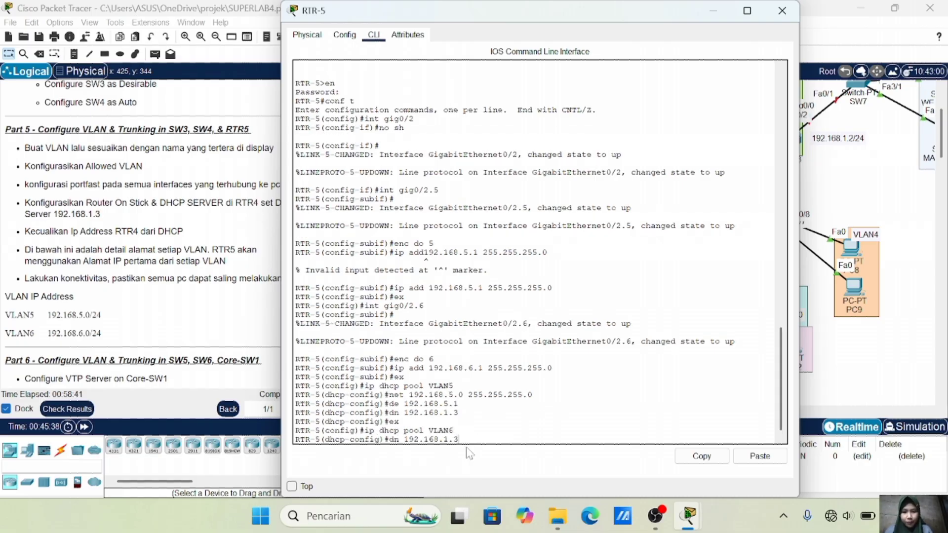
{"action": "key", "text": "Return"}
{"action": "key", "text": "Up"}
{"action": "key", "text": "Up"}
{"action": "key", "text": "Up"}
{"action": "key", "text": "Up"}
{"action": "key", "text": "Up"}
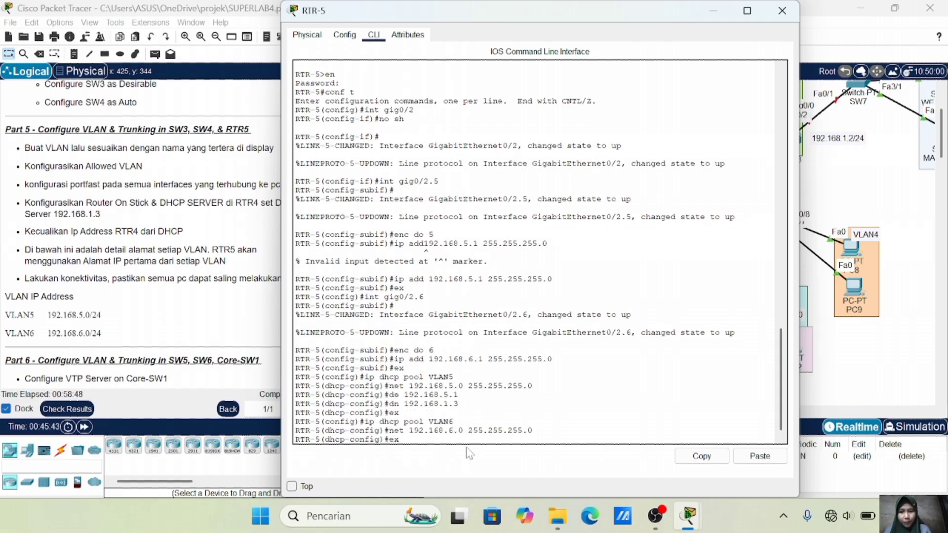
{"action": "key", "text": "Left"}
{"action": "key", "text": "Left"}
{"action": "key", "text": "BackSpace"}
{"action": "type", "text": "6"}
{"action": "key", "text": "Return"}
{"action": "key", "text": "Up"}
{"action": "key", "text": "Up"}
{"action": "key", "text": "Up"}
{"action": "key", "text": "Up"}
{"action": "key", "text": "Up"}
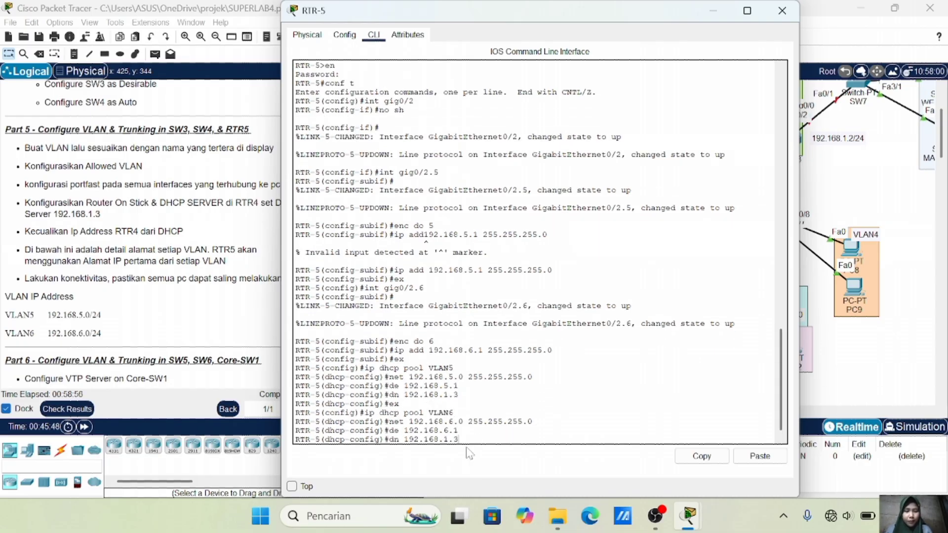
{"action": "key", "text": "Return"}
{"action": "type", "text": "ex"}
{"action": "key", "text": "Return"}
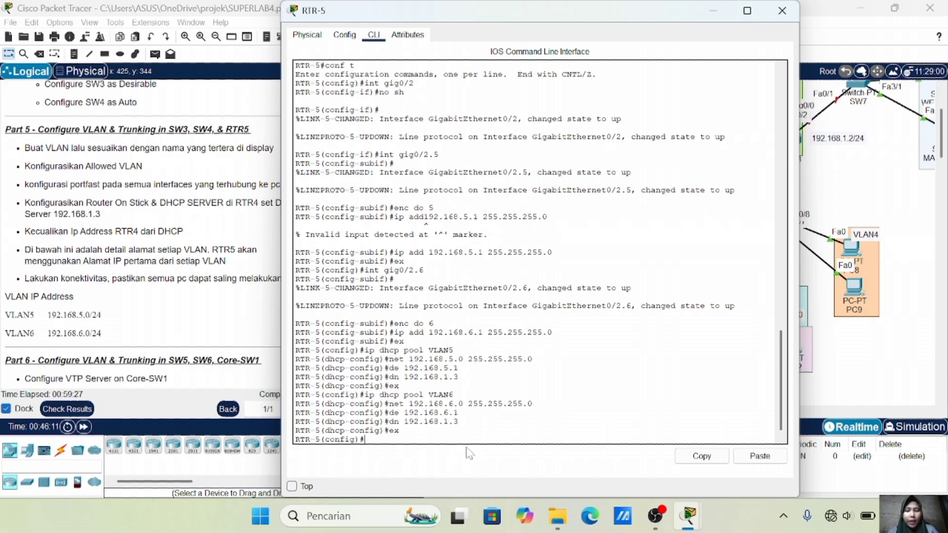
Exclude the gateway addresses 192.168.5.1 and 192.168.6.1 from RTR-5's DHCP leases
{"action": "type", "text": "ip "}
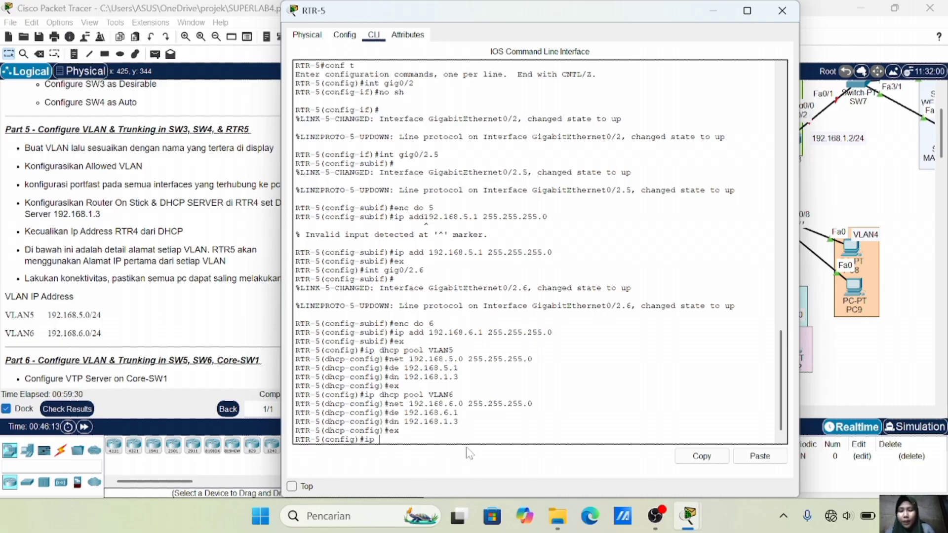
{"action": "type", "text": "dhcp exclud"}
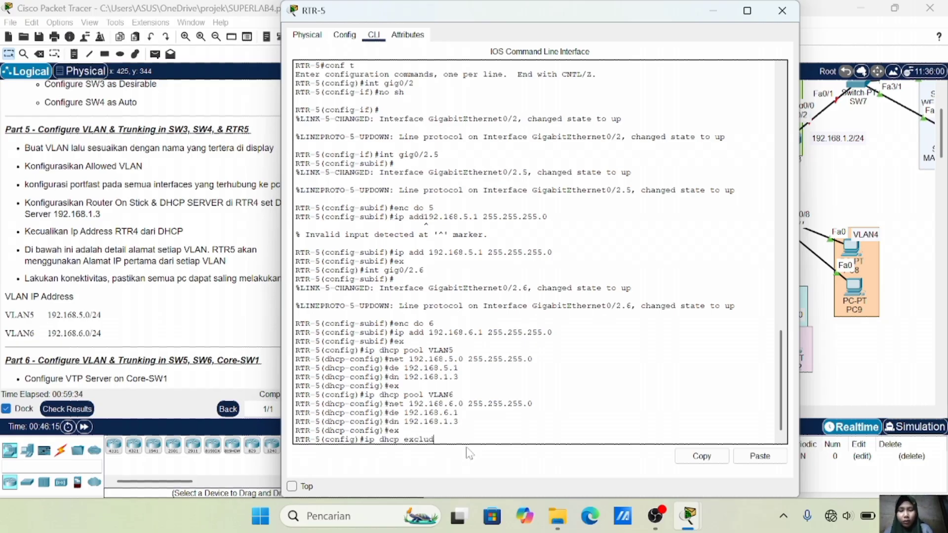
{"action": "type", "text": "ed"}
{"action": "type", "text": " 192.168.5.1"}
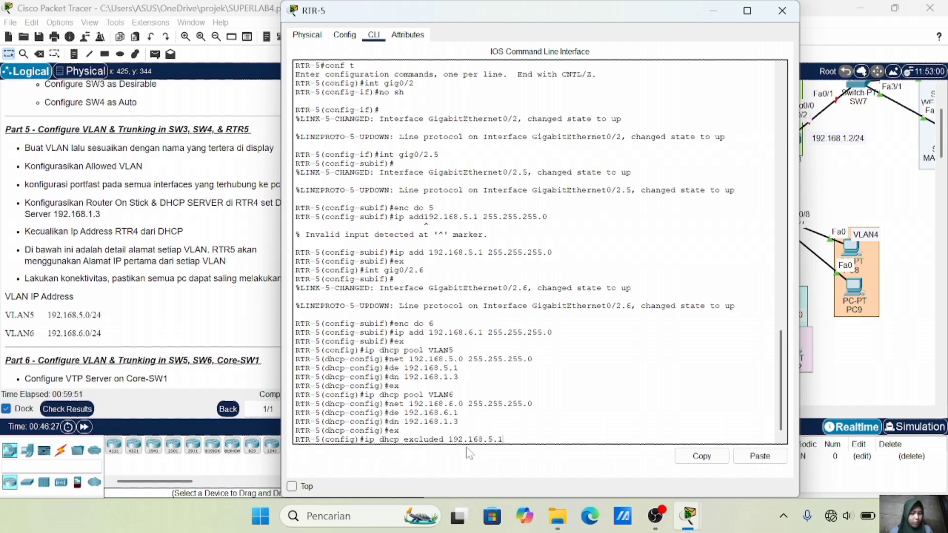
{"action": "key", "text": "Return"}
{"action": "key", "text": "Up"}
{"action": "key", "text": "Left"}
{"action": "key", "text": "Left"}
{"action": "key", "text": "BackSpace"}
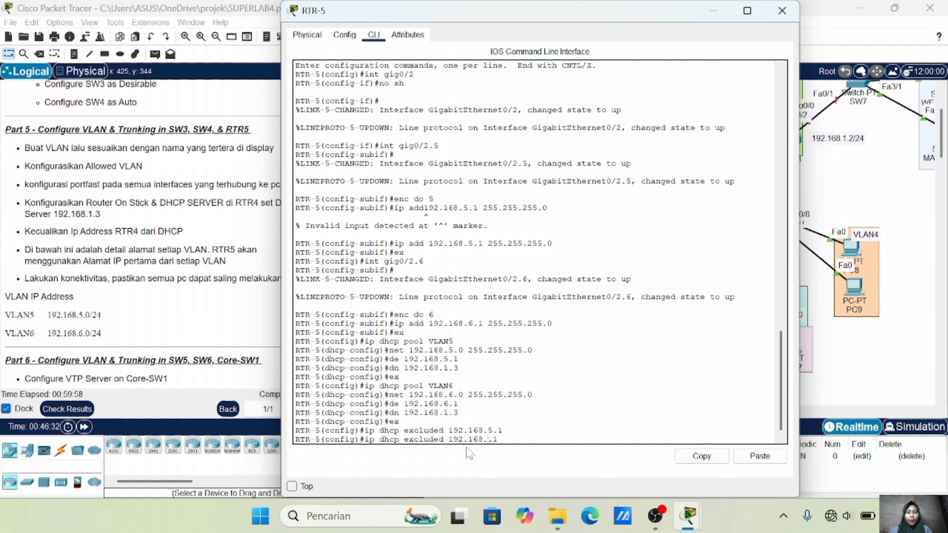
{"action": "type", "text": "6"}
{"action": "key", "text": "Return"}
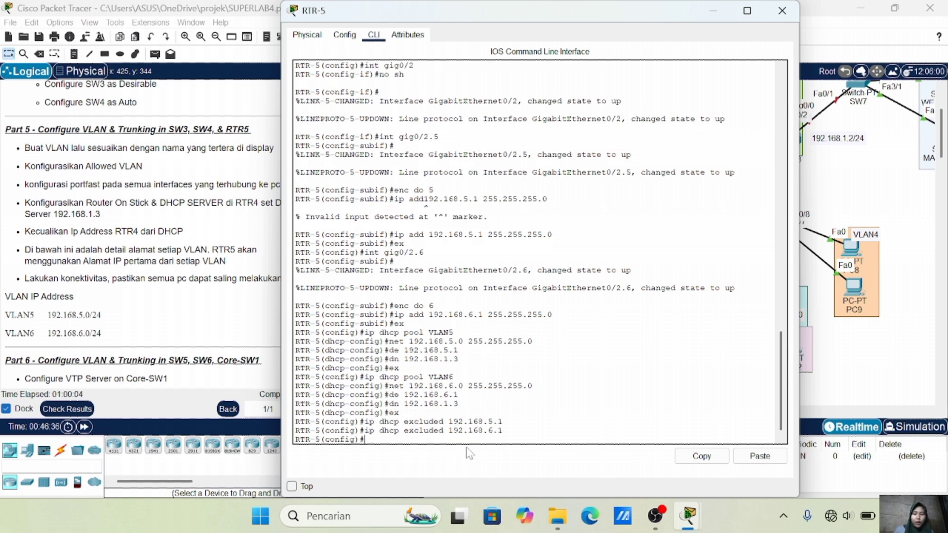
{"action": "left_click", "coordinate": [782, 10]}
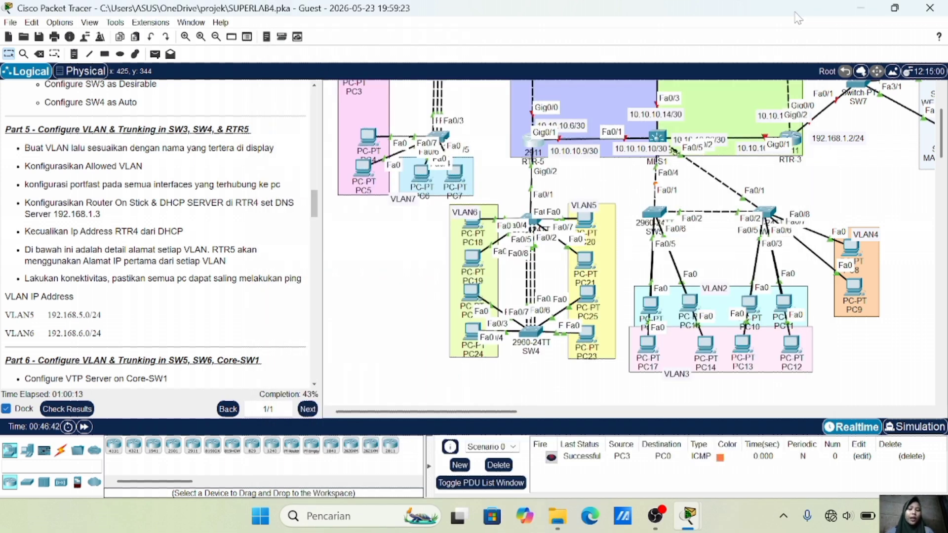
Switch PC20 and PC19 IP configuration to DHCP so they lease 192.168.5.2 and 192.168.6.2
{"action": "left_click", "coordinate": [598, 218]}
{"action": "left_click", "coordinate": [385, 127]}
{"action": "left_click", "coordinate": [306, 188]}
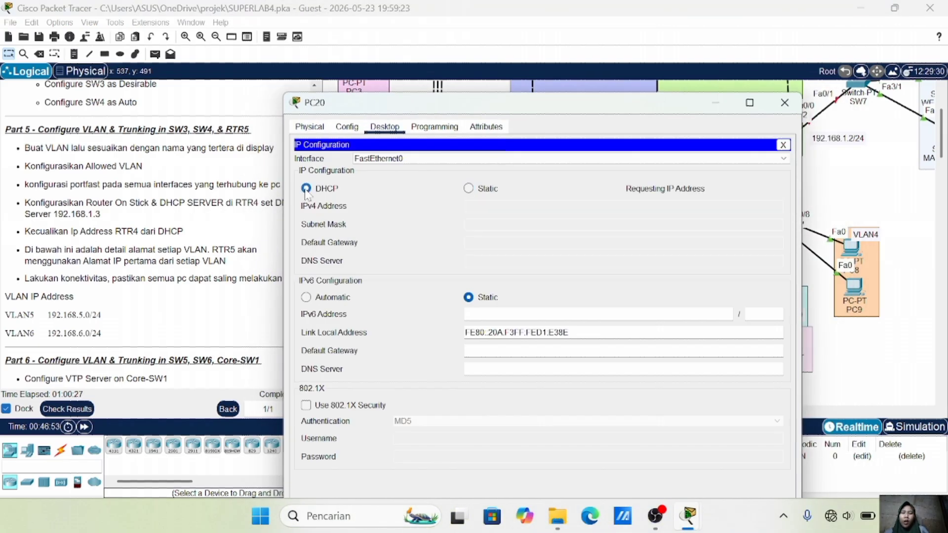
{"action": "left_click", "coordinate": [784, 102]}
{"action": "left_click", "coordinate": [480, 259]}
{"action": "left_click", "coordinate": [432, 35]}
{"action": "left_click", "coordinate": [355, 97]}
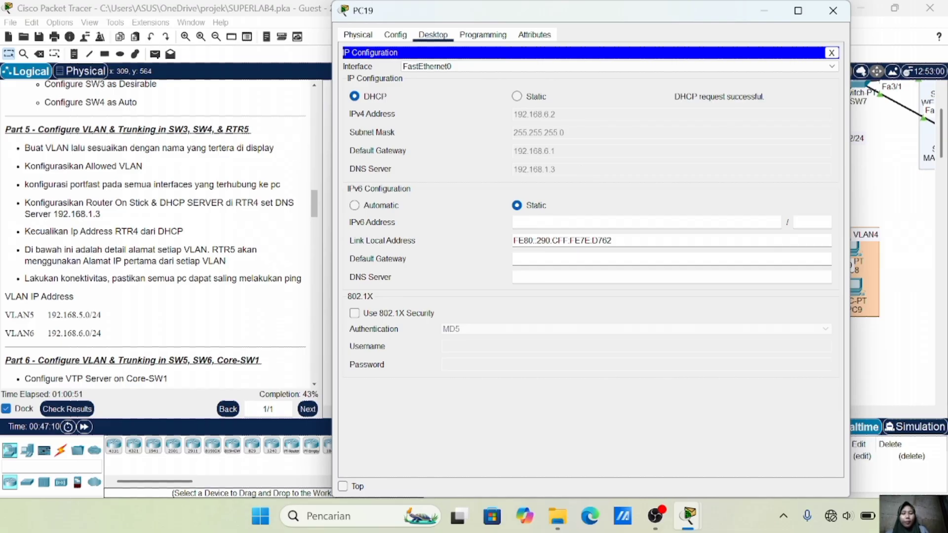
{"action": "left_click", "coordinate": [832, 11]}
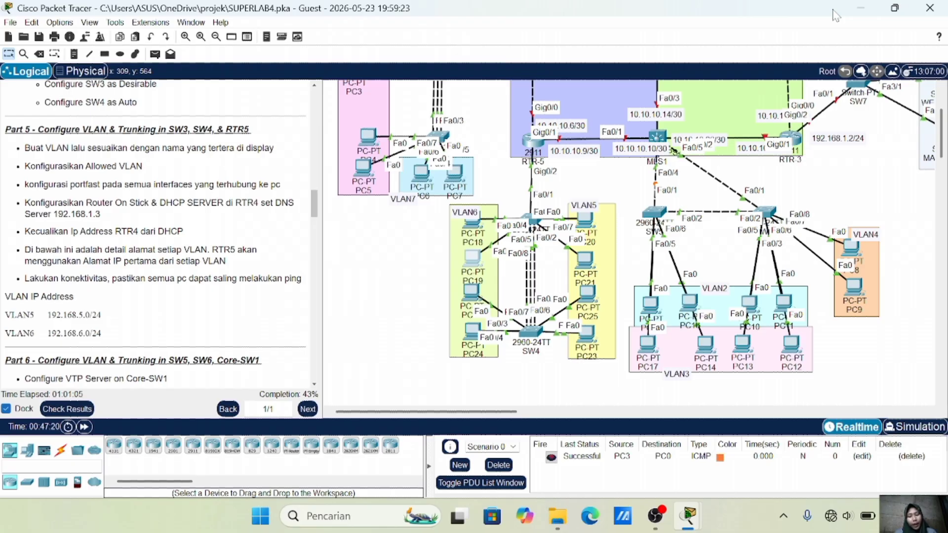
Send a simple PDU test ping from PC19 to PC20
{"action": "left_click", "coordinate": [154, 54]}
{"action": "left_click", "coordinate": [472, 258]}
{"action": "left_click", "coordinate": [585, 220]}
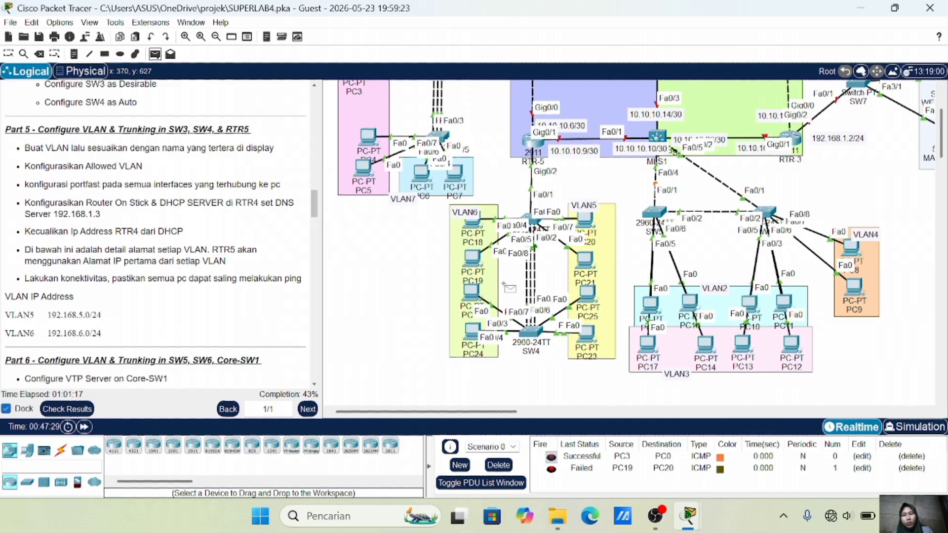
Resend the simple PDU ping from PC19 to PC20, which now succeeds
{"action": "left_click", "coordinate": [584, 215]}
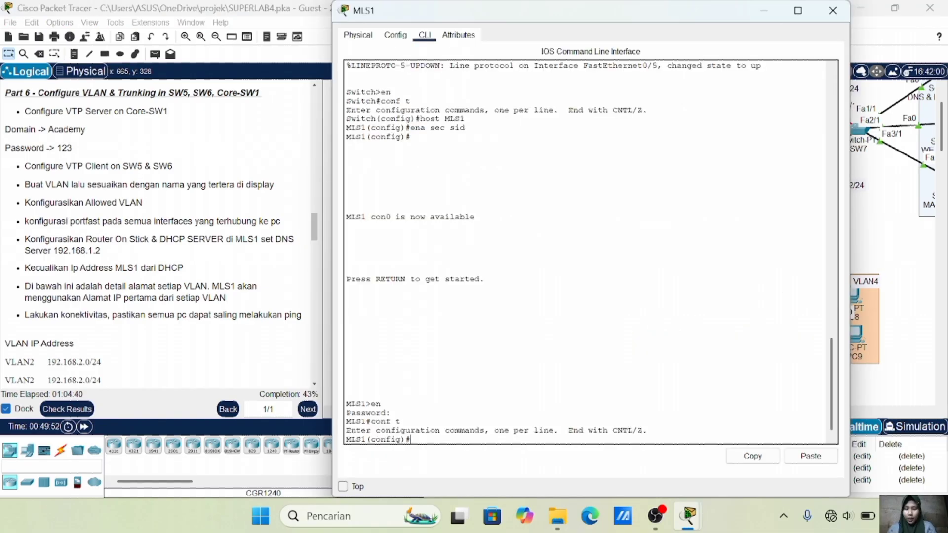
Set MLS1 to VTP server mode in domain Academy and apply the lab's VTP password
{"action": "type", "text": "vtp mode serv"}
{"action": "type", "text": "er"}
{"action": "key", "text": "Return"}
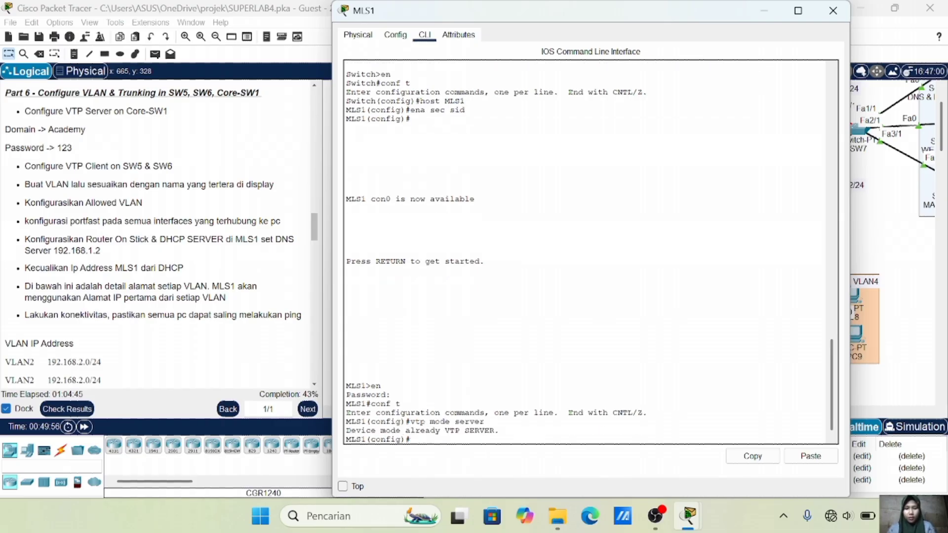
{"action": "type", "text": "vtp dom"}
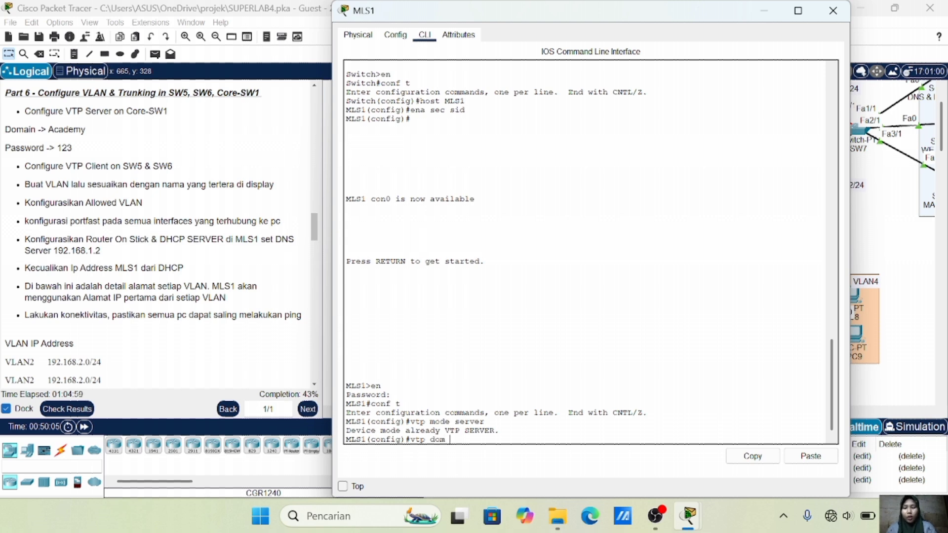
{"action": "type", "text": " A"}
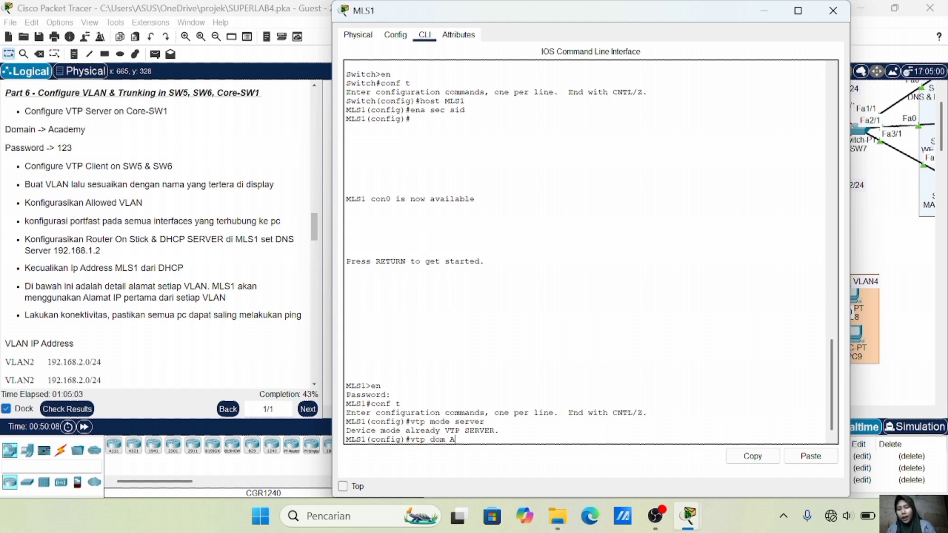
{"action": "type", "text": "cademy"}
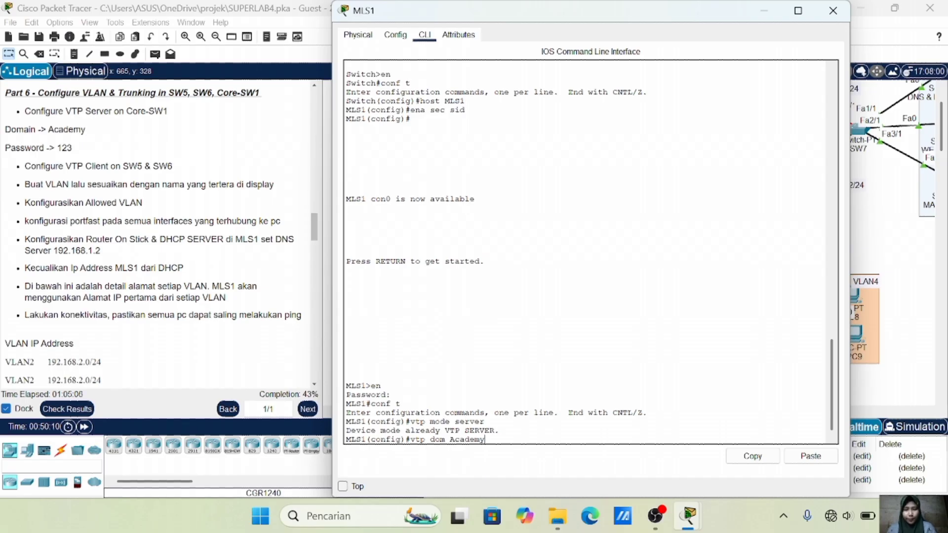
{"action": "key", "text": "Return"}
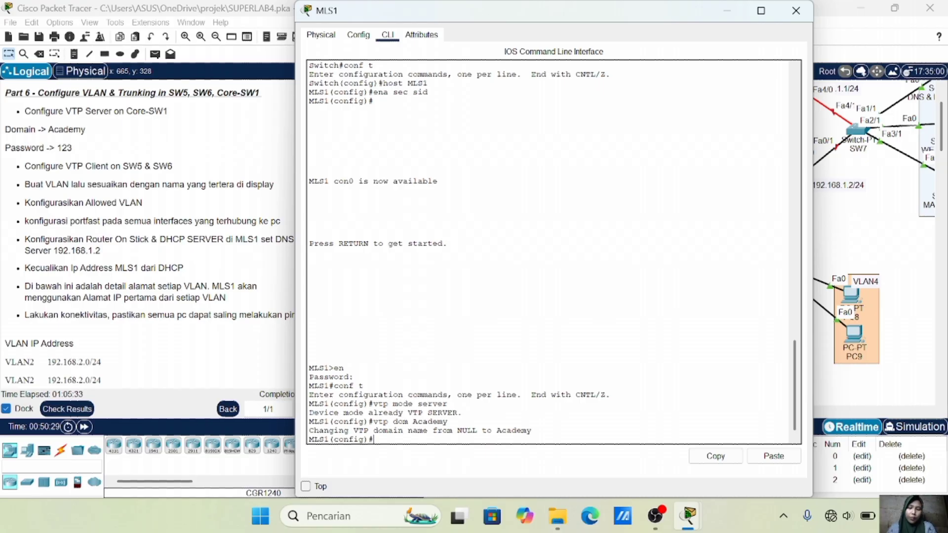
{"action": "type", "text": "vtp pass"}
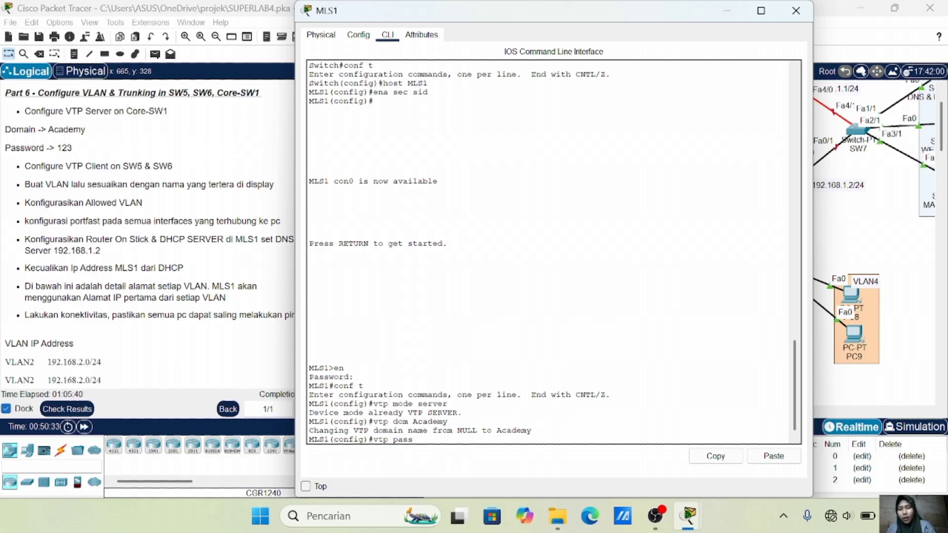
{"action": "type", "text": " 123"}
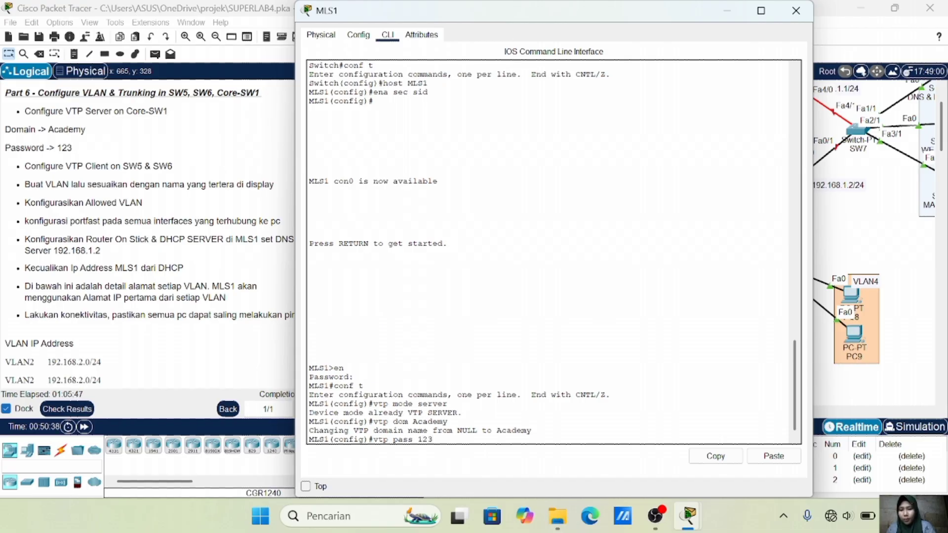
{"action": "key", "text": "Return"}
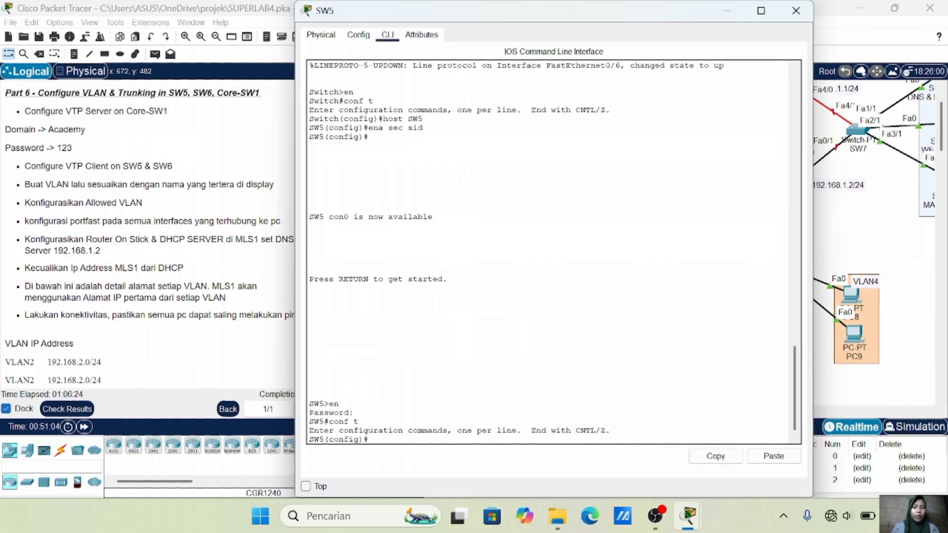
Make SW5 a VTP client in domain Academy with the lab's VTP password
{"action": "type", "text": "vtp mode client"}
{"action": "key", "text": "Return"}
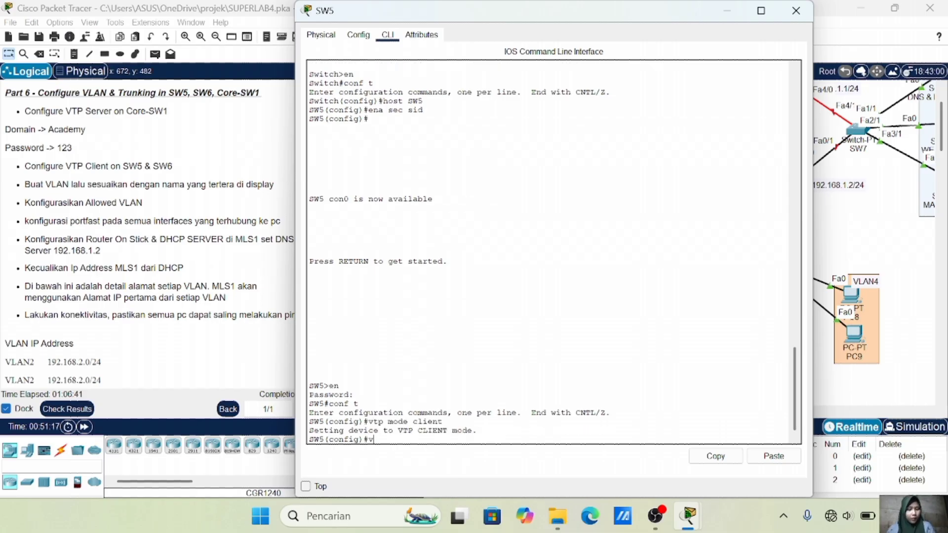
{"action": "type", "text": "vtp dom"}
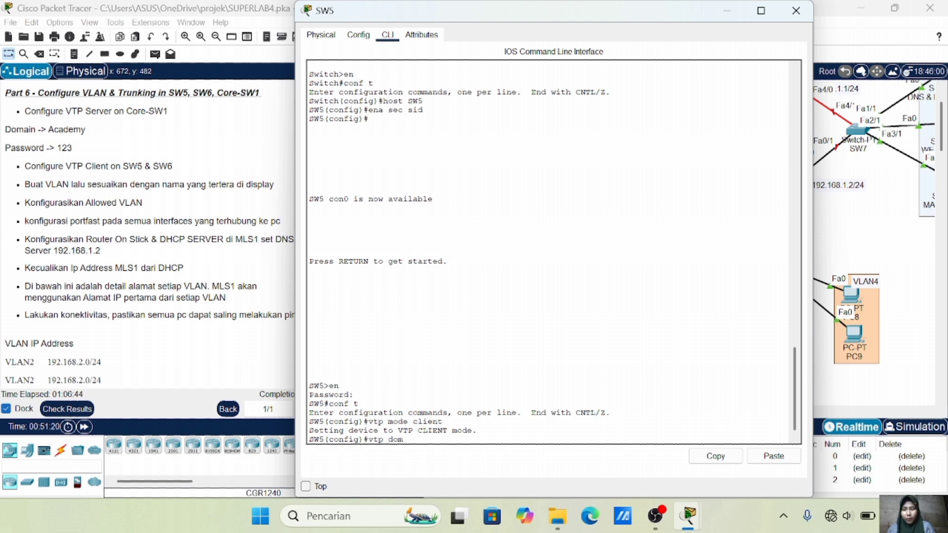
{"action": "type", "text": " Academy"}
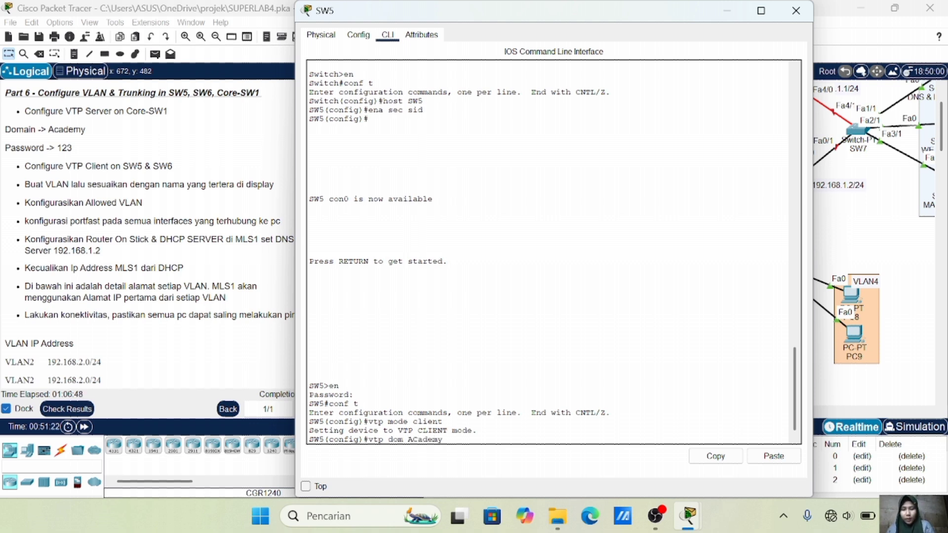
{"action": "key", "text": "BackSpace"}
{"action": "key", "text": "BackSpace"}
{"action": "key", "text": "BackSpace"}
{"action": "key", "text": "BackSpace"}
{"action": "key", "text": "BackSpace"}
{"action": "key", "text": "BackSpace"}
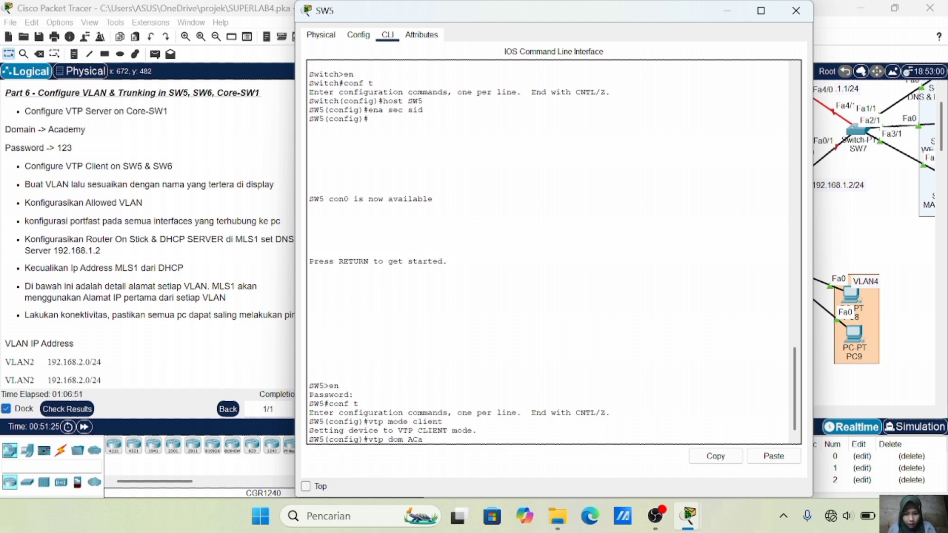
{"action": "type", "text": "cademy"}
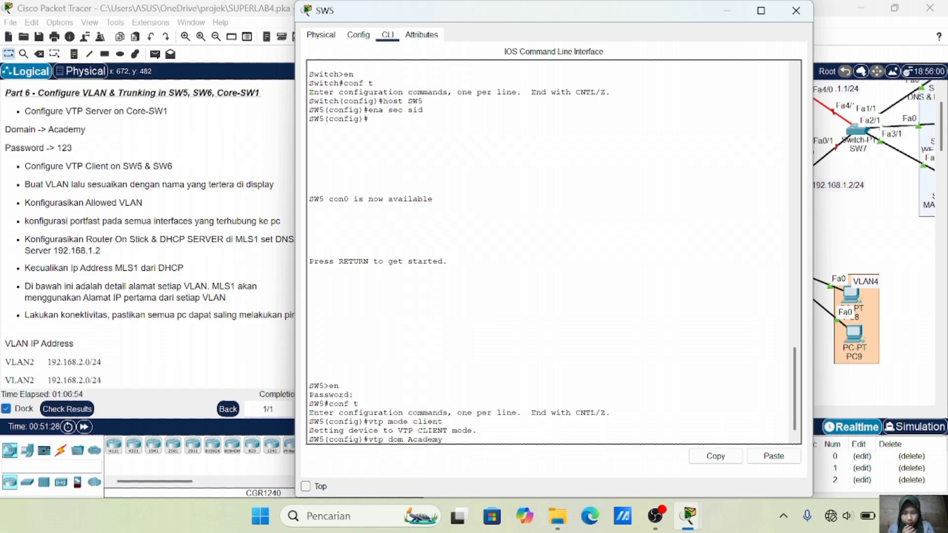
{"action": "key", "text": "Return"}
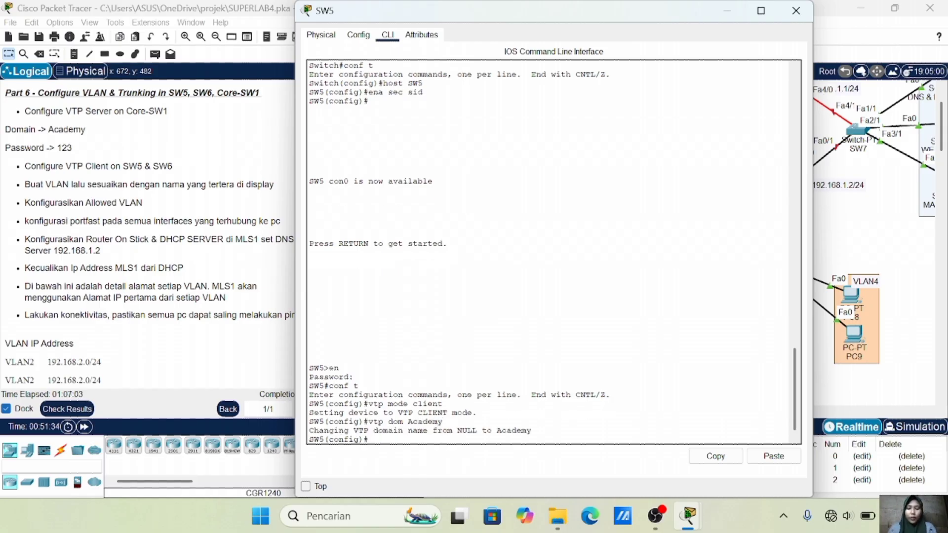
{"action": "type", "text": "vtp pass 123"}
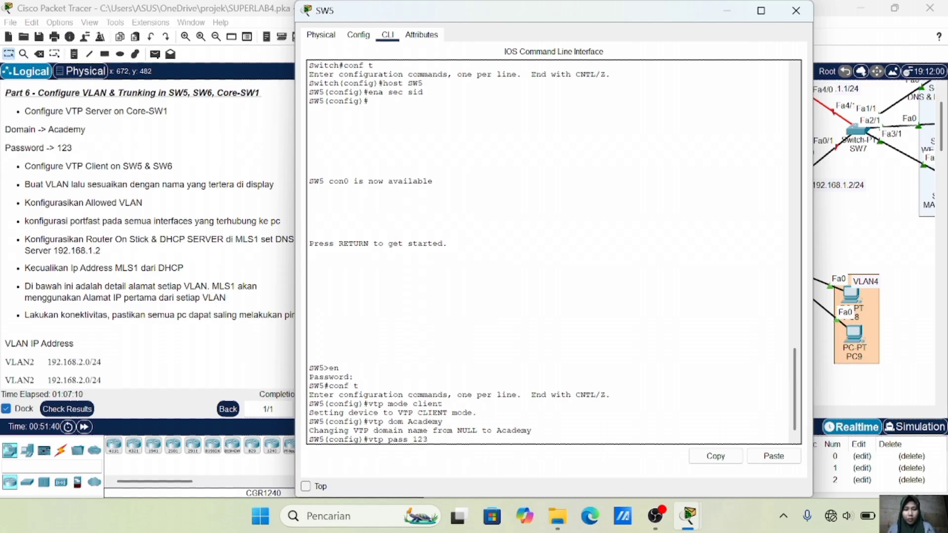
{"action": "key", "text": "Return"}
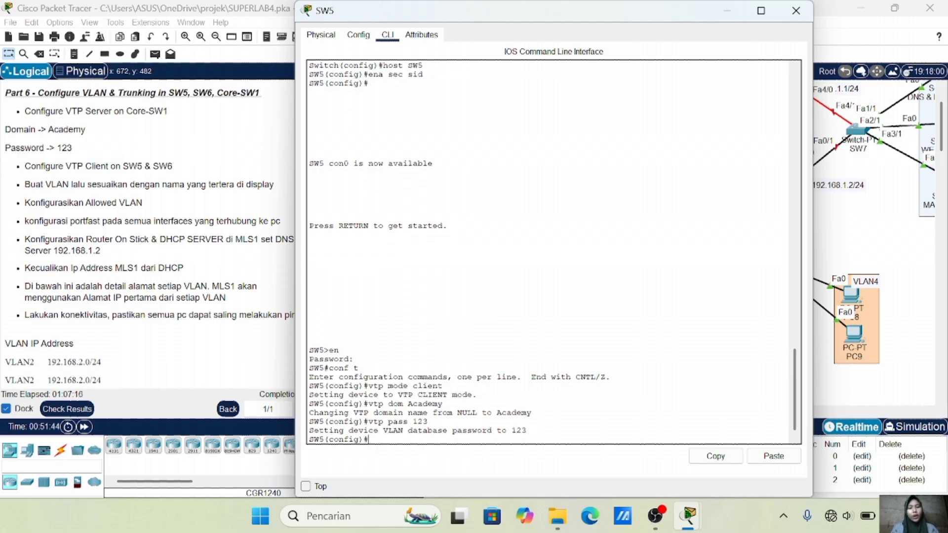
Open SW6's console, enter the enable password and reach global configuration mode
{"action": "left_click", "coordinate": [884, 239]}
{"action": "left_click", "coordinate": [774, 257]}
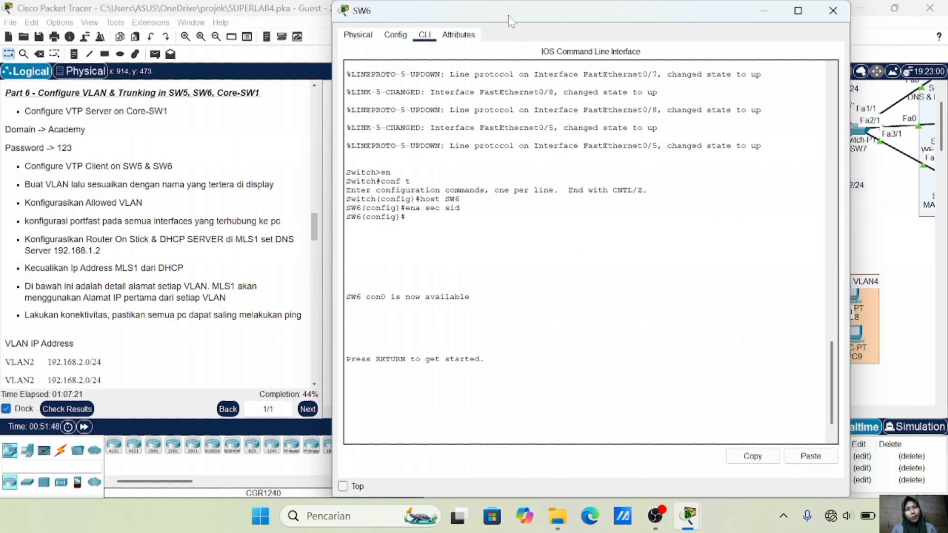
{"action": "left_click_drag", "start_coordinate": [509, 16], "coordinate": [431, 16]}
{"action": "key", "text": "Return"}
{"action": "type", "text": "en"}
{"action": "key", "text": "Return"}
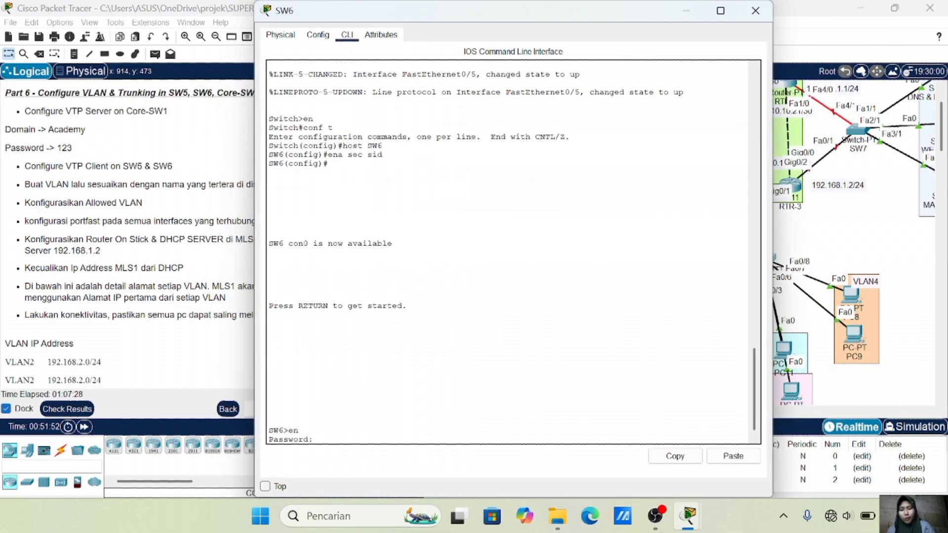
{"action": "type", "text": "sid"}
{"action": "key", "text": "Return"}
{"action": "type", "text": "config"}
{"action": "type", "text": "t"}
{"action": "key", "text": "Return"}
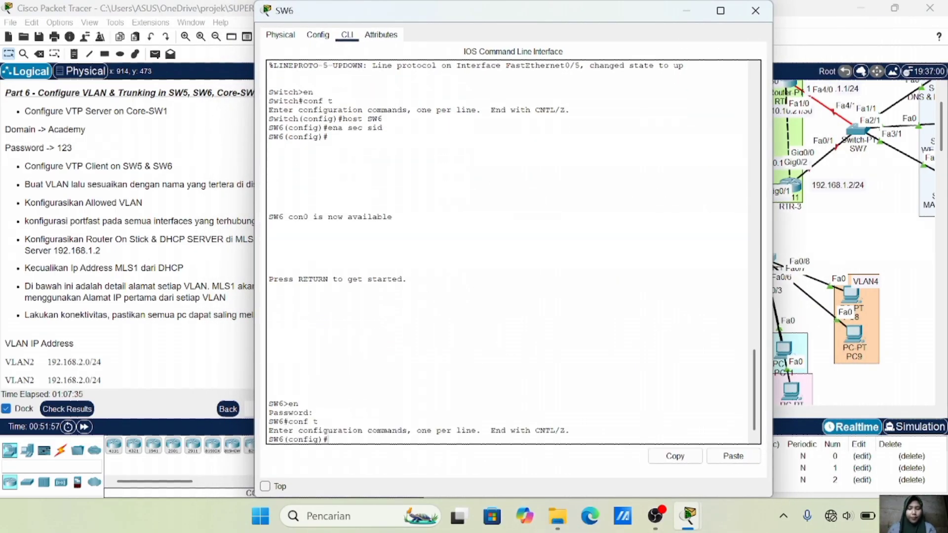
Make SW6 a VTP client in domain Academy with the lab's VTP password
{"action": "type", "text": "vtp mode client"}
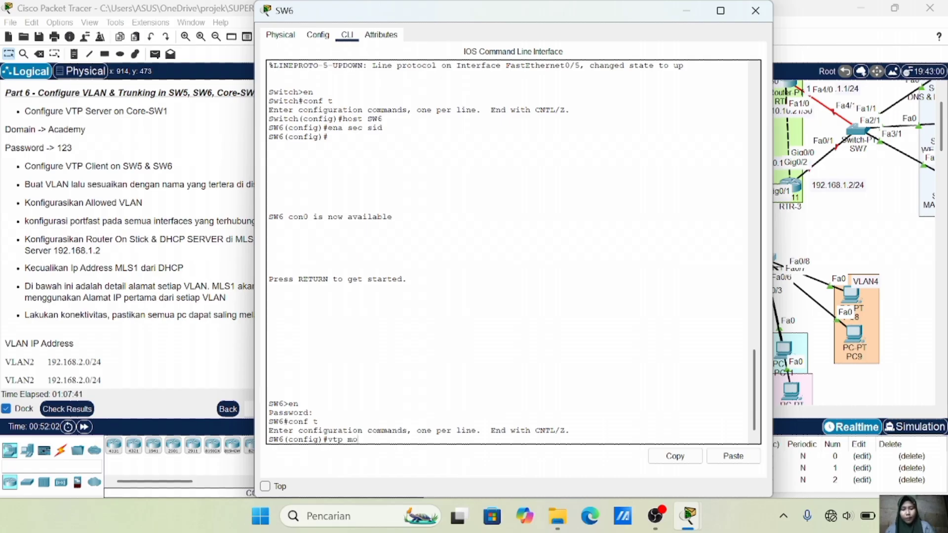
{"action": "key", "text": "Return"}
{"action": "type", "text": "vtp dom Academy"}
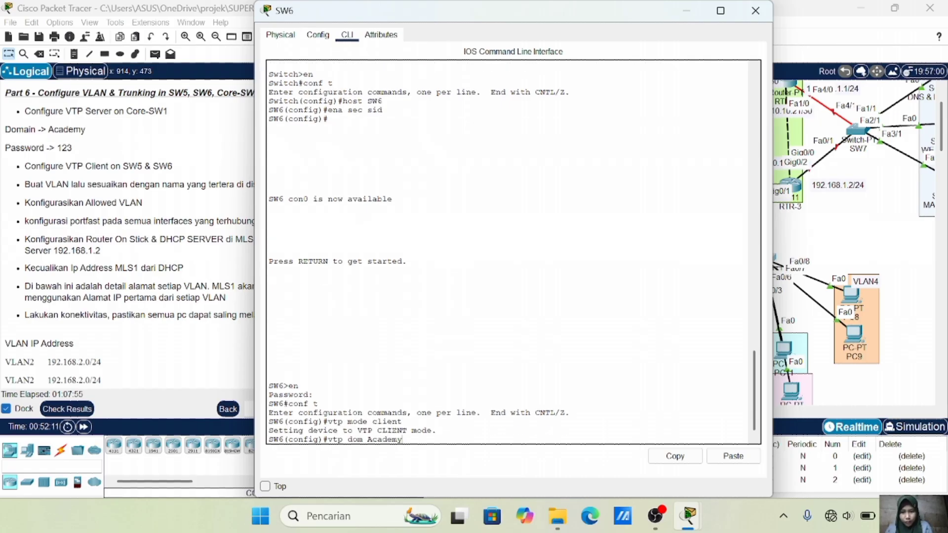
{"action": "key", "text": "Return"}
{"action": "type", "text": "vtp pass 123"}
{"action": "key", "text": "Return"}
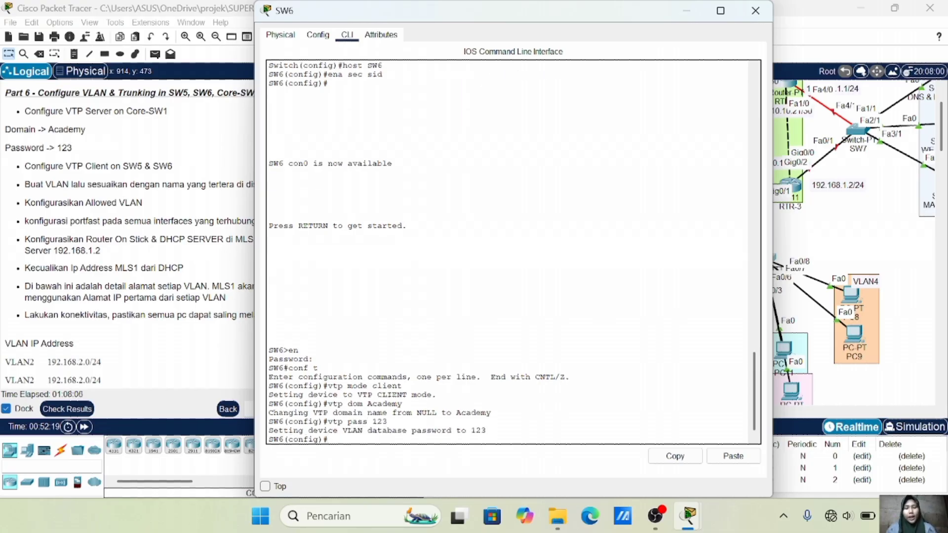
{"action": "left_click", "coordinate": [850, 254]}
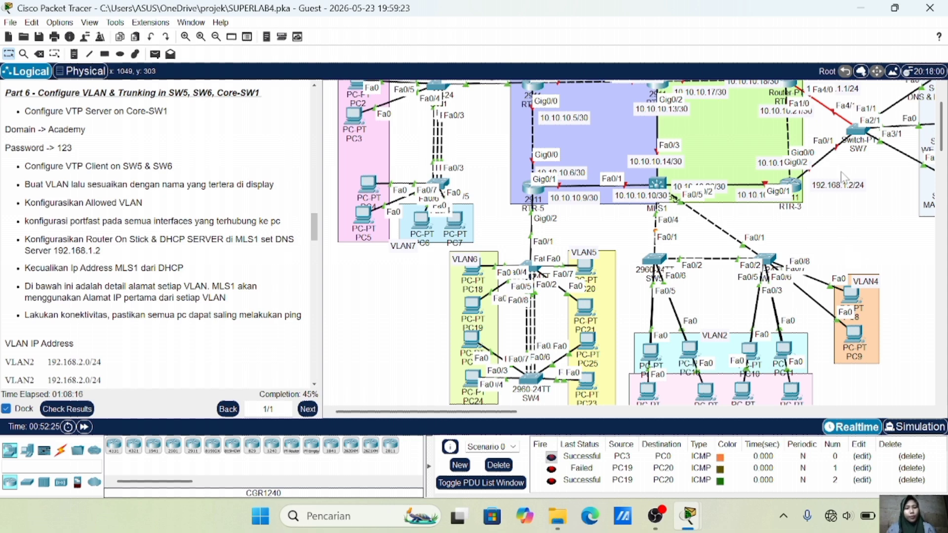
On MLS1, create VLAN 2 named VLAN2 and VLAN 3 named VLAN3
{"action": "left_click", "coordinate": [659, 186]}
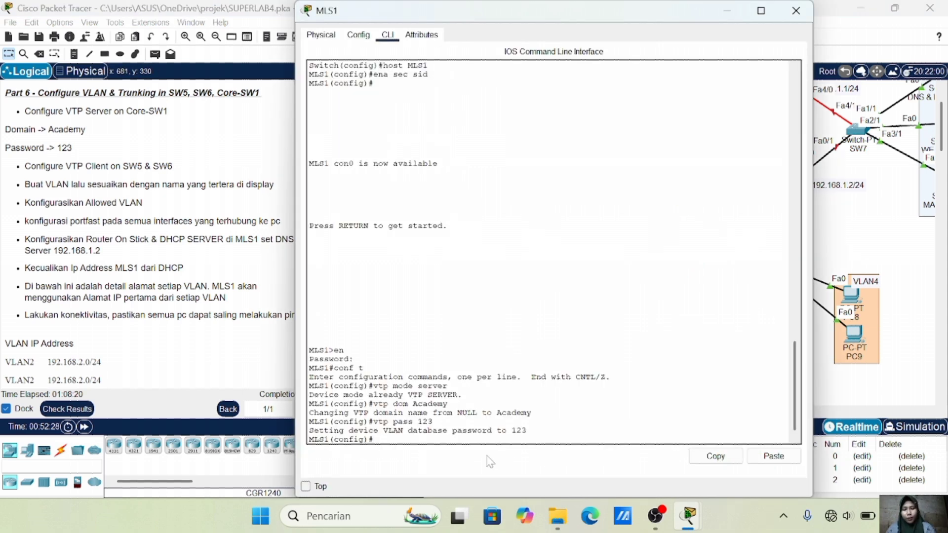
{"action": "type", "text": "vlan 2"}
{"action": "key", "text": "Return"}
{"action": "type", "text": "name VLAN2"}
{"action": "key", "text": "Return"}
{"action": "type", "text": "vlan 2"}
{"action": "key", "text": "BackSpace"}
{"action": "type", "text": "3"}
{"action": "key", "text": "Return"}
{"action": "type", "text": "name VLAN3"}
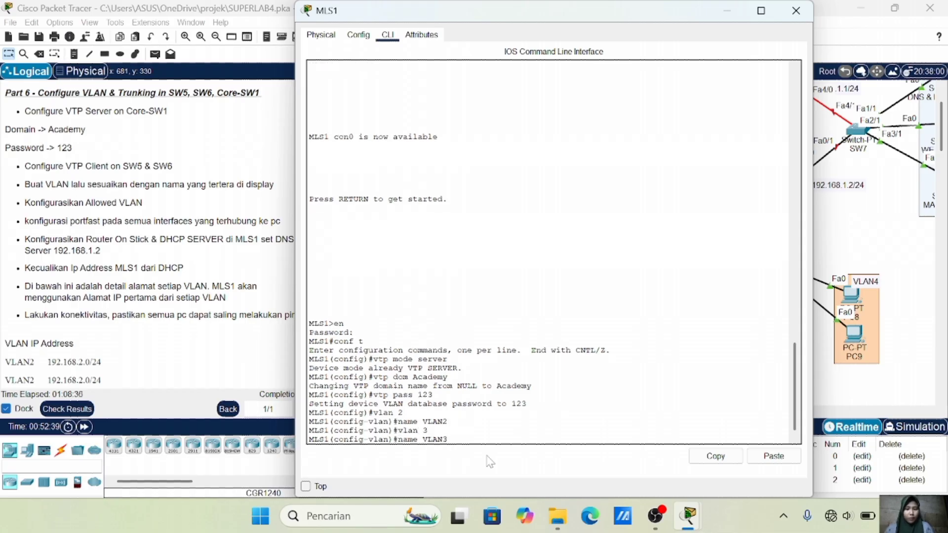
{"action": "key", "text": "Return"}
Create VLAN 4 named VLAN4 and exit VLAN configuration
{"action": "key", "text": "Up"}
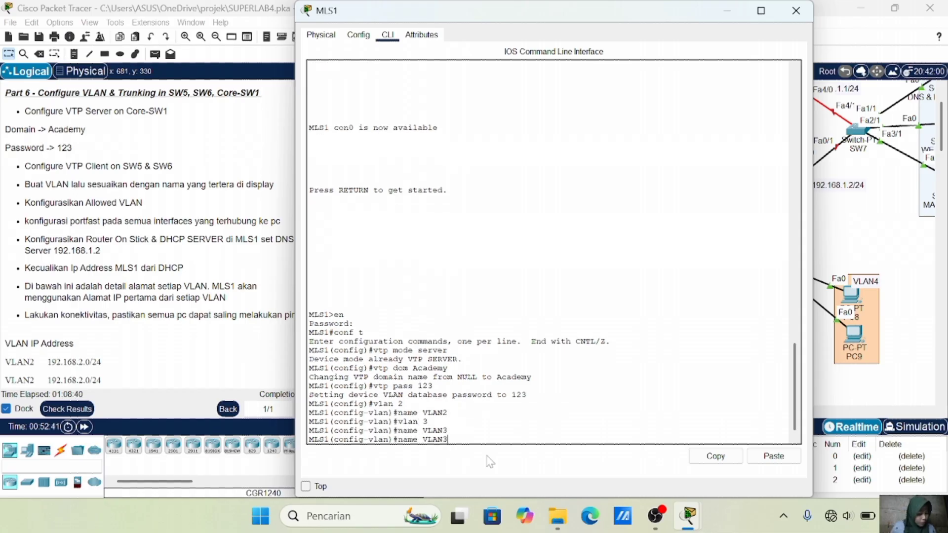
{"action": "key", "text": "Up"}
{"action": "key", "text": "BackSpace"}
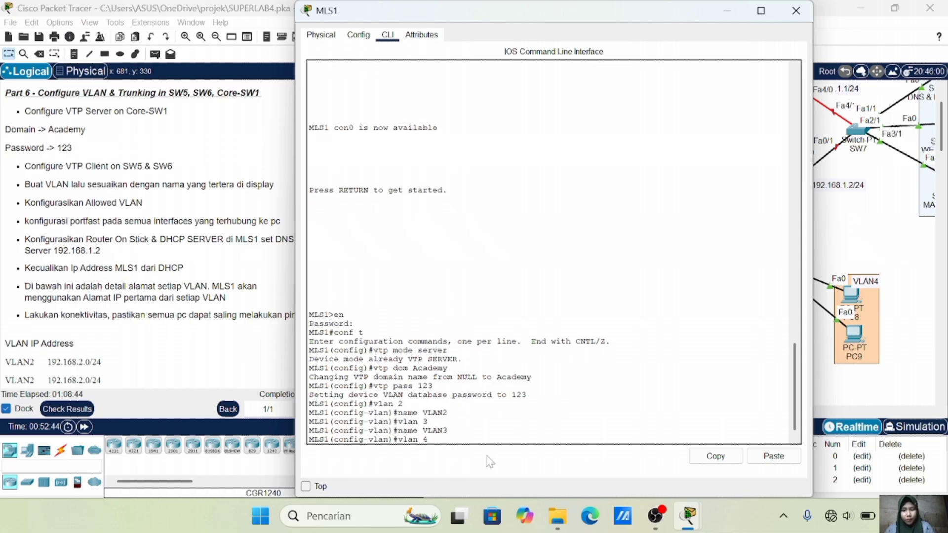
{"action": "type", "text": "4"}
{"action": "key", "text": "Return"}
{"action": "key", "text": "Up"}
{"action": "key", "text": "BackSpace"}
{"action": "type", "text": "4"}
{"action": "key", "text": "Return"}
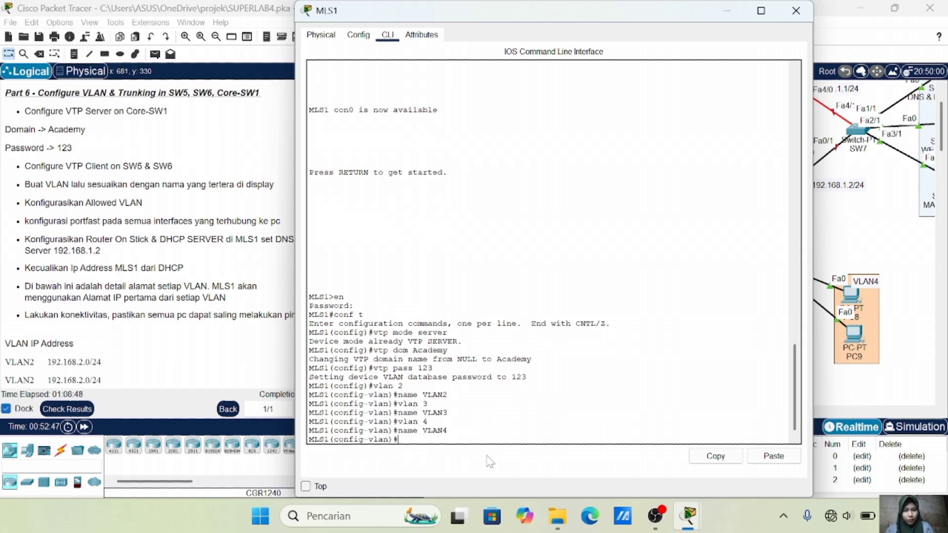
{"action": "type", "text": "ex"}
{"action": "key", "text": "Return"}
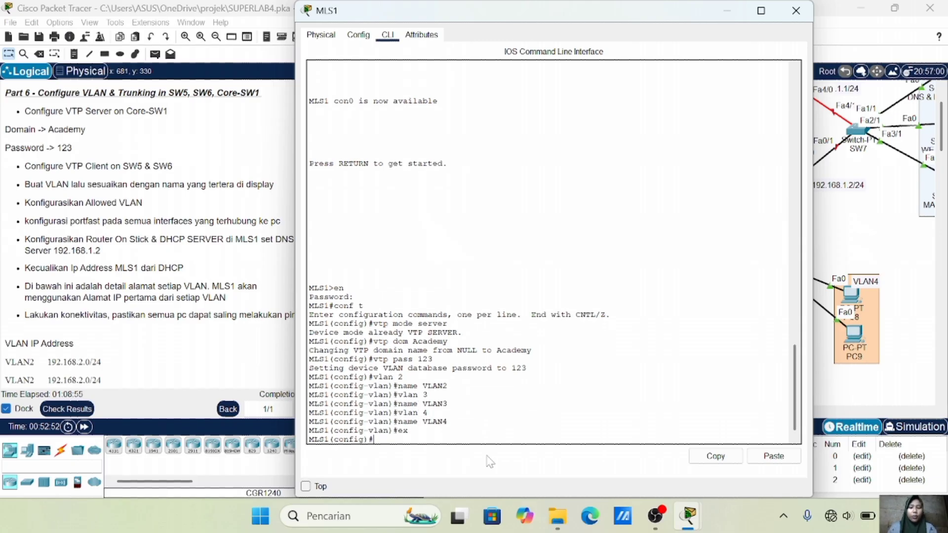
Run do show vlan brief on MLS1 to confirm VLAN2, VLAN3 and VLAN4 are active
{"action": "left_click", "coordinate": [864, 269]}
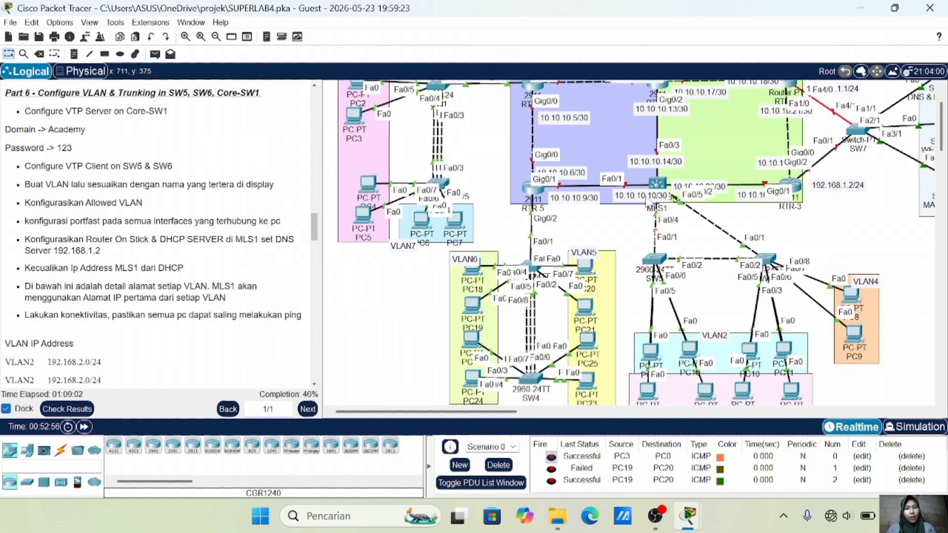
{"action": "left_click", "coordinate": [659, 186]}
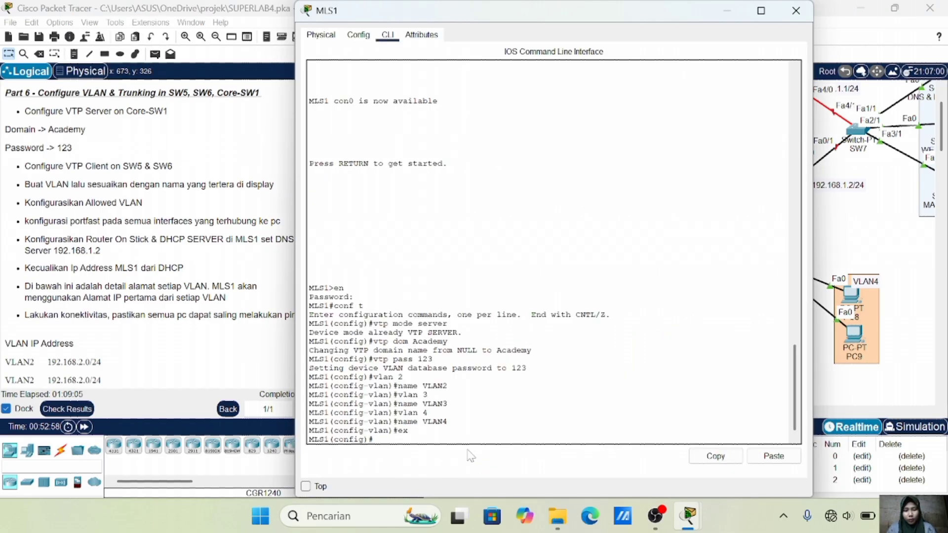
{"action": "type", "text": "do sh"}
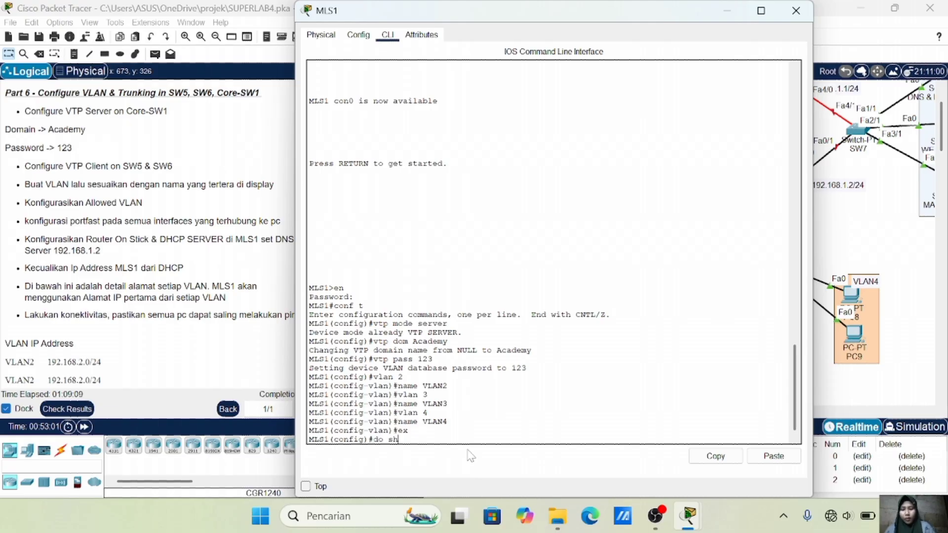
{"action": "type", "text": " vlan brief"}
{"action": "key", "text": "Return"}
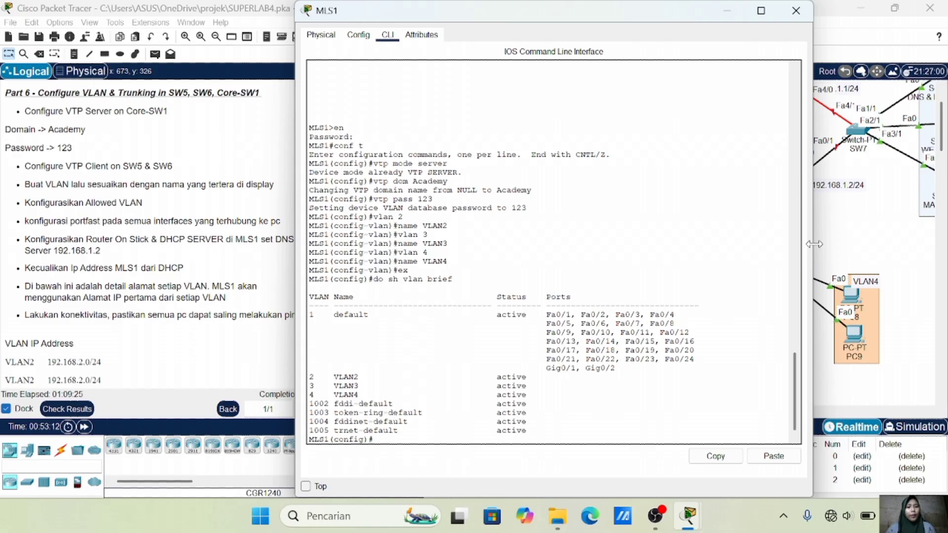
{"action": "left_click", "coordinate": [843, 245]}
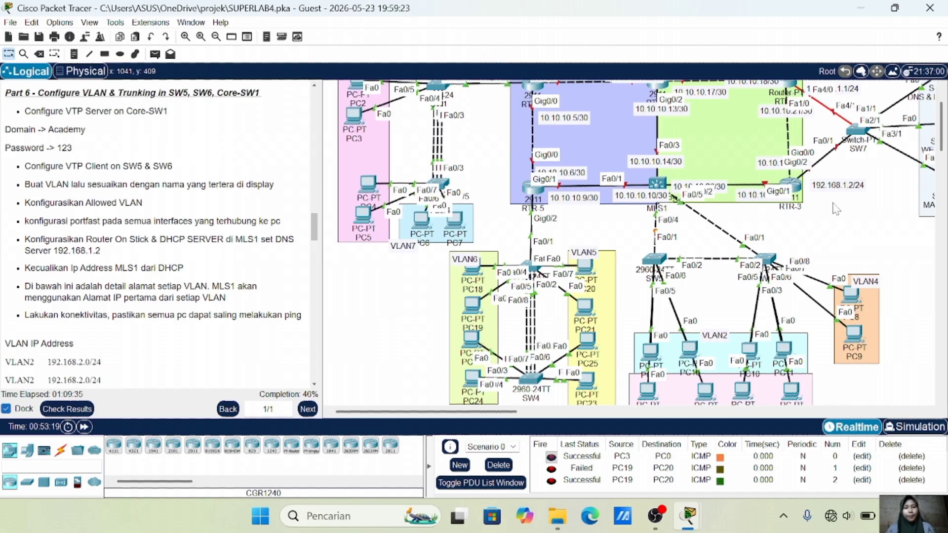
Configure MLS1 interface range Fa0/4-5 with dot1q trunk encapsulation and trunk mode
{"action": "left_click", "coordinate": [657, 185]}
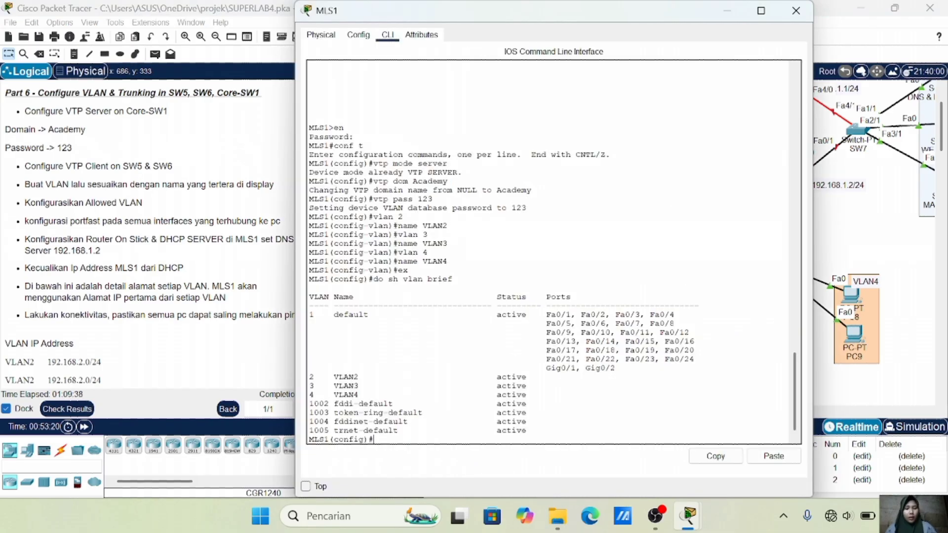
{"action": "key", "text": "Return"}
{"action": "type", "text": "int ra fa0"}
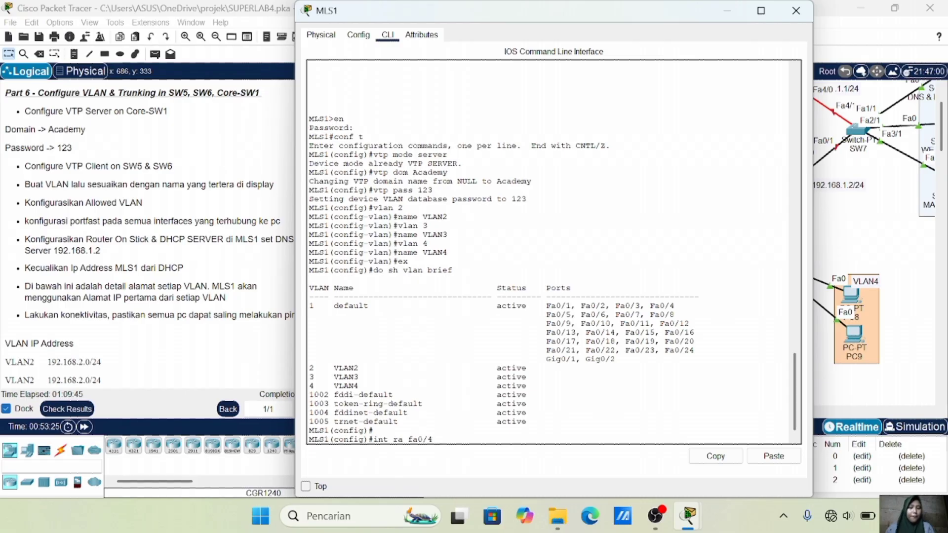
{"action": "type", "text": "/4-5"}
{"action": "key", "text": "Return"}
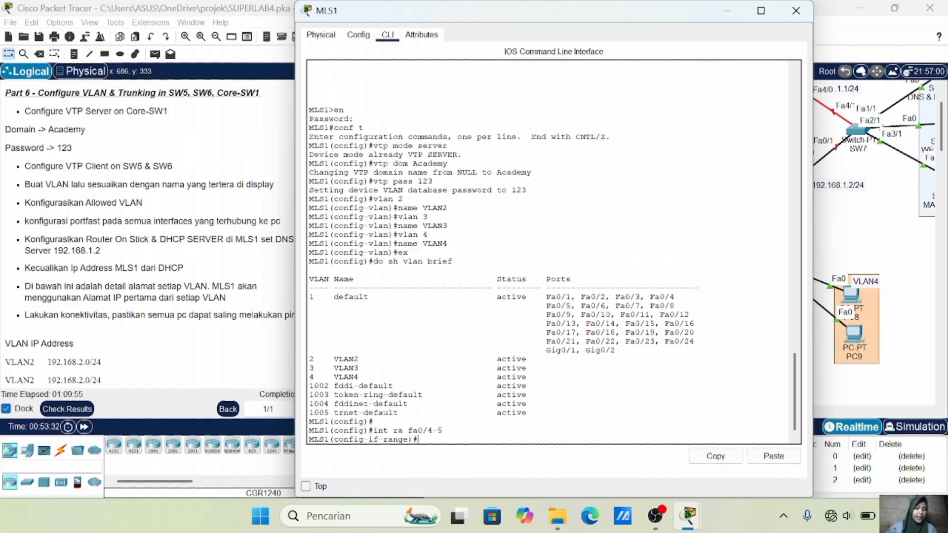
{"action": "type", "text": "sw"}
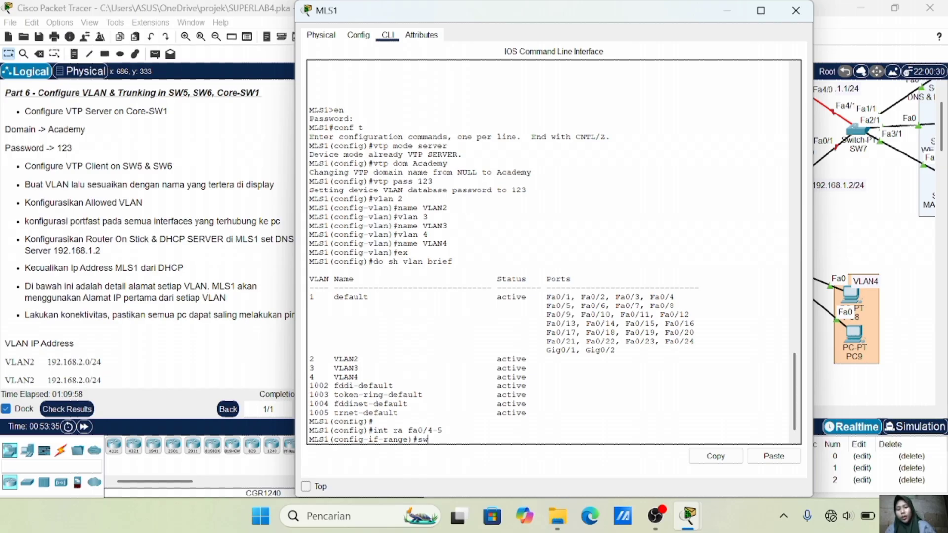
{"action": "type", "text": " t"}
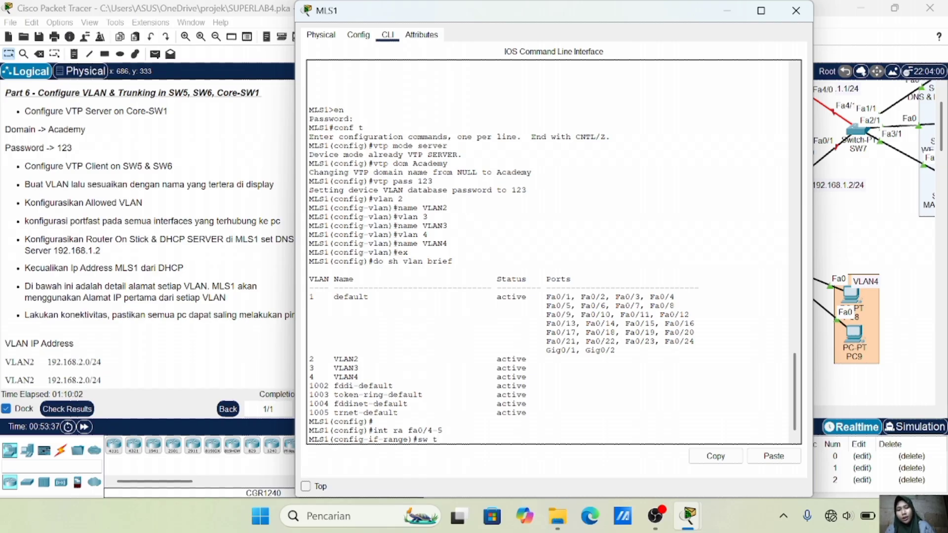
{"action": "type", "text": " en"}
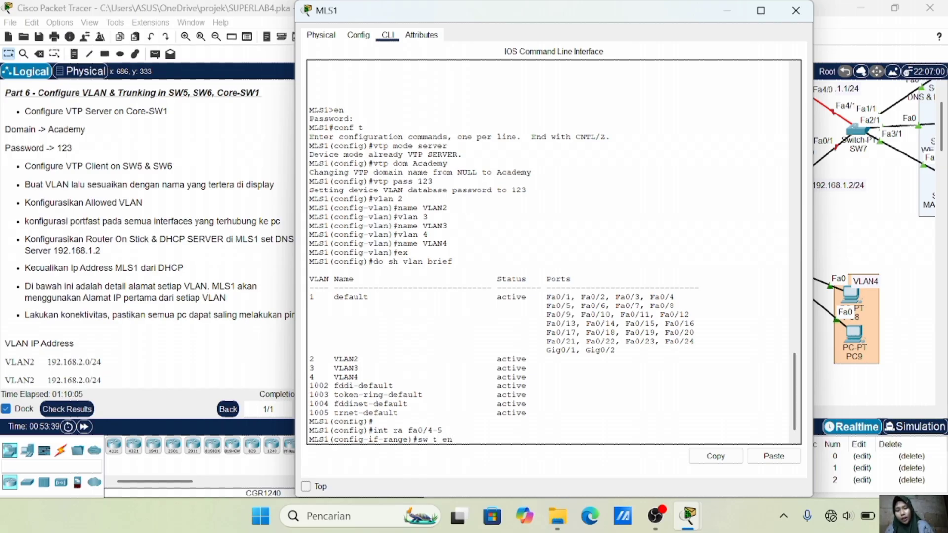
{"action": "type", "text": "c do"}
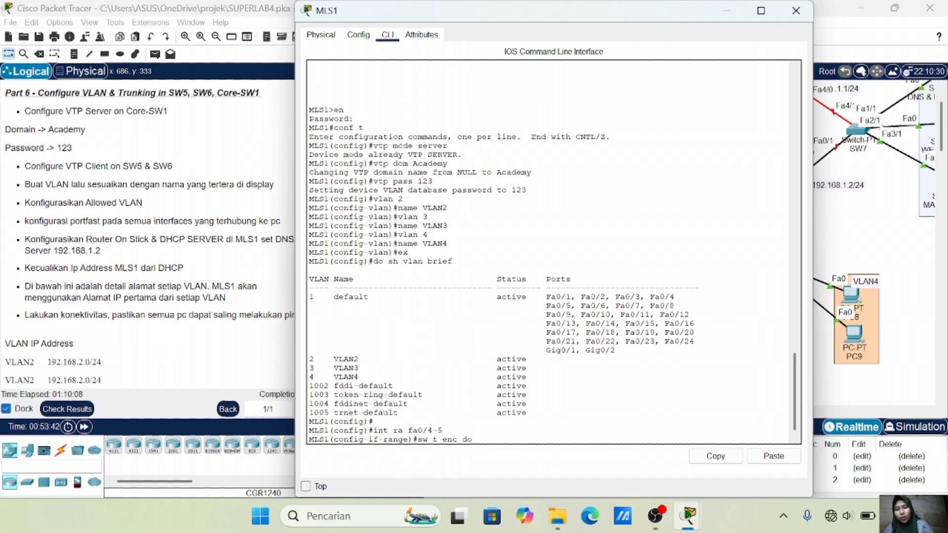
{"action": "key", "text": "Return"}
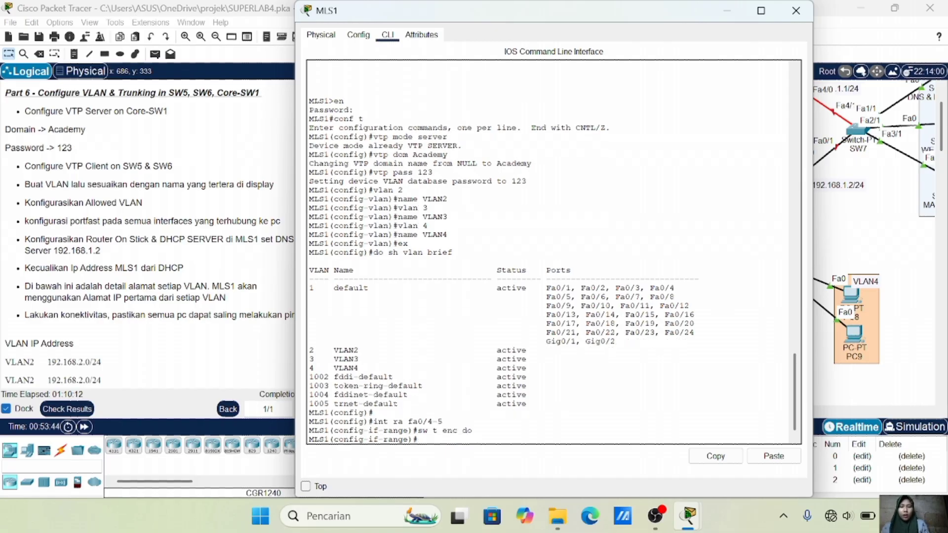
{"action": "type", "text": "sw m t"}
{"action": "key", "text": "Return"}
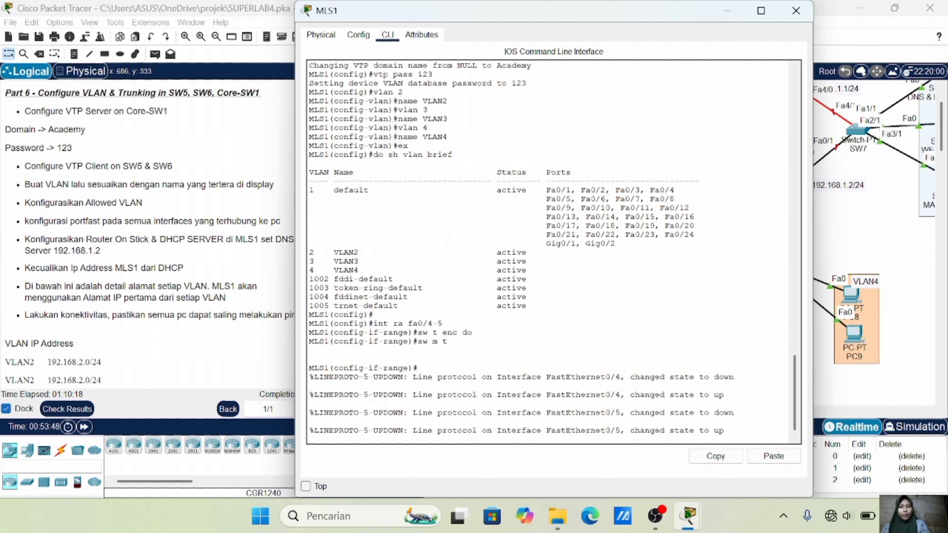
{"action": "key", "text": "Return"}
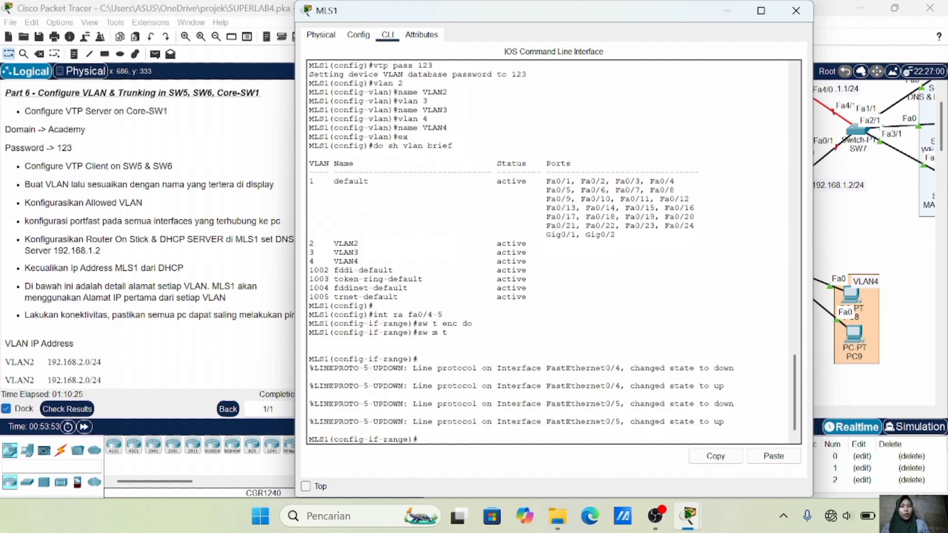
{"action": "left_click", "coordinate": [828, 236]}
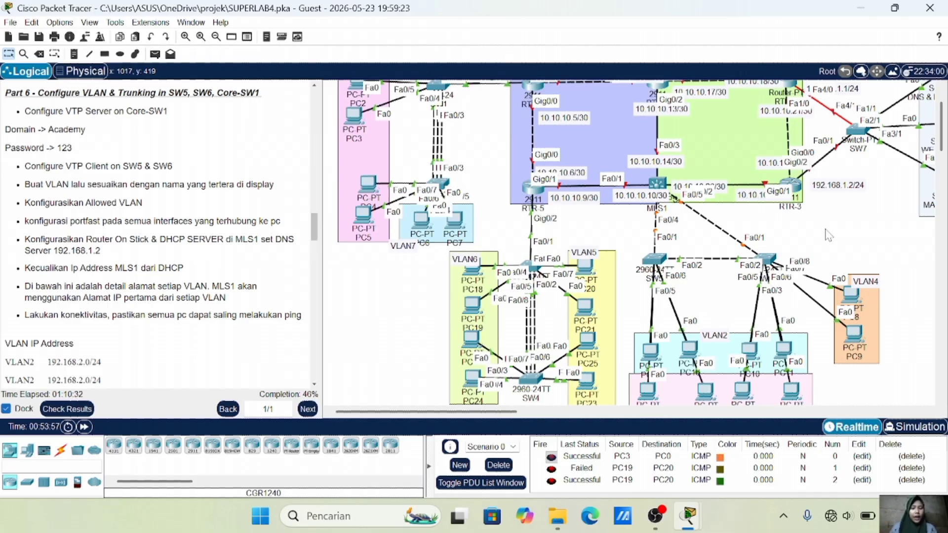
Fast-forward time, then run show vlan brief on SW5 to see VLAN2, VLAN3 and VLAN4
{"action": "left_click", "coordinate": [83, 426]}
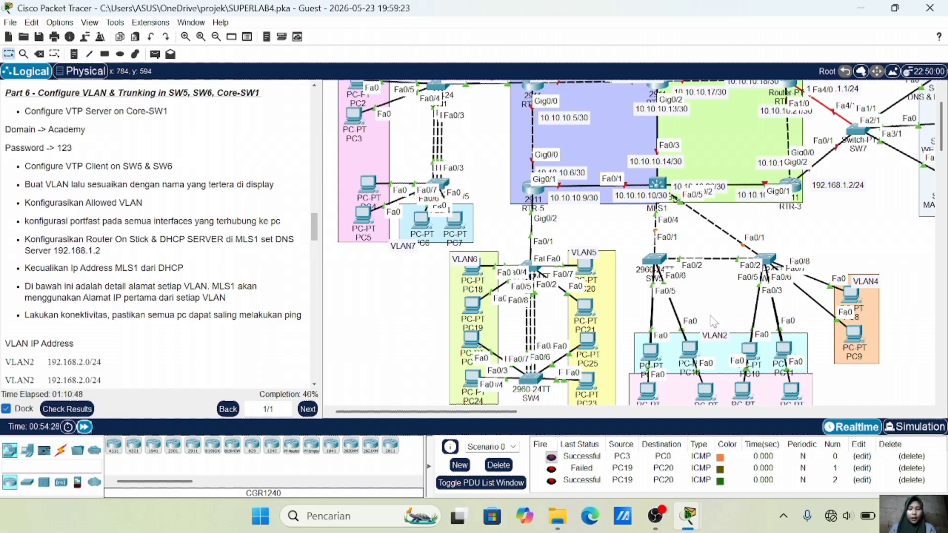
{"action": "left_click", "coordinate": [657, 259]}
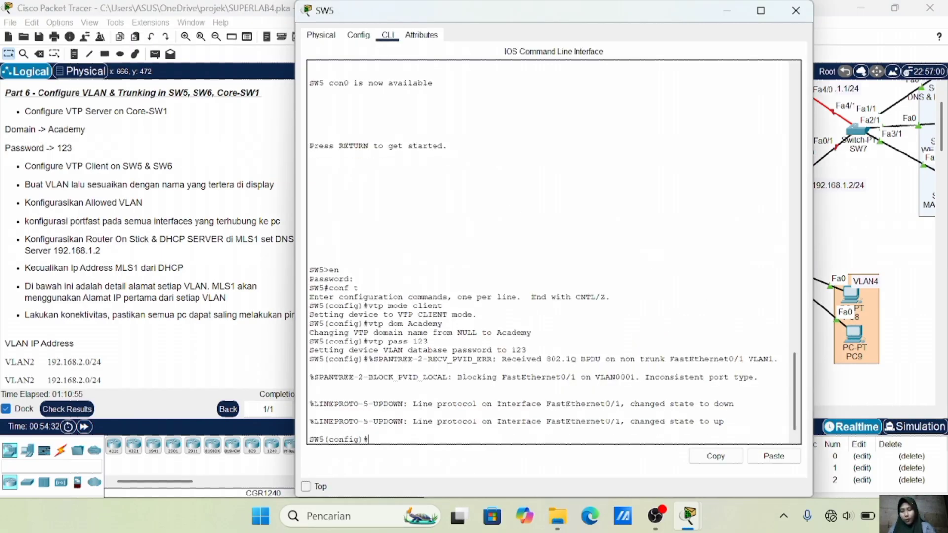
{"action": "type", "text": "do sh v"}
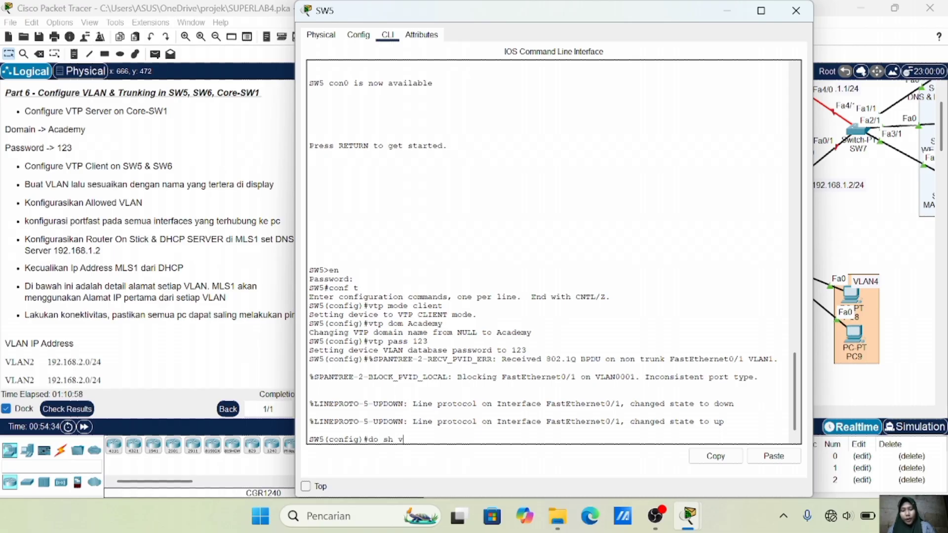
{"action": "type", "text": "ln brief"}
{"action": "key", "text": "Return"}
{"action": "key", "text": "Up"}
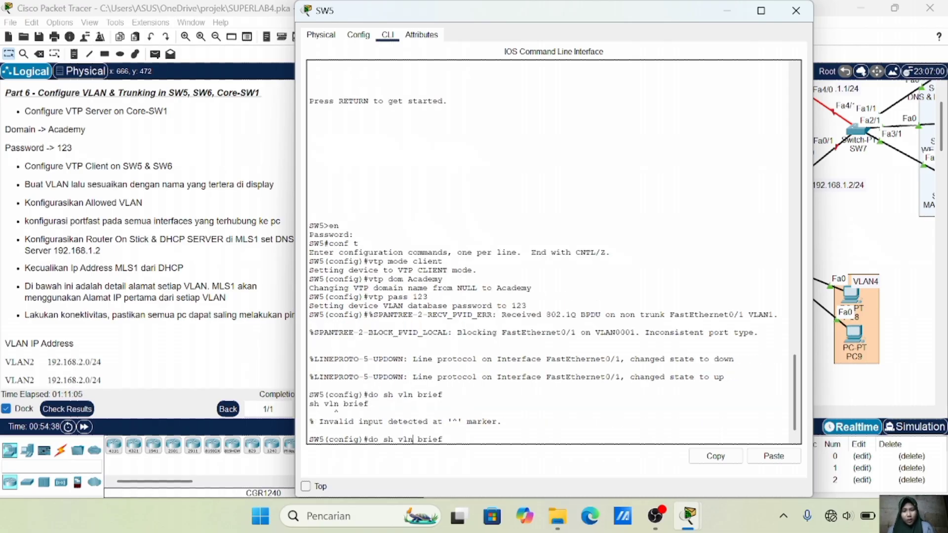
{"action": "type", "text": "a"}
{"action": "key", "text": "Return"}
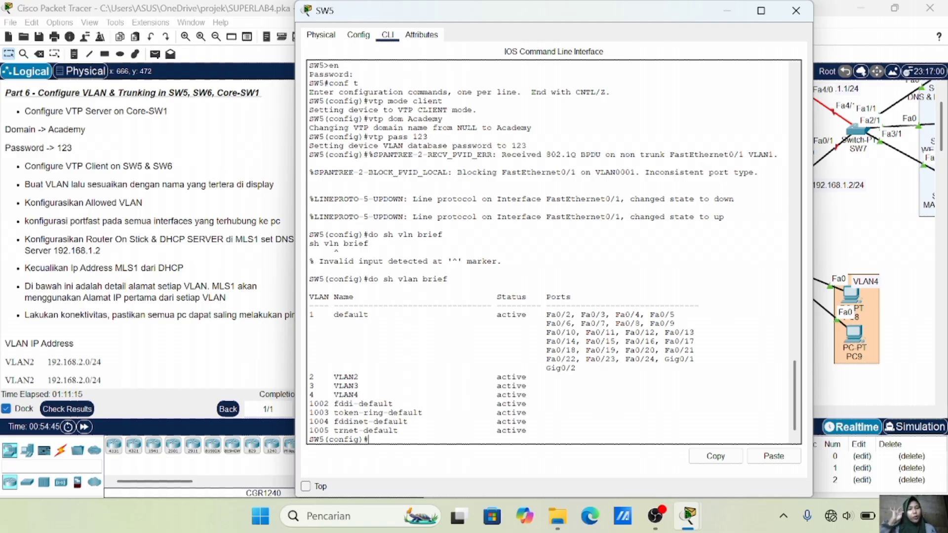
{"action": "left_click", "coordinate": [836, 253]}
Run do sh vlan brief on SW6 to verify VLAN2-4, then return to the topology
{"action": "left_click", "coordinate": [764, 261]}
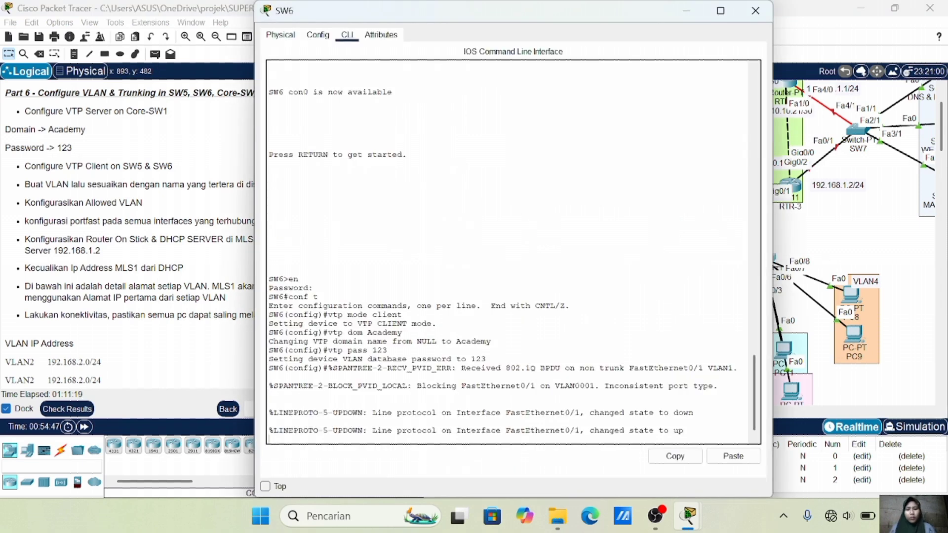
{"action": "key", "text": "Return"}
{"action": "type", "text": "do sh vlan b"}
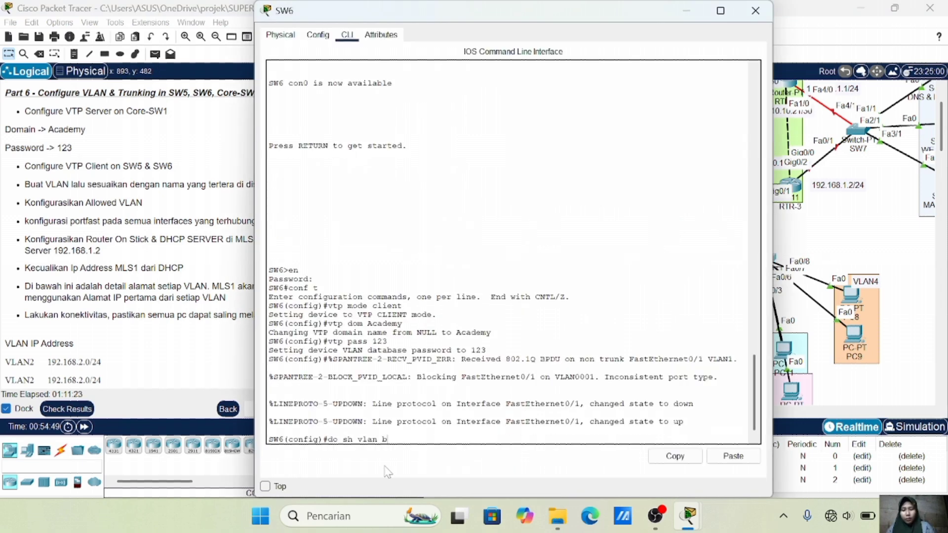
{"action": "type", "text": "rief"}
{"action": "key", "text": "Return"}
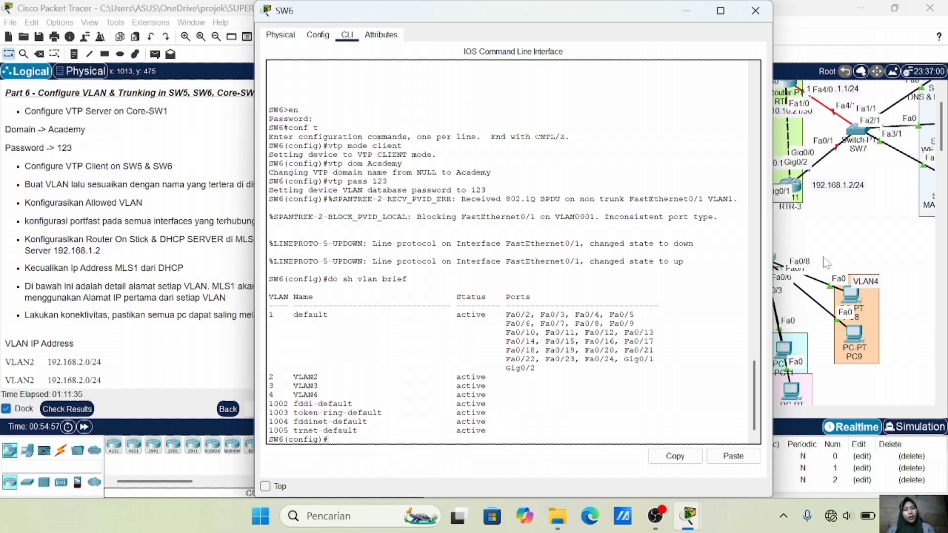
{"action": "left_click", "coordinate": [849, 233]}
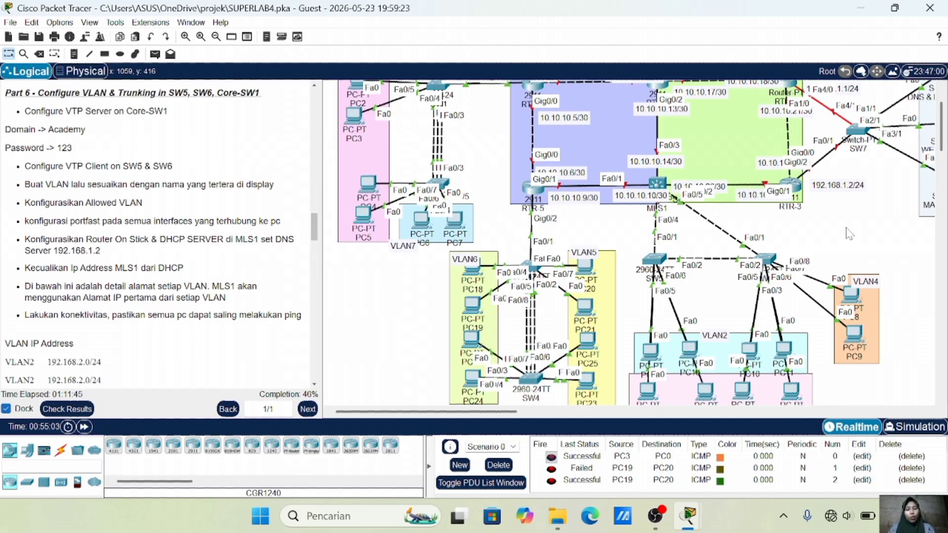
{"action": "scroll", "coordinate": [758, 227], "scroll_direction": "down", "scroll_amount": 3}
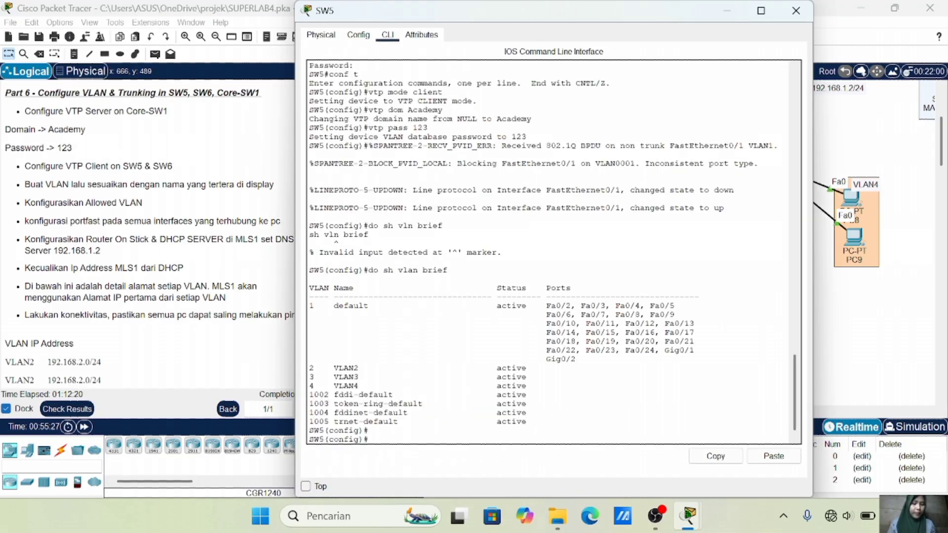
Put SW5 ports Fa0/5 and Fa0/3 into access mode on VLAN 2
{"action": "type", "text": "int ra fa"}
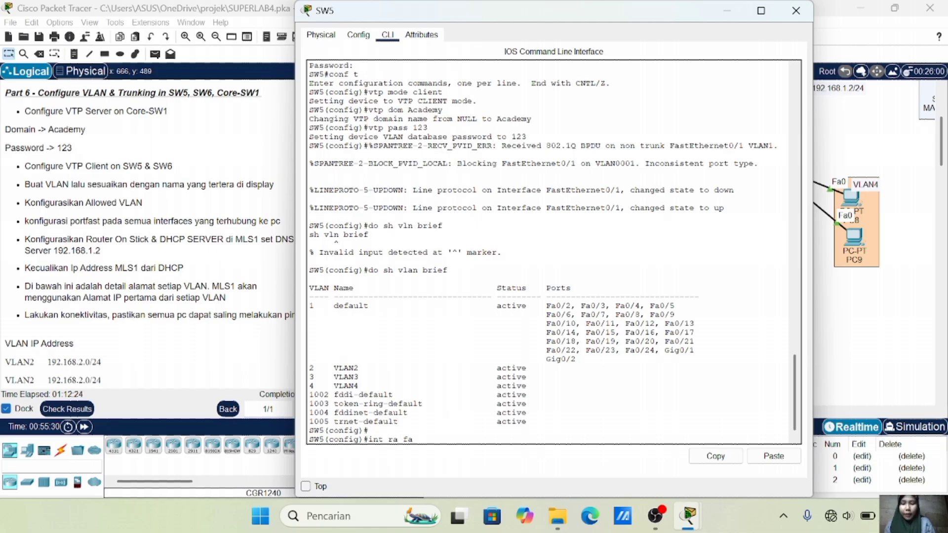
{"action": "type", "text": "0/5, fa0/3"}
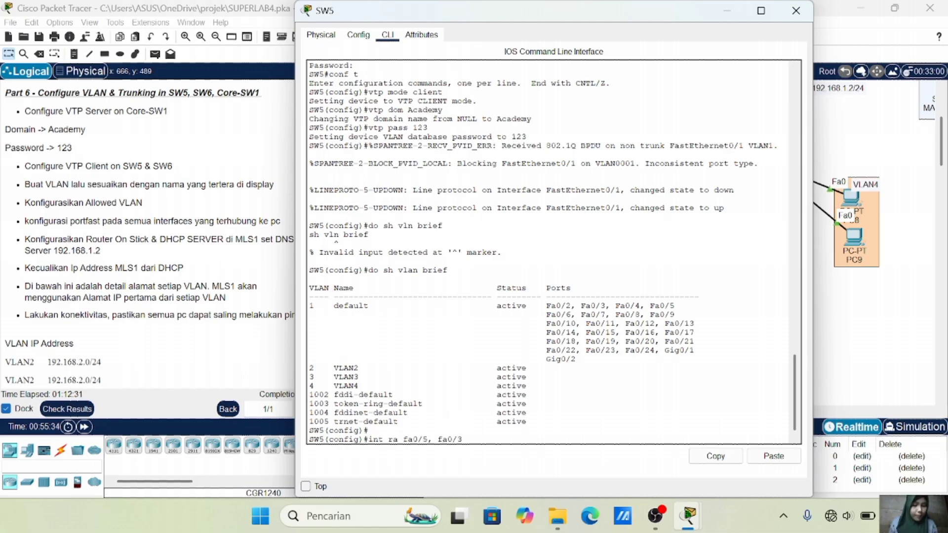
{"action": "key", "text": "Return"}
{"action": "type", "text": "sw m a"}
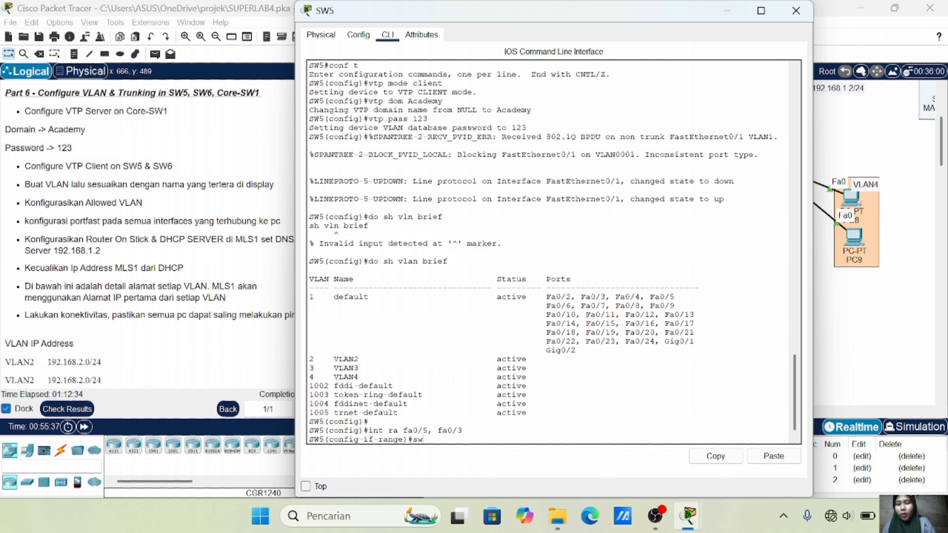
{"action": "key", "text": "Return"}
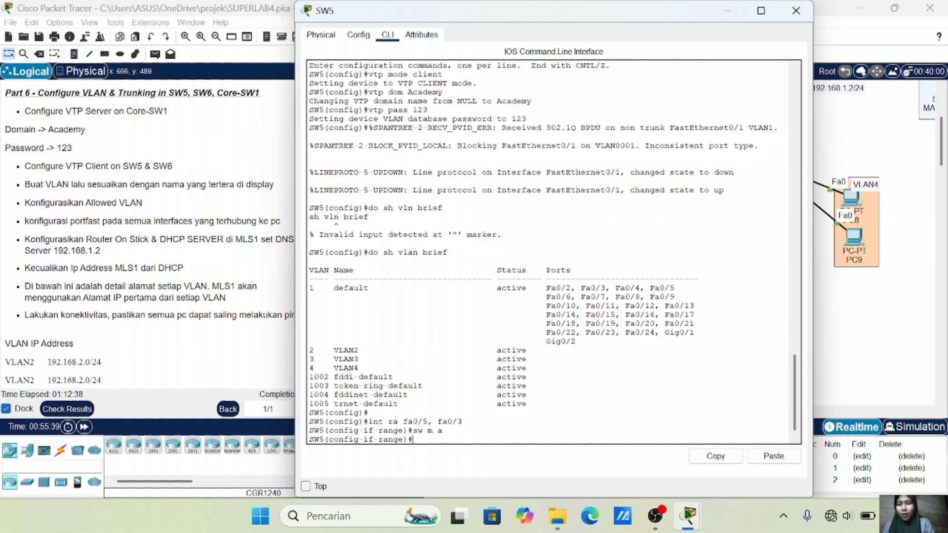
{"action": "type", "text": "sw a vl"}
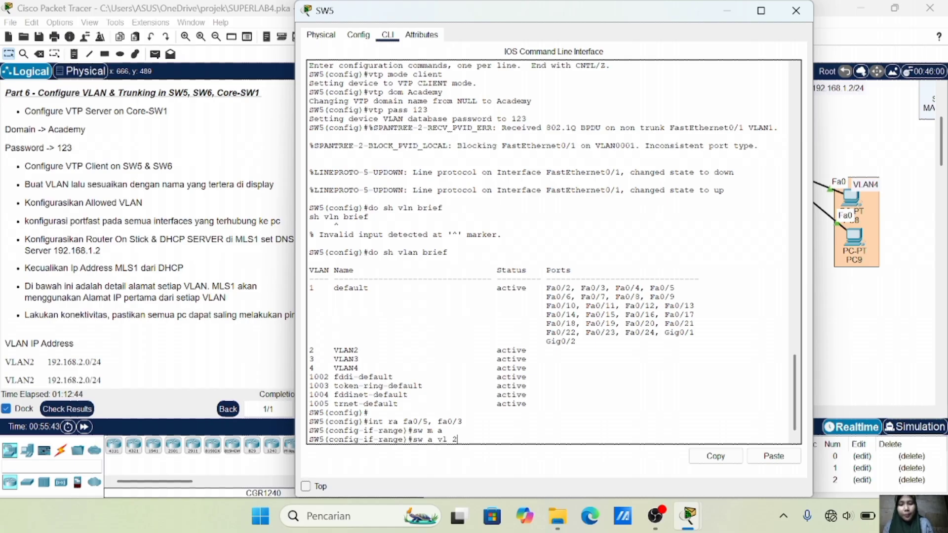
{"action": "type", "text": " 2"}
{"action": "key", "text": "Return"}
Enable spanning-tree PortFast on SW5's Fa0/5 and Fa0/3 and exit the port range
{"action": "type", "text": "sap"}
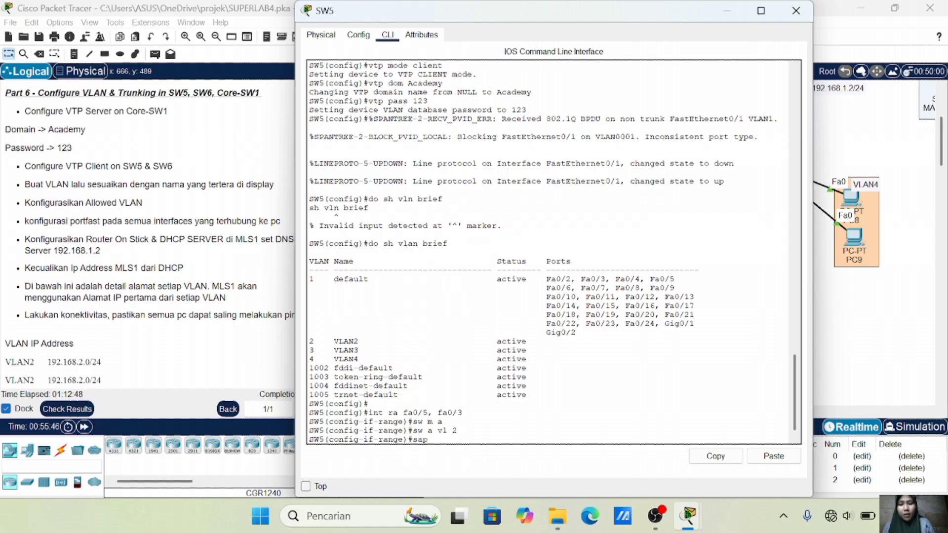
{"action": "key", "text": "BackSpace"}
{"action": "key", "text": "BackSpace"}
{"action": "type", "text": "pan"}
{"action": "key", "text": "BackSpace"}
{"action": "type", "text": "po"}
{"action": "key", "text": "Return"}
{"action": "type", "text": "ex"}
{"action": "key", "text": "Return"}
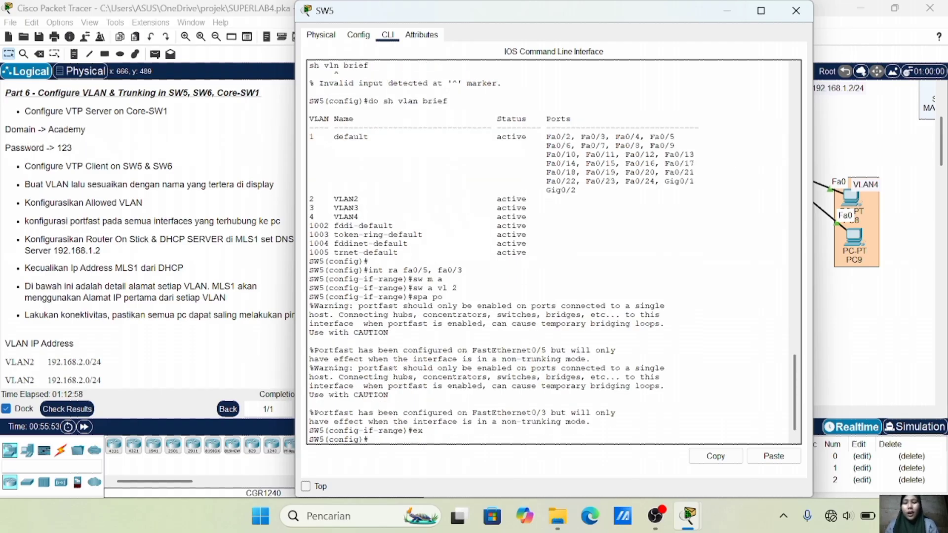
{"action": "left_click", "coordinate": [841, 349]}
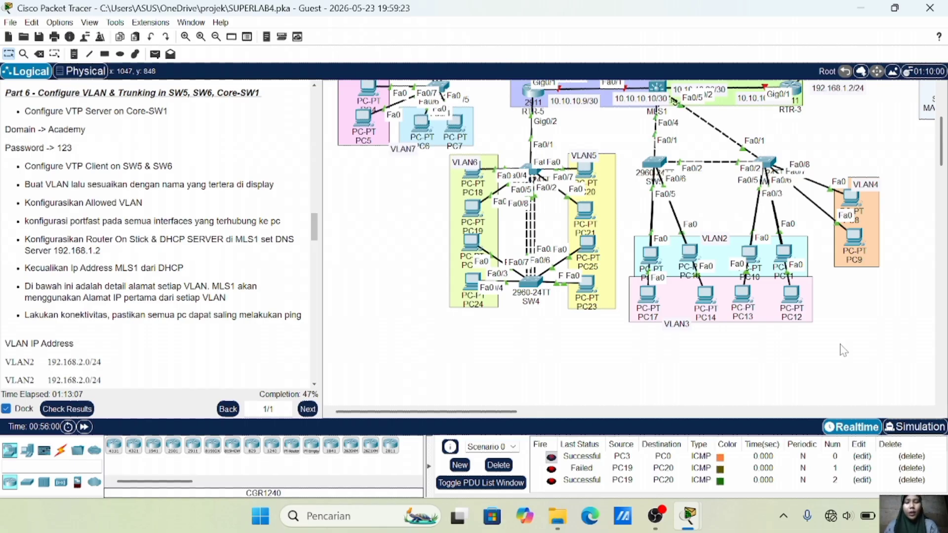
In SW5's CLI, put ports Fa0/4 and Fa0/6 into access mode on VLAN 3
{"action": "left_click", "coordinate": [654, 163]}
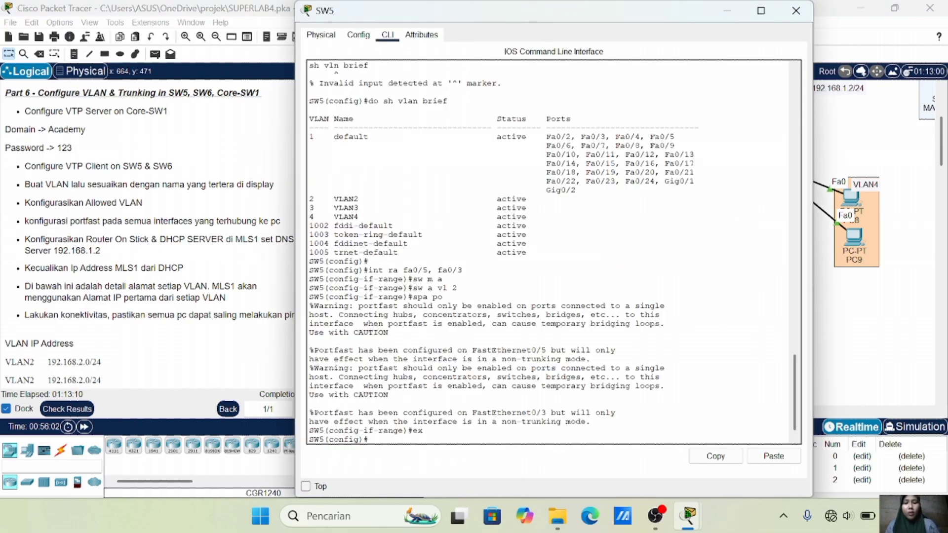
{"action": "key", "text": "Return"}
{"action": "type", "text": "int ra"}
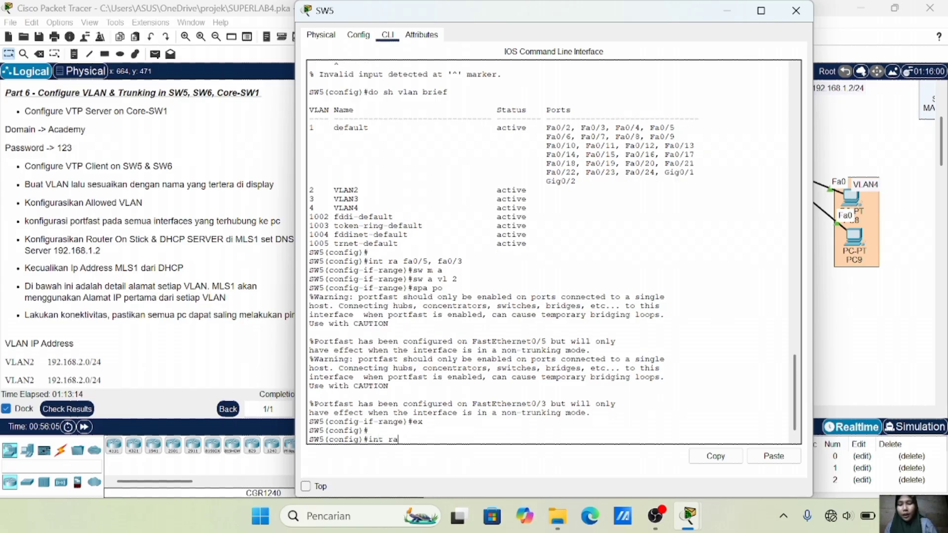
{"action": "type", "text": " fa0/4"}
{"action": "type", "text": ", d"}
{"action": "type", "text": "fa0/6"}
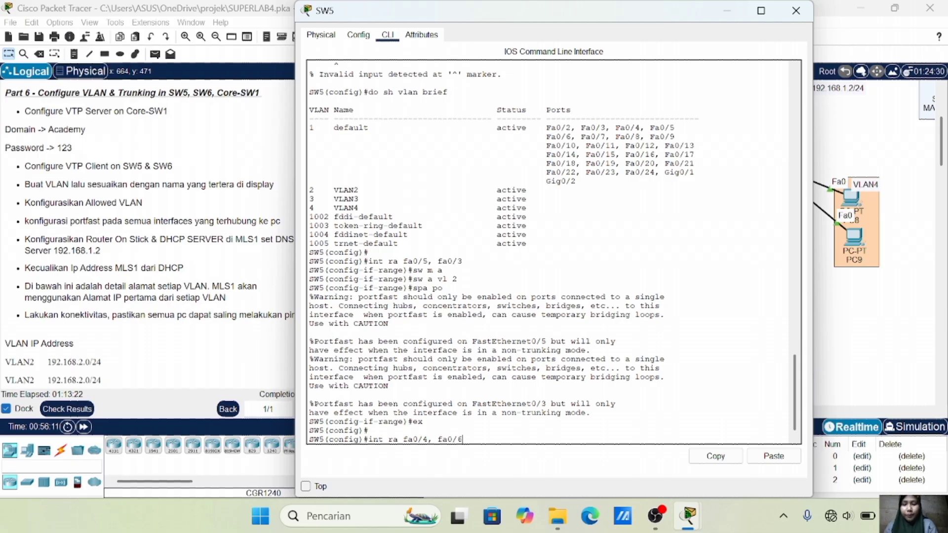
{"action": "key", "text": "Return"}
{"action": "type", "text": "sw m a"}
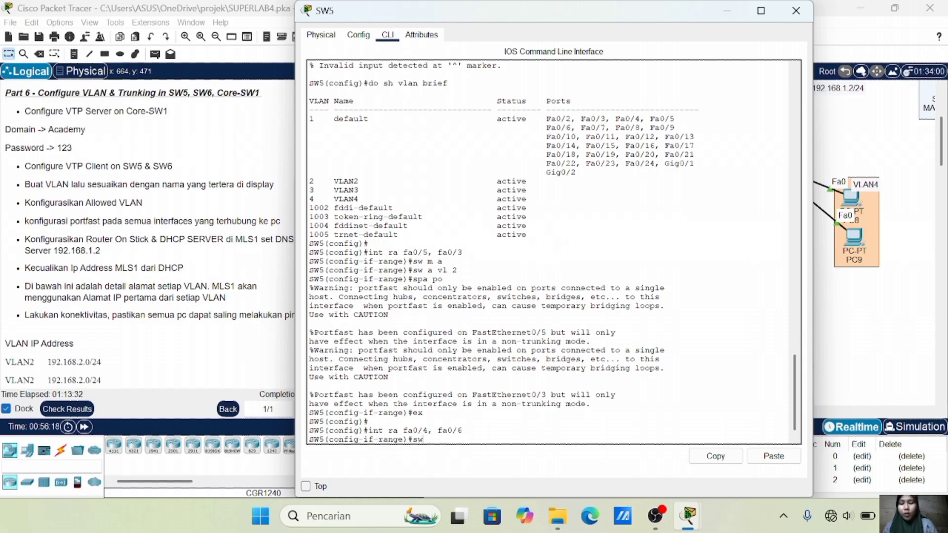
{"action": "key", "text": "Return"}
{"action": "type", "text": "sw"}
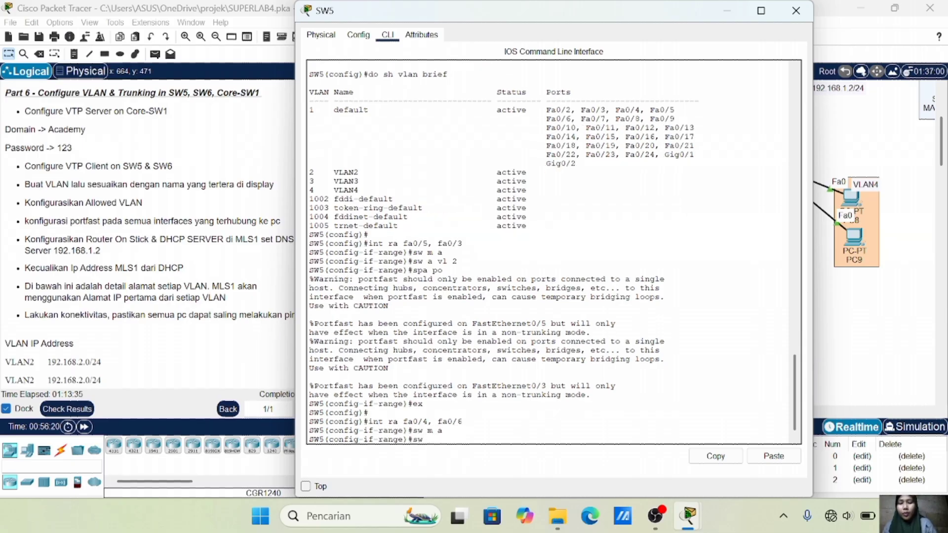
{"action": "type", "text": " a vl 3"}
{"action": "key", "text": "Return"}
Enable spanning-tree PortFast on SW5's Fa0/4 and Fa0/6 and exit the port range
{"action": "type", "text": "spa po"}
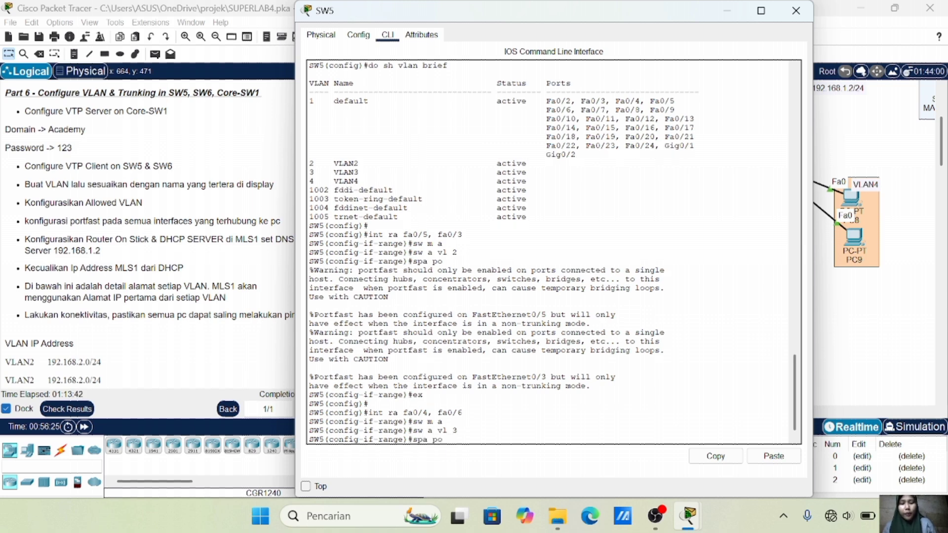
{"action": "key", "text": "Return"}
{"action": "type", "text": "ex"}
{"action": "key", "text": "Return"}
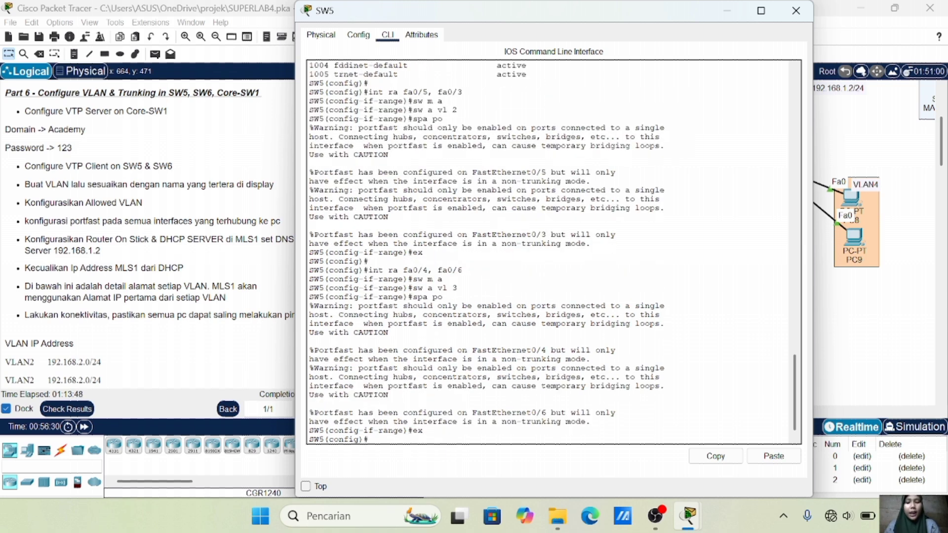
{"action": "left_click", "coordinate": [867, 321]}
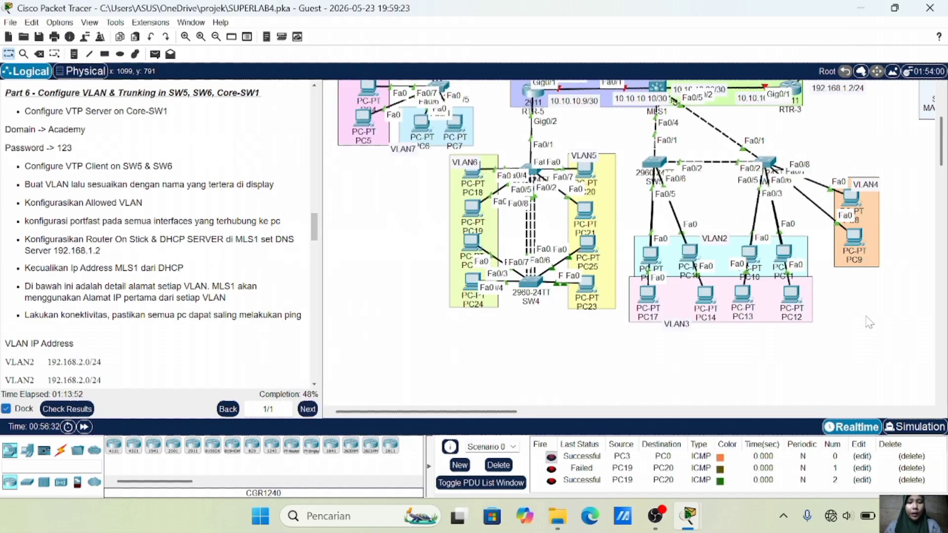
Set SW5's Fa0/1-2 to trunk mode with the allowed VLAN list 2-3
{"action": "scroll", "coordinate": [867, 321], "scroll_direction": "up", "scroll_amount": 2}
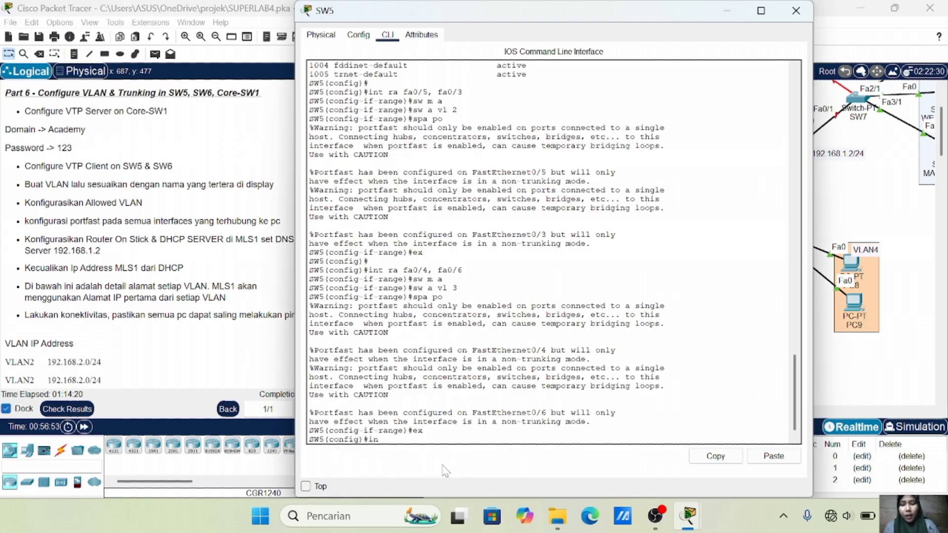
{"action": "type", "text": "t ra"}
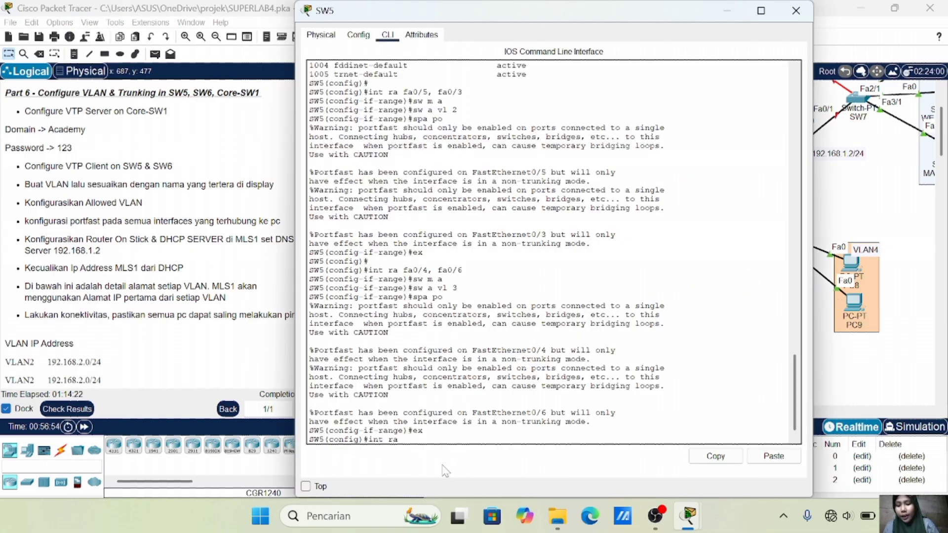
{"action": "type", "text": " fa0/1-2"}
{"action": "key", "text": "Return"}
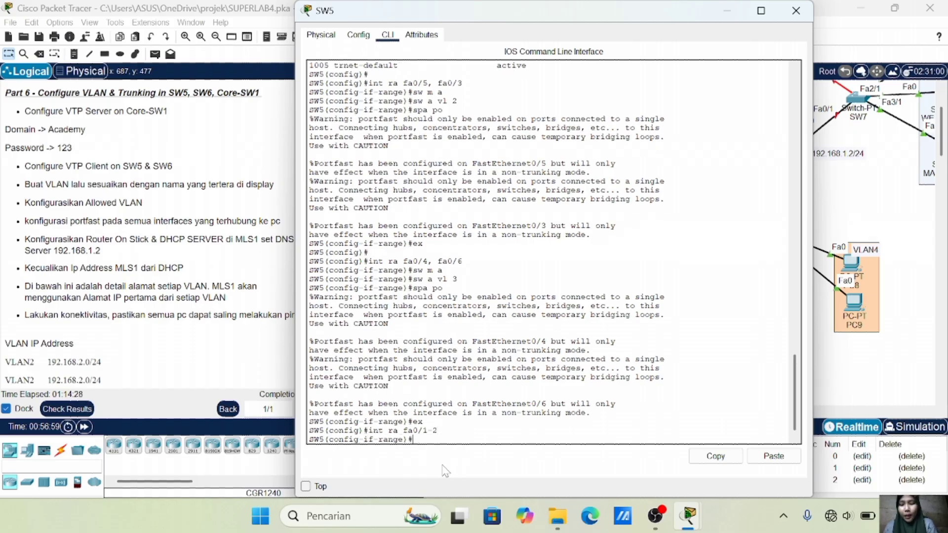
{"action": "type", "text": "sw m t"}
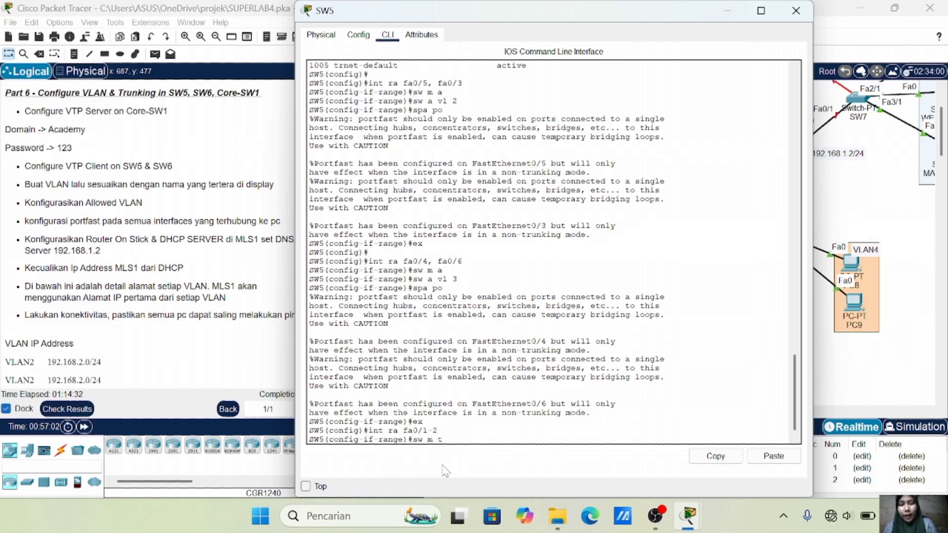
{"action": "key", "text": "Return"}
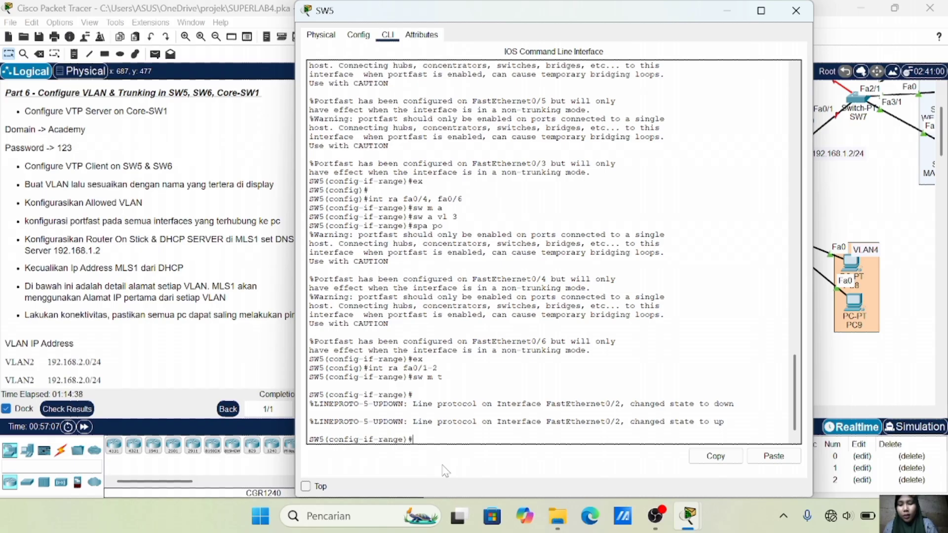
{"action": "type", "text": "sw t"}
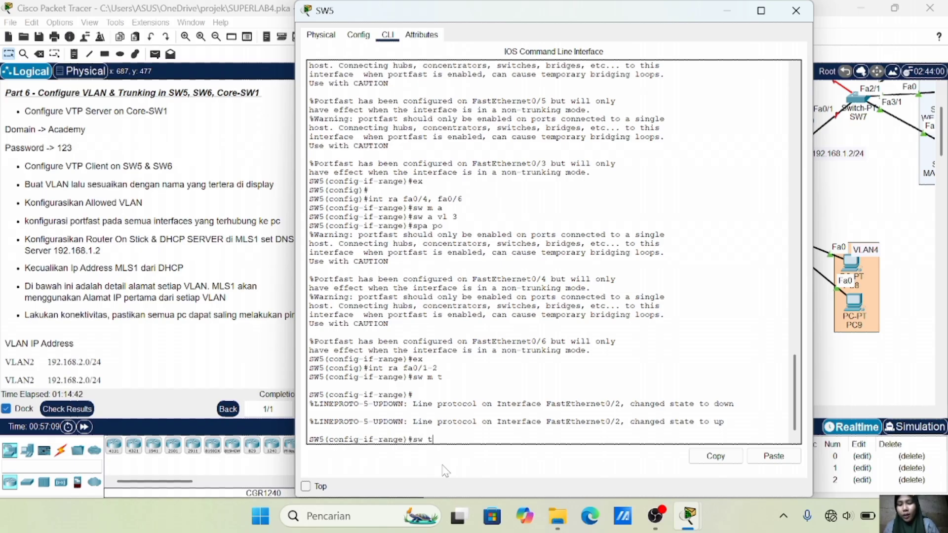
{"action": "type", "text": " all vl"}
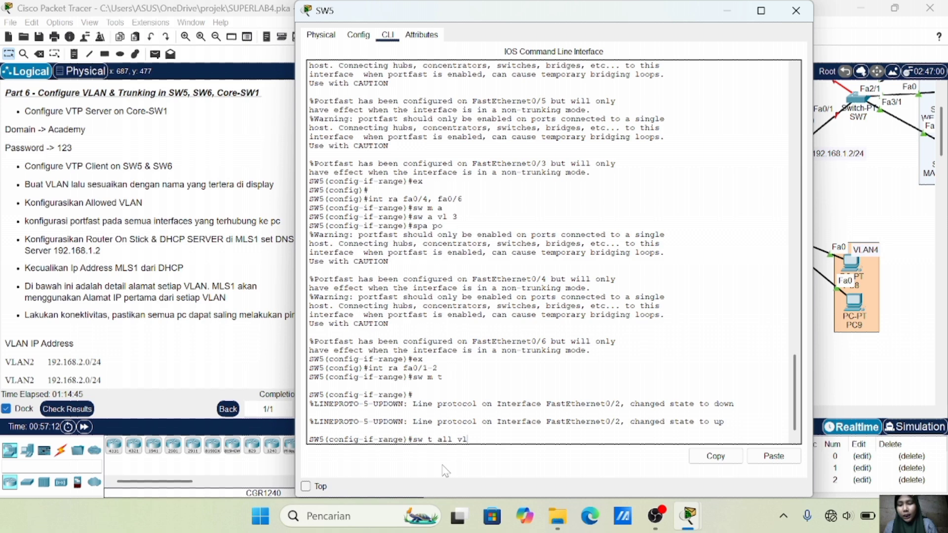
{"action": "type", "text": " 2-3"}
{"action": "key", "text": "Return"}
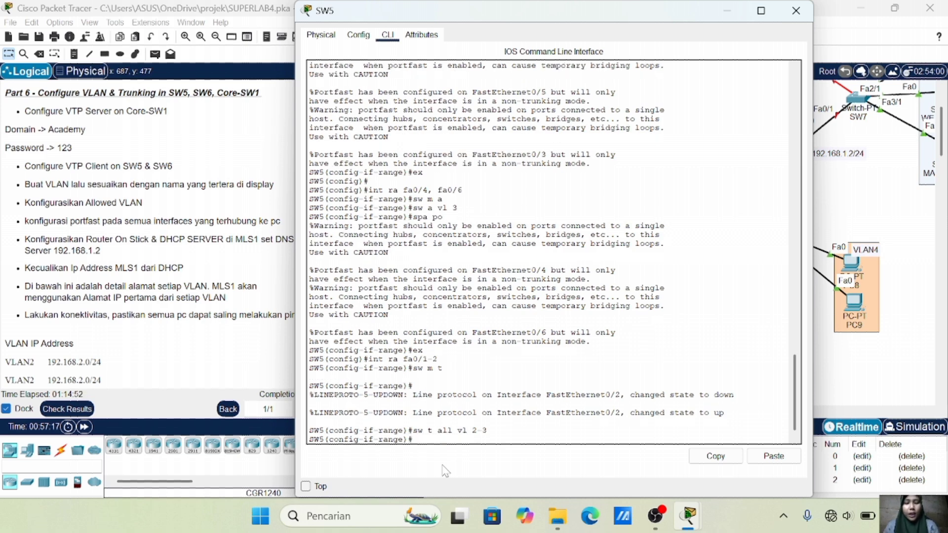
{"action": "left_click", "coordinate": [927, 268]}
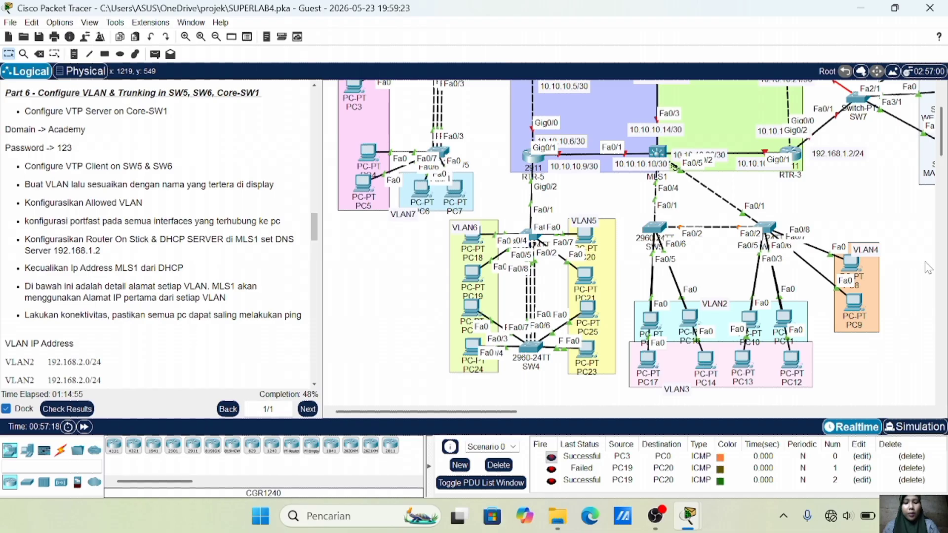
In SW6's CLI, put ports Fa0/3-4 into access mode on VLAN 2
{"action": "left_click", "coordinate": [765, 227]}
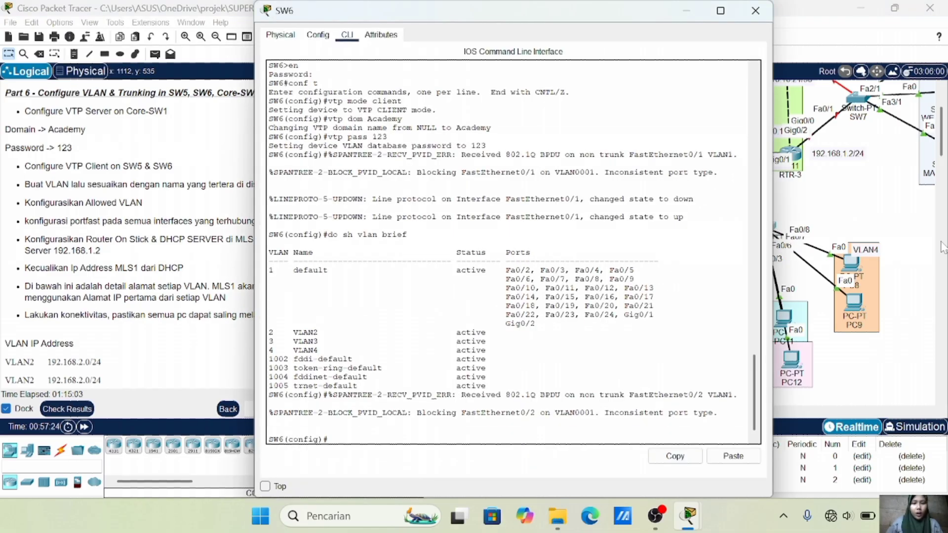
{"action": "left_click", "coordinate": [882, 194]}
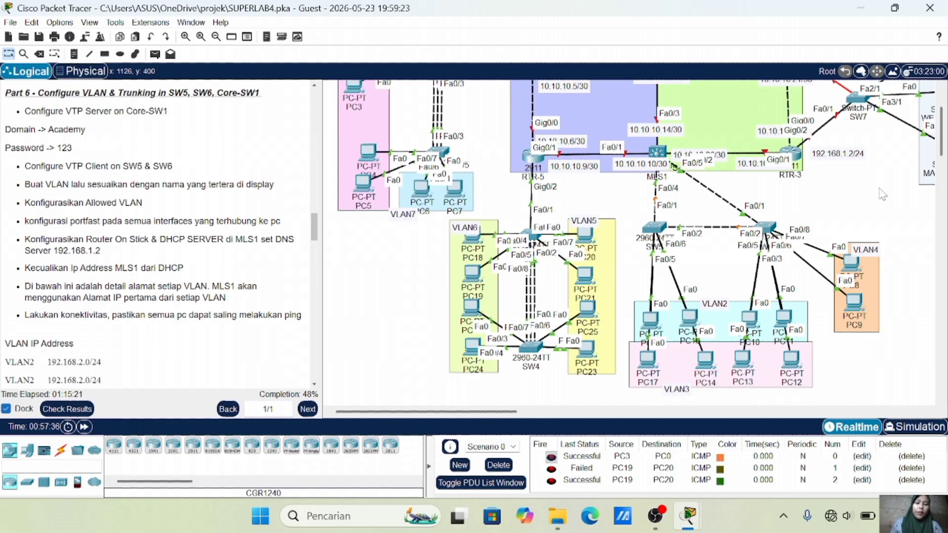
{"action": "left_click", "coordinate": [771, 230]}
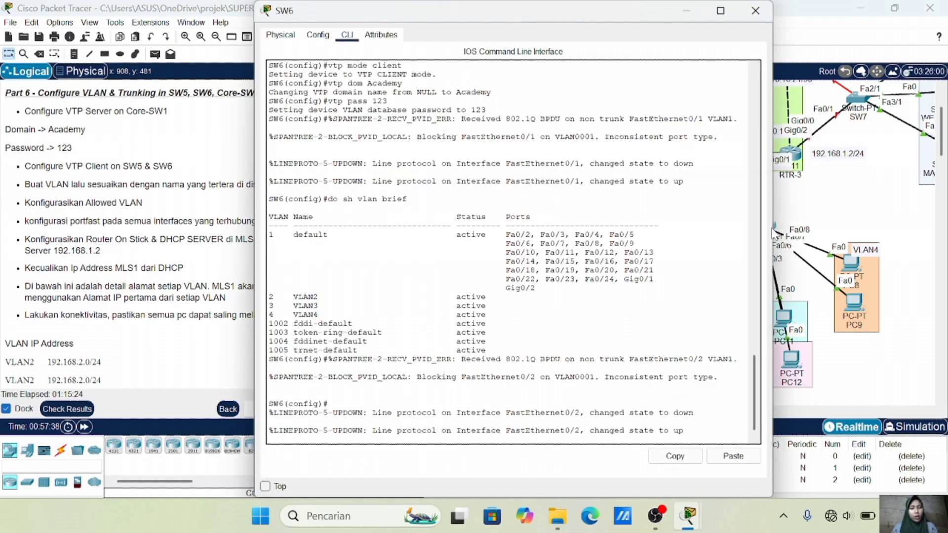
{"action": "key", "text": "Return"}
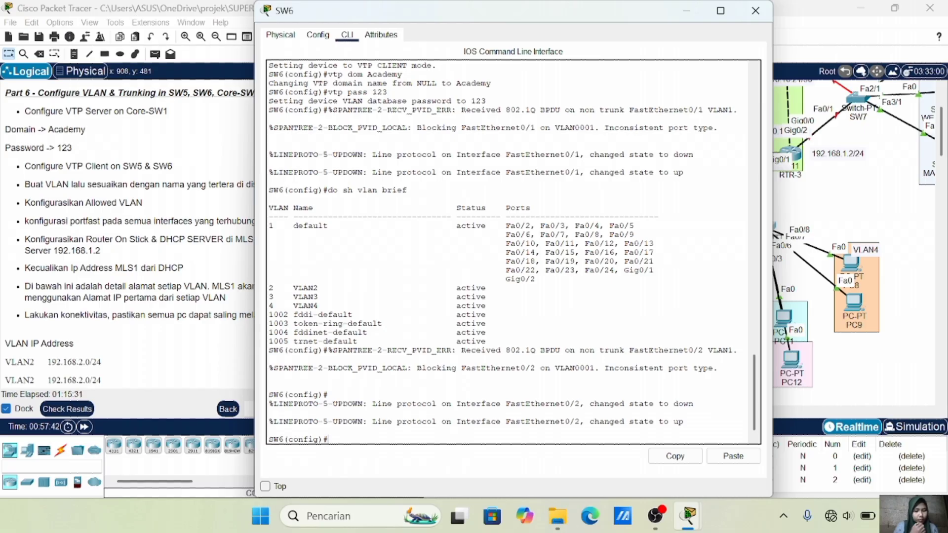
{"action": "type", "text": "int ra fa0"}
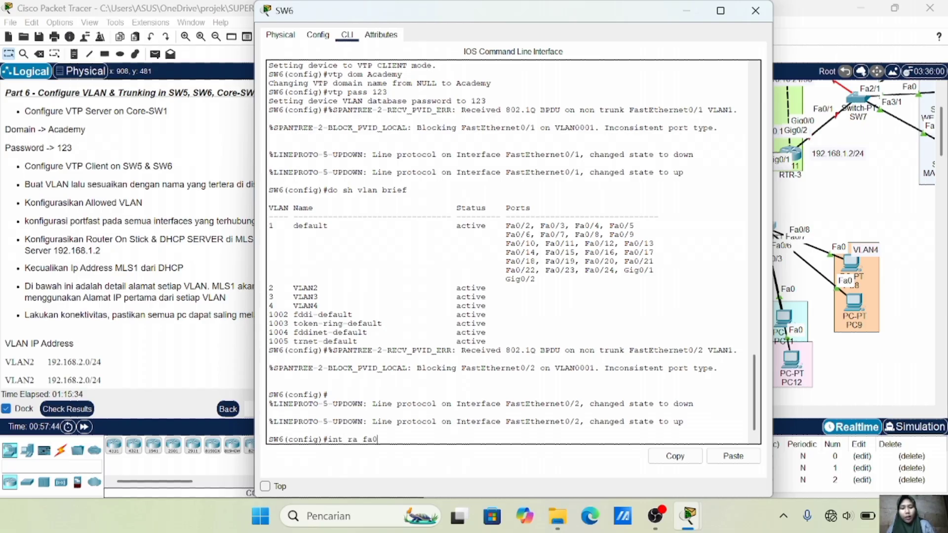
{"action": "type", "text": "/3-4"}
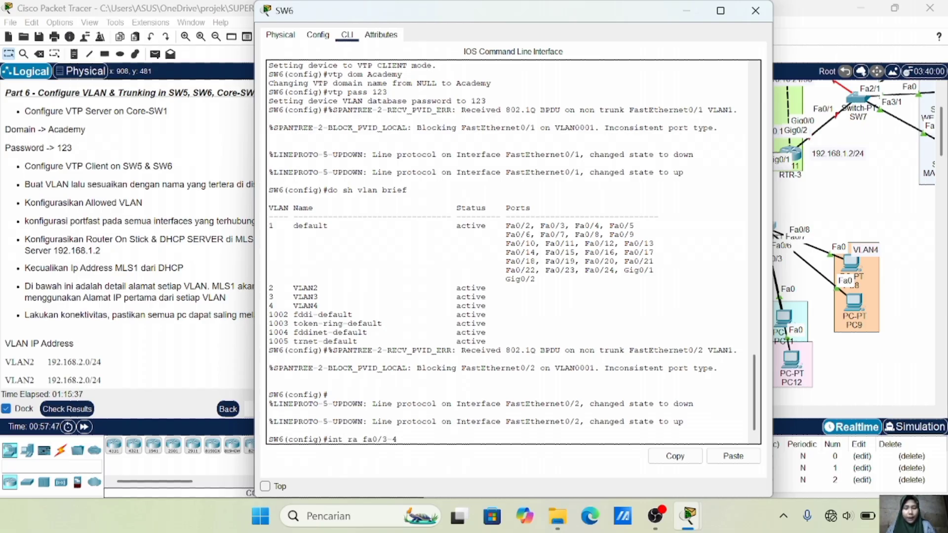
{"action": "key", "text": "Return"}
{"action": "type", "text": "sw m a"}
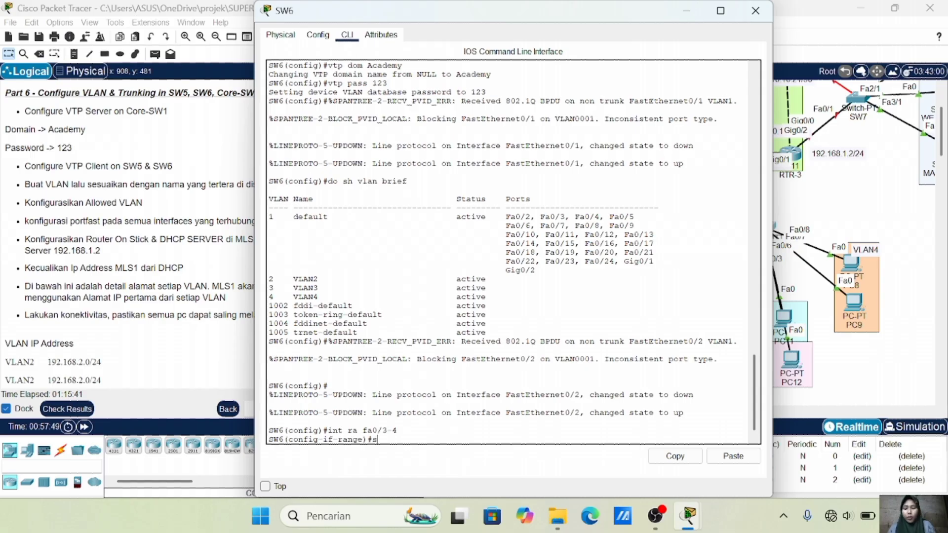
{"action": "key", "text": "Return"}
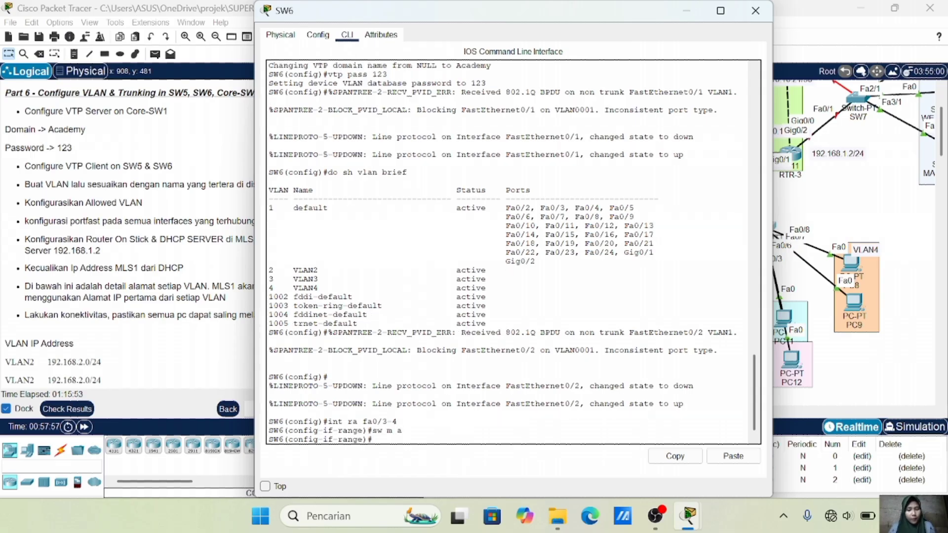
{"action": "type", "text": "sw a vl 2"}
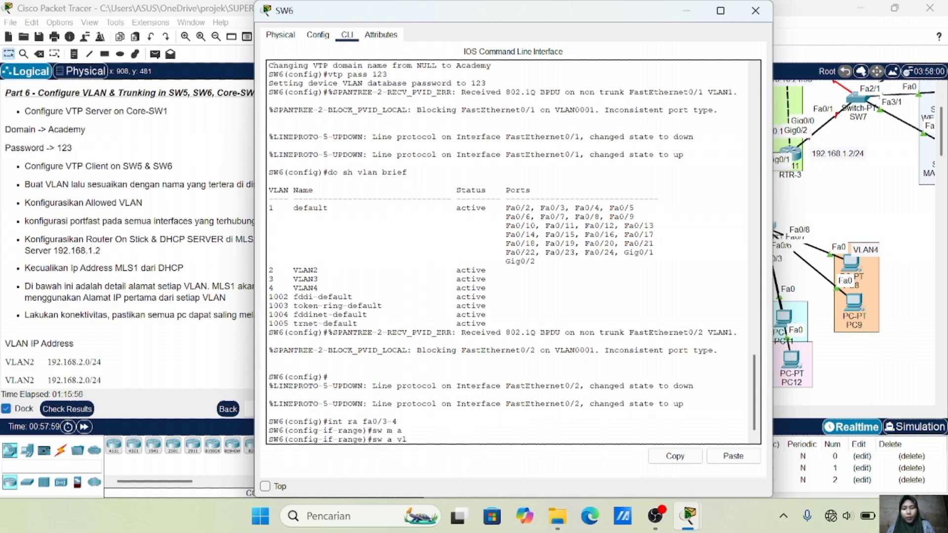
{"action": "key", "text": "Return"}
Enable spanning-tree PortFast on SW6's Fa0/3-4 and exit the port range
{"action": "type", "text": "spa po"}
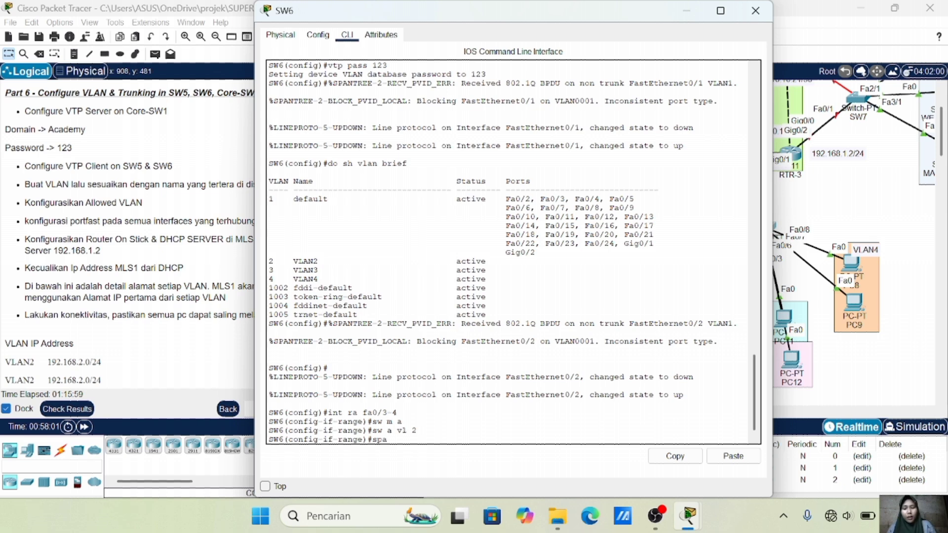
{"action": "key", "text": "Return"}
{"action": "type", "text": "ex"}
{"action": "key", "text": "Return"}
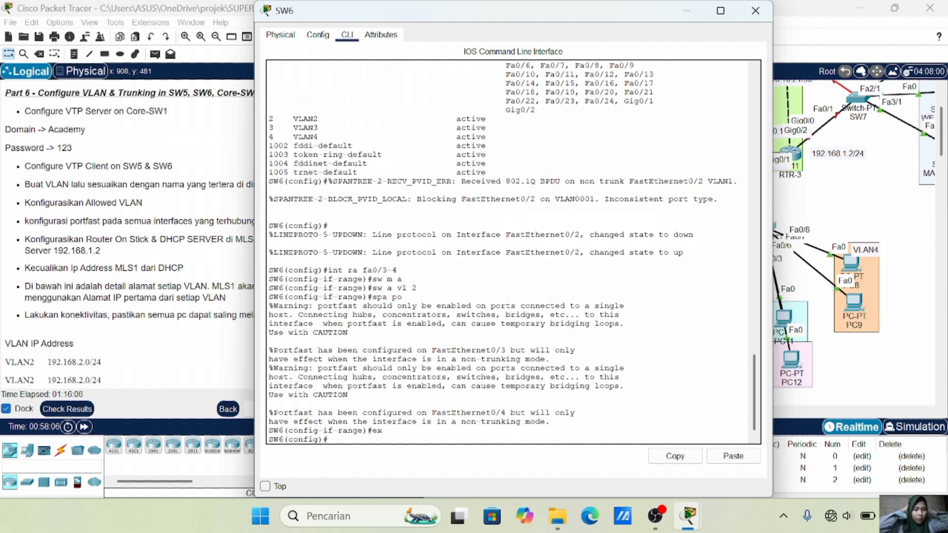
{"action": "left_click", "coordinate": [906, 297]}
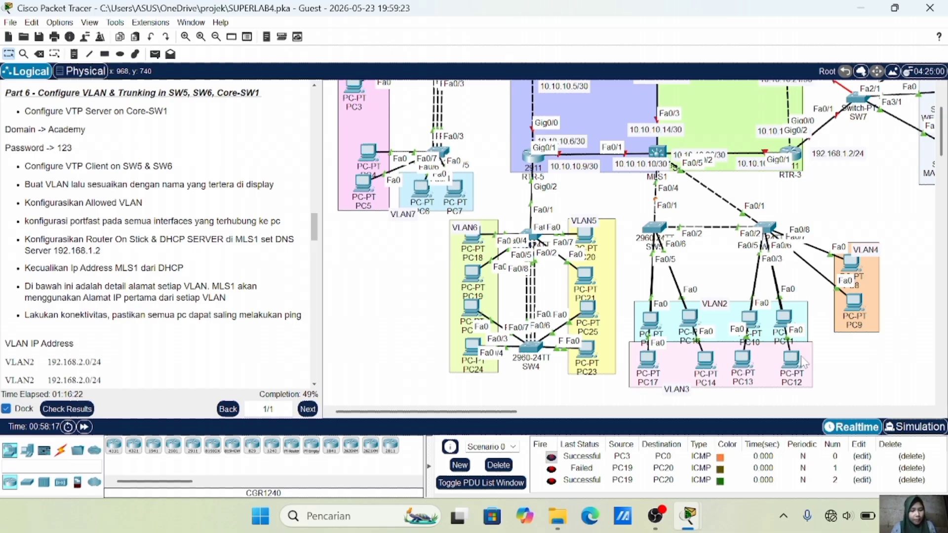
{"action": "left_click", "coordinate": [765, 227]}
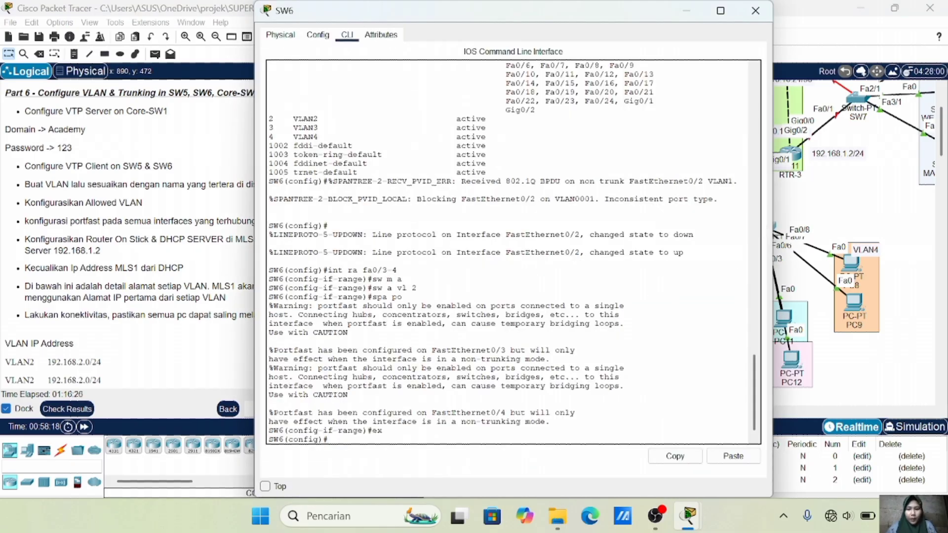
Make SW6's Fa0/5-6 access ports in VLAN 3 with PortFast enabled
{"action": "type", "text": "int ra fa0/"}
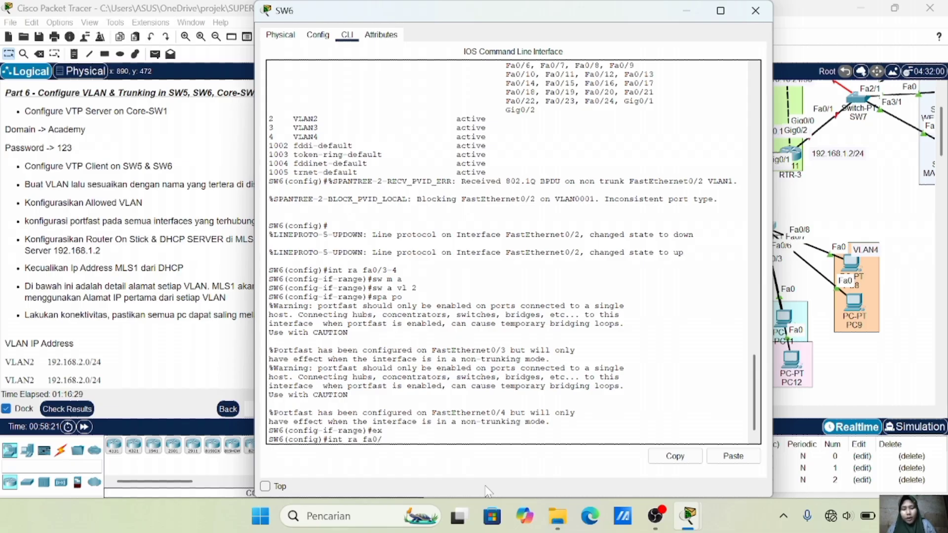
{"action": "type", "text": "5-6"}
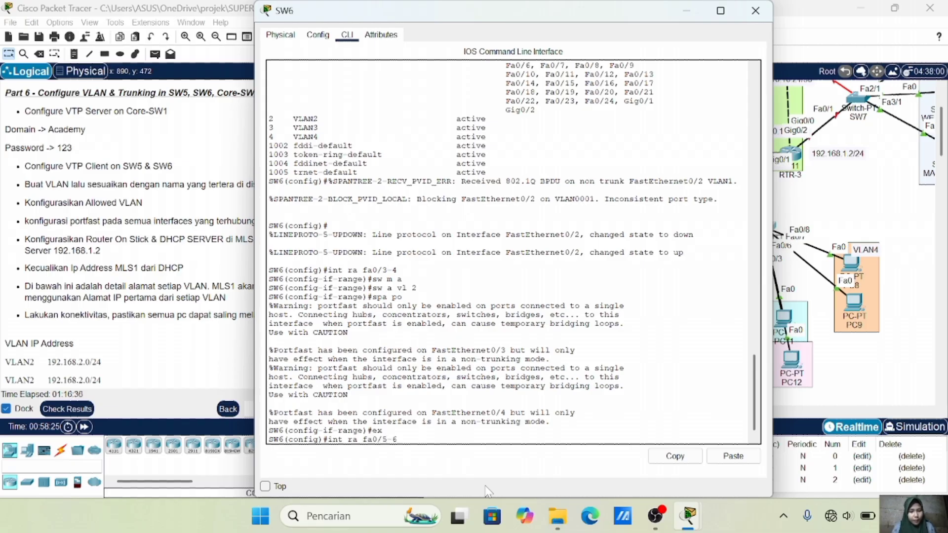
{"action": "key", "text": "Return"}
{"action": "type", "text": "sw m a"}
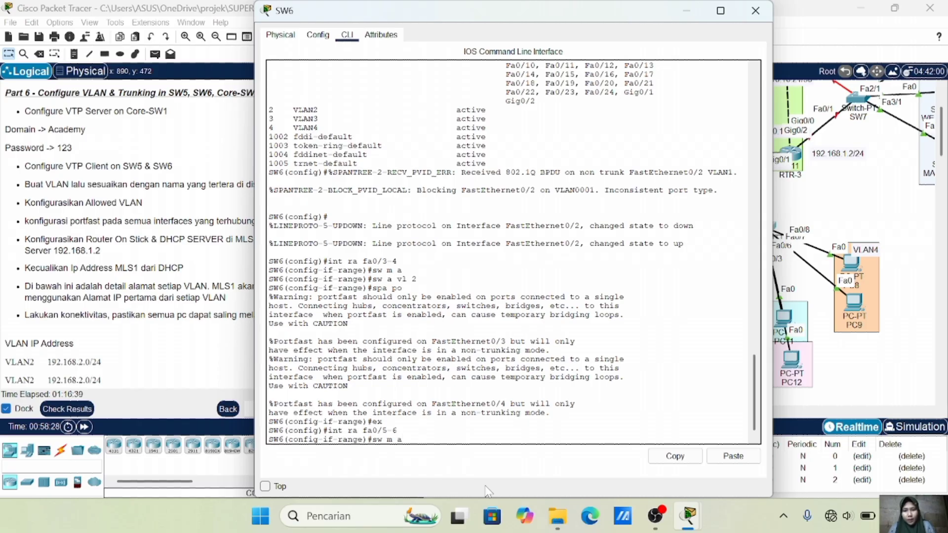
{"action": "key", "text": "Return"}
{"action": "type", "text": "sw"}
{"action": "type", "text": "a vl 3"}
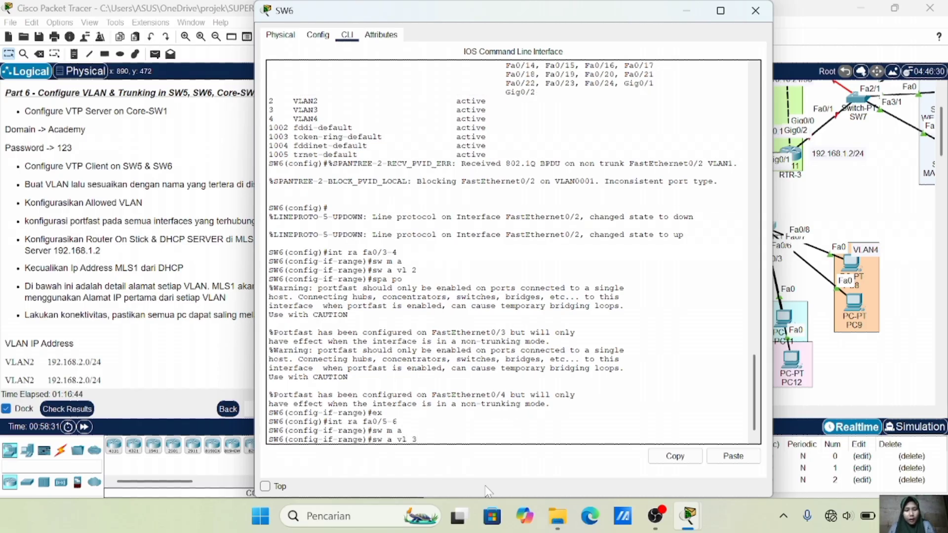
{"action": "key", "text": "Return"}
{"action": "type", "text": "sap"}
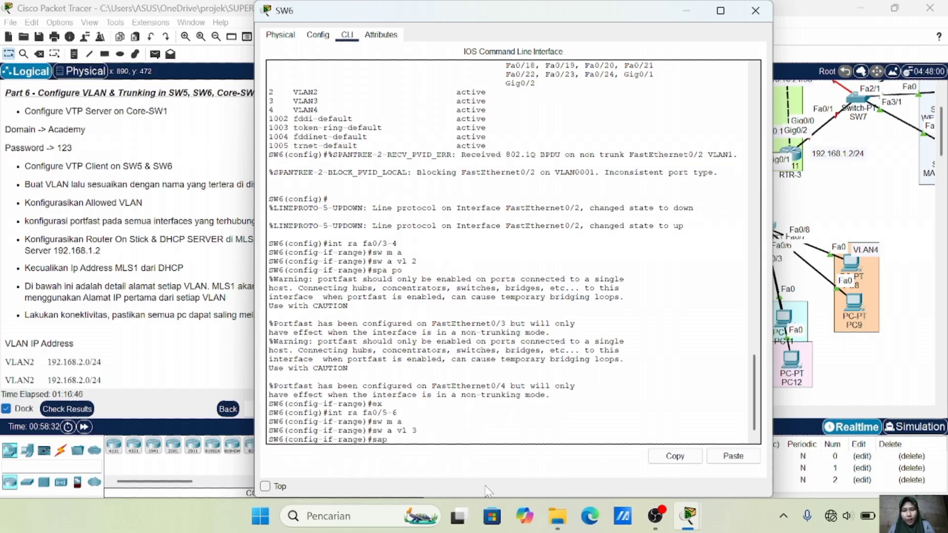
{"action": "key", "text": "BackSpace"}
{"action": "key", "text": "BackSpace"}
{"action": "type", "text": "pa po"}
{"action": "key", "text": "Return"}
{"action": "type", "text": "ex"}
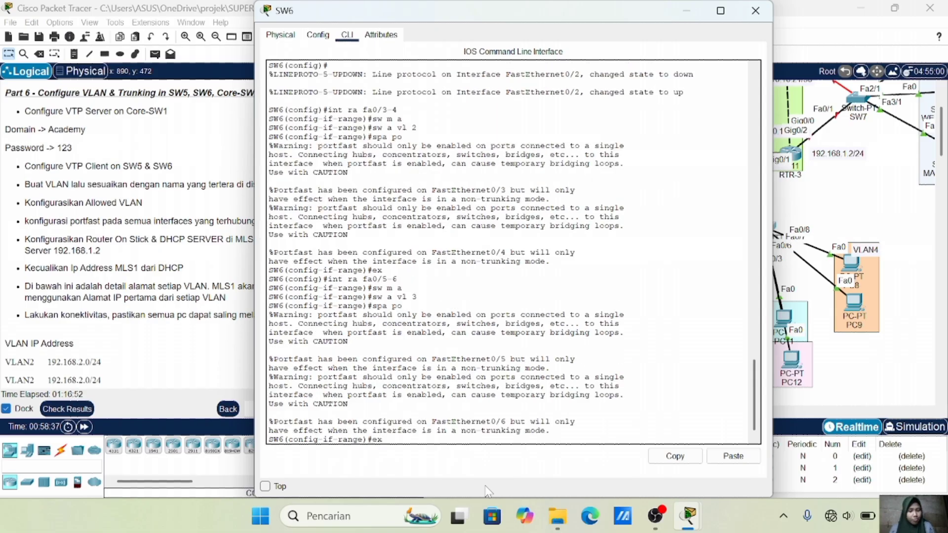
{"action": "key", "text": "Return"}
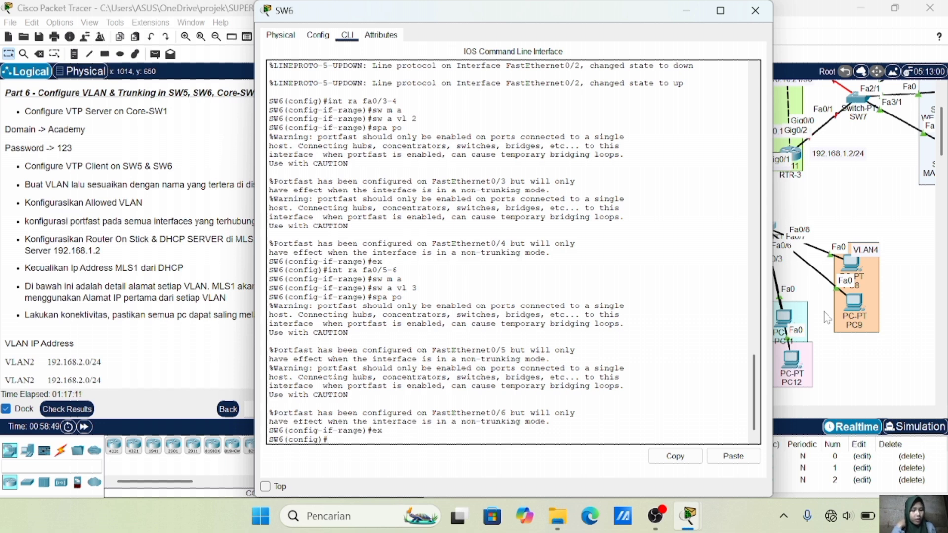
Make SW6's Fa0/7-8 access ports in VLAN 4 with PortFast enabled
{"action": "type", "text": "int ra fa0/78"}
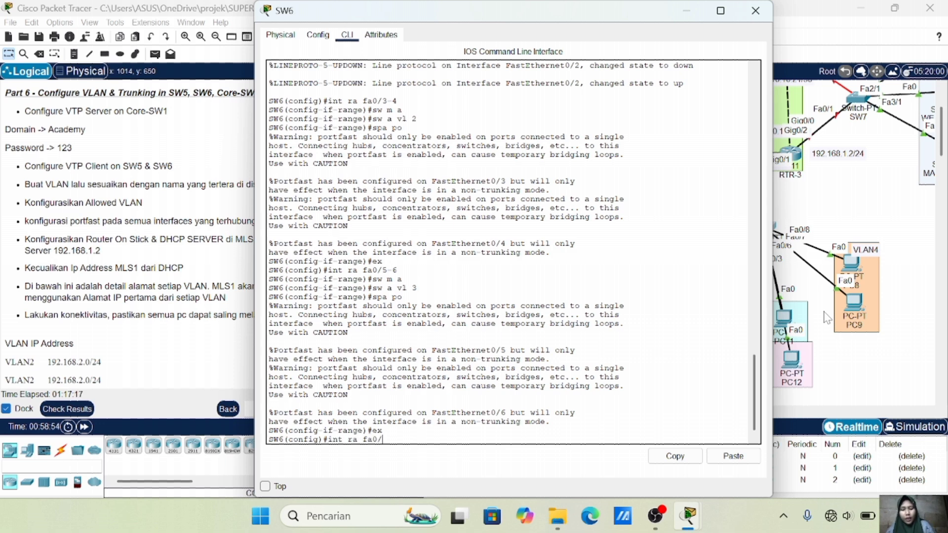
{"action": "key", "text": "BackSpace"}
{"action": "type", "text": "-8"}
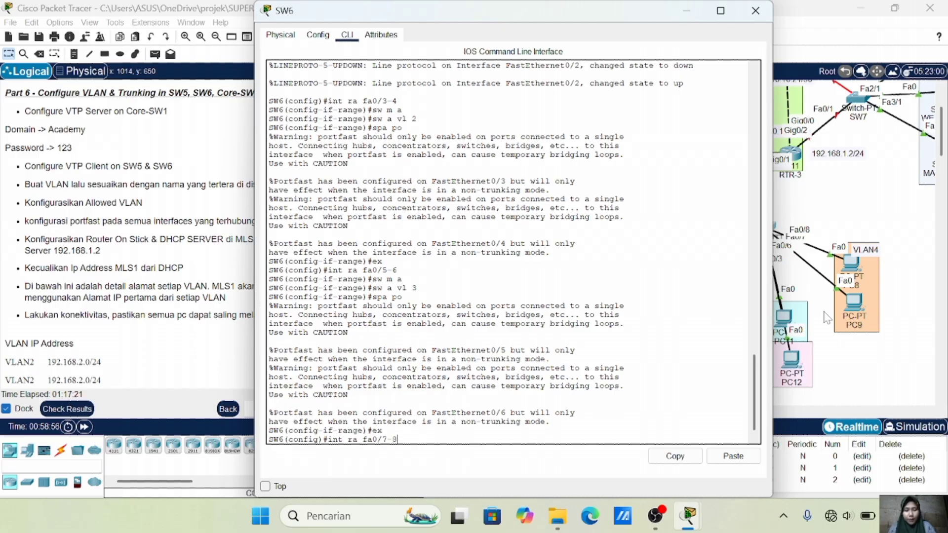
{"action": "key", "text": "Return"}
{"action": "type", "text": "sw m a"}
{"action": "key", "text": "Return"}
{"action": "type", "text": "sw a vl 4"}
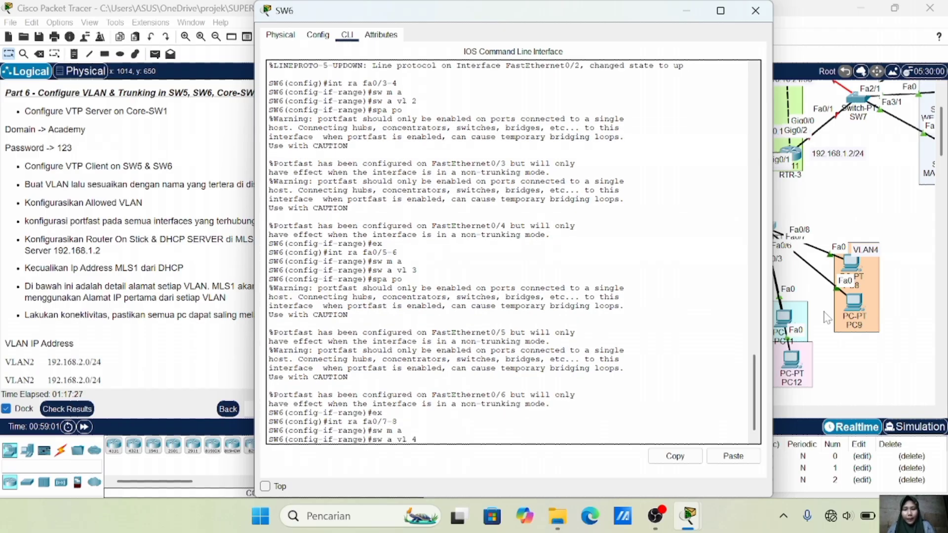
{"action": "key", "text": "Return"}
{"action": "type", "text": "spa po"}
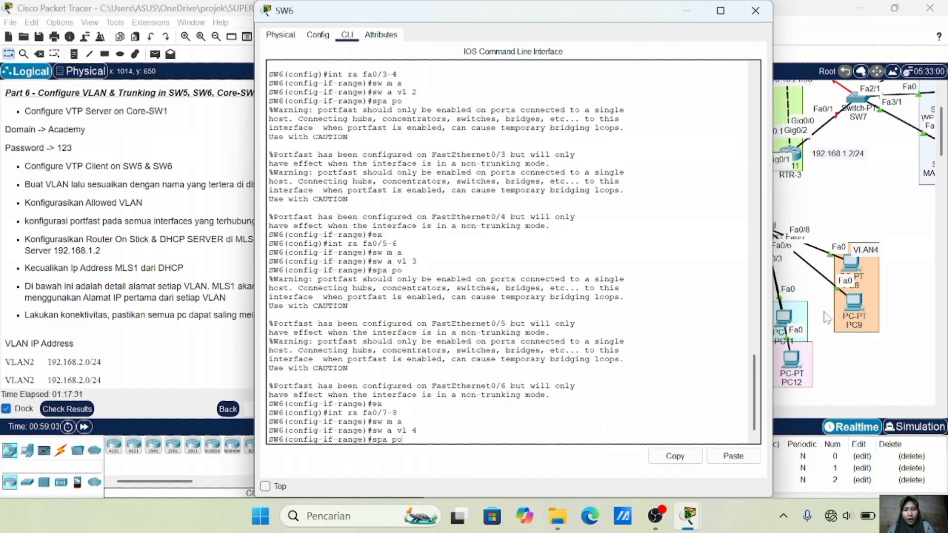
{"action": "key", "text": "Return"}
{"action": "type", "text": "ex"}
{"action": "key", "text": "Return"}
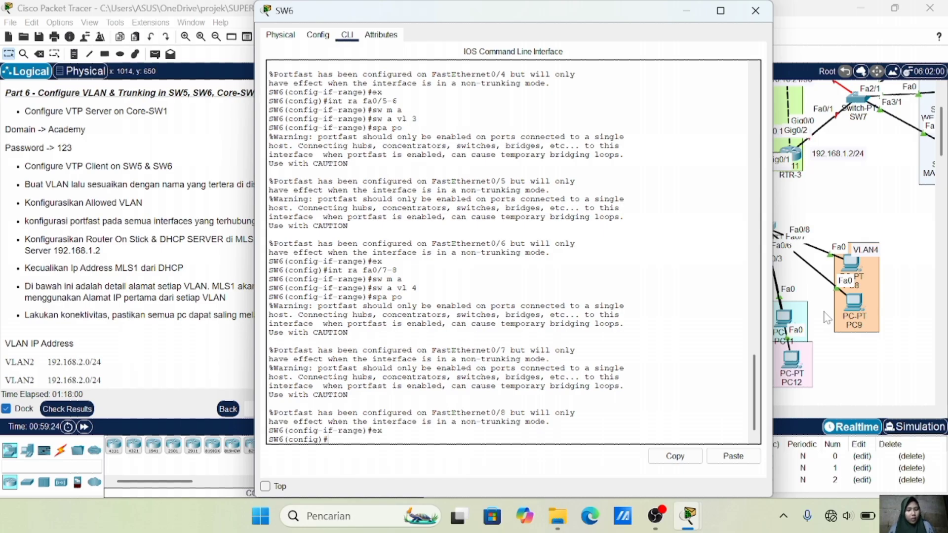
{"action": "type", "text": "int ra "}
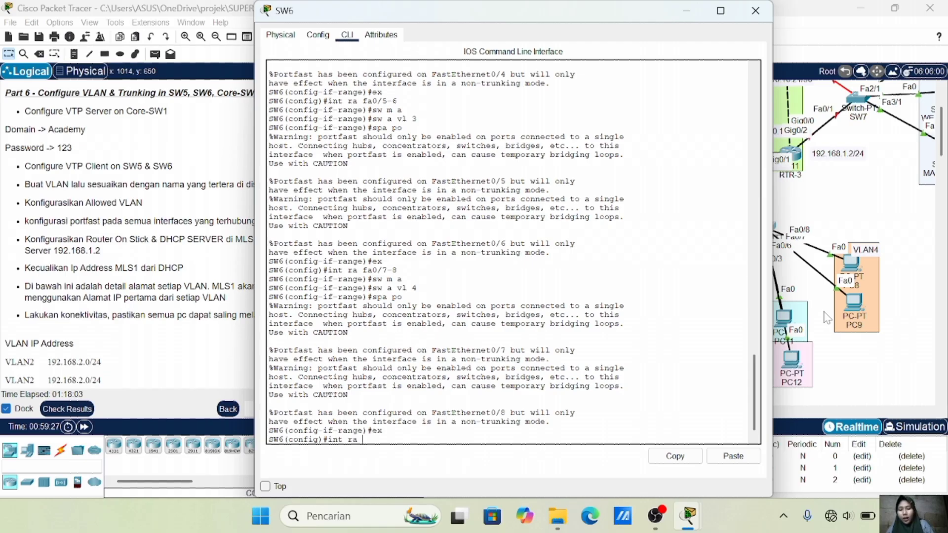
{"action": "type", "text": "fa0/1-2"}
Set SW6's Fa0/1-2 to trunk mode with allowed VLANs 2-4 and close its CLI
{"action": "key", "text": "Return"}
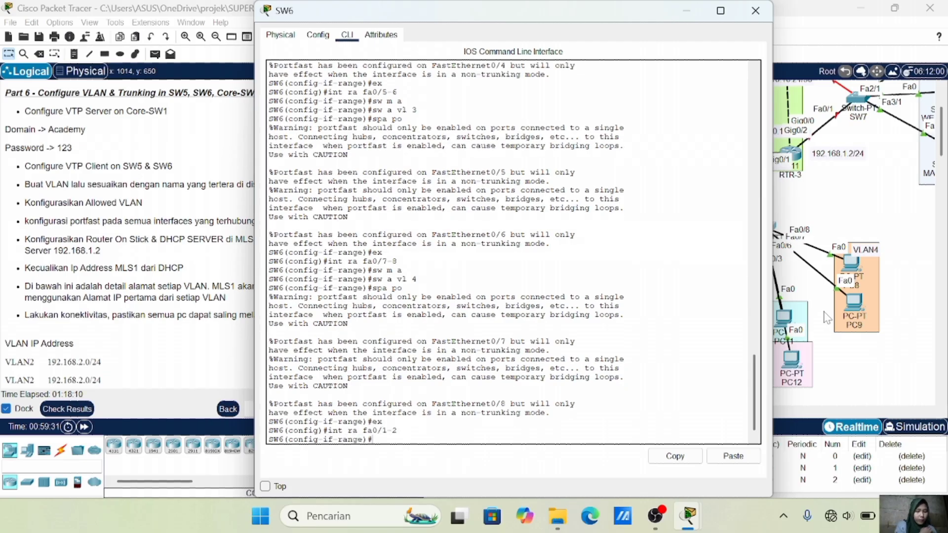
{"action": "type", "text": "sw m t"}
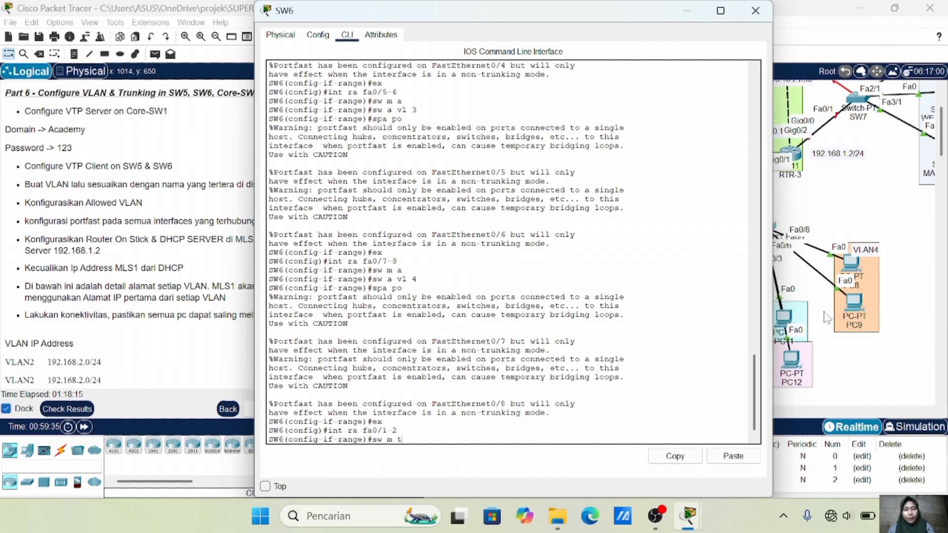
{"action": "key", "text": "Return"}
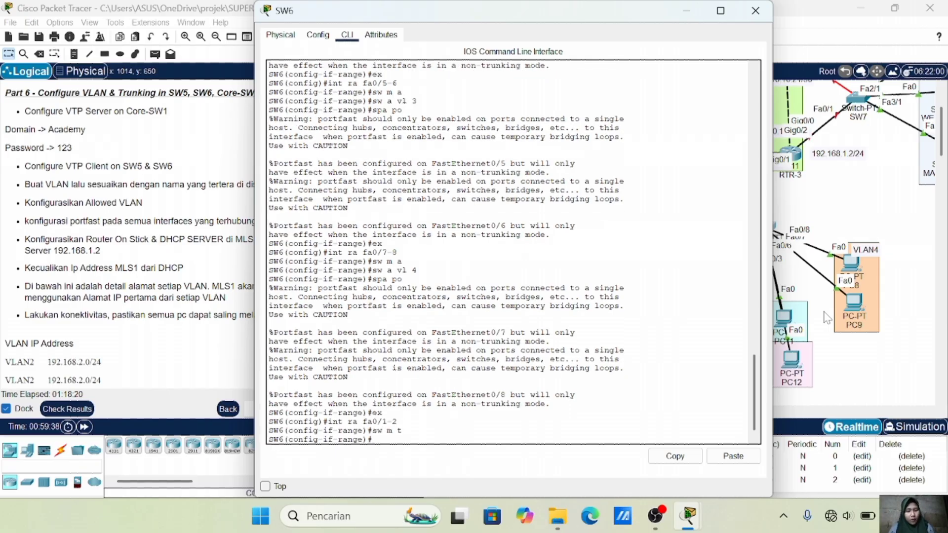
{"action": "type", "text": "sw t"}
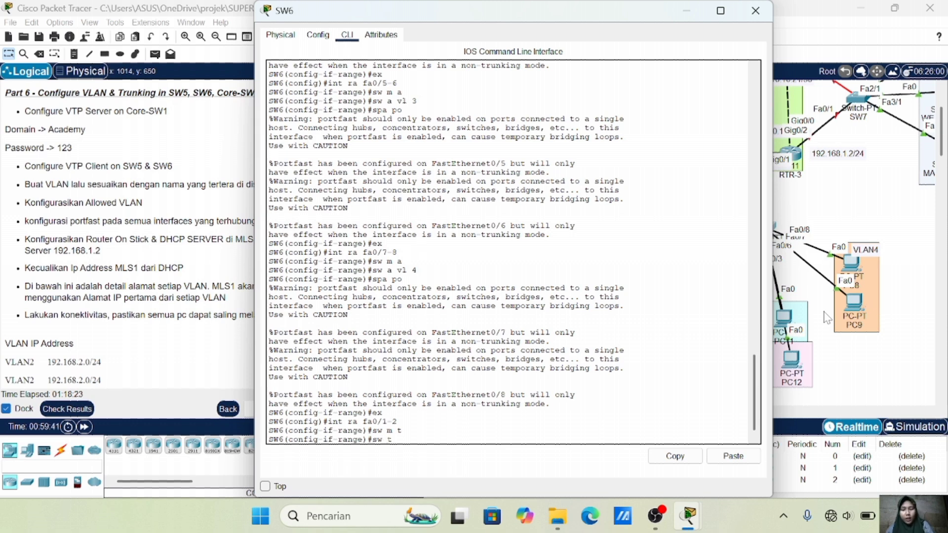
{"action": "type", "text": " all vl 2-4"}
{"action": "key", "text": "Return"}
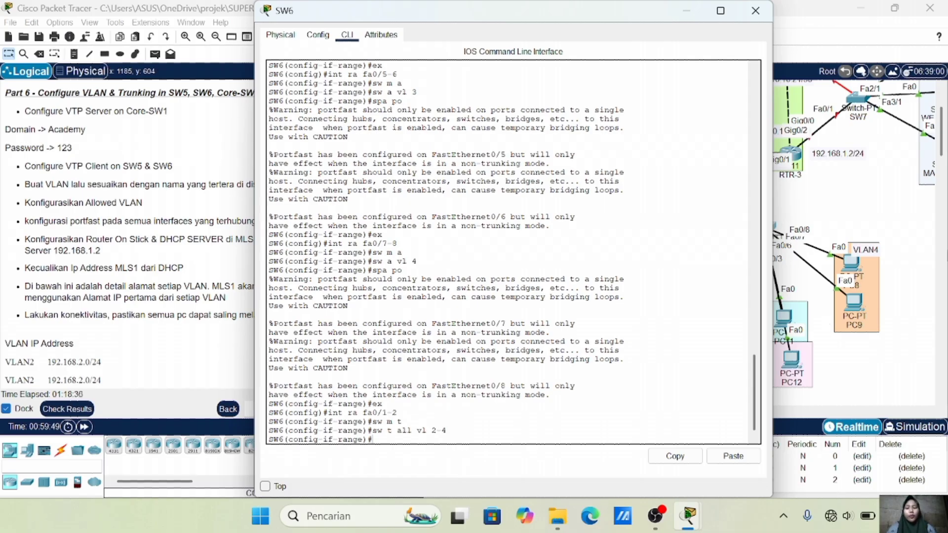
{"action": "left_click", "coordinate": [853, 204]}
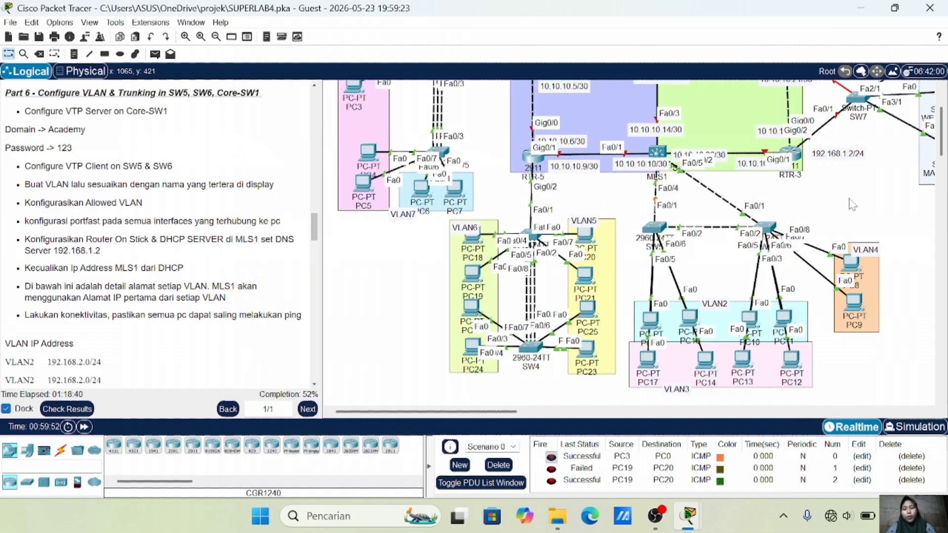
On MLS1, give interface VLAN 2 the address 192.168.2.1 255.255.255.0
{"action": "left_click", "coordinate": [657, 157]}
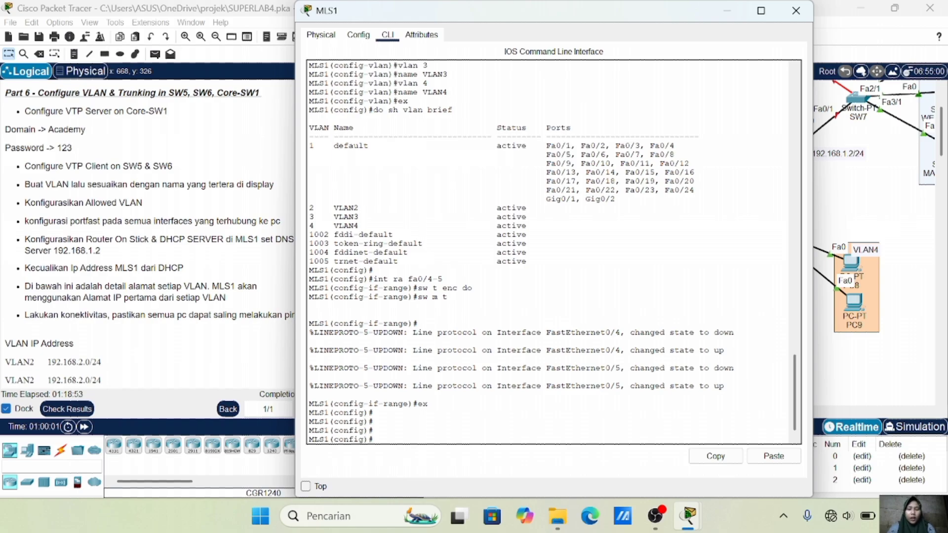
{"action": "type", "text": "int vlan 2"}
{"action": "key", "text": "Return"}
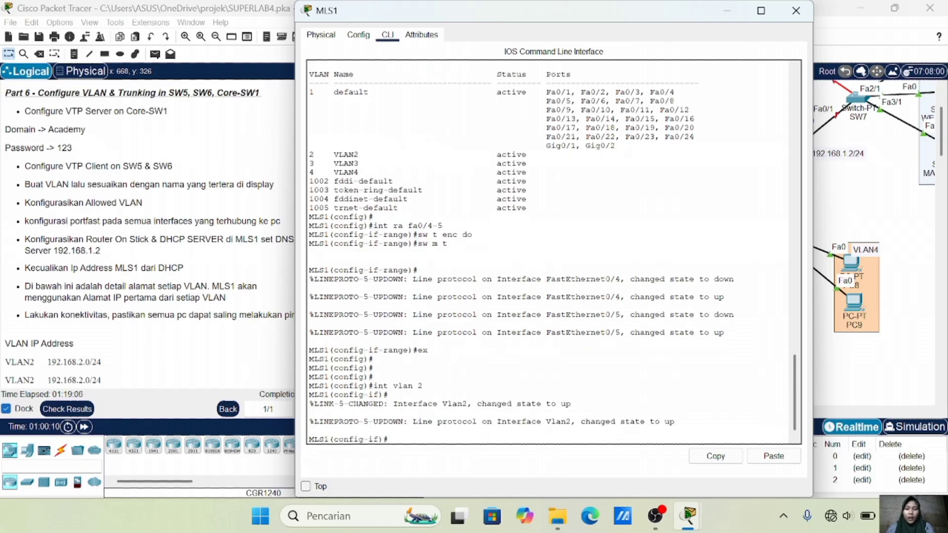
{"action": "type", "text": "ip add"}
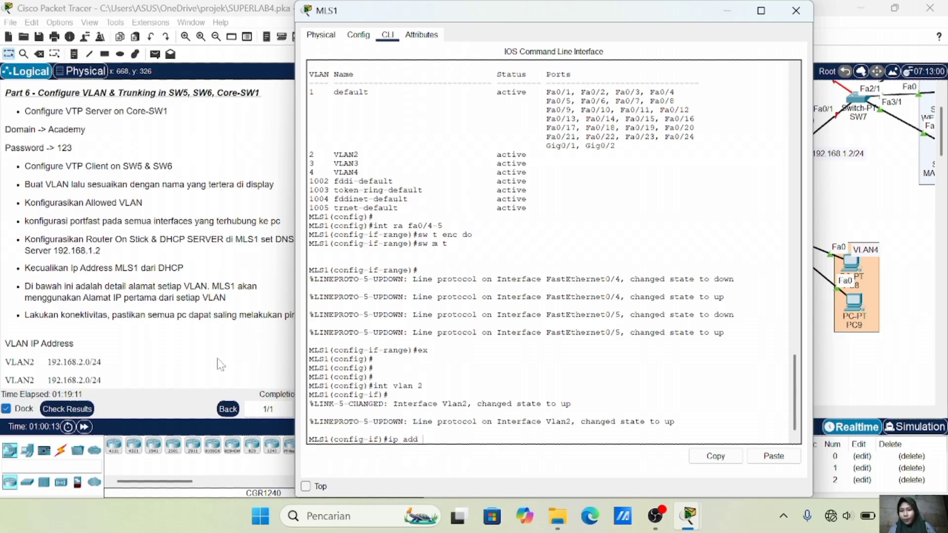
{"action": "scroll", "coordinate": [218, 364], "scroll_direction": "down", "scroll_amount": 3}
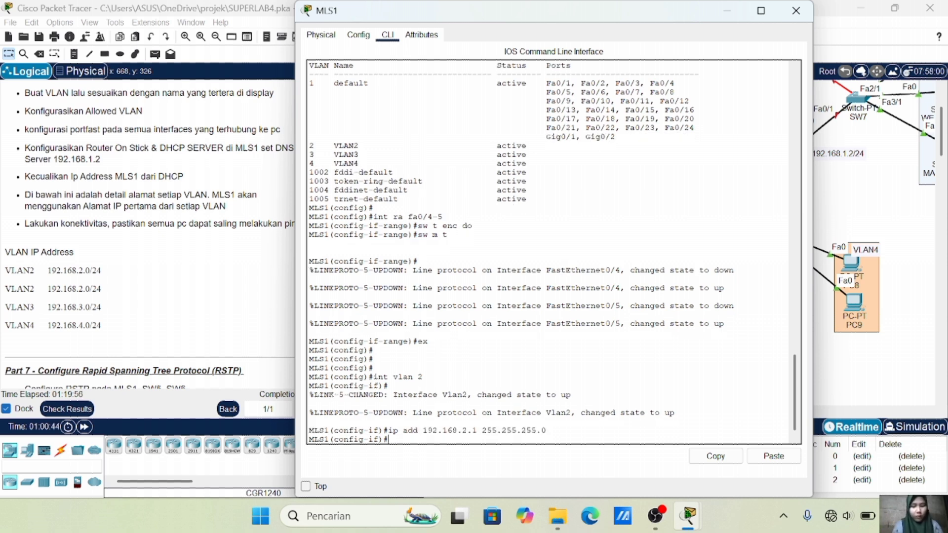
{"action": "type", "text": "ex"}
{"action": "key", "text": "Return"}
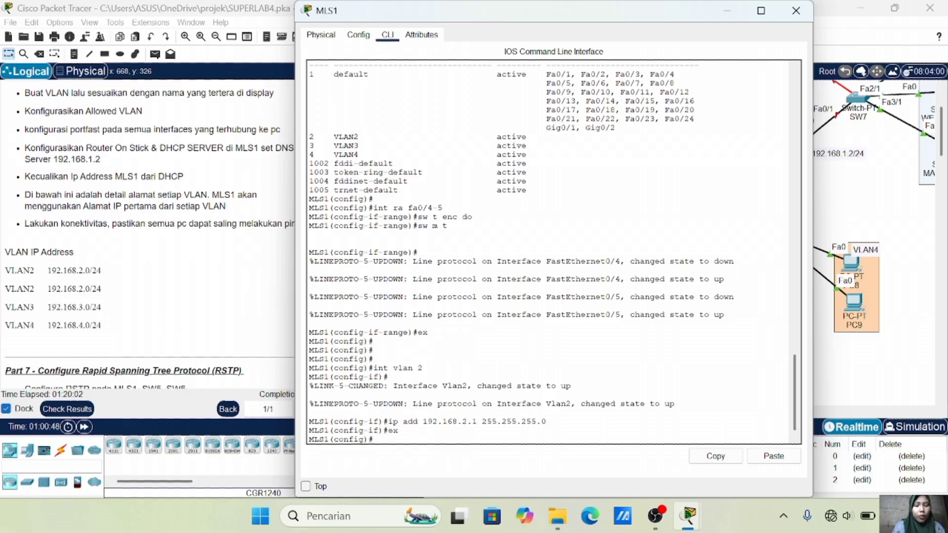
Create interface VLAN 3 with address 192.168.3.1 255.255.255.0
{"action": "type", "text": "int vlan 3"}
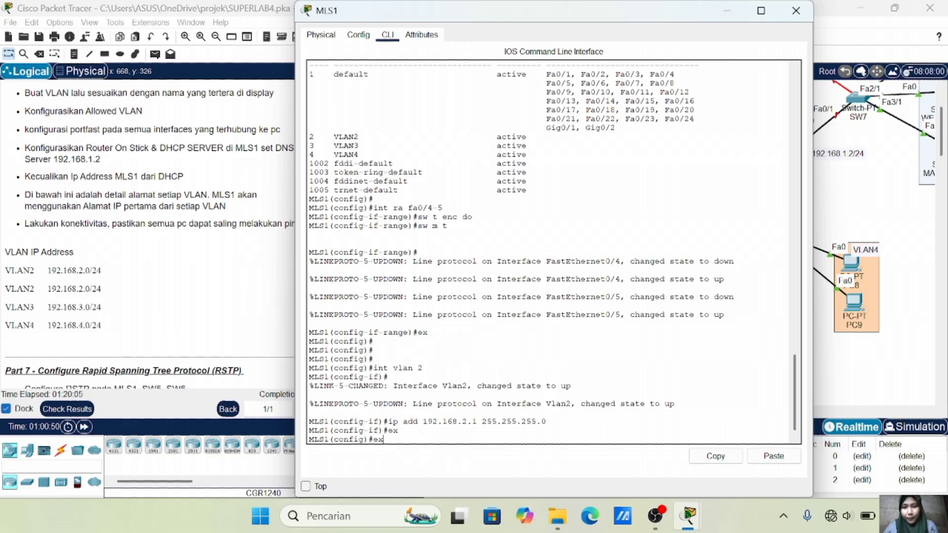
{"action": "key", "text": "Return"}
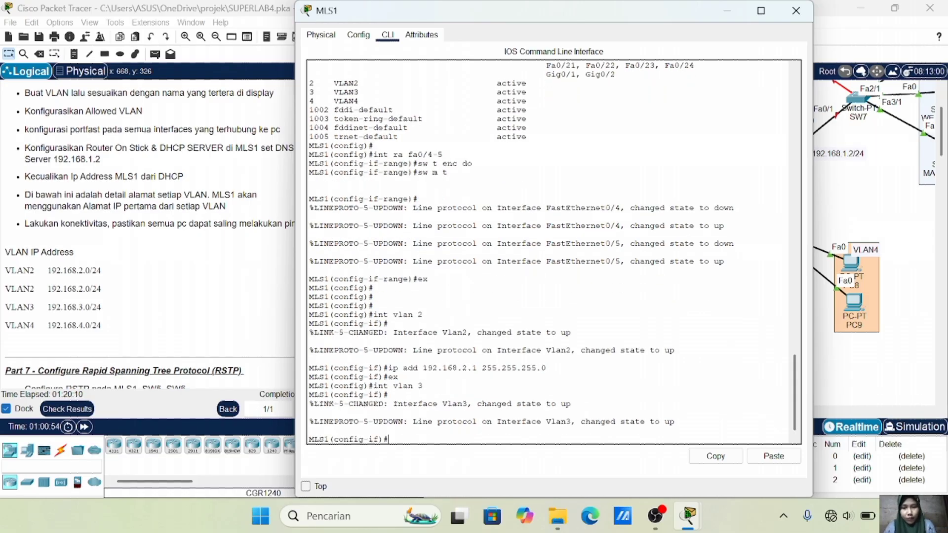
{"action": "key", "text": "Up"}
{"action": "key", "text": "Up"}
{"action": "key", "text": "Up"}
{"action": "key", "text": "Left"}
{"action": "key", "text": "Left"}
{"action": "key", "text": "Left"}
{"action": "key", "text": "Left"}
{"action": "key", "text": "Left"}
{"action": "key", "text": "Left"}
{"action": "key", "text": "Left"}
{"action": "key", "text": "Left"}
{"action": "key", "text": "Left"}
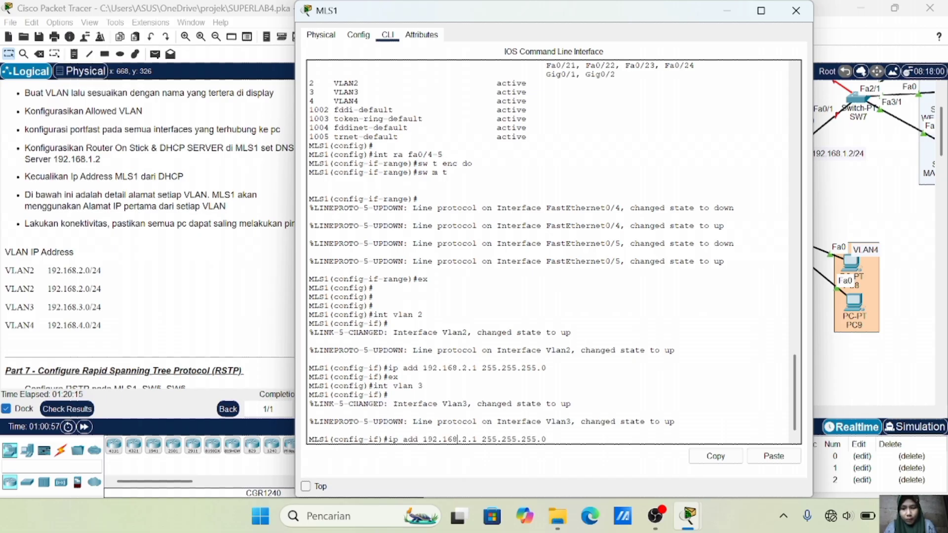
{"action": "key", "text": "BackSpace"}
{"action": "type", "text": "3"}
{"action": "key", "text": "Return"}
{"action": "key", "text": "Up"}
{"action": "key", "text": "Up"}
{"action": "key", "text": "Up"}
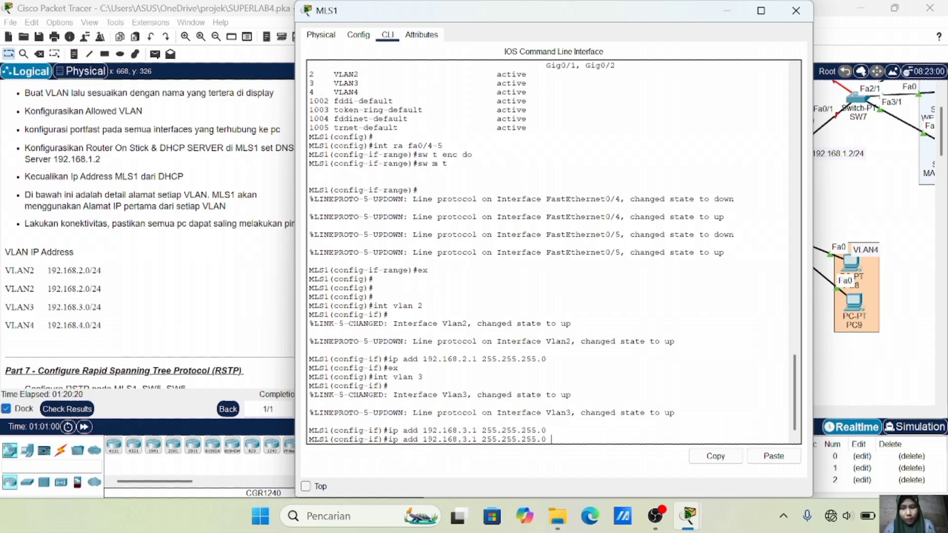
{"action": "key", "text": "Return"}
Create interface VLAN 4 with address 192.168.4.1 255.255.255.0
{"action": "key", "text": "Up"}
{"action": "key", "text": "Up"}
{"action": "key", "text": "Up"}
{"action": "key", "text": "BackSpace"}
{"action": "type", "text": "4"}
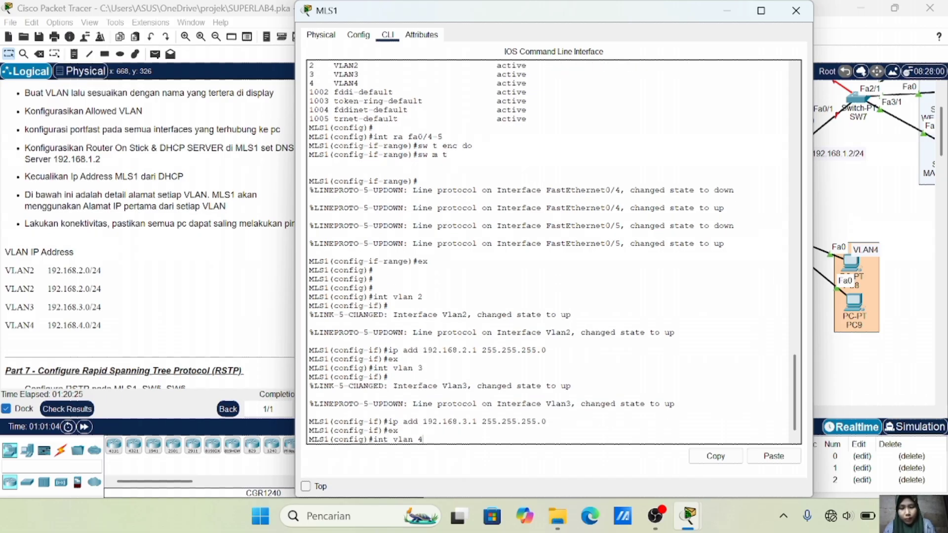
{"action": "key", "text": "Return"}
{"action": "key", "text": "Return"}
{"action": "key", "text": "Up"}
{"action": "key", "text": "Up"}
{"action": "key", "text": "Up"}
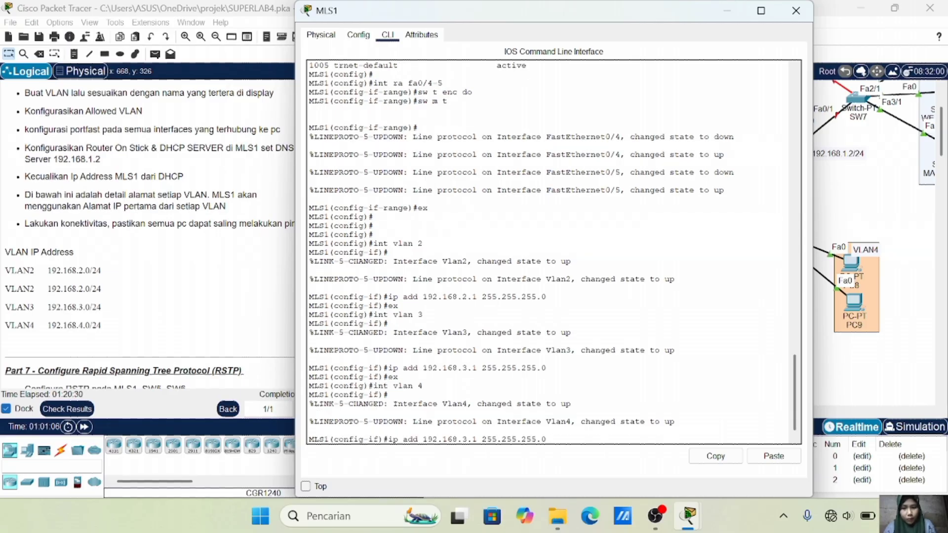
{"action": "key", "text": "Left"}
{"action": "key", "text": "Left"}
{"action": "key", "text": "BackSpace"}
{"action": "type", "text": "4"}
{"action": "key", "text": "Return"}
{"action": "key", "text": "Up"}
{"action": "key", "text": "Up"}
{"action": "key", "text": "Up"}
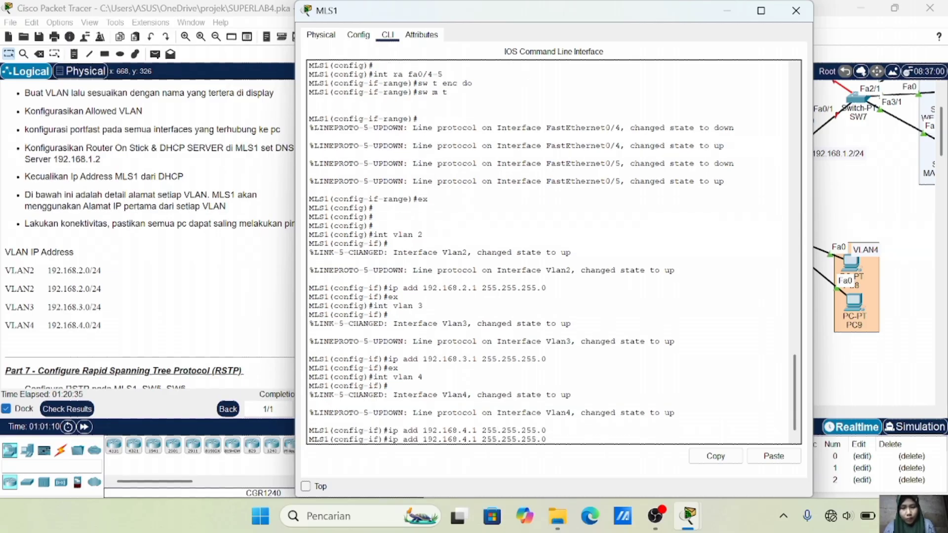
{"action": "key", "text": "Return"}
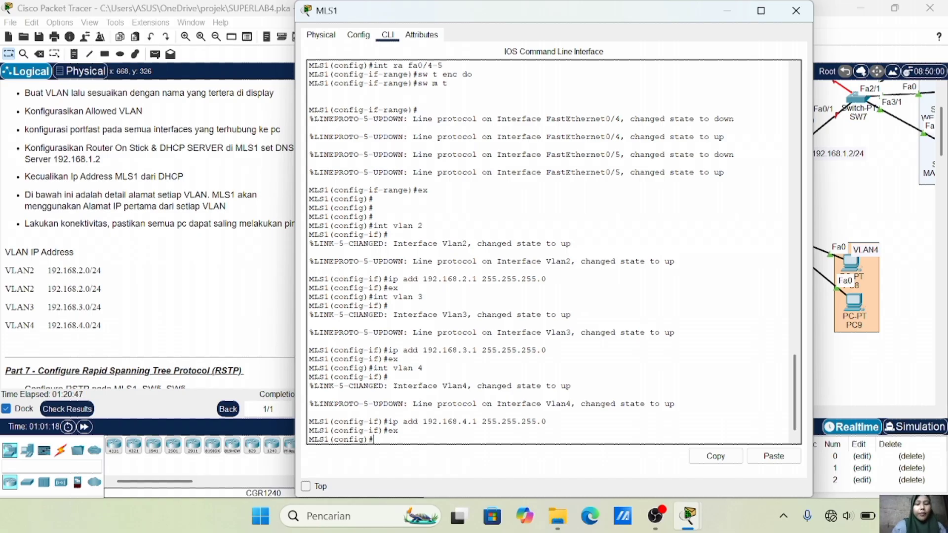
{"action": "key", "text": "Return"}
{"action": "type", "text": "ip dhc"}
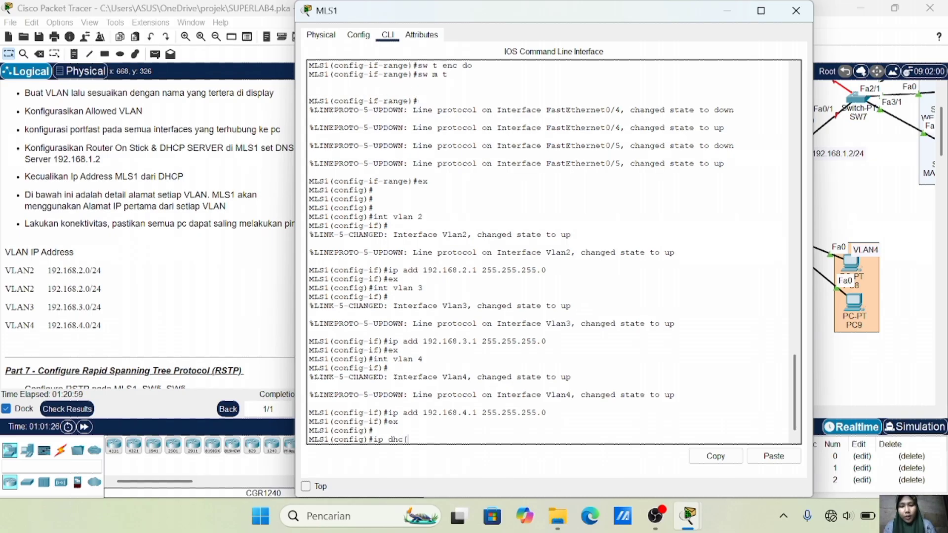
{"action": "type", "text": "p pool "}
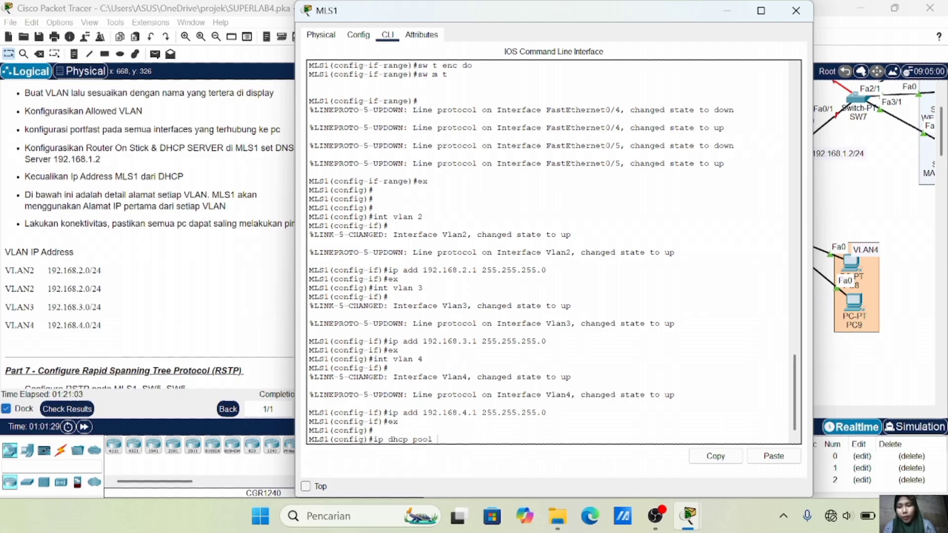
{"action": "type", "text": "VLAN"}
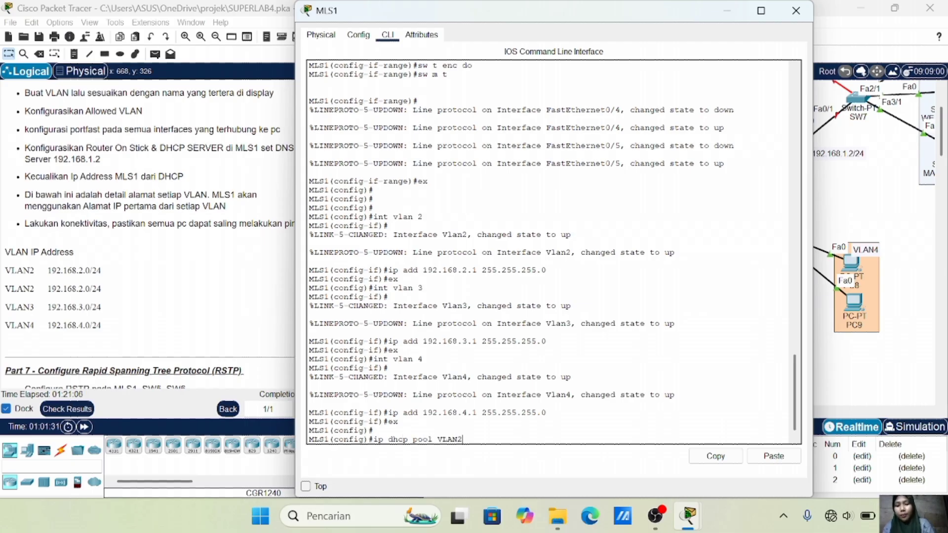
{"action": "type", "text": "2"}
Finish the VLAN2 DHCP pool: network 192.168.2.0/24, gateway 192.168.2.1, DNS 192.168.1.3
{"action": "key", "text": "Return"}
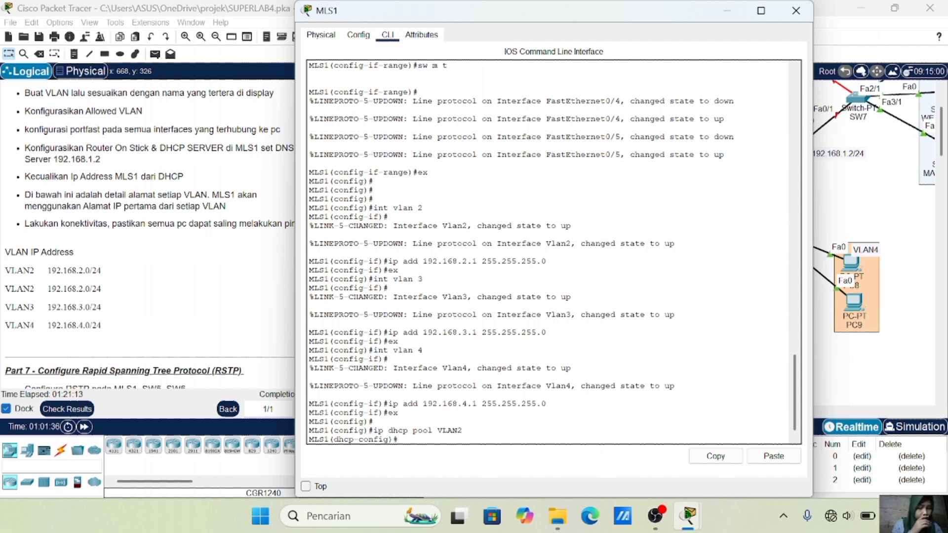
{"action": "type", "text": "net 19"}
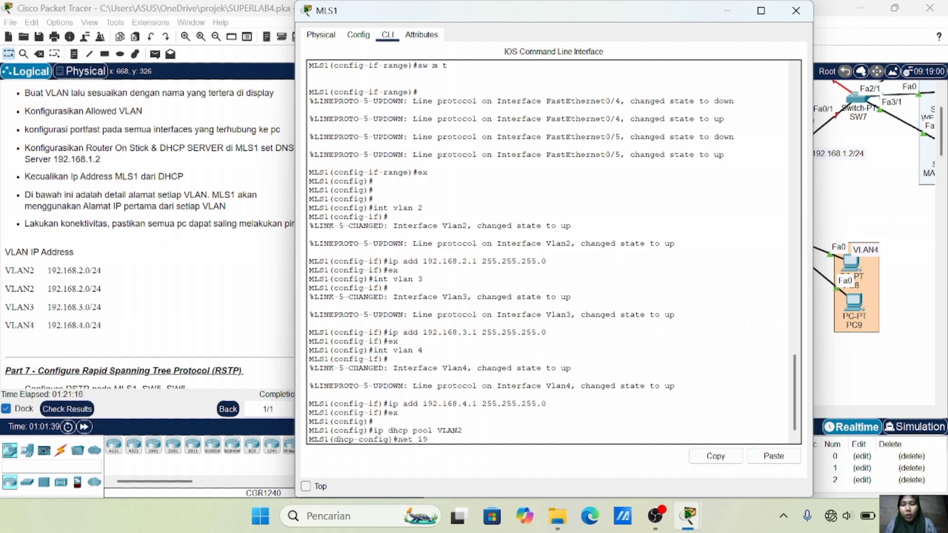
{"action": "type", "text": "2.168.2.0 2"}
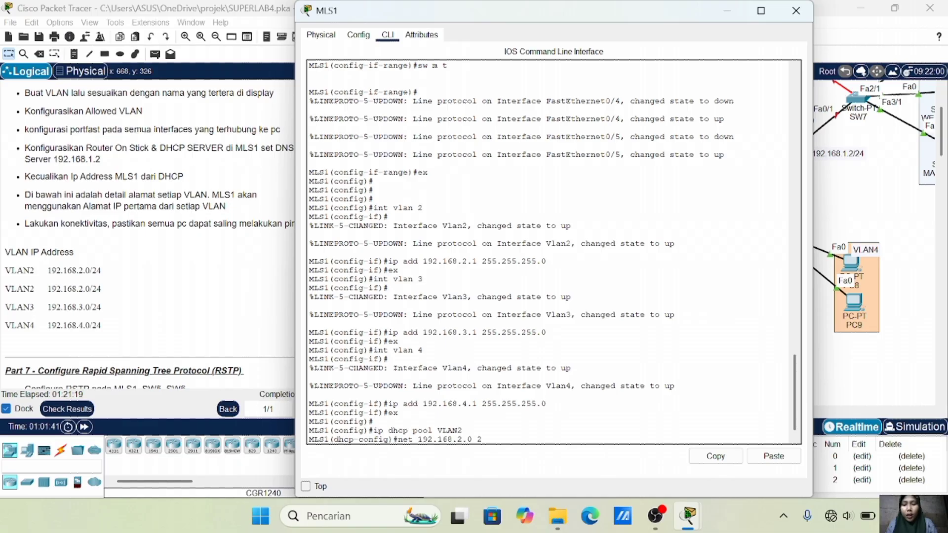
{"action": "type", "text": "55.255.255.0"}
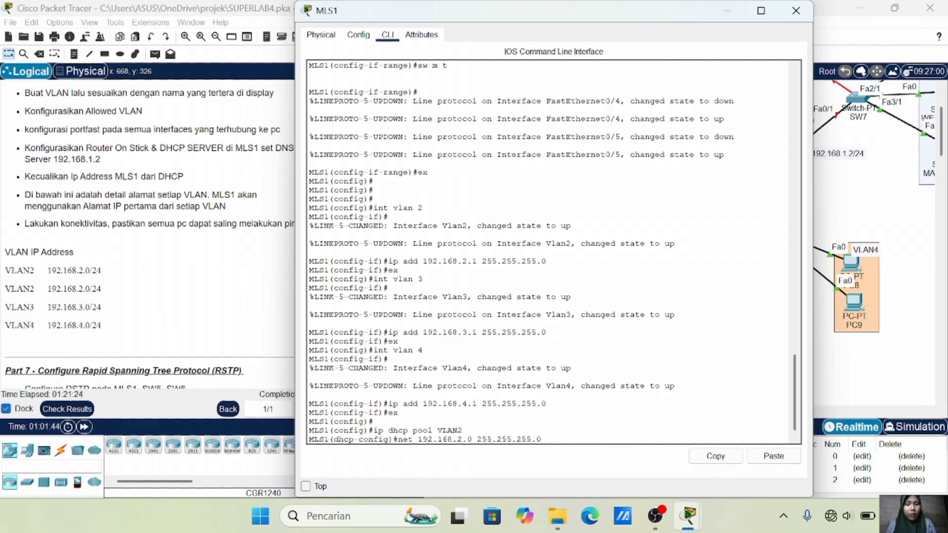
{"action": "key", "text": "Return"}
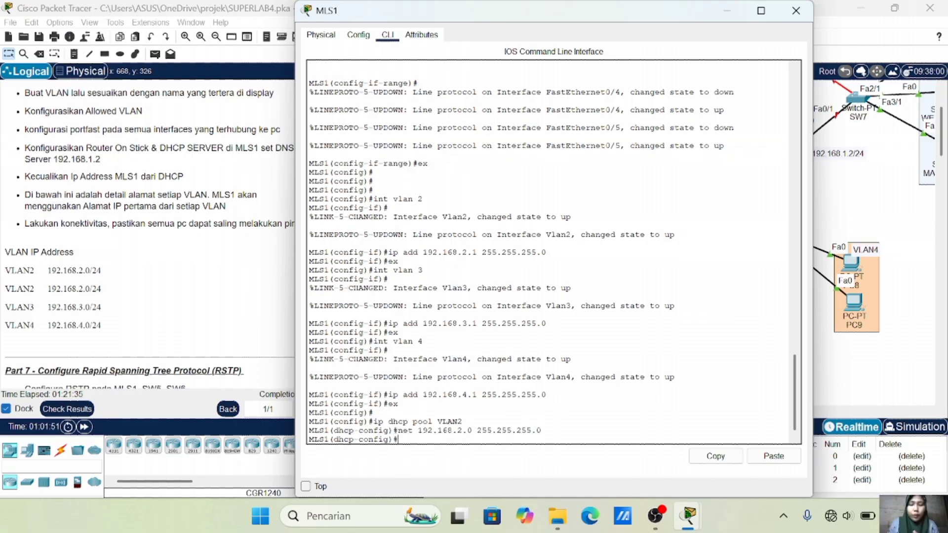
{"action": "type", "text": "de"}
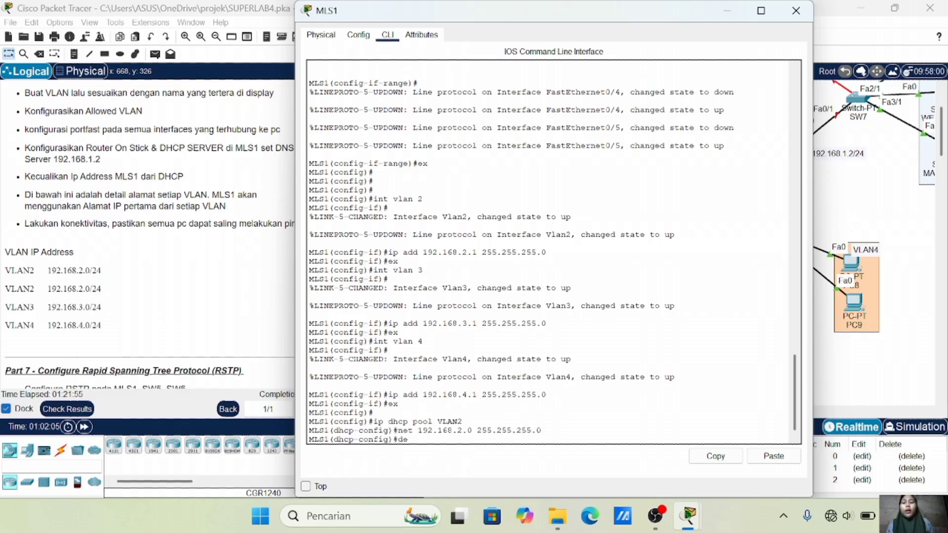
{"action": "type", "text": "192"}
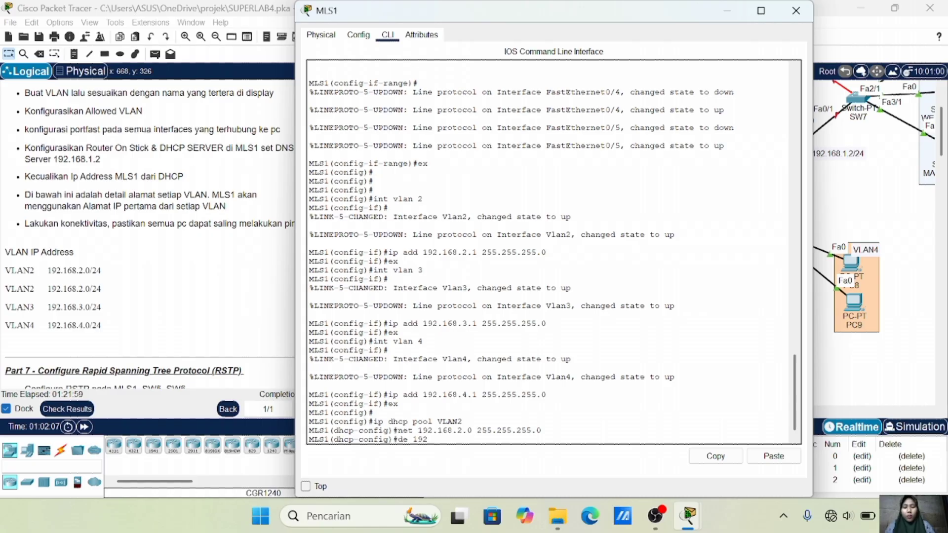
{"action": "type", "text": ".168.2.1"}
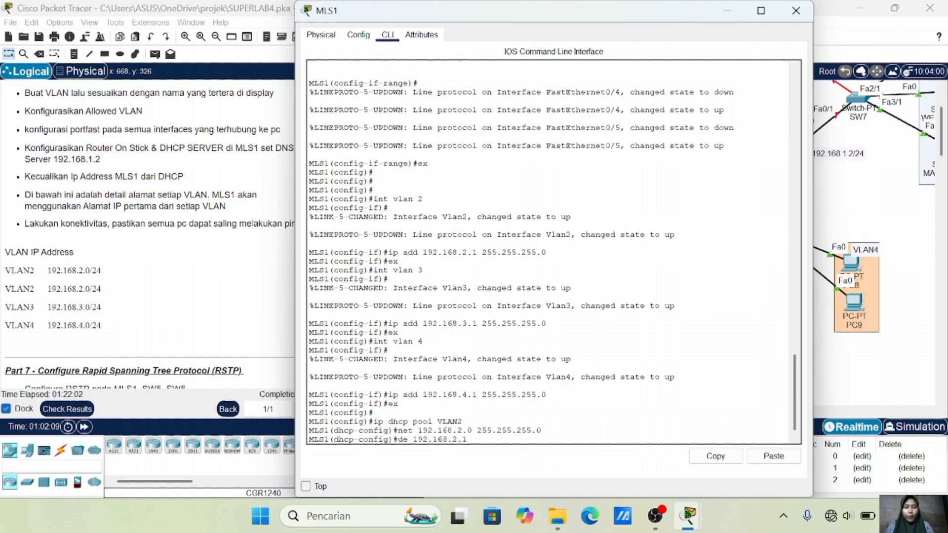
{"action": "key", "text": "Return"}
{"action": "type", "text": "dn"}
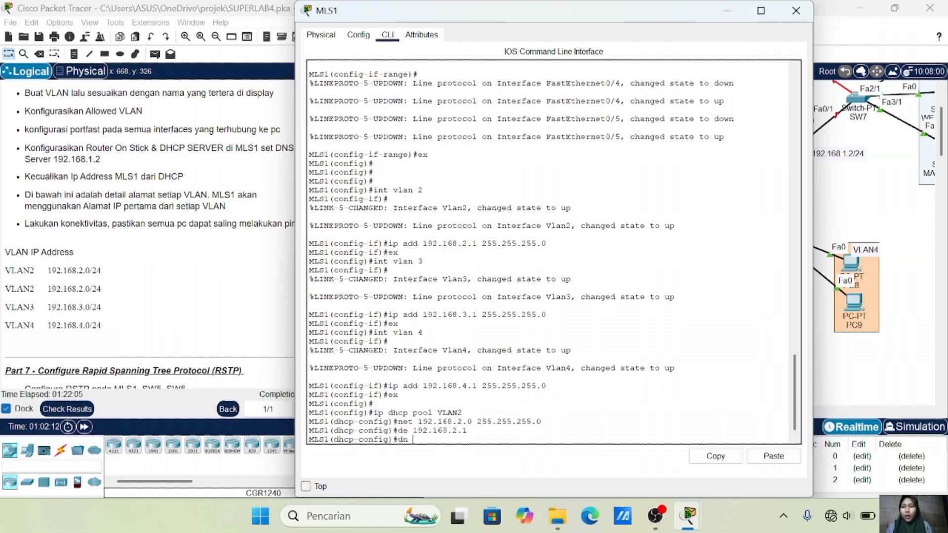
{"action": "type", "text": " 192.168.1.3"}
{"action": "key", "text": "Return"}
{"action": "type", "text": "ex"}
{"action": "key", "text": "Return"}
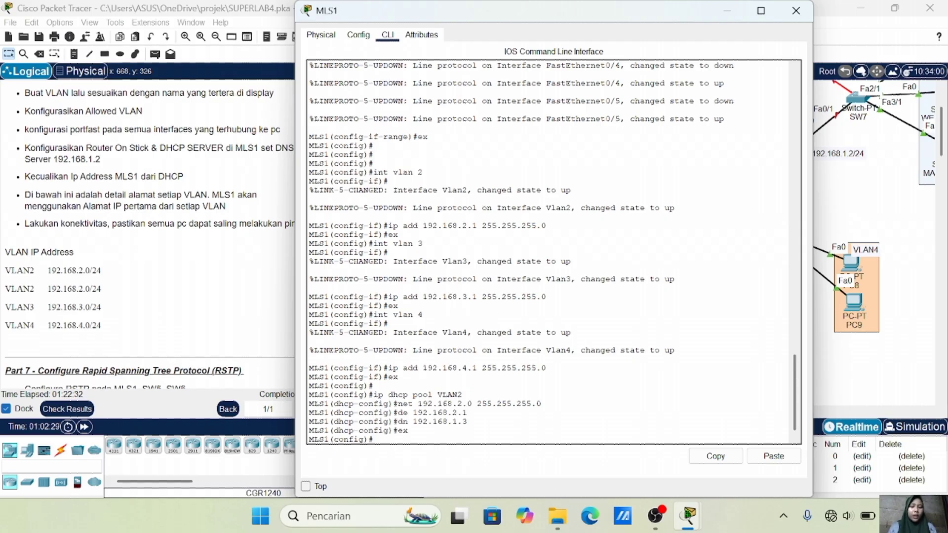
{"action": "type", "text": "ex"}
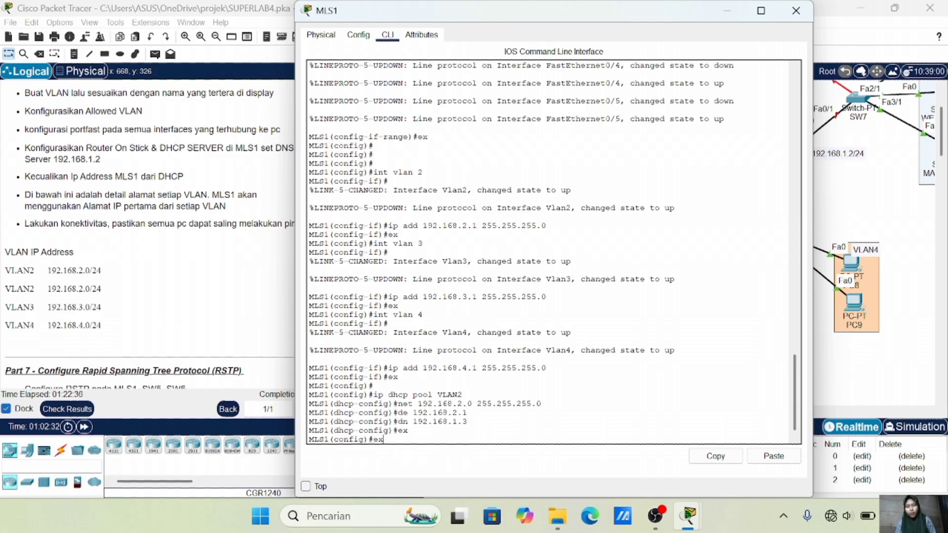
Create DHCP pool VLAN3 with network 192.168.3.0 255.255.255.0, editing recalled commands
{"action": "key", "text": "Up"}
{"action": "key", "text": "Up"}
{"action": "key", "text": "Up"}
{"action": "key", "text": "Up"}
{"action": "key", "text": "Up"}
{"action": "key", "text": "Down"}
{"action": "key", "text": "Down"}
{"action": "key", "text": "Up"}
{"action": "key", "text": "BackSpace"}
{"action": "type", "text": "3"}
{"action": "key", "text": "Return"}
{"action": "key", "text": "Up"}
{"action": "key", "text": "Up"}
{"action": "key", "text": "Up"}
{"action": "key", "text": "Up"}
{"action": "key", "text": "Up"}
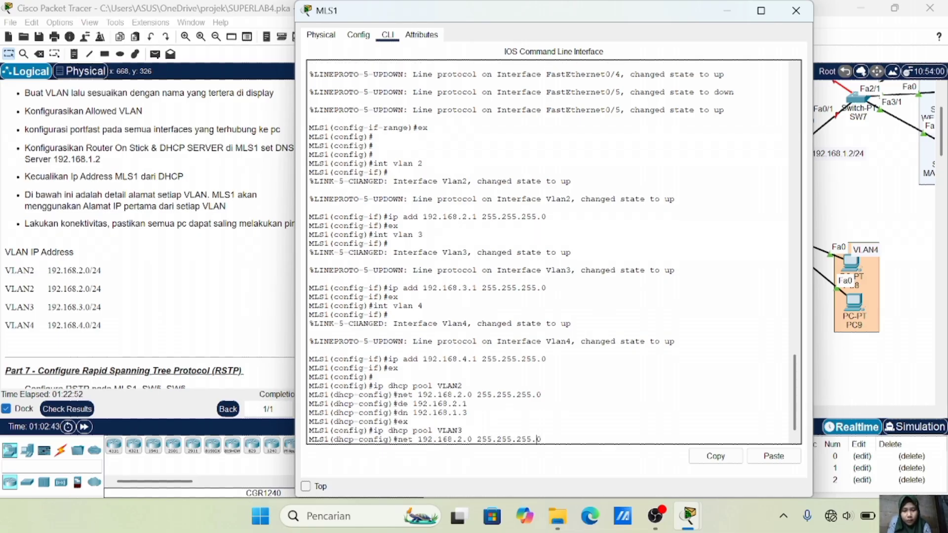
{"action": "key", "text": "BackSpace"}
{"action": "type", "text": "3"}
{"action": "key", "text": "Return"}
Give pool VLAN3 default gateway 192.168.3.1 and DNS server 192.168.1.3
{"action": "key", "text": "Up"}
{"action": "key", "text": "Up"}
{"action": "key", "text": "Up"}
{"action": "key", "text": "Up"}
{"action": "key", "text": "Up"}
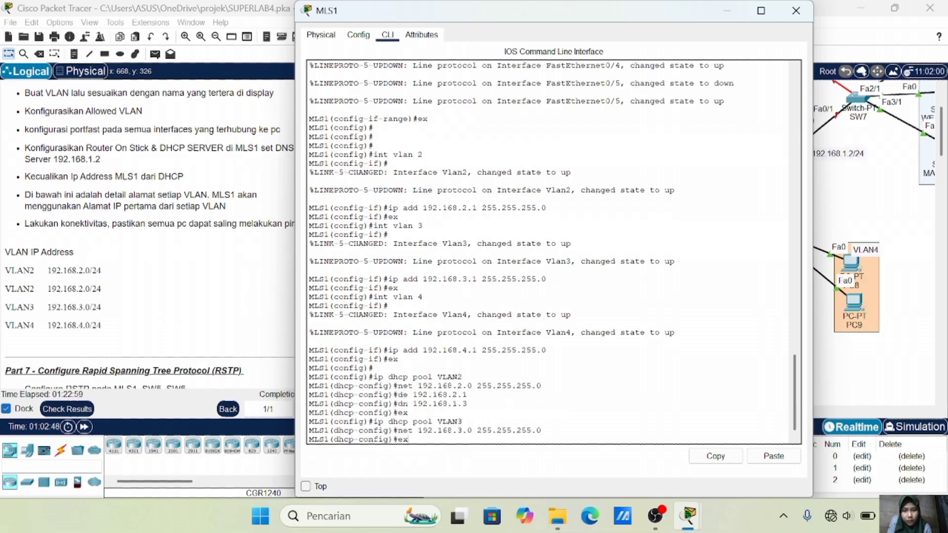
{"action": "key", "text": "Left"}
{"action": "key", "text": "Left"}
{"action": "key", "text": "BackSpace"}
{"action": "type", "text": "3"}
{"action": "key", "text": "Return"}
{"action": "key", "text": "Up"}
{"action": "key", "text": "Up"}
{"action": "key", "text": "Up"}
{"action": "key", "text": "Up"}
{"action": "key", "text": "Up"}
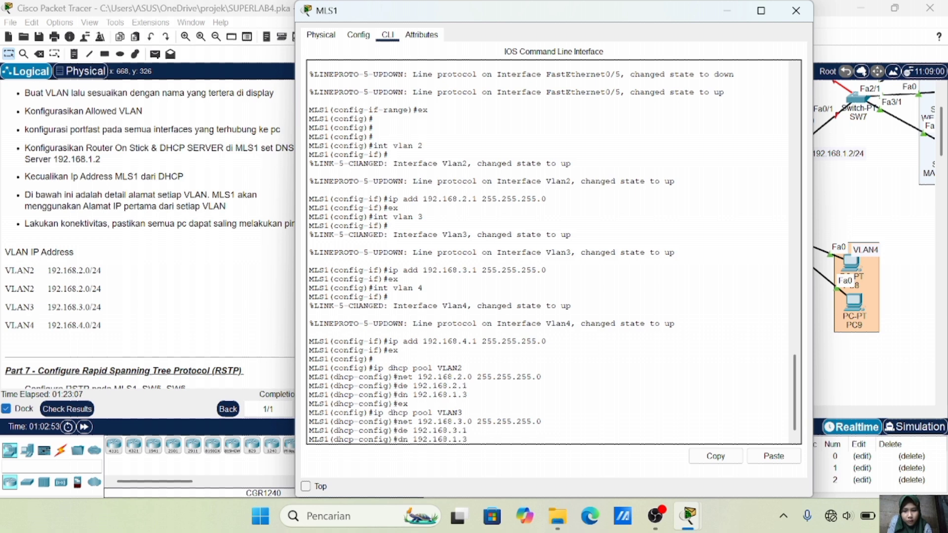
{"action": "key", "text": "Return"}
{"action": "type", "text": "ex"}
{"action": "key", "text": "Return"}
Create DHCP pool VLAN4 with network 192.168.4.0 255.255.255.0
{"action": "key", "text": "Up"}
{"action": "key", "text": "Up"}
{"action": "key", "text": "Up"}
{"action": "key", "text": "Up"}
{"action": "key", "text": "Up"}
{"action": "key", "text": "BackSpace"}
{"action": "type", "text": "4"}
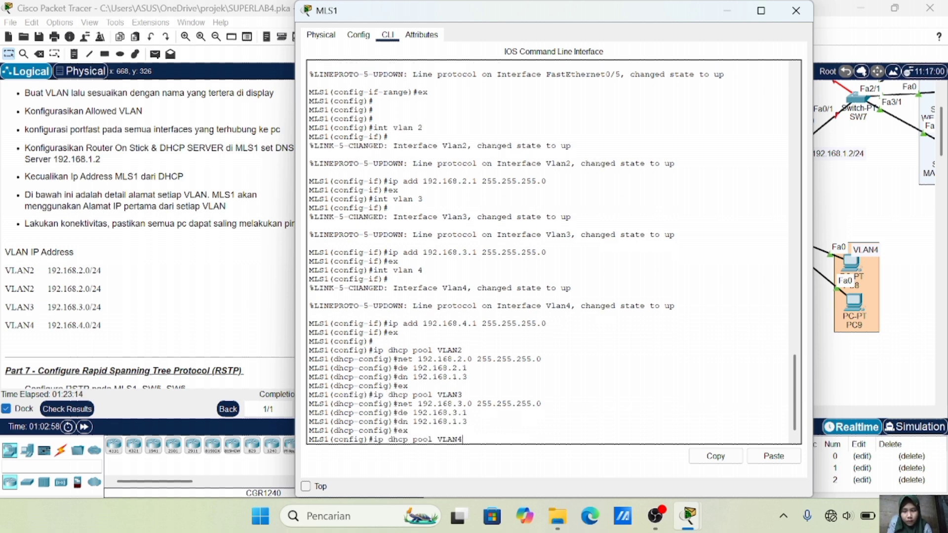
{"action": "key", "text": "Return"}
{"action": "type", "text": "ex"}
{"action": "key", "text": "Up"}
{"action": "key", "text": "Up"}
{"action": "key", "text": "Up"}
{"action": "key", "text": "Up"}
{"action": "key", "text": "Up"}
{"action": "key", "text": "Left"}
{"action": "key", "text": "Left"}
{"action": "key", "text": "Left"}
{"action": "key", "text": "Left"}
{"action": "key", "text": "Left"}
{"action": "key", "text": "Left"}
{"action": "key", "text": "Left"}
{"action": "key", "text": "Left"}
{"action": "key", "text": "Left"}
{"action": "key", "text": "Left"}
{"action": "key", "text": "Left"}
{"action": "key", "text": "Left"}
{"action": "key", "text": "Left"}
{"action": "key", "text": "Left"}
{"action": "key", "text": "Left"}
{"action": "key", "text": "Left"}
{"action": "key", "text": "BackSpace"}
{"action": "type", "text": "4"}
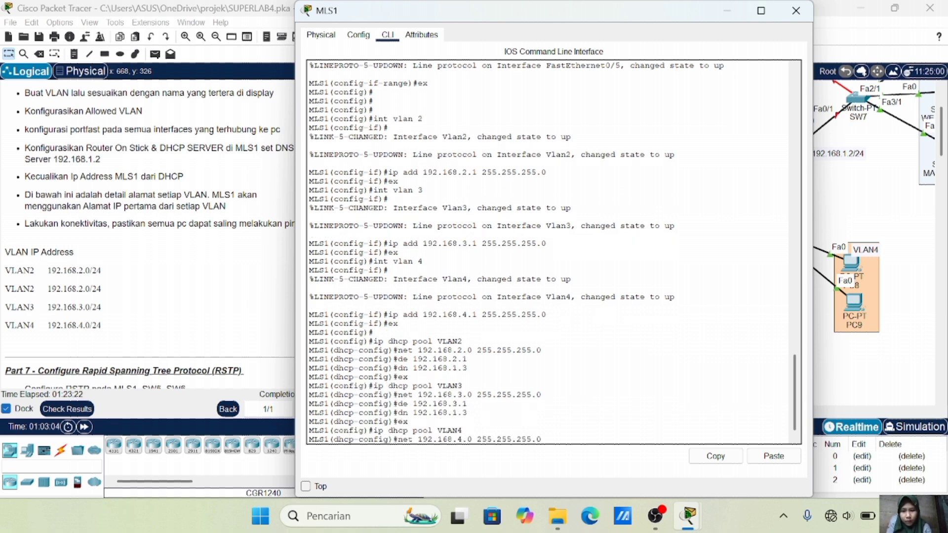
{"action": "key", "text": "Return"}
Give pool VLAN4 default gateway 192.168.4.1 and DNS server 192.168.1.3
{"action": "key", "text": "Up"}
{"action": "key", "text": "Up"}
{"action": "key", "text": "Up"}
{"action": "key", "text": "Up"}
{"action": "key", "text": "Up"}
{"action": "key", "text": "Left"}
{"action": "key", "text": "Left"}
{"action": "key", "text": "BackSpace"}
{"action": "type", "text": "4"}
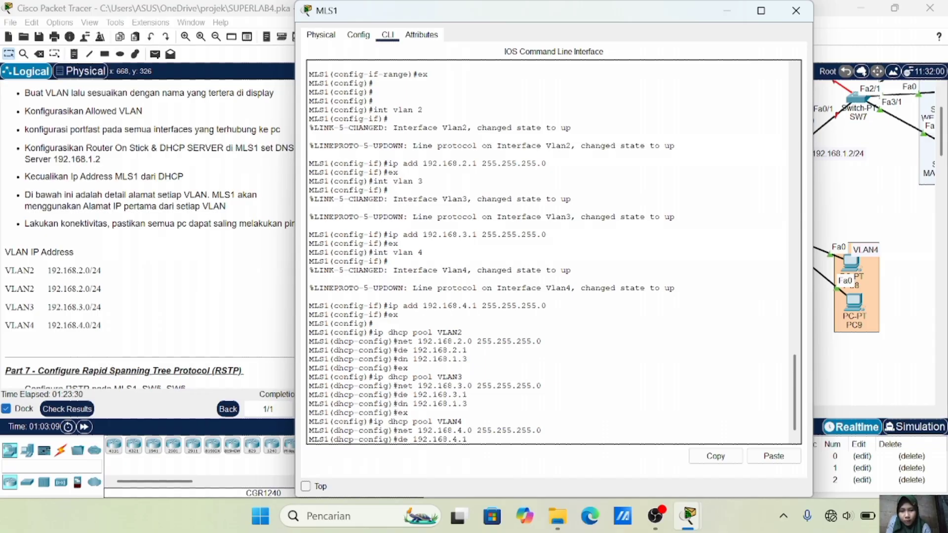
{"action": "key", "text": "Return"}
{"action": "key", "text": "Up"}
{"action": "key", "text": "Up"}
{"action": "key", "text": "Up"}
{"action": "key", "text": "Up"}
{"action": "key", "text": "Up"}
{"action": "key", "text": "Return"}
{"action": "type", "text": "ex"}
{"action": "key", "text": "Return"}
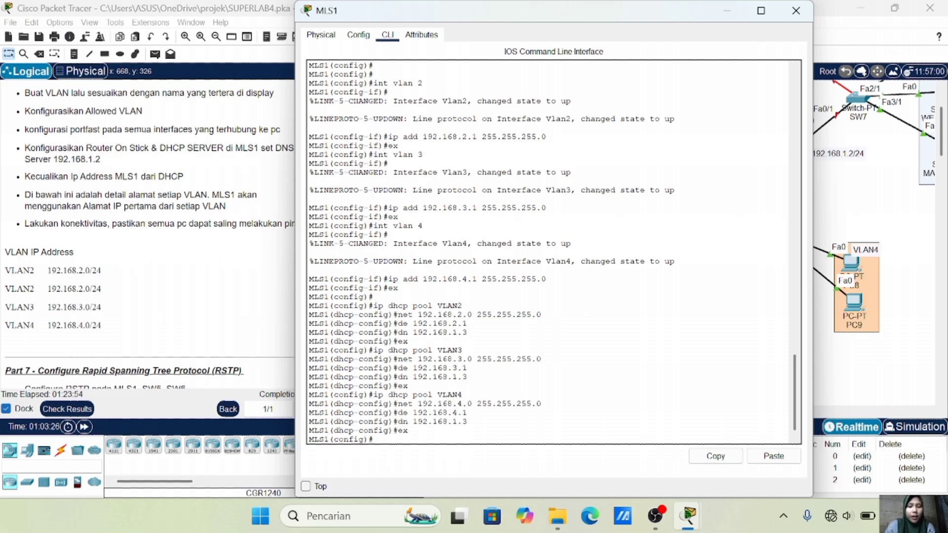
Exclude 192.168.2.1, 192.168.3.1 and 192.168.4.1 from DHCP leasing with ip dhcp excluded-address
{"action": "type", "text": "ip"}
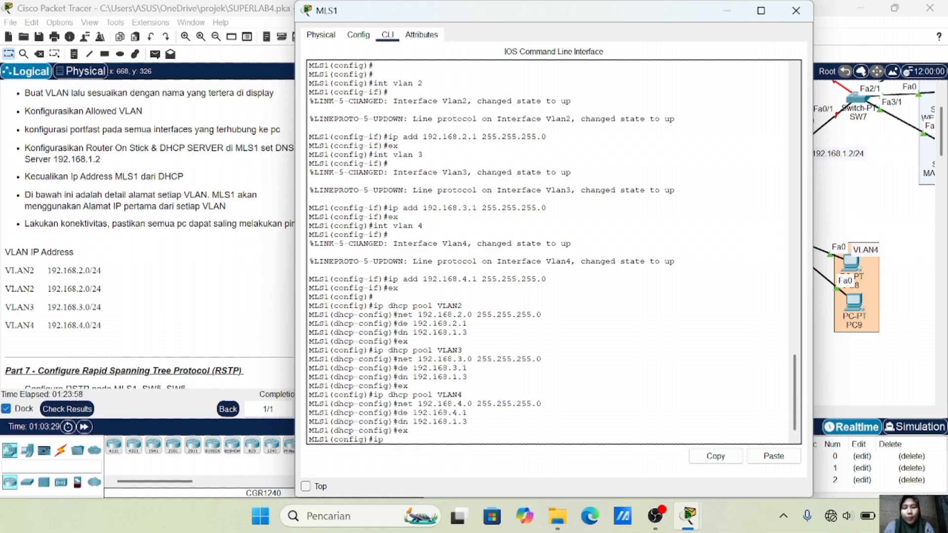
{"action": "type", "text": " dhcp excluded"}
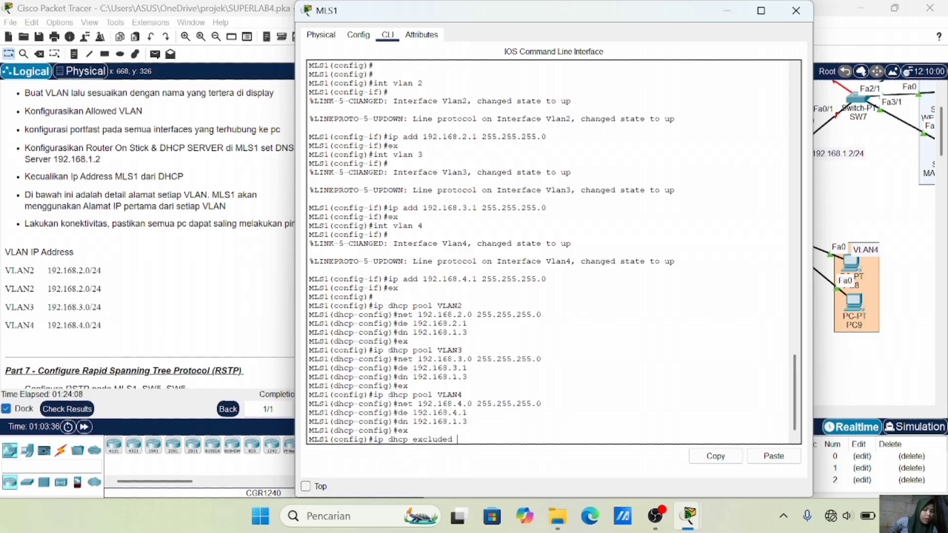
{"action": "type", "text": "192.168"}
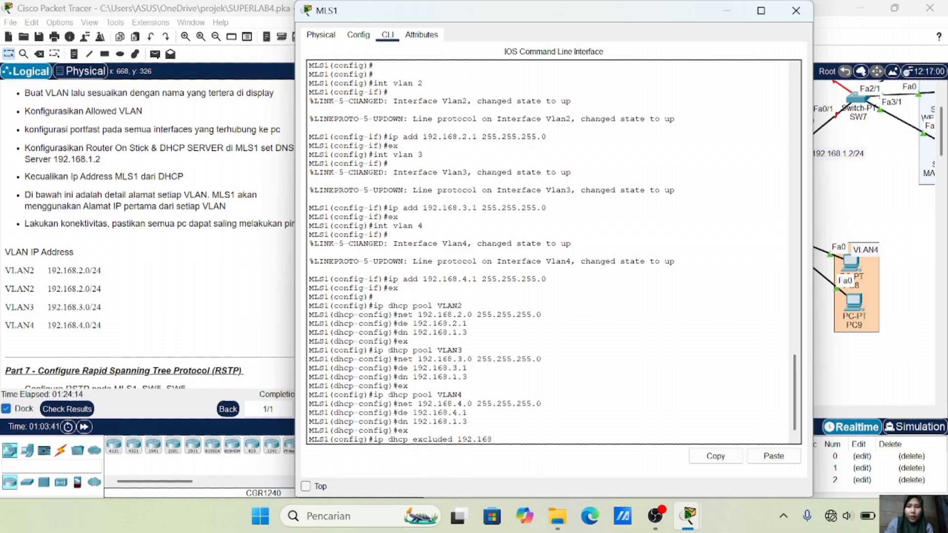
{"action": "type", "text": ".2.1"}
{"action": "key", "text": "Return"}
{"action": "key", "text": "Up"}
{"action": "key", "text": "BackSpace"}
{"action": "key", "text": "BackSpace"}
{"action": "key", "text": "BackSpace"}
{"action": "type", "text": "3.1"}
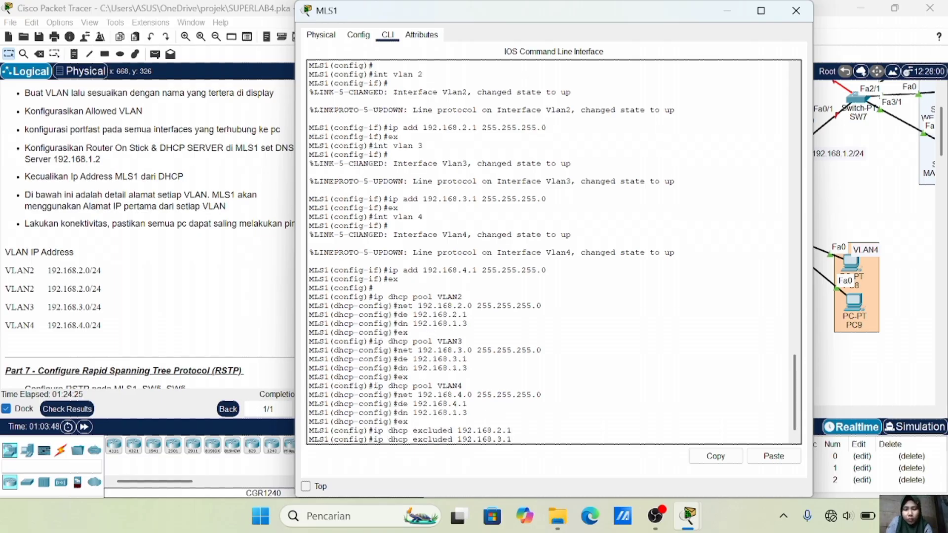
{"action": "key", "text": "Return"}
{"action": "key", "text": "Up"}
{"action": "key", "text": "BackSpace"}
{"action": "key", "text": "BackSpace"}
{"action": "key", "text": "BackSpace"}
{"action": "type", "text": "4.1"}
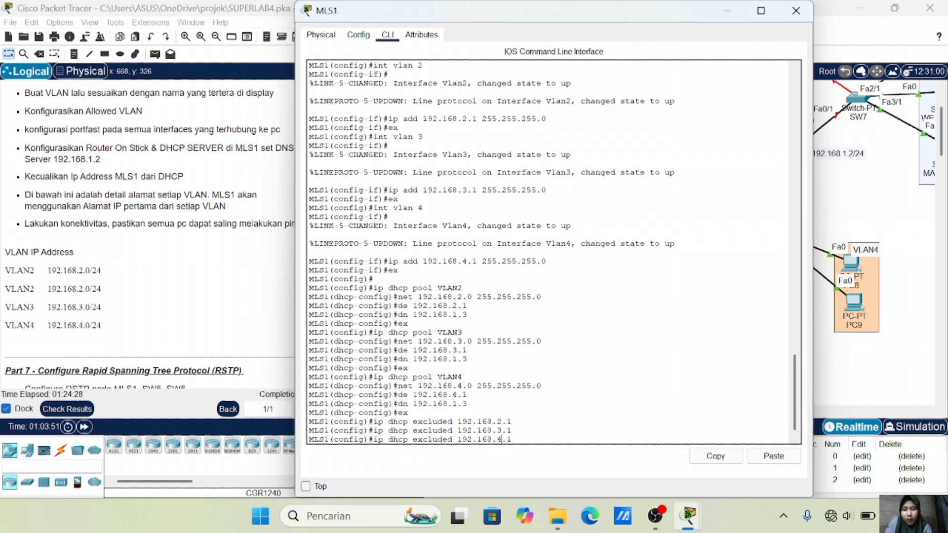
{"action": "key", "text": "Return"}
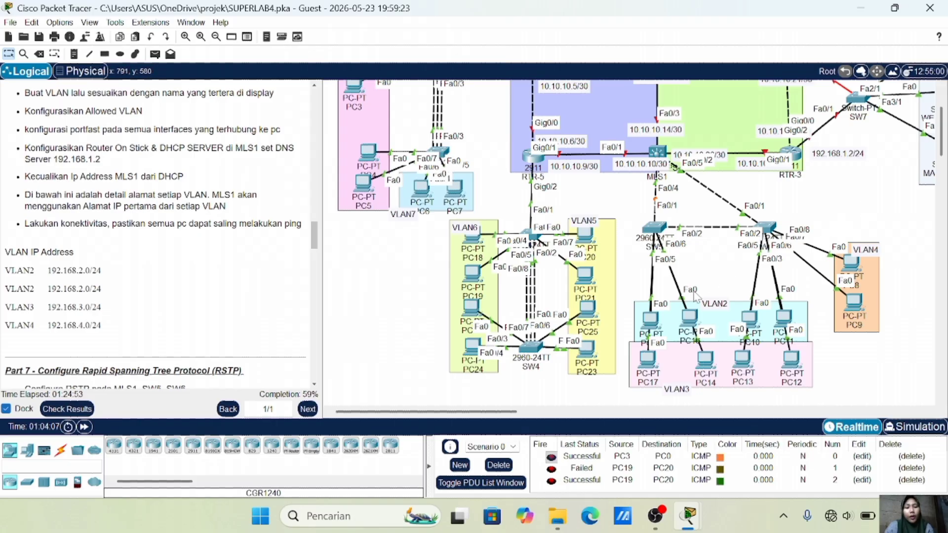
Switch PC15 and PC14 to DHCP in their IP Configuration
{"action": "left_click", "coordinate": [650, 321]}
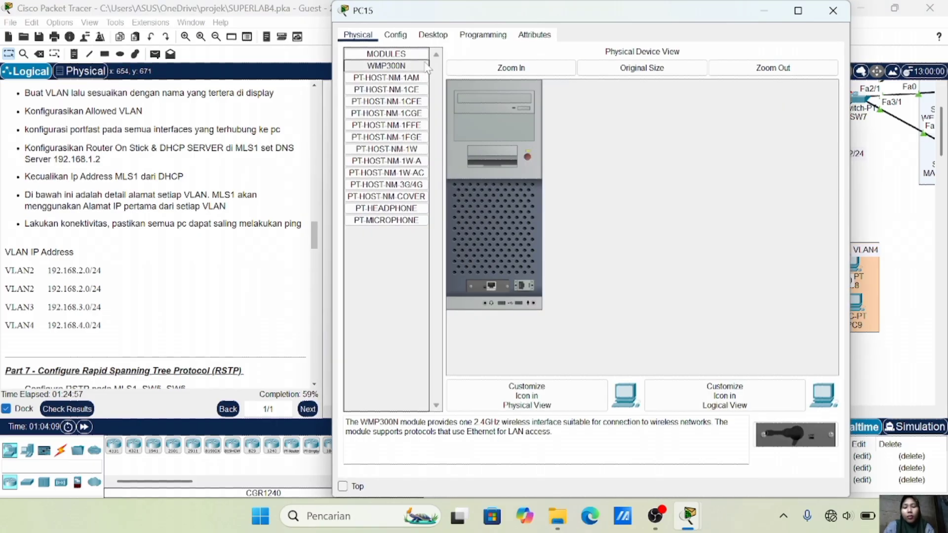
{"action": "left_click", "coordinate": [427, 34]}
{"action": "left_click", "coordinate": [387, 126]}
{"action": "left_click", "coordinate": [355, 97]}
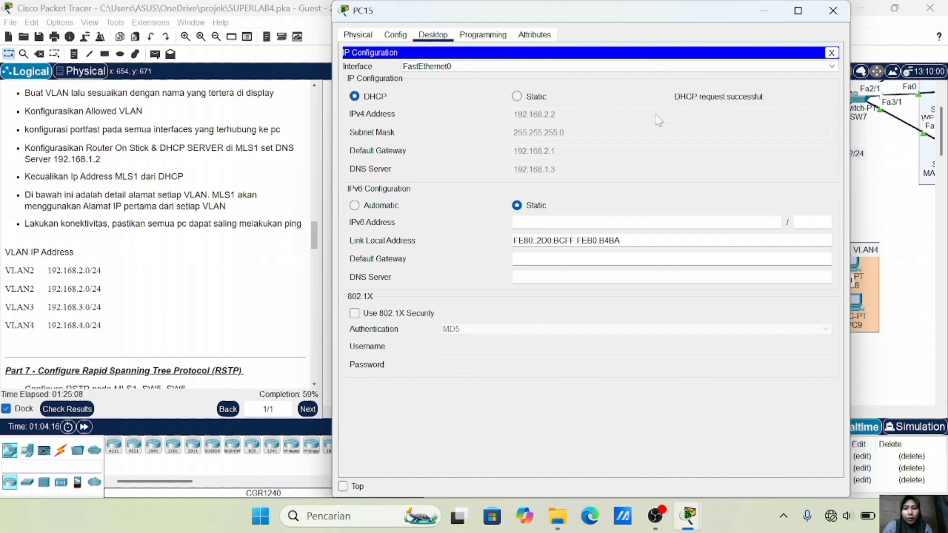
{"action": "left_click", "coordinate": [839, 11]}
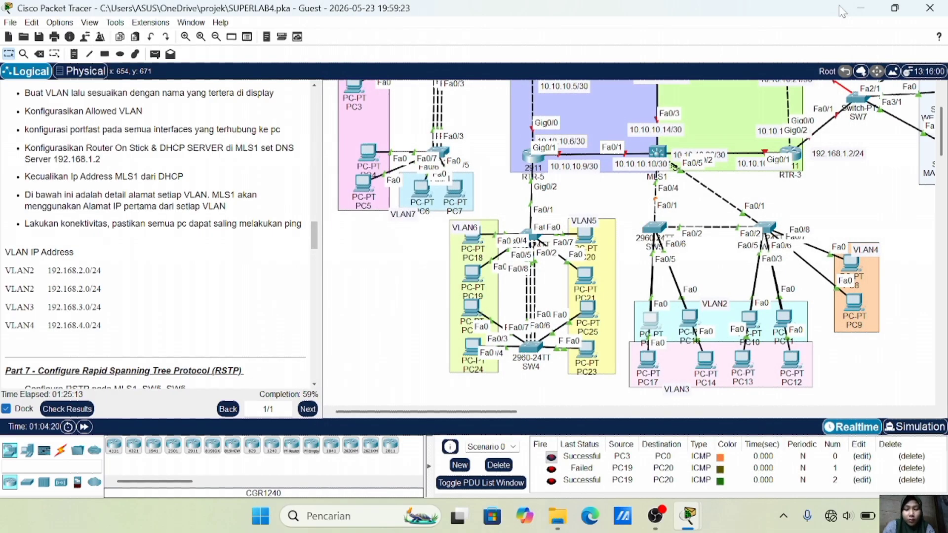
{"action": "left_click", "coordinate": [705, 360]}
{"action": "left_click", "coordinate": [432, 35]}
{"action": "left_click", "coordinate": [390, 75]}
{"action": "left_click", "coordinate": [355, 96]}
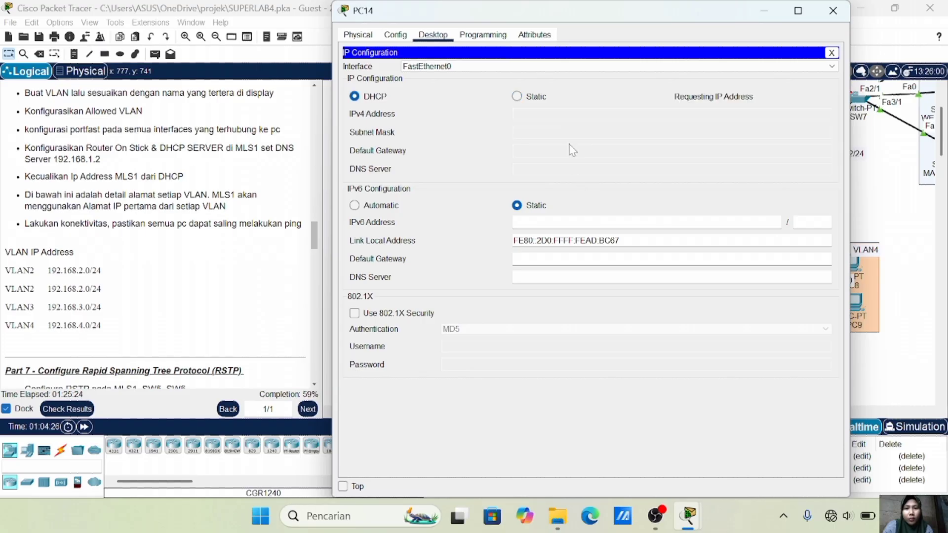
{"action": "left_click", "coordinate": [832, 11]}
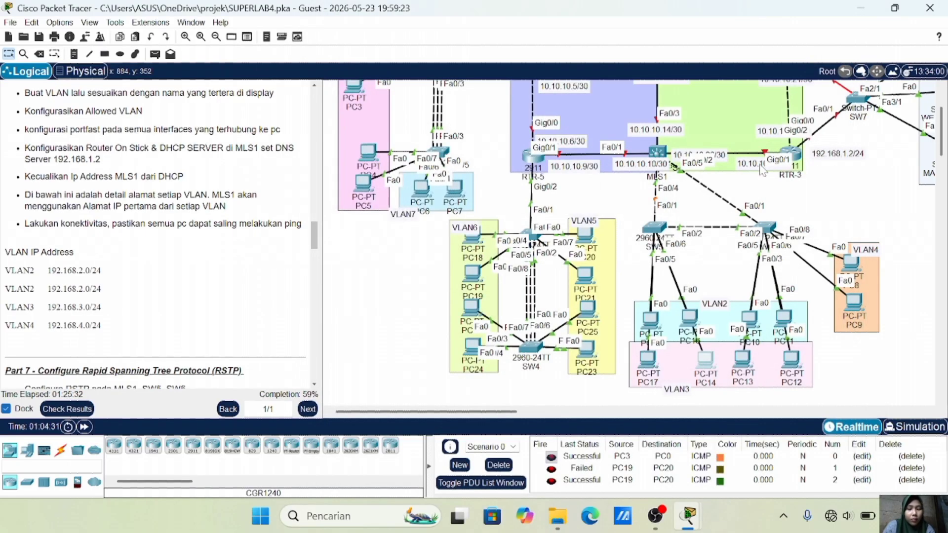
Switch PC8 to DHCP and nudge PC15 slightly on the canvas
{"action": "left_click", "coordinate": [850, 264]}
{"action": "left_click", "coordinate": [433, 35]}
{"action": "left_click", "coordinate": [391, 72]}
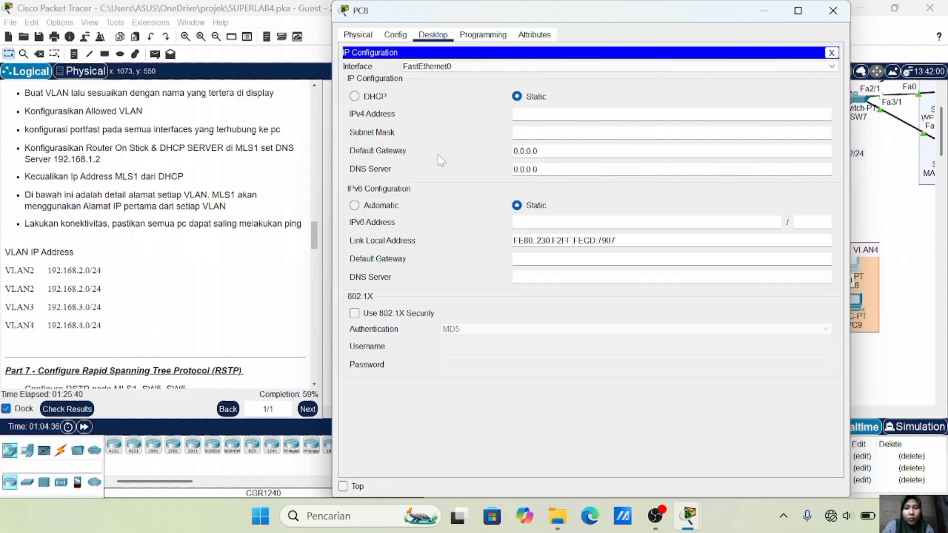
{"action": "left_click", "coordinate": [354, 96]}
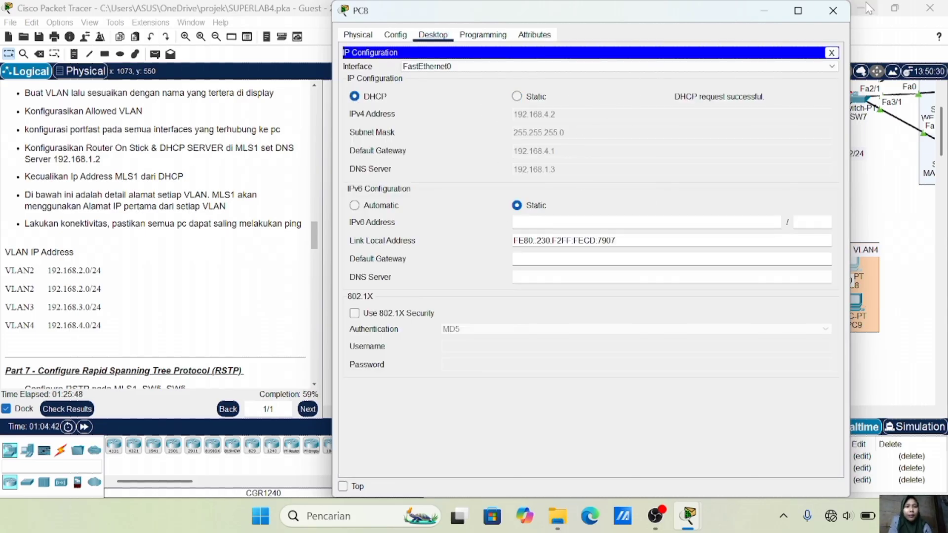
{"action": "left_click", "coordinate": [834, 11]}
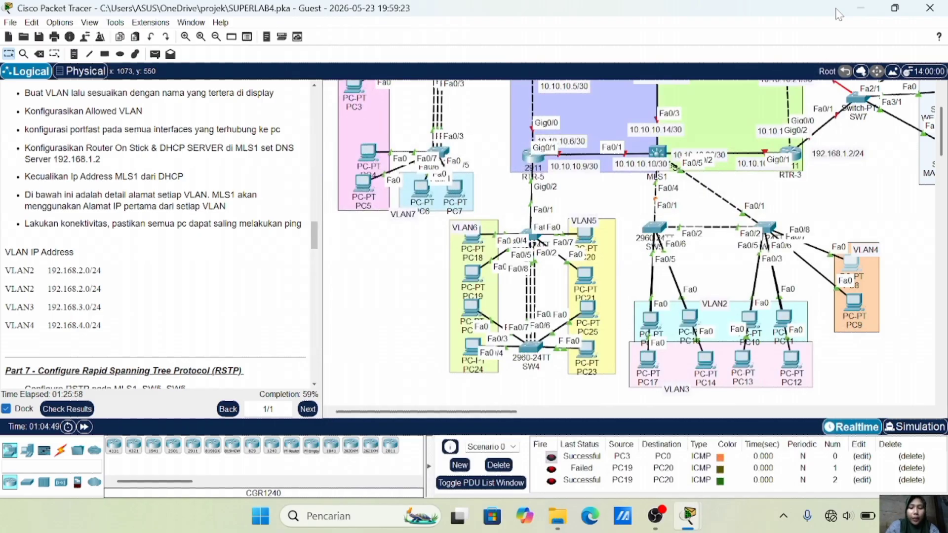
{"action": "left_click_drag", "start_coordinate": [650, 316], "coordinate": [651, 314]}
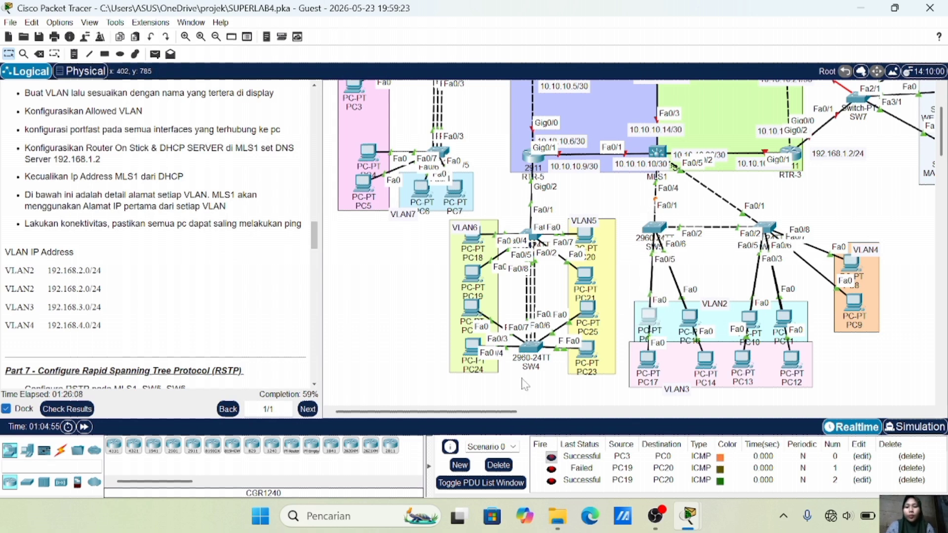
Delete all old test PDUs; a ping attempt to PC10 fails with no functional ports
{"action": "left_click", "coordinate": [498, 464]}
{"action": "left_click", "coordinate": [154, 54]}
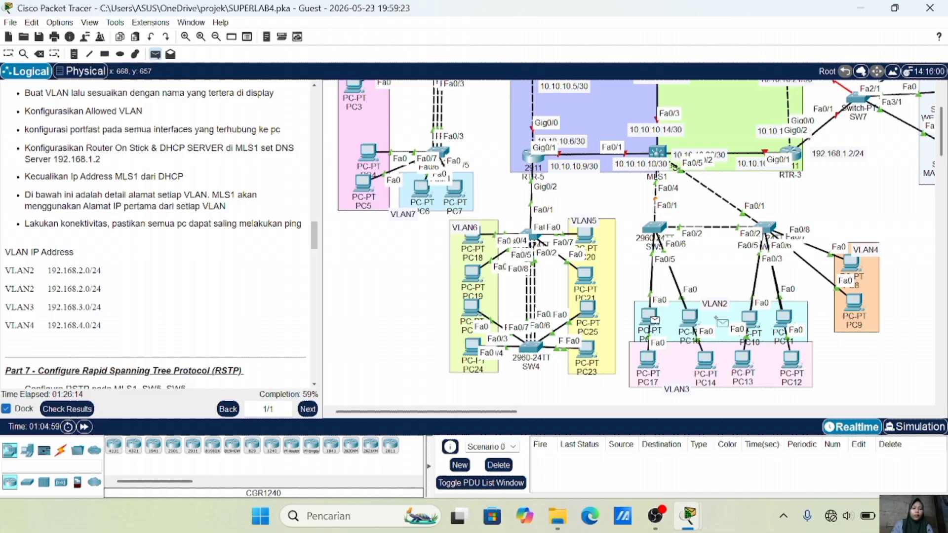
{"action": "left_click", "coordinate": [749, 317]}
{"action": "left_click", "coordinate": [518, 275]}
{"action": "key", "text": "Escape"}
Switch PC10 to DHCP, obtaining 192.168.2.3 with gateway 192.168.2.1
{"action": "left_click", "coordinate": [749, 317]}
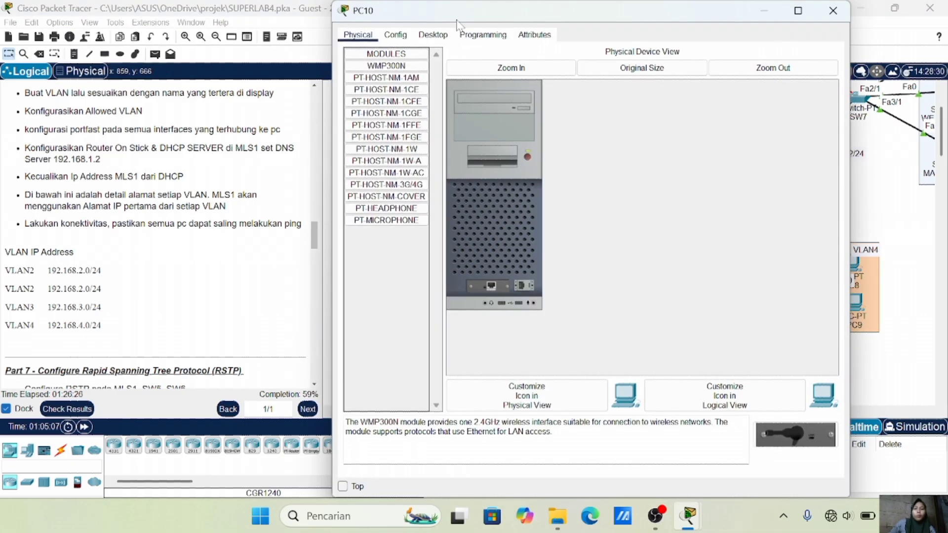
{"action": "left_click", "coordinate": [433, 34]}
{"action": "left_click", "coordinate": [387, 75]}
{"action": "left_click", "coordinate": [354, 96]}
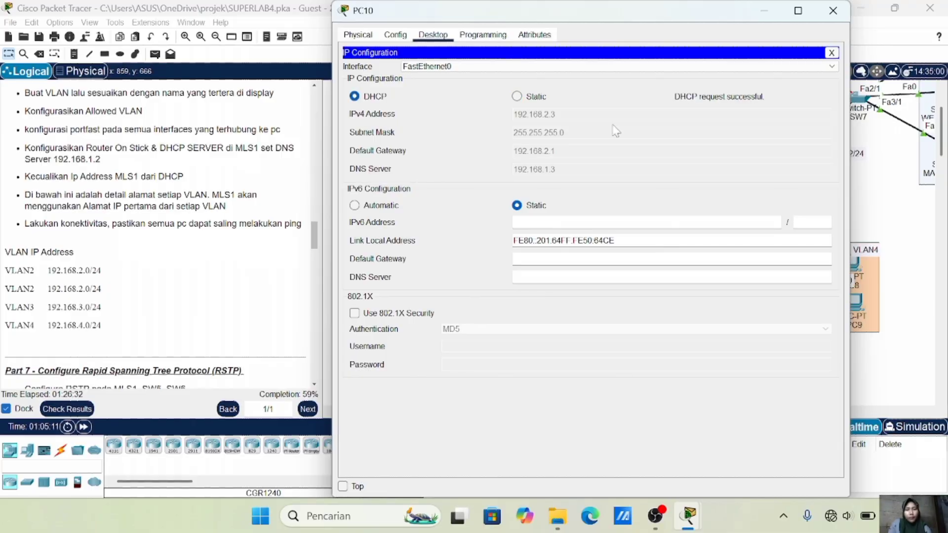
{"action": "left_click", "coordinate": [833, 10]}
Send a simple PDU ping from PC15 to PC10
{"action": "key", "text": "p"}
{"action": "left_click", "coordinate": [648, 317]}
{"action": "left_click", "coordinate": [749, 318]}
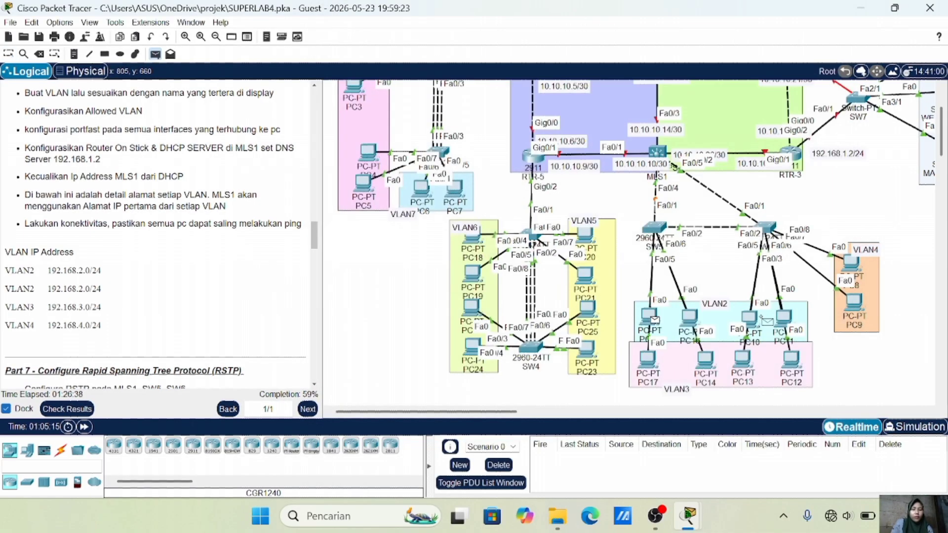
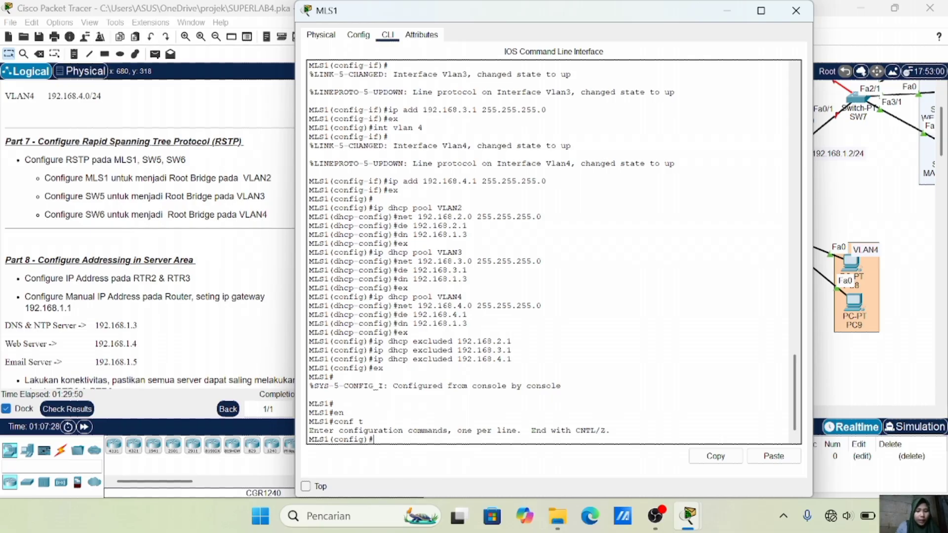
Set MLS1's spanning-tree mode to rapid-pvst and make it primary root for VLAN 2
{"action": "type", "text": "span"}
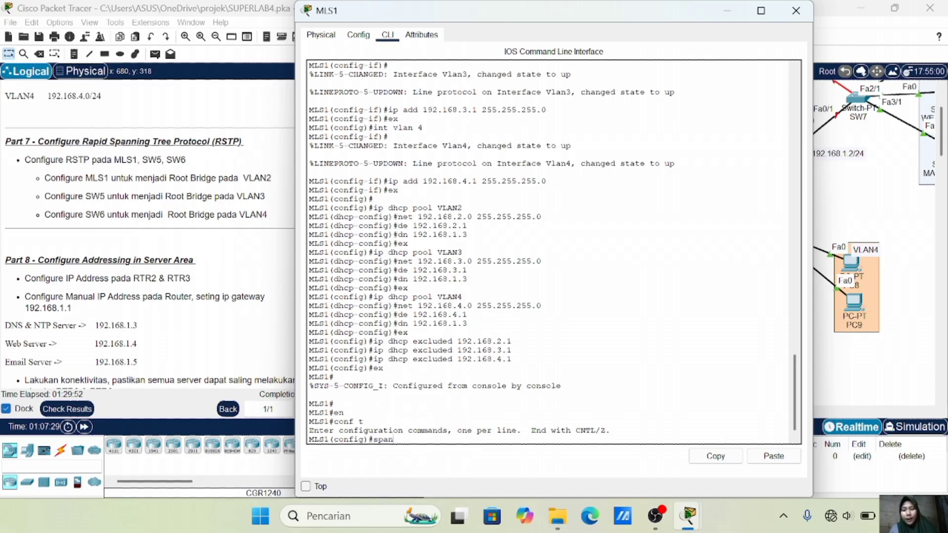
{"action": "type", "text": "ning-tree mode "}
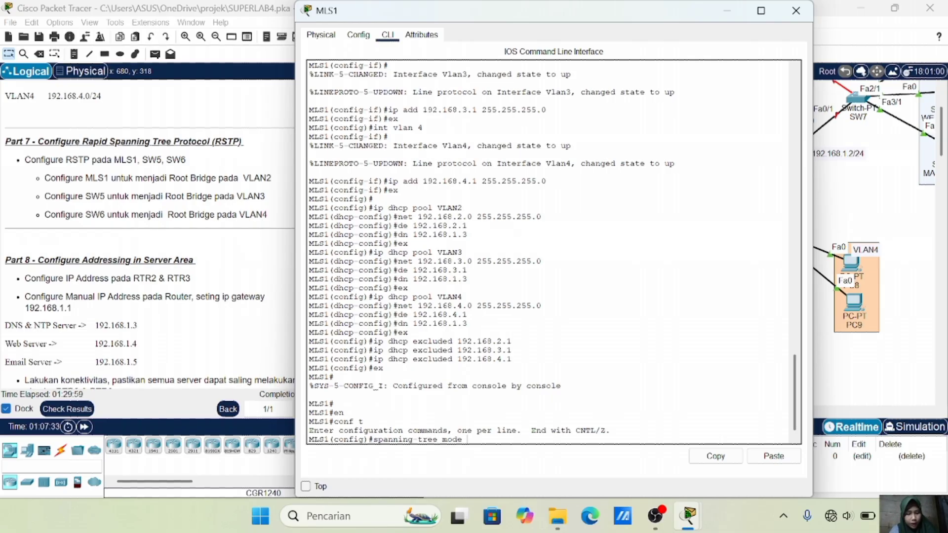
{"action": "type", "text": "rapid"}
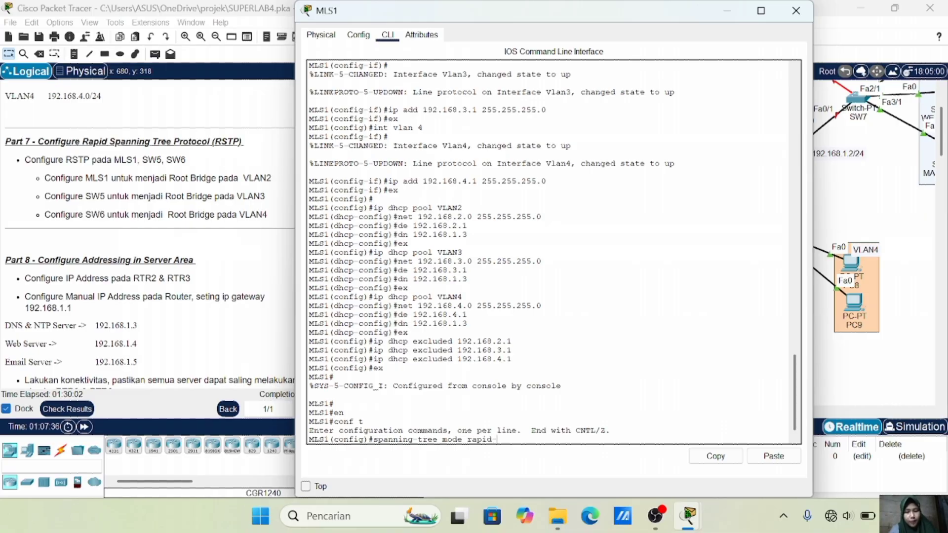
{"action": "type", "text": "-pvst"}
{"action": "key", "text": "Return"}
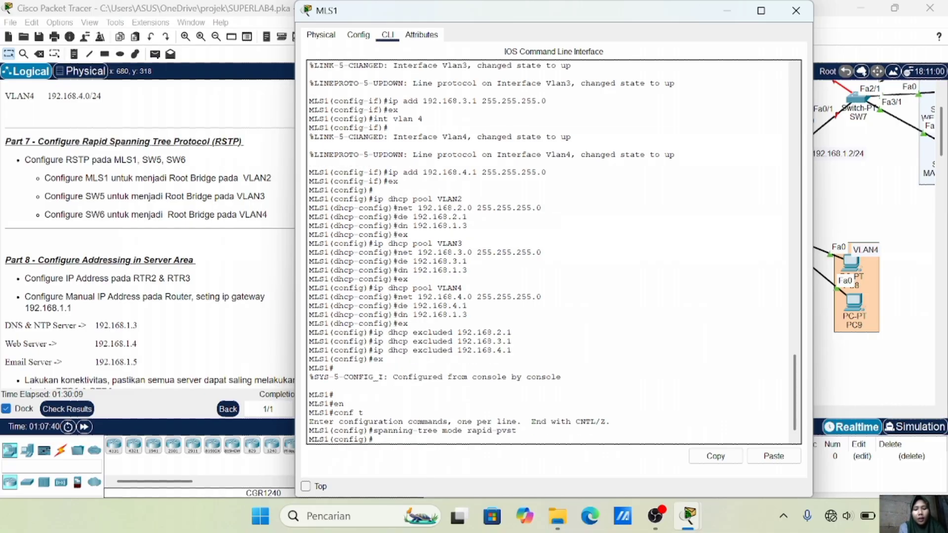
{"action": "type", "text": "spanning-tree"}
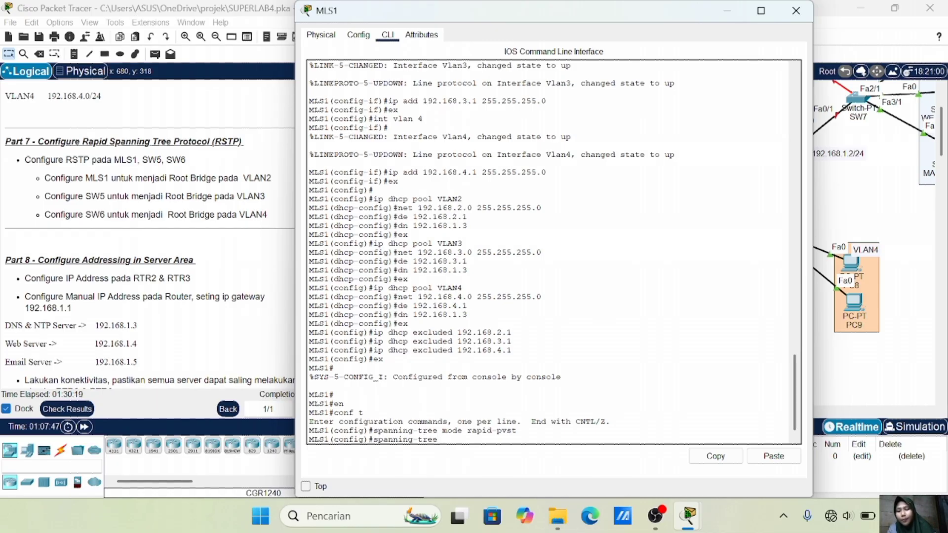
{"action": "type", "text": " vlan 2"}
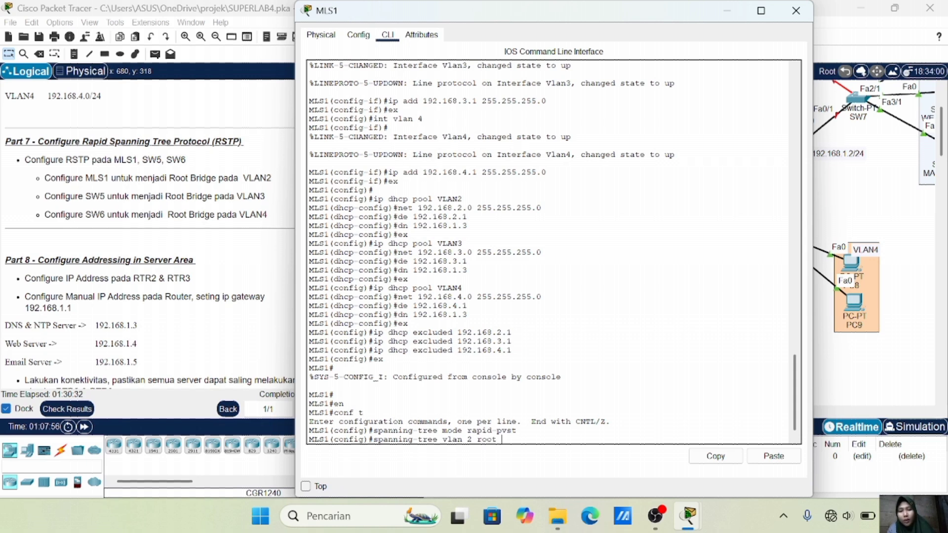
{"action": "type", "text": "root primary"}
{"action": "key", "text": "Return"}
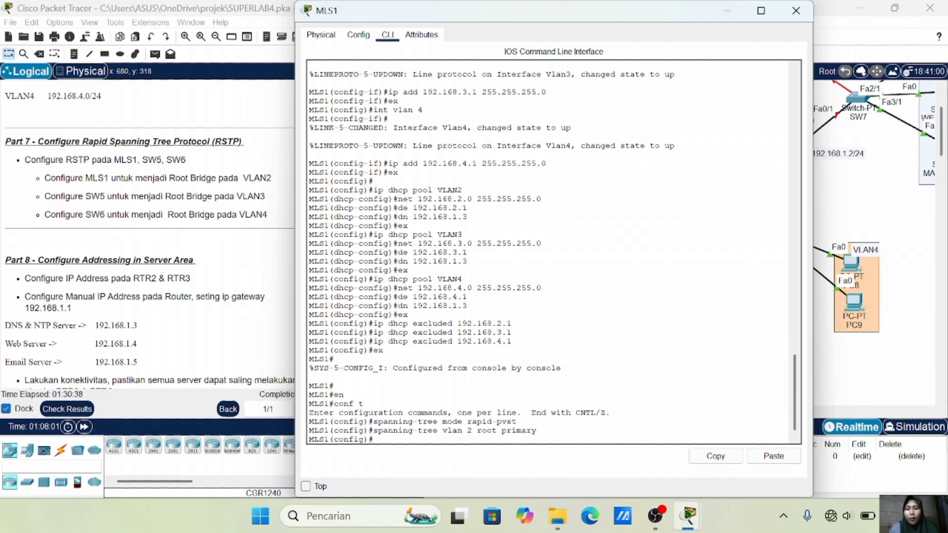
Check MLS1's spanning-tree status with do sh spa to confirm it is root for VLAN 2
{"action": "type", "text": "do sh spa"}
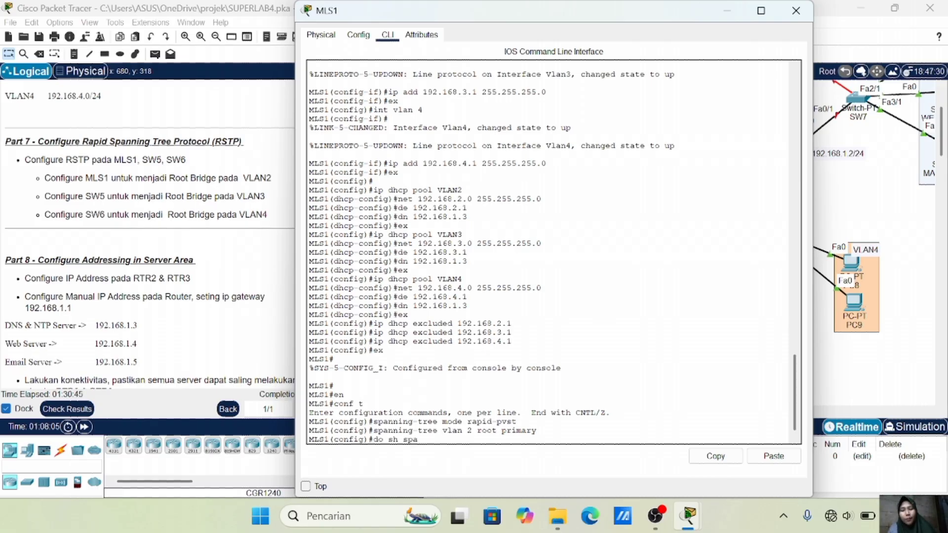
{"action": "key", "text": "Return"}
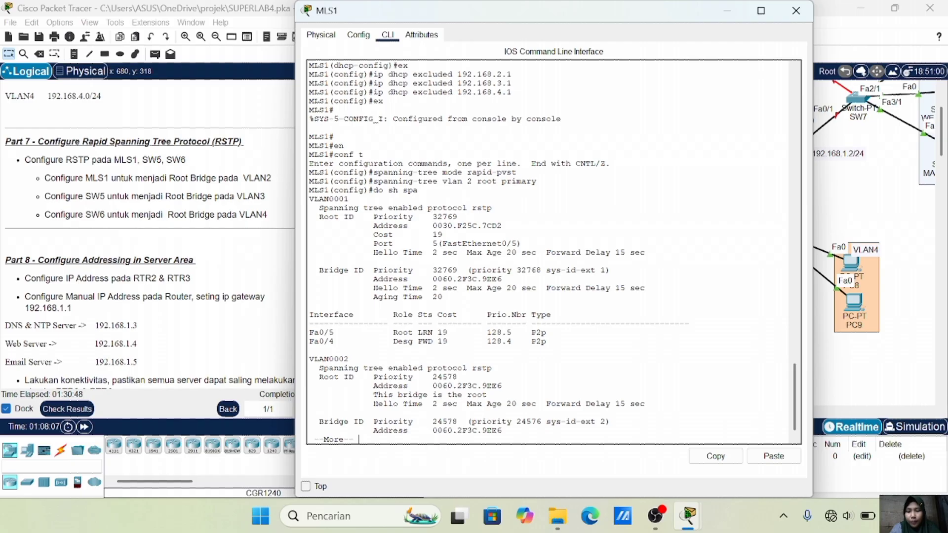
{"action": "key", "text": "space"}
{"action": "key", "text": "space"}
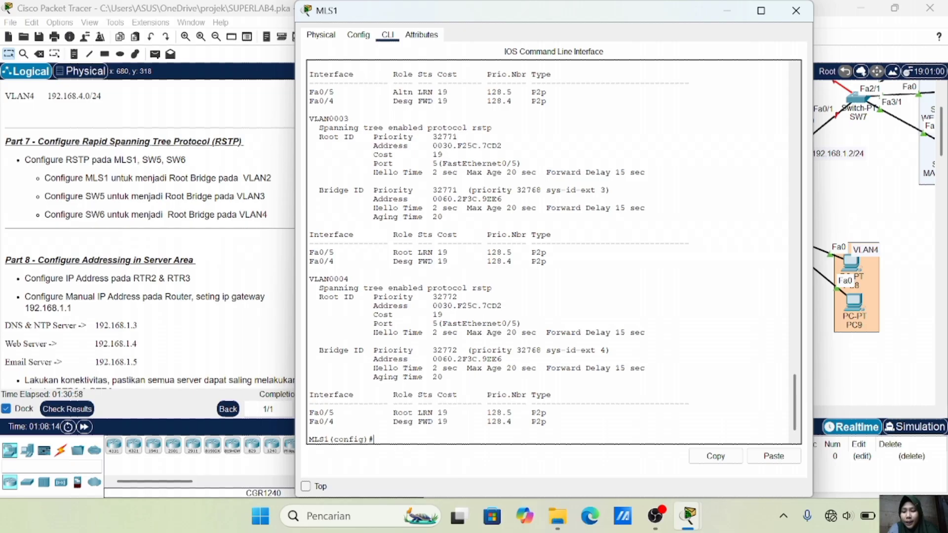
{"action": "scroll", "coordinate": [551, 251], "scroll_direction": "up", "scroll_amount": 10}
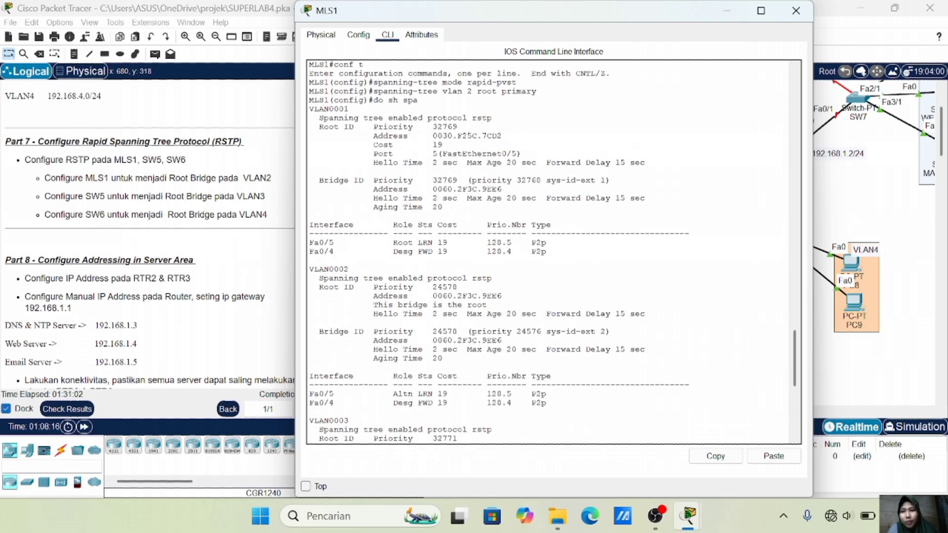
{"action": "scroll", "coordinate": [551, 252], "scroll_direction": "down", "scroll_amount": 4}
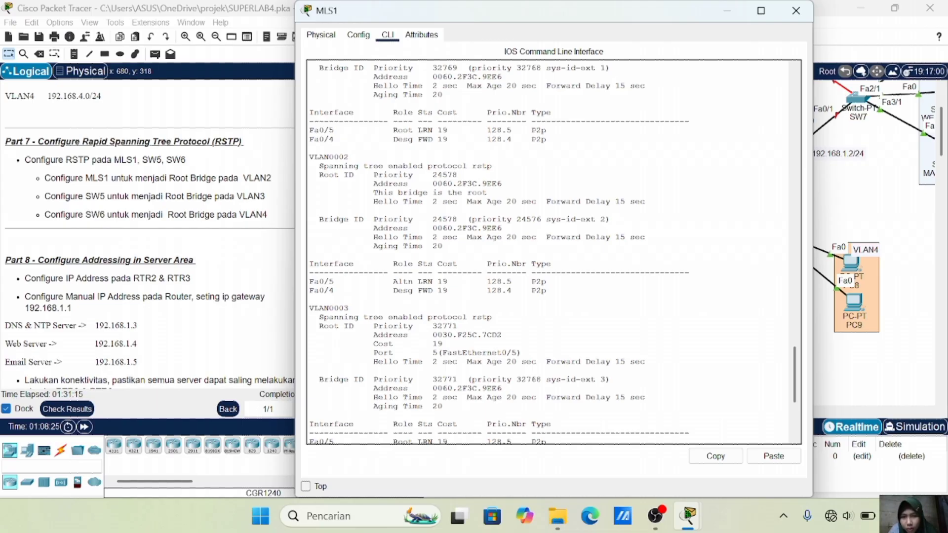
{"action": "left_click_drag", "start_coordinate": [373, 193], "coordinate": [487, 193]}
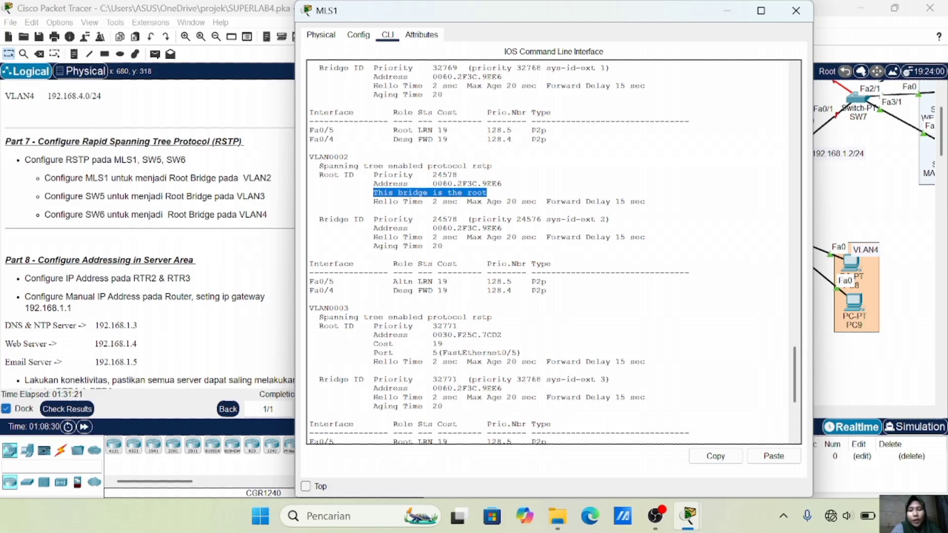
{"action": "left_click", "coordinate": [836, 212]}
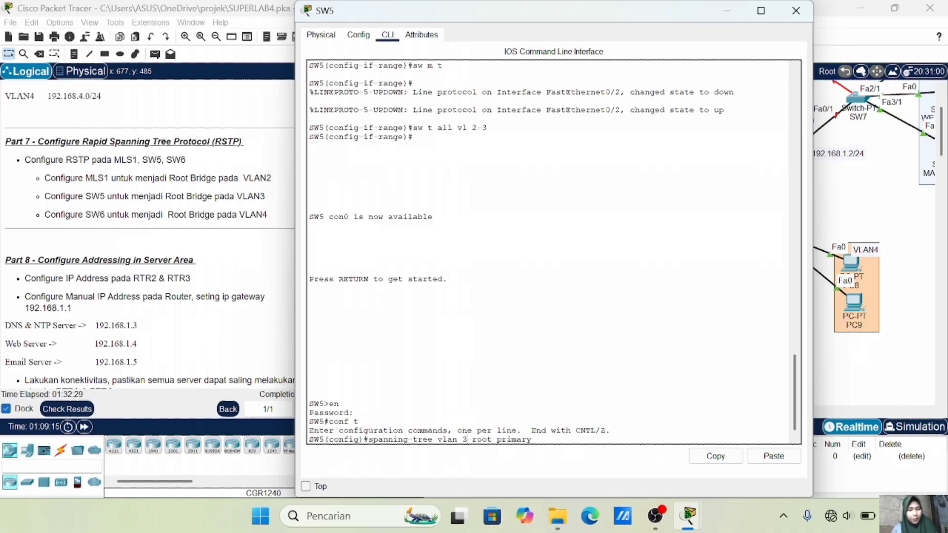
Apply spanning-tree vlan 3 root primary on SW5; confirm it is VLAN 3 root with priority 24579
{"action": "left_click", "coordinate": [886, 189]}
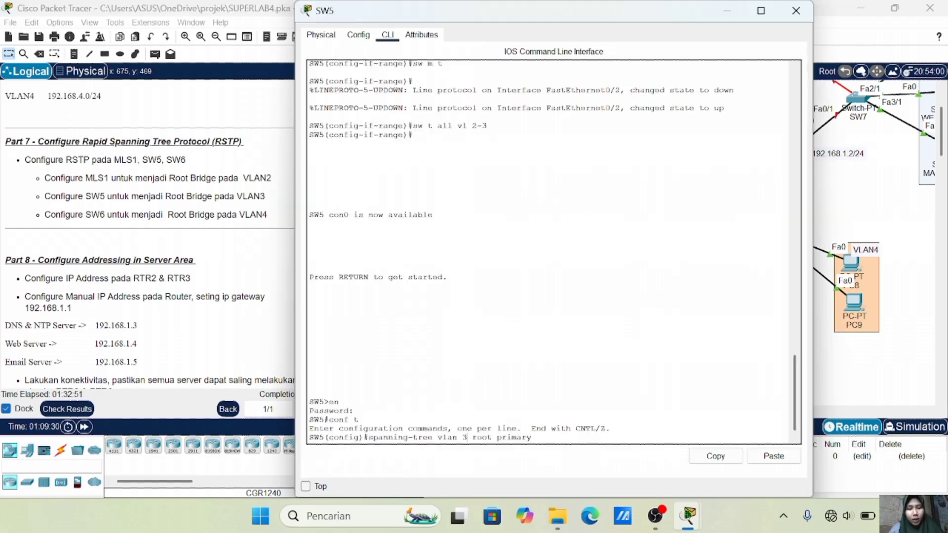
{"action": "key", "text": "Return"}
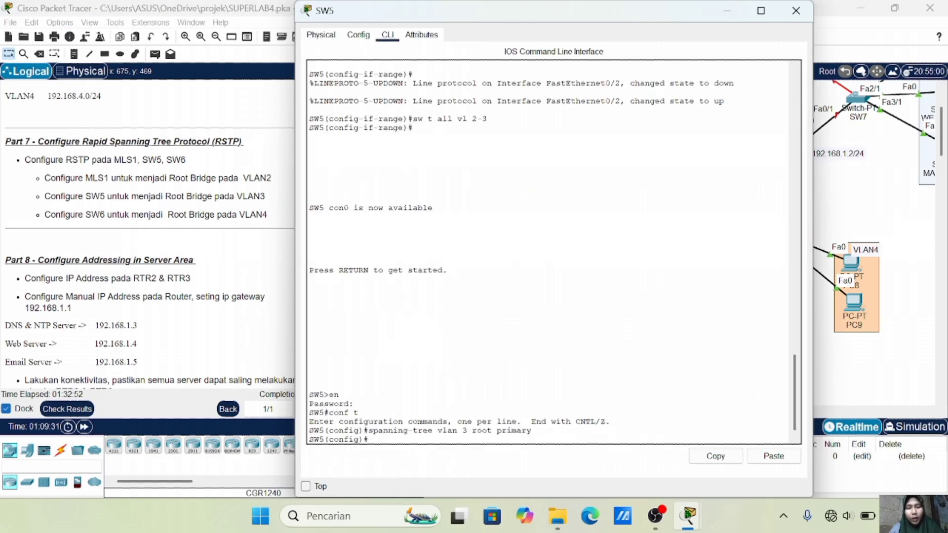
{"action": "type", "text": "do sh a"}
{"action": "key", "text": "BackSpace"}
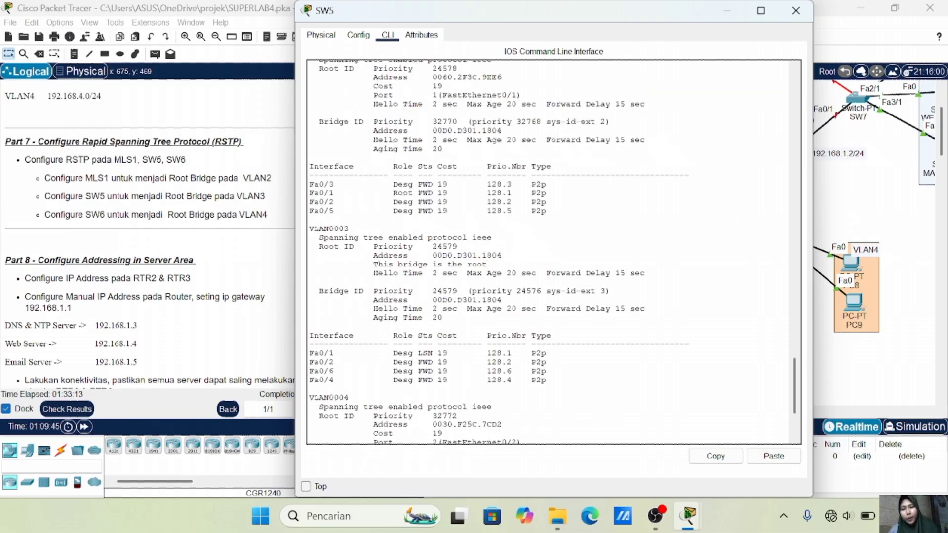
{"action": "left_click_drag", "start_coordinate": [369, 264], "coordinate": [487, 264]}
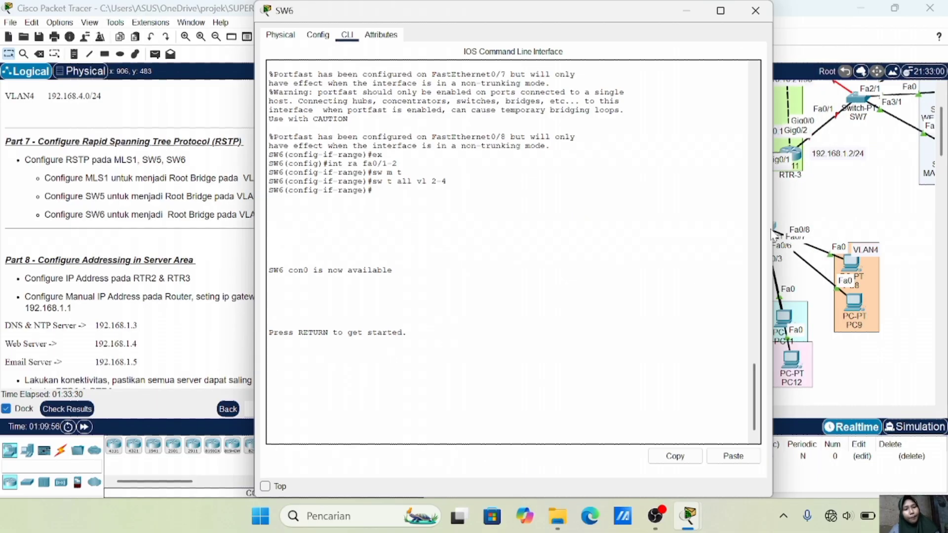
On SW6, apply spanning-tree vlan 4 root primary in global configuration, fixing the 'valn' typo
{"action": "key", "text": "Return"}
{"action": "type", "text": "en"}
{"action": "key", "text": "Return"}
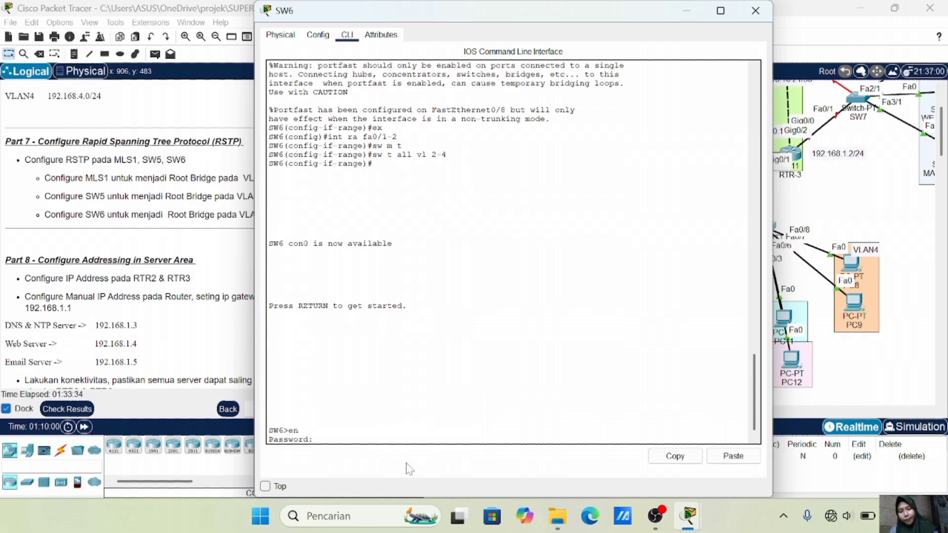
{"action": "key", "text": "Return"}
{"action": "type", "text": "conf t"}
{"action": "key", "text": "Return"}
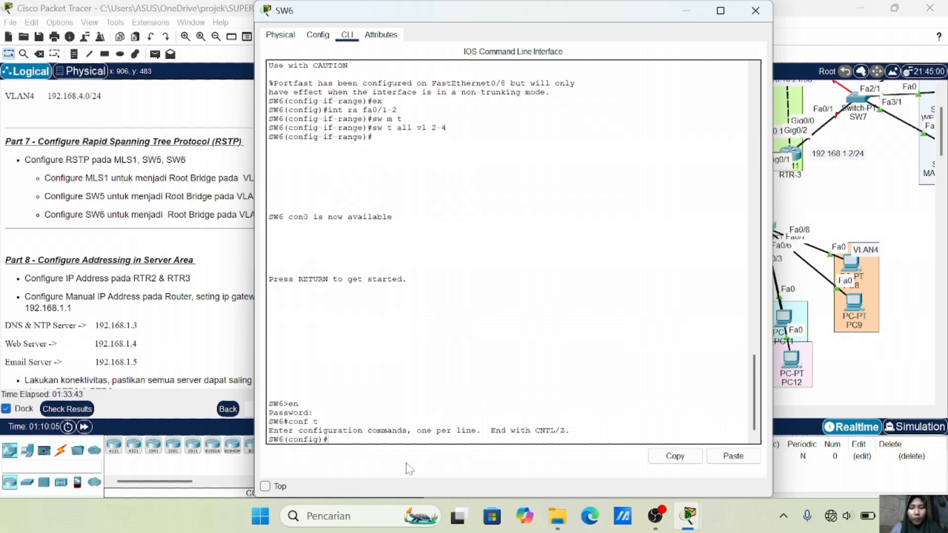
{"action": "type", "text": "spanning-tree "}
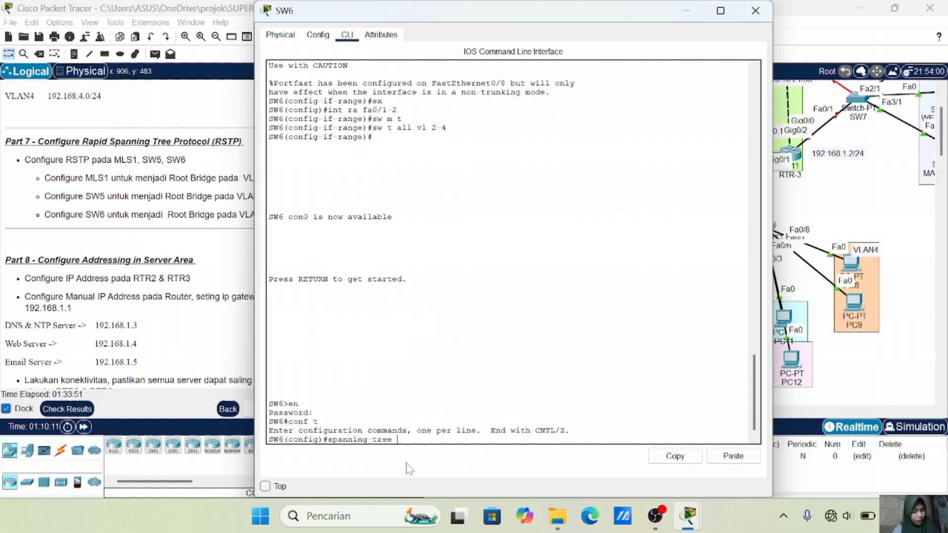
{"action": "type", "text": "valn 4 root primary"}
{"action": "key", "text": "Return"}
{"action": "key", "text": "Up"}
{"action": "key", "text": "Left"}
{"action": "key", "text": "Left"}
{"action": "key", "text": "Left"}
{"action": "key", "text": "Left"}
{"action": "key", "text": "Left"}
{"action": "key", "text": "Left"}
{"action": "key", "text": "Left"}
{"action": "key", "text": "Left"}
{"action": "key", "text": "Left"}
{"action": "key", "text": "Left"}
{"action": "key", "text": "Left"}
{"action": "key", "text": "Left"}
{"action": "key", "text": "Left"}
{"action": "key", "text": "Left"}
{"action": "key", "text": "Left"}
{"action": "key", "text": "BackSpace"}
{"action": "key", "text": "BackSpace"}
{"action": "key", "text": "BackSpace"}
{"action": "type", "text": "lan"}
{"action": "key", "text": "Return"}
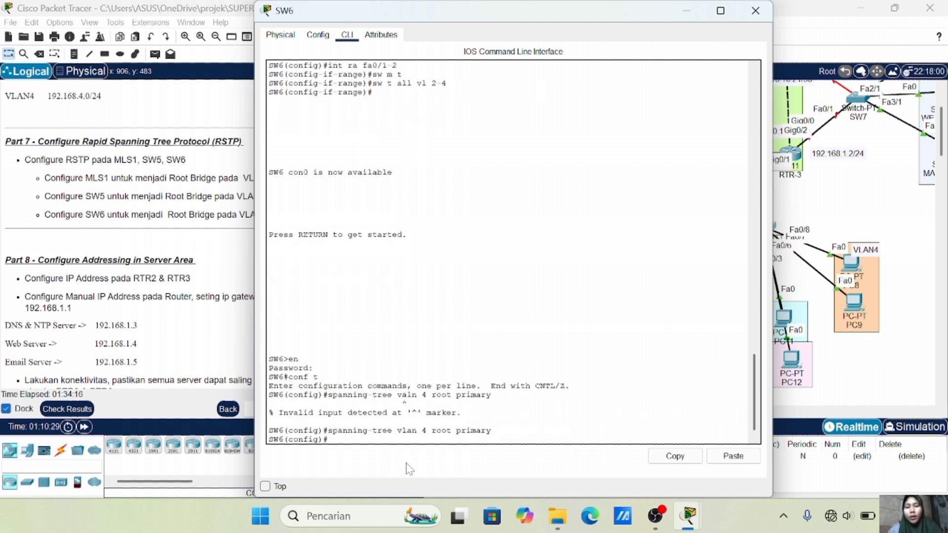
Check with do sh sp that SW6 is root bridge for VLAN 4, priority 24580
{"action": "type", "text": "do sh sp"}
{"action": "key", "text": "Return"}
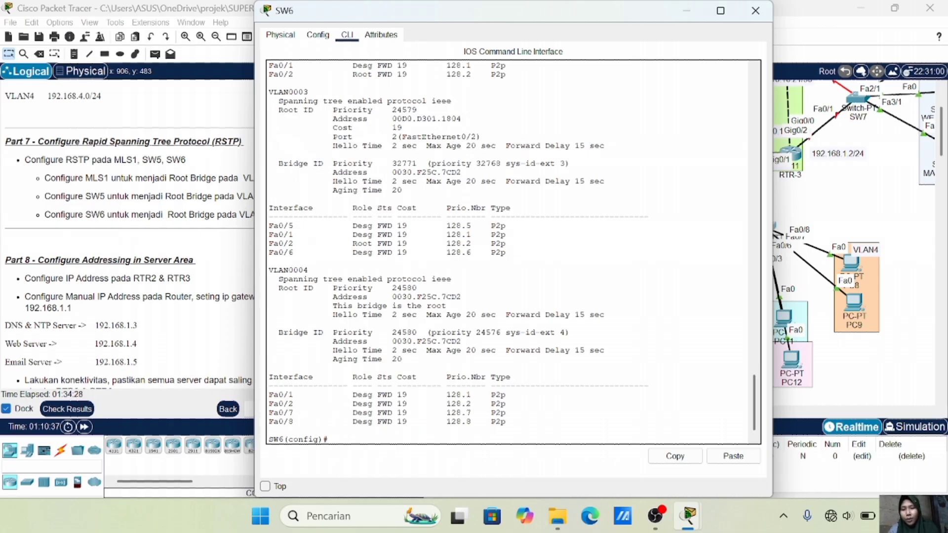
{"action": "left_click_drag", "start_coordinate": [333, 306], "coordinate": [447, 306]}
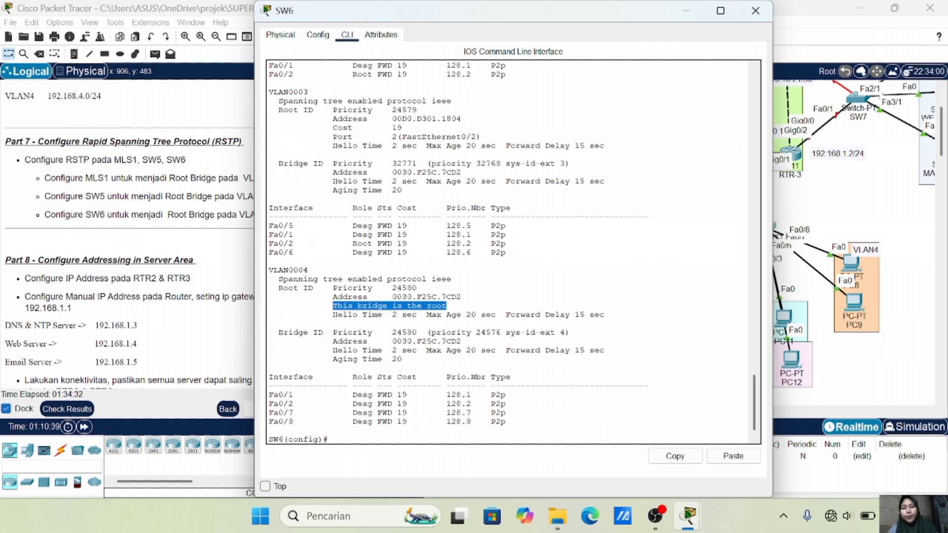
{"action": "left_click", "coordinate": [867, 179]}
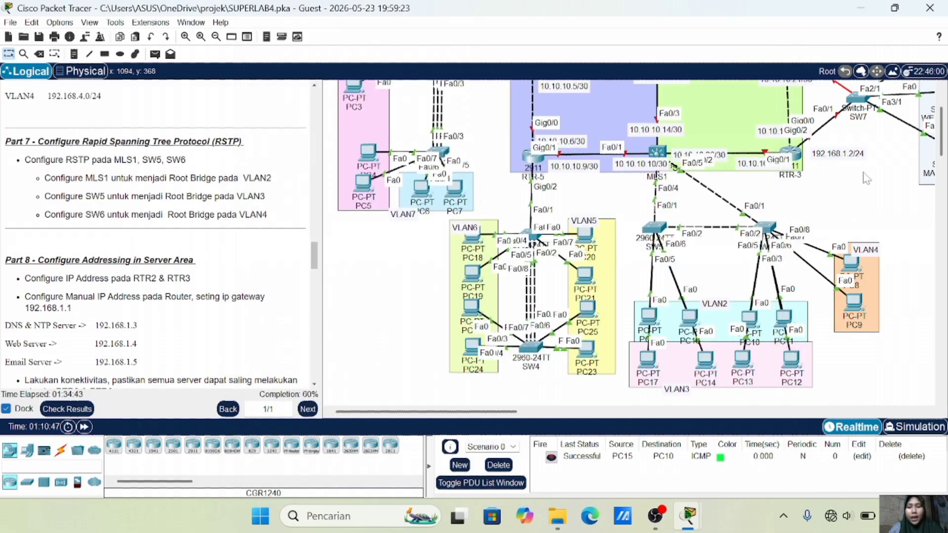
Scroll the instructions to Part 8 and pan the workspace to the SW7 server area
{"action": "scroll", "coordinate": [275, 288], "scroll_direction": "down", "scroll_amount": 3}
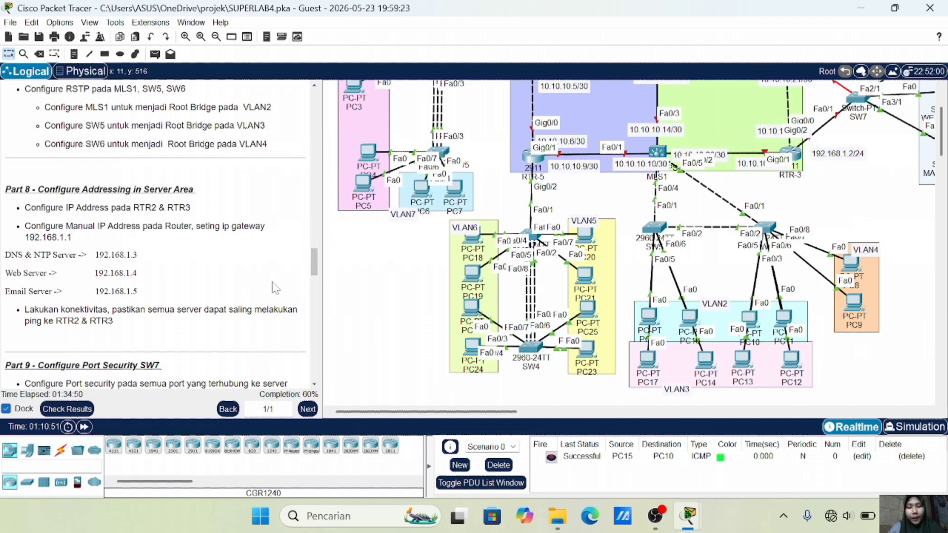
{"action": "scroll", "coordinate": [565, 215], "scroll_direction": "up", "scroll_amount": 2}
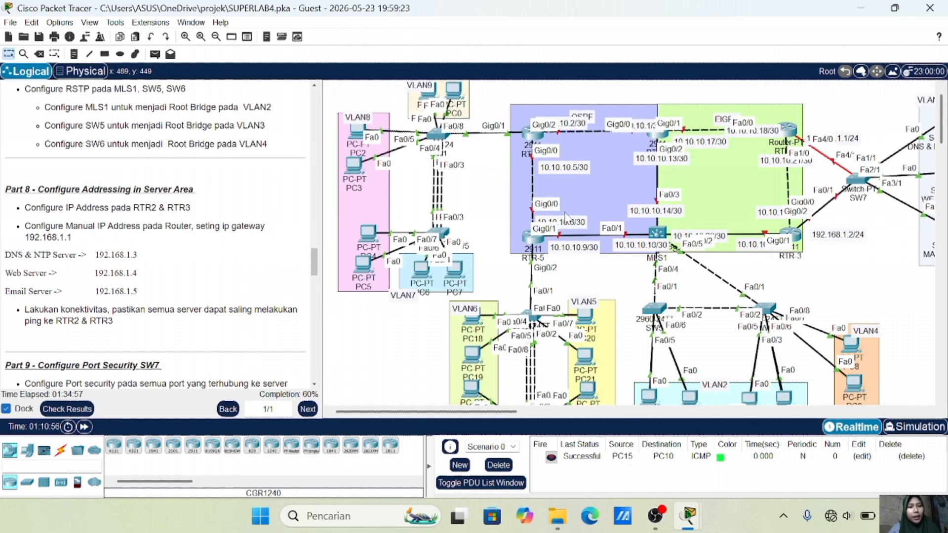
{"action": "scroll", "coordinate": [565, 216], "scroll_direction": "right", "scroll_amount": 10}
{"action": "scroll", "coordinate": [567, 217], "scroll_direction": "left", "scroll_amount": 3}
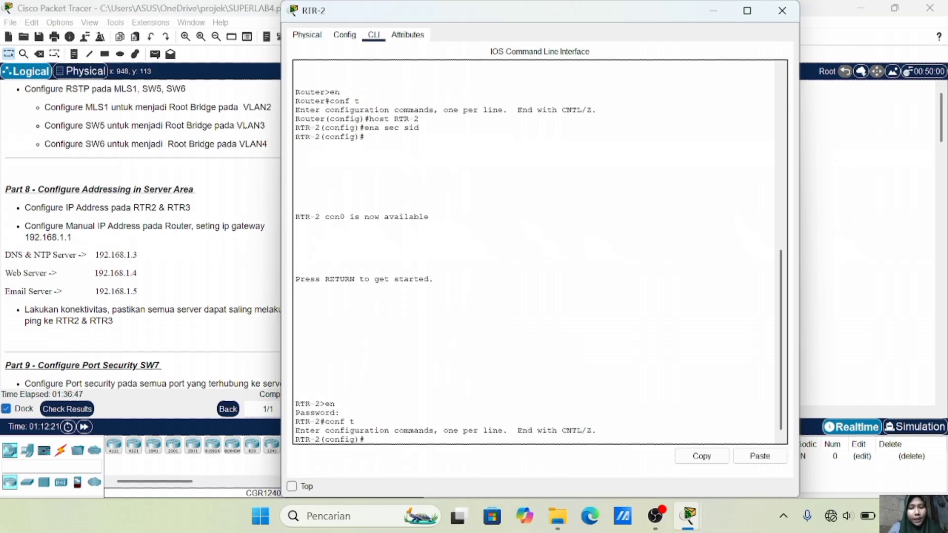
Assign RTR-2's Fa4/0 192.168.1.1 255.255.255.0, enable it with no sh, and close the console
{"action": "type", "text": "int fa4/0"}
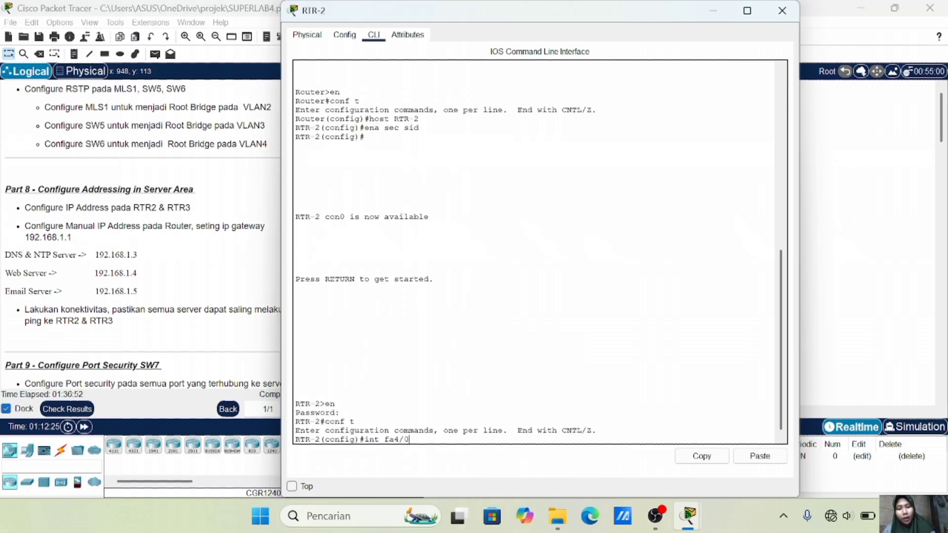
{"action": "key", "text": "Return"}
{"action": "type", "text": "ip add 192.168"}
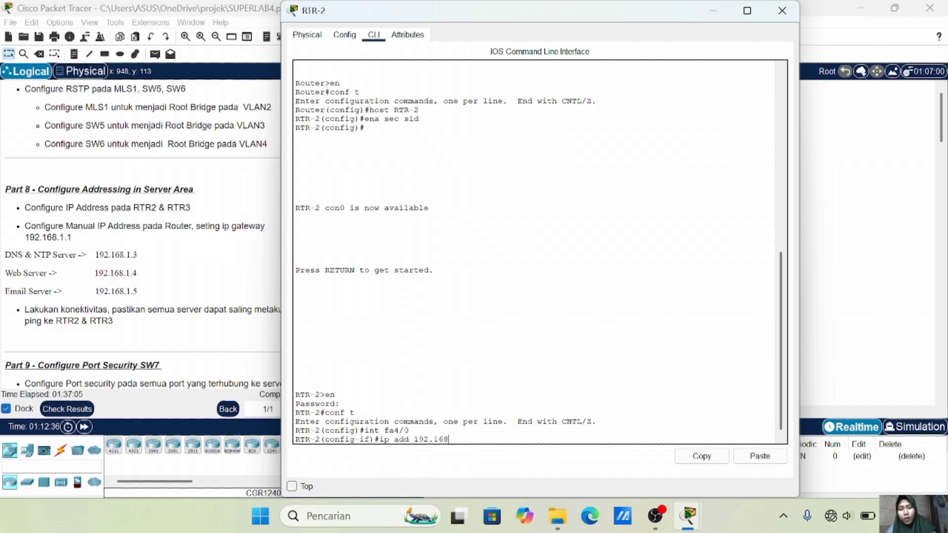
{"action": "type", "text": ".1.1 255.2"}
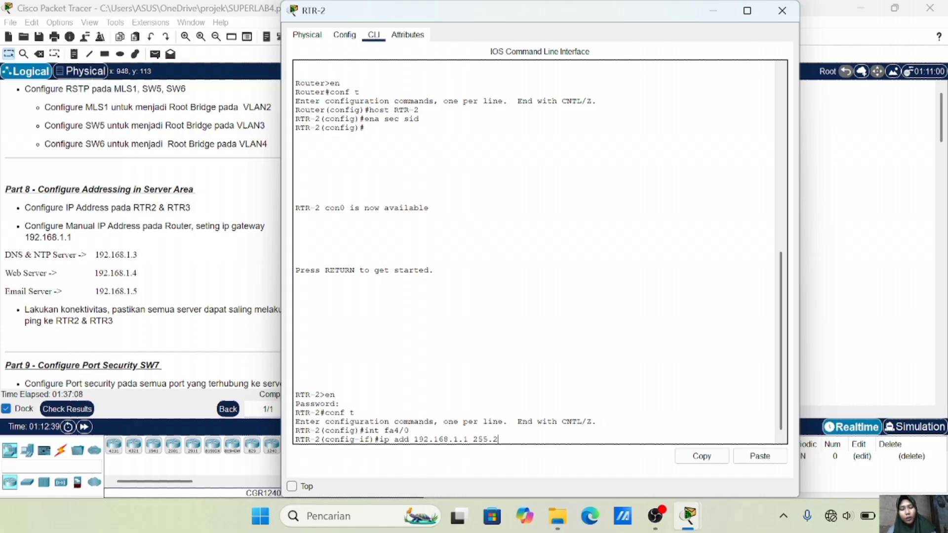
{"action": "type", "text": "55.255.0"}
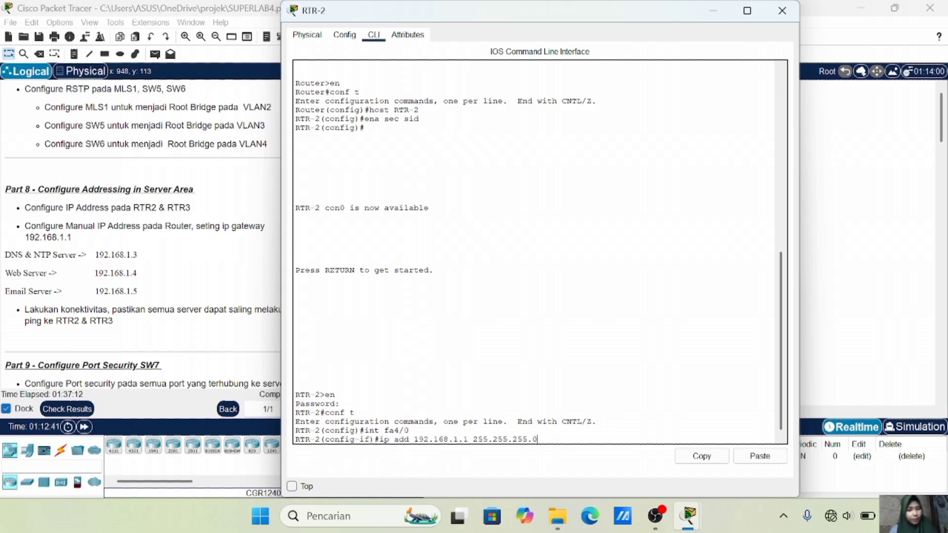
{"action": "key", "text": "Return"}
{"action": "type", "text": "no sh"}
{"action": "key", "text": "Return"}
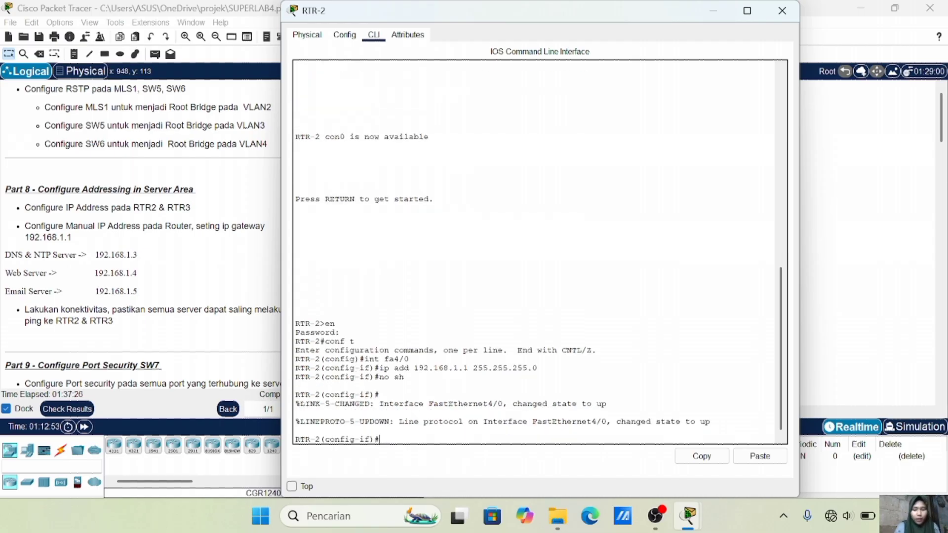
{"action": "type", "text": "ex"}
{"action": "key", "text": "Return"}
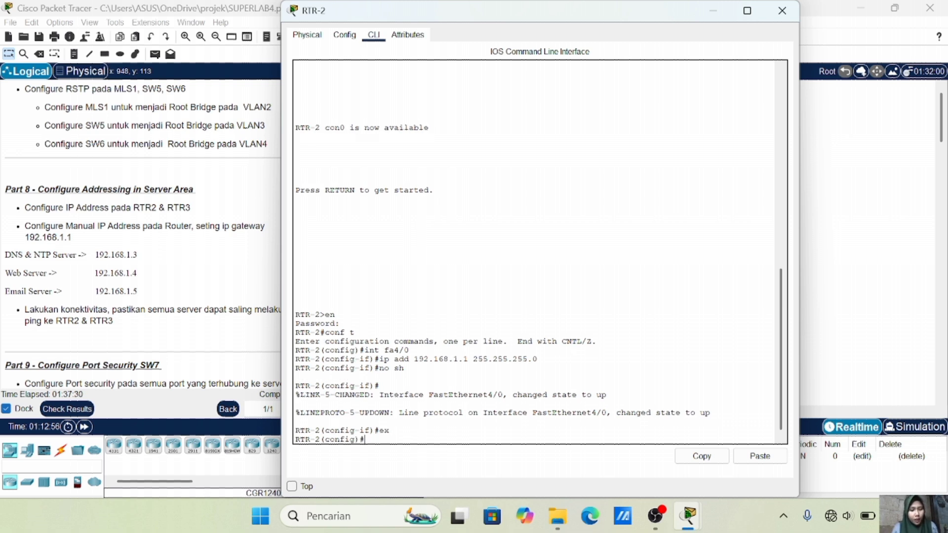
{"action": "left_click", "coordinate": [842, 248]}
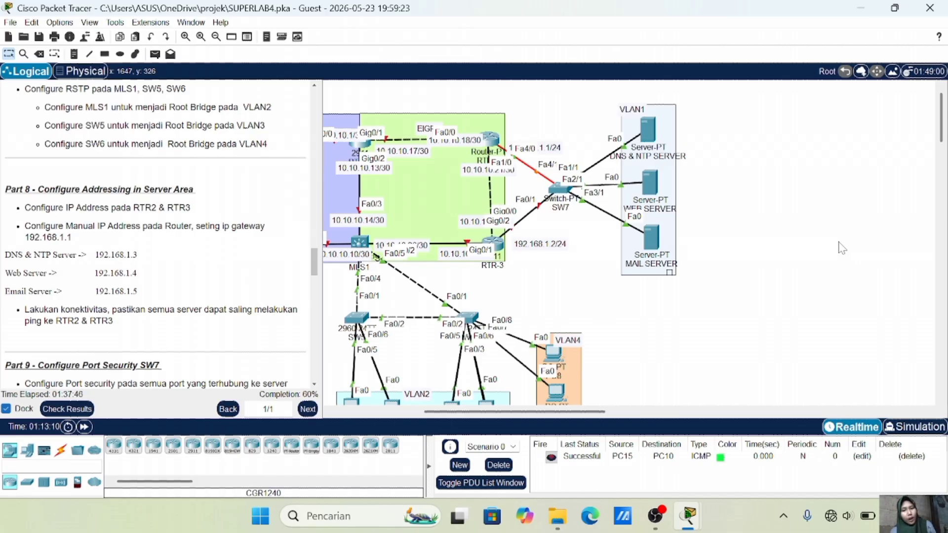
Open RTR-3's console, enter privileged mode with the enable password, and enter global configuration
{"action": "left_click", "coordinate": [492, 244]}
{"action": "left_click", "coordinate": [493, 243]}
{"action": "left_click_drag", "start_coordinate": [431, 17], "coordinate": [375, 20]}
{"action": "key", "text": "Return"}
{"action": "key", "text": "Return"}
{"action": "key", "text": "Return"}
Give RTR-3's Gig0/0 192.168.1.2 255.255.255.0, bring it up, and close the console
{"action": "key", "text": "Return"}
{"action": "type", "text": "int gig0/0"}
{"action": "key", "text": "Return"}
{"action": "type", "text": "ip add 192.168.1.1"}
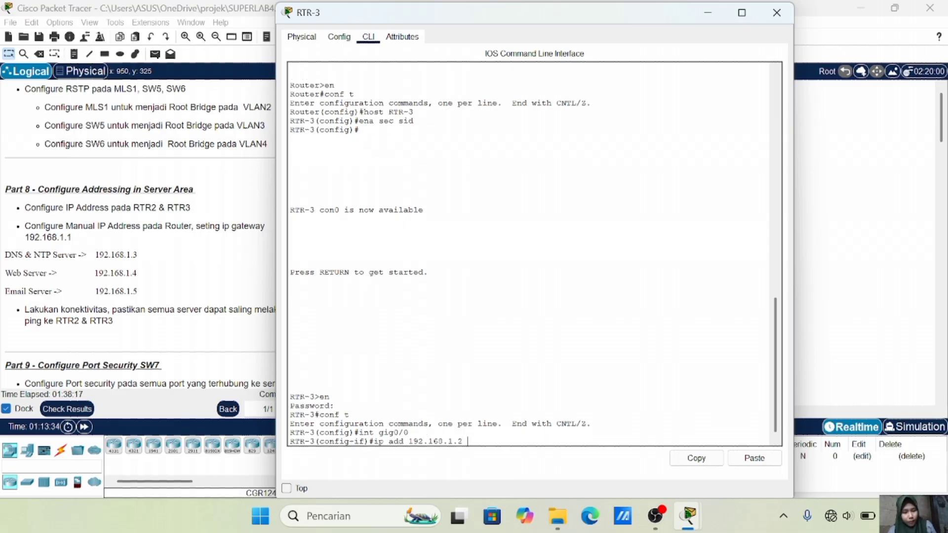
{"action": "type", "text": " 255.255.255.0"}
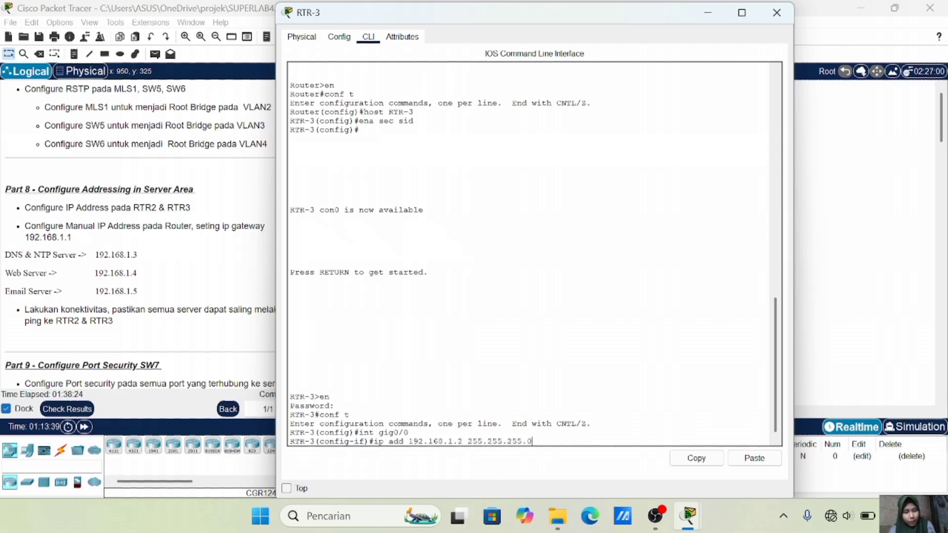
{"action": "key", "text": "Return"}
{"action": "type", "text": "no sh"}
{"action": "key", "text": "Return"}
{"action": "key", "text": "Return"}
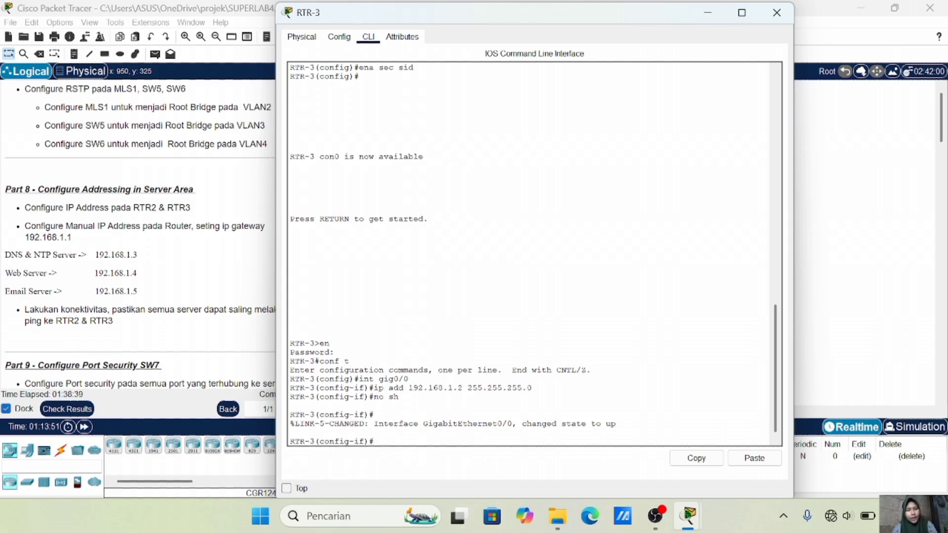
{"action": "left_click", "coordinate": [857, 183]}
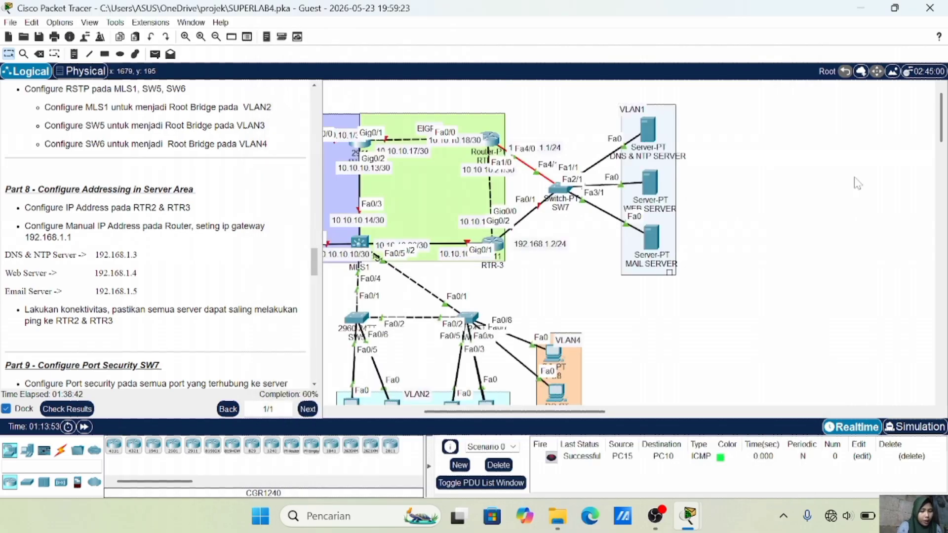
Give the DNS & NTP server static IP 192.168.1.3, mask 255.255.255.0, gateway 192.168.1.1
{"action": "left_click", "coordinate": [653, 136]}
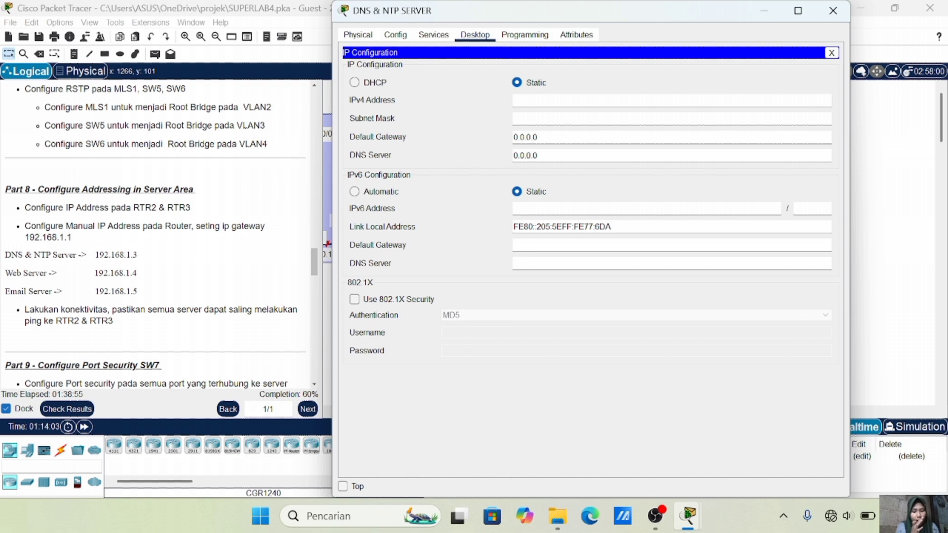
{"action": "type", "text": "192.168"}
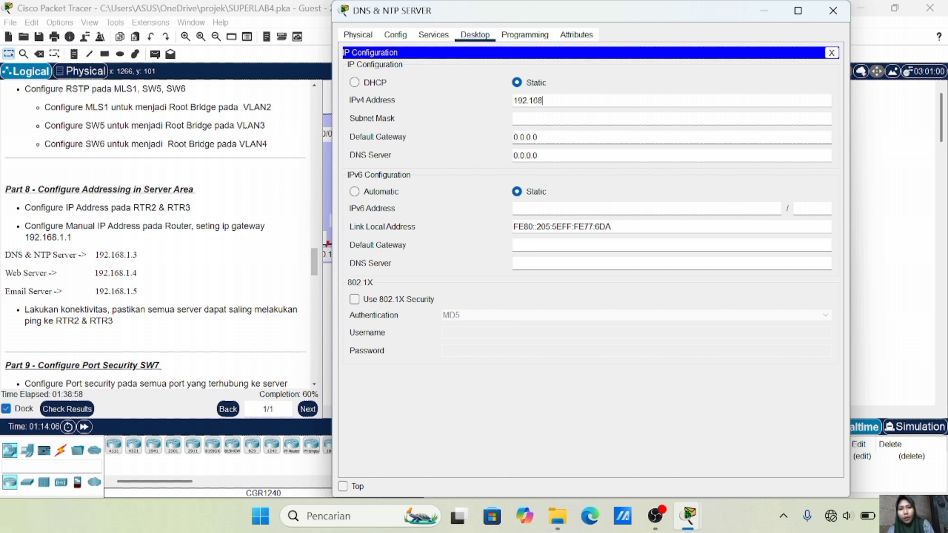
{"action": "type", "text": ".1.3"}
{"action": "left_click", "coordinate": [557, 118]}
{"action": "left_click", "coordinate": [557, 137]}
{"action": "key", "text": "BackSpace"}
{"action": "key", "text": "BackSpace"}
{"action": "key", "text": "BackSpace"}
{"action": "key", "text": "BackSpace"}
{"action": "key", "text": "BackSpace"}
{"action": "key", "text": "BackSpace"}
{"action": "type", "text": "192.168"}
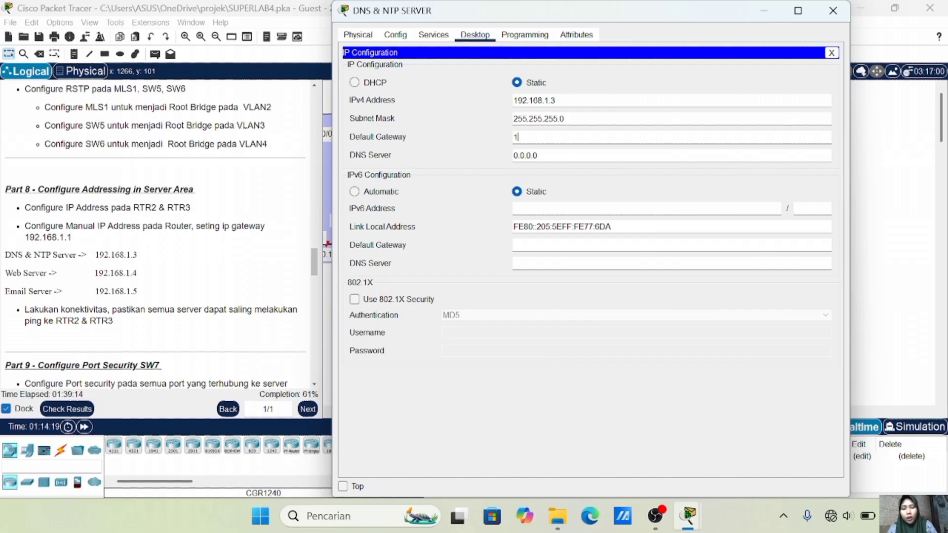
{"action": "type", "text": ".1.1"}
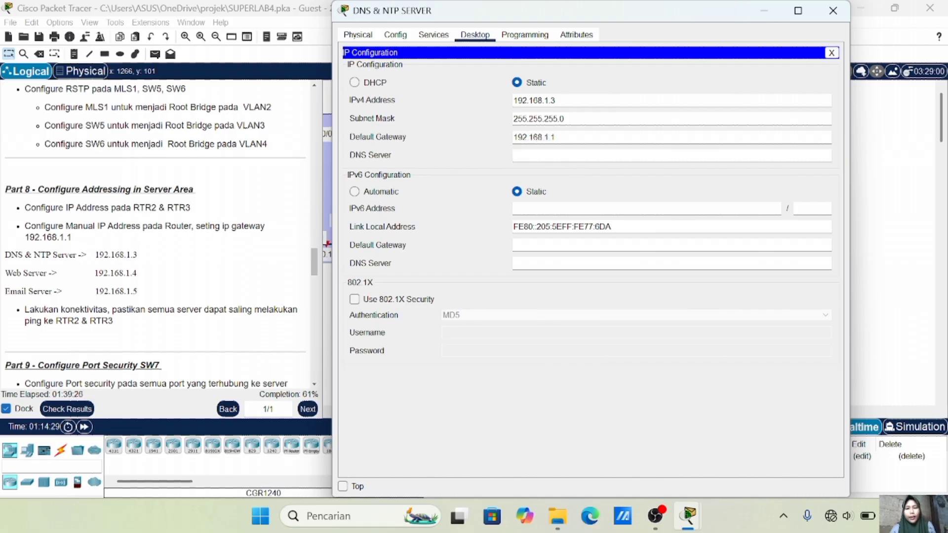
{"action": "type", "text": "192.168"}
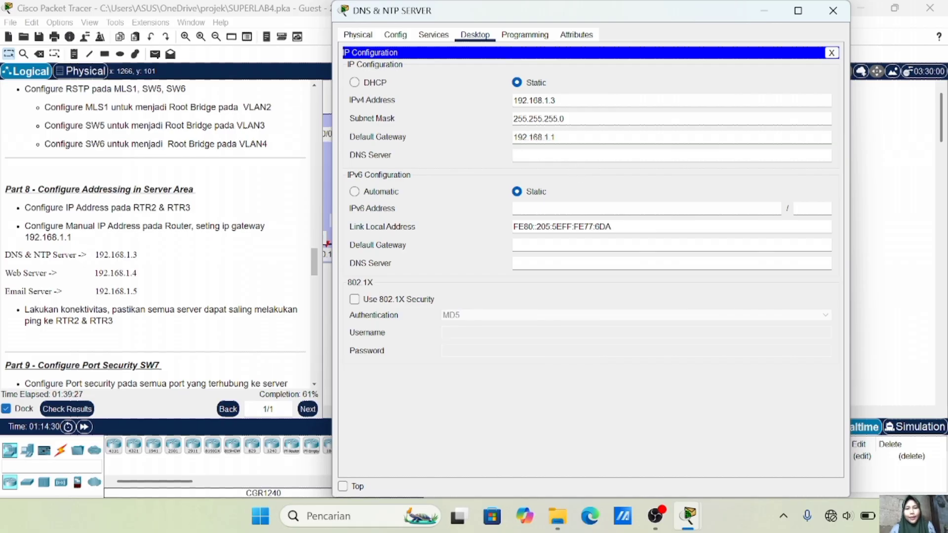
{"action": "type", "text": ".1.3"}
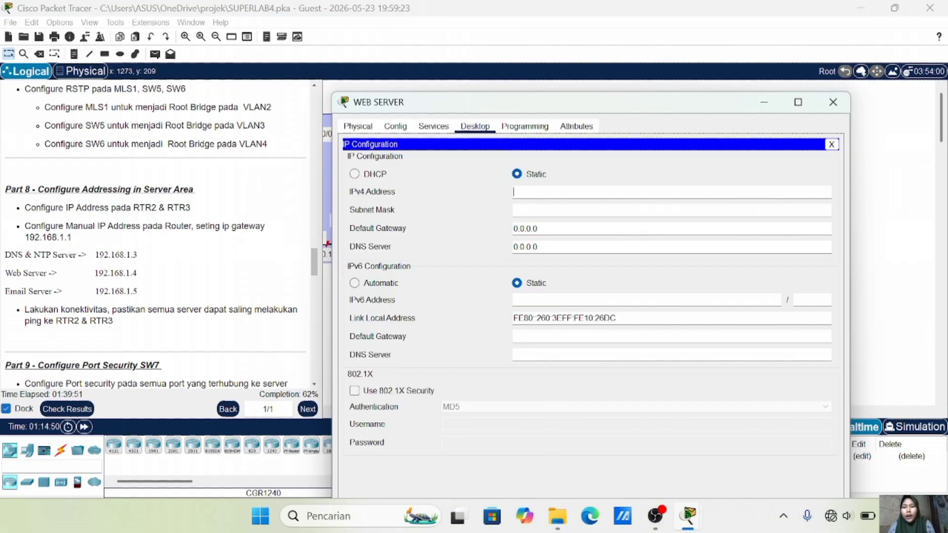
Give the Web server IP 192.168.1.4, mask 255.255.255.0, with gateway and DNS 192.168.1.1
{"action": "type", "text": "192.168.1.4"}
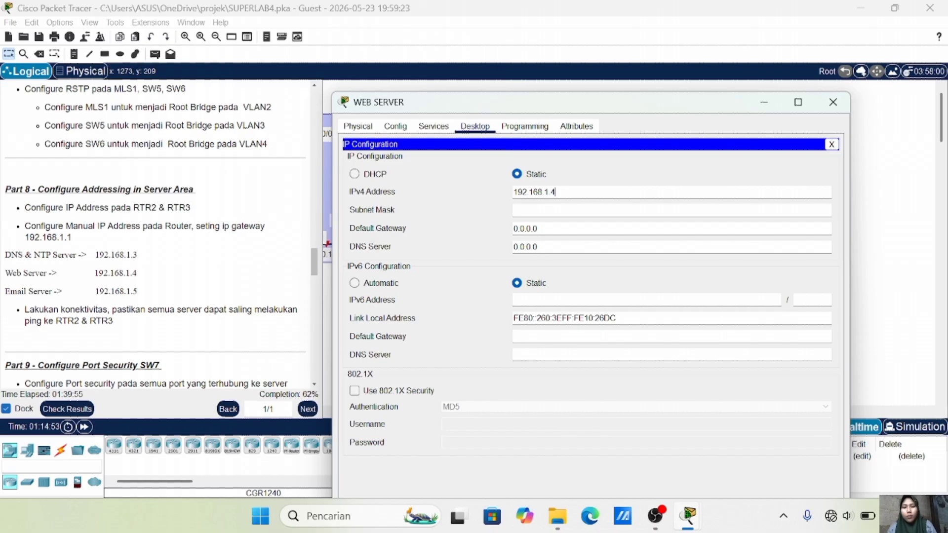
{"action": "left_click", "coordinate": [562, 209]}
{"action": "left_click", "coordinate": [561, 229]}
{"action": "key", "text": "BackSpace"}
{"action": "key", "text": "BackSpace"}
{"action": "key", "text": "BackSpace"}
{"action": "key", "text": "BackSpace"}
{"action": "key", "text": "BackSpace"}
{"action": "key", "text": "BackSpace"}
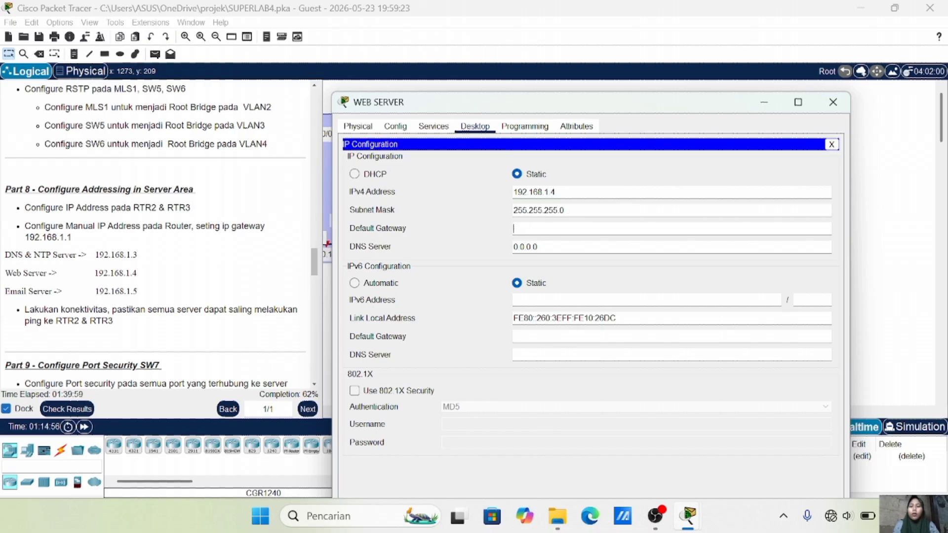
{"action": "type", "text": "192.168.1"}
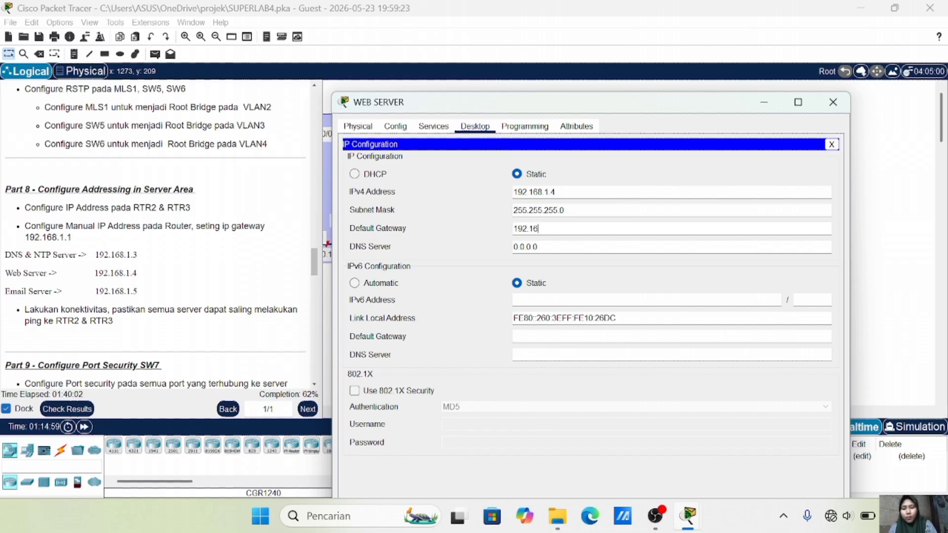
{"action": "type", "text": ".1"}
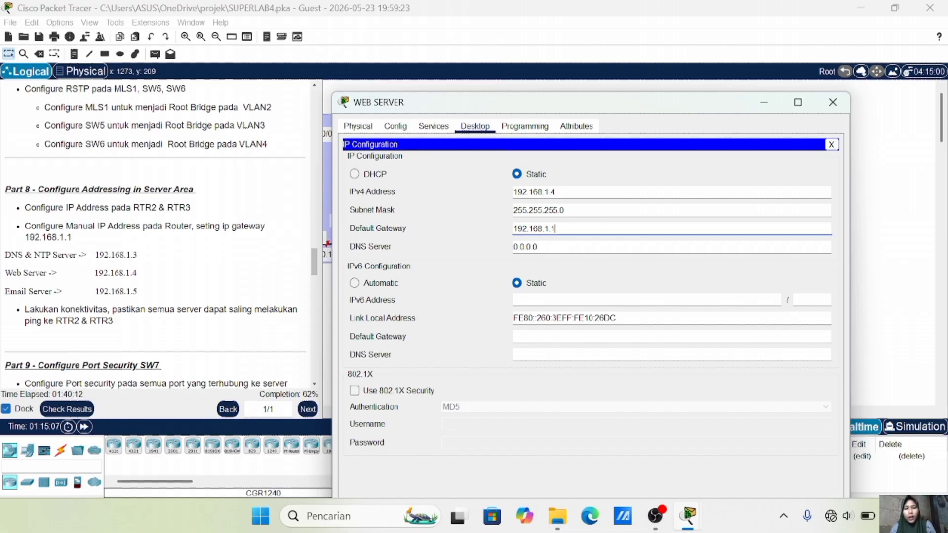
{"action": "left_click", "coordinate": [539, 247]}
{"action": "key", "text": "BackSpace"}
{"action": "key", "text": "BackSpace"}
{"action": "key", "text": "BackSpace"}
{"action": "key", "text": "BackSpace"}
{"action": "key", "text": "BackSpace"}
{"action": "key", "text": "BackSpace"}
{"action": "type", "text": "192.168.1"}
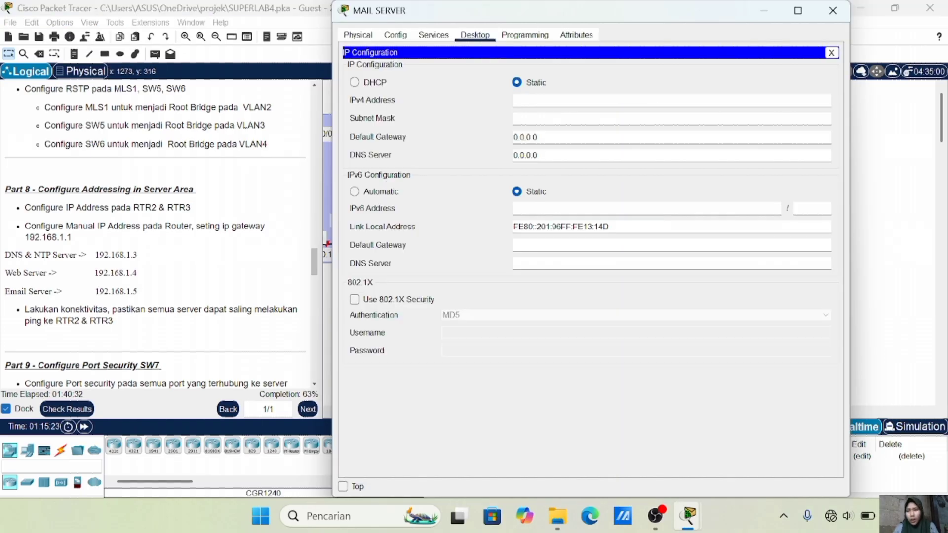
Give the Mail server IP 192.168.1.5/24, gateway 192.168.1.1 and DNS server 192.168.1.3
{"action": "type", "text": "192.168.1.5"}
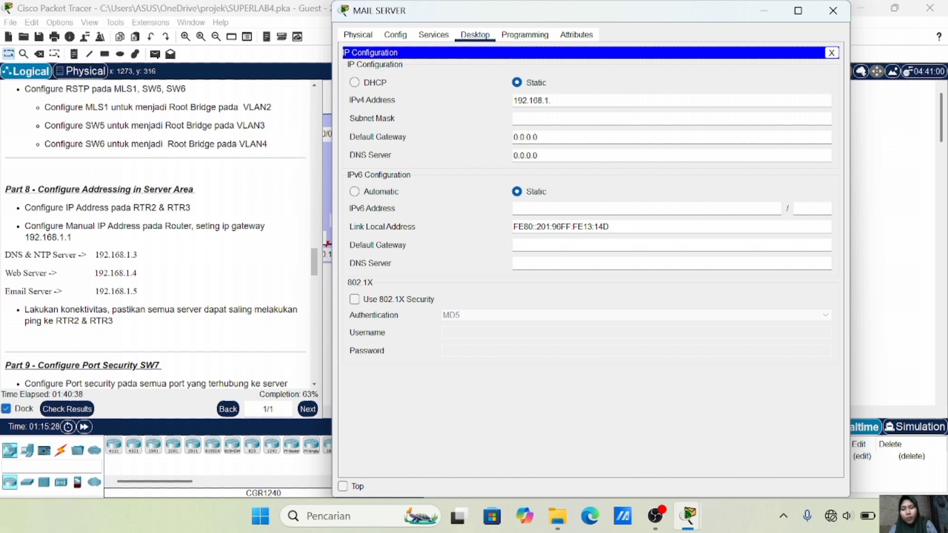
{"action": "left_click", "coordinate": [538, 118]}
{"action": "key", "text": "BackSpace"}
{"action": "key", "text": "BackSpace"}
{"action": "key", "text": "BackSpace"}
{"action": "key", "text": "BackSpace"}
{"action": "key", "text": "BackSpace"}
{"action": "key", "text": "BackSpace"}
{"action": "key", "text": "BackSpace"}
{"action": "type", "text": "192.168.1.1"}
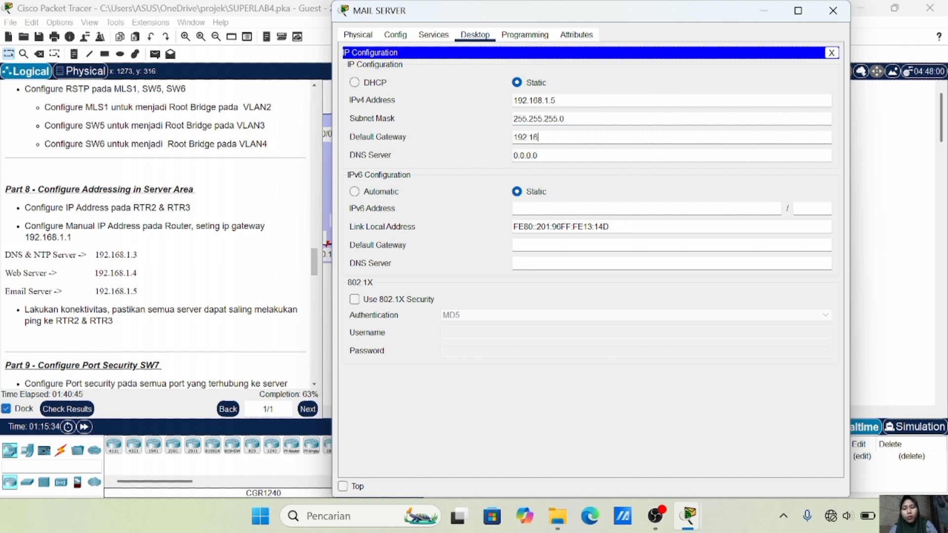
{"action": "left_click", "coordinate": [556, 155]}
{"action": "key", "text": "BackSpace"}
{"action": "key", "text": "BackSpace"}
{"action": "key", "text": "BackSpace"}
{"action": "key", "text": "BackSpace"}
{"action": "key", "text": "BackSpace"}
{"action": "key", "text": "BackSpace"}
{"action": "key", "text": "BackSpace"}
{"action": "type", "text": "192.168.1.3"}
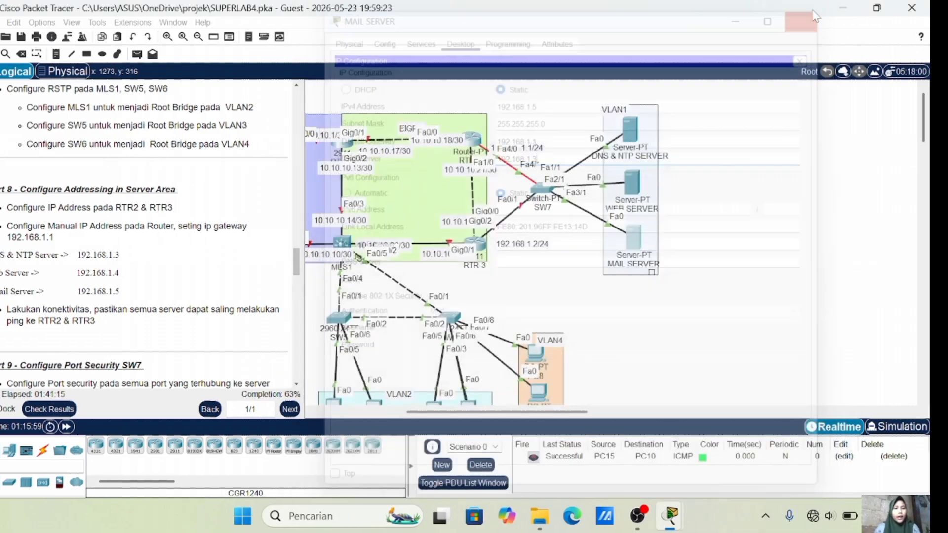
Make SW7's ports Fa1/1, Fa2/1 and Fa3/1 trunks allowing only VLAN 1
{"action": "left_click", "coordinate": [815, 11]}
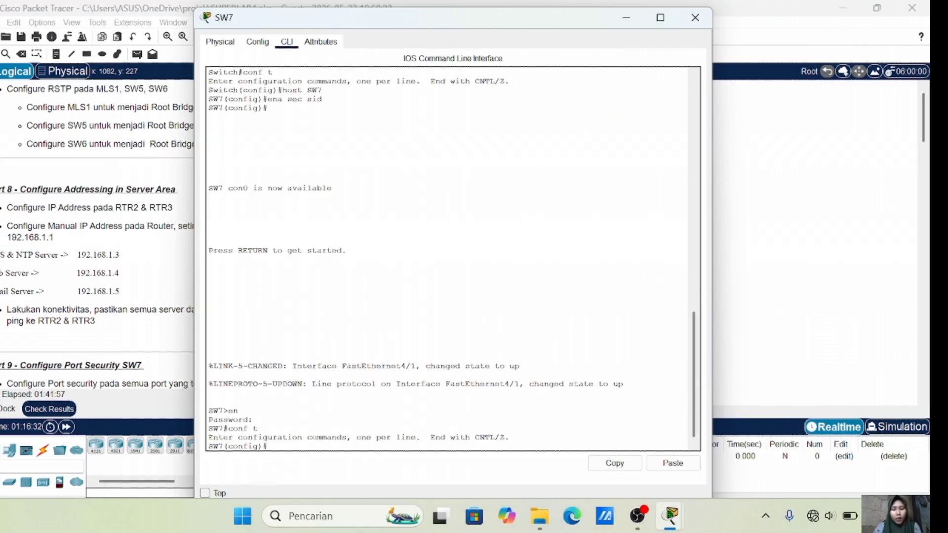
{"action": "type", "text": "int "}
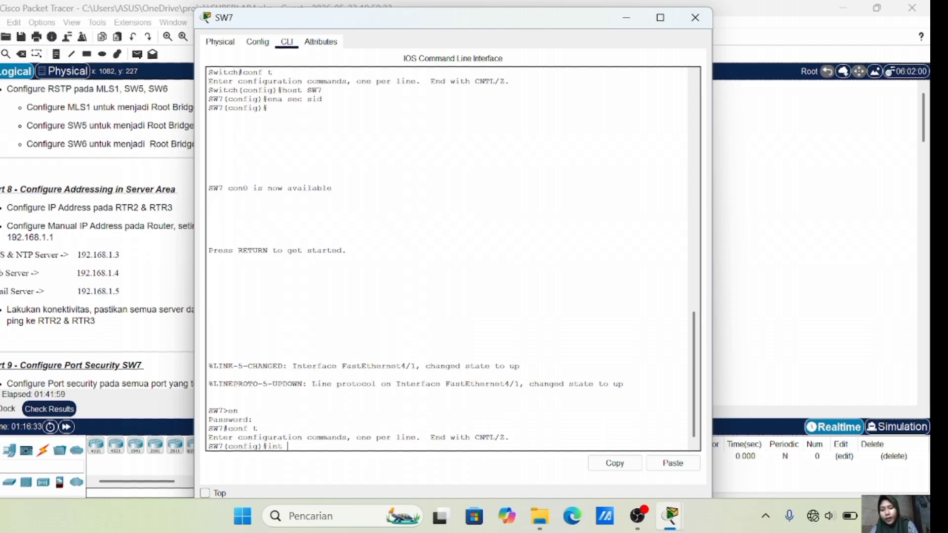
{"action": "type", "text": "ra fa 0/"}
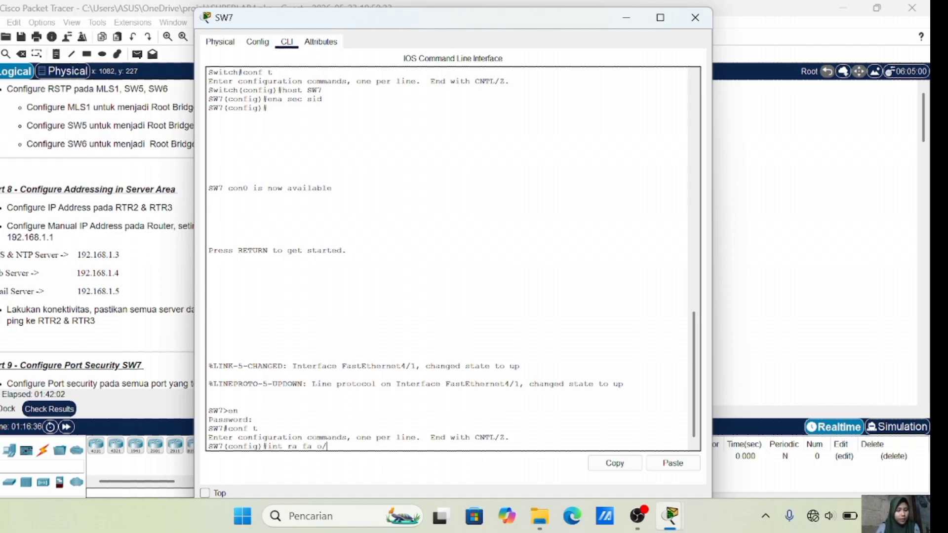
{"action": "key", "text": "BackSpace"}
{"action": "key", "text": "BackSpace"}
{"action": "type", "text": "1/1"}
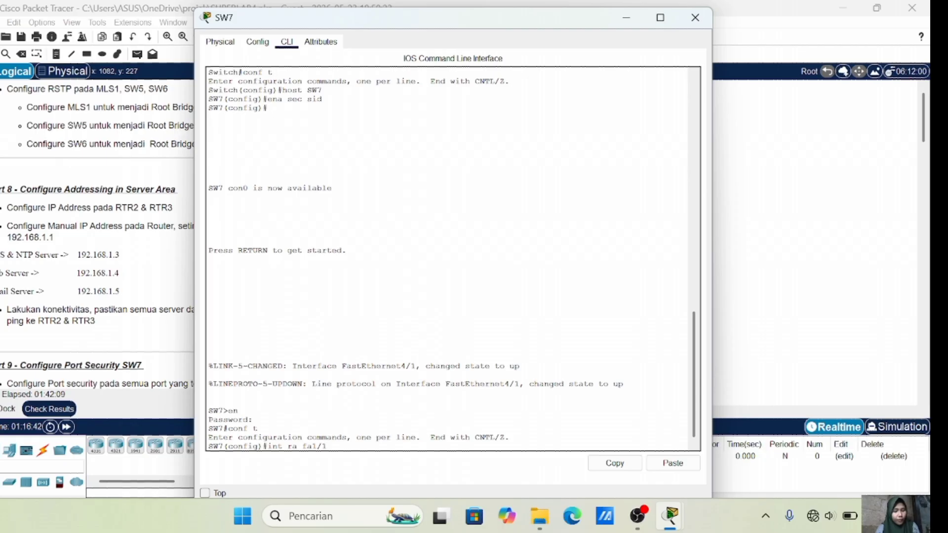
{"action": "type", "text": ","}
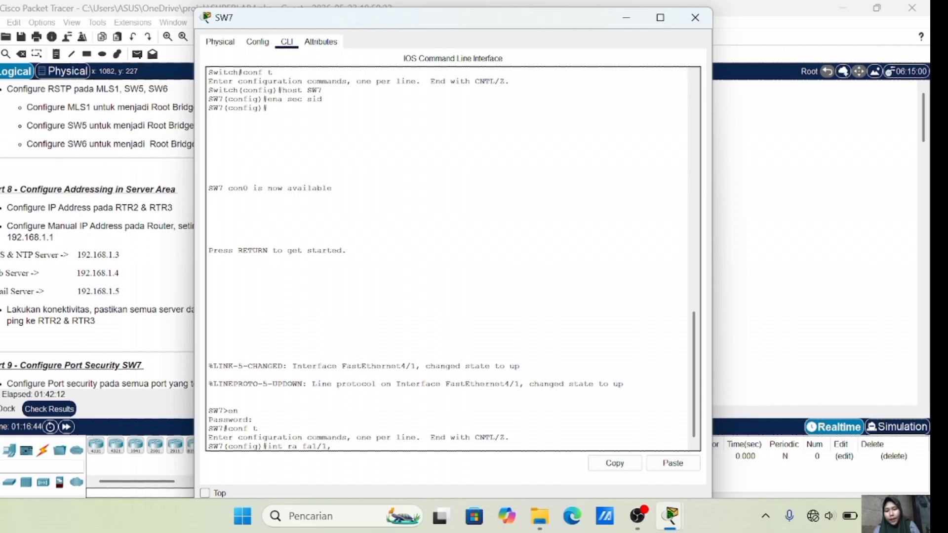
{"action": "type", "text": " fa2/1, fa"}
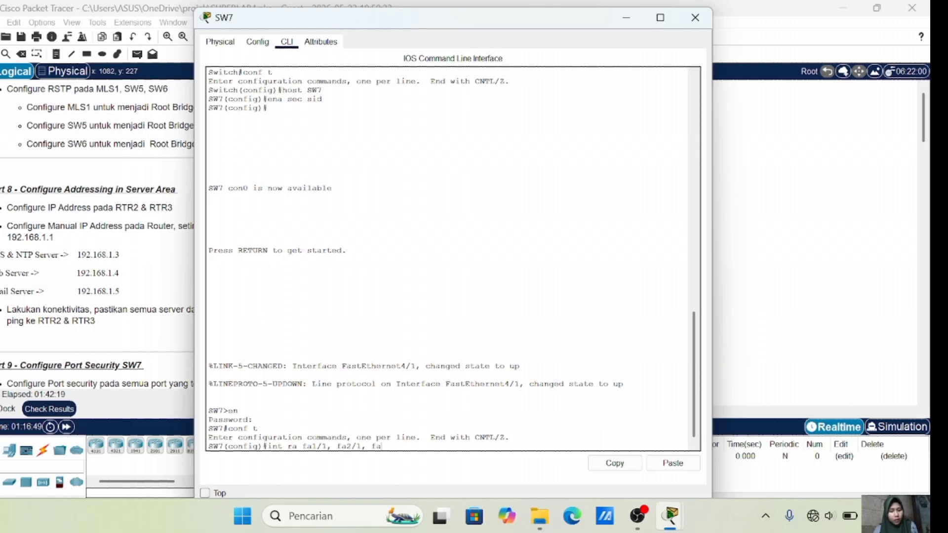
{"action": "type", "text": "3/1"}
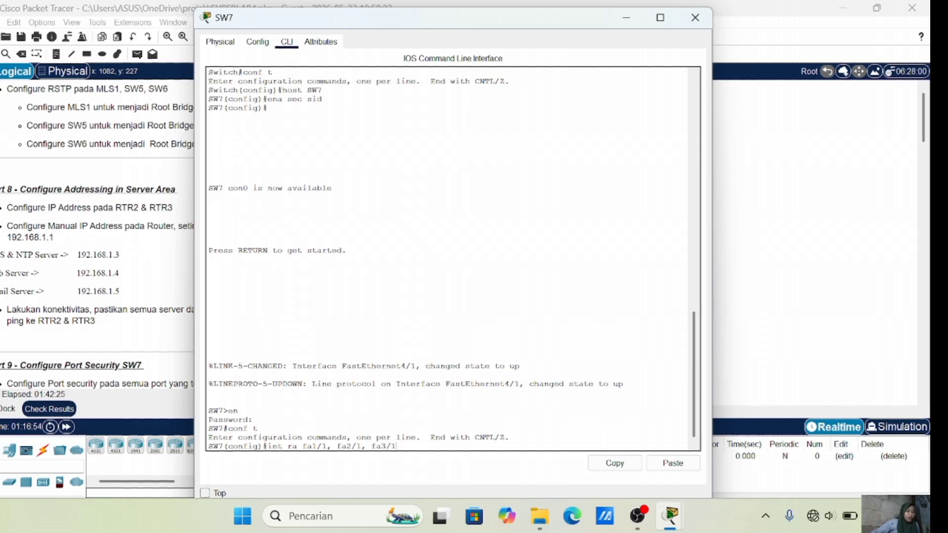
{"action": "key", "text": "Return"}
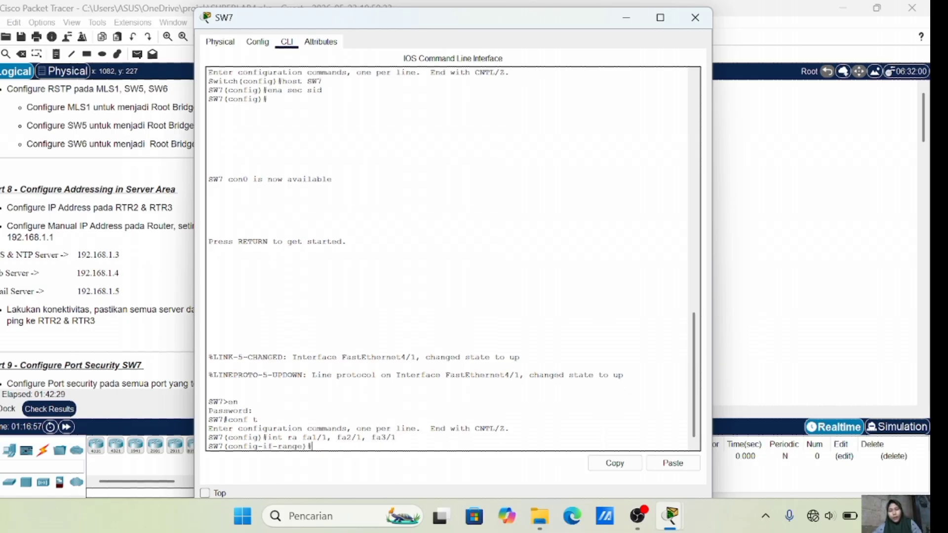
{"action": "type", "text": "sw m t"}
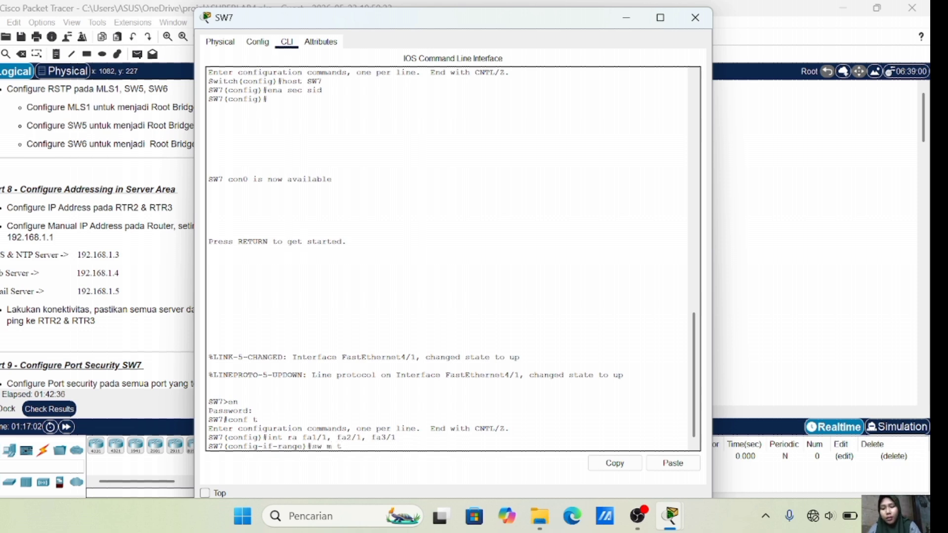
{"action": "key", "text": "Return"}
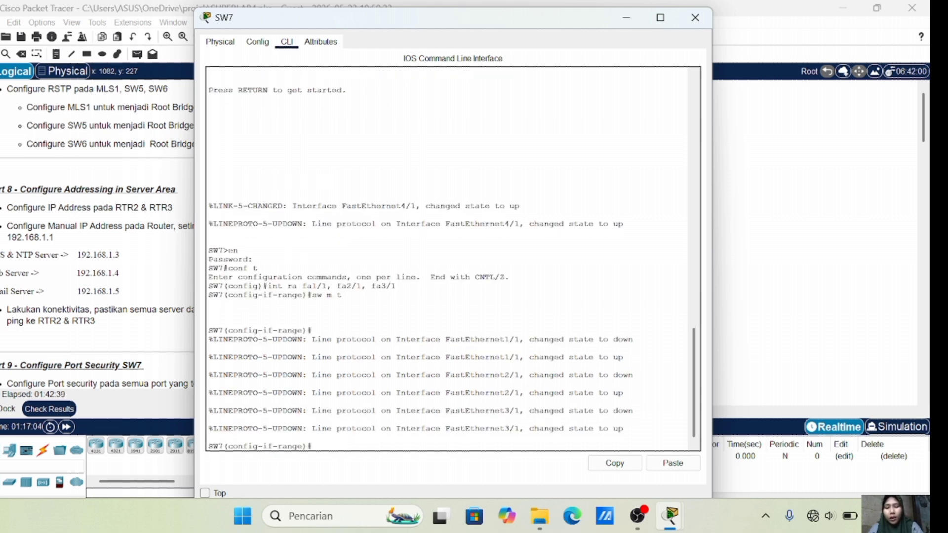
{"action": "type", "text": "sw t all vl"}
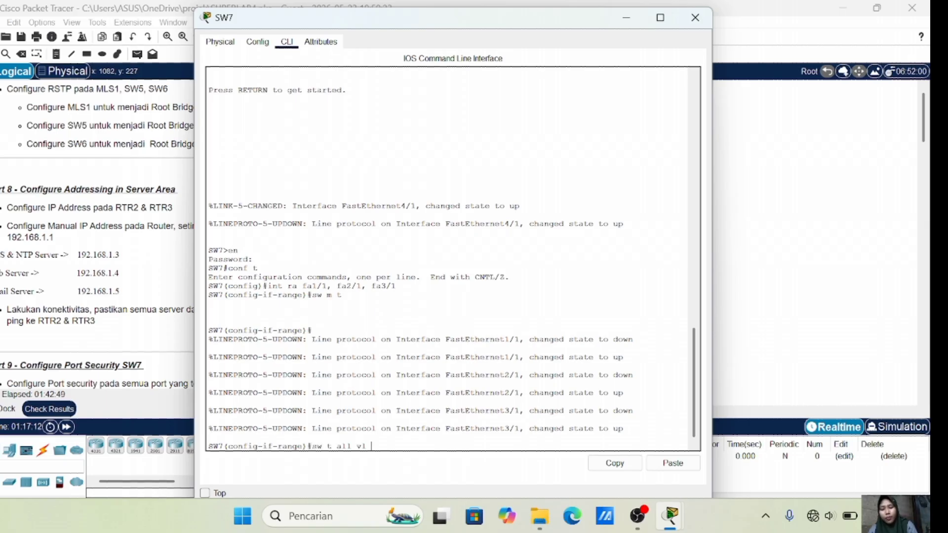
{"action": "type", "text": " 1"}
{"action": "key", "text": "Return"}
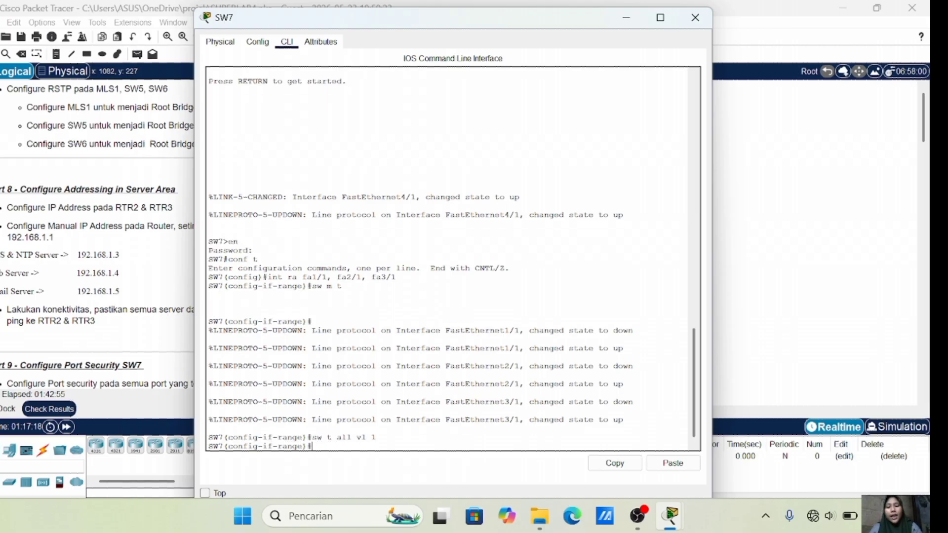
Configure SW7's Fa0/1 as a trunk allowing VLAN 1
{"action": "left_click", "coordinate": [765, 345]}
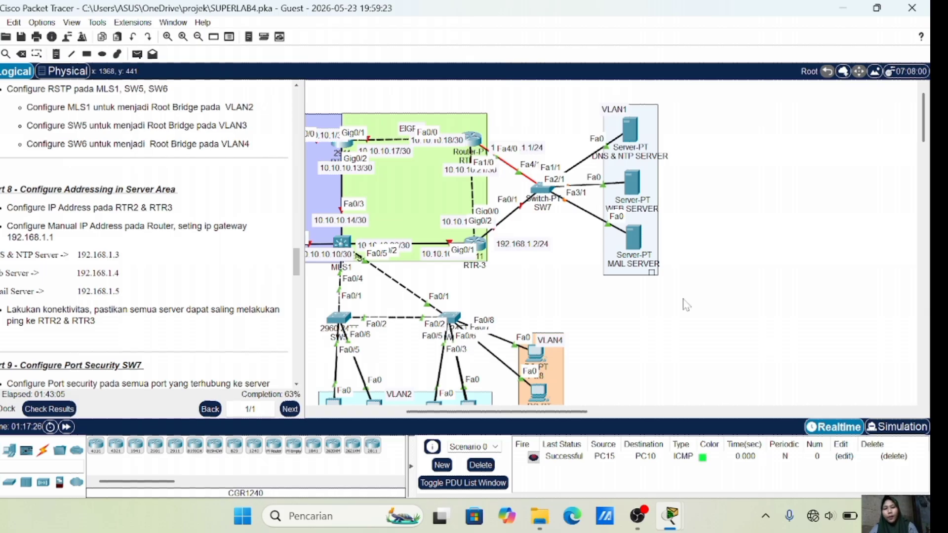
{"action": "left_click", "coordinate": [539, 192]}
{"action": "type", "text": "int fa0/1\\"}
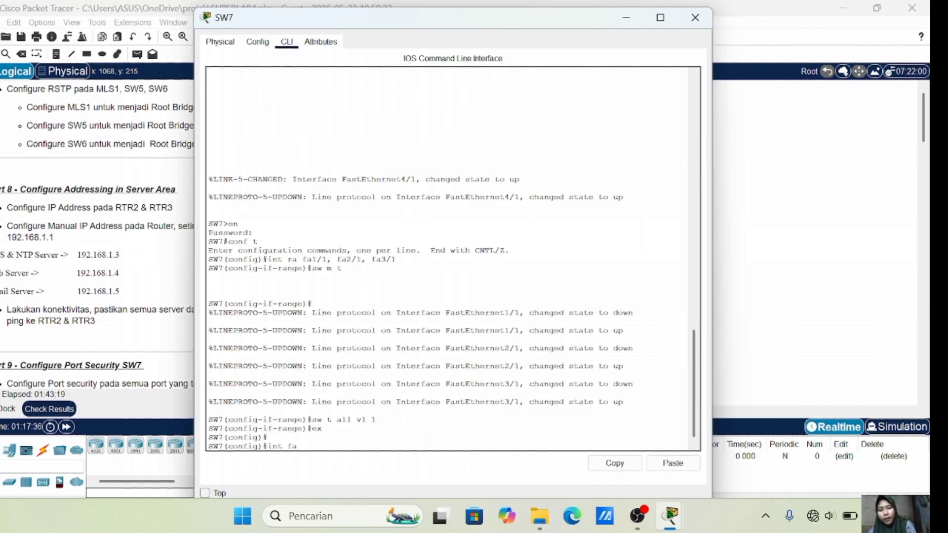
{"action": "key", "text": "Return"}
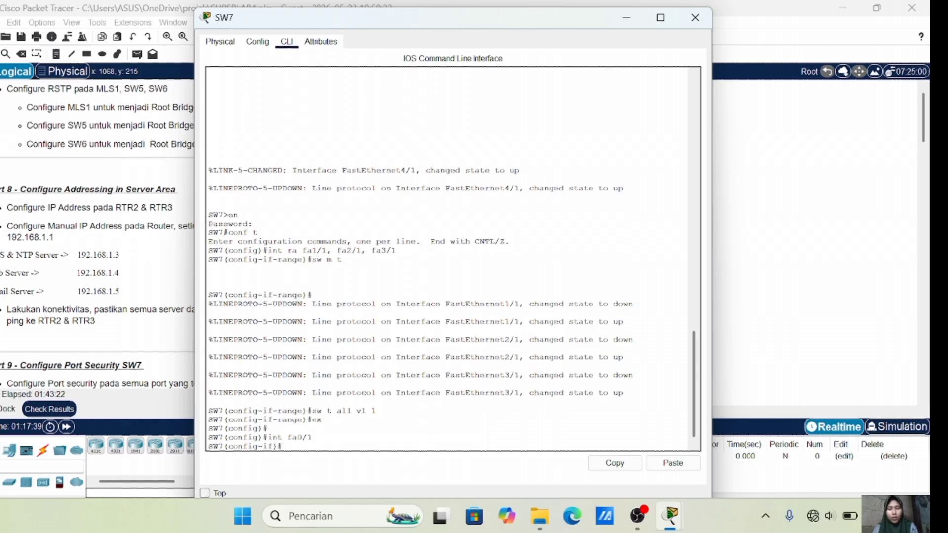
{"action": "type", "text": "sw m"}
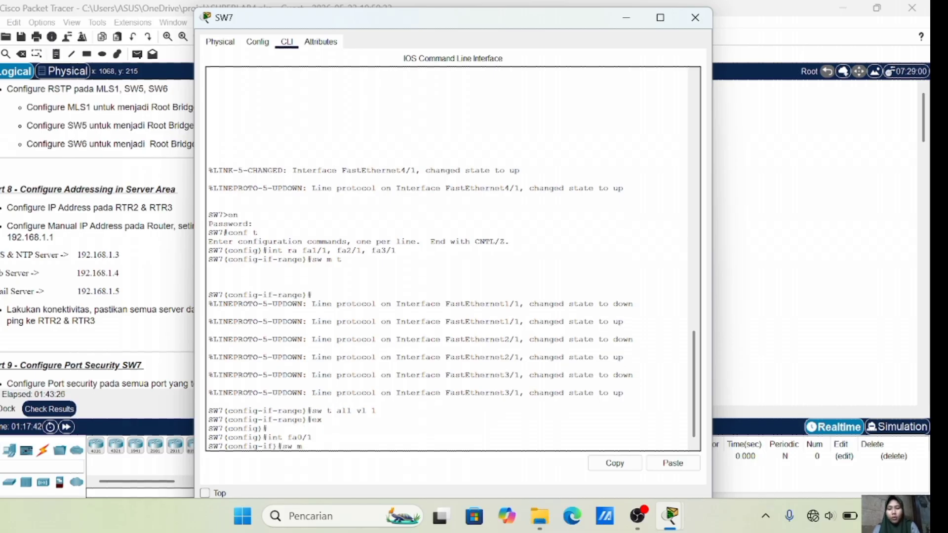
{"action": "type", "text": " t"}
{"action": "key", "text": "Return"}
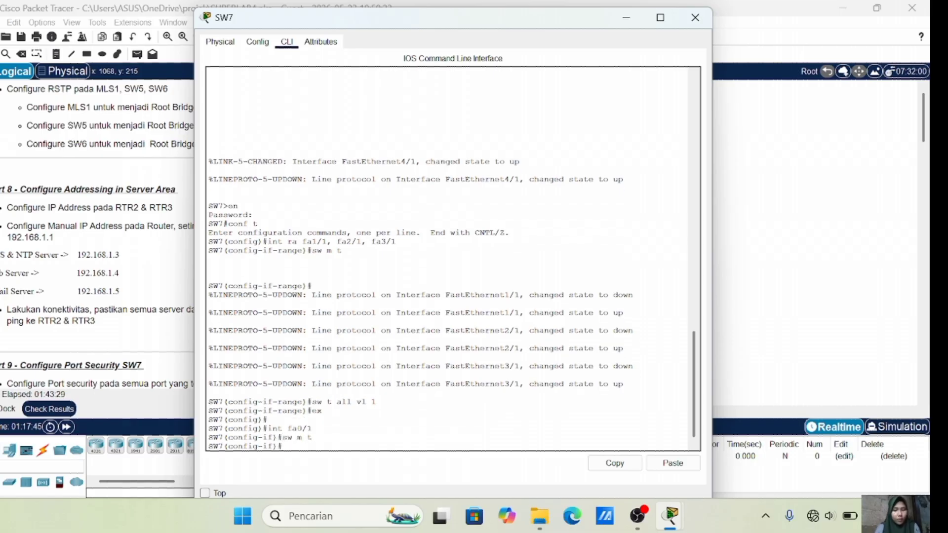
{"action": "type", "text": "sw"}
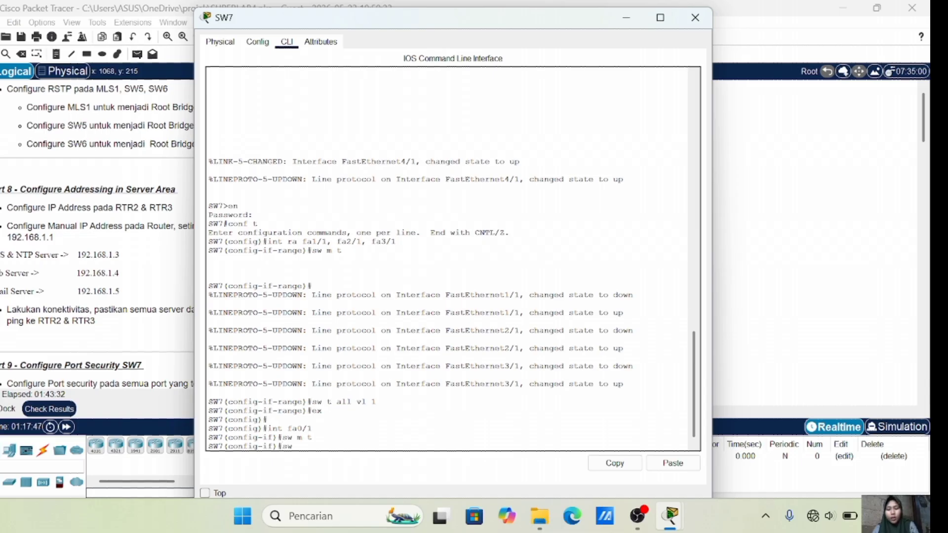
{"action": "type", "text": " t all "}
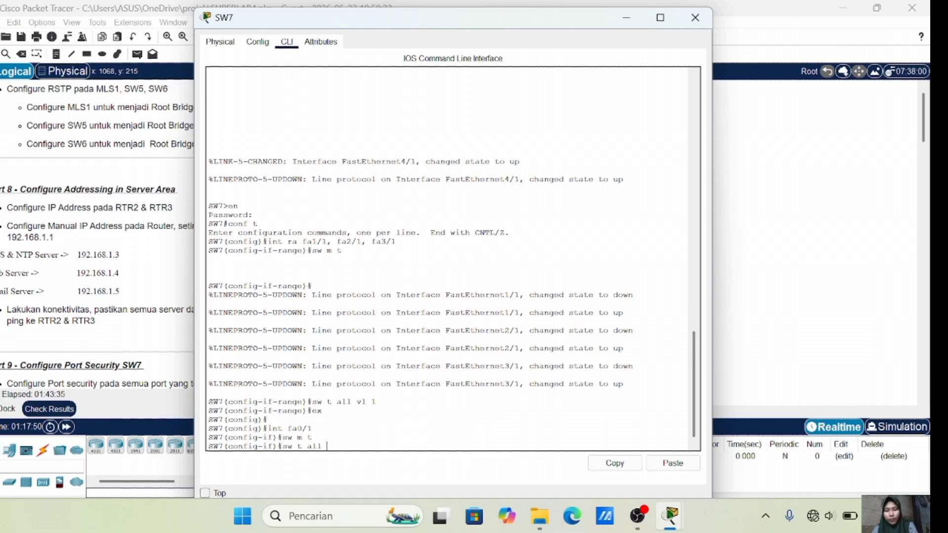
{"action": "type", "text": "vl 1"}
{"action": "key", "text": "Return"}
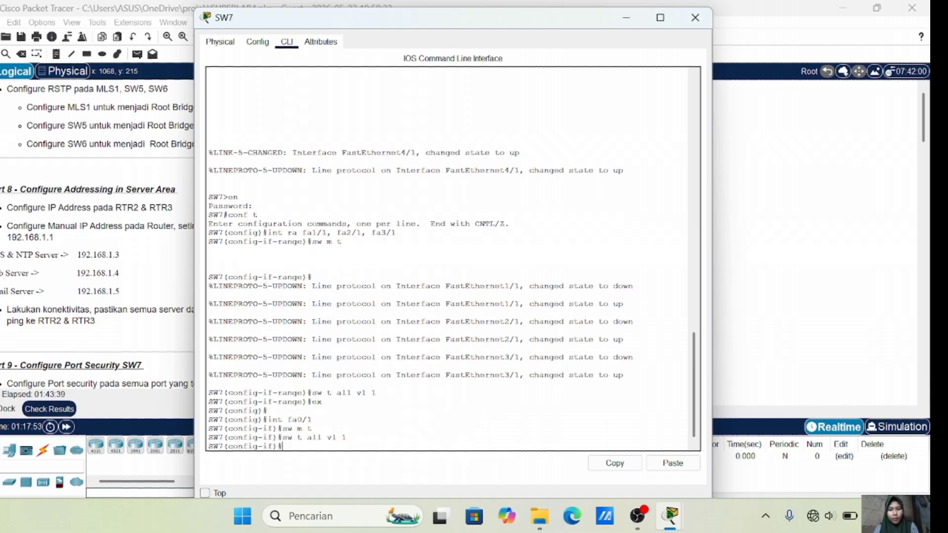
{"action": "type", "text": "ex"}
{"action": "key", "text": "Return"}
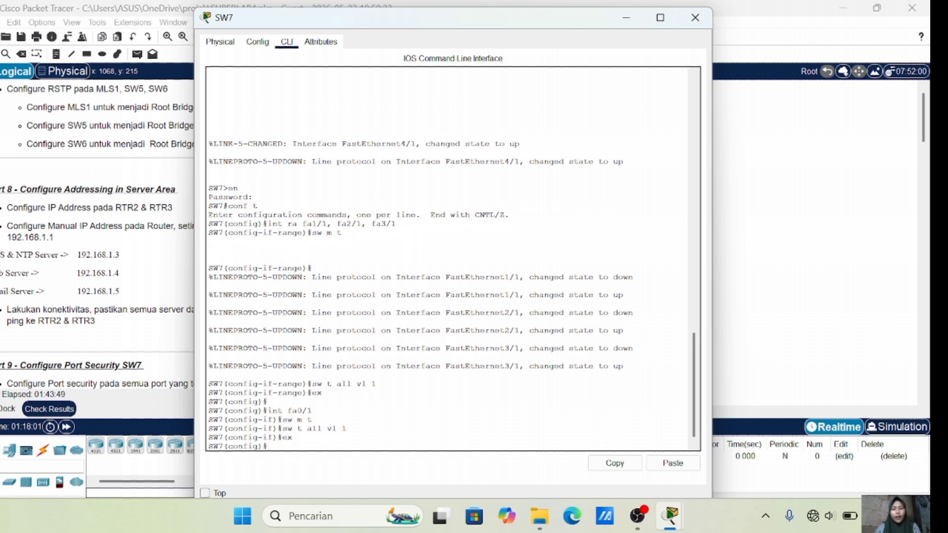
Configure SW7's Fa4/1 as a trunk allowing VLAN 1
{"action": "type", "text": "nt fa4/1"}
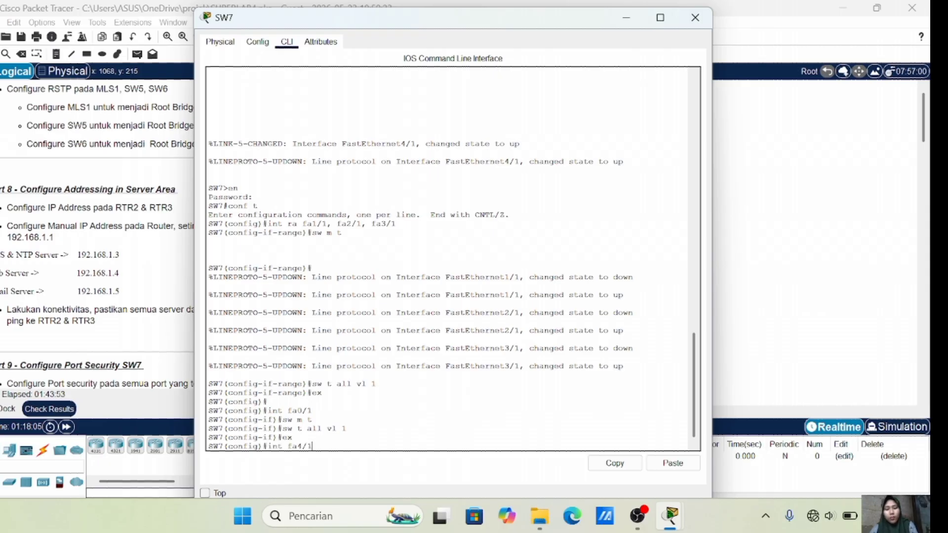
{"action": "key", "text": "Return"}
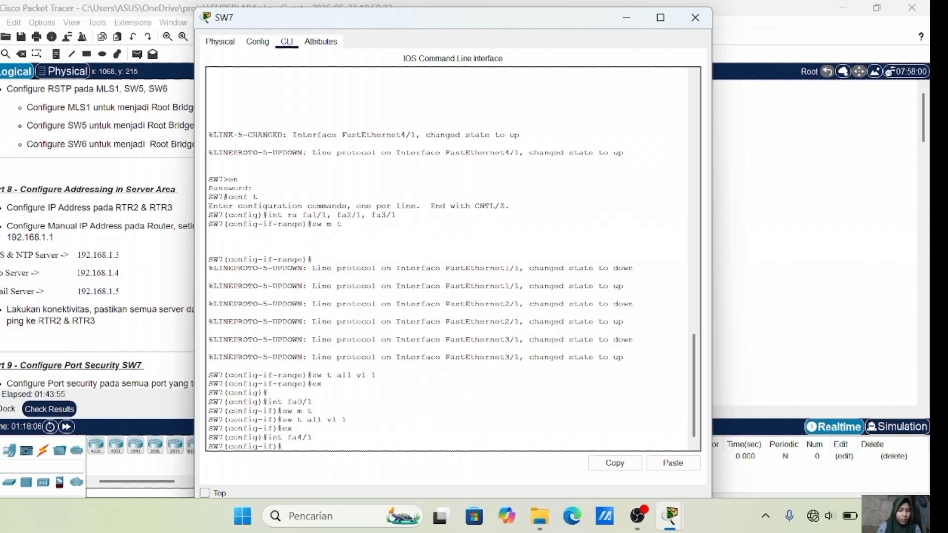
{"action": "type", "text": "sw m t"}
{"action": "key", "text": "Return"}
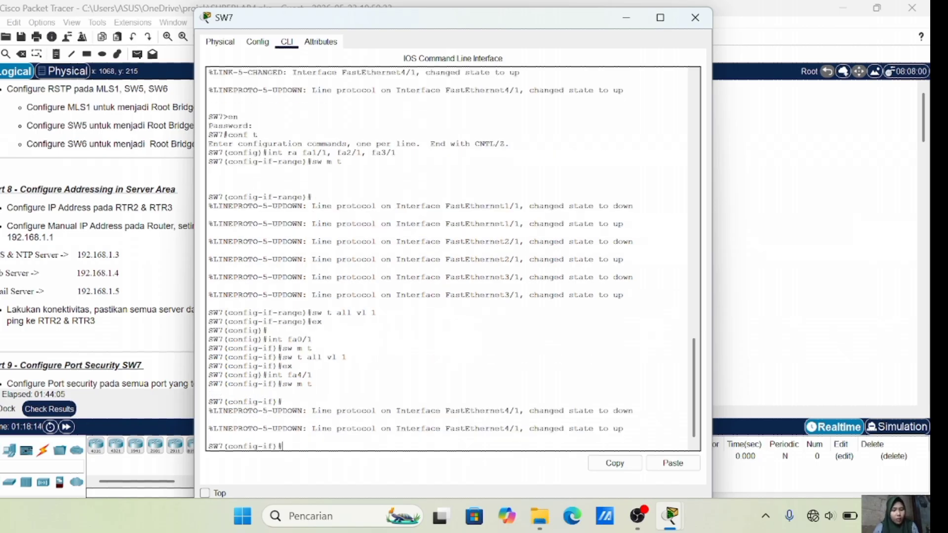
{"action": "type", "text": "sw t all"}
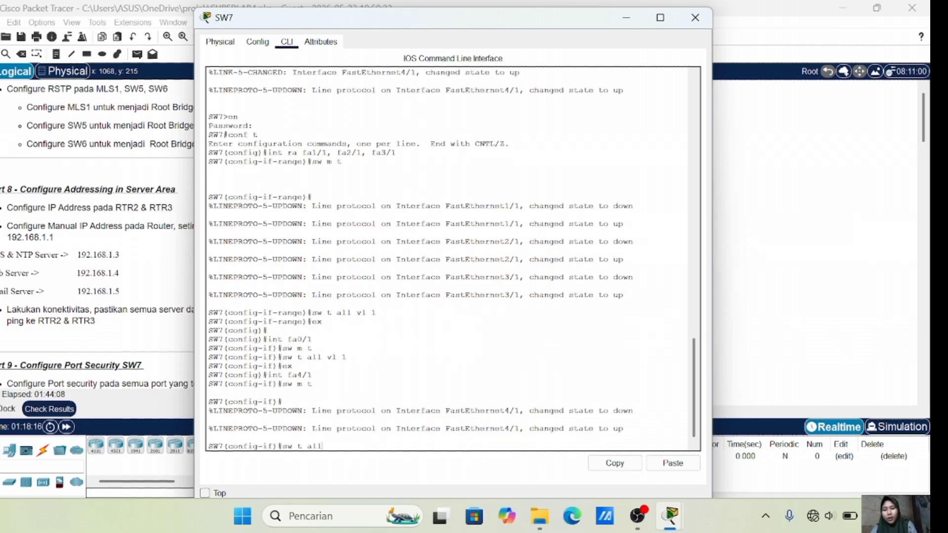
{"action": "type", "text": " vl 1"}
{"action": "key", "text": "Return"}
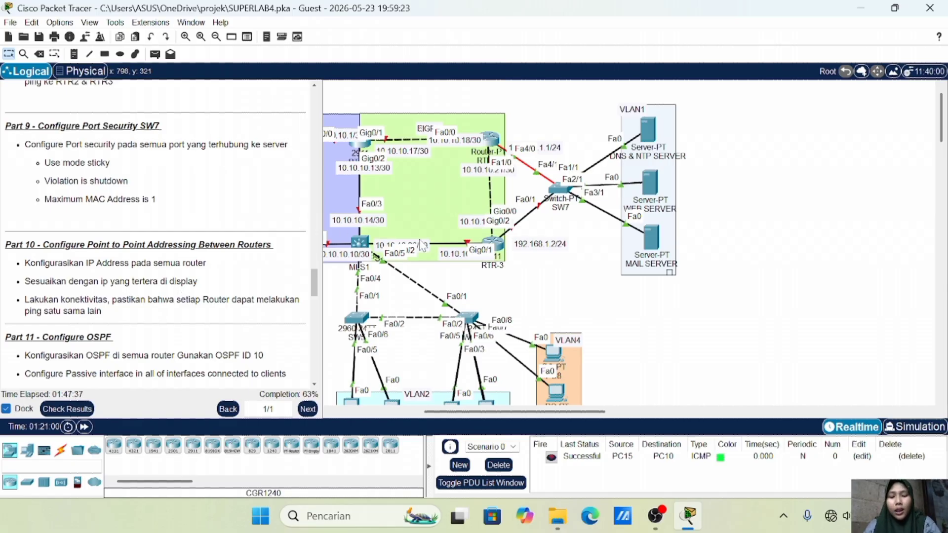
On SW7, make server ports fa1/1, fa2/1 and fa3/1 portfast access ports
{"action": "left_click", "coordinate": [560, 189]}
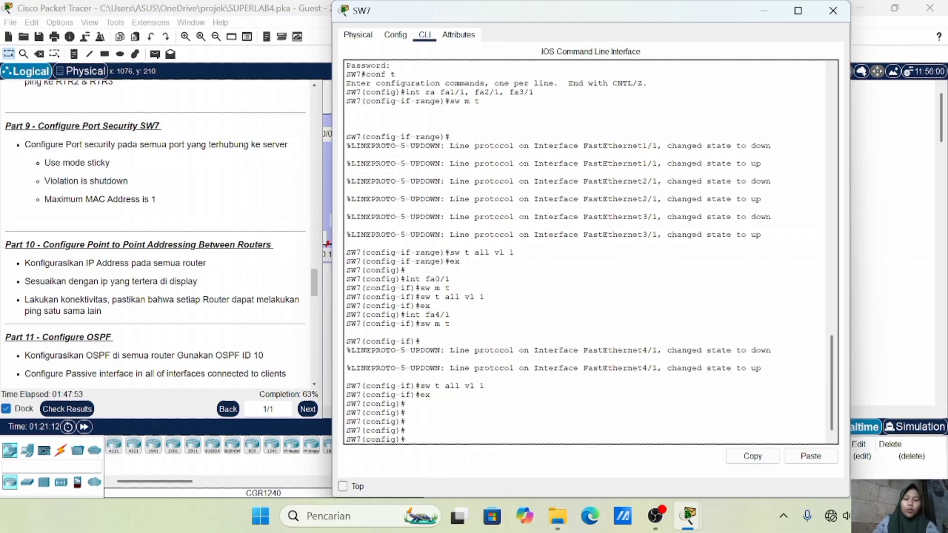
{"action": "type", "text": "int ra fa"}
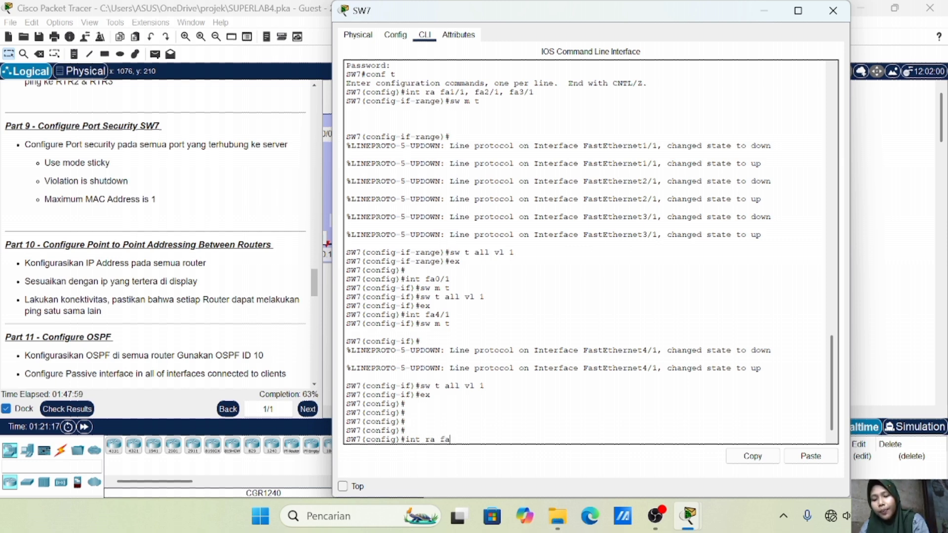
{"action": "type", "text": "1/1"}
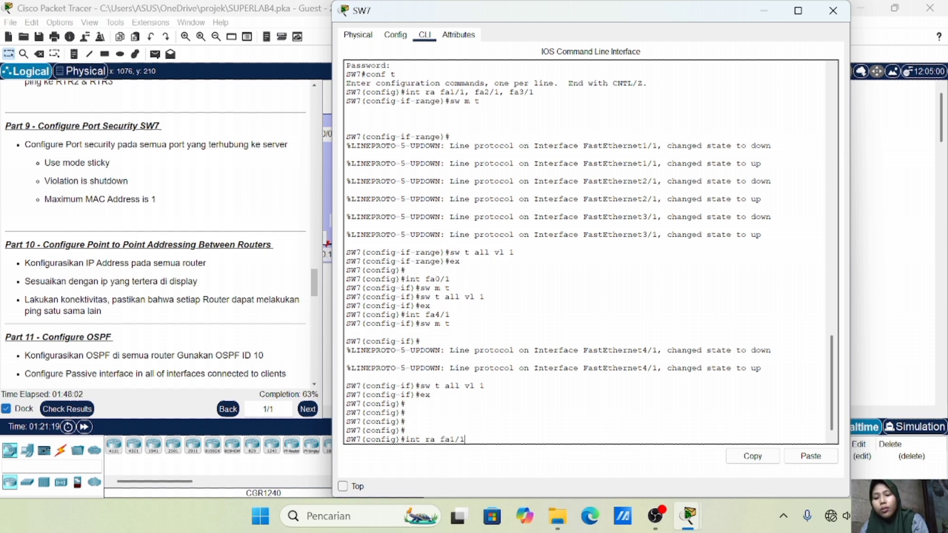
{"action": "type", "text": ", fa"}
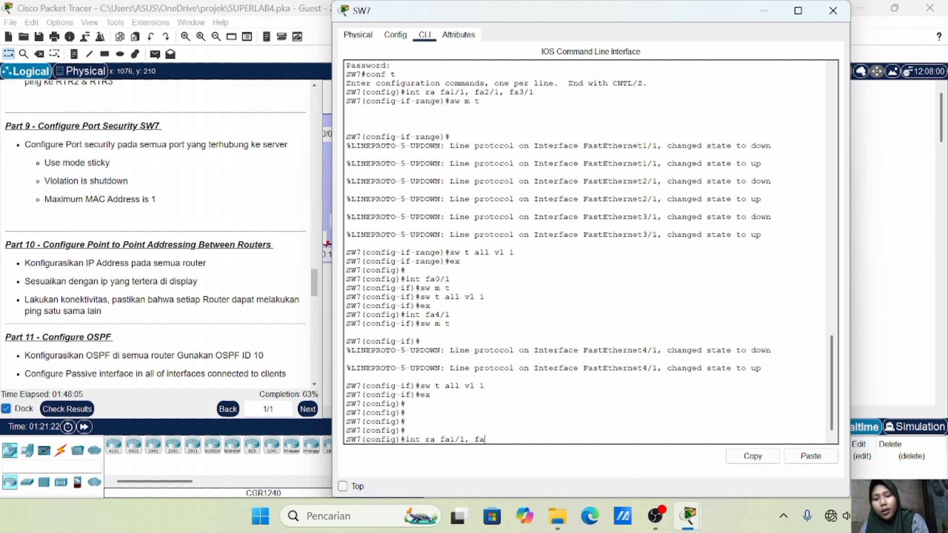
{"action": "type", "text": "2/1, f"}
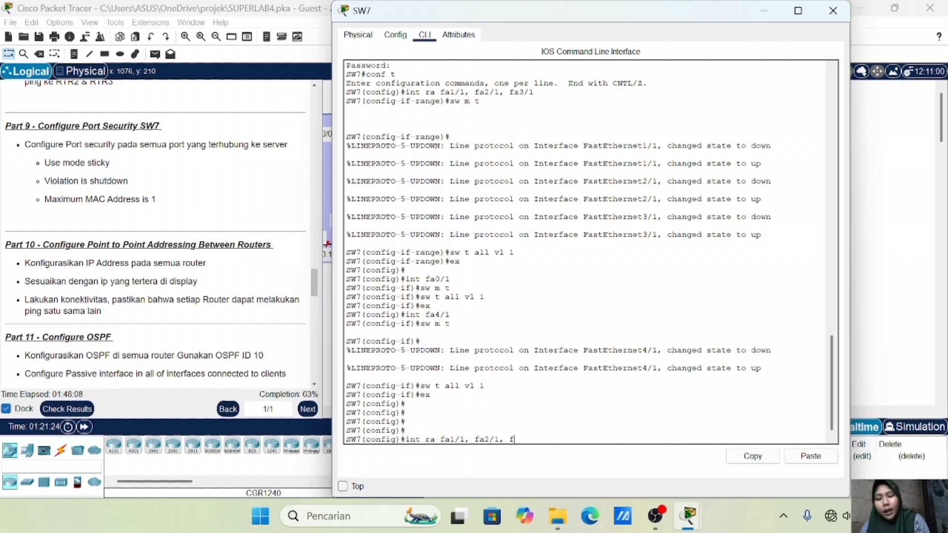
{"action": "type", "text": "a3/1"}
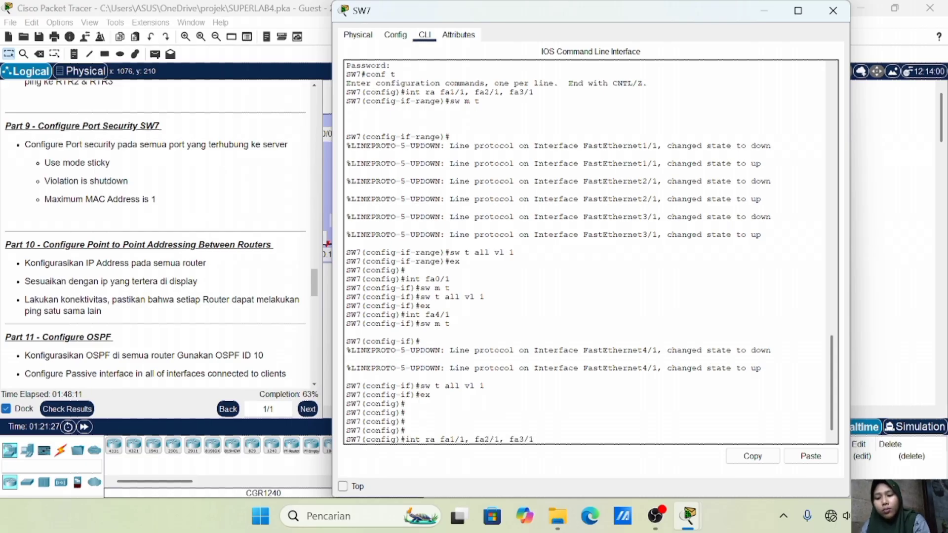
{"action": "key", "text": "Return"}
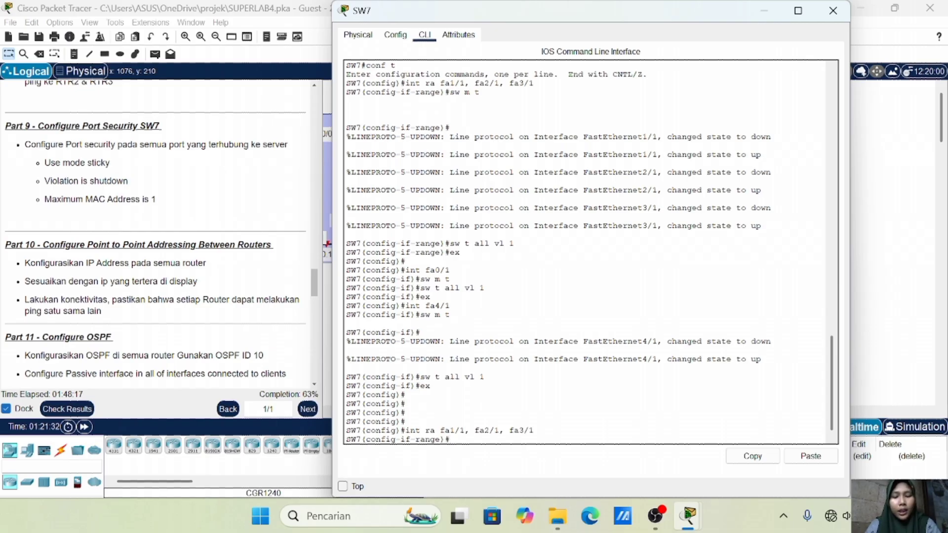
{"action": "type", "text": "spa po"}
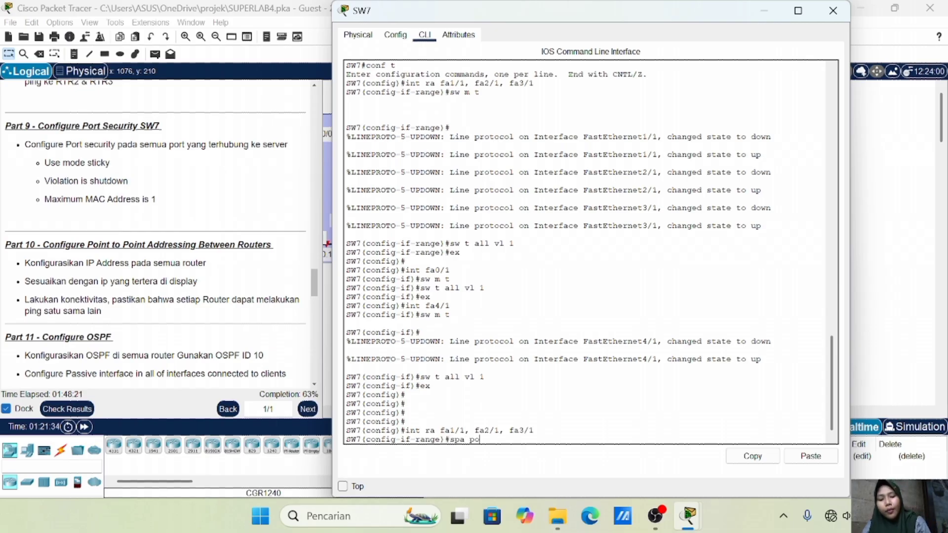
{"action": "key", "text": "Return"}
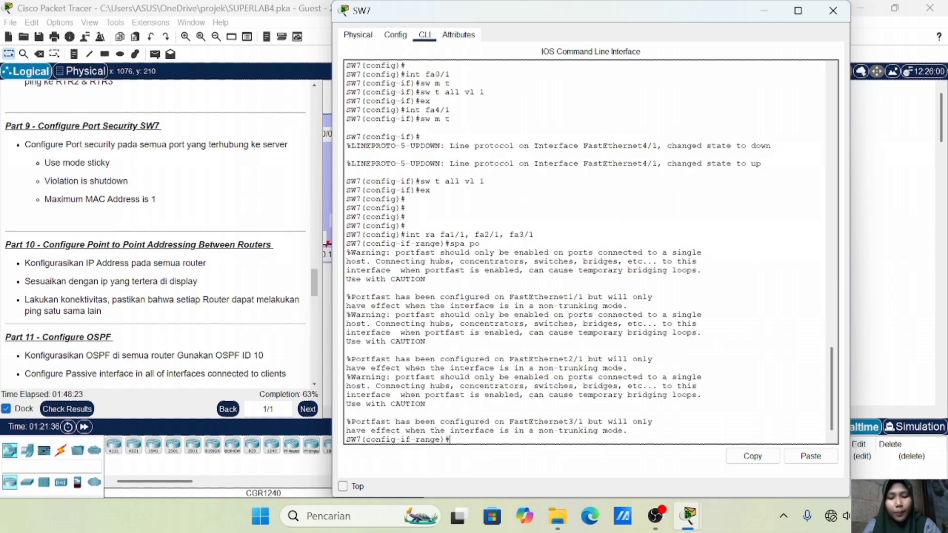
{"action": "type", "text": "sw m a"}
{"action": "key", "text": "Return"}
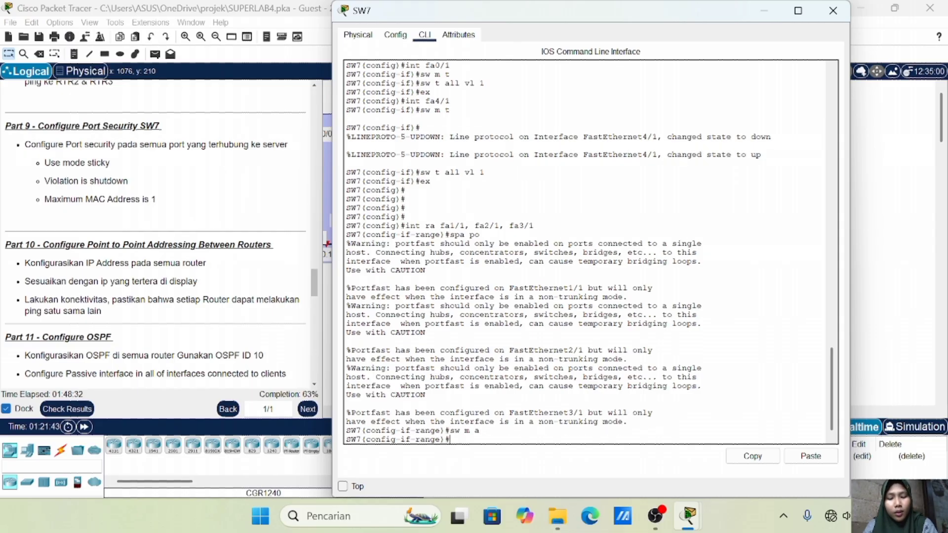
Enable port security with sticky MAC address learning on the three server ports
{"action": "type", "text": "sw port-security"}
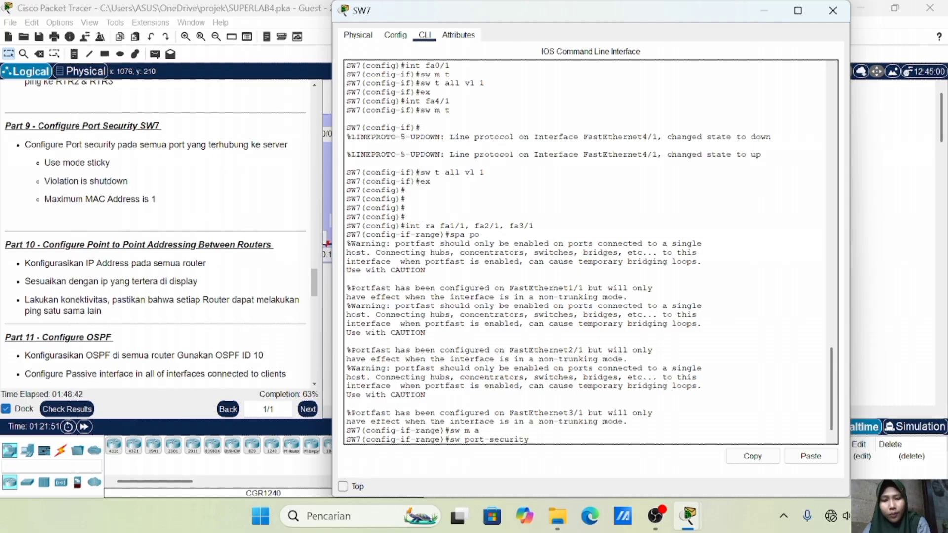
{"action": "key", "text": "Return"}
{"action": "key", "text": "Up"}
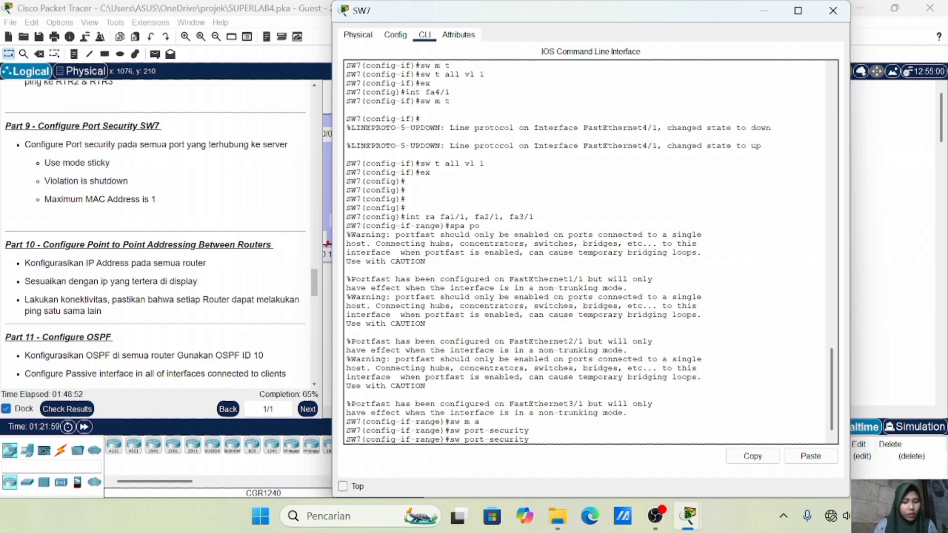
{"action": "type", "text": "mac-address "}
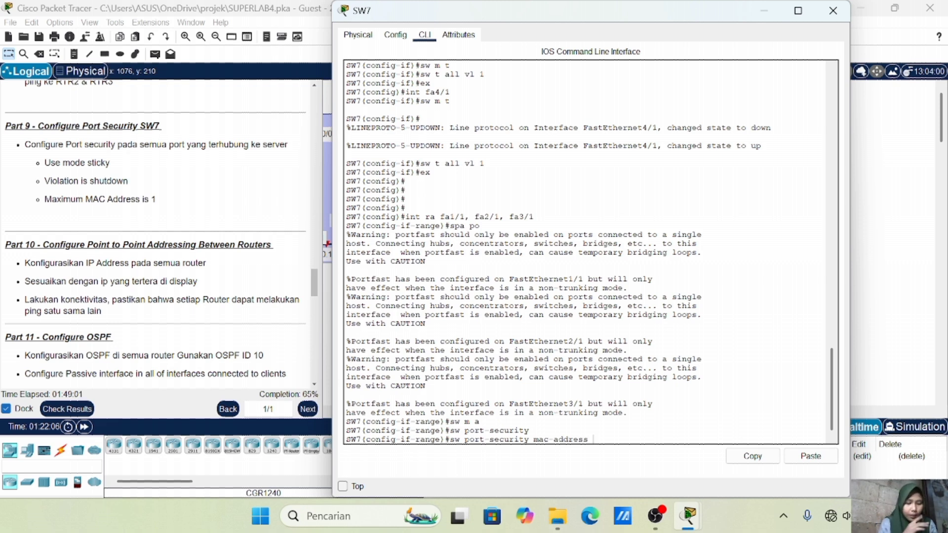
{"action": "type", "text": "sticky"}
{"action": "key", "text": "Return"}
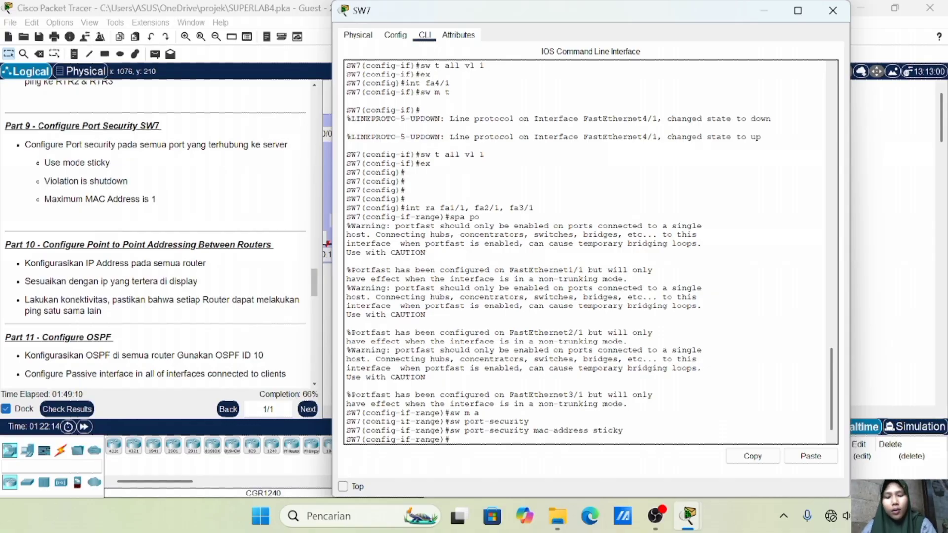
Set the port-security violation mode to shutdown and the maximum to 1 MAC, then exit
{"action": "key", "text": "Up"}
{"action": "key", "text": "BackSpace"}
{"action": "key", "text": "BackSpace"}
{"action": "key", "text": "BackSpace"}
{"action": "key", "text": "BackSpace"}
{"action": "key", "text": "BackSpace"}
{"action": "key", "text": "BackSpace"}
{"action": "key", "text": "BackSpace"}
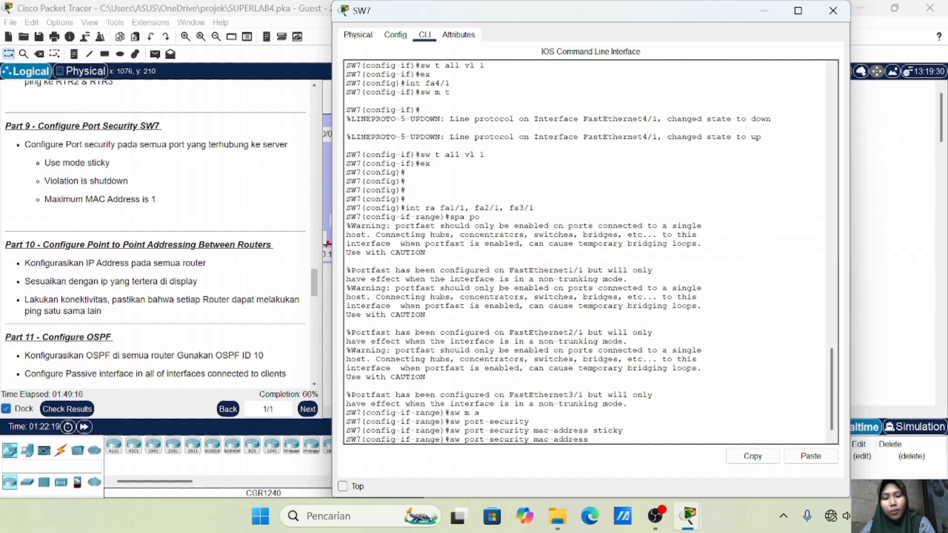
{"action": "key", "text": "BackSpace"}
{"action": "key", "text": "BackSpace"}
{"action": "key", "text": "BackSpace"}
{"action": "key", "text": "BackSpace"}
{"action": "key", "text": "BackSpace"}
{"action": "key", "text": "BackSpace"}
{"action": "key", "text": "BackSpace"}
{"action": "key", "text": "BackSpace"}
{"action": "key", "text": "BackSpace"}
{"action": "key", "text": "BackSpace"}
{"action": "key", "text": "BackSpace"}
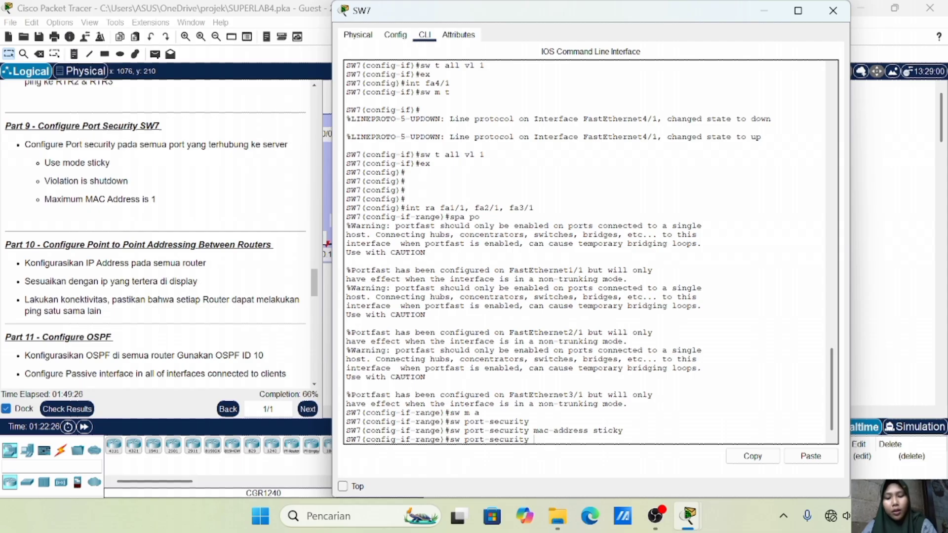
{"action": "type", "text": "violation"}
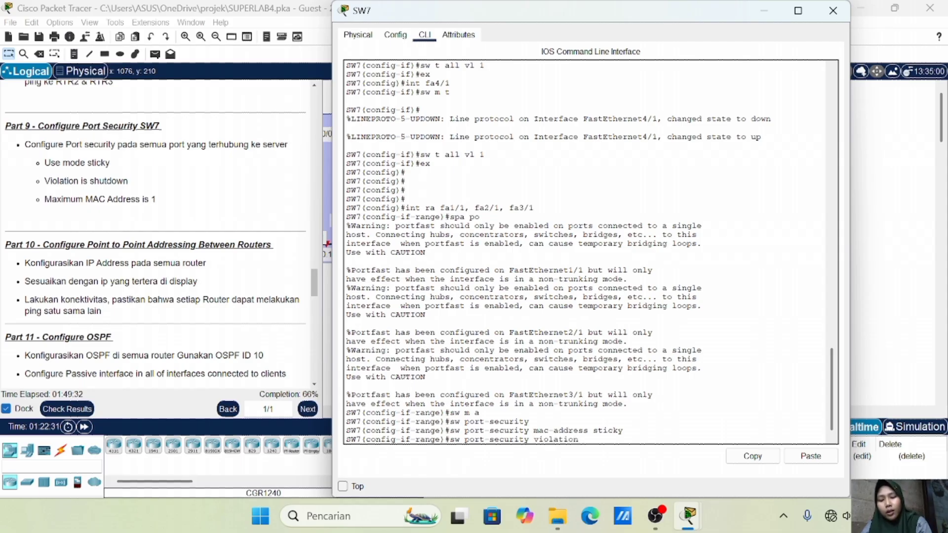
{"action": "type", "text": " shutdown"}
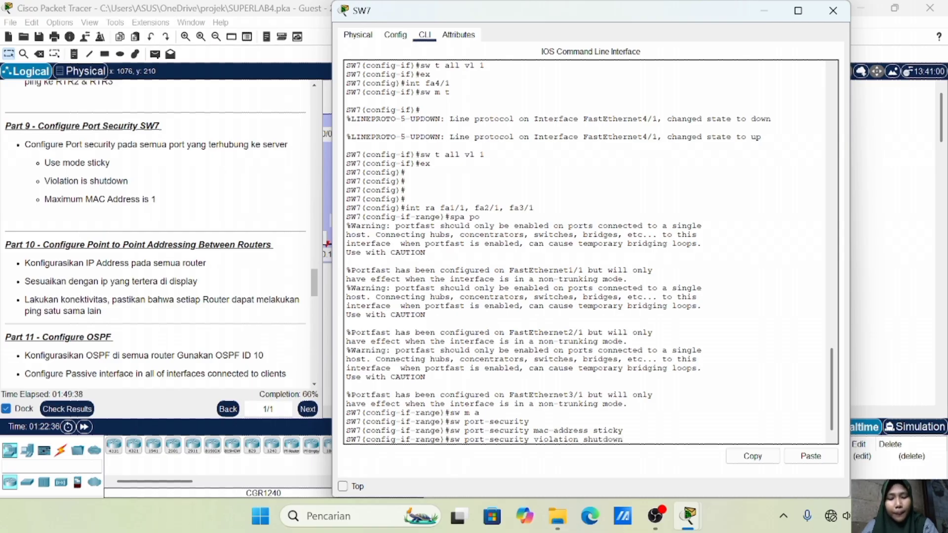
{"action": "key", "text": "Return"}
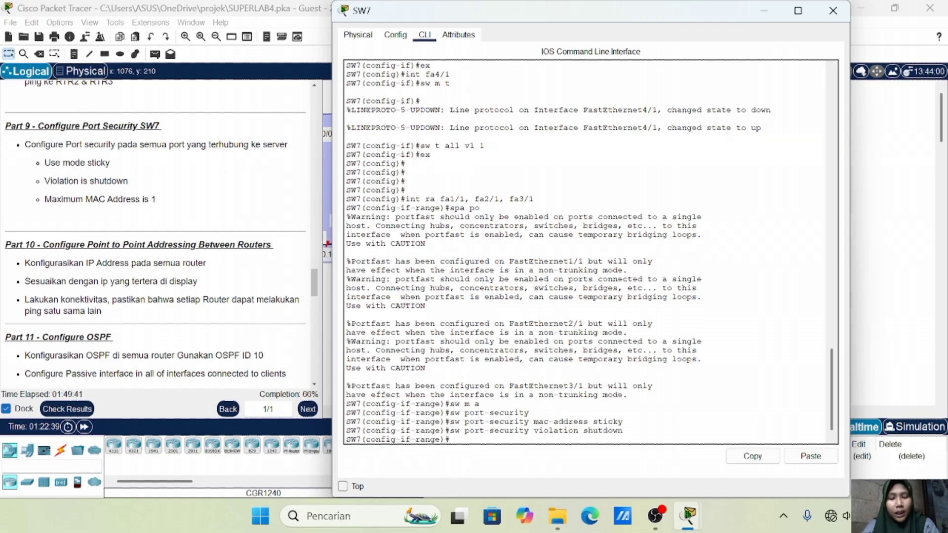
{"action": "key", "text": "Up"}
{"action": "key", "text": "Up"}
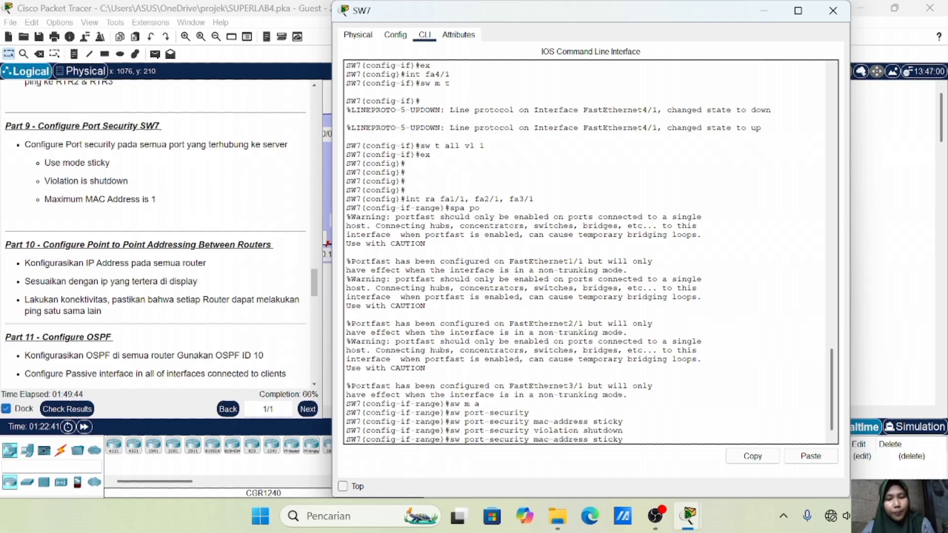
{"action": "key", "text": "BackSpace"}
{"action": "key", "text": "BackSpace"}
{"action": "key", "text": "BackSpace"}
{"action": "key", "text": "BackSpace"}
{"action": "key", "text": "BackSpace"}
{"action": "key", "text": "BackSpace"}
{"action": "key", "text": "BackSpace"}
{"action": "key", "text": "BackSpace"}
{"action": "key", "text": "BackSpace"}
{"action": "key", "text": "BackSpace"}
{"action": "key", "text": "BackSpace"}
{"action": "key", "text": "BackSpace"}
{"action": "key", "text": "BackSpace"}
{"action": "key", "text": "BackSpace"}
{"action": "key", "text": "BackSpace"}
{"action": "key", "text": "BackSpace"}
{"action": "key", "text": "BackSpace"}
{"action": "key", "text": "BackSpace"}
{"action": "key", "text": "BackSpace"}
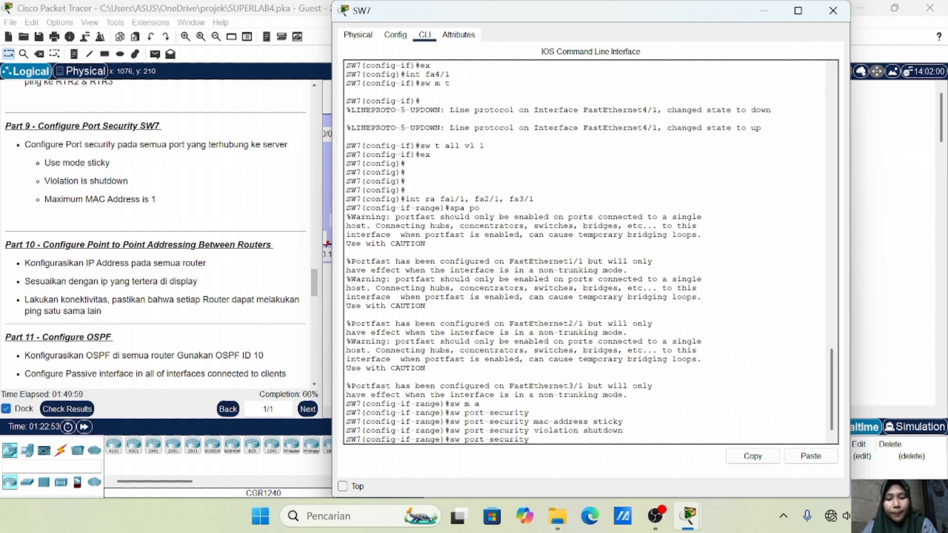
{"action": "type", "text": "maximum 1"}
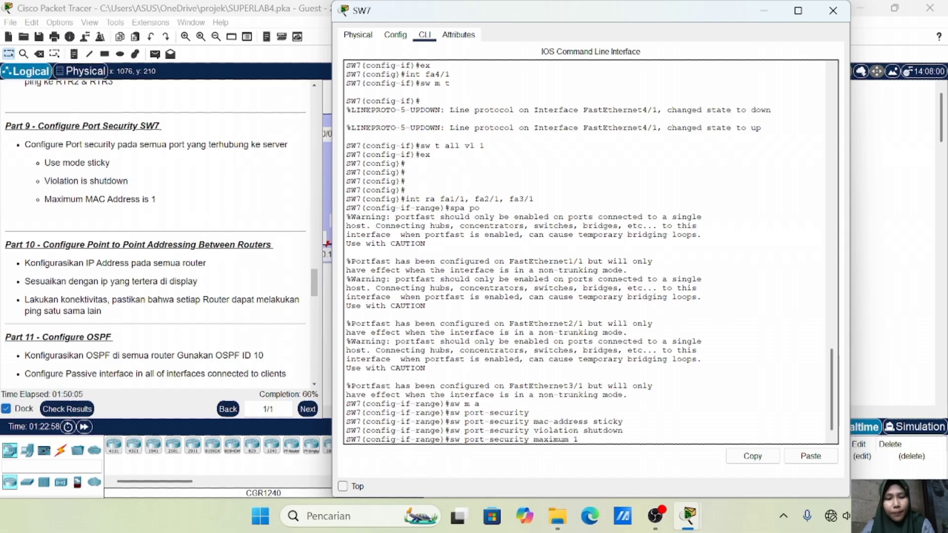
{"action": "key", "text": "Return"}
{"action": "type", "text": "ex"}
{"action": "key", "text": "Return"}
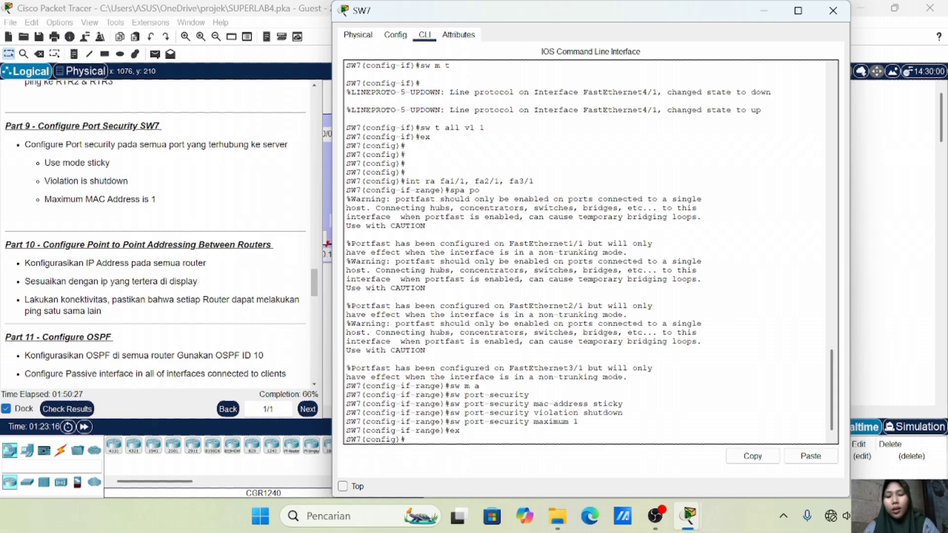
{"action": "left_click", "coordinate": [898, 269]}
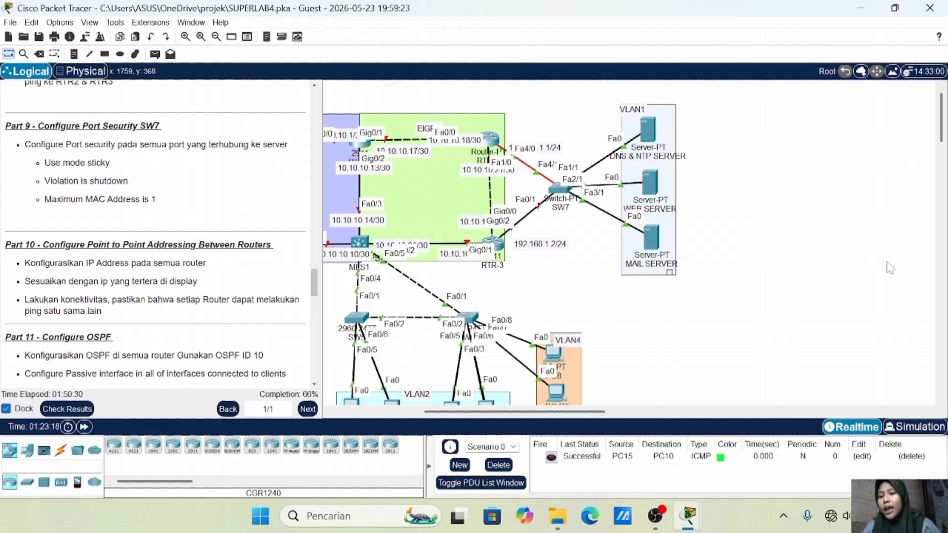
Scroll the lab instructions down toward Part 11
{"action": "scroll", "coordinate": [227, 277], "scroll_direction": "down", "scroll_amount": 1}
{"action": "scroll", "coordinate": [228, 277], "scroll_direction": "down", "scroll_amount": 3}
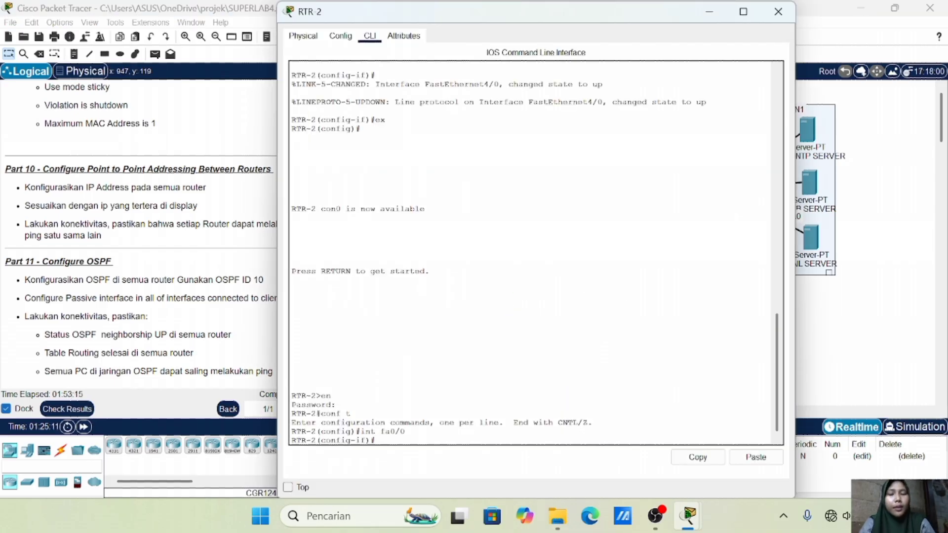
Give RTR-2's fa0/0 the address 10.10.10.18 255.255.255.252 and bring it up
{"action": "type", "text": "ip add"}
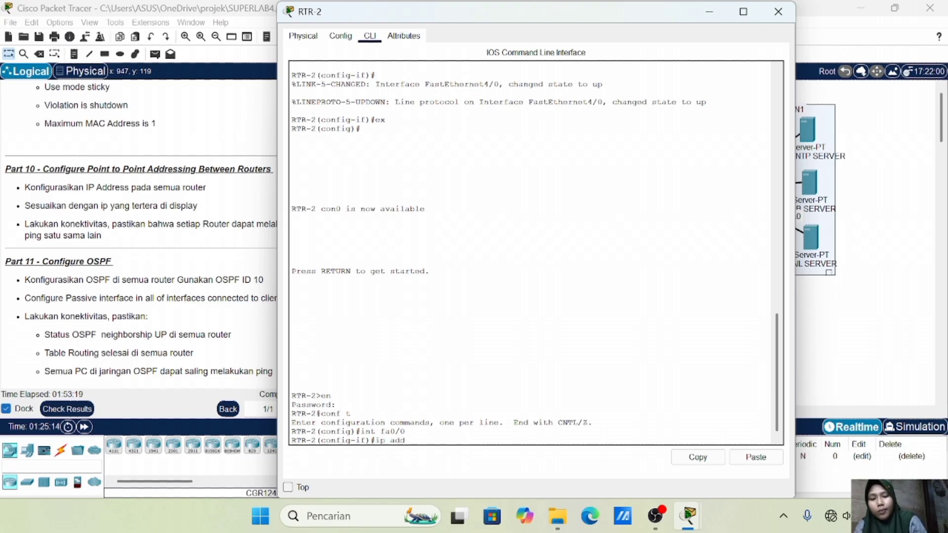
{"action": "left_click", "coordinate": [913, 368]}
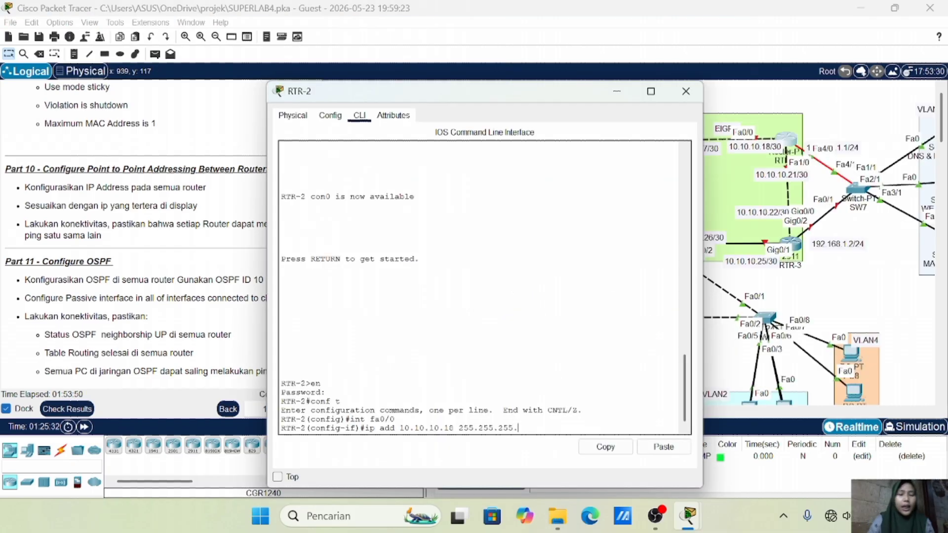
{"action": "type", "text": "252"}
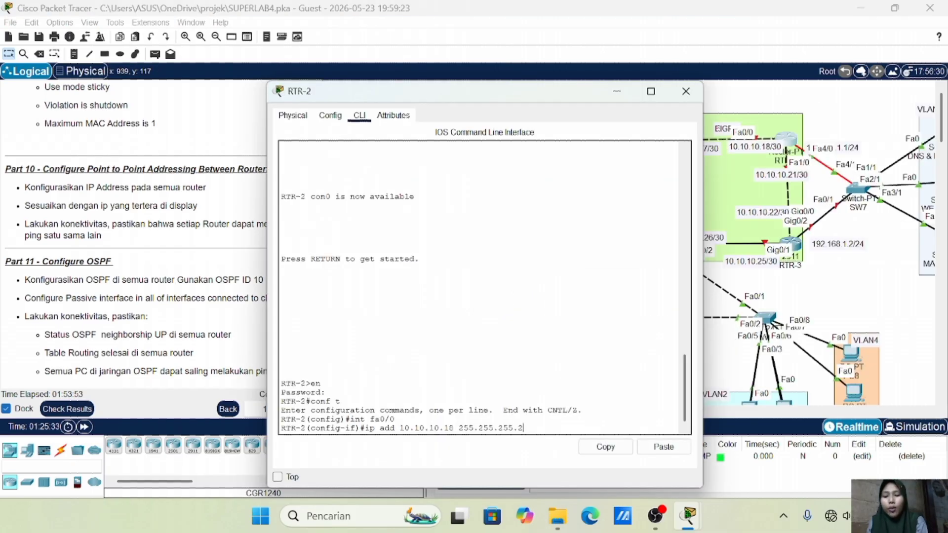
{"action": "key", "text": "Return"}
{"action": "type", "text": "no sh"}
{"action": "key", "text": "Return"}
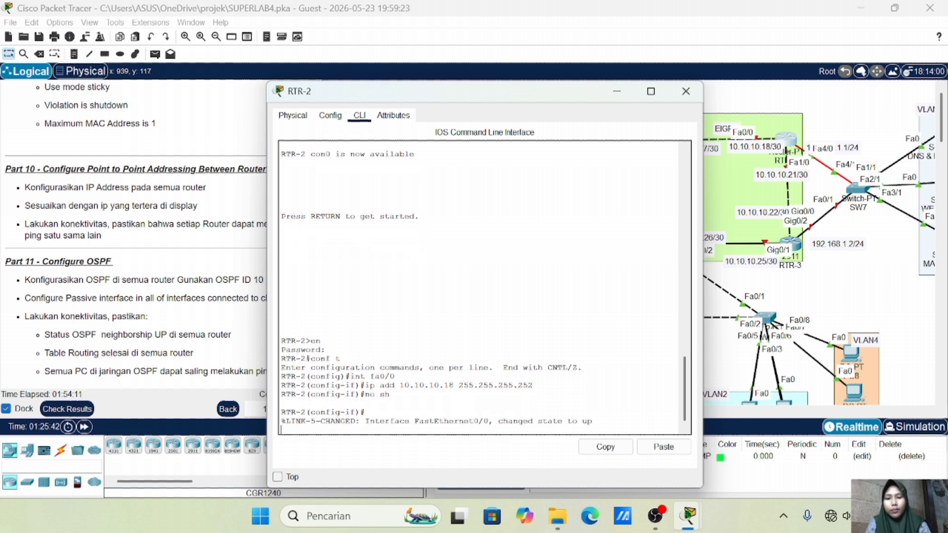
{"action": "key", "text": "Return"}
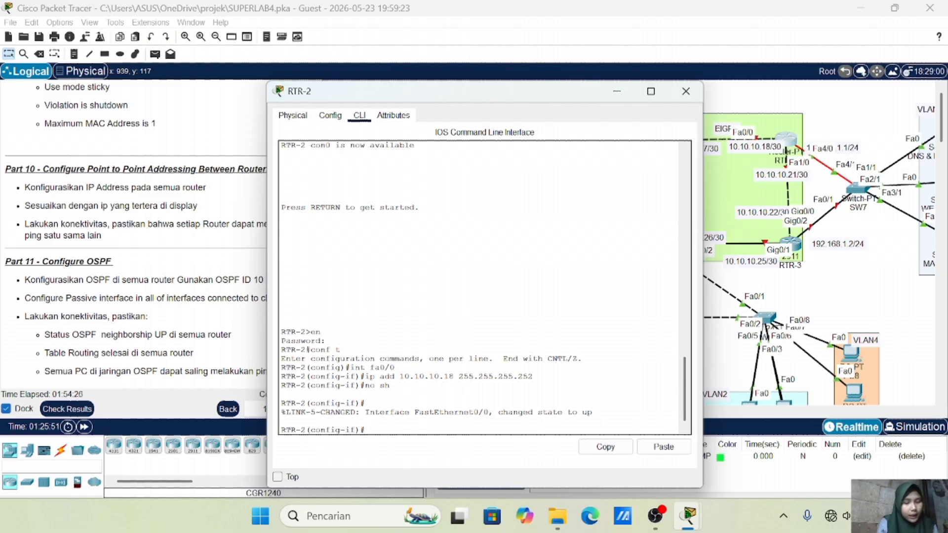
Give RTR-2's fa1/0 the address 10.10.10.21 255.255.255.252 and bring it up
{"action": "type", "text": "int fa1/0"}
{"action": "key", "text": "Return"}
{"action": "type", "text": "ip add "}
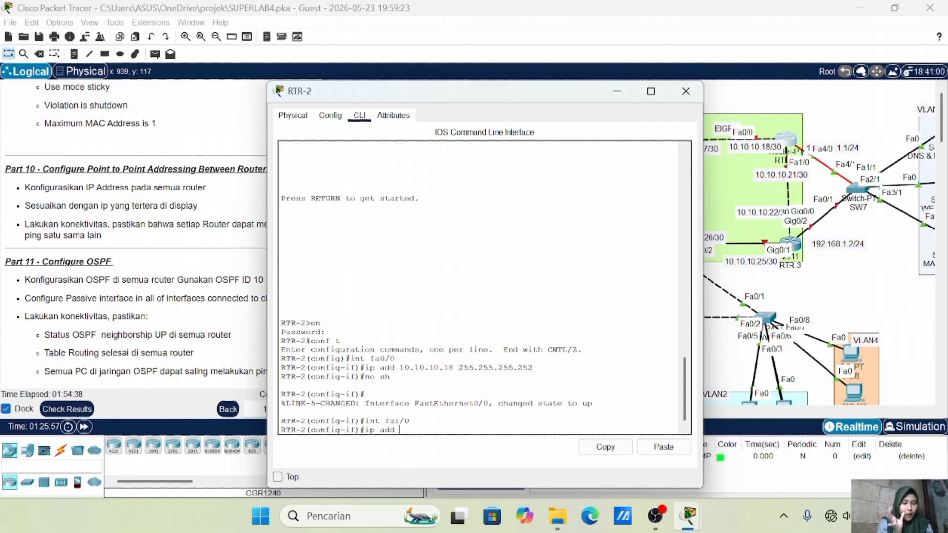
{"action": "type", "text": "10.10.10.21 255.255.255.252"}
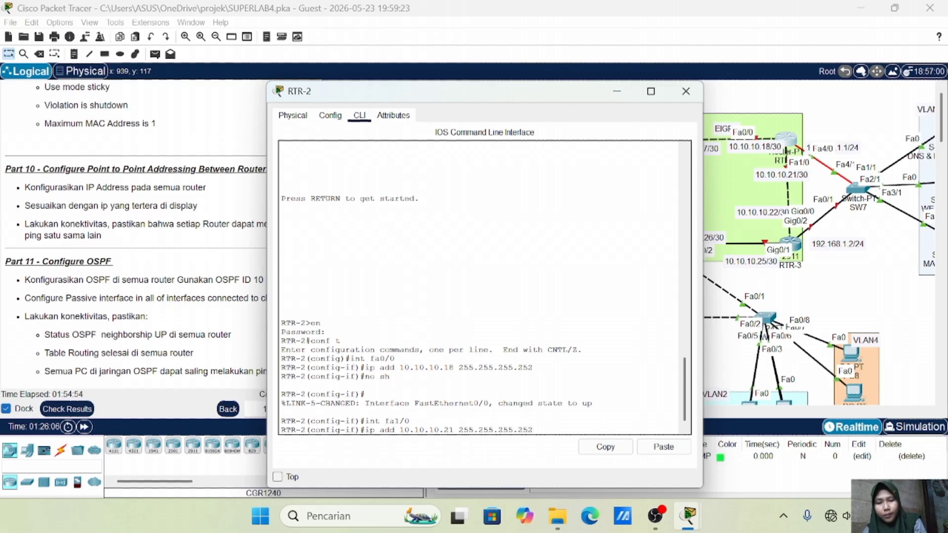
{"action": "key", "text": "Return"}
{"action": "type", "text": "no sh"}
{"action": "key", "text": "Return"}
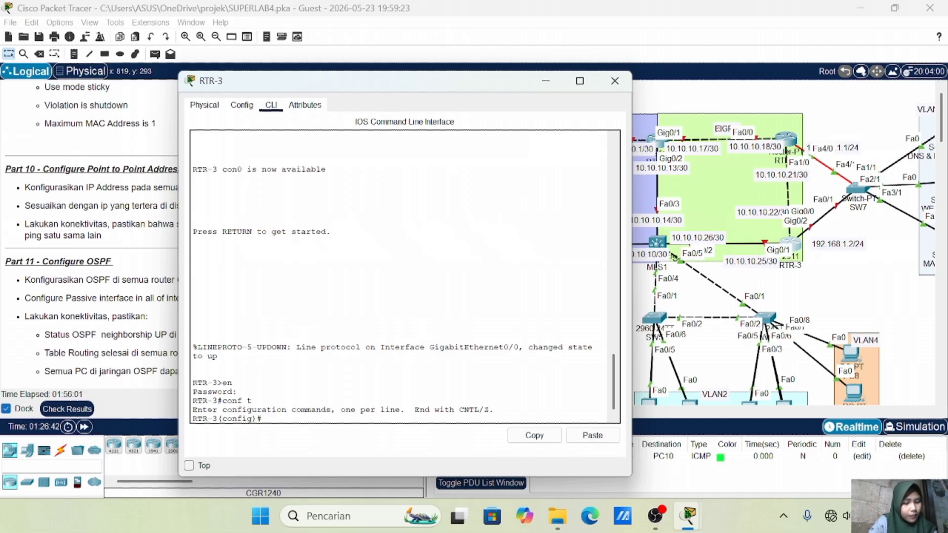
Give RTR-3's Gig0/2 the address 10.10.10.22/30 and bring it up
{"action": "type", "text": "int gig0/2"}
{"action": "key", "text": "Return"}
{"action": "type", "text": "ip add 10."}
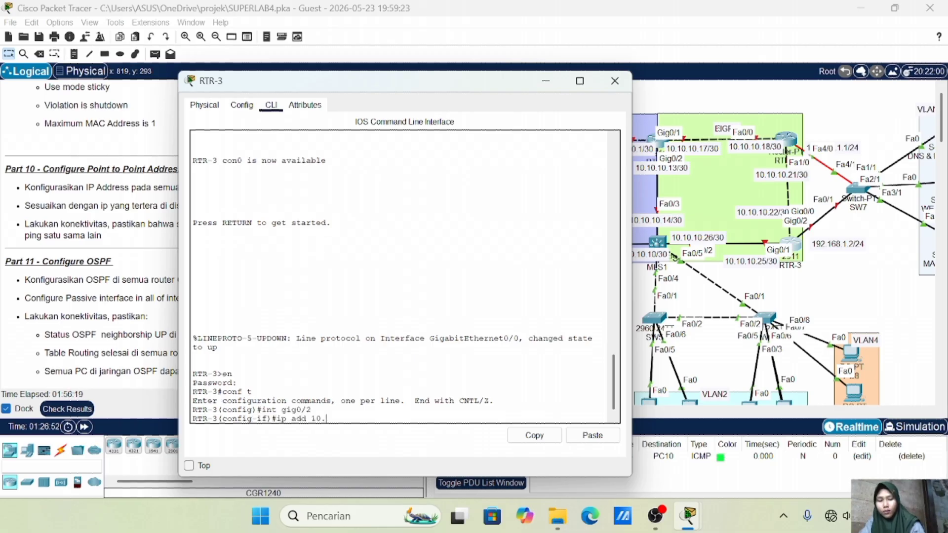
{"action": "type", "text": "10.10.22 255.255.255.252"}
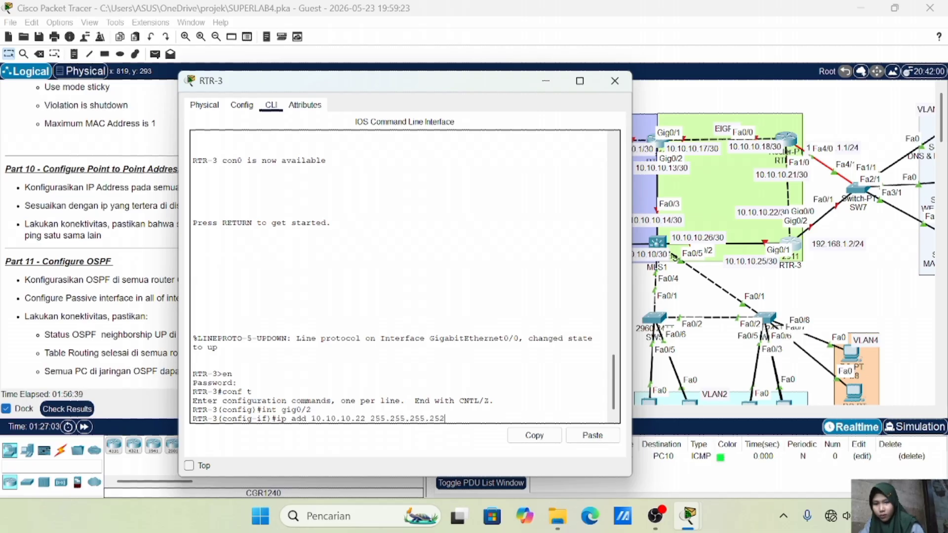
{"action": "key", "text": "Return"}
{"action": "type", "text": "no sh"}
{"action": "key", "text": "Return"}
Give RTR-3's Gig0/1 the address 10.10.10.25/30, bring it up, and close RTR-3
{"action": "type", "text": "int gig0/1"}
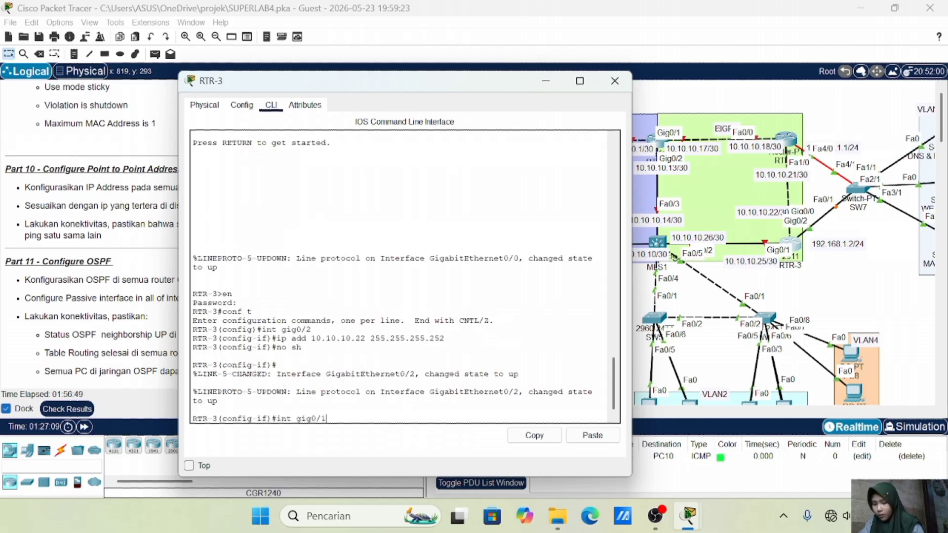
{"action": "key", "text": "Return"}
{"action": "type", "text": "ip add 1"}
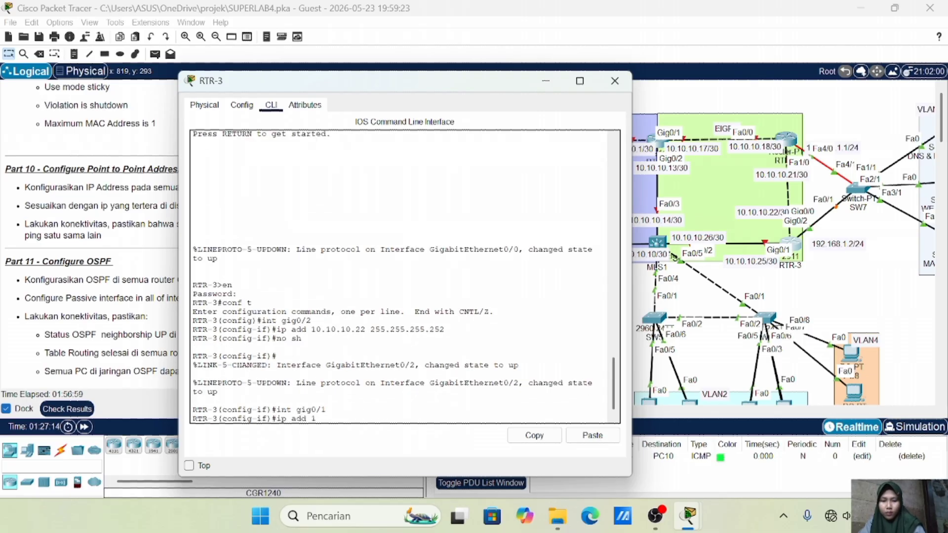
{"action": "type", "text": "0.10.10.25 255.255.255.252"}
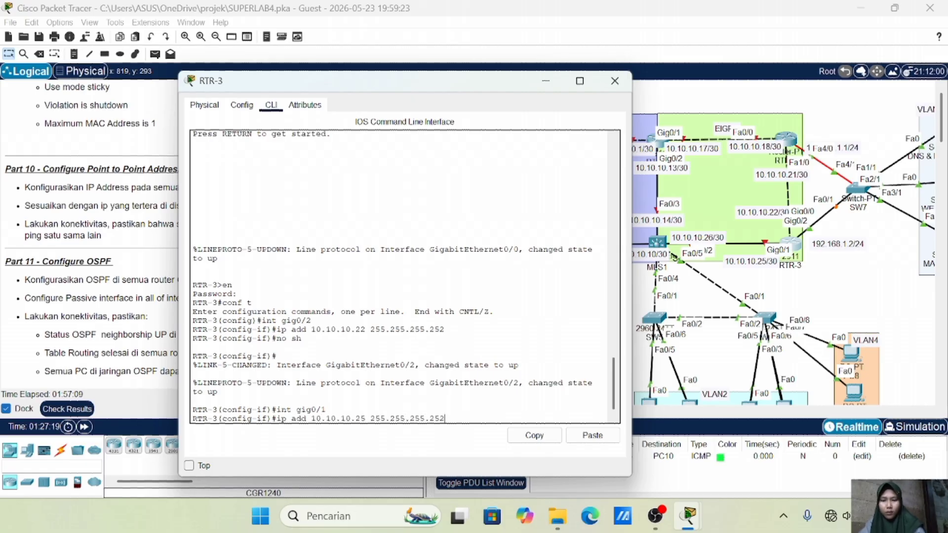
{"action": "key", "text": "Return"}
{"action": "type", "text": "no sh"}
{"action": "key", "text": "Return"}
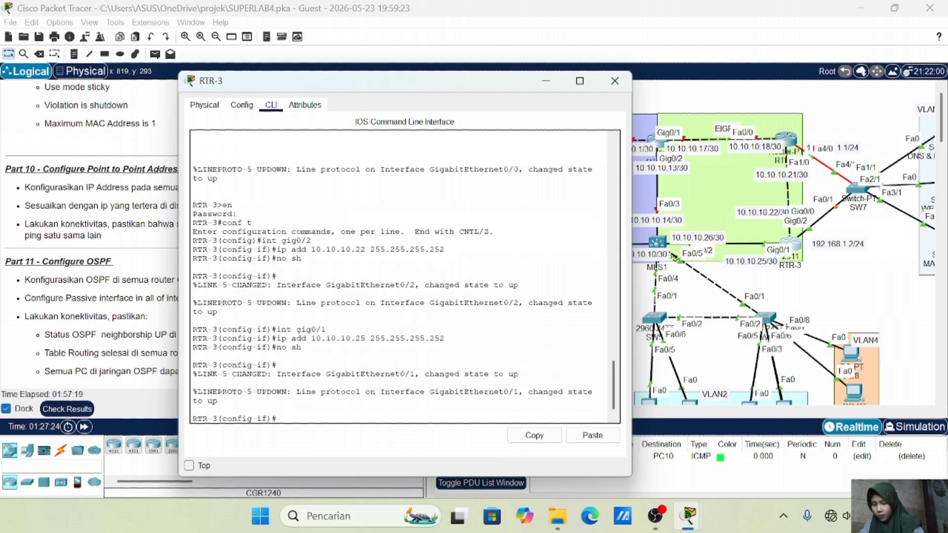
{"action": "left_click", "coordinate": [614, 80]}
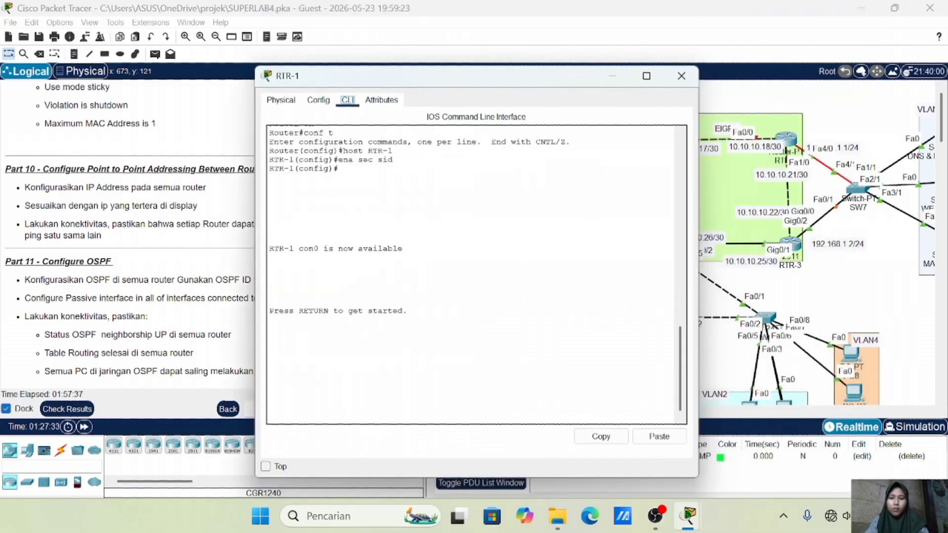
Give RTR-1's Gig0/1 the address 10.10.10.17/30 and bring it up
{"action": "key", "text": "Return"}
{"action": "type", "text": "en"}
{"action": "key", "text": "Return"}
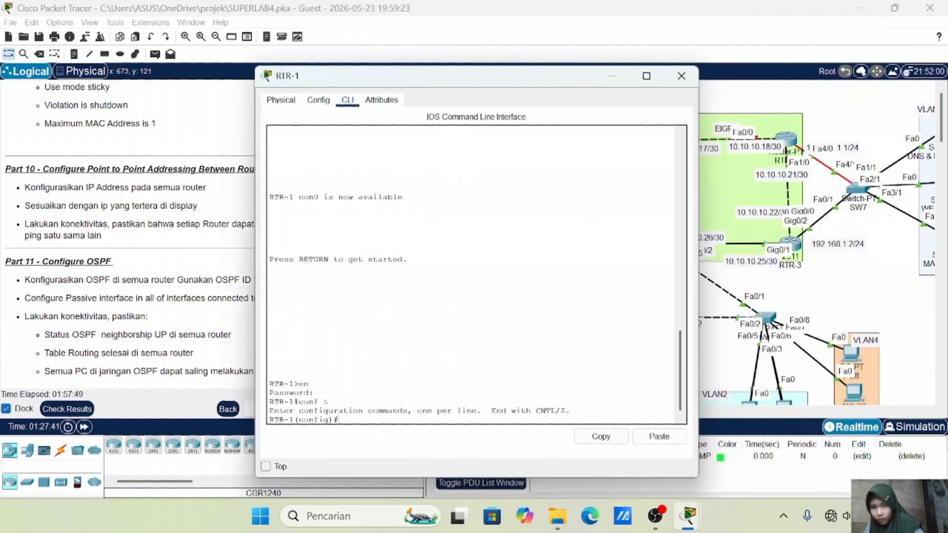
{"action": "left_click_drag", "start_coordinate": [470, 80], "coordinate": [418, 78]}
{"action": "type", "text": "int gig0/1"}
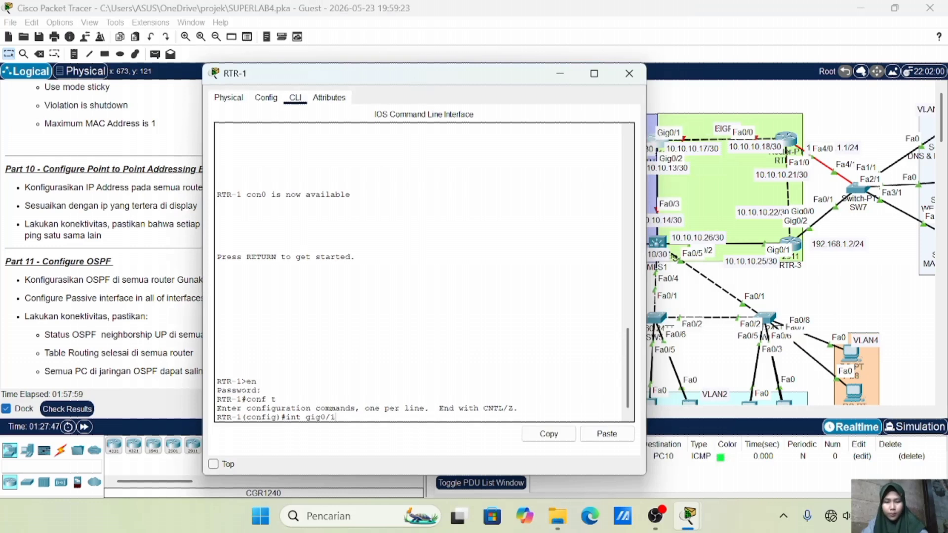
{"action": "key", "text": "Return"}
{"action": "type", "text": "ip add 10.10.10.12 255.255.255.252"}
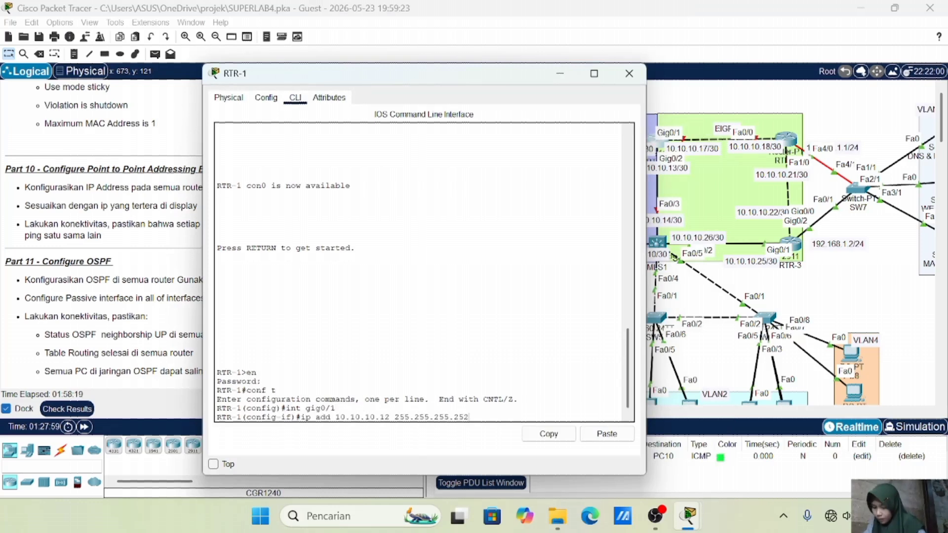
{"action": "key", "text": "Left"}
{"action": "key", "text": "BackSpace"}
{"action": "type", "text": "7"}
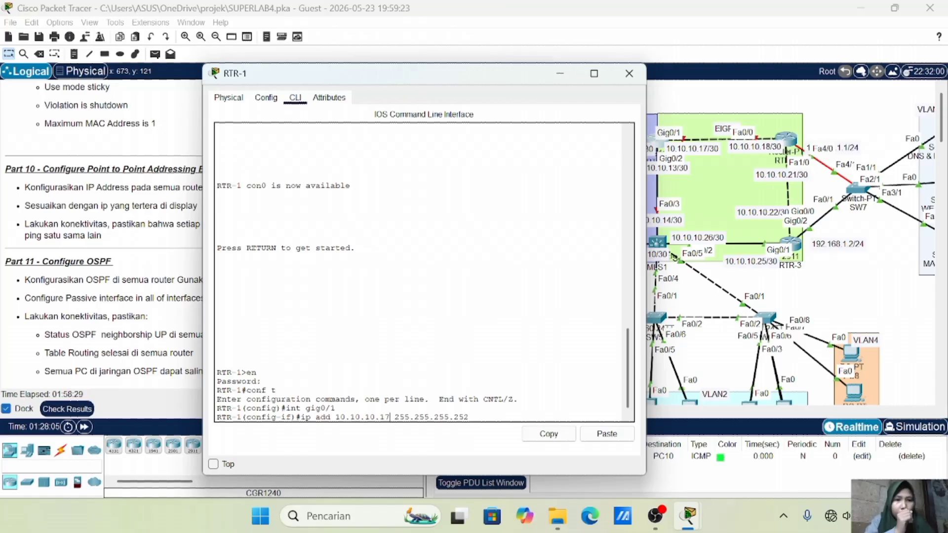
{"action": "key", "text": "Return"}
{"action": "type", "text": "no sh"}
{"action": "key", "text": "Return"}
Give RTR-1's Gig0/2 the address 10.10.10.13/30 and bring it up
{"action": "type", "text": "int"}
{"action": "left_click_drag", "start_coordinate": [461, 71], "coordinate": [374, 72]}
{"action": "key", "text": "Return"}
{"action": "type", "text": "int gig0/2"}
{"action": "key", "text": "Return"}
{"action": "type", "text": "ip add 10.10.10.13 255.255.255.252"}
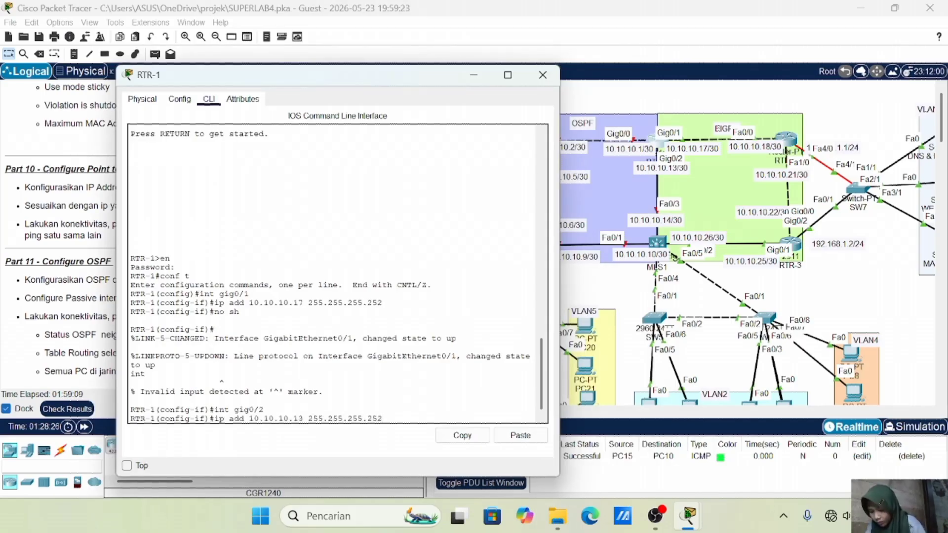
{"action": "key", "text": "Return"}
{"action": "type", "text": "no sh"}
{"action": "key", "text": "Return"}
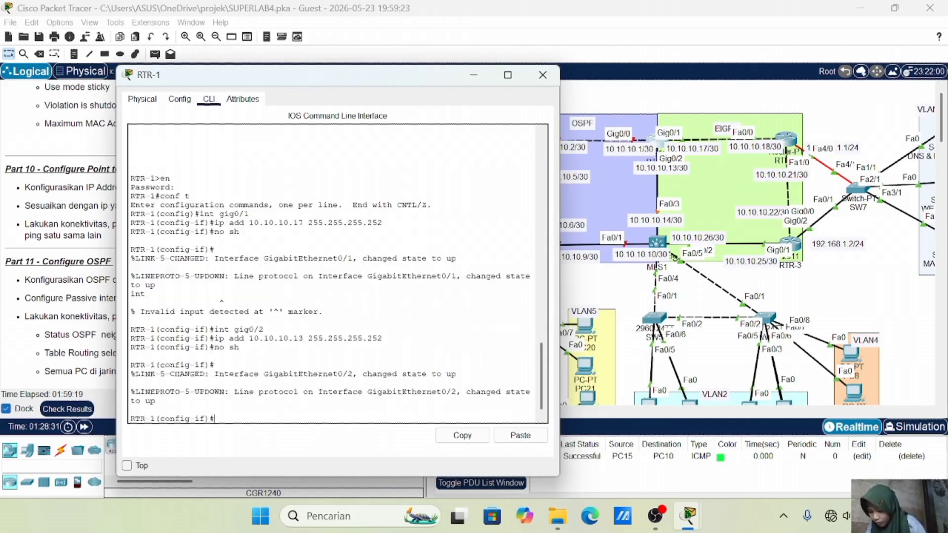
Switch to RTR-4's console and enter global configuration mode
{"action": "left_click", "coordinate": [545, 74]}
{"action": "left_click", "coordinate": [527, 142]}
{"action": "left_click_drag", "start_coordinate": [338, 4], "coordinate": [451, 148]}
{"action": "left_click_drag", "start_coordinate": [540, 157], "coordinate": [172, 97]}
{"action": "left_click", "coordinate": [197, 237]}
{"action": "key", "text": "Return"}
{"action": "key", "text": "Return"}
{"action": "type", "text": "en"}
{"action": "key", "text": "Return"}
{"action": "type", "text": "conf t"}
Give RTR-4's Gig0/2 the address 10.10.10.2/30 and bring it up
{"action": "key", "text": "Return"}
{"action": "type", "text": "int gig0/2"}
{"action": "key", "text": "Return"}
{"action": "type", "text": "ip add 10.10.10.2 255.255.255.252"}
{"action": "key", "text": "Return"}
{"action": "type", "text": "no sh"}
Give RTR-4's Gig0/0 the address 10.10.10.5/30 and bring it up
{"action": "key", "text": "Return"}
{"action": "key", "text": "Return"}
{"action": "type", "text": "int gig0/0"}
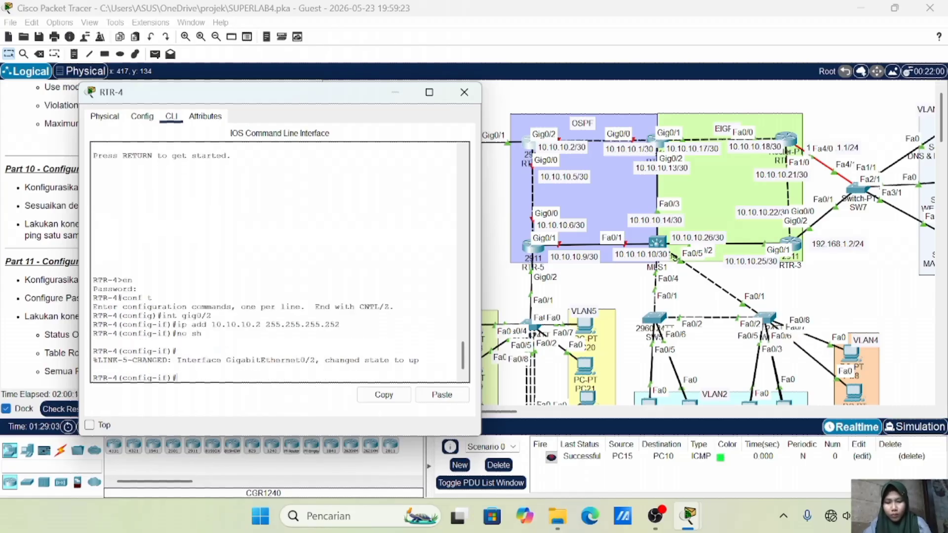
{"action": "key", "text": "Return"}
{"action": "type", "text": "ip add 10.10.10.5 255.255.255.252"}
{"action": "key", "text": "Return"}
{"action": "type", "text": "no sh"}
{"action": "key", "text": "Return"}
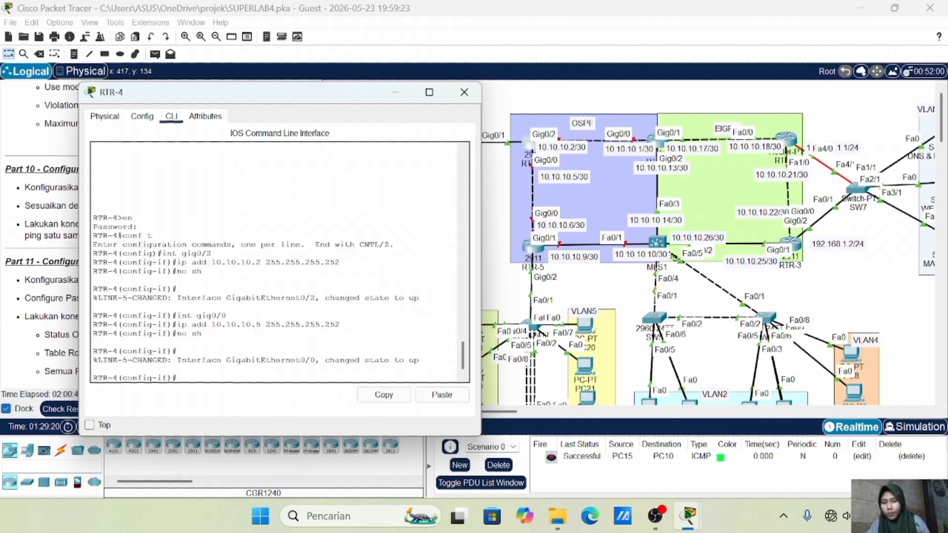
Back on RTR-1, give Gig0/0 the address 10.10.10.1/30 and bring it up
{"action": "left_click", "coordinate": [464, 94]}
{"action": "left_click", "coordinate": [654, 142]}
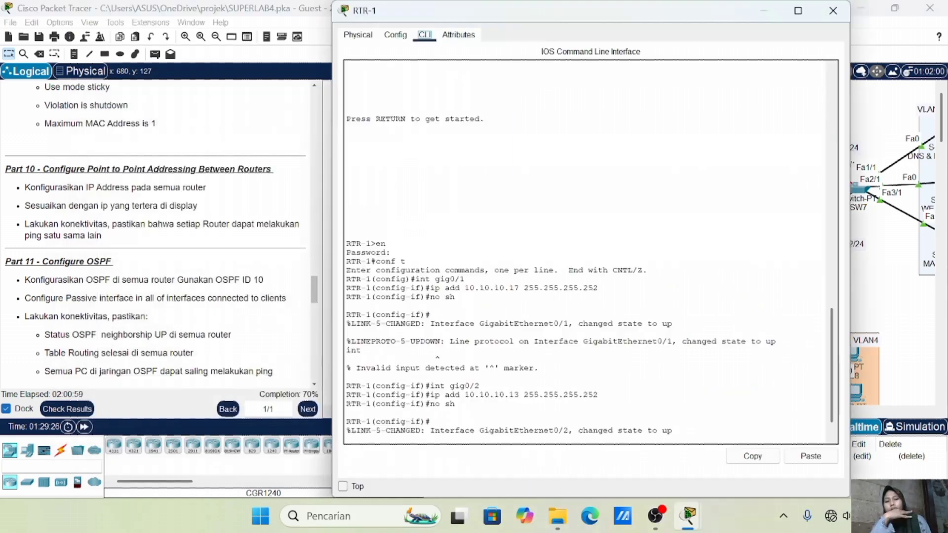
{"action": "type", "text": "int gig0/0"}
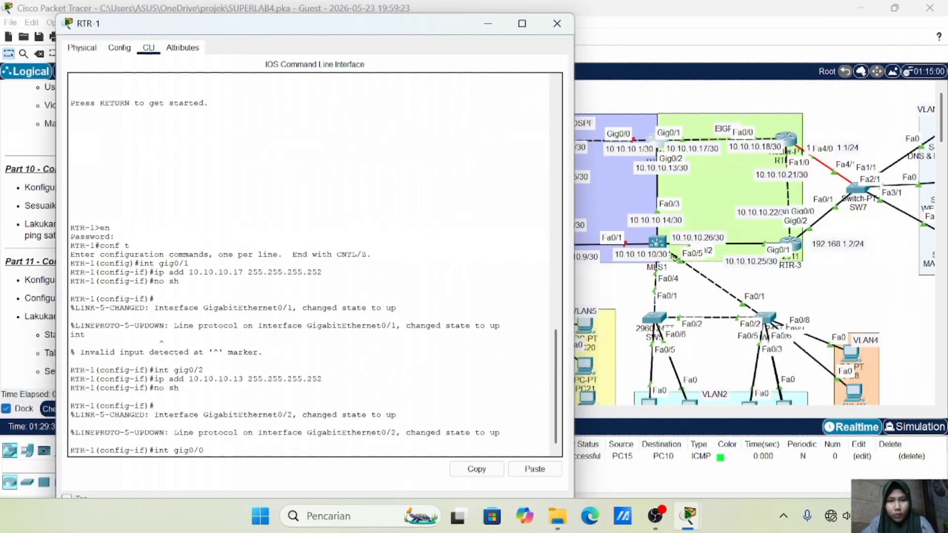
{"action": "key", "text": "Return"}
{"action": "type", "text": "ip add 10.10.10.1 255"}
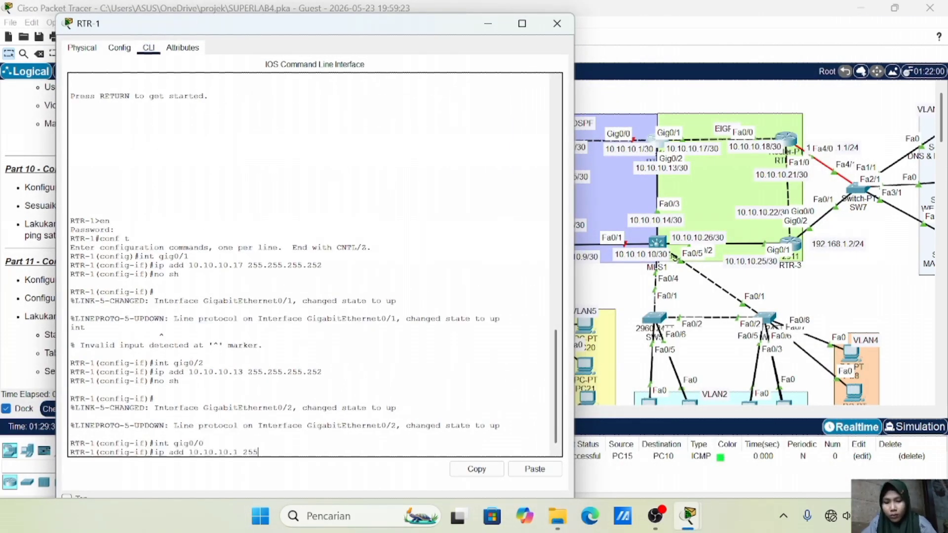
{"action": "type", "text": ".255.255.252"}
{"action": "key", "text": "Return"}
{"action": "type", "text": "no sh"}
{"action": "key", "text": "Return"}
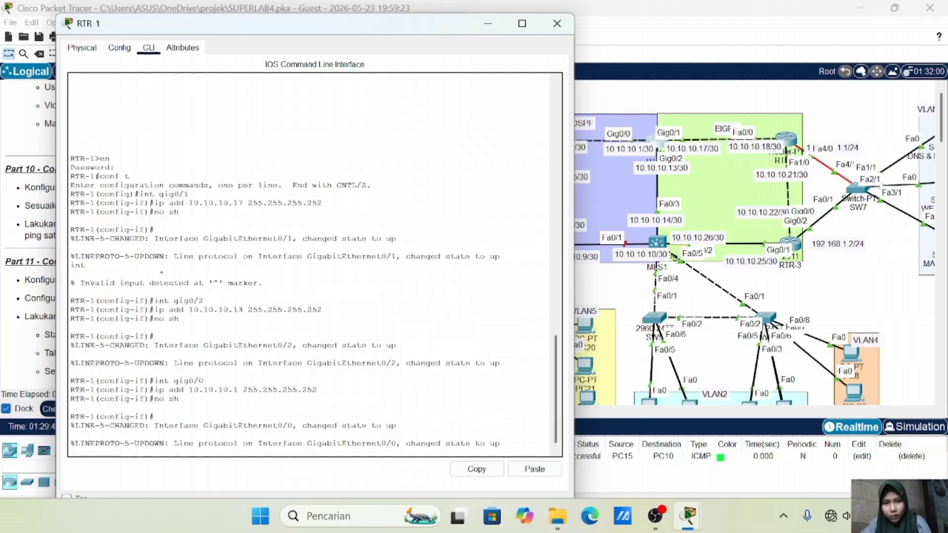
Switch to RTR-5's console and enter global configuration mode
{"action": "left_click", "coordinate": [557, 23]}
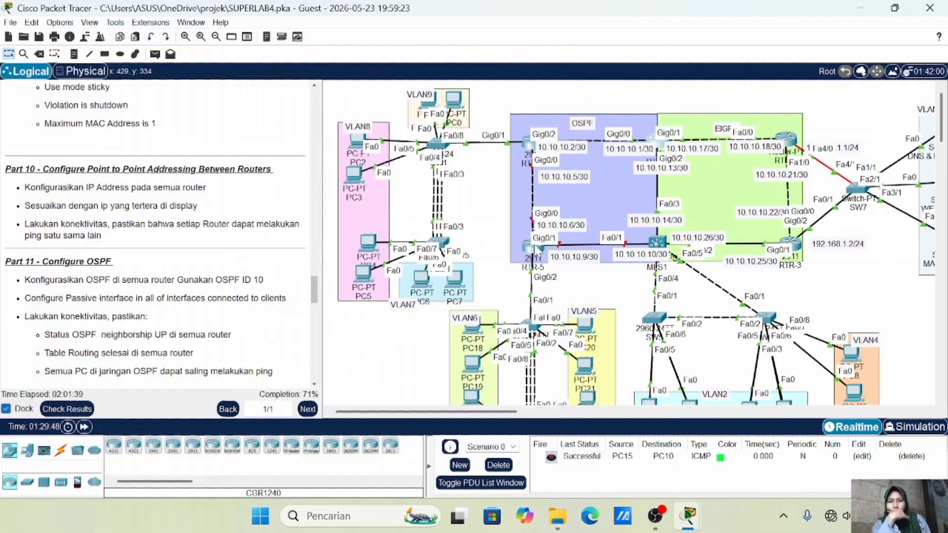
{"action": "left_click", "coordinate": [535, 251]}
{"action": "left_click_drag", "start_coordinate": [329, 7], "coordinate": [416, 138]}
{"action": "left_click_drag", "start_coordinate": [455, 147], "coordinate": [105, 110]}
{"action": "left_click", "coordinate": [107, 401]}
{"action": "key", "text": "Return"}
{"action": "type", "text": "en"}
{"action": "key", "text": "Return"}
{"action": "key", "text": "Return"}
{"action": "type", "text": "conf t"}
{"action": "key", "text": "Return"}
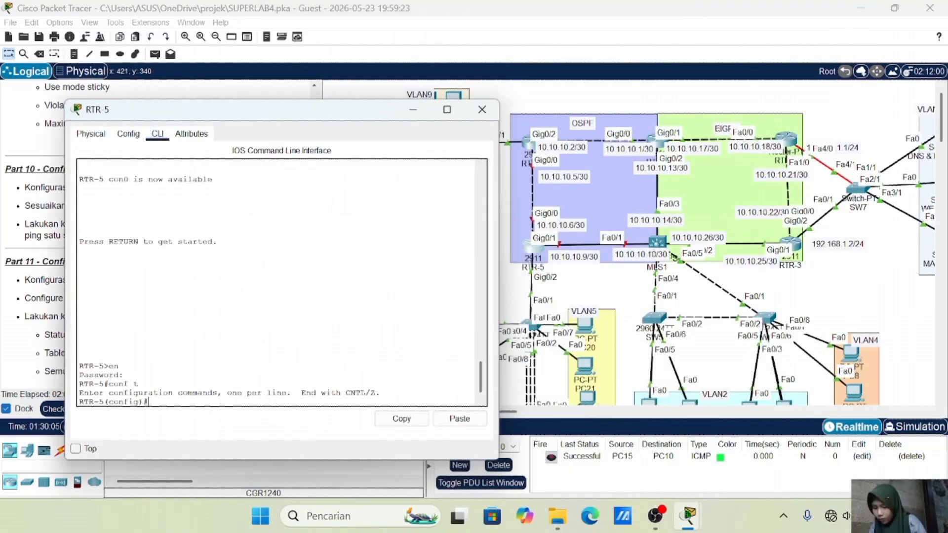
Give RTR-5's Gig0/0 the address 10.10.10.6/30 and bring it up
{"action": "type", "text": "int gig0/0"}
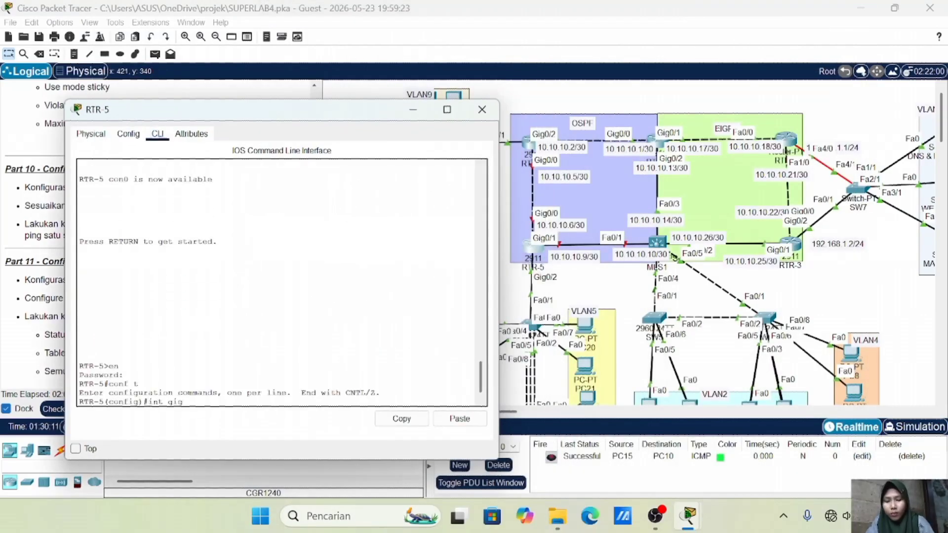
{"action": "key", "text": "Return"}
{"action": "type", "text": "ip add 10.10.10.6 255.255.255.252"}
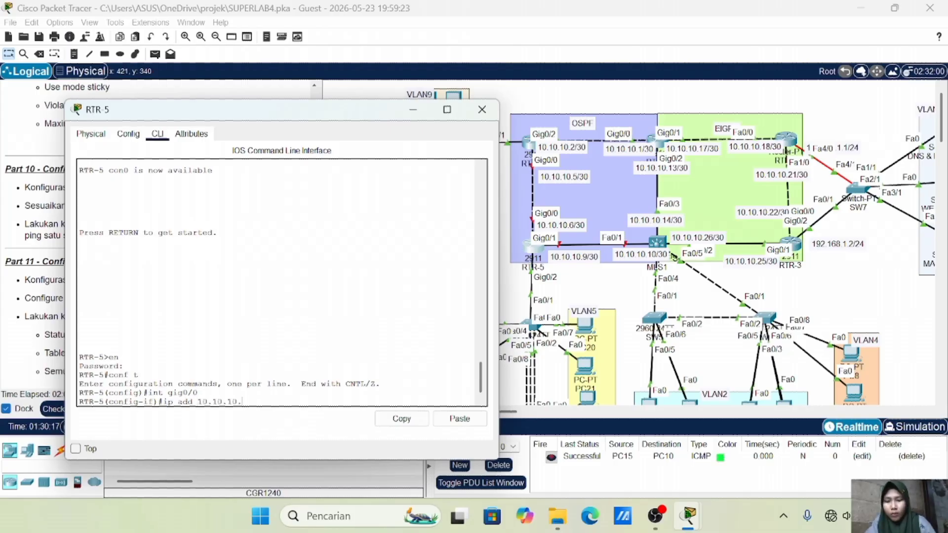
{"action": "key", "text": "Return"}
{"action": "type", "text": "no sh"}
{"action": "key", "text": "Return"}
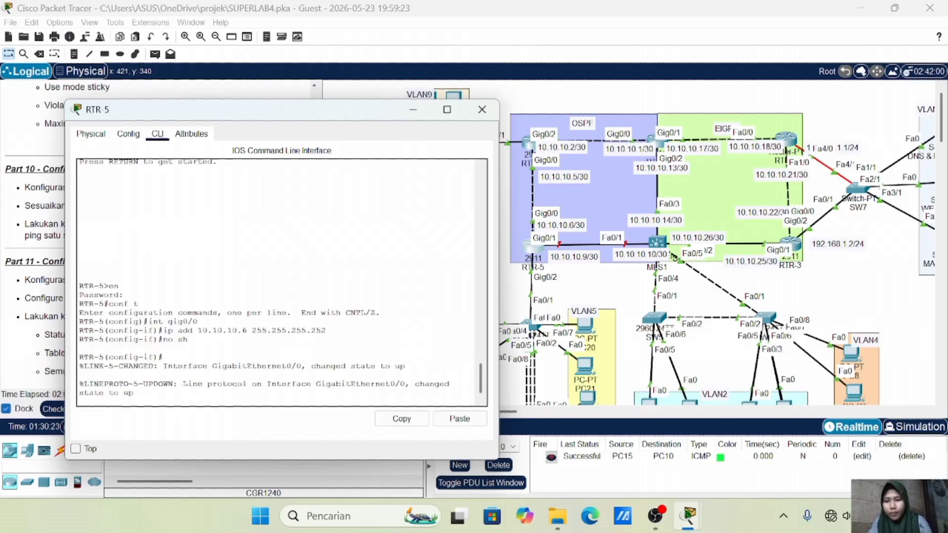
{"action": "type", "text": "int gig0/1"}
{"action": "key", "text": "Return"}
Give RTR-5's Gig0/1 the address 10.10.10.9/30, bring it up, and close RTR-5
{"action": "type", "text": "ip add 10"}
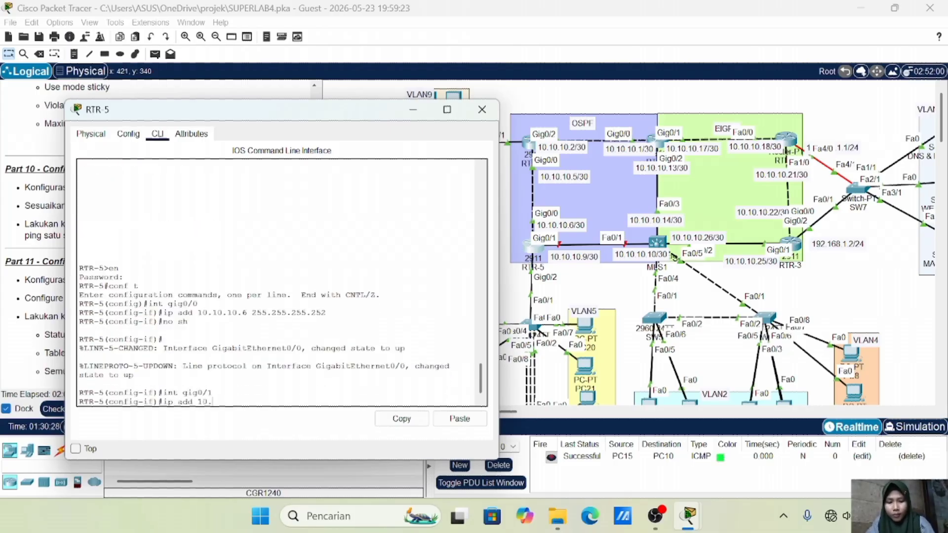
{"action": "type", "text": ".10.10.9 255.255.255.252"}
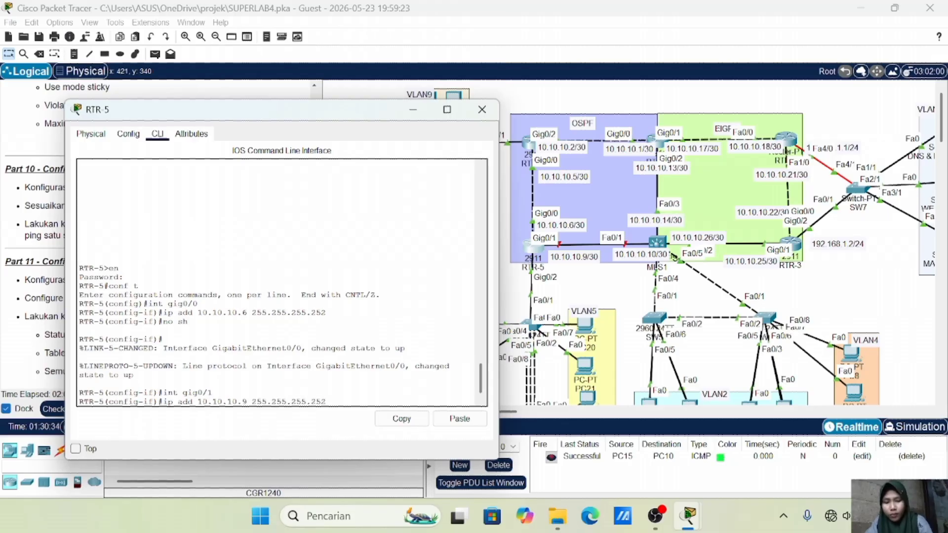
{"action": "key", "text": "Return"}
{"action": "type", "text": "no sh"}
{"action": "key", "text": "Return"}
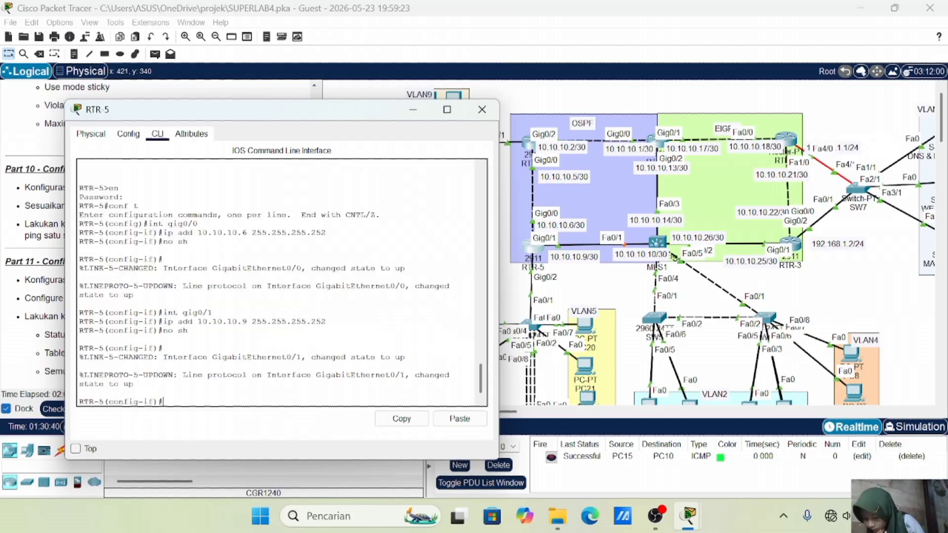
{"action": "left_click", "coordinate": [482, 110]}
Open MLS1's console and enter global configuration mode
{"action": "left_click", "coordinate": [657, 241]}
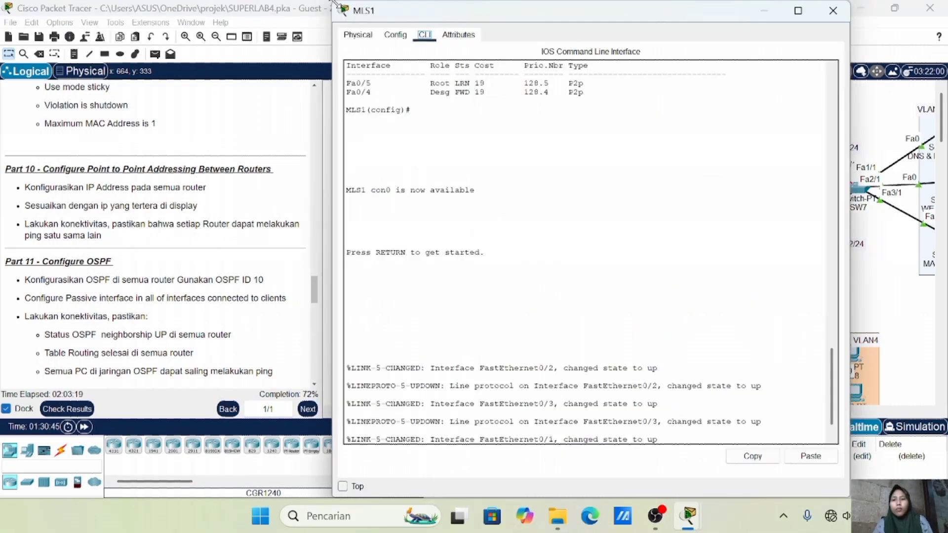
{"action": "left_click_drag", "start_coordinate": [414, 15], "coordinate": [389, 136]}
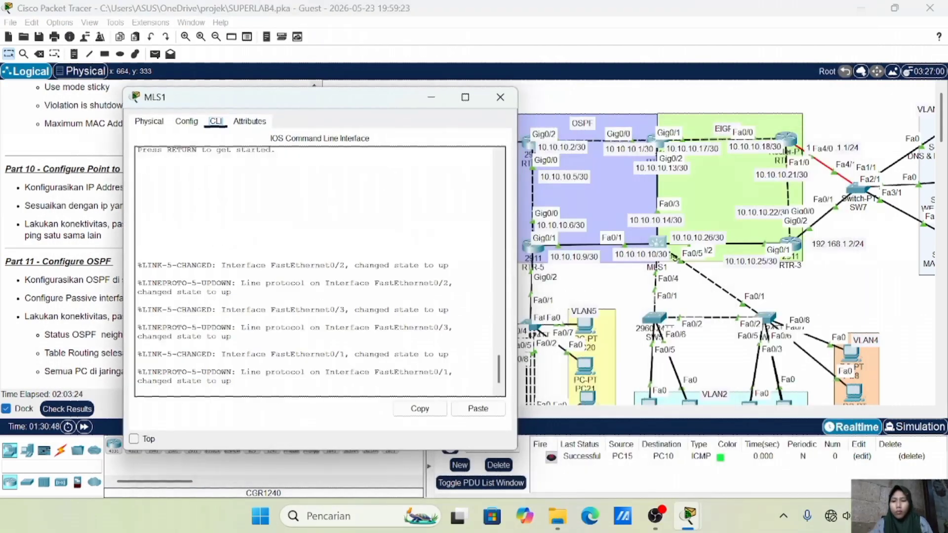
{"action": "key", "text": "Return"}
{"action": "type", "text": "en"}
{"action": "key", "text": "Return"}
{"action": "key", "text": "Return"}
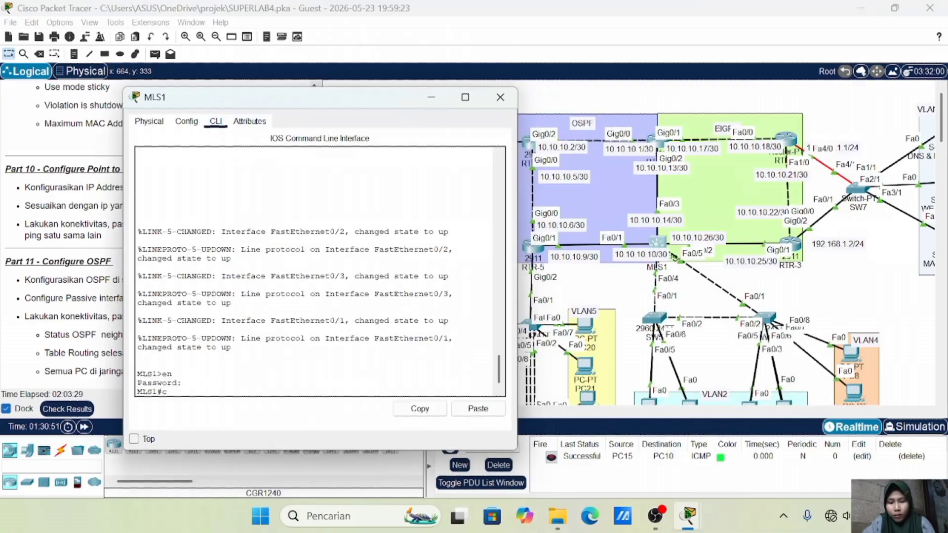
{"action": "type", "text": "conf t"}
{"action": "key", "text": "Return"}
Make Fa0/1 an enabled routed port addressed 10.10.10.10 255.255.255.252
{"action": "type", "text": "int fa0/1"}
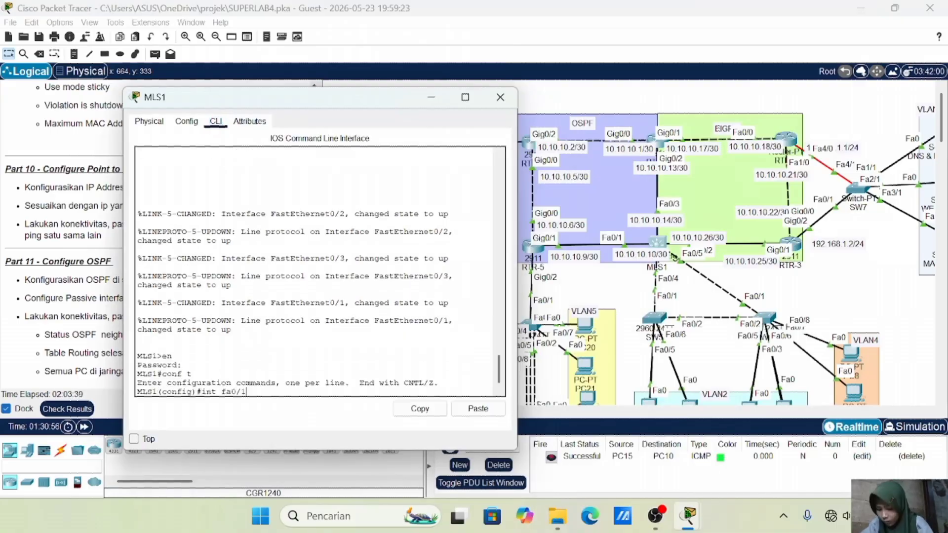
{"action": "key", "text": "Return"}
{"action": "type", "text": "ip add 10.10.10.10 255.255.255.252"}
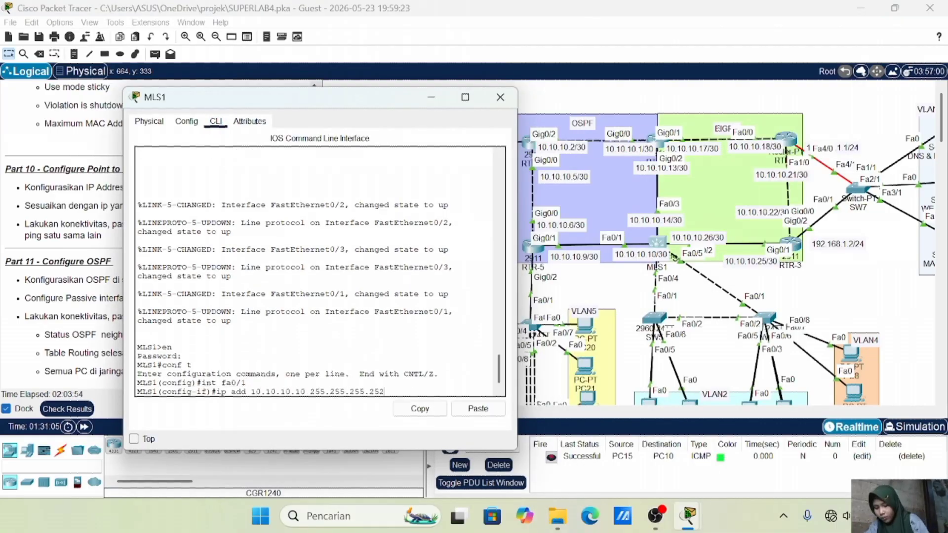
{"action": "key", "text": "Return"}
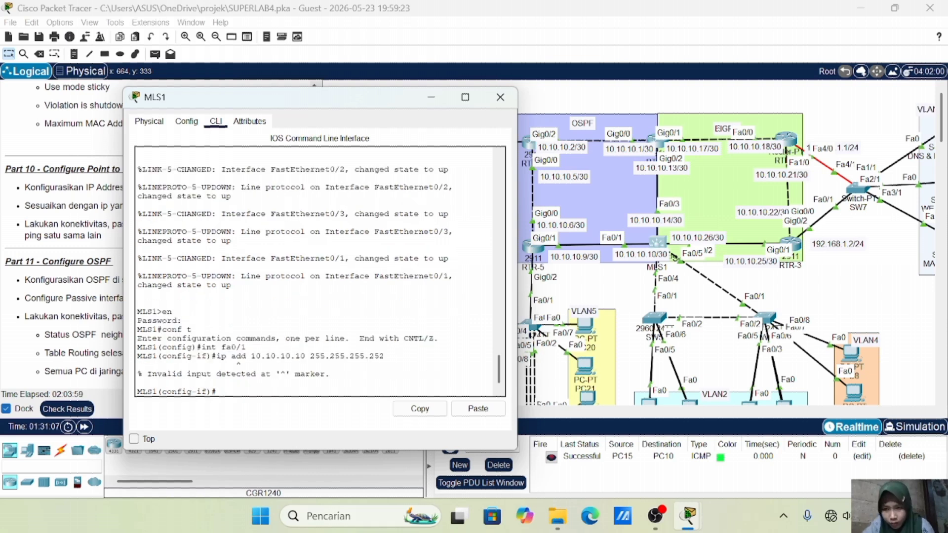
{"action": "key", "text": "Up"}
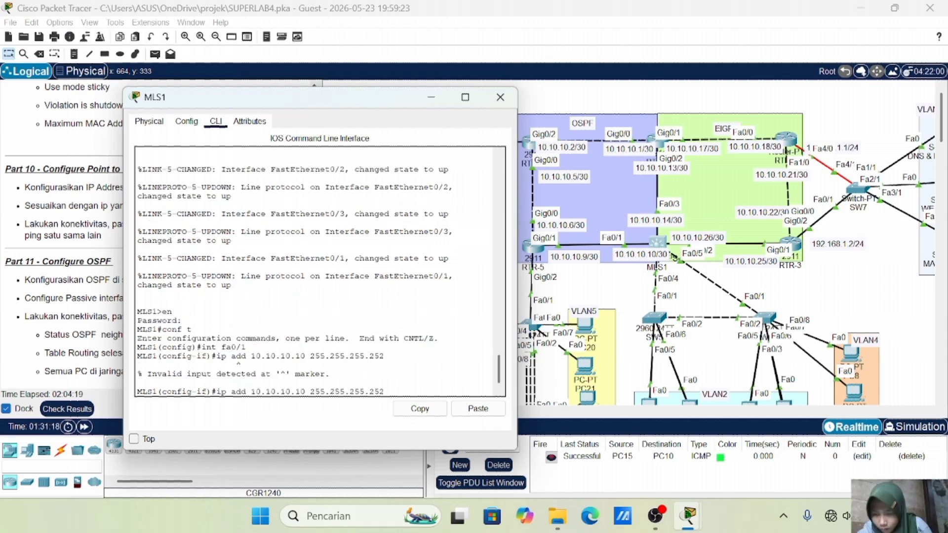
{"action": "key", "text": "Down"}
{"action": "type", "text": "no sw"}
{"action": "key", "text": "Return"}
{"action": "key", "text": "Up"}
{"action": "key", "text": "Up"}
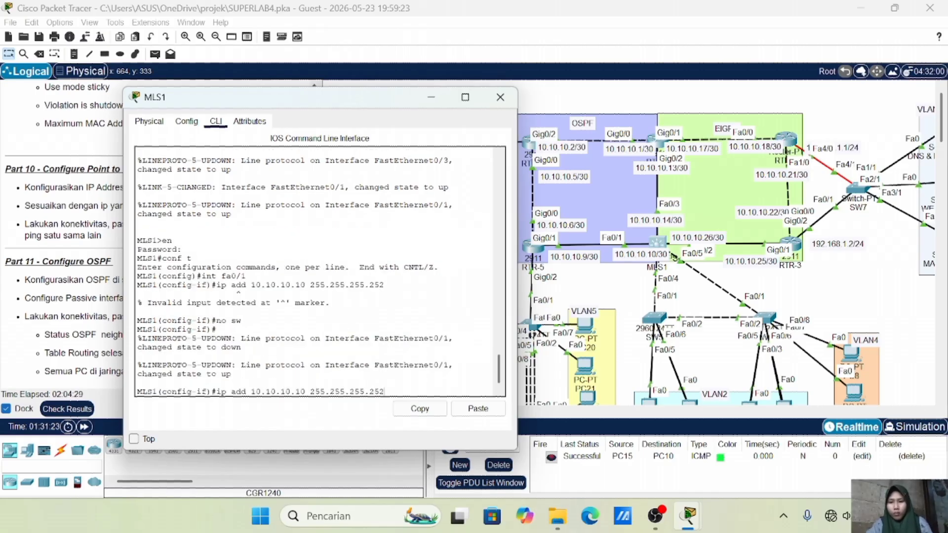
{"action": "key", "text": "Return"}
{"action": "type", "text": "no sh"}
{"action": "key", "text": "Return"}
{"action": "type", "text": "ex"}
{"action": "key", "text": "Return"}
{"action": "key", "text": "Return"}
Make Fa0/3 an enabled routed port addressed 10.10.10.14 255.255.255.252
{"action": "type", "text": "int fa0/3"}
{"action": "key", "text": "Return"}
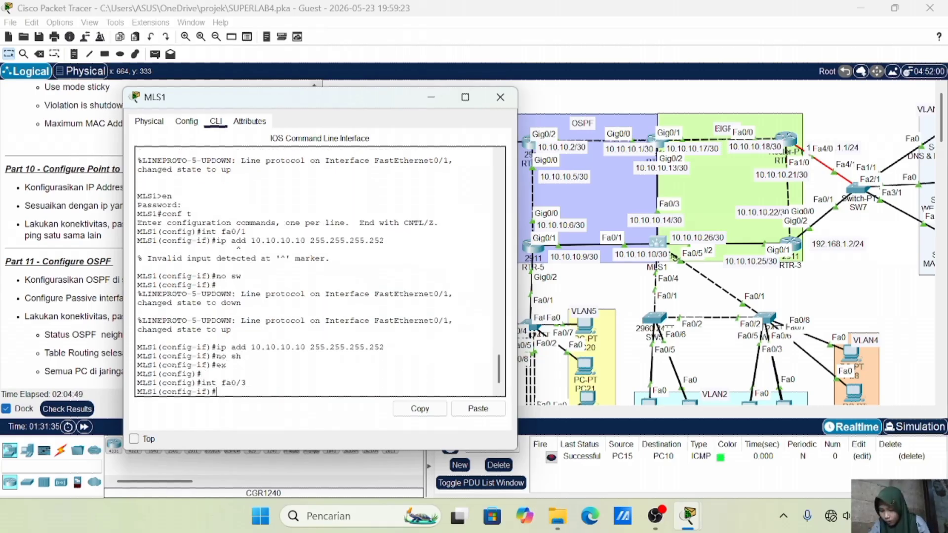
{"action": "type", "text": "no sw"}
{"action": "key", "text": "Return"}
{"action": "key", "text": "Return"}
{"action": "key", "text": "Up"}
{"action": "key", "text": "Up"}
{"action": "key", "text": "Up"}
{"action": "key", "text": "Up"}
{"action": "key", "text": "Up"}
{"action": "key", "text": "Left"}
{"action": "key", "text": "Left"}
{"action": "key", "text": "Left"}
{"action": "key", "text": "Left"}
{"action": "key", "text": "Left"}
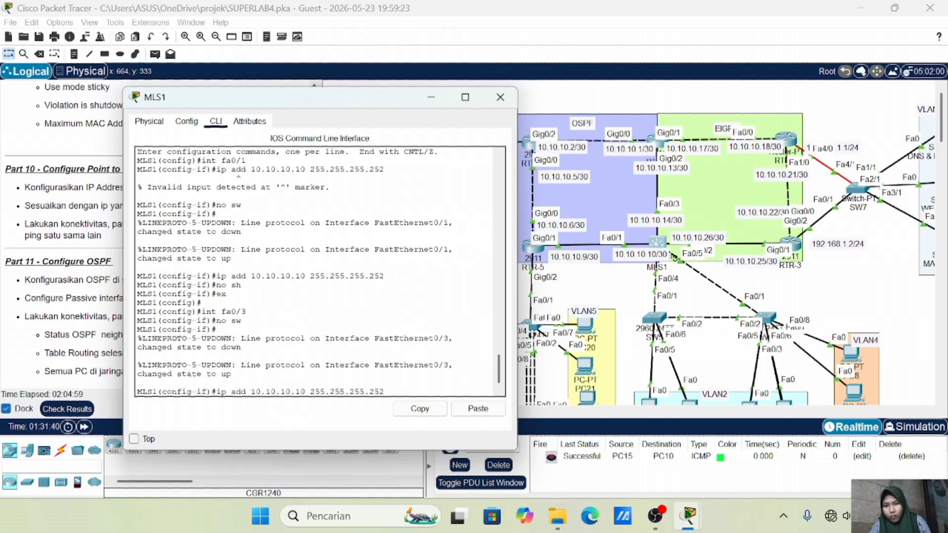
{"action": "key", "text": "BackSpace"}
{"action": "type", "text": "4"}
{"action": "key", "text": "Return"}
{"action": "type", "text": "no sh"}
{"action": "key", "text": "Return"}
{"action": "type", "text": "ex"}
{"action": "key", "text": "Return"}
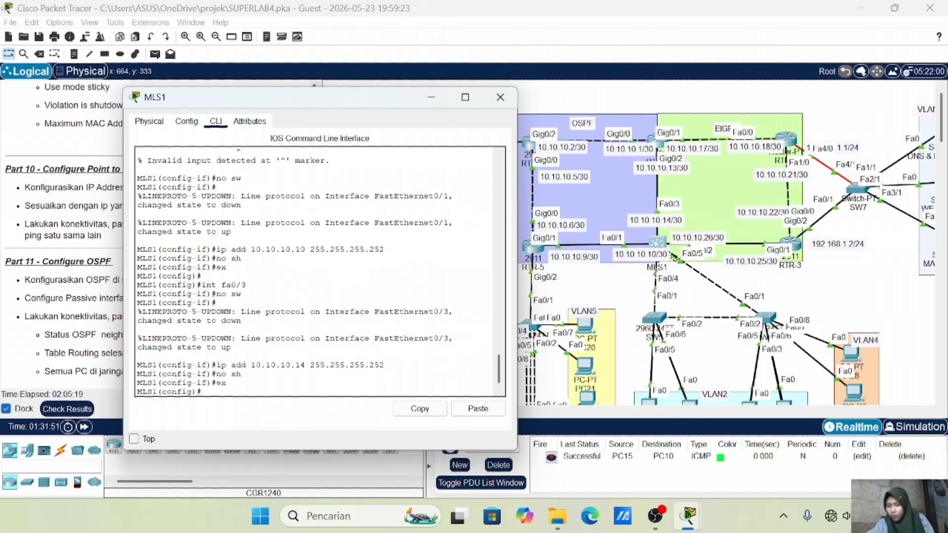
Make Fa0/2 an enabled routed port at 10.10.10.26 /30 and close MLS1's window
{"action": "type", "text": "int fa0/2"}
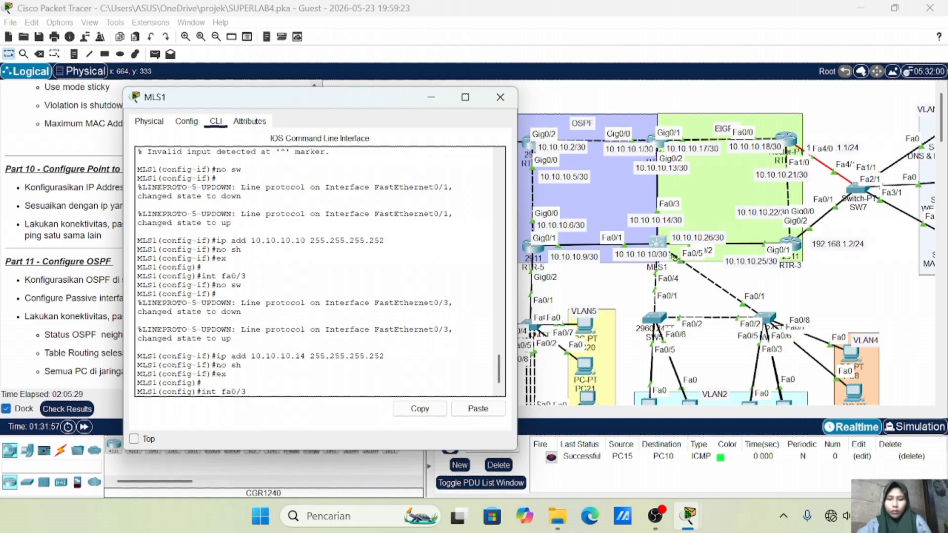
{"action": "key", "text": "Return"}
{"action": "type", "text": "no sw"}
{"action": "key", "text": "Return"}
{"action": "key", "text": "Return"}
{"action": "key", "text": "Up"}
{"action": "key", "text": "Up"}
{"action": "key", "text": "Up"}
{"action": "key", "text": "Up"}
{"action": "key", "text": "Up"}
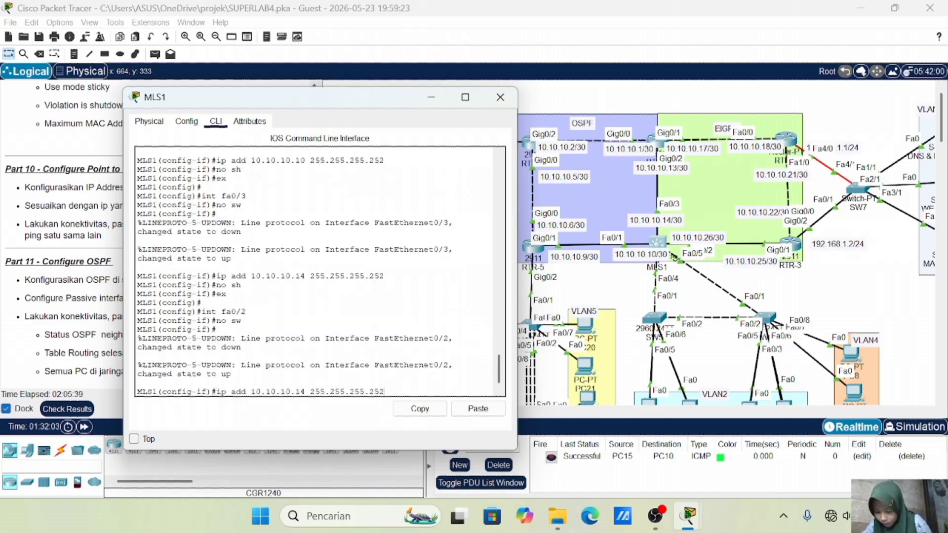
{"action": "key", "text": "Left"}
{"action": "key", "text": "Left"}
{"action": "key", "text": "Left"}
{"action": "key", "text": "Left"}
{"action": "key", "text": "Left"}
{"action": "key", "text": "Left"}
{"action": "key", "text": "Left"}
{"action": "key", "text": "Left"}
{"action": "key", "text": "Left"}
{"action": "key", "text": "Left"}
{"action": "key", "text": "Left"}
{"action": "key", "text": "Left"}
{"action": "key", "text": "Left"}
{"action": "key", "text": "Left"}
{"action": "key", "text": "Left"}
{"action": "key", "text": "Left"}
{"action": "key", "text": "BackSpace"}
{"action": "key", "text": "BackSpace"}
{"action": "type", "text": "26"}
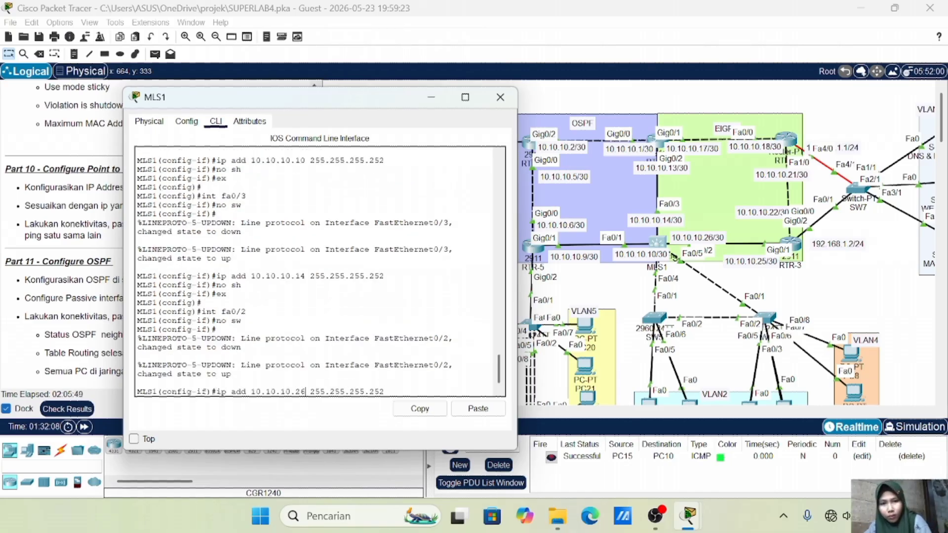
{"action": "key", "text": "Return"}
{"action": "type", "text": "nop sh"}
{"action": "key", "text": "Return"}
{"action": "type", "text": "no sh"}
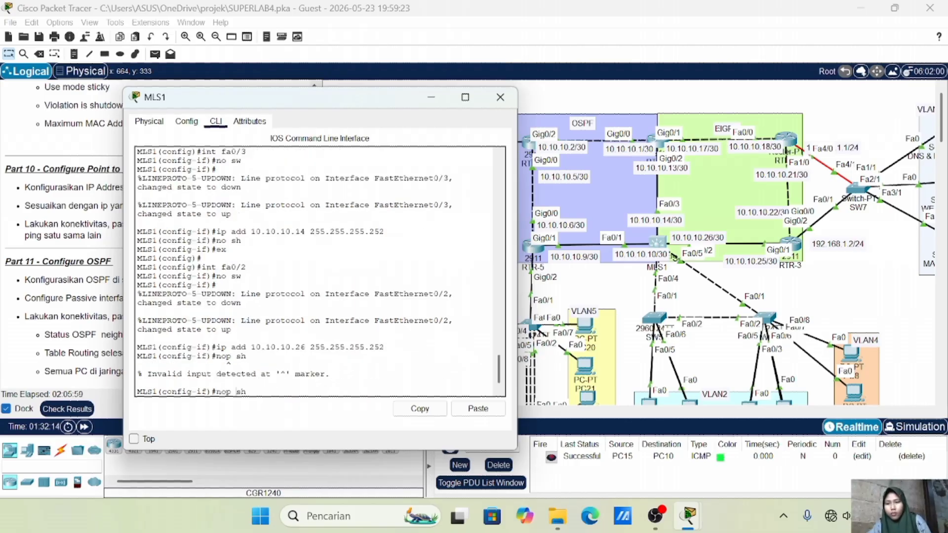
{"action": "key", "text": "Return"}
{"action": "left_click", "coordinate": [500, 97]}
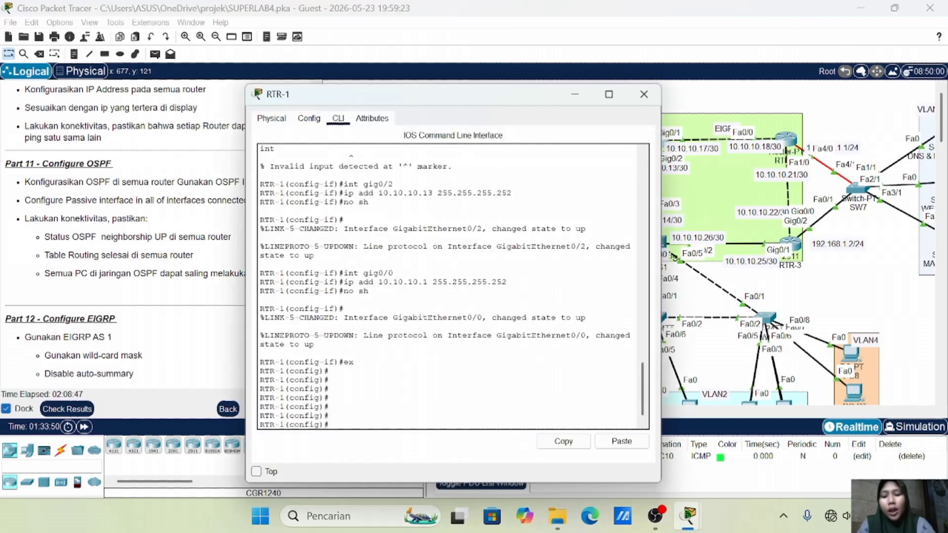
On RTR-1, run router ospf 10 with network 10.10.10.0 0.0.0.3 area 0
{"action": "type", "text": "router ospf 10n"}
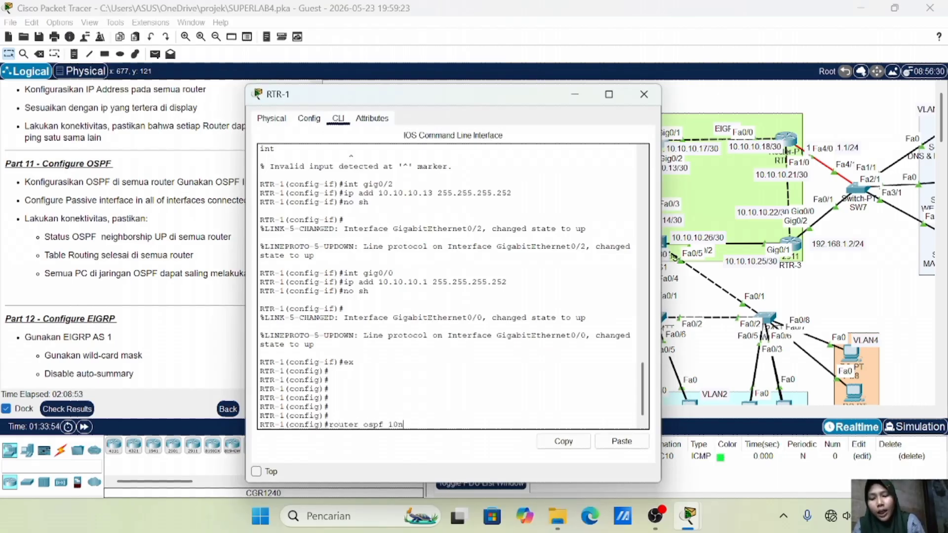
{"action": "key", "text": "BackSpace"}
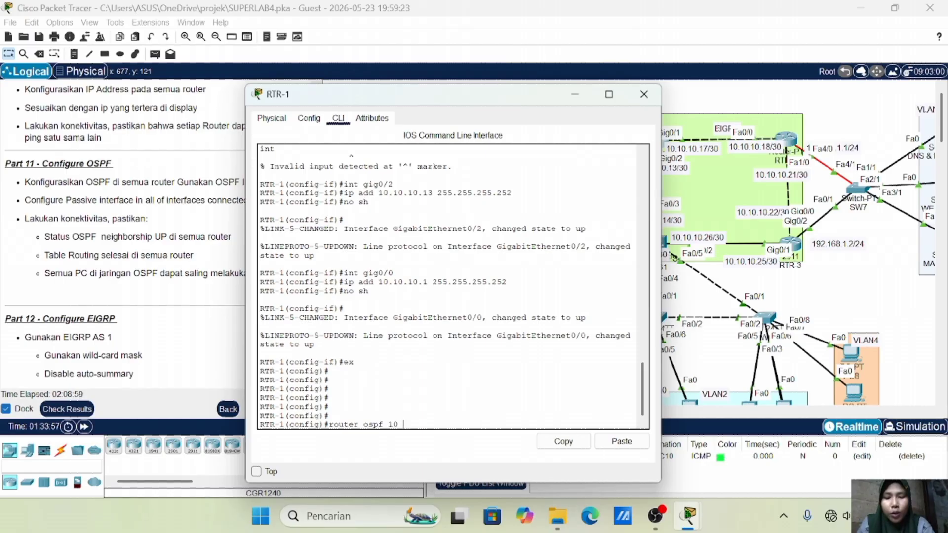
{"action": "key", "text": "Return"}
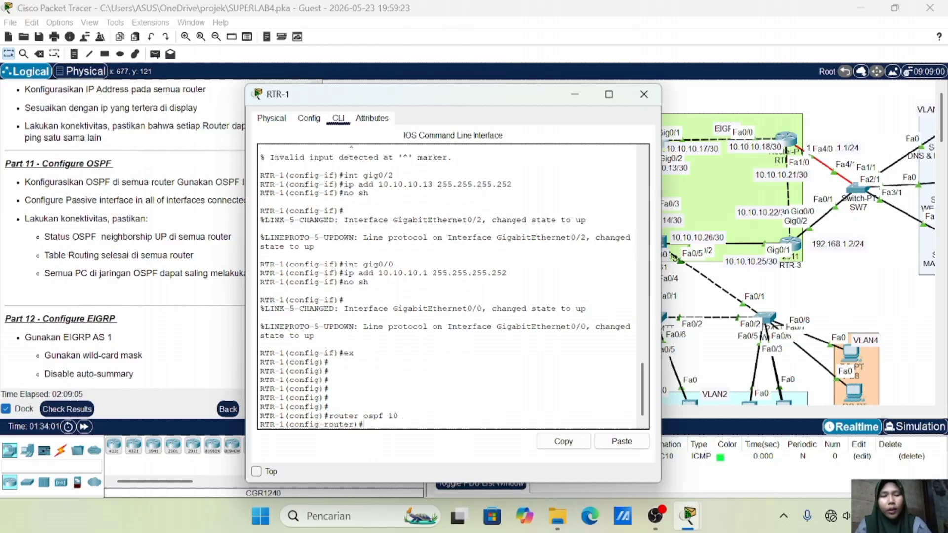
{"action": "left_click", "coordinate": [903, 279]}
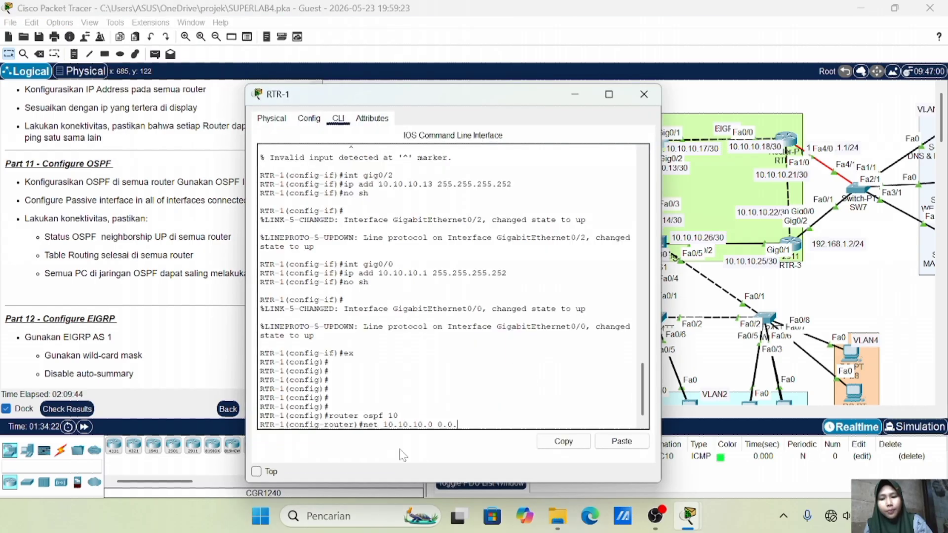
{"action": "type", "text": "0.10.10.0 0.0.0.3 area 0"}
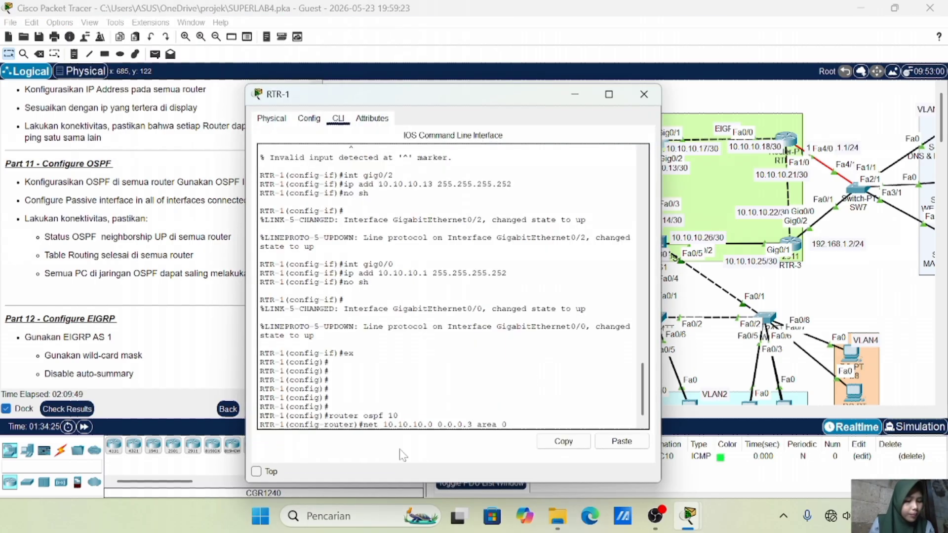
{"action": "key", "text": "Return"}
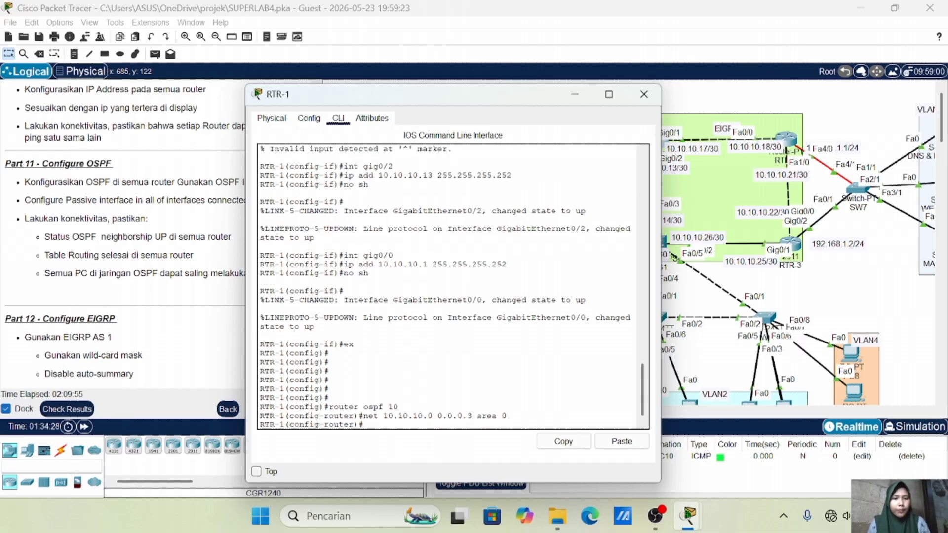
{"action": "left_click", "coordinate": [842, 296]}
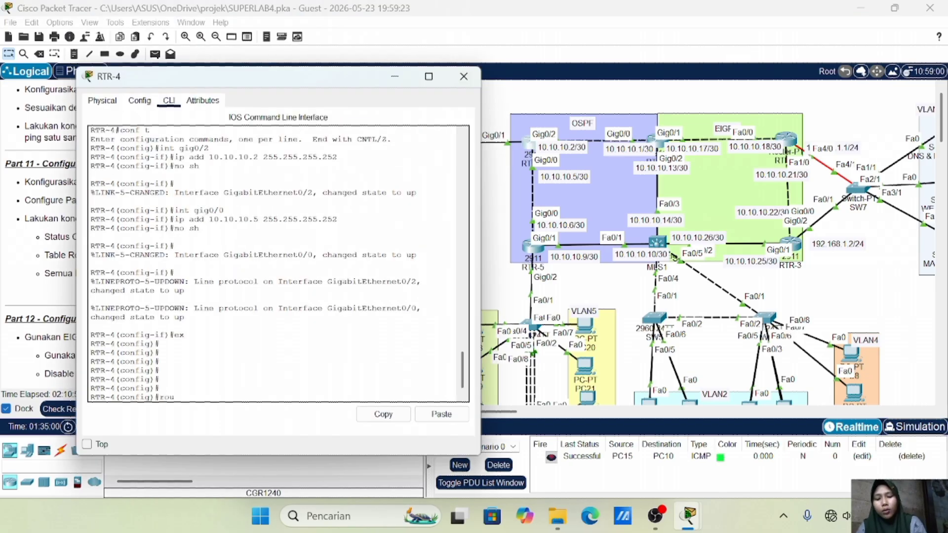
Start OSPF 10 on RTR-4 advertising 10.10.10.0/30 and 10.10.10.4/30 in area 0
{"action": "type", "text": "ter os"}
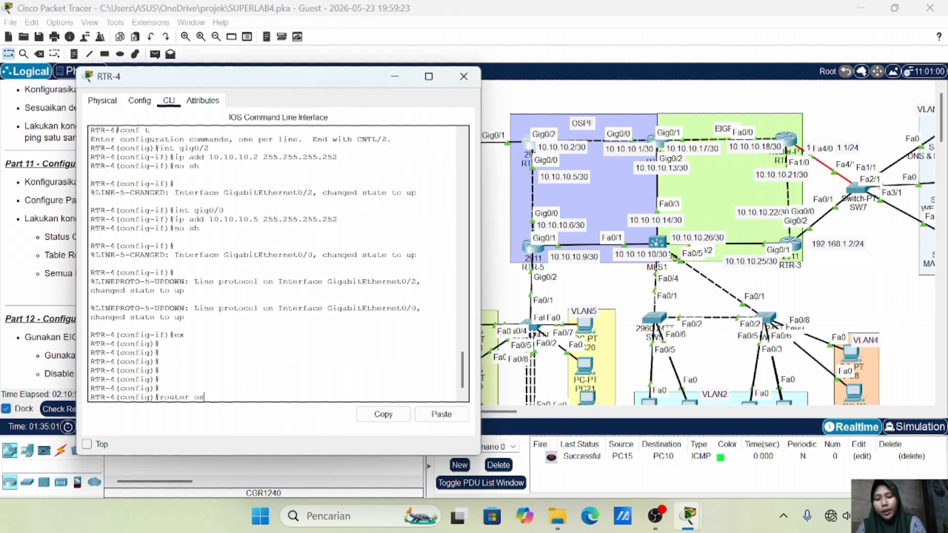
{"action": "type", "text": "pf 10"}
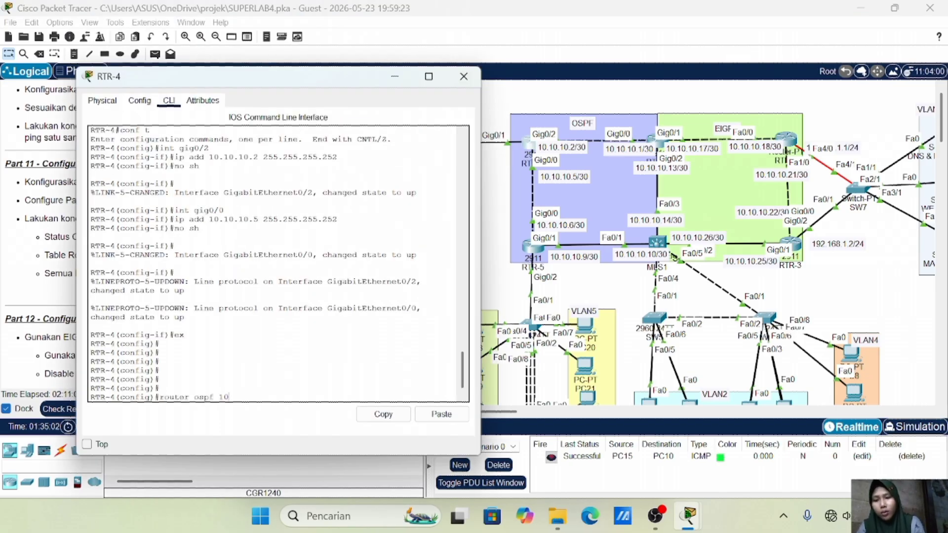
{"action": "key", "text": "Return"}
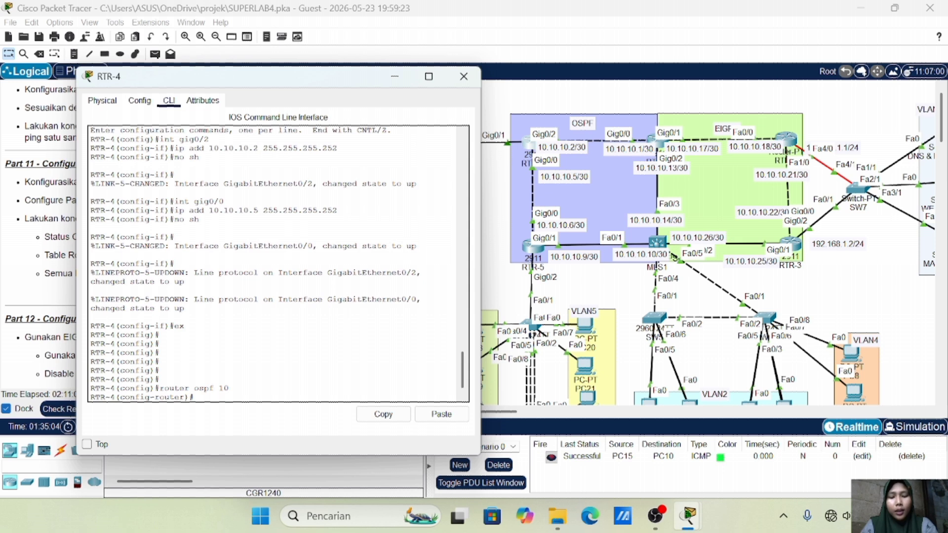
{"action": "type", "text": "net"}
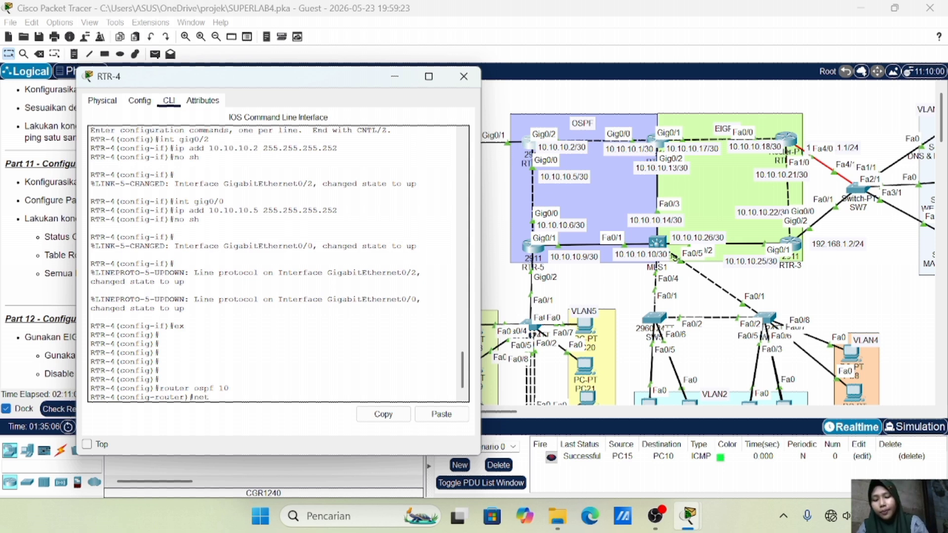
{"action": "type", "text": " 10.1"}
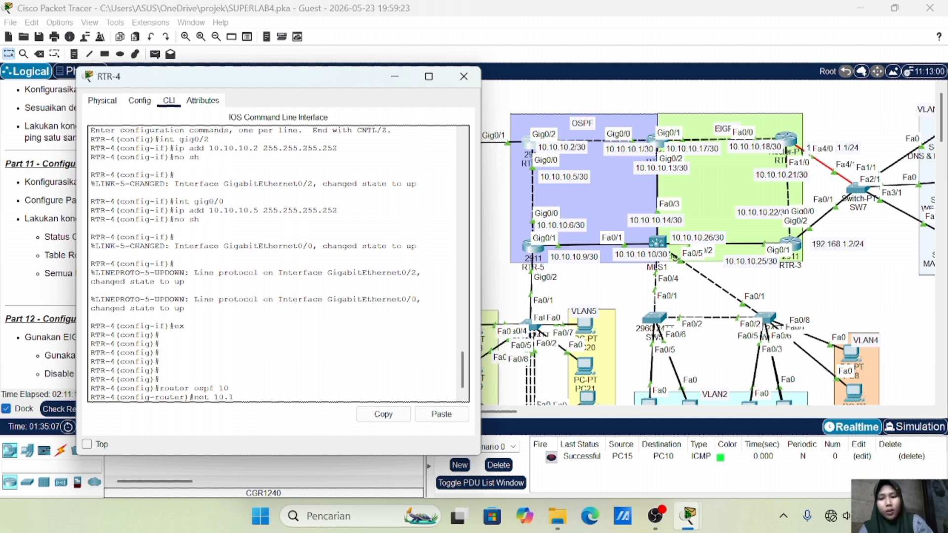
{"action": "type", "text": "0.10.0 0.0"}
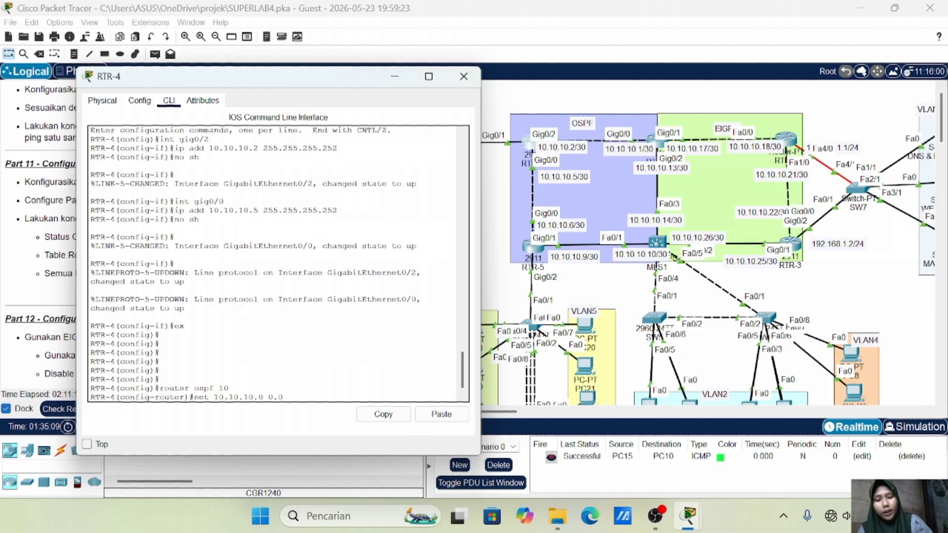
{"action": "type", "text": ".0.3 area 0"}
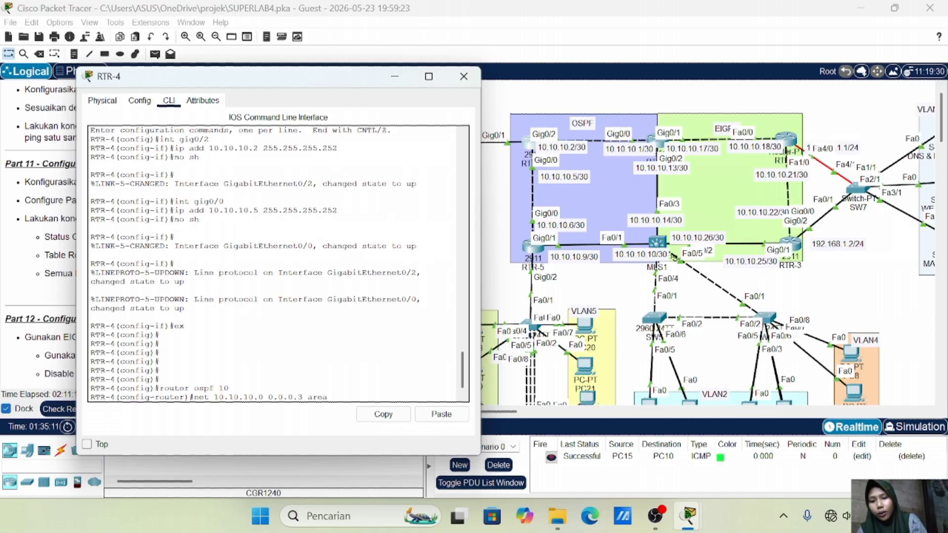
{"action": "key", "text": "Return"}
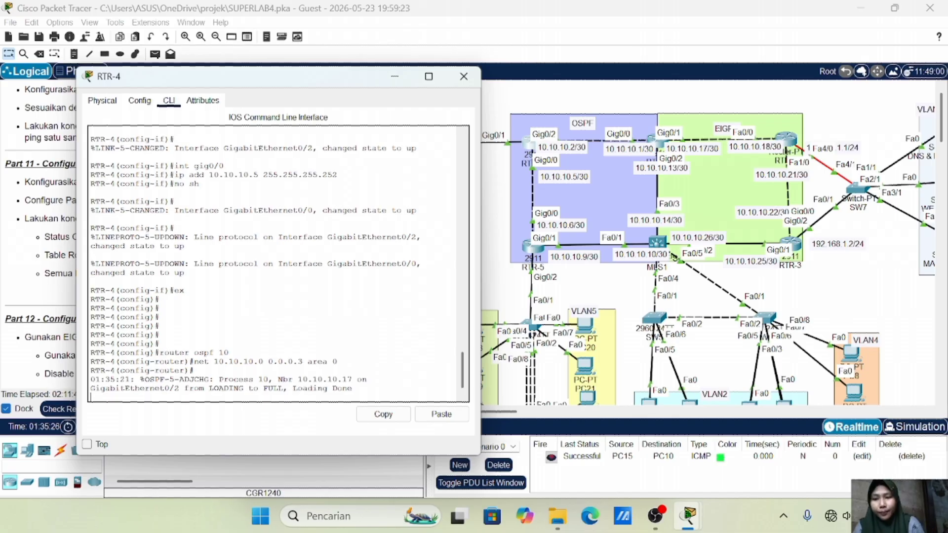
{"action": "key", "text": "Return"}
{"action": "key", "text": "Up"}
{"action": "key", "text": "Left"}
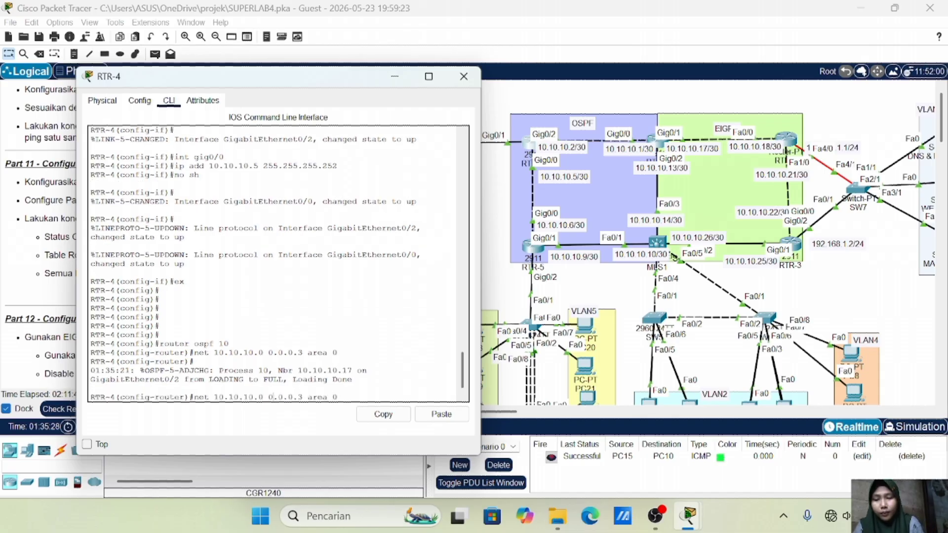
{"action": "key", "text": "BackSpace"}
{"action": "type", "text": "4"}
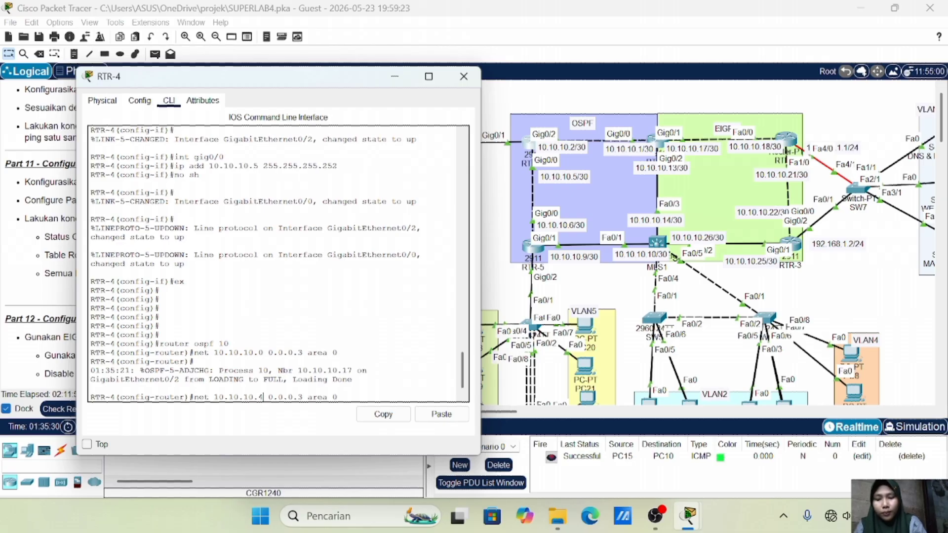
{"action": "key", "text": "Return"}
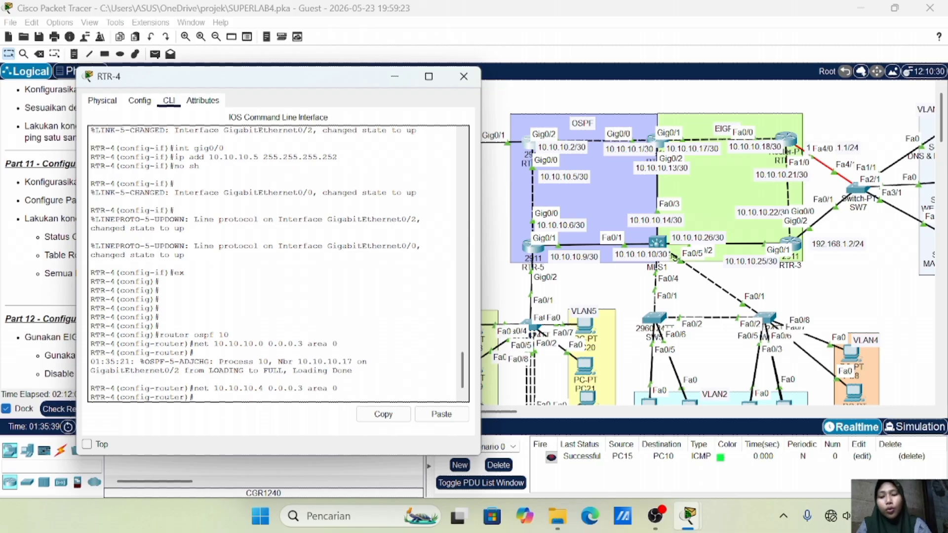
{"action": "left_click", "coordinate": [463, 76]}
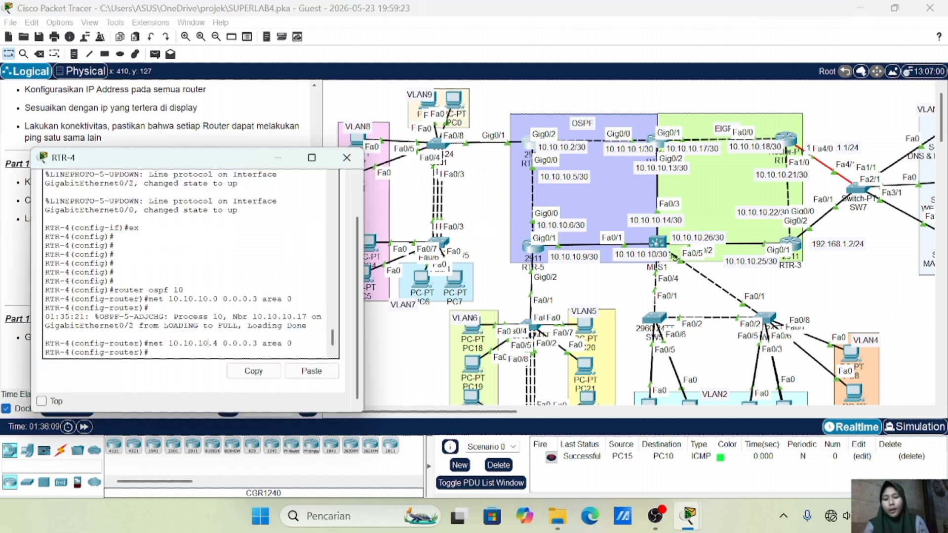
Add network statements 192.168.7.0, 192.168.8.0 and 192.168.9.0 0.0.0.255 area 0
{"action": "type", "text": "net"}
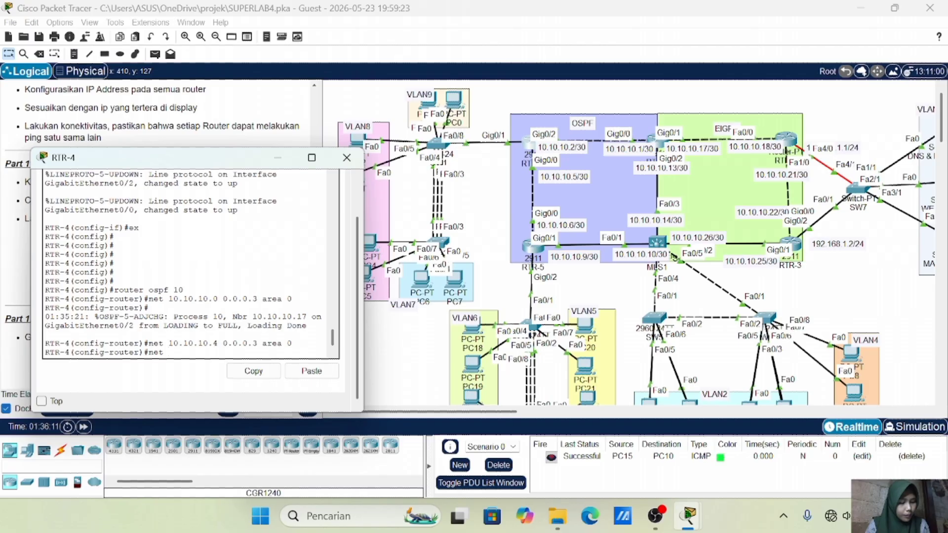
{"action": "type", "text": " 19"}
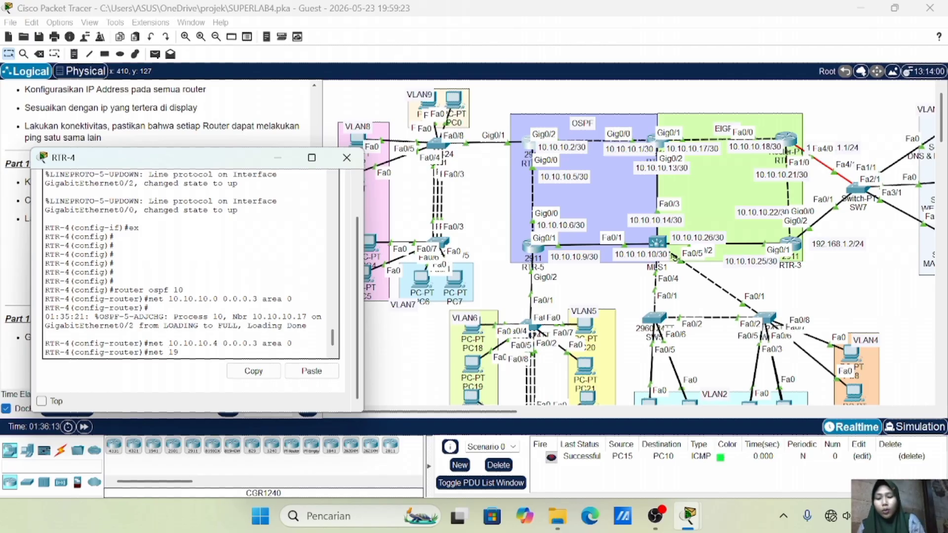
{"action": "type", "text": "2.168.7.0"}
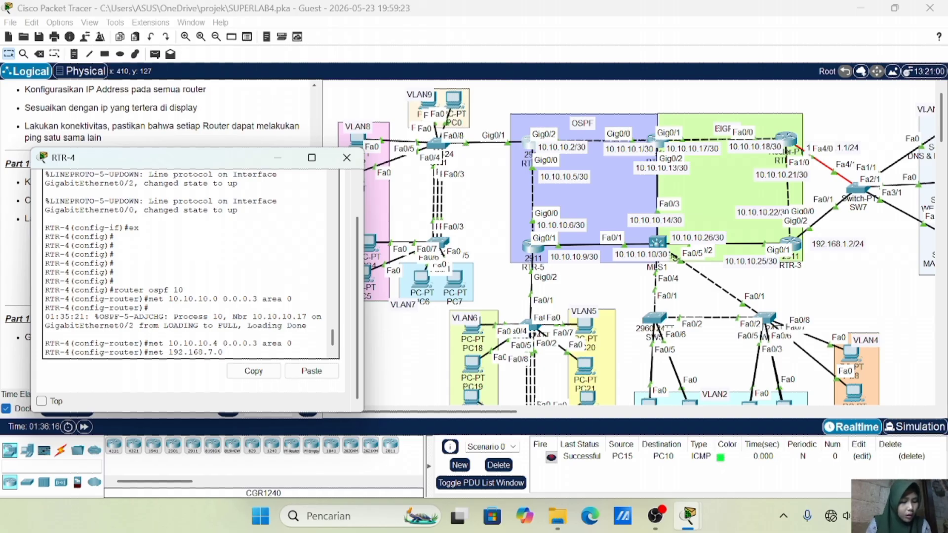
{"action": "type", "text": " 0.0."}
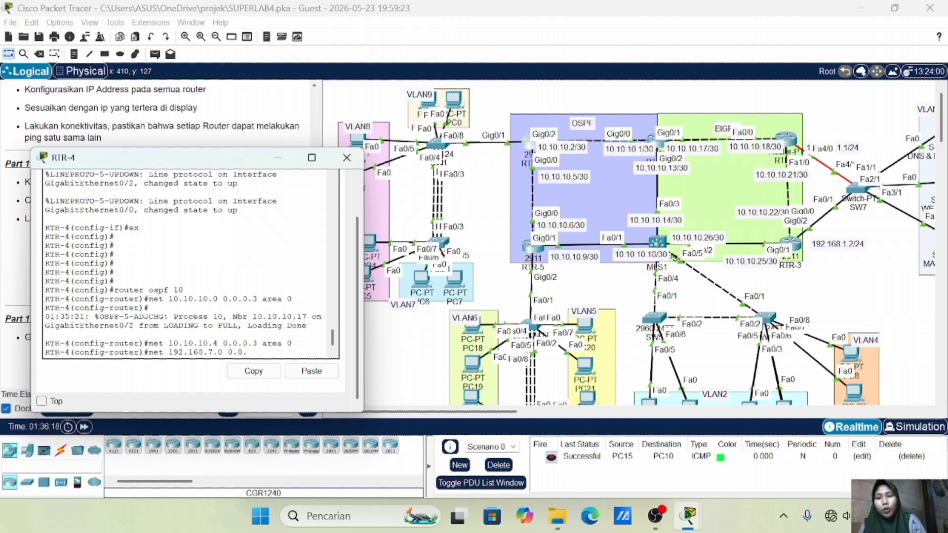
{"action": "type", "text": "0.255"}
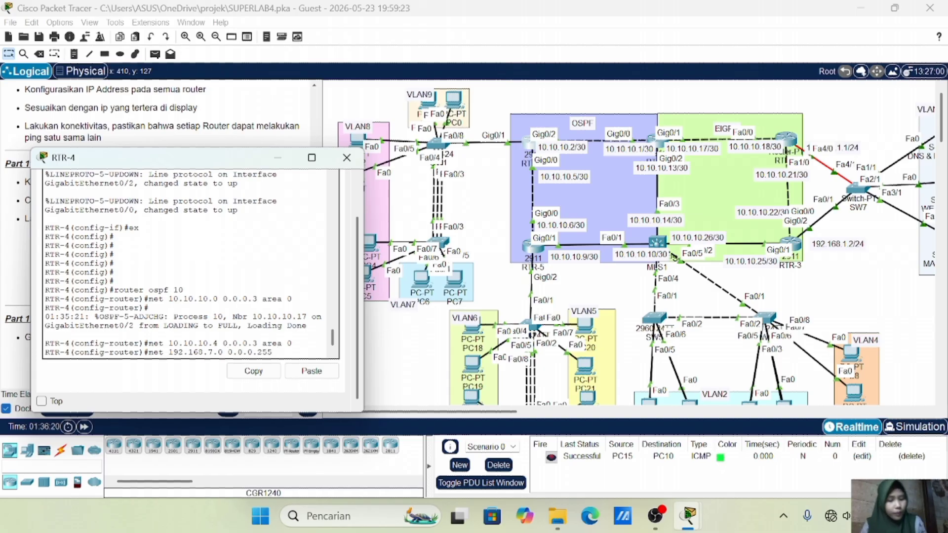
{"action": "type", "text": " area 0"}
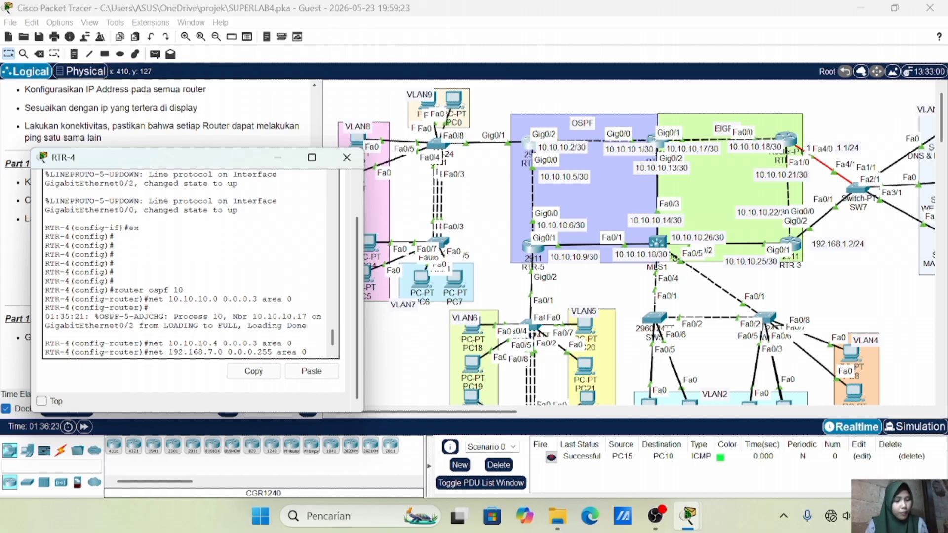
{"action": "key", "text": "Return"}
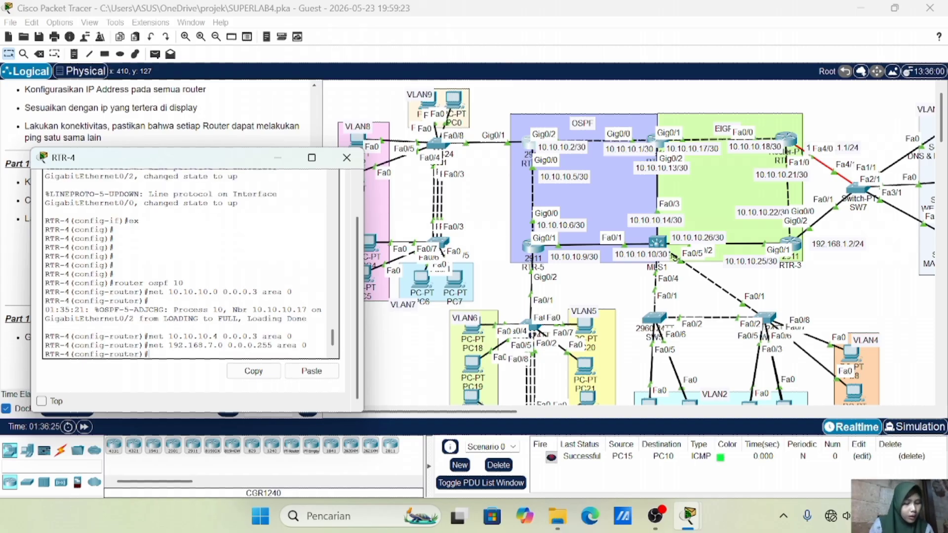
{"action": "key", "text": "Up"}
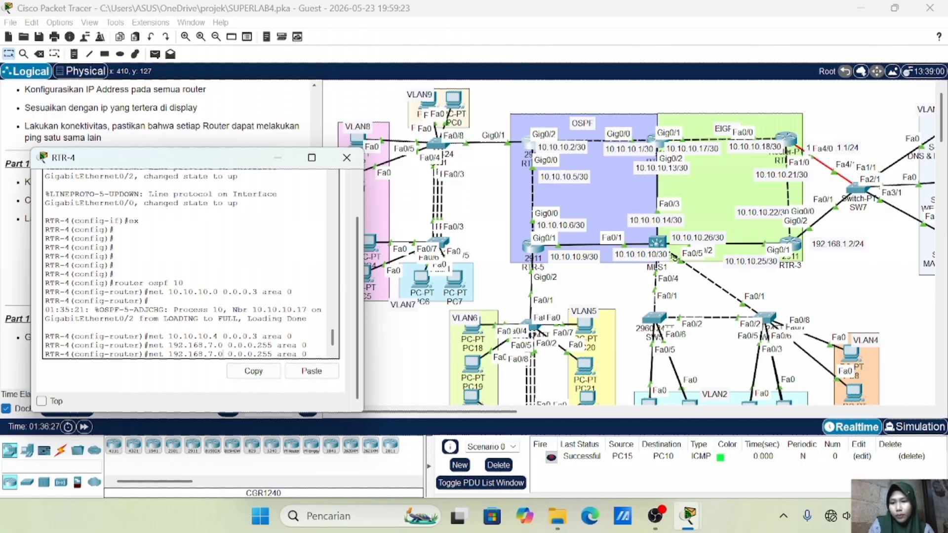
{"action": "key", "text": "Left"}
{"action": "key", "text": "Left"}
{"action": "key", "text": "Left"}
{"action": "key", "text": "Left"}
{"action": "key", "text": "Left"}
{"action": "key", "text": "Left"}
{"action": "key", "text": "Left"}
{"action": "key", "text": "Left"}
{"action": "key", "text": "Left"}
{"action": "key", "text": "Left"}
{"action": "key", "text": "Left"}
{"action": "key", "text": "Left"}
{"action": "key", "text": "Left"}
{"action": "key", "text": "Left"}
{"action": "key", "text": "Left"}
{"action": "key", "text": "Left"}
{"action": "key", "text": "Left"}
{"action": "key", "text": "Left"}
{"action": "key", "text": "Left"}
{"action": "key", "text": "BackSpace"}
{"action": "type", "text": "8"}
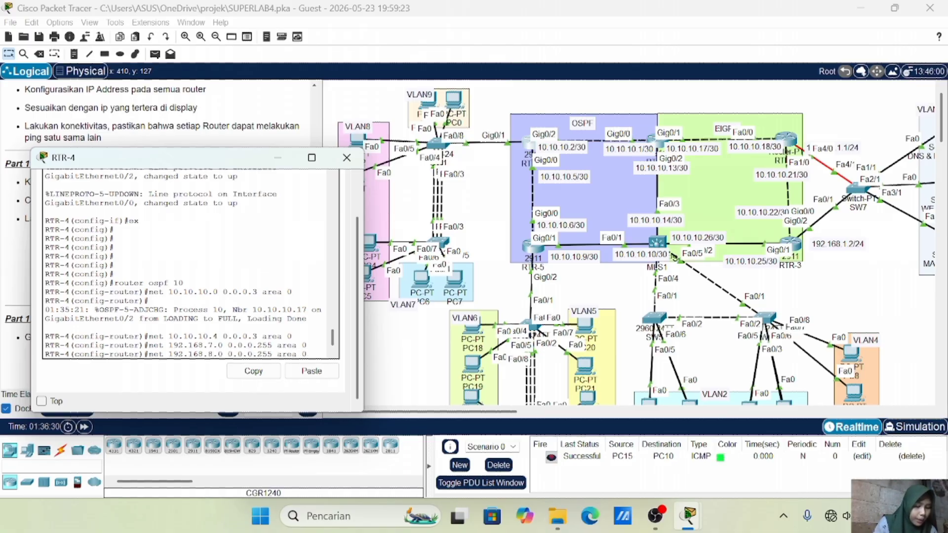
{"action": "key", "text": "Return"}
{"action": "key", "text": "Up"}
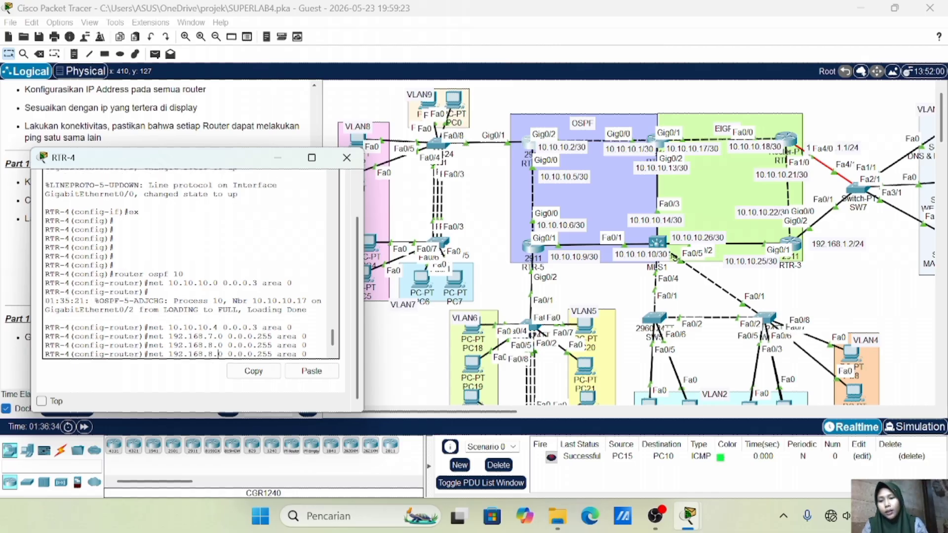
{"action": "key", "text": "BackSpace"}
{"action": "type", "text": "9"}
{"action": "key", "text": "Return"}
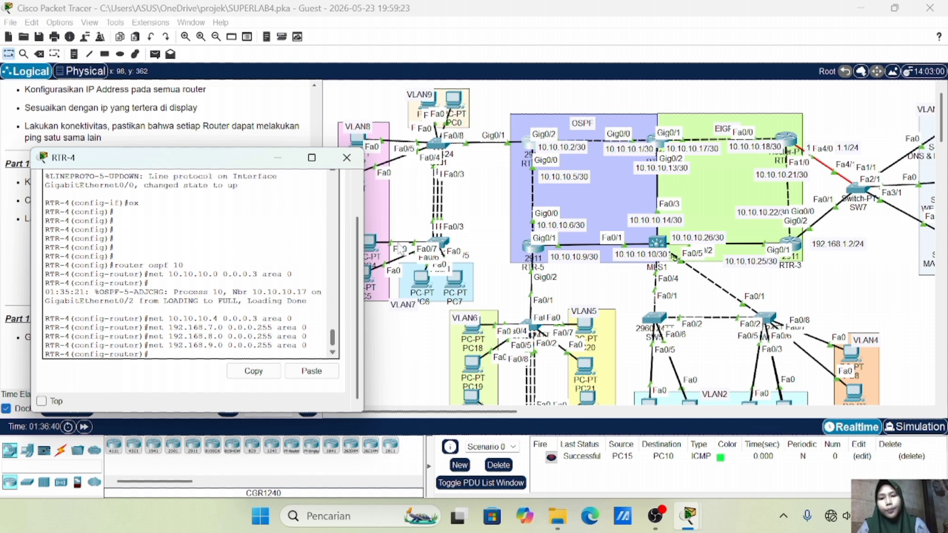
Check the task instructions, then set passive-interface on gig0/1.7, gig0/1.8 and gig0/1.9
{"action": "left_click", "coordinate": [457, 228]}
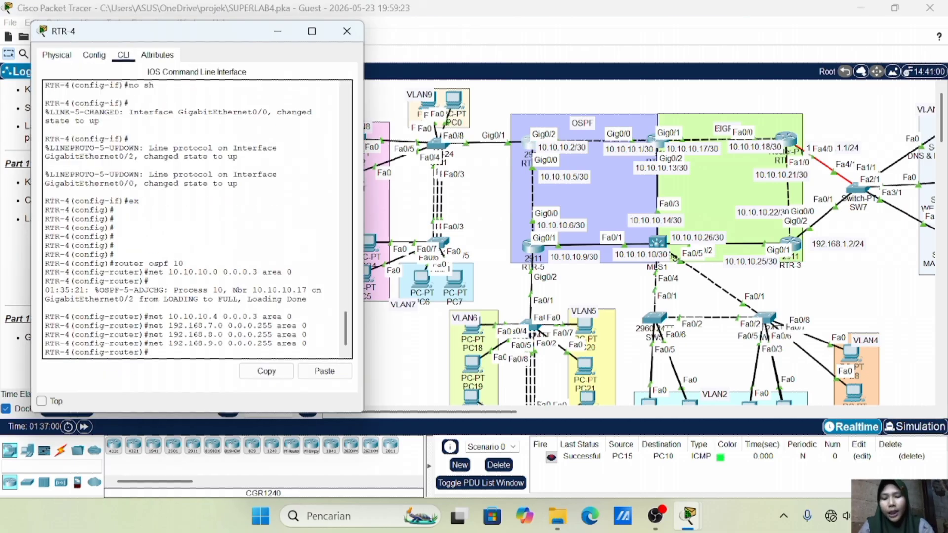
{"action": "type", "text": "p"}
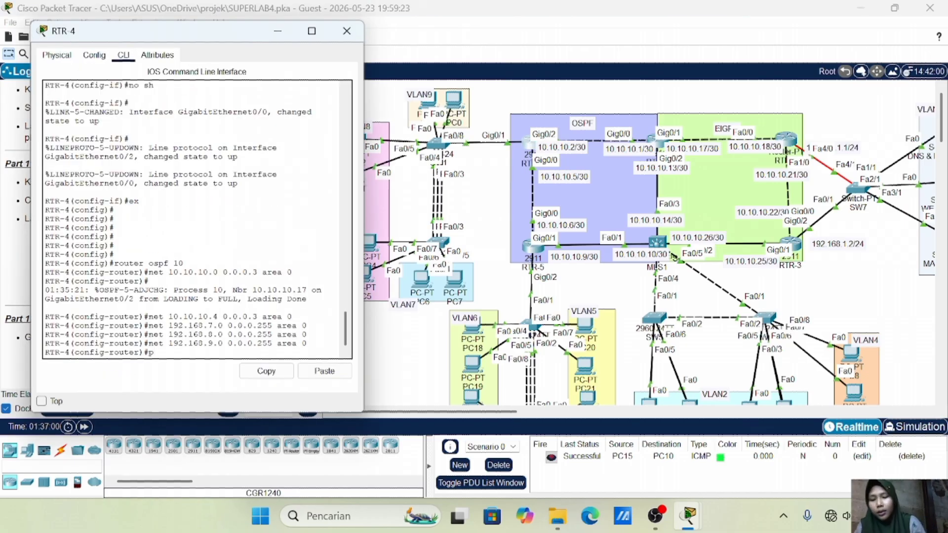
{"action": "type", "text": "assive"}
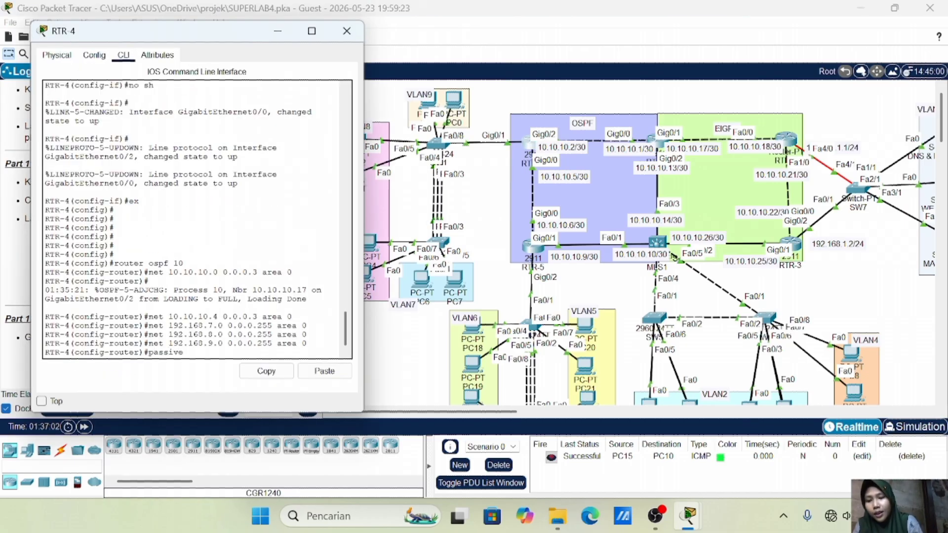
{"action": "type", "text": "-int"}
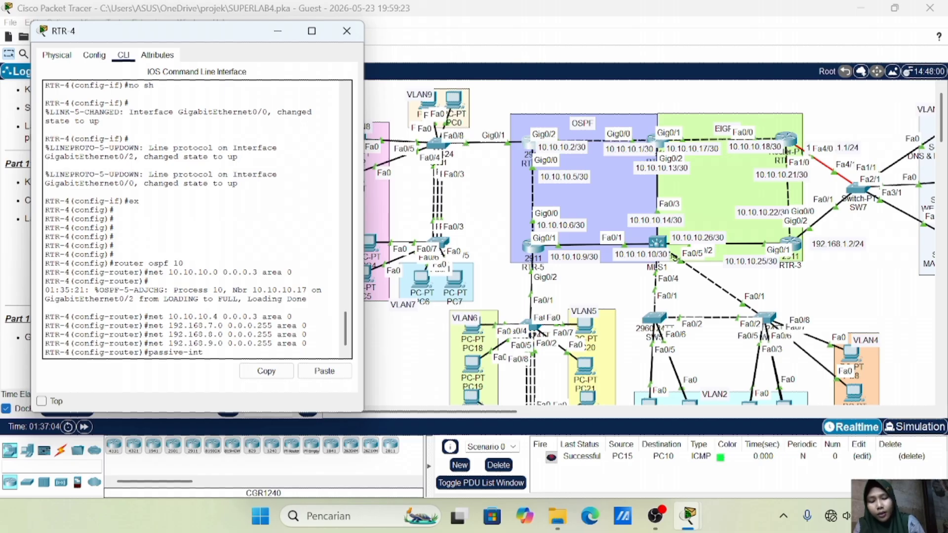
{"action": "type", "text": "erface"}
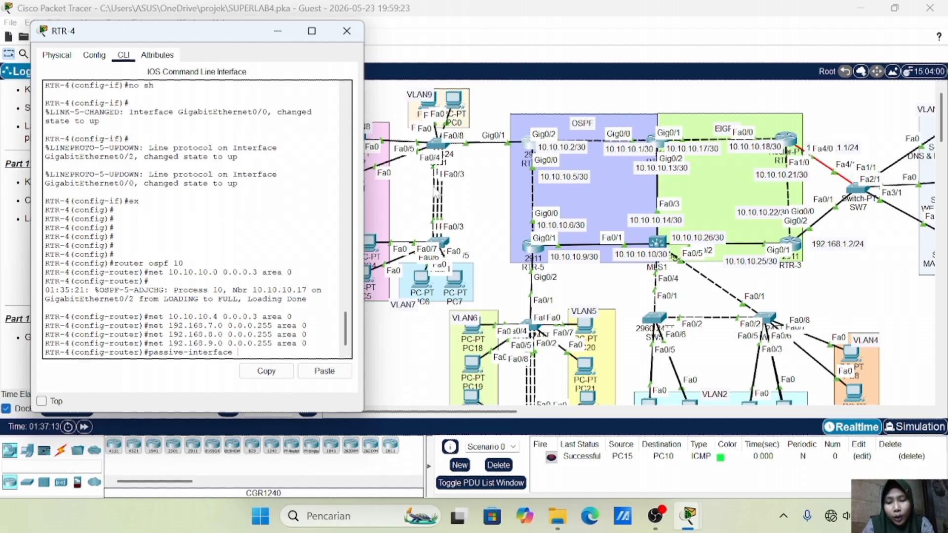
{"action": "type", "text": "gig0/1"}
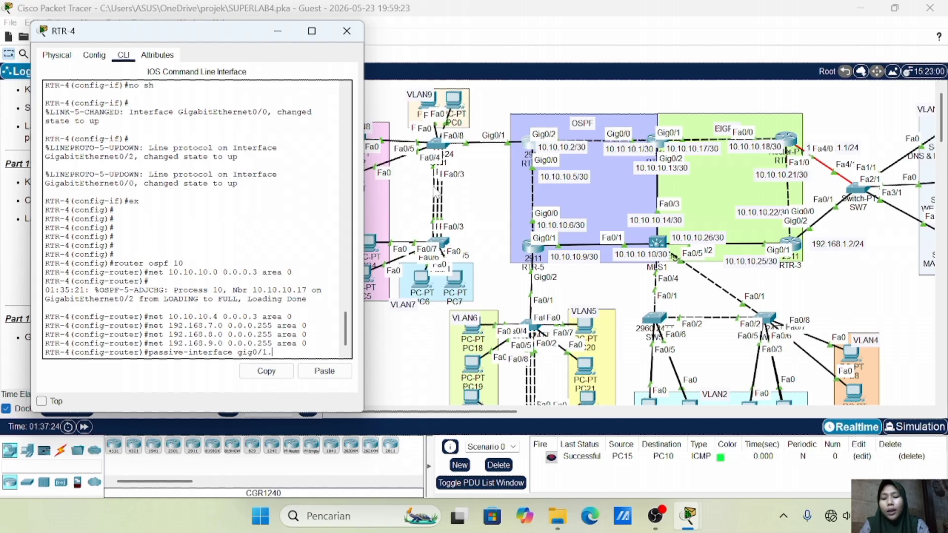
{"action": "type", "text": ".7"}
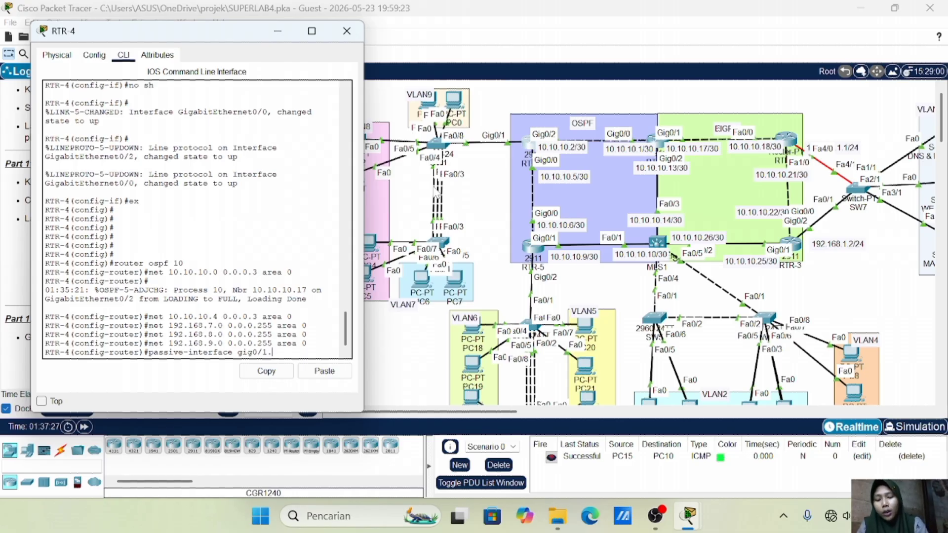
{"action": "key", "text": "Return"}
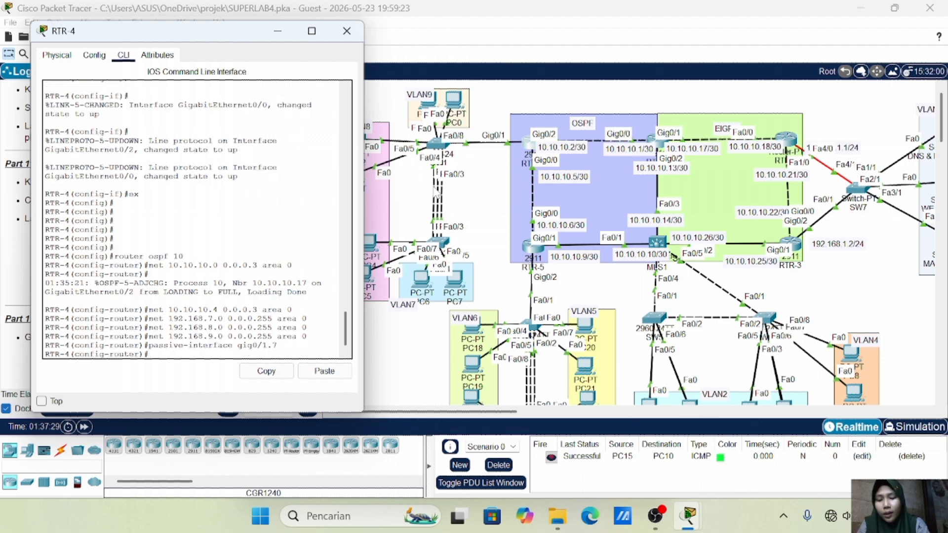
{"action": "key", "text": "Up"}
{"action": "key", "text": "BackSpace"}
{"action": "type", "text": "8"}
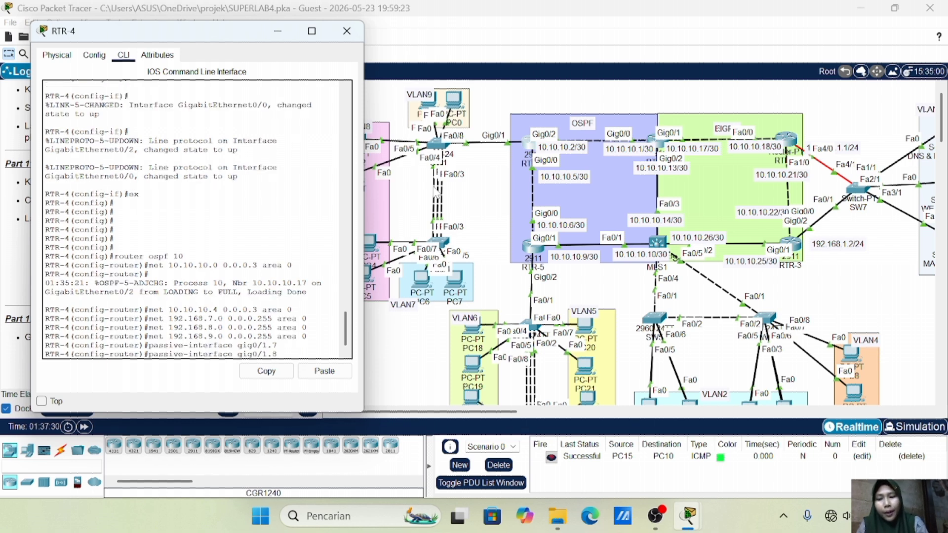
{"action": "key", "text": "Return"}
{"action": "key", "text": "Up"}
{"action": "key", "text": "BackSpace"}
{"action": "type", "text": "9"}
{"action": "key", "text": "Return"}
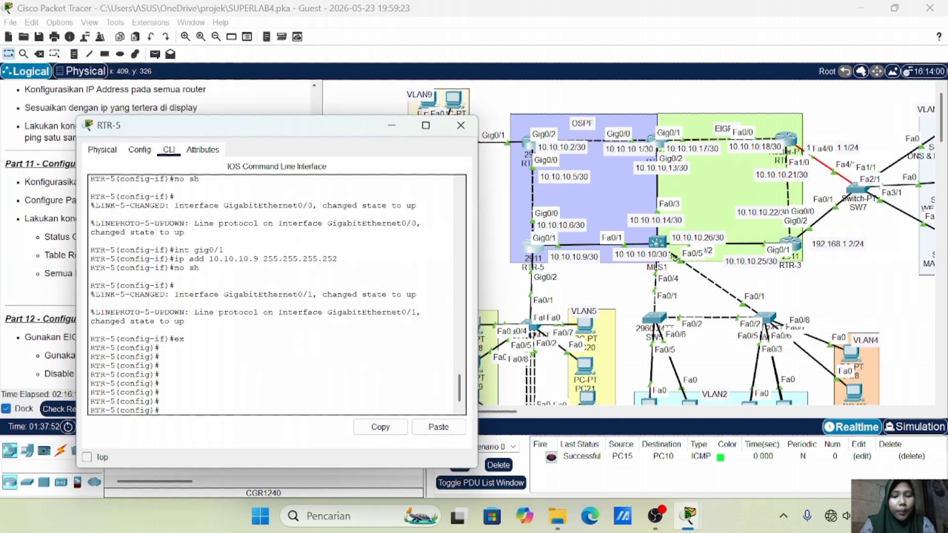
Start OSPF process 10 on RTR-5
{"action": "type", "text": "routervo"}
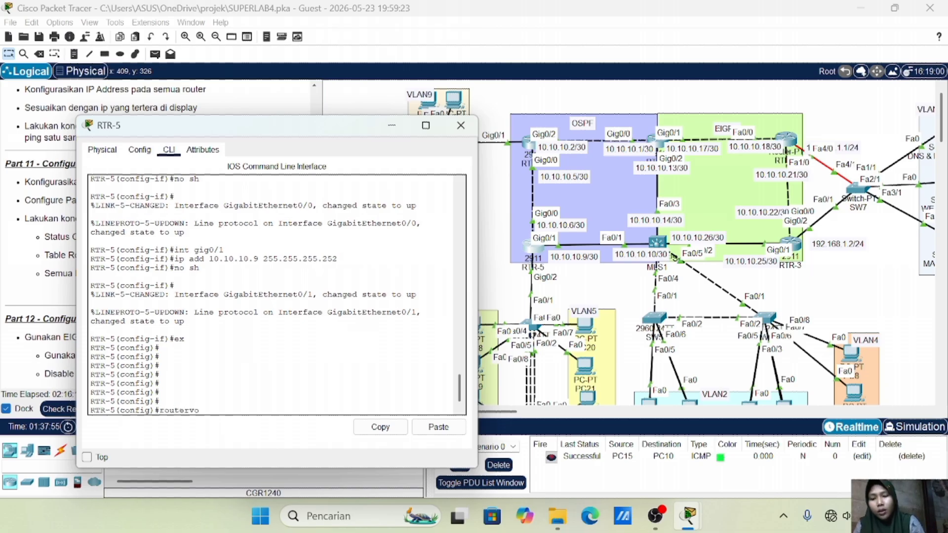
{"action": "key", "text": "BackSpace"}
{"action": "type", "text": "spf "}
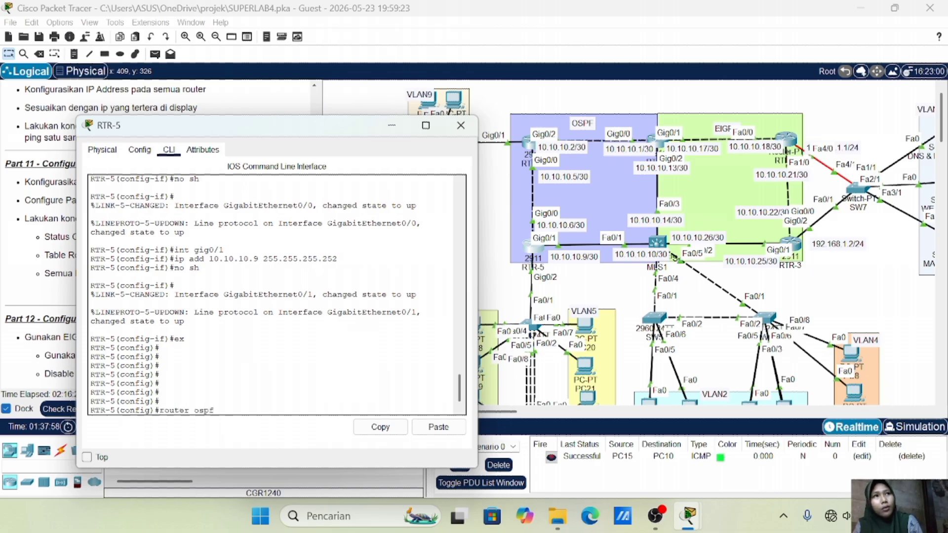
{"action": "type", "text": "10"}
{"action": "key", "text": "Return"}
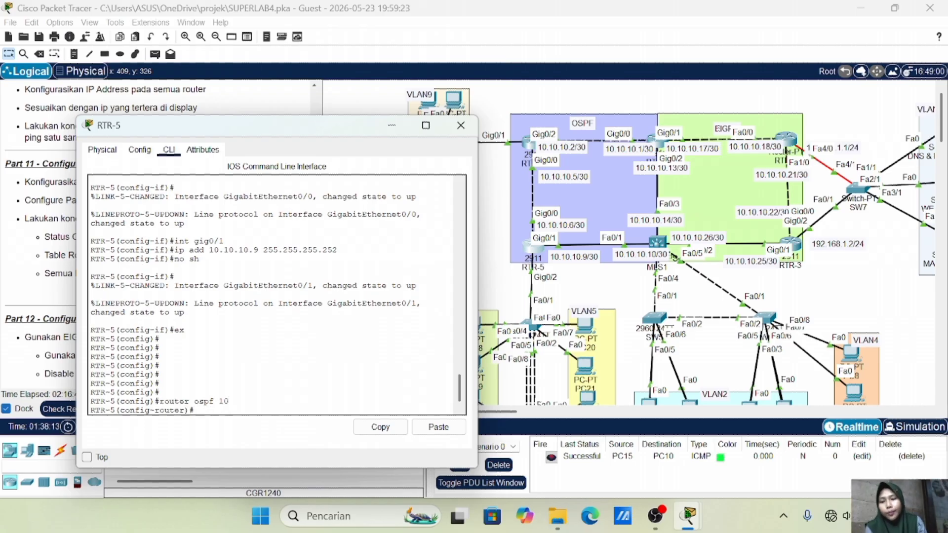
Advertise networks 10.10.10.4 and 10.10.10.8 with wildcard 0.0.0.3 in area 0
{"action": "type", "text": "n"}
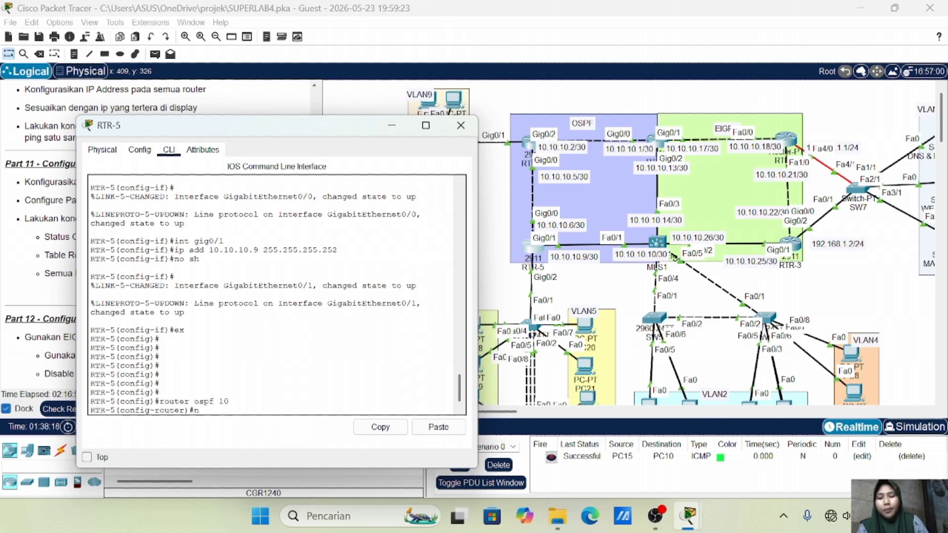
{"action": "type", "text": "et 10.10.10.10"}
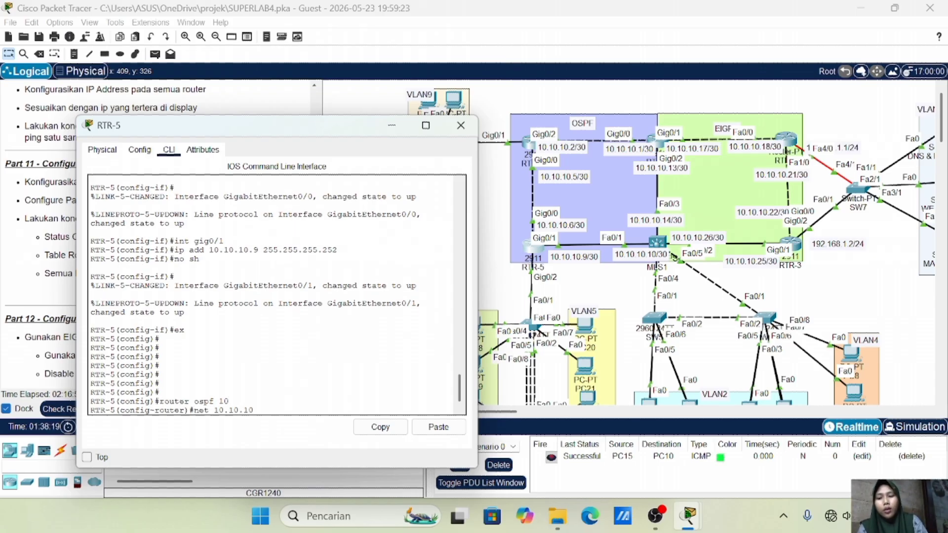
{"action": "type", "text": "4 255"}
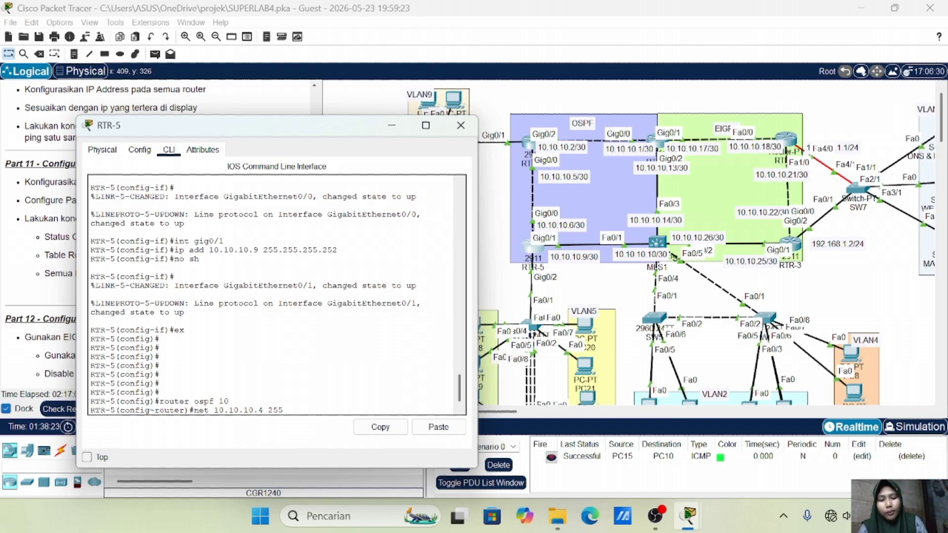
{"action": "key", "text": "BackSpace"}
{"action": "key", "text": "BackSpace"}
{"action": "key", "text": "BackSpace"}
{"action": "key", "text": "BackSpace"}
{"action": "key", "text": "BackSpace"}
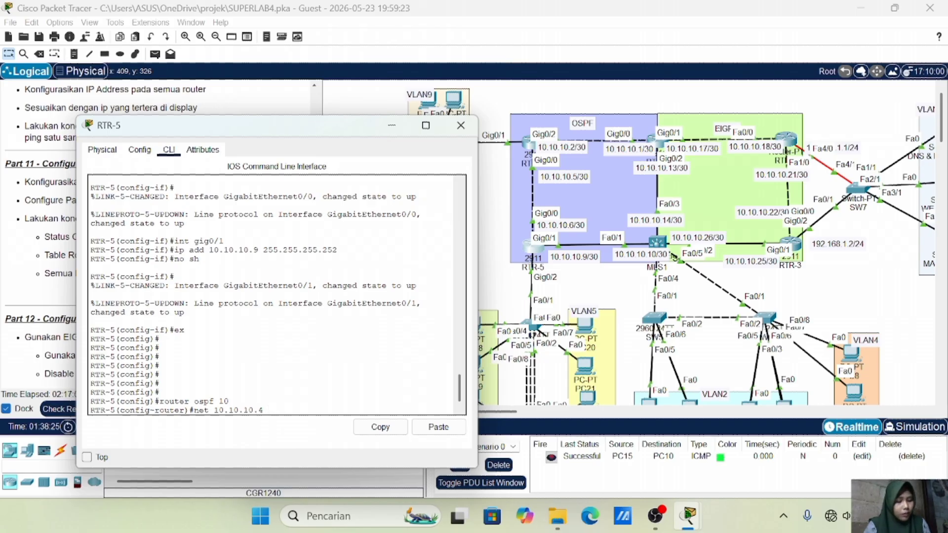
{"action": "type", "text": "0.0.0."}
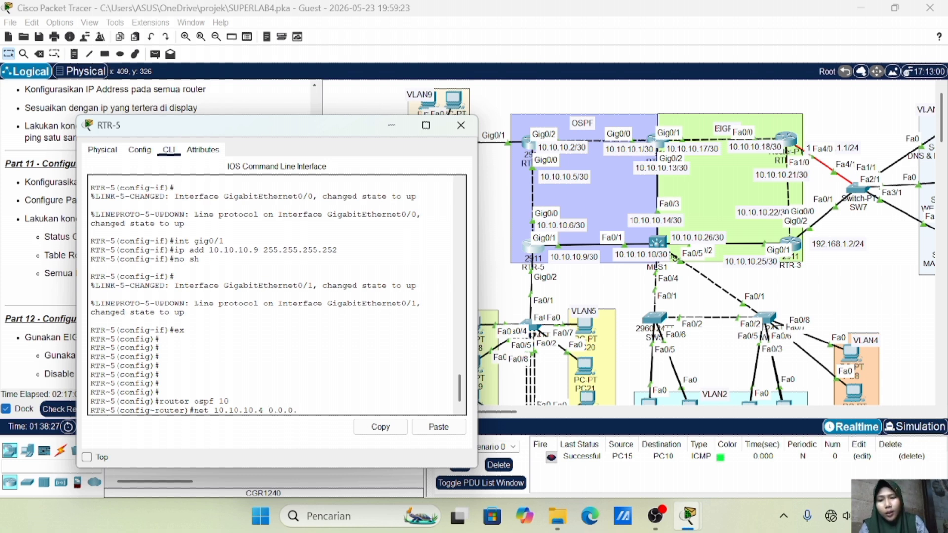
{"action": "type", "text": "3 area 0"}
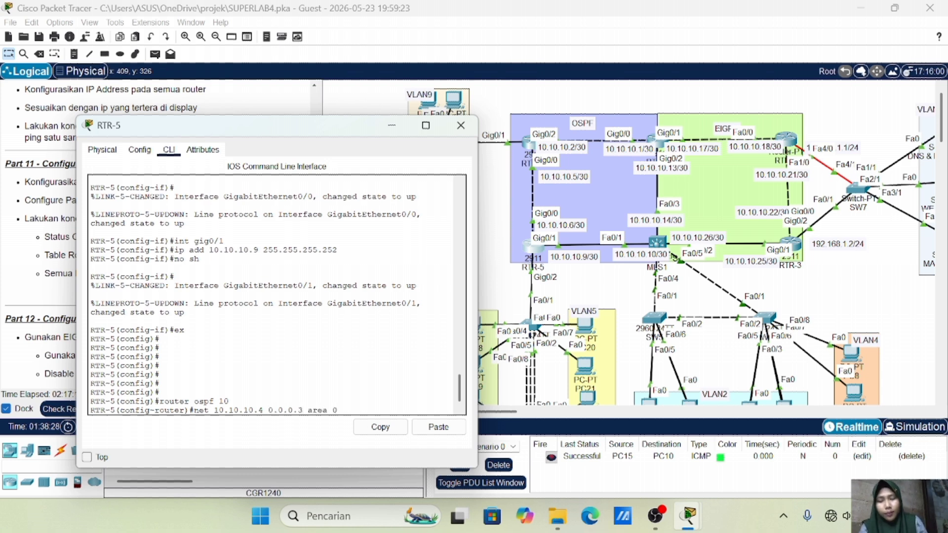
{"action": "key", "text": "Return"}
{"action": "key", "text": "Up"}
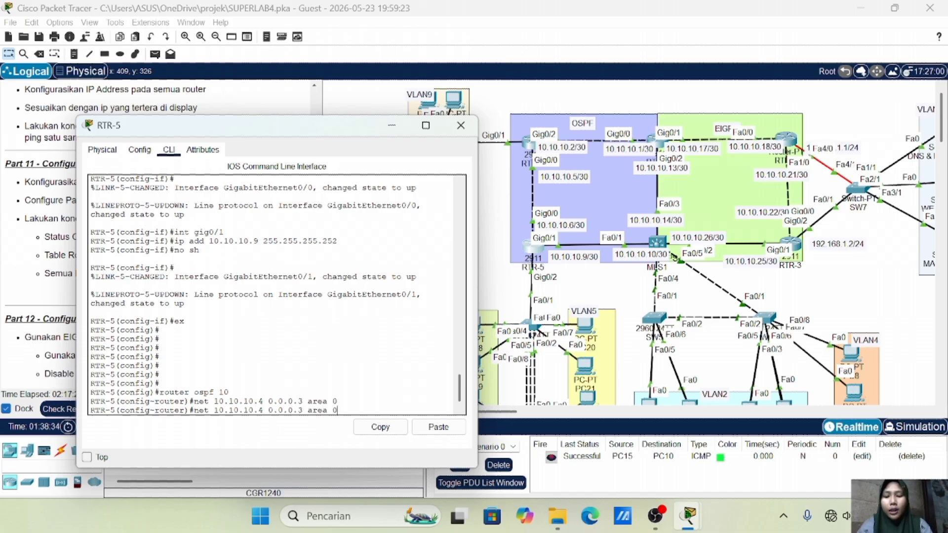
{"action": "key", "text": "Left"}
{"action": "key", "text": "Left"}
{"action": "key", "text": "Left"}
{"action": "key", "text": "Left"}
{"action": "key", "text": "Left"}
{"action": "key", "text": "Left"}
{"action": "key", "text": "Left"}
{"action": "key", "text": "Left"}
{"action": "key", "text": "Left"}
{"action": "key", "text": "Left"}
{"action": "key", "text": "Left"}
{"action": "key", "text": "Left"}
{"action": "key", "text": "Left"}
{"action": "key", "text": "Left"}
{"action": "key", "text": "Left"}
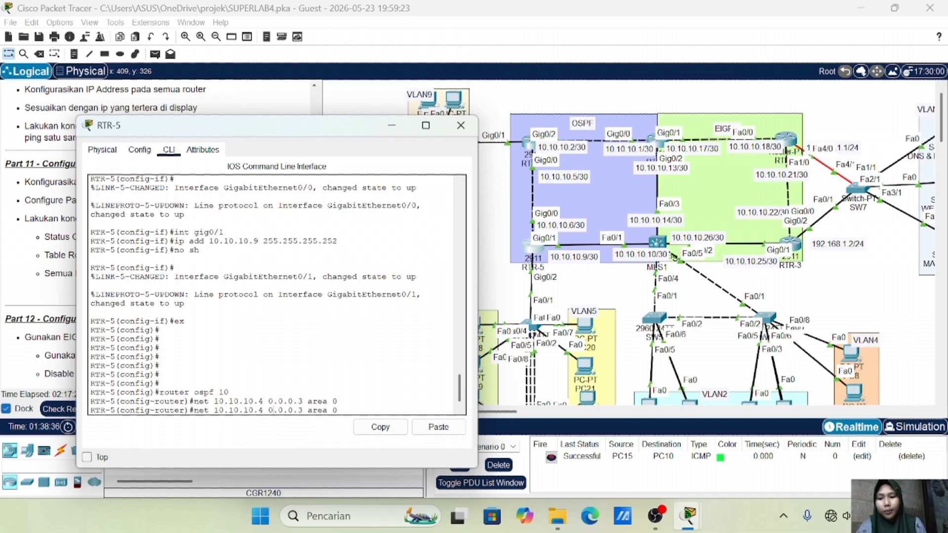
{"action": "key", "text": "BackSpace"}
{"action": "type", "text": "8"}
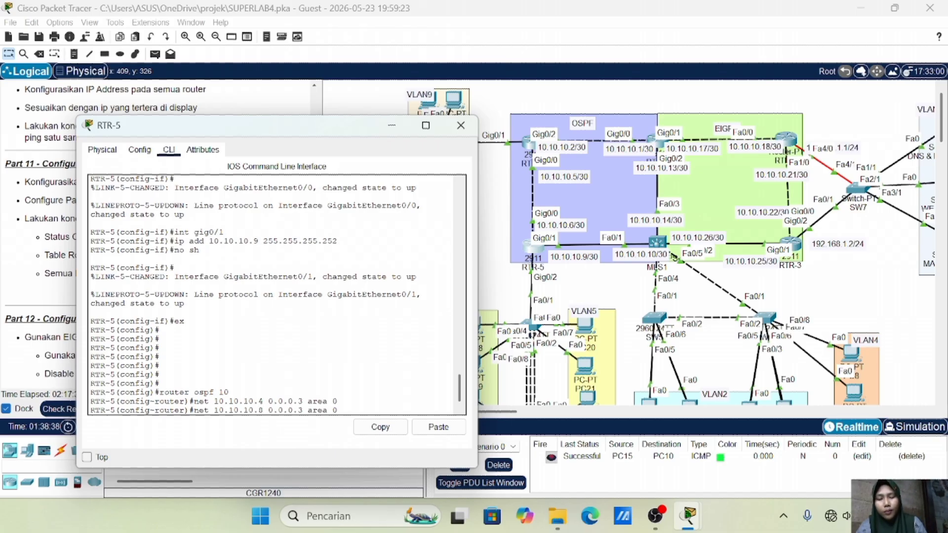
{"action": "key", "text": "Return"}
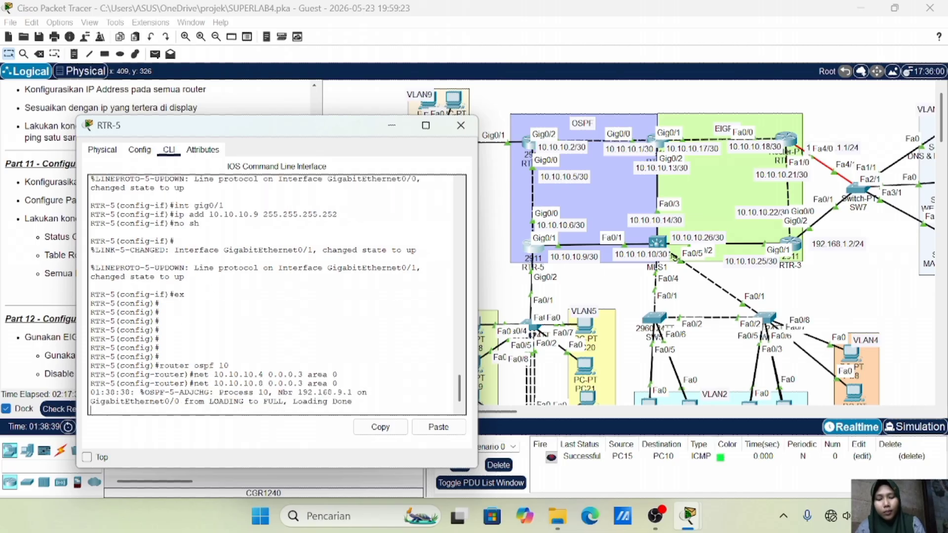
{"action": "key", "text": "Return"}
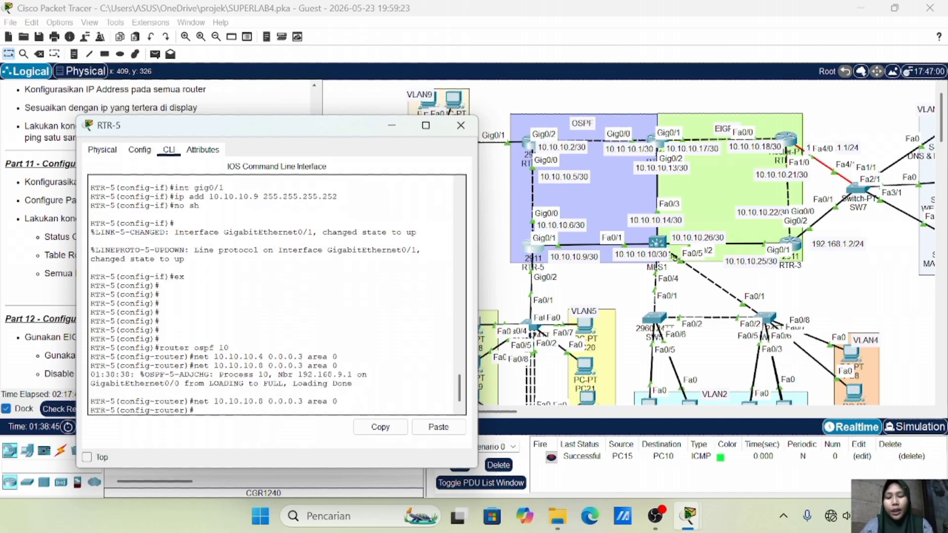
{"action": "scroll", "coordinate": [449, 111], "scroll_direction": "down", "scroll_amount": 3}
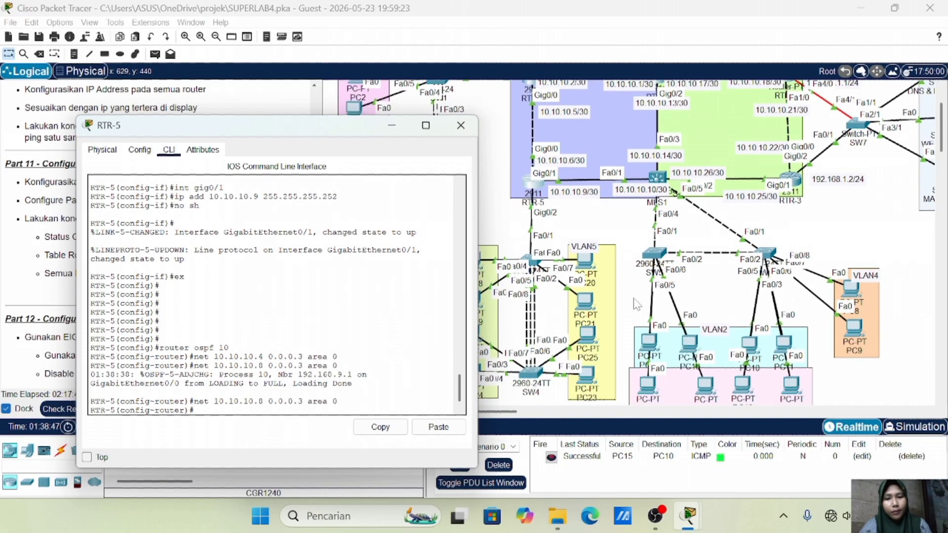
Advertise 192.168.5.0 and 192.168.6.0 with wildcard 0.0.0.255 in OSPF area 0
{"action": "left_click_drag", "start_coordinate": [342, 126], "coordinate": [292, 123]}
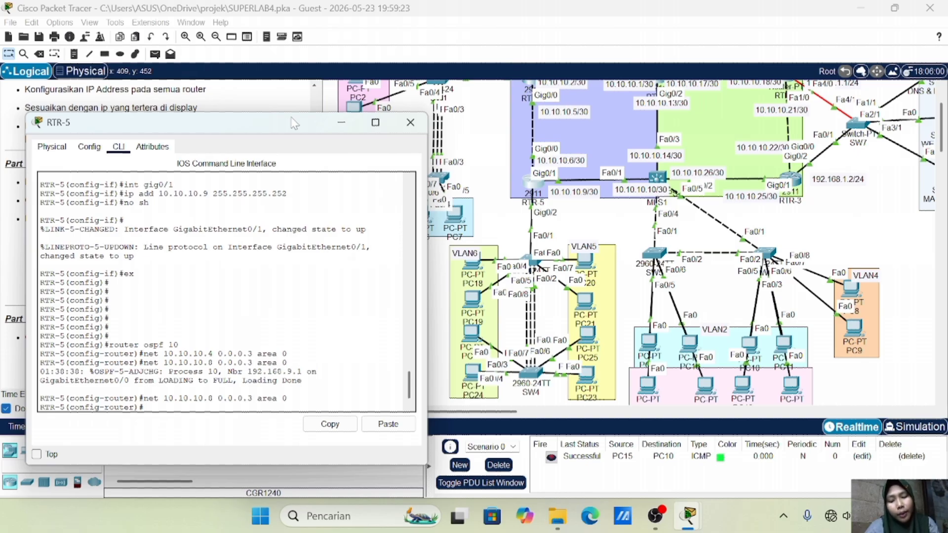
{"action": "type", "text": "net"}
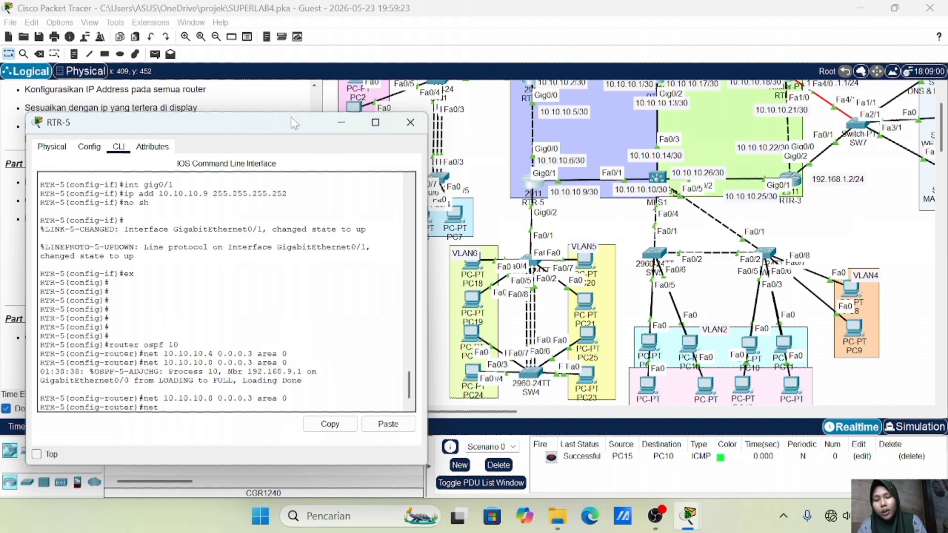
{"action": "type", "text": " 192.168"}
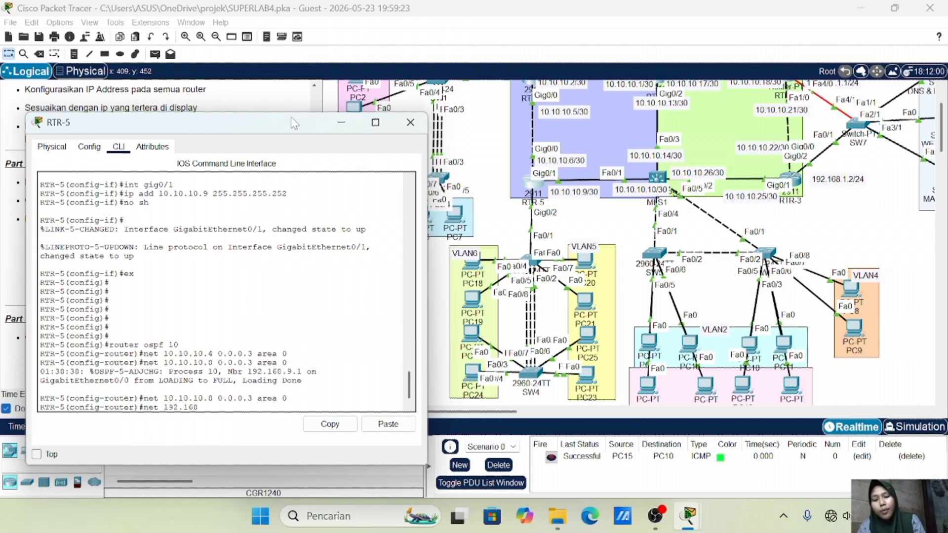
{"action": "type", "text": ".5."}
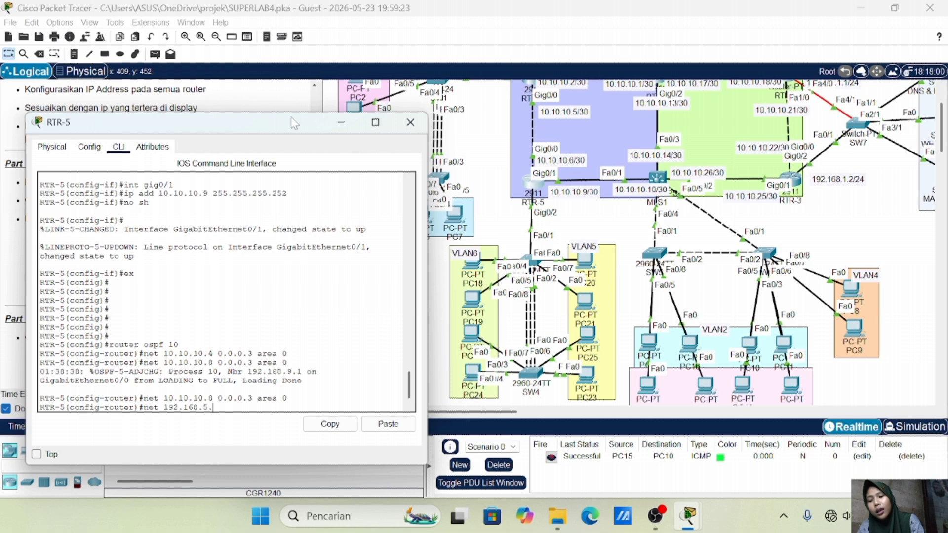
{"action": "type", "text": "0 "}
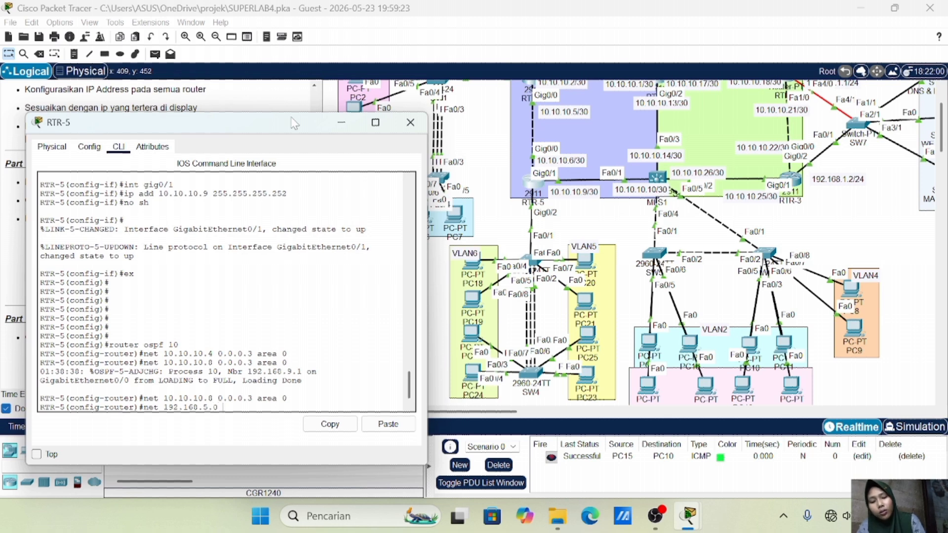
{"action": "type", "text": "0.0.0."}
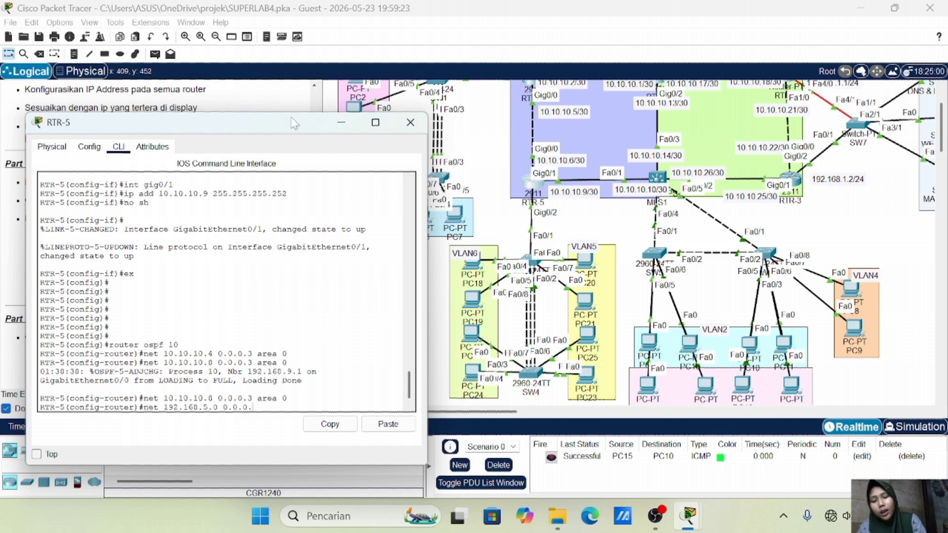
{"action": "type", "text": "255 area 0"}
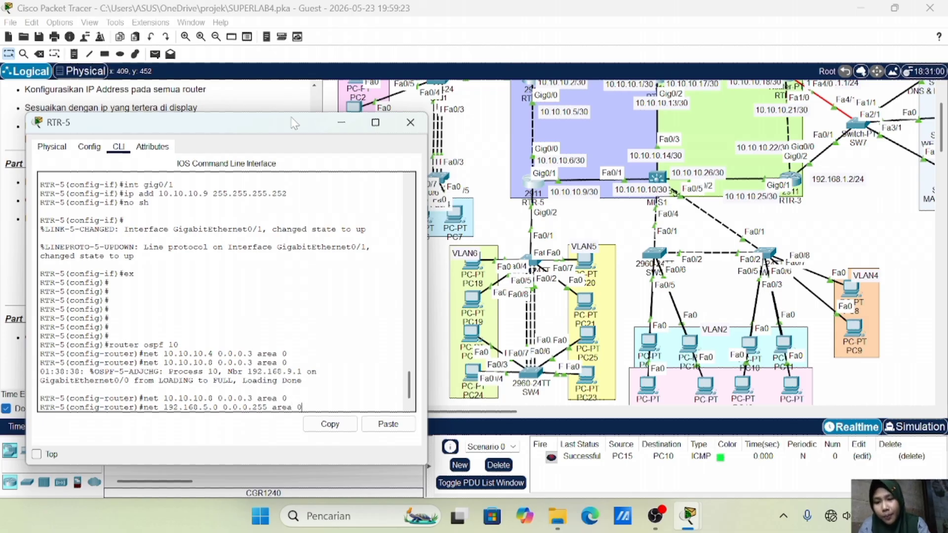
{"action": "key", "text": "Return"}
{"action": "key", "text": "Up"}
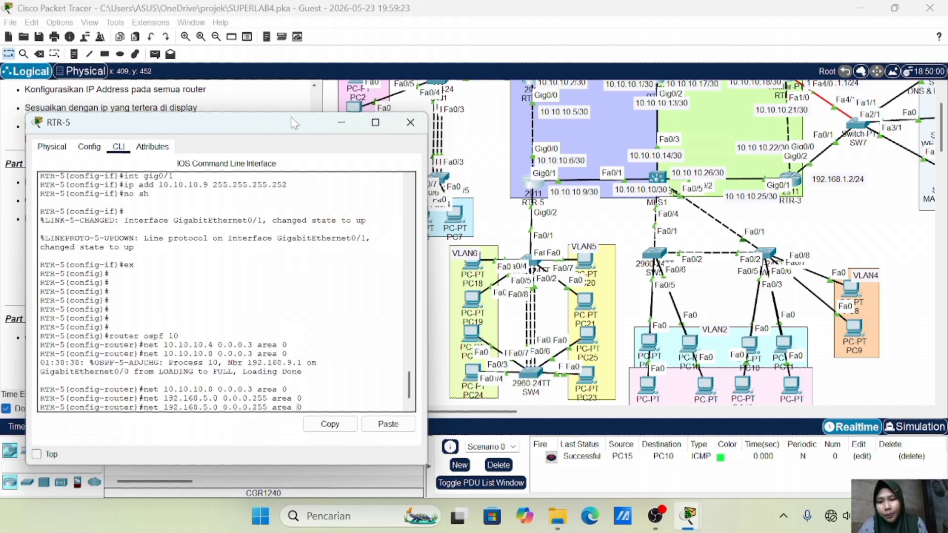
{"action": "key", "text": "BackSpace"}
{"action": "type", "text": "6"}
{"action": "key", "text": "Return"}
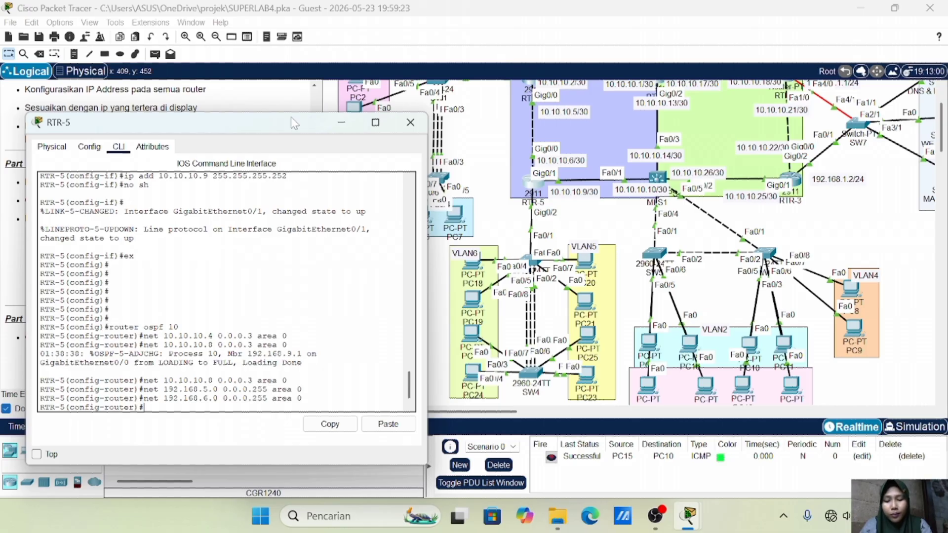
Make subinterfaces gig0/2.5 and gig0/2.6 passive in OSPF
{"action": "type", "text": "passive"}
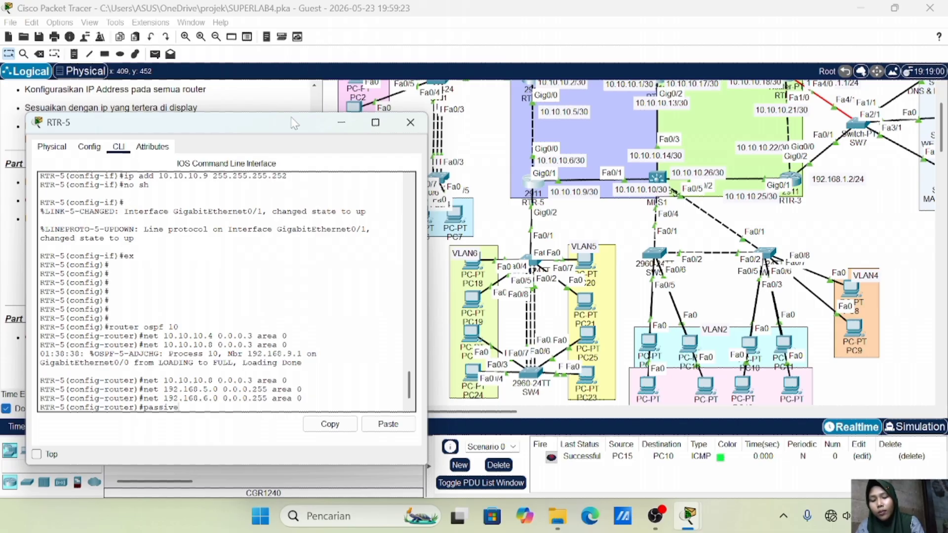
{"action": "type", "text": "-interface"}
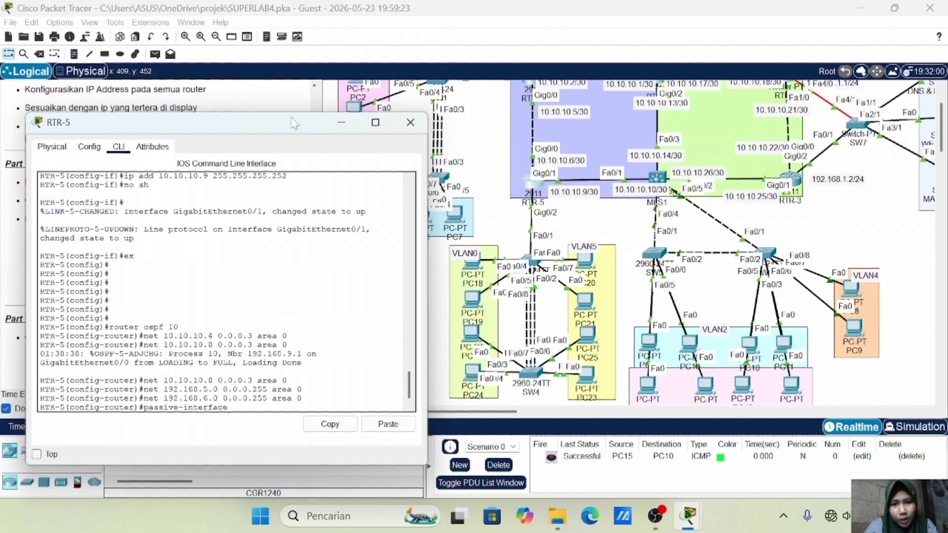
{"action": "type", "text": "int"}
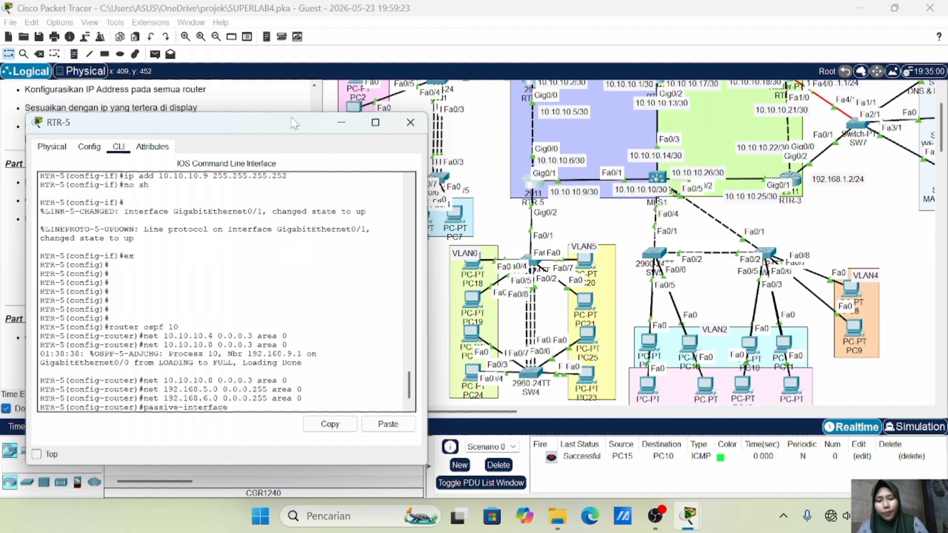
{"action": "type", "text": " gig 0/2"}
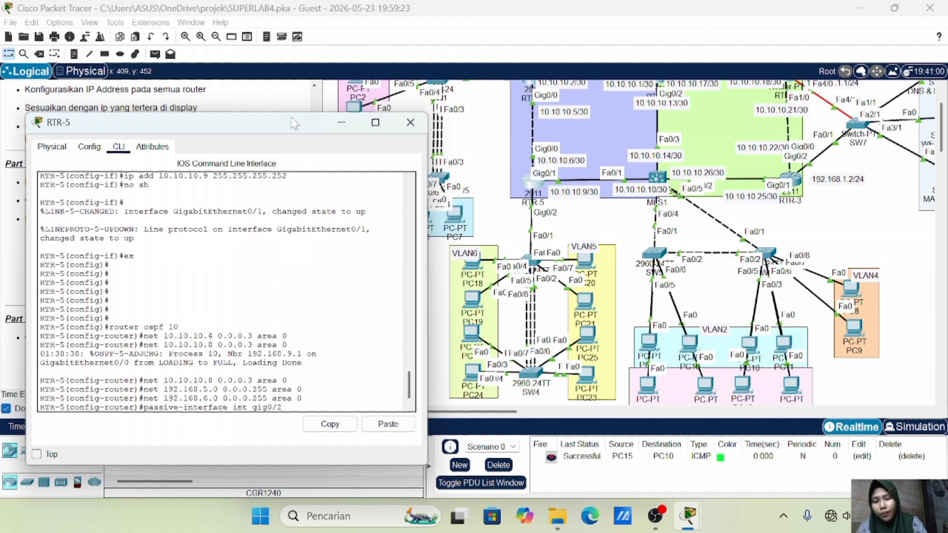
{"action": "type", "text": ".5"}
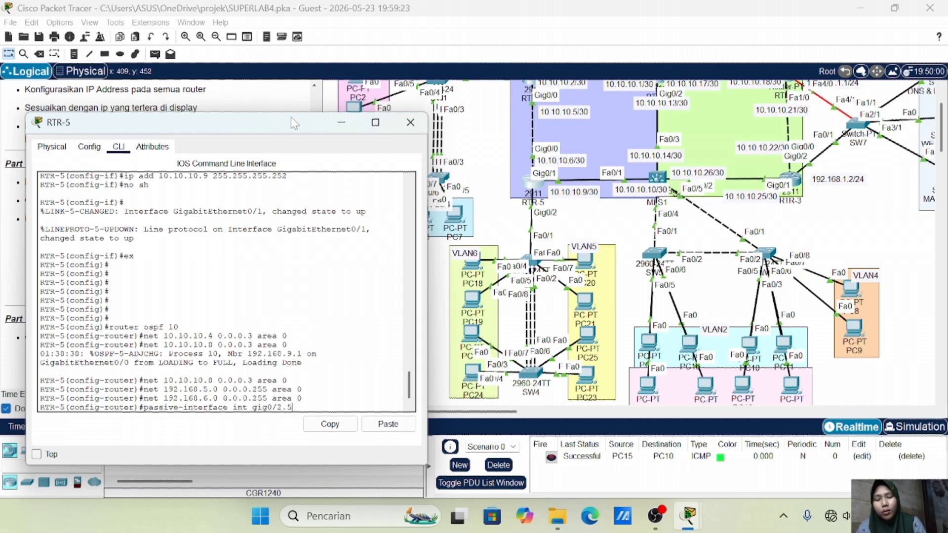
{"action": "key", "text": "Left"}
{"action": "key", "text": "Left"}
{"action": "key", "text": "Left"}
{"action": "key", "text": "Left"}
{"action": "key", "text": "Left"}
{"action": "key", "text": "BackSpace"}
{"action": "key", "text": "BackSpace"}
{"action": "key", "text": "BackSpace"}
{"action": "key", "text": "BackSpace"}
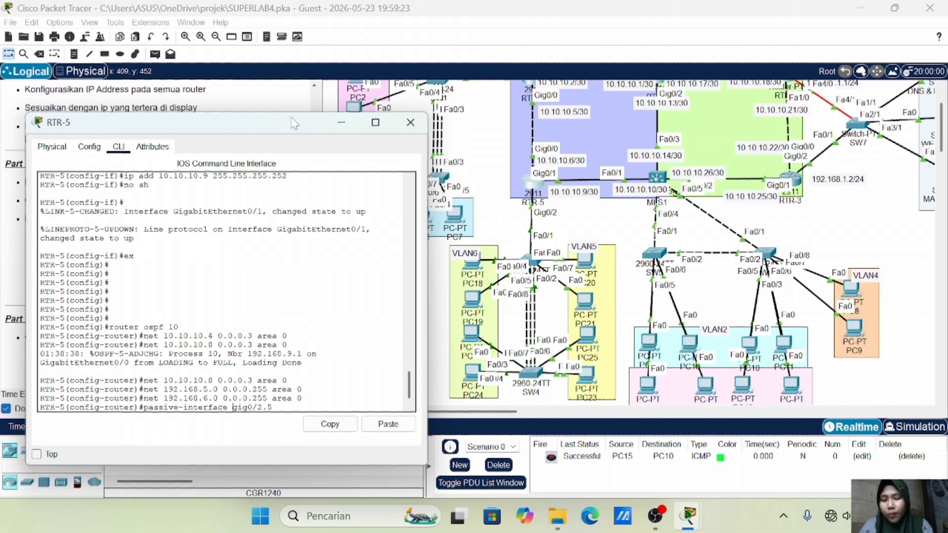
{"action": "key", "text": "Return"}
{"action": "key", "text": "Up"}
{"action": "key", "text": "BackSpace"}
{"action": "type", "text": "6"}
{"action": "key", "text": "Return"}
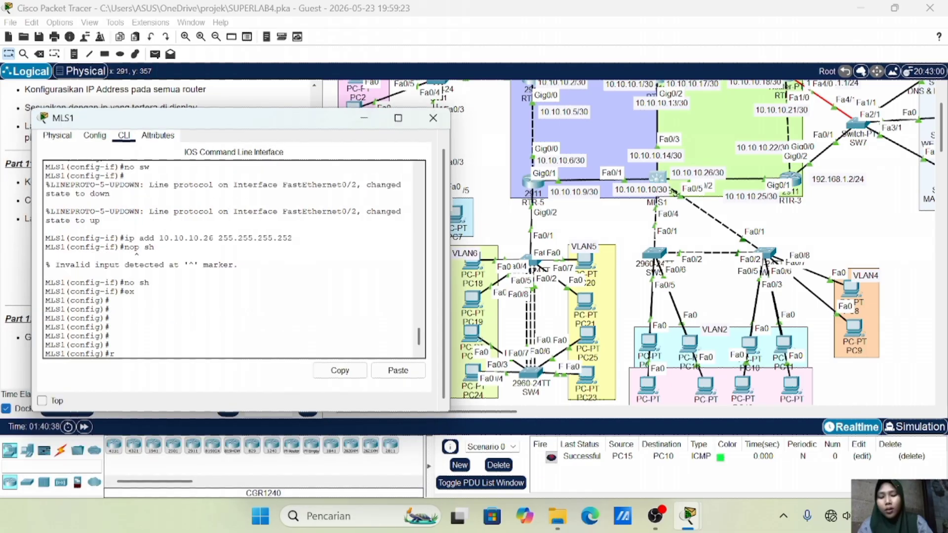
Enable ip routing on MLS1 and start OSPF process 10
{"action": "type", "text": "outer"}
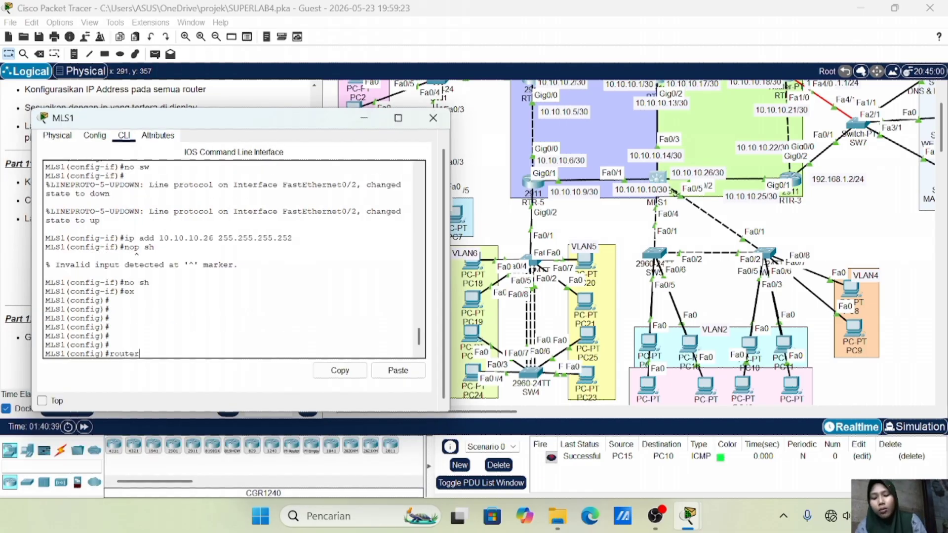
{"action": "type", "text": " ospf 10"}
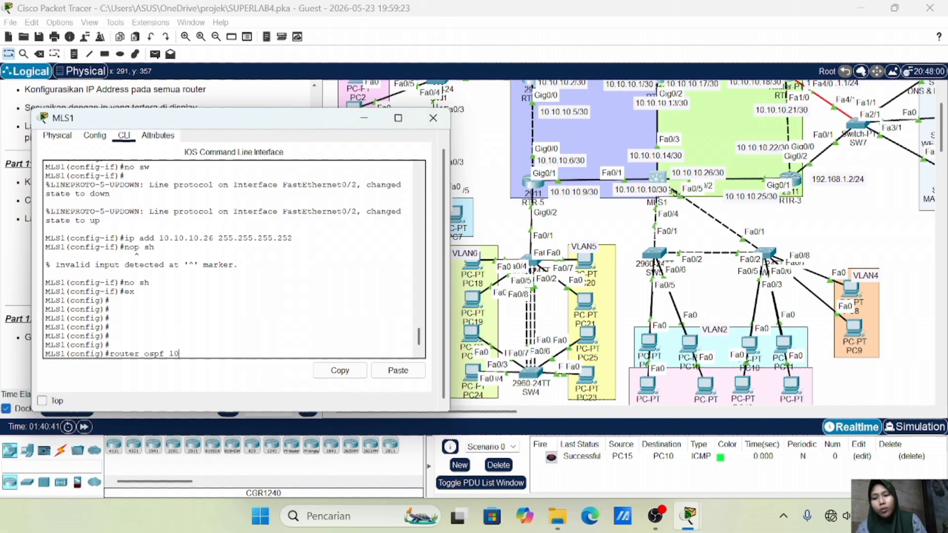
{"action": "key", "text": "Return"}
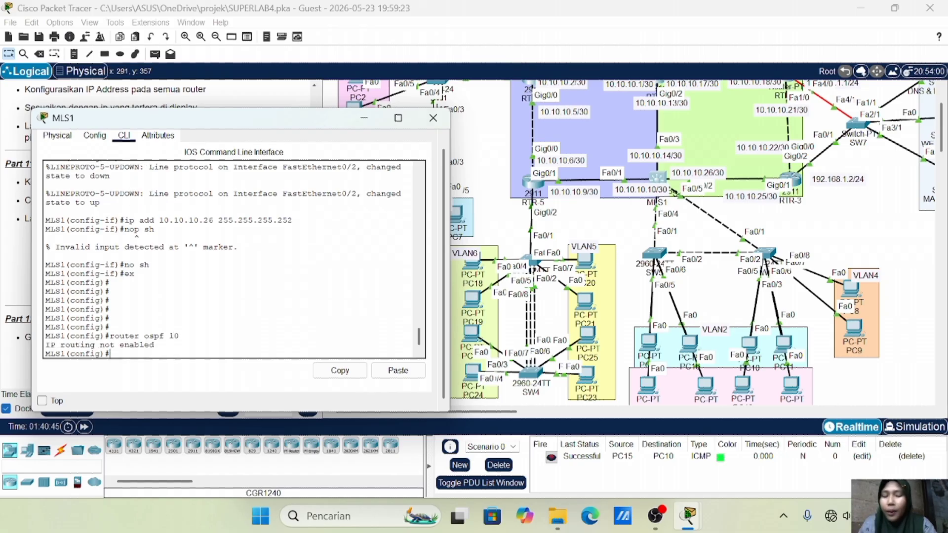
{"action": "type", "text": "ip routiung"}
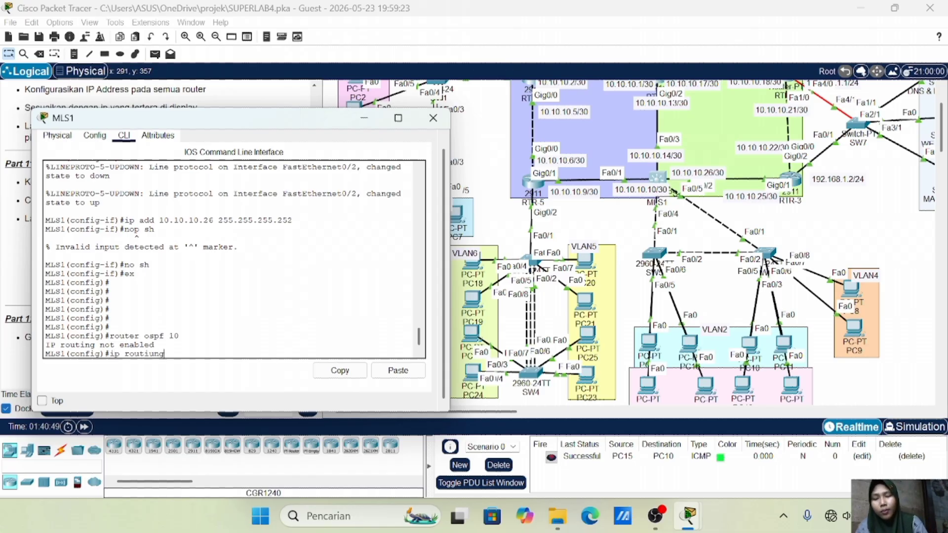
{"action": "key", "text": "BackSpace"}
{"action": "key", "text": "BackSpace"}
{"action": "key", "text": "BackSpace"}
{"action": "type", "text": "ng"}
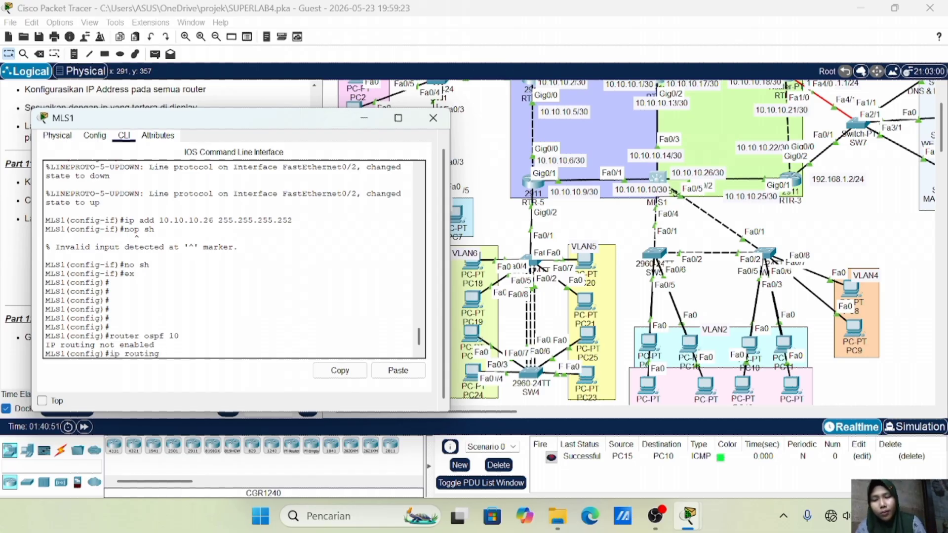
{"action": "key", "text": "Return"}
{"action": "key", "text": "Up"}
{"action": "key", "text": "Up"}
{"action": "key", "text": "Return"}
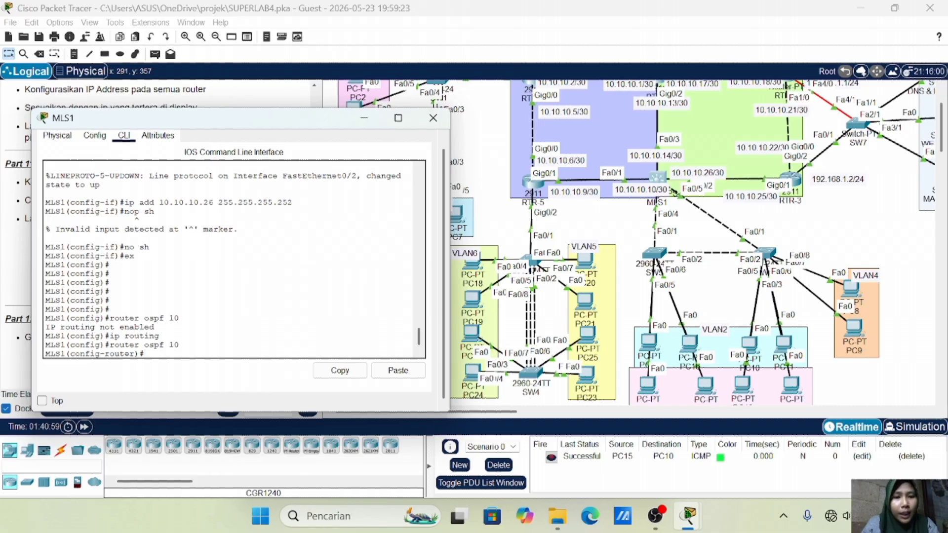
Advertise networks 10.10.10.8 and 10.10.10.12 with wildcard 0.0.0.3 in area 0
{"action": "scroll", "coordinate": [637, 249], "scroll_direction": "up", "scroll_amount": 2}
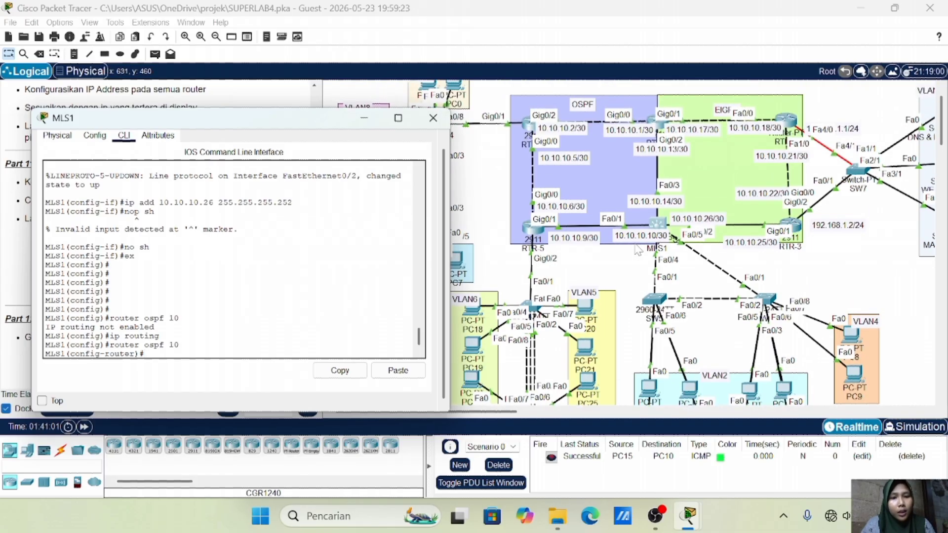
{"action": "scroll", "coordinate": [637, 250], "scroll_direction": "right", "scroll_amount": 1}
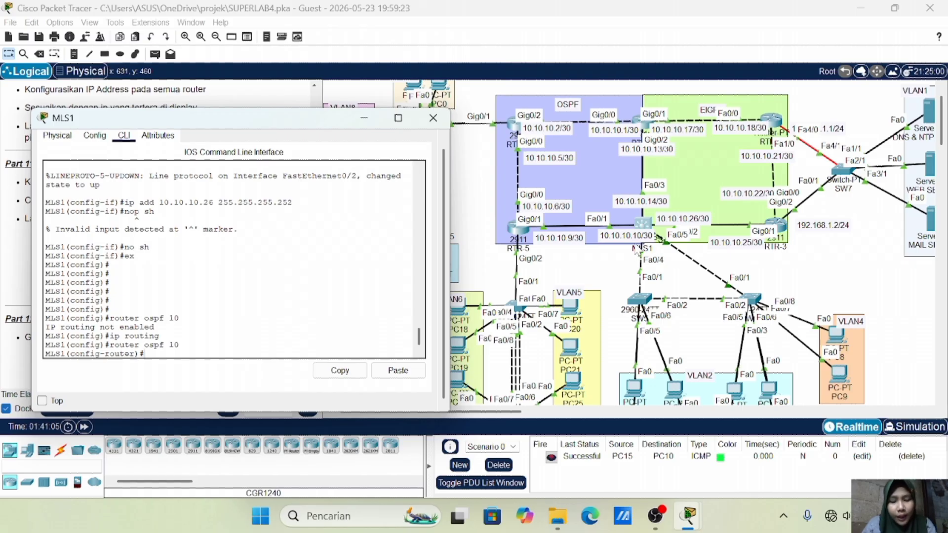
{"action": "type", "text": "net "}
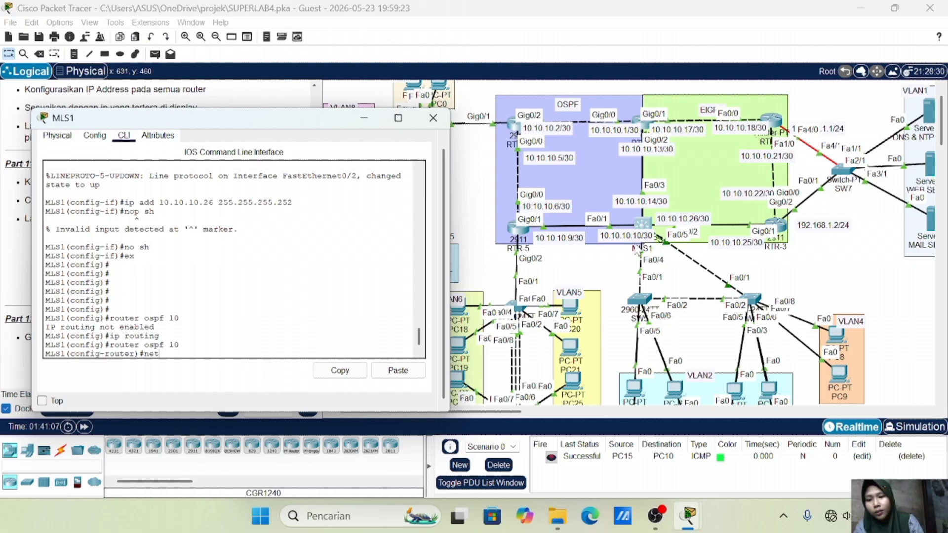
{"action": "type", "text": "10.10."}
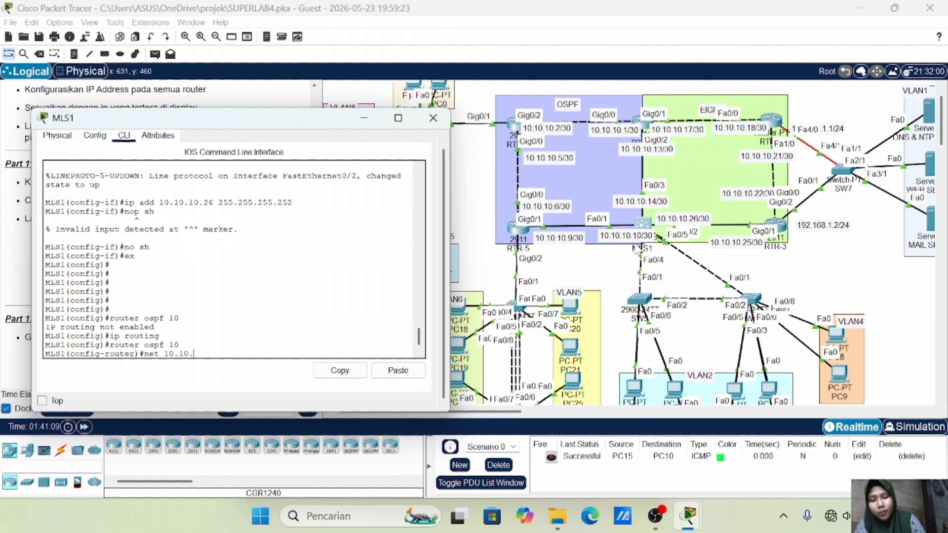
{"action": "type", "text": "10.8 0."}
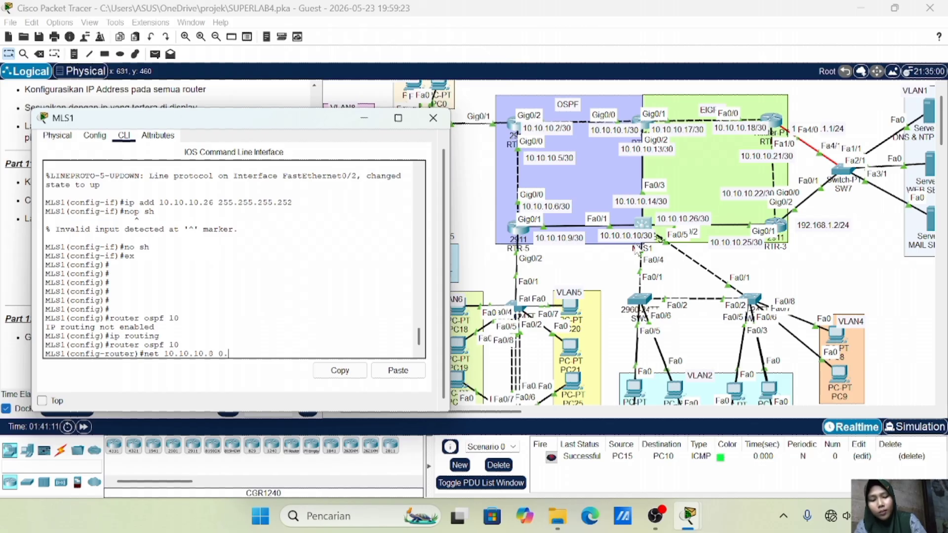
{"action": "type", "text": "0.0."}
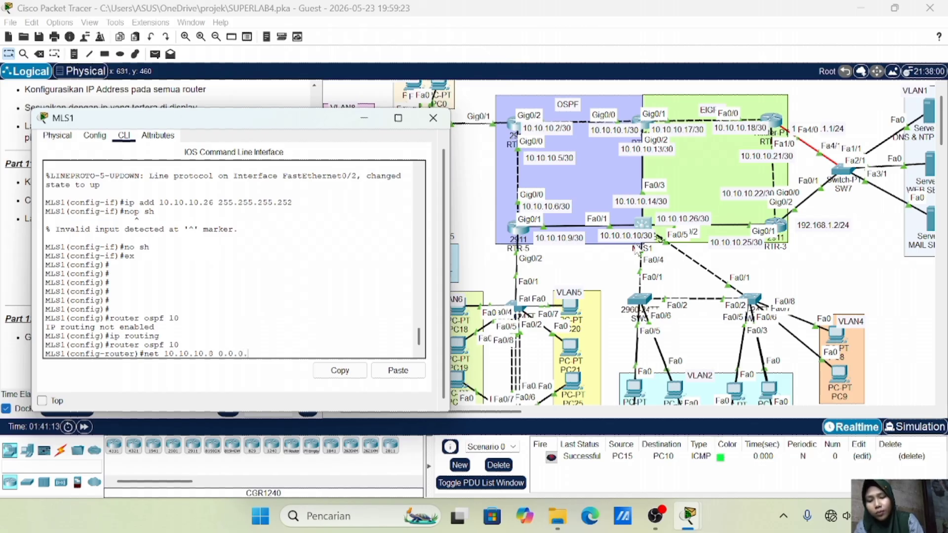
{"action": "type", "text": "3 area 0"}
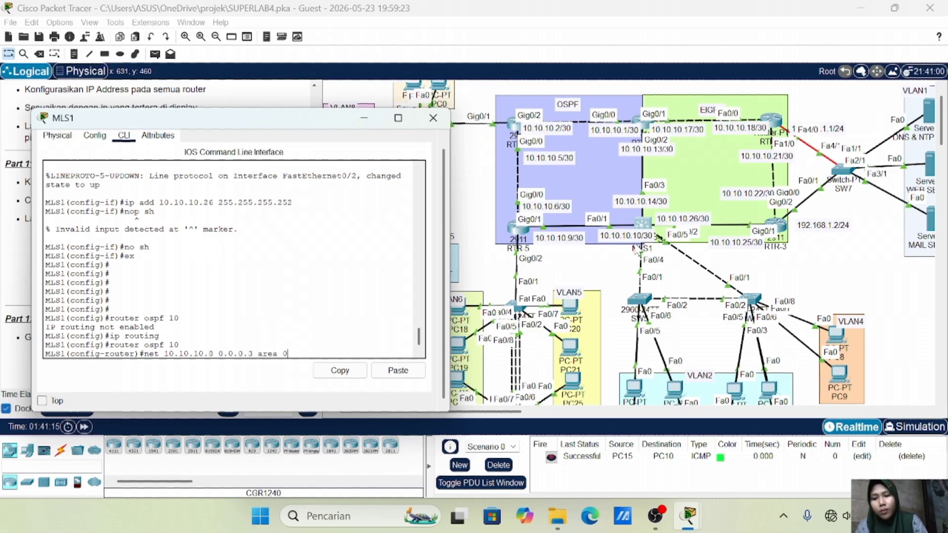
{"action": "key", "text": "Return"}
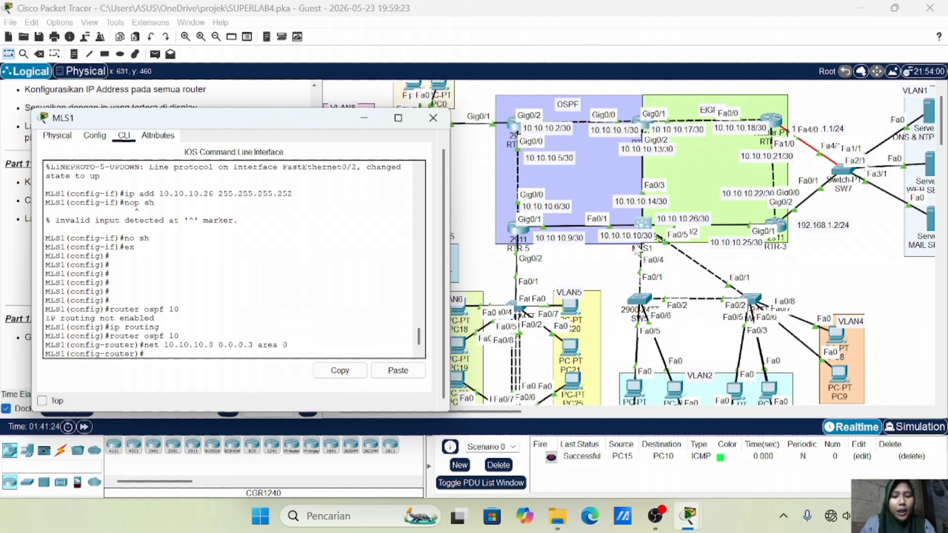
{"action": "key", "text": "Up"}
{"action": "key", "text": "Left"}
{"action": "key", "text": "Left"}
{"action": "key", "text": "Left"}
{"action": "key", "text": "Left"}
{"action": "key", "text": "Left"}
{"action": "key", "text": "Left"}
{"action": "key", "text": "Left"}
{"action": "key", "text": "Left"}
{"action": "key", "text": "Left"}
{"action": "key", "text": "Left"}
{"action": "key", "text": "Left"}
{"action": "key", "text": "Left"}
{"action": "key", "text": "Left"}
{"action": "key", "text": "Left"}
{"action": "key", "text": "Left"}
{"action": "key", "text": "BackSpace"}
{"action": "type", "text": "12"}
{"action": "key", "text": "Return"}
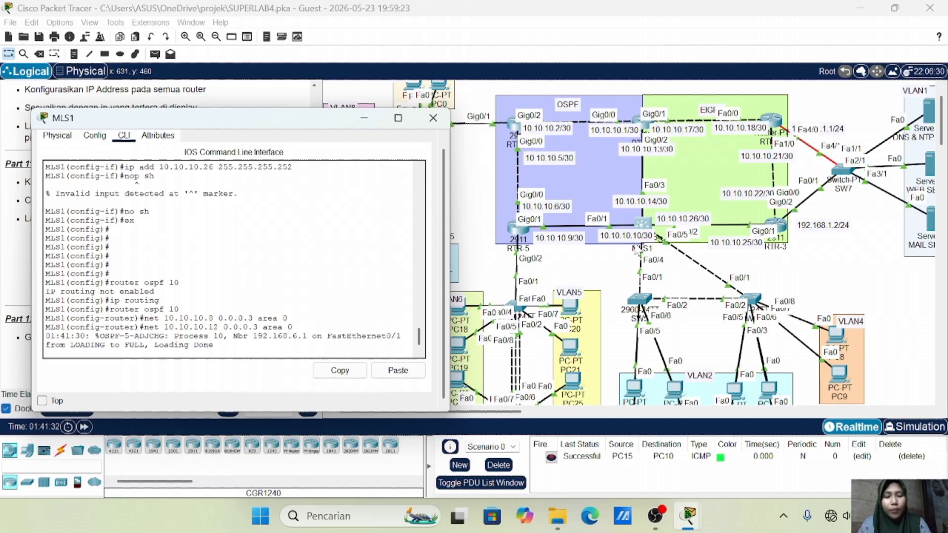
{"action": "key", "text": "Up"}
{"action": "key", "text": "Return"}
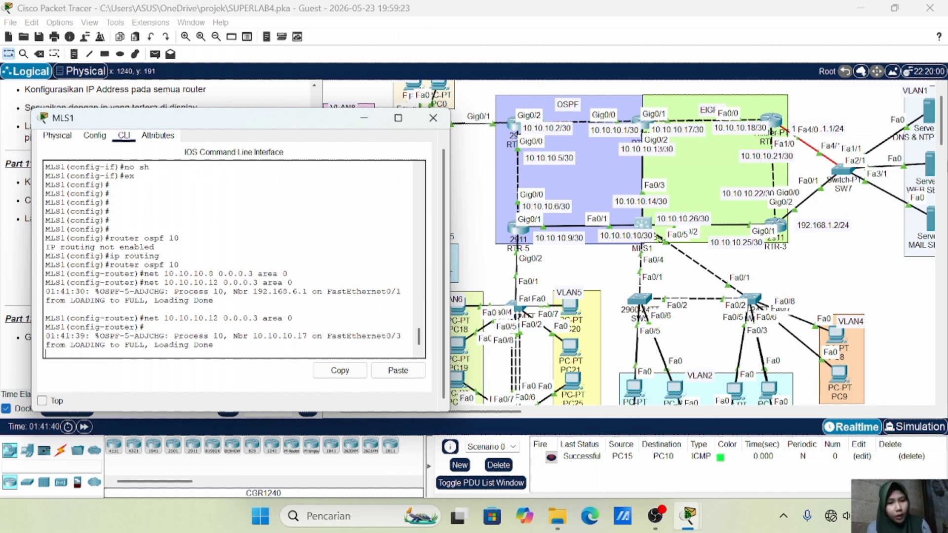
{"action": "scroll", "coordinate": [776, 267], "scroll_direction": "down", "scroll_amount": 5}
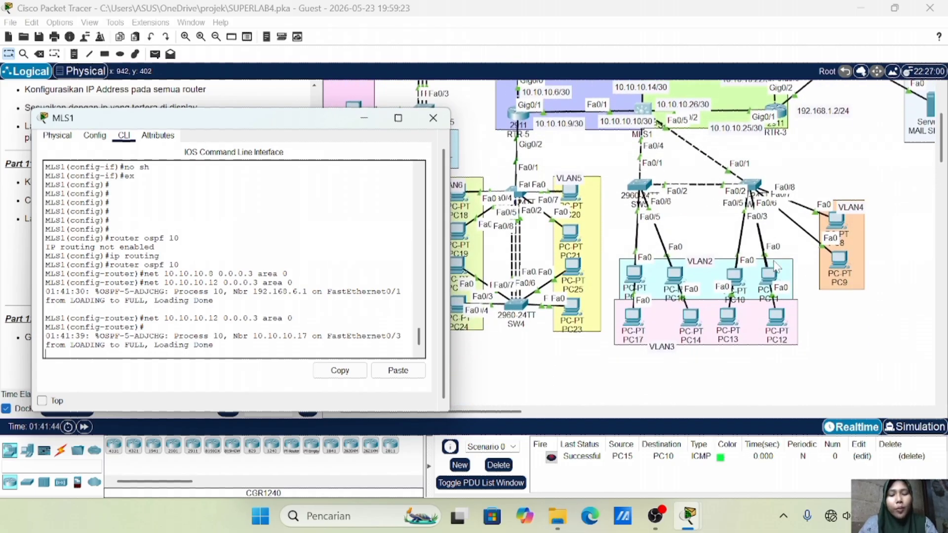
On MLS1, add OSPF network statements 192.168.2.0, 192.168.3.0 and 192.168.4.0 with wildcard 0.0.0.255 in area 0
{"action": "key", "text": "Return"}
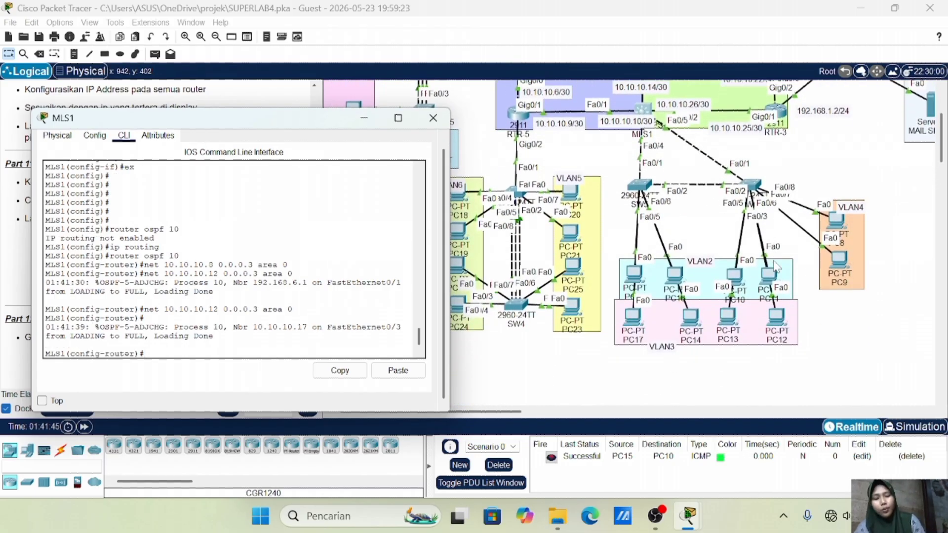
{"action": "type", "text": "net 19"}
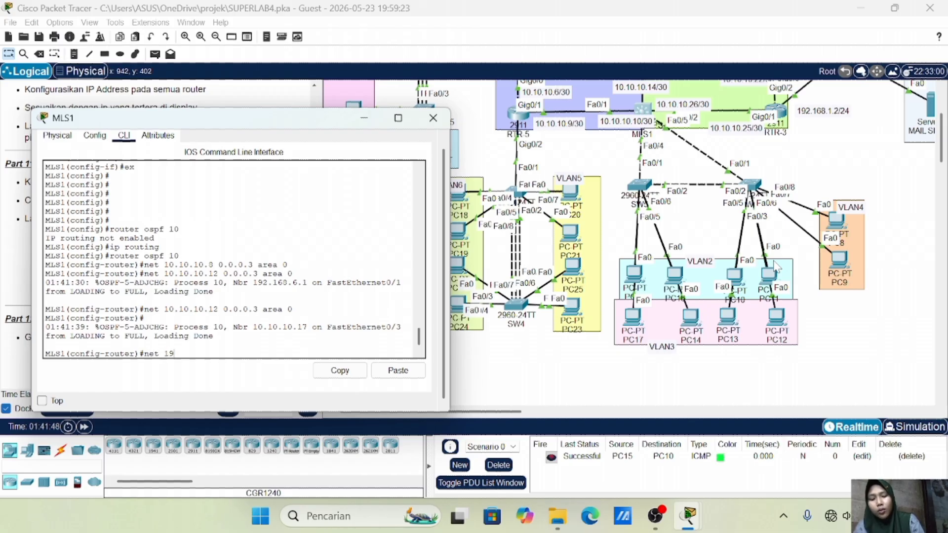
{"action": "type", "text": "2.168."}
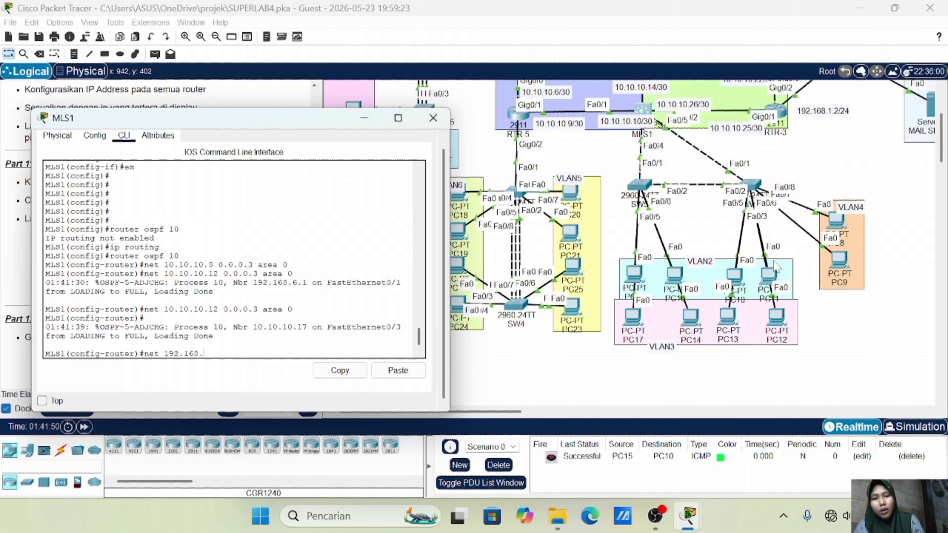
{"action": "type", "text": "2.0 "}
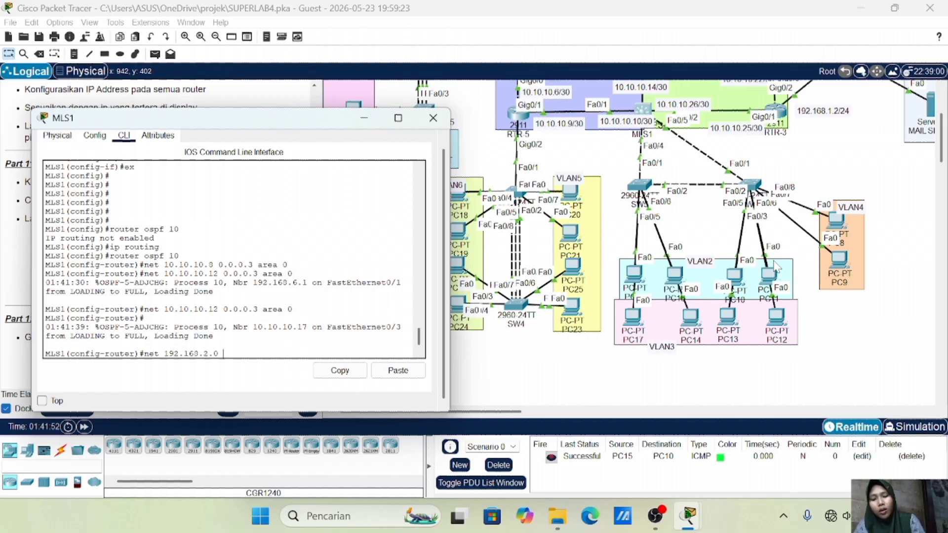
{"action": "type", "text": "0.0.0.2"}
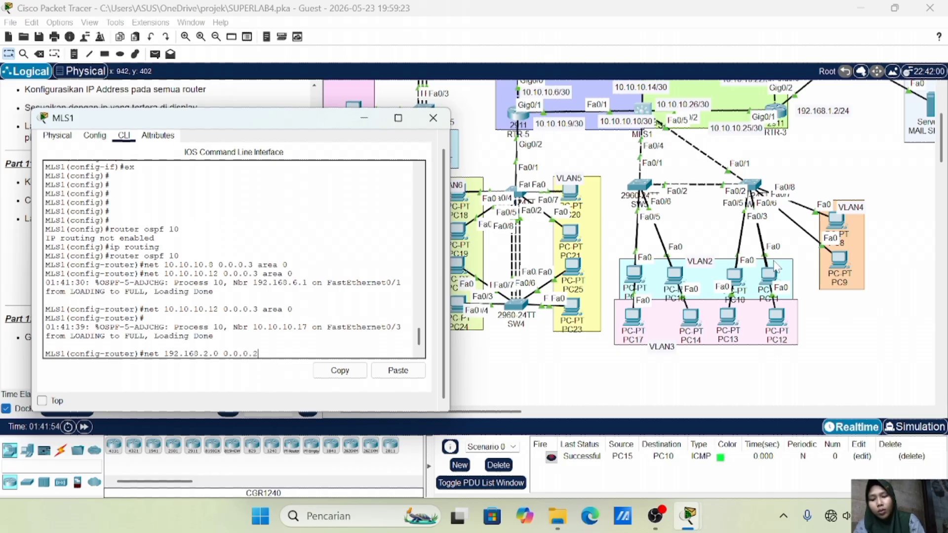
{"action": "type", "text": "55 areac"}
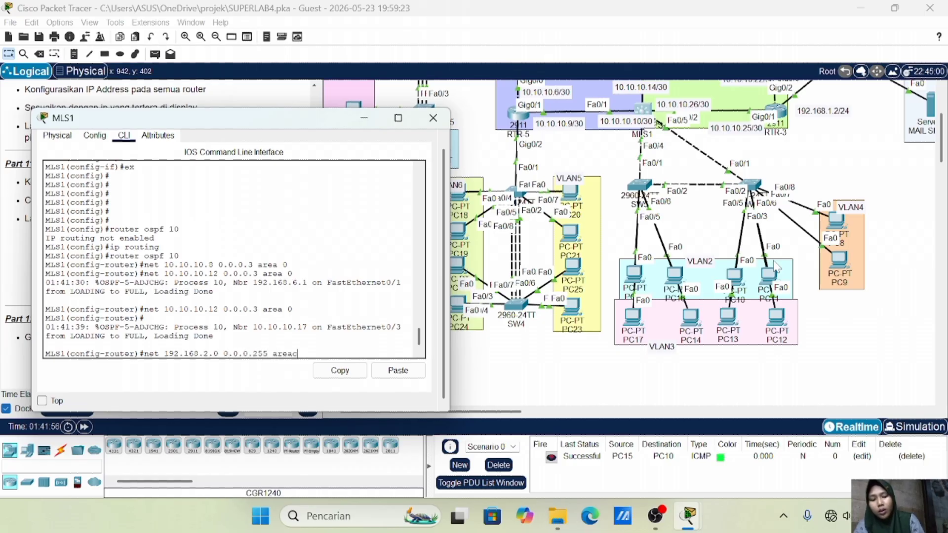
{"action": "key", "text": "BackSpace"}
{"action": "type", "text": " 0"}
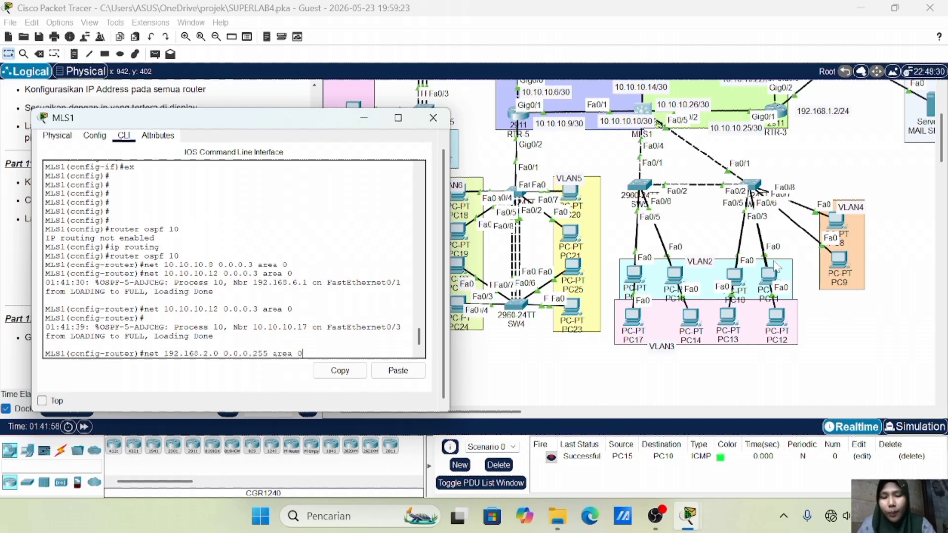
{"action": "key", "text": "Return"}
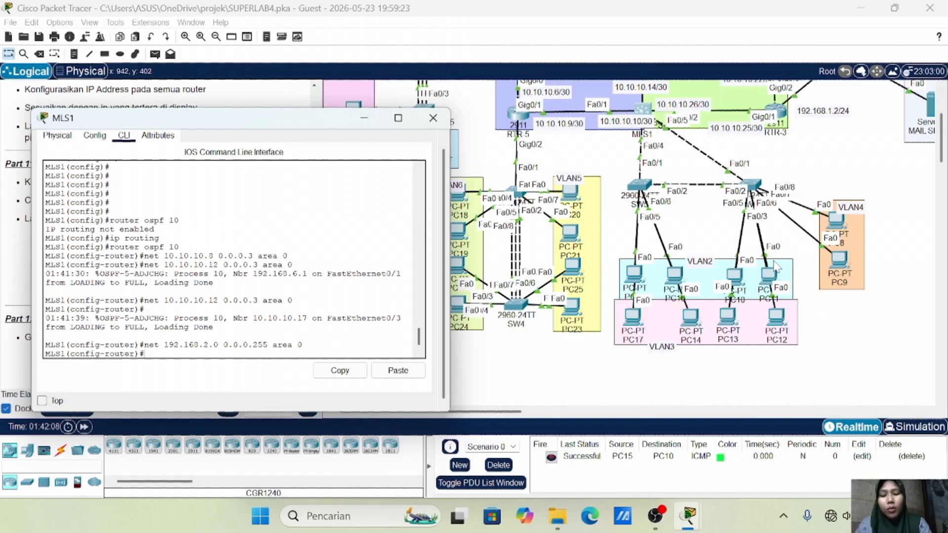
{"action": "key", "text": "Up"}
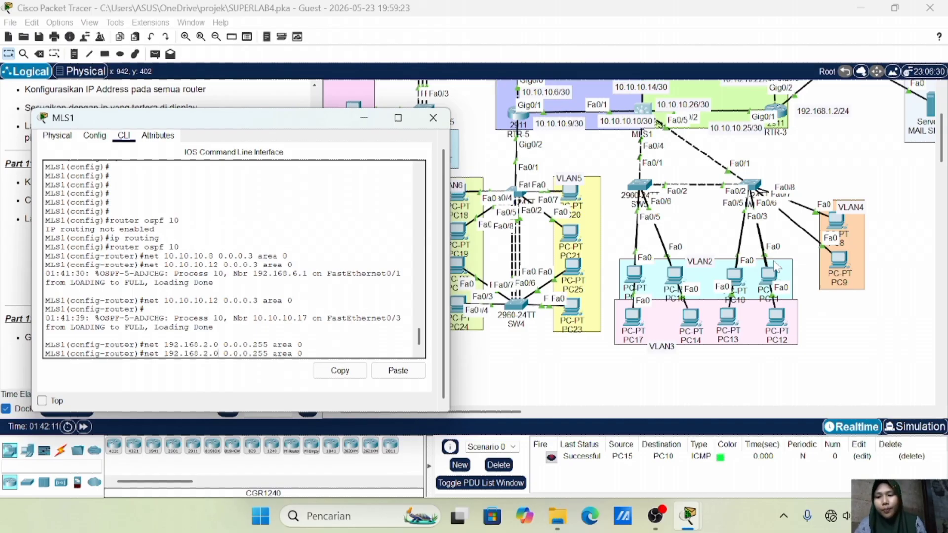
{"action": "key", "text": "BackSpace"}
{"action": "type", "text": "3"}
{"action": "key", "text": "Return"}
{"action": "key", "text": "Up"}
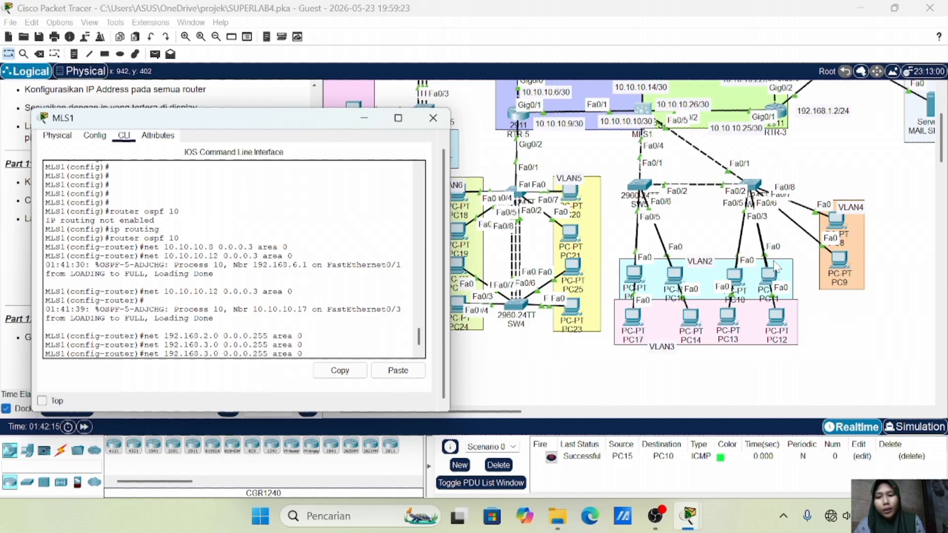
{"action": "key", "text": "BackSpace"}
{"action": "type", "text": "4"}
{"action": "key", "text": "Return"}
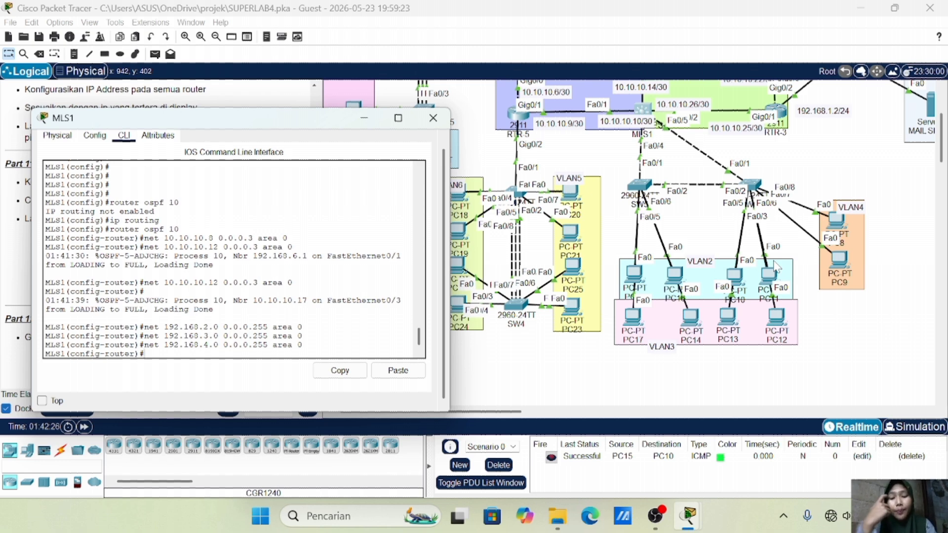
Close the MLS1 console and delete the old PC15-to-PC10 test packet
{"action": "left_click", "coordinate": [435, 118]}
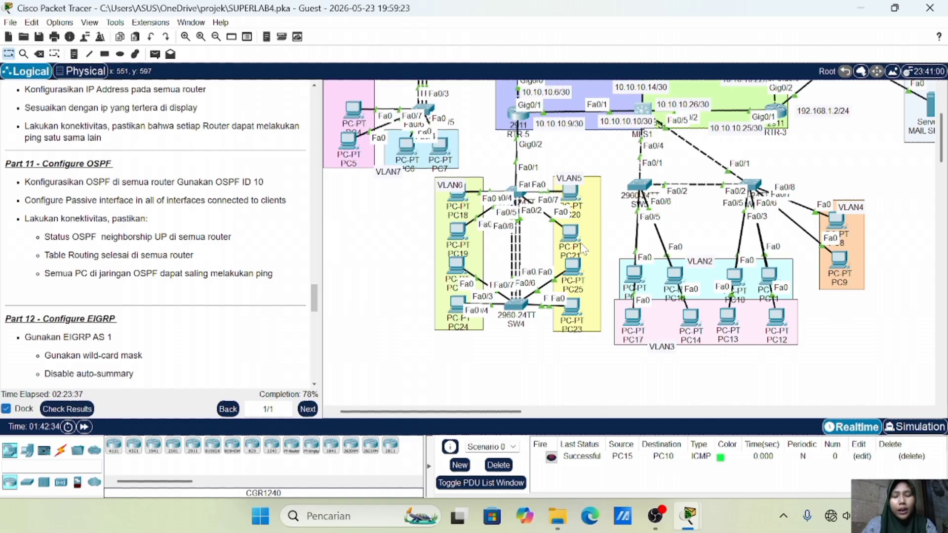
{"action": "left_click", "coordinate": [498, 464]}
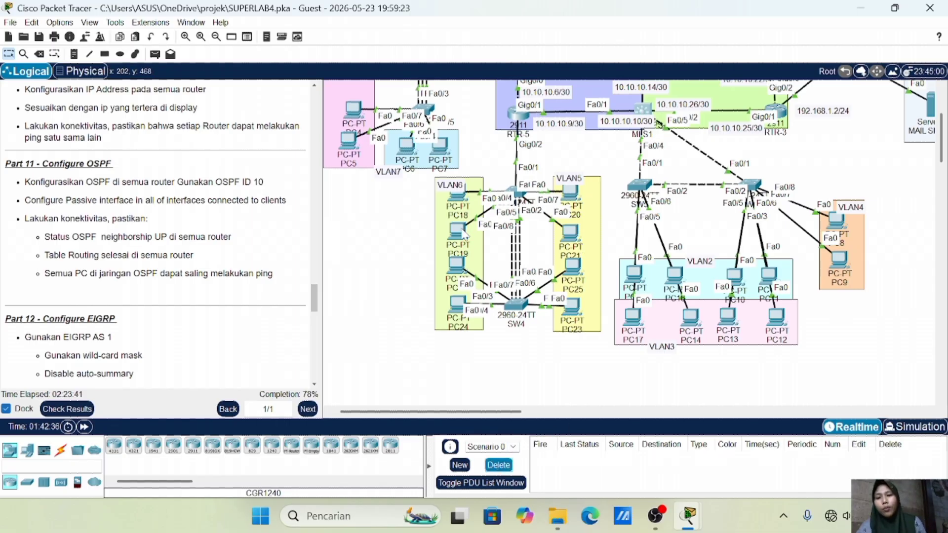
{"action": "scroll", "coordinate": [352, 139], "scroll_direction": "up", "scroll_amount": 3}
Send simple PDU pings from RTR-4 to RTR-5 and from RTR-5 to RTR-1
{"action": "key", "text": "p"}
{"action": "left_click", "coordinate": [514, 145]}
{"action": "left_click", "coordinate": [517, 246]}
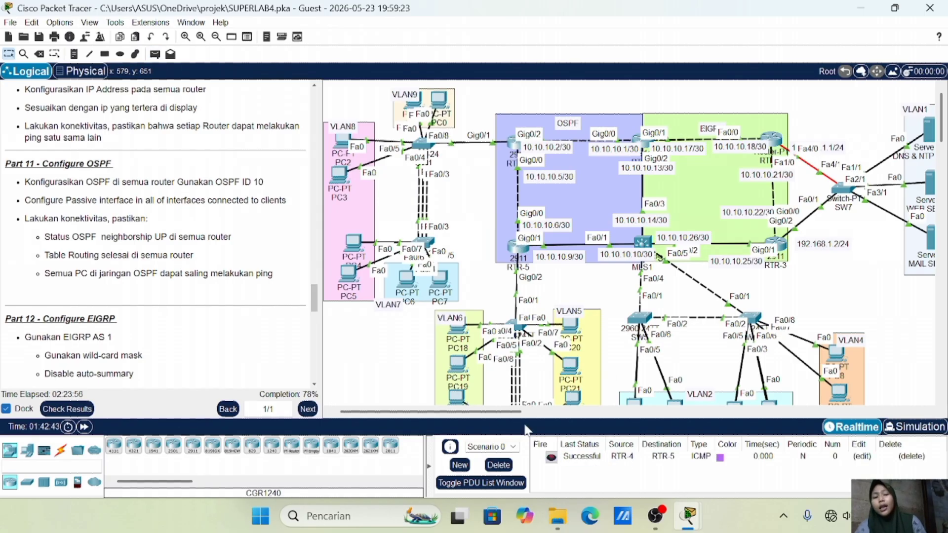
{"action": "left_click", "coordinate": [154, 54]}
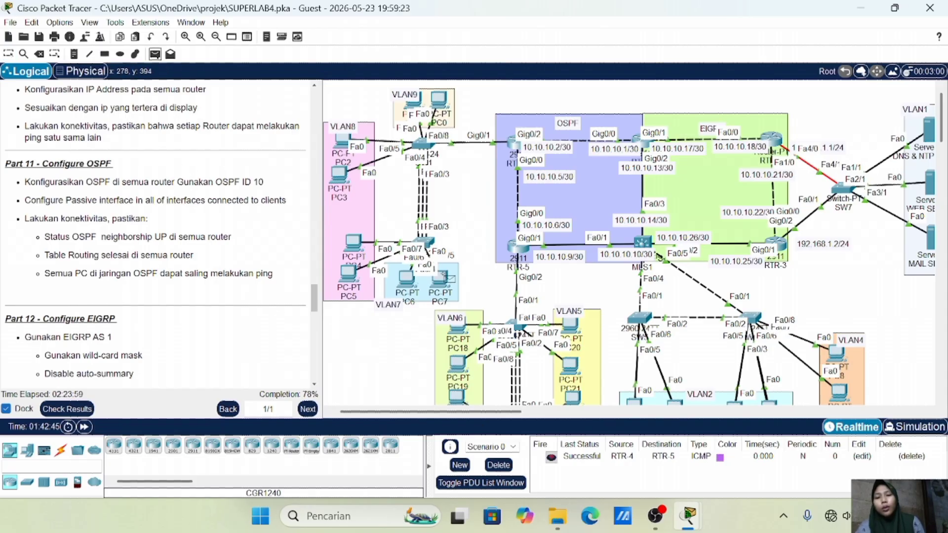
{"action": "left_click", "coordinate": [515, 247]}
{"action": "left_click", "coordinate": [642, 143]}
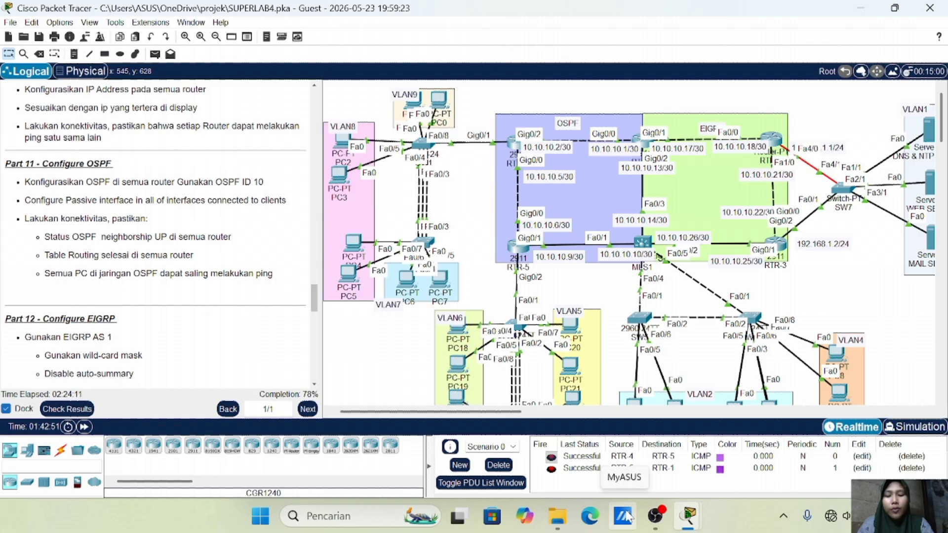
{"action": "scroll", "coordinate": [236, 313], "scroll_direction": "down", "scroll_amount": 3}
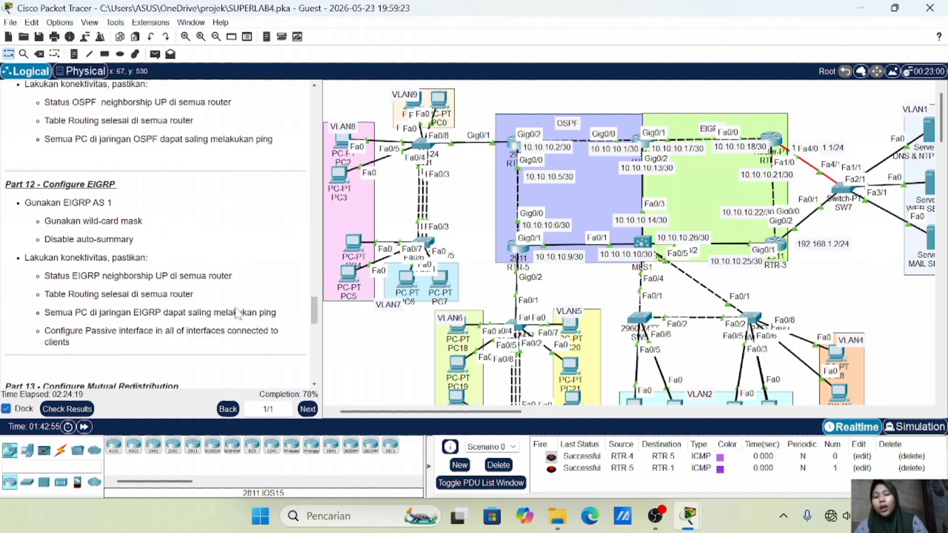
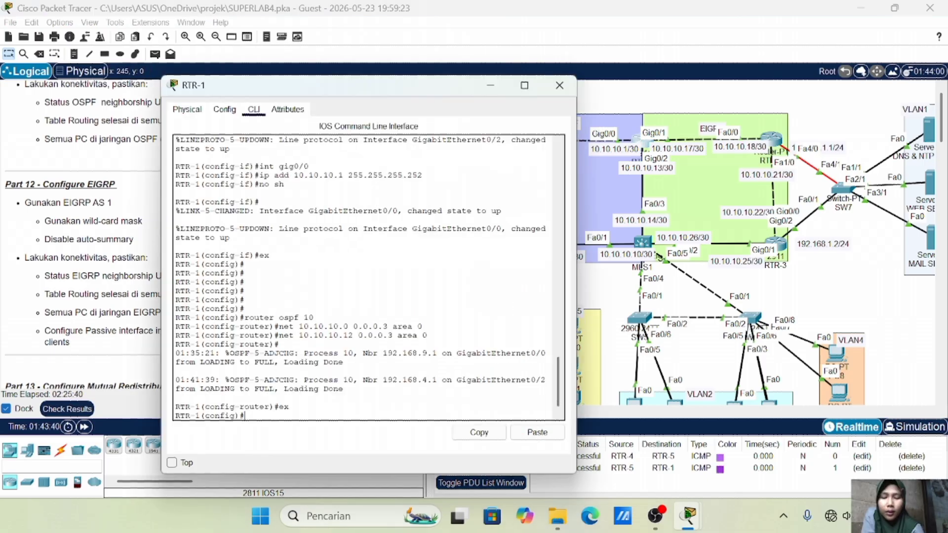
On RTR-1, start EIGRP 1, add network 10.10.10.16 0.0.0.3, and enter no auto-summary
{"action": "type", "text": "router "}
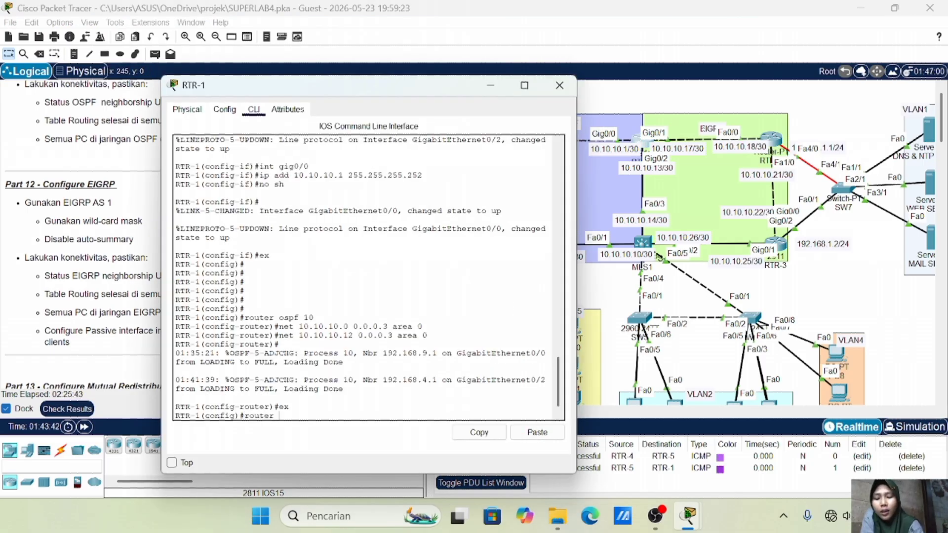
{"action": "type", "text": "eigrp "}
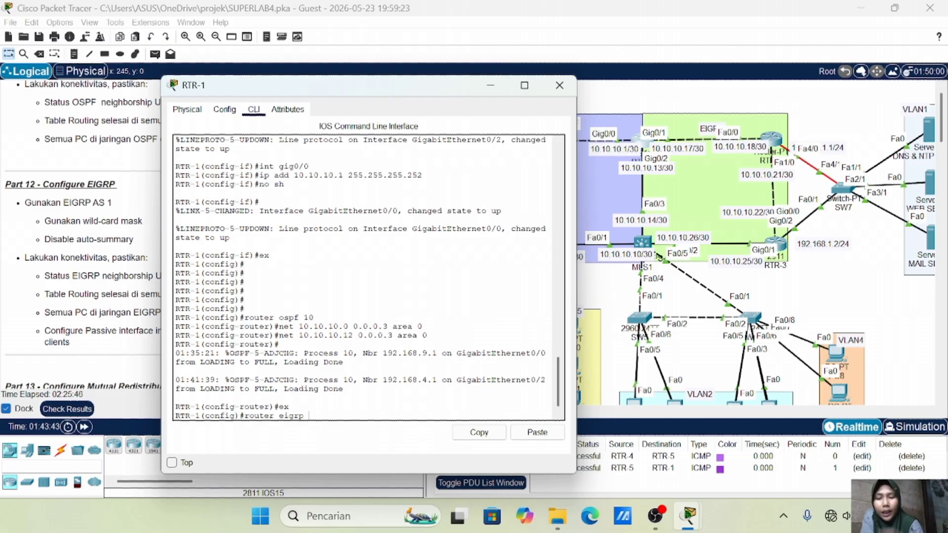
{"action": "type", "text": "1"}
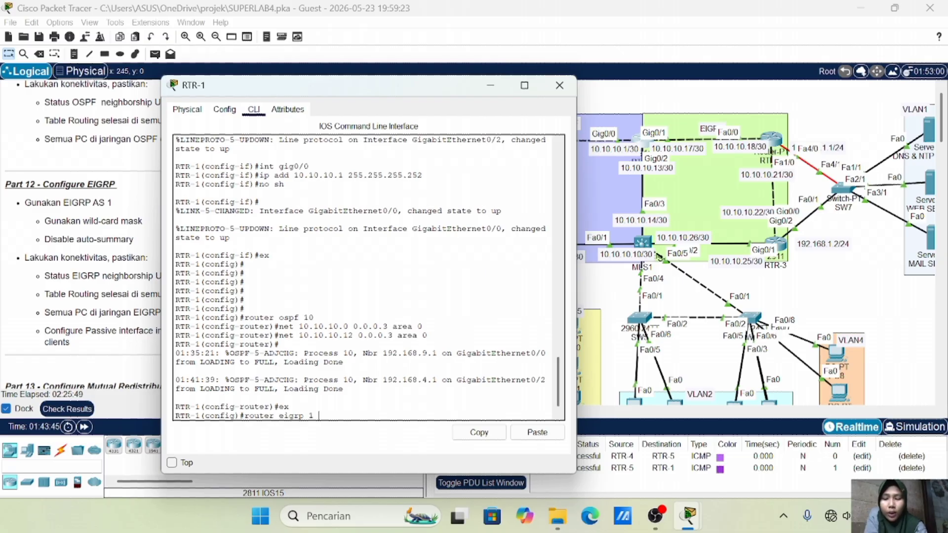
{"action": "key", "text": "Return"}
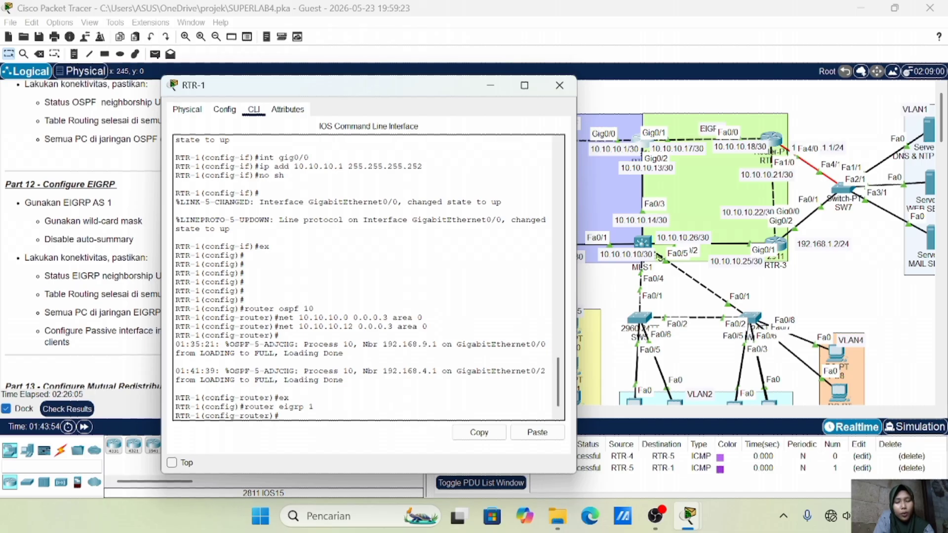
{"action": "type", "text": "net 10.10.10.16 0.0.0.3 area 0"}
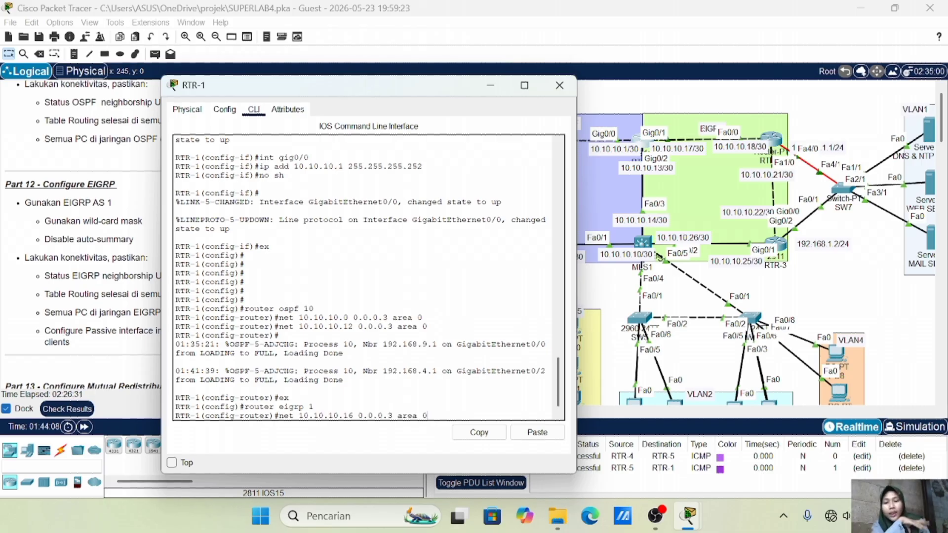
{"action": "key", "text": "BackSpace"}
{"action": "key", "text": "BackSpace"}
{"action": "key", "text": "BackSpace"}
{"action": "key", "text": "BackSpace"}
{"action": "key", "text": "BackSpace"}
{"action": "key", "text": "BackSpace"}
{"action": "key", "text": "BackSpace"}
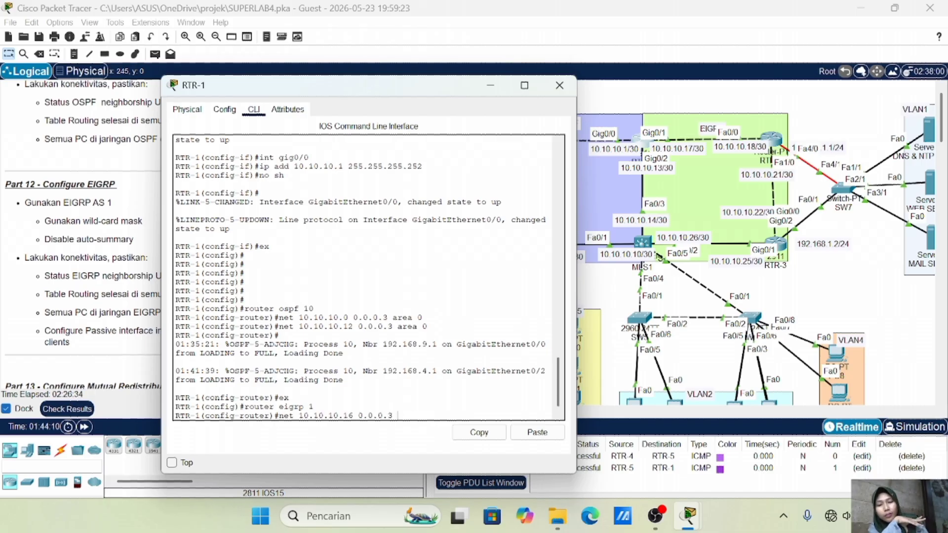
{"action": "key", "text": "Return"}
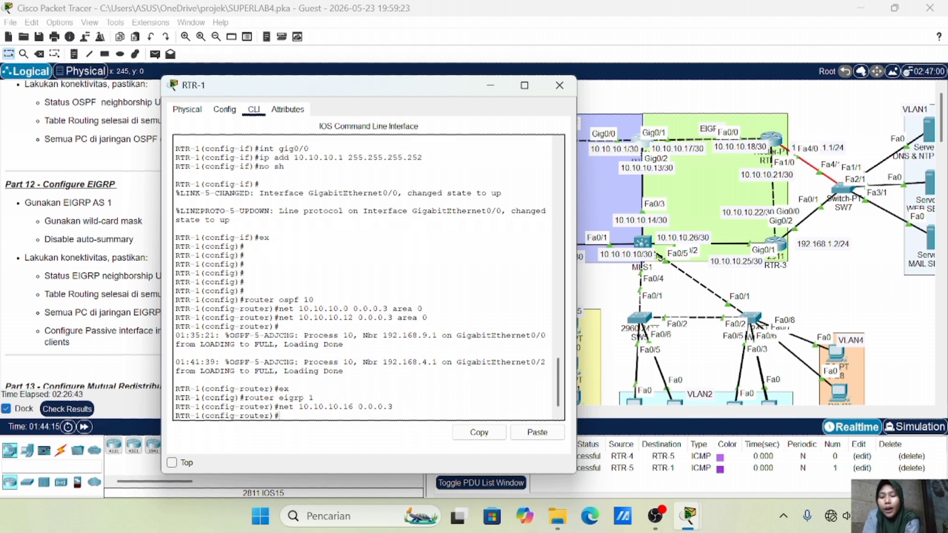
{"action": "type", "text": "o sum"}
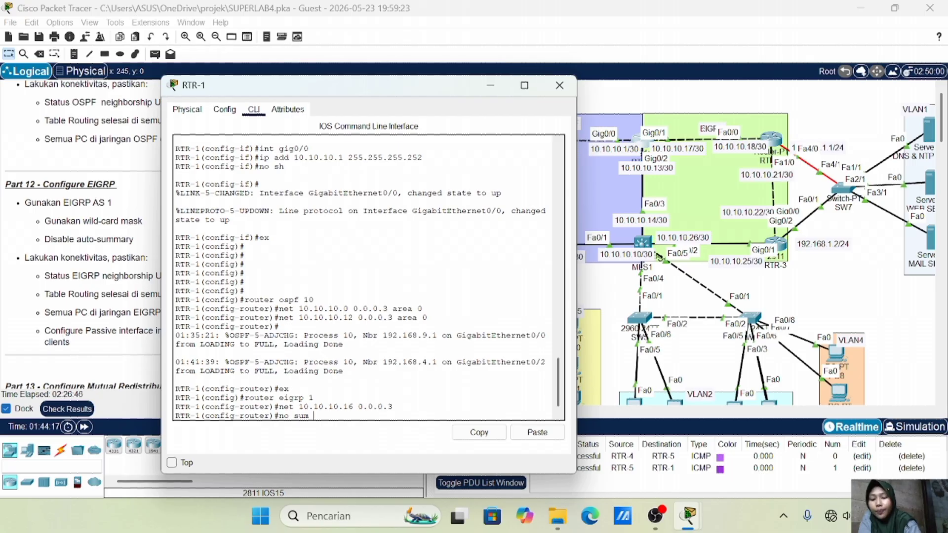
{"action": "key", "text": "BackSpace"}
{"action": "key", "text": "BackSpace"}
{"action": "key", "text": "BackSpace"}
{"action": "type", "text": "aut"}
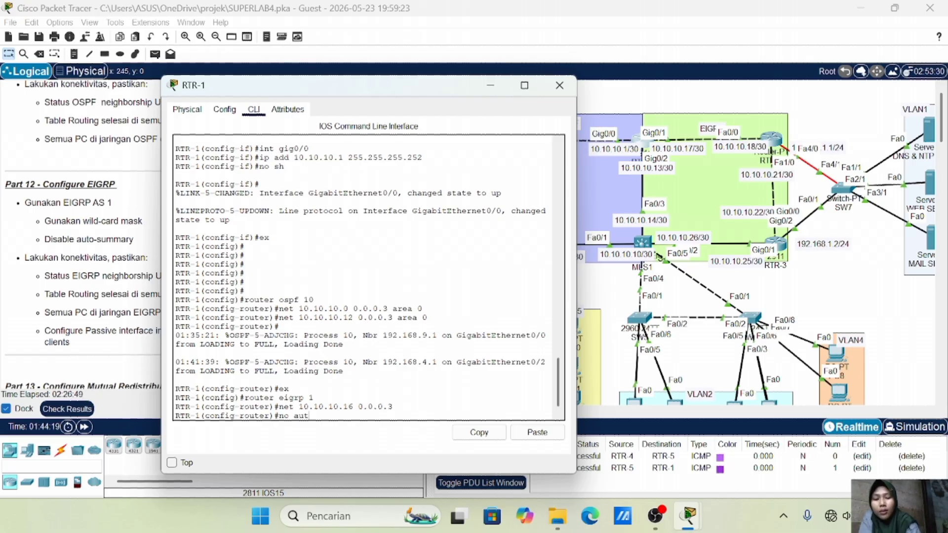
{"action": "type", "text": "o-sum"}
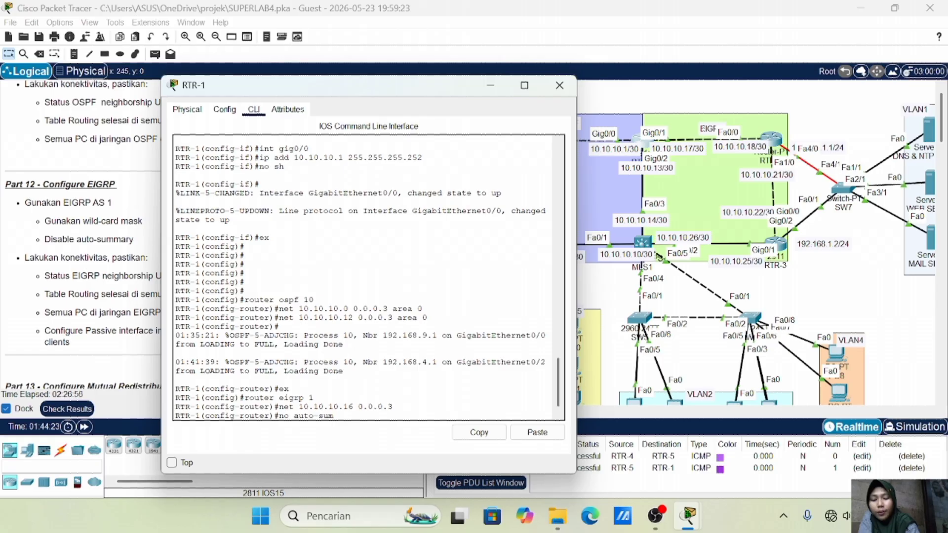
{"action": "key", "text": "Return"}
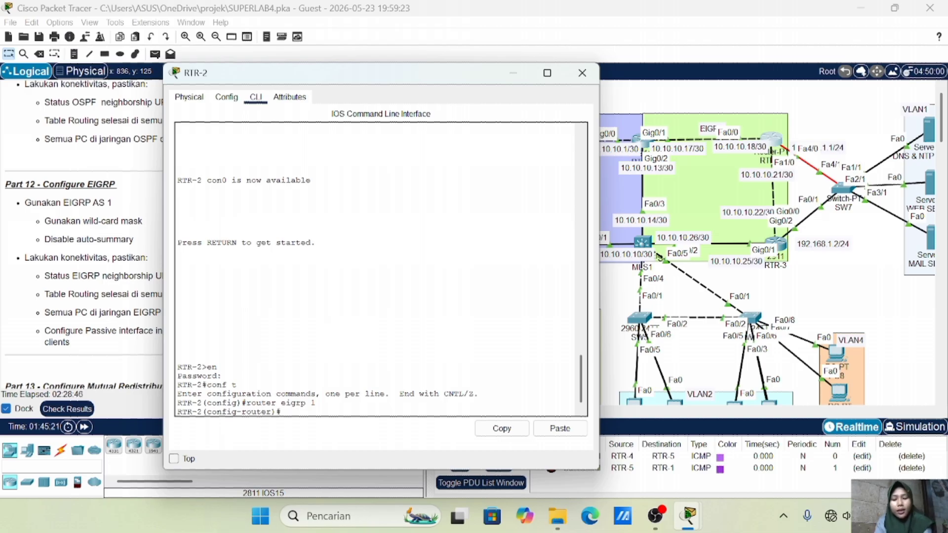
Add networks 10.10.10.16 and 10.10.10.20 with wildcard 0.0.0.3 to RTR-2's EIGRP 1
{"action": "type", "text": "net 10.10.10.16 0.0.0.3"}
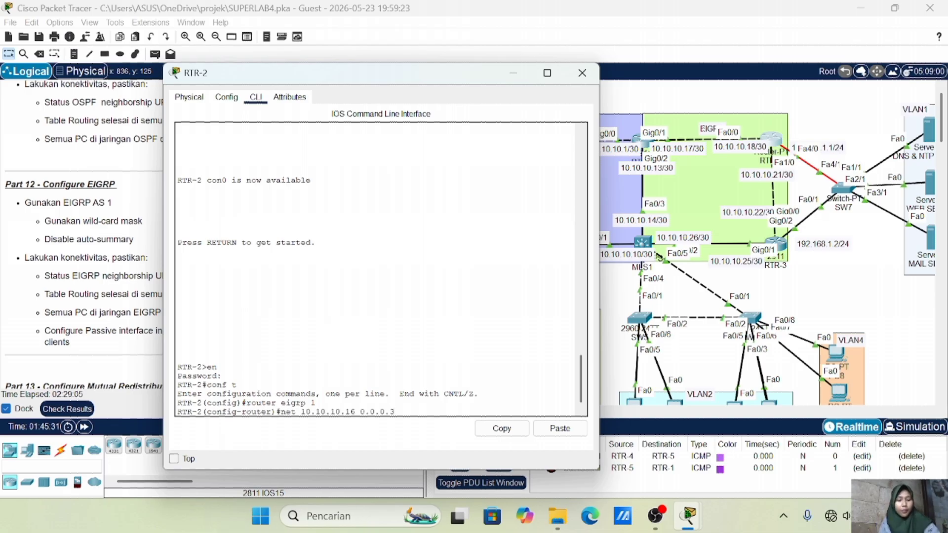
{"action": "key", "text": "Return"}
{"action": "key", "text": "Return"}
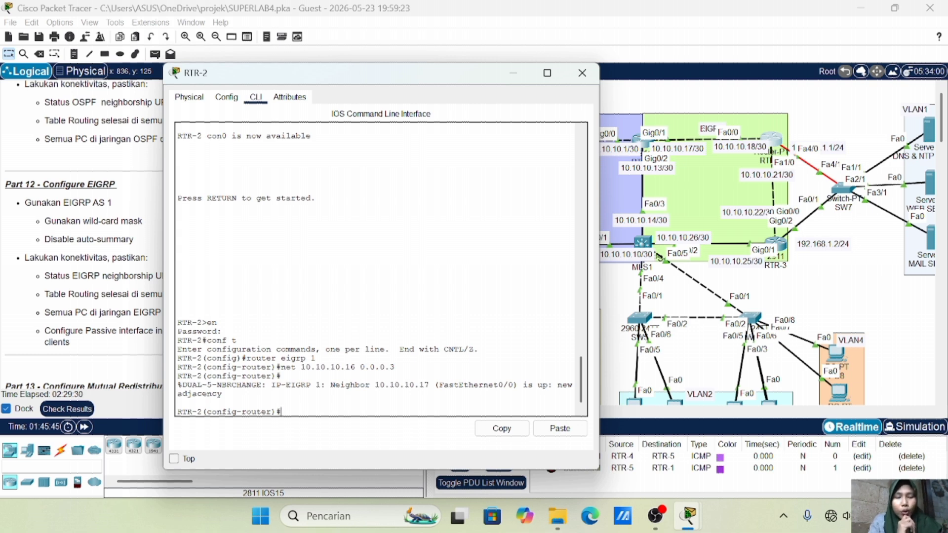
{"action": "key", "text": "Up"}
{"action": "key", "text": "Left"}
{"action": "key", "text": "Left"}
{"action": "key", "text": "Left"}
{"action": "key", "text": "Left"}
{"action": "key", "text": "Left"}
{"action": "key", "text": "Left"}
{"action": "key", "text": "Left"}
{"action": "key", "text": "Left"}
{"action": "key", "text": "Left"}
{"action": "key", "text": "Left"}
{"action": "key", "text": "Left"}
{"action": "key", "text": "BackSpace"}
{"action": "key", "text": "BackSpace"}
{"action": "type", "text": "20"}
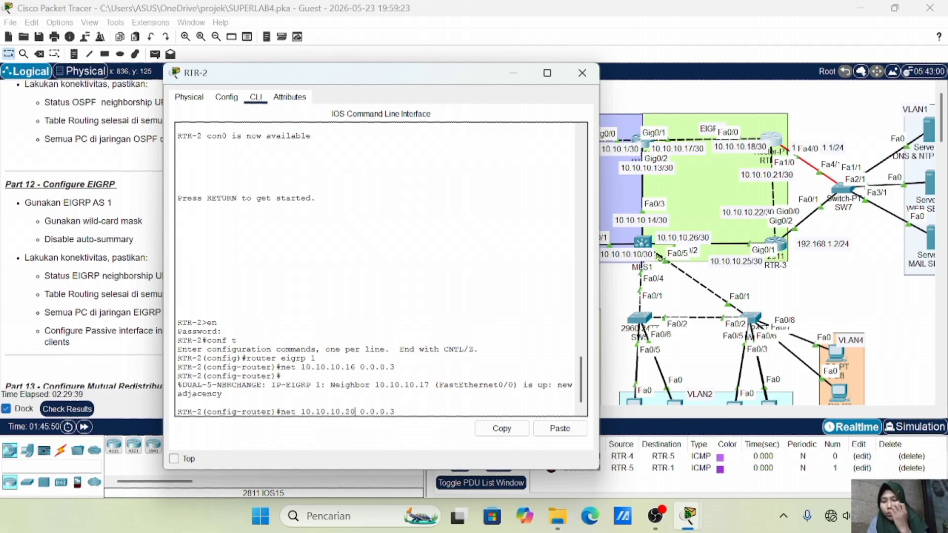
{"action": "key", "text": "Return"}
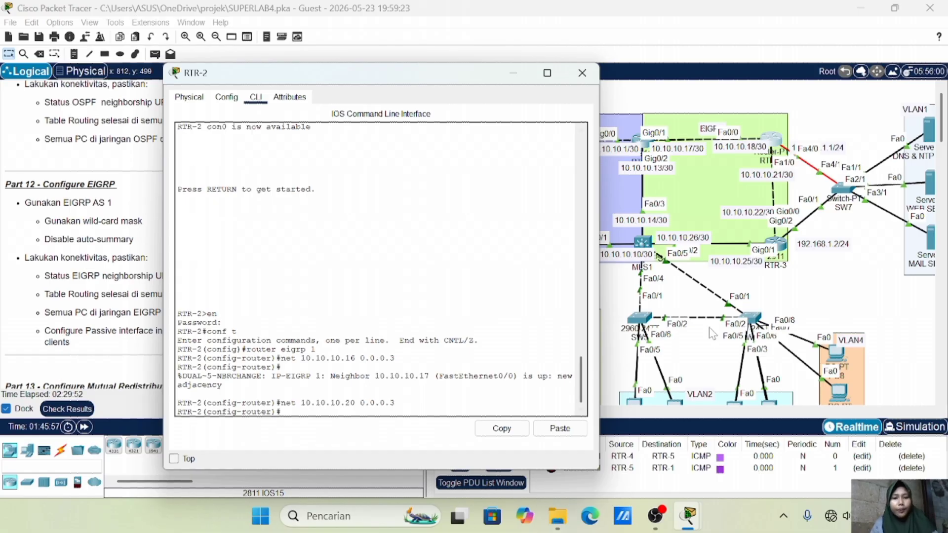
Add network 192.168.1.0 0.0.0.255 to RTR-2's EIGRP and disable auto-summary
{"action": "scroll", "coordinate": [708, 327], "scroll_direction": "right", "scroll_amount": 3}
{"action": "scroll", "coordinate": [708, 328], "scroll_direction": "right", "scroll_amount": 1}
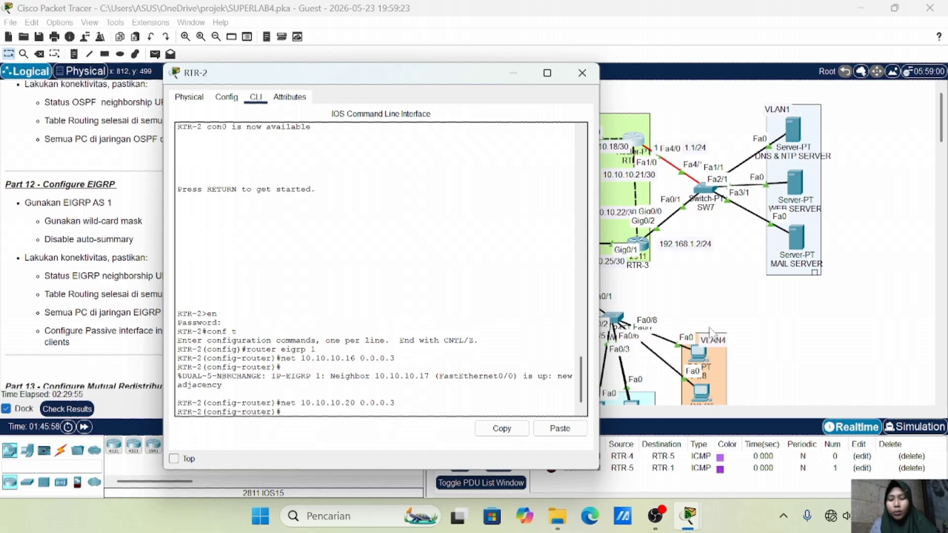
{"action": "type", "text": "net"}
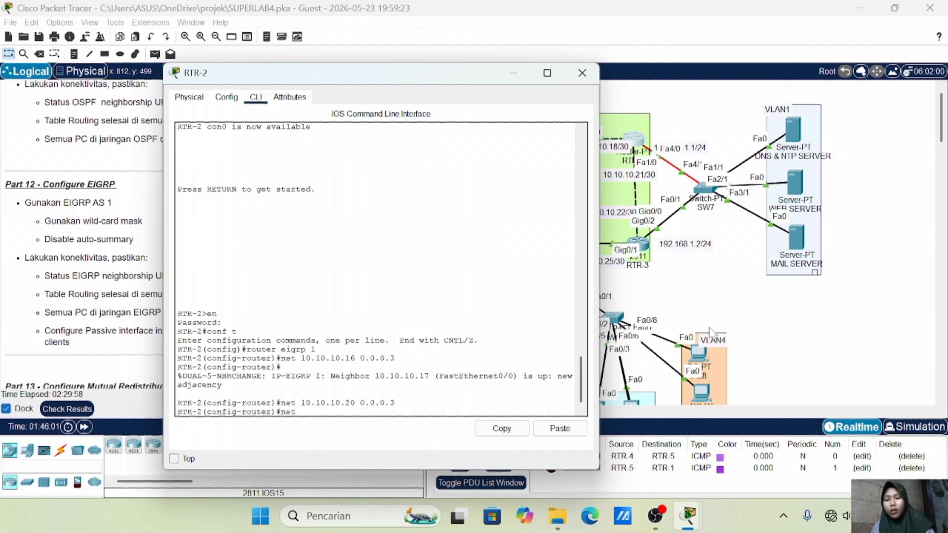
{"action": "type", "text": " 192.168.1.0"}
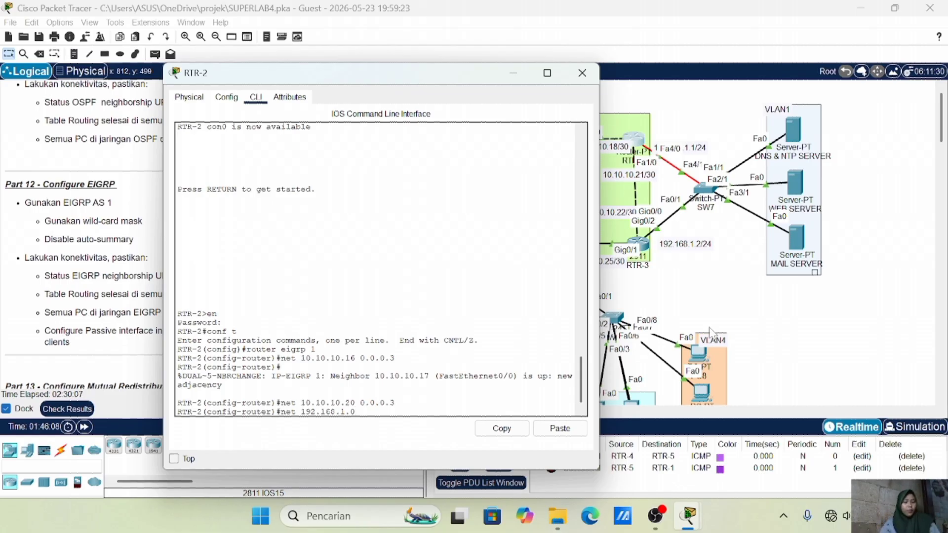
{"action": "type", "text": ".0"}
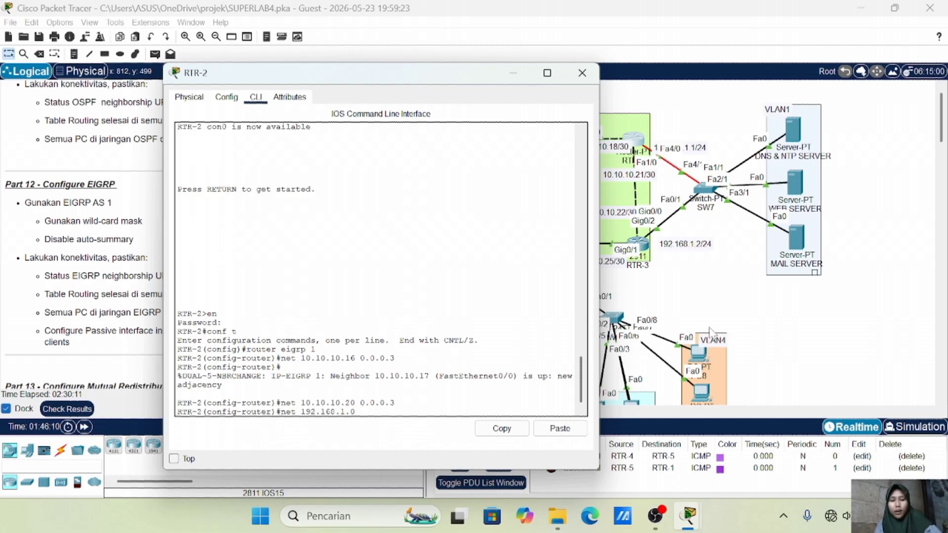
{"action": "key", "text": "BackSpace"}
{"action": "key", "text": "BackSpace"}
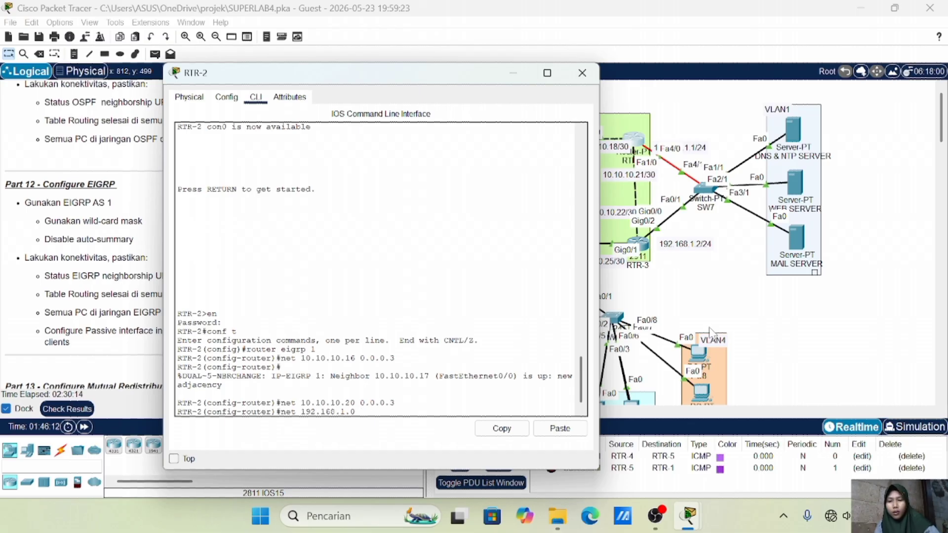
{"action": "type", "text": "0.0"}
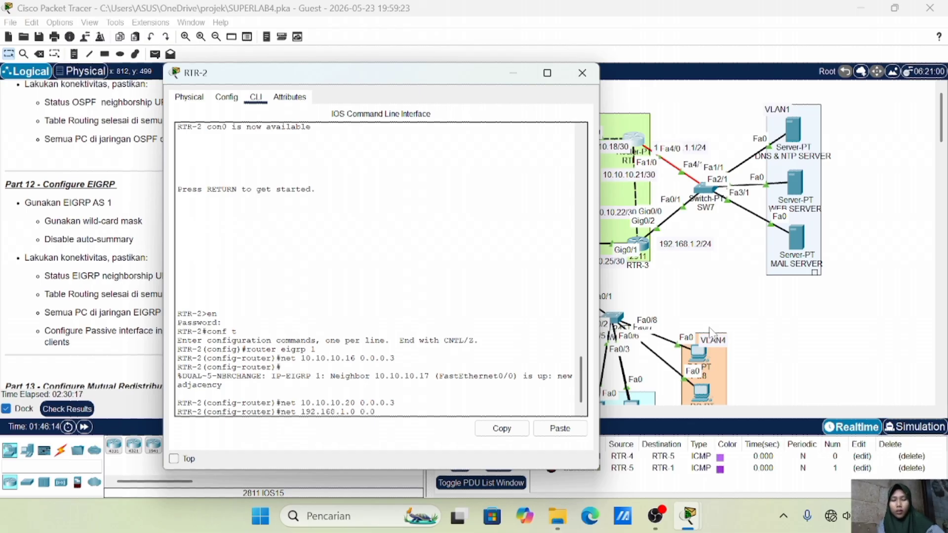
{"action": "type", "text": ".0.255"}
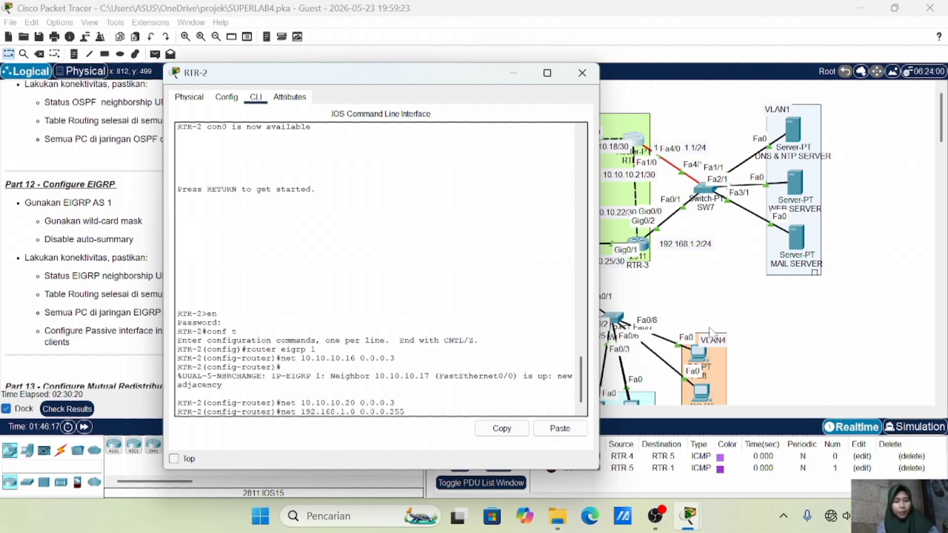
{"action": "key", "text": "Return"}
{"action": "type", "text": "no auto-sum"}
{"action": "key", "text": "Return"}
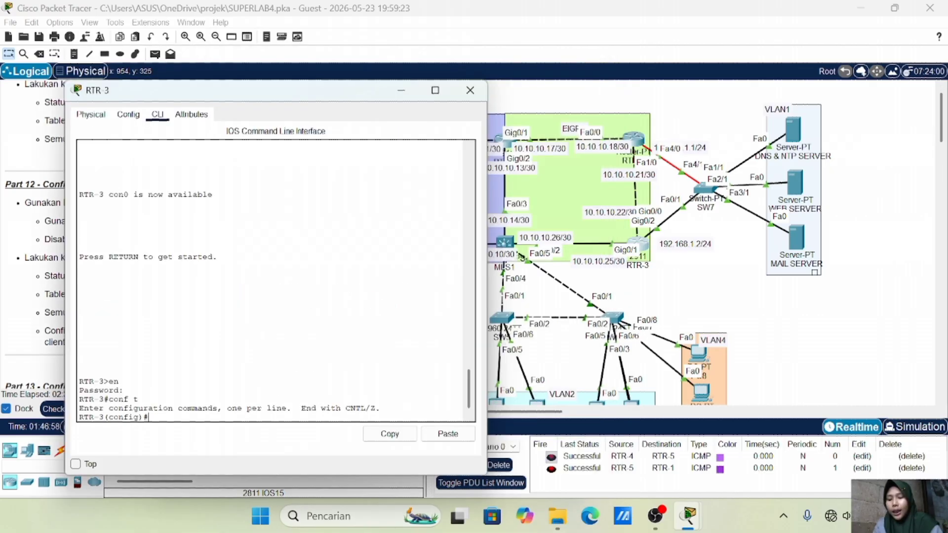
On RTR-3, start EIGRP 1 with networks 10.10.10.20 and 10.10.10.24, wildcard 0.0.0.3
{"action": "type", "text": "router "}
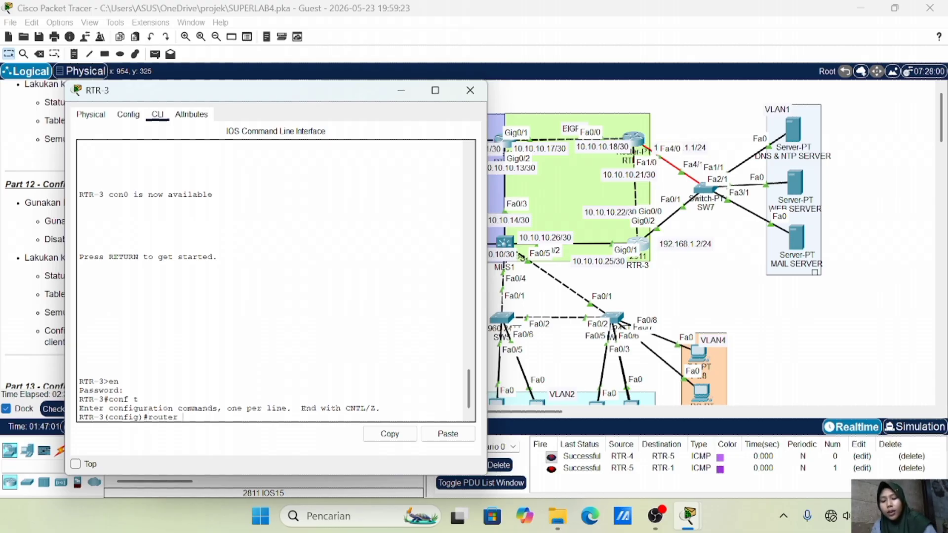
{"action": "type", "text": "eigrp"}
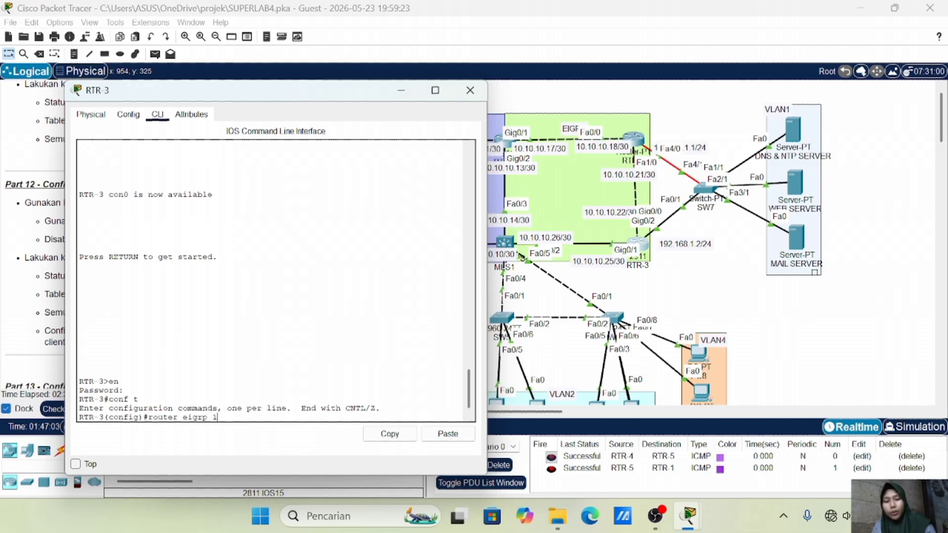
{"action": "type", "text": " 1"}
{"action": "key", "text": "Return"}
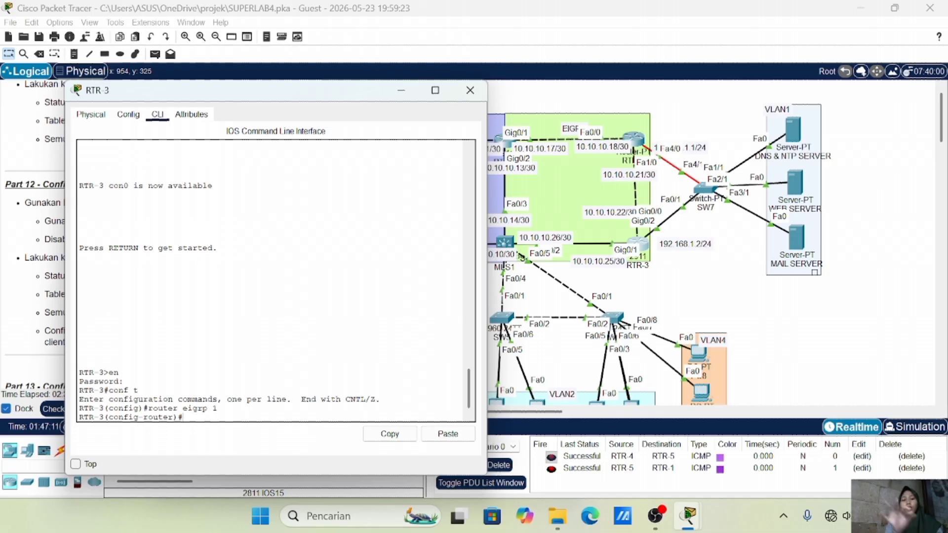
{"action": "type", "text": "net 10.10.10.20 0.0.0.3"}
{"action": "key", "text": "Return"}
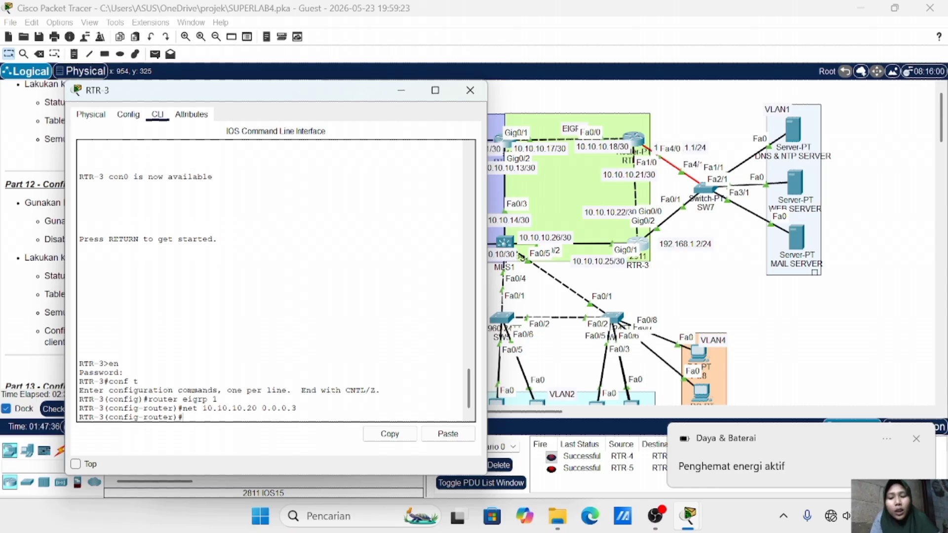
{"action": "type", "text": "net 10.10.10.24 0.0.0.3"}
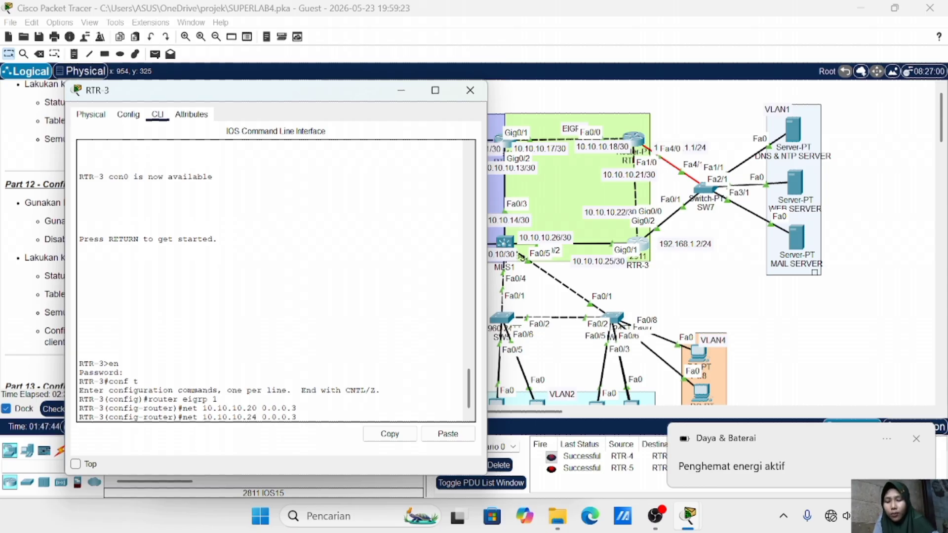
{"action": "key", "text": "Return"}
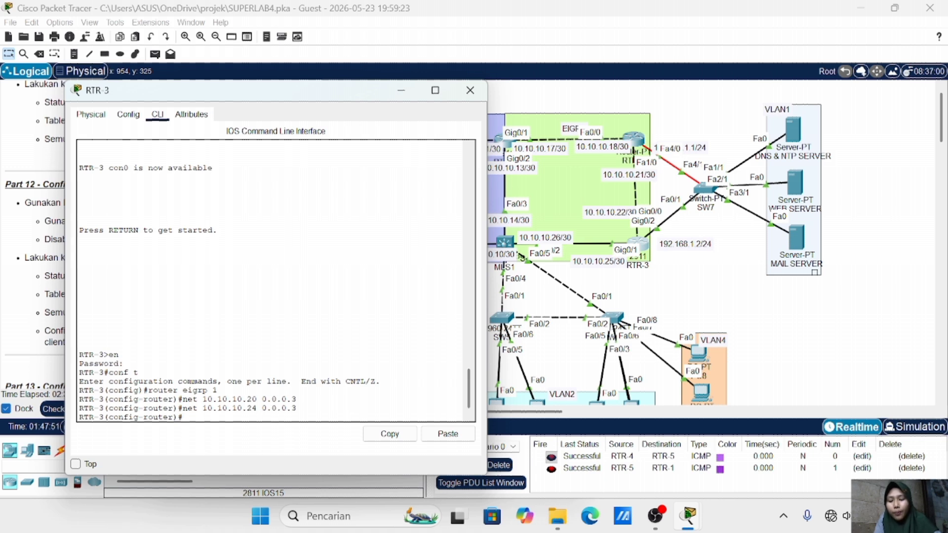
Add network 192.168.1.0 0.0.0.255 to RTR-3's EIGRP and disable auto-summary
{"action": "type", "text": "et"}
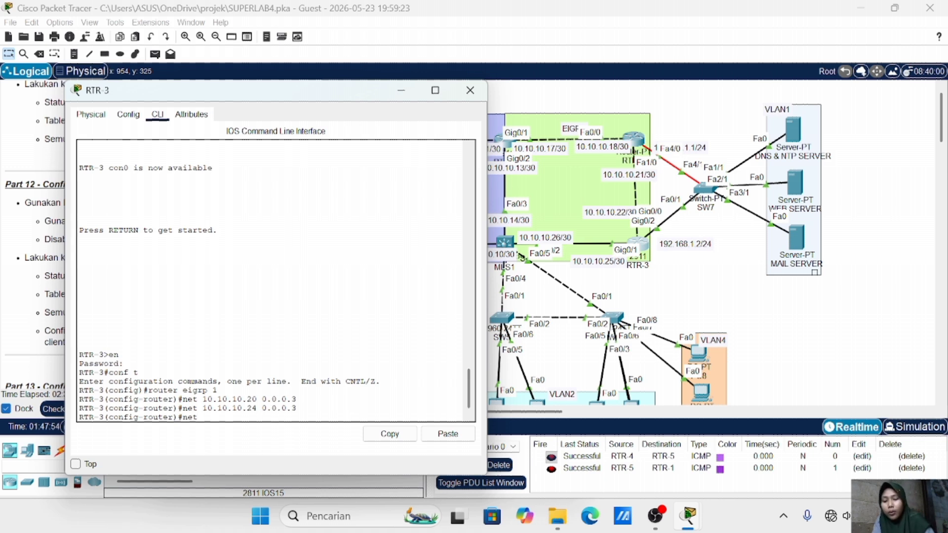
{"action": "type", "text": " 192.168."}
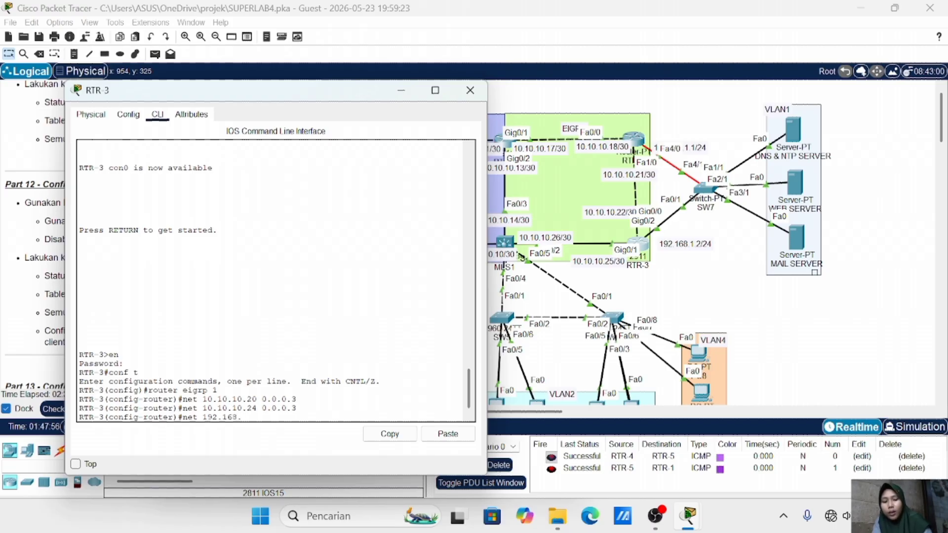
{"action": "type", "text": "1.0 0.0.0.255"}
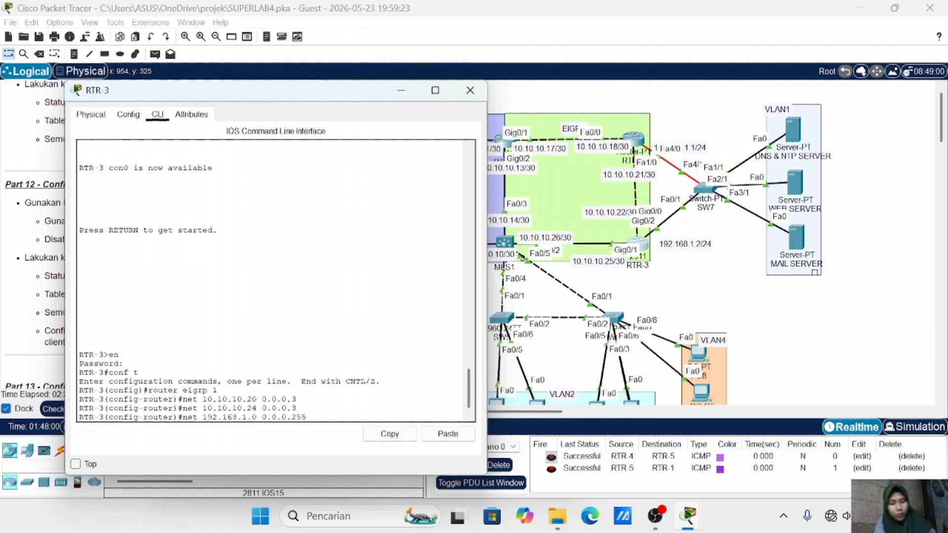
{"action": "key", "text": "Return"}
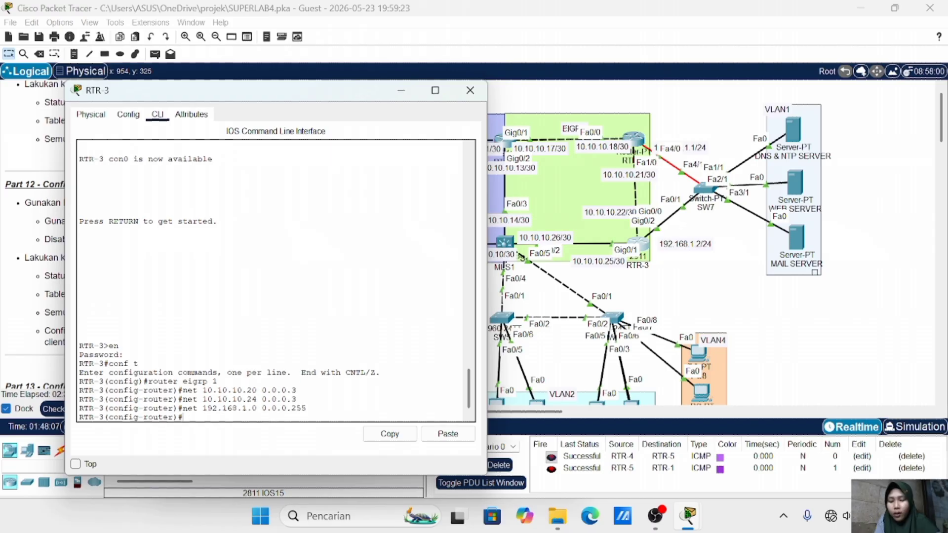
{"action": "type", "text": "no auito"}
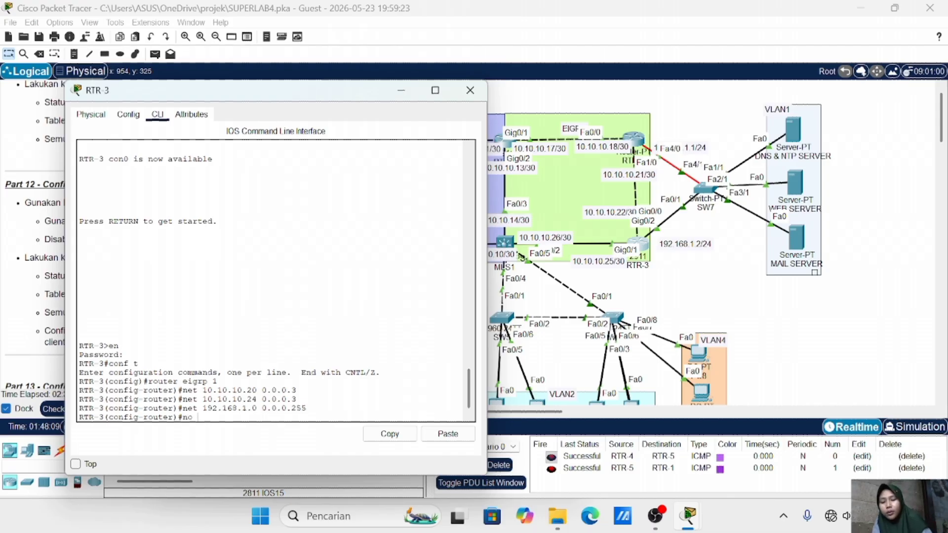
{"action": "key", "text": "BackSpace"}
{"action": "key", "text": "BackSpace"}
{"action": "key", "text": "BackSpace"}
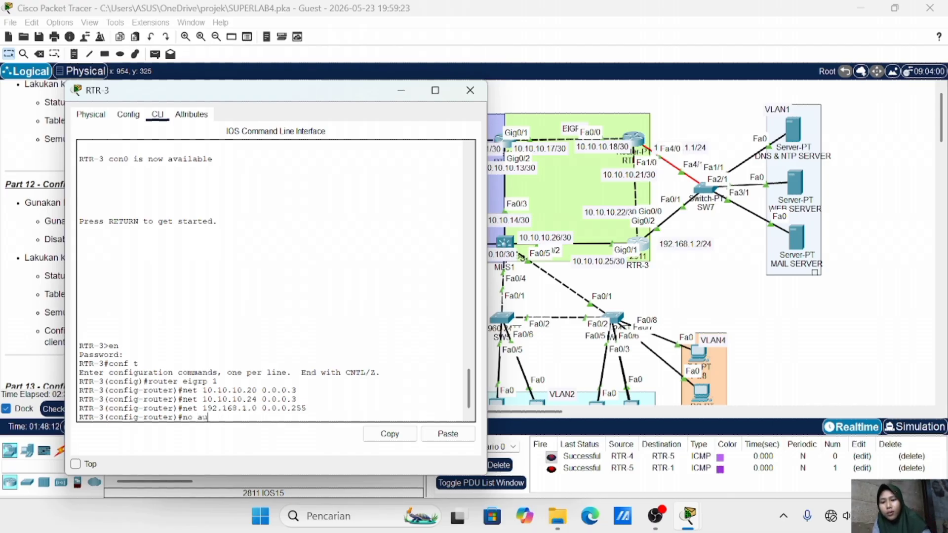
{"action": "type", "text": "to-sum"}
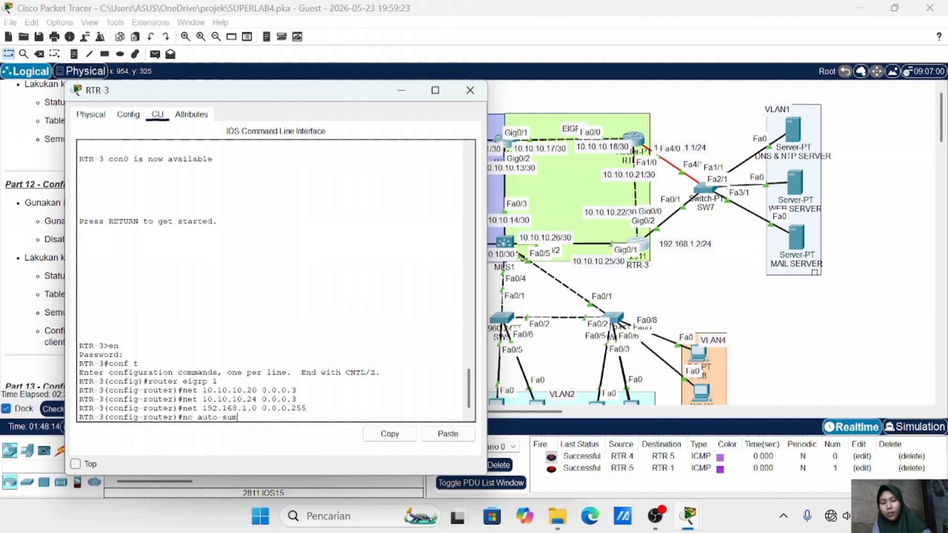
{"action": "key", "text": "Return"}
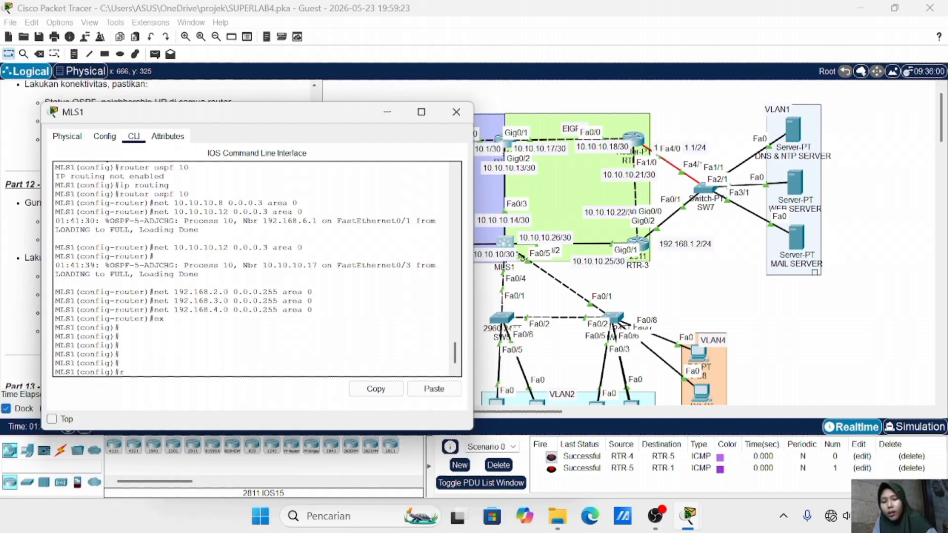
On MLS1, start EIGRP 1 advertising 10.10.10.24 0.0.0.3 with auto-summary disabled
{"action": "type", "text": "router"}
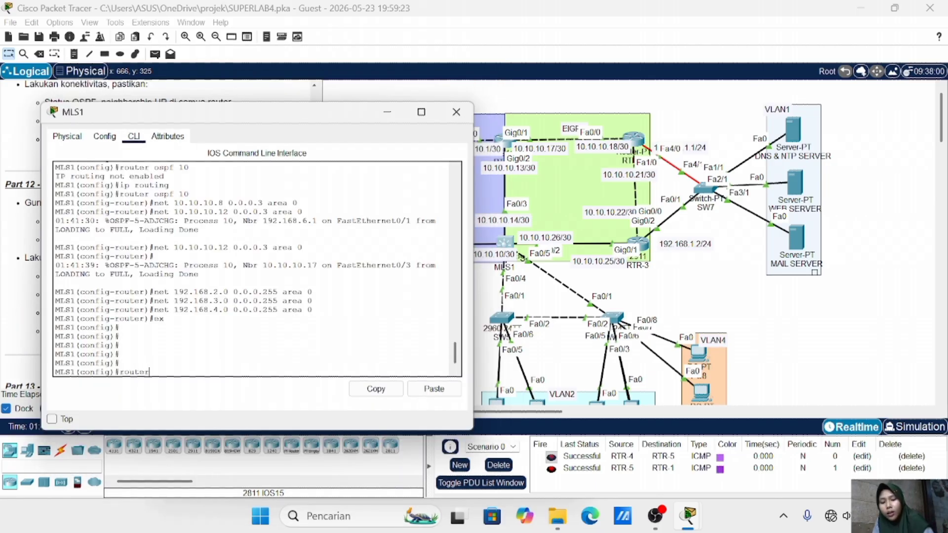
{"action": "type", "text": " eigrp "}
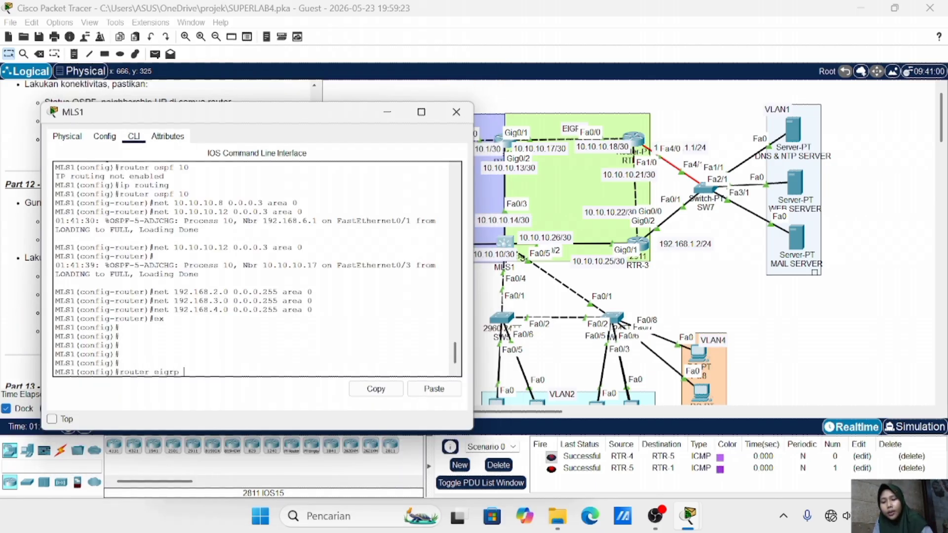
{"action": "type", "text": "1"}
{"action": "key", "text": "Return"}
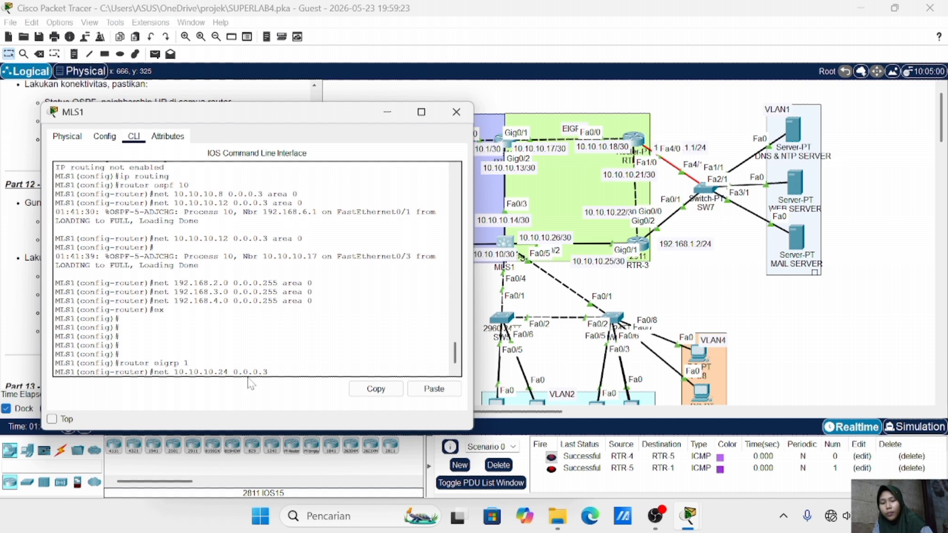
{"action": "key", "text": "Return"}
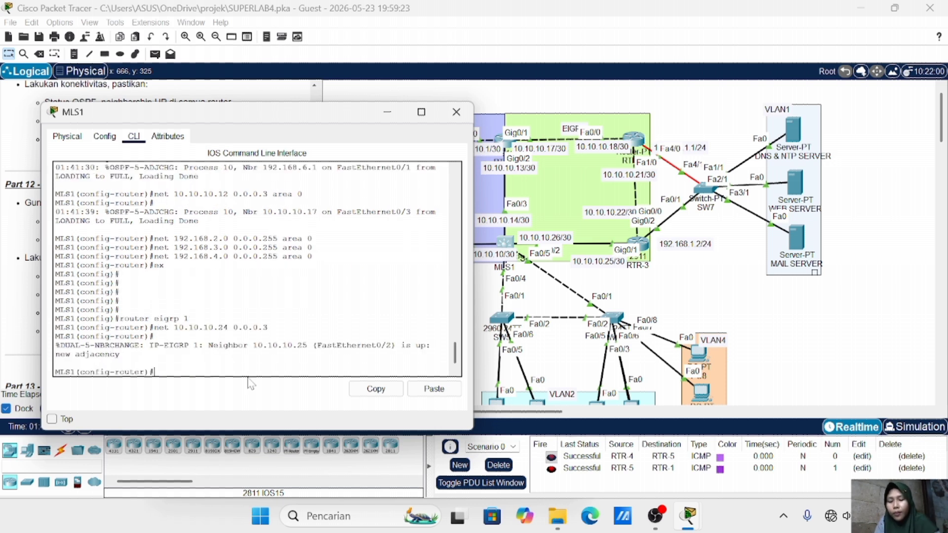
{"action": "type", "text": "no auto-sum"}
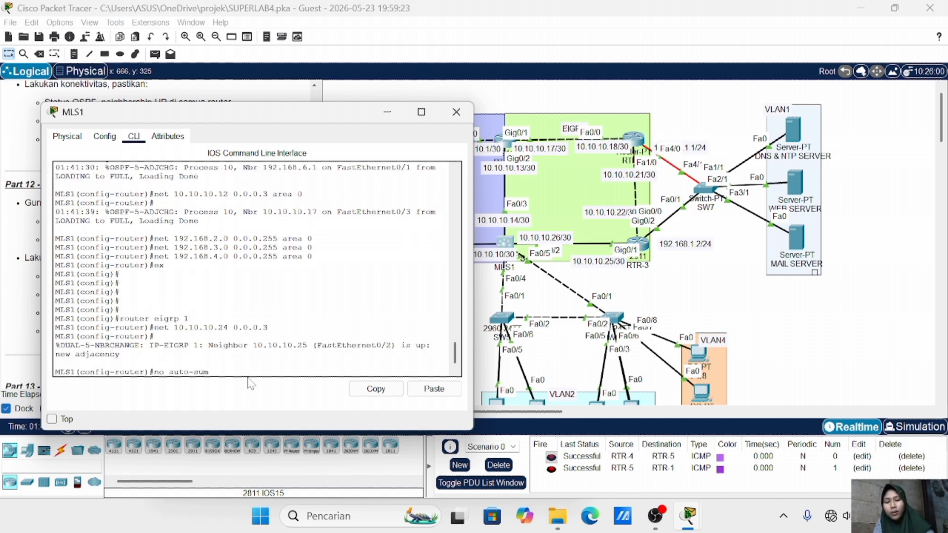
{"action": "key", "text": "Return"}
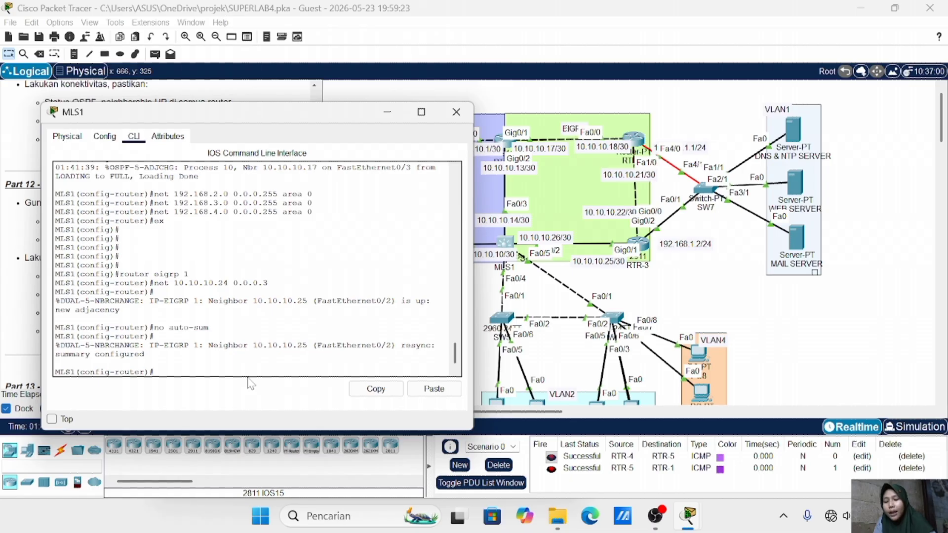
{"action": "type", "text": "do sh "}
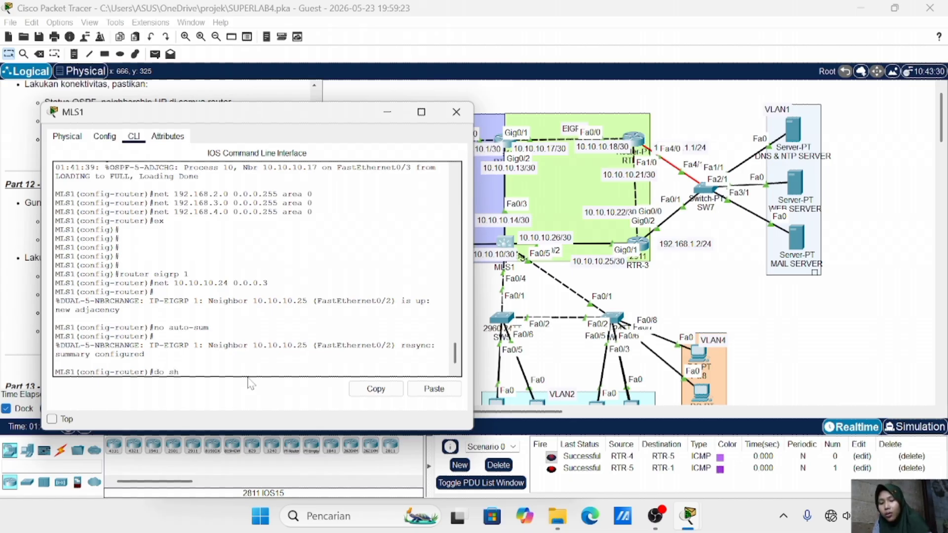
{"action": "type", "text": "ip route"}
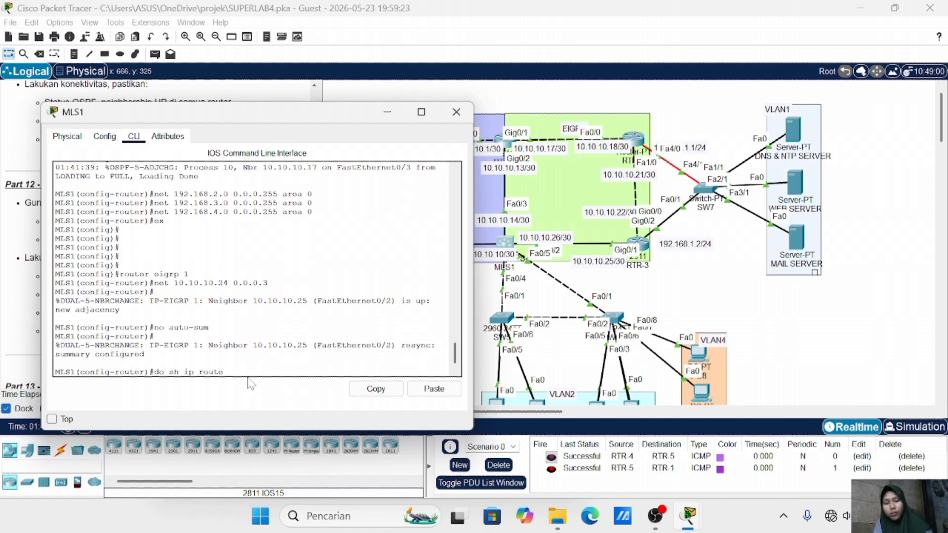
Display MLS1's full routing table with do sh ip route to confirm the EIGRP routes
{"action": "key", "text": "Return"}
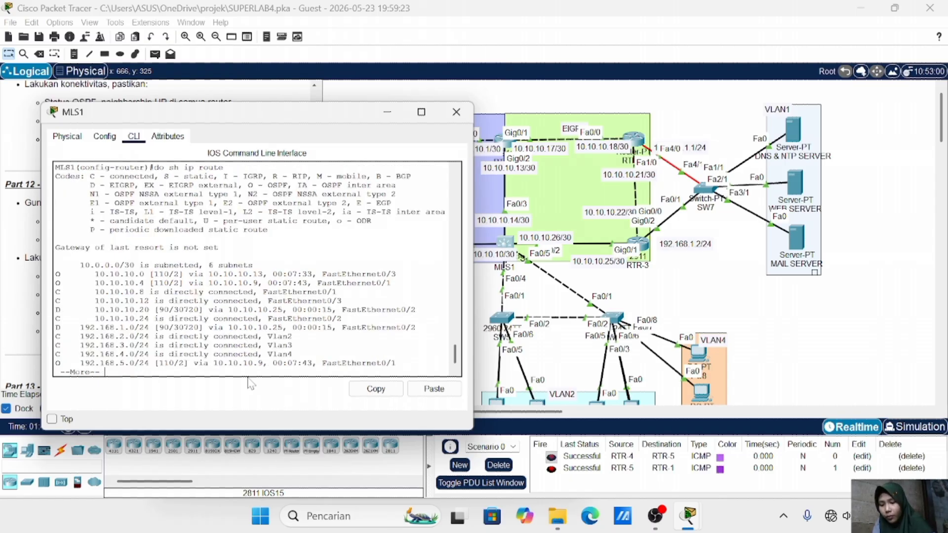
{"action": "key", "text": "space"}
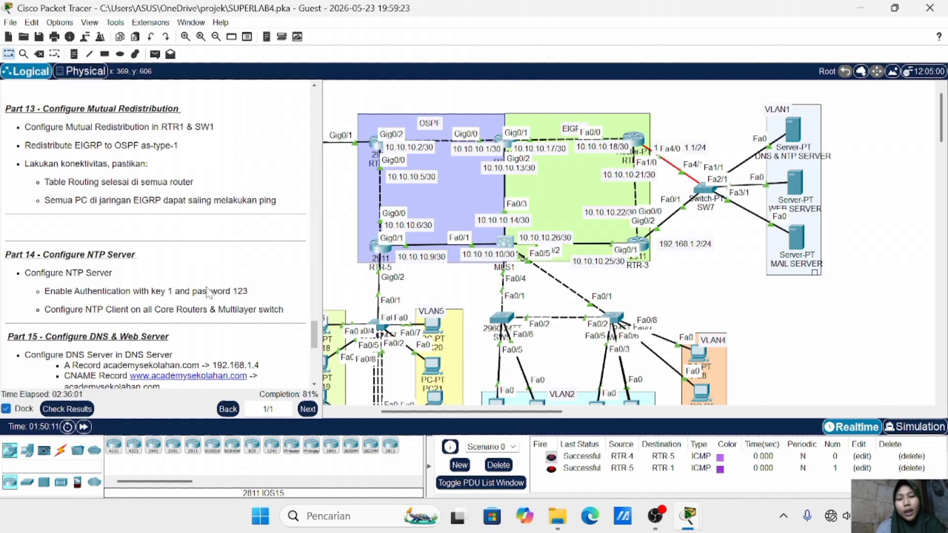
On RTR-1, redistribute OSPF 10 into EIGRP 1 with metric 1 1 1 1 1
{"action": "left_click", "coordinate": [499, 142]}
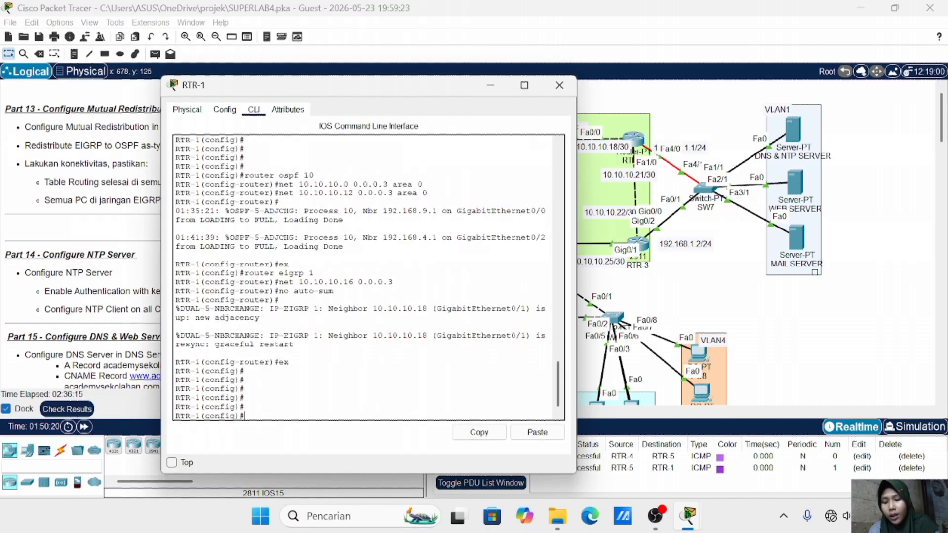
{"action": "type", "text": "rout"}
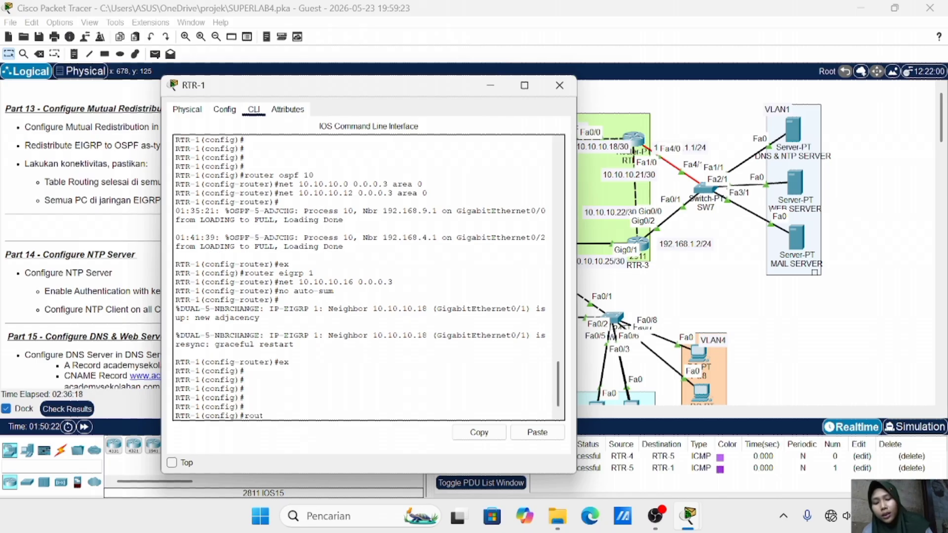
{"action": "type", "text": "er eigrp 1"}
{"action": "key", "text": "Return"}
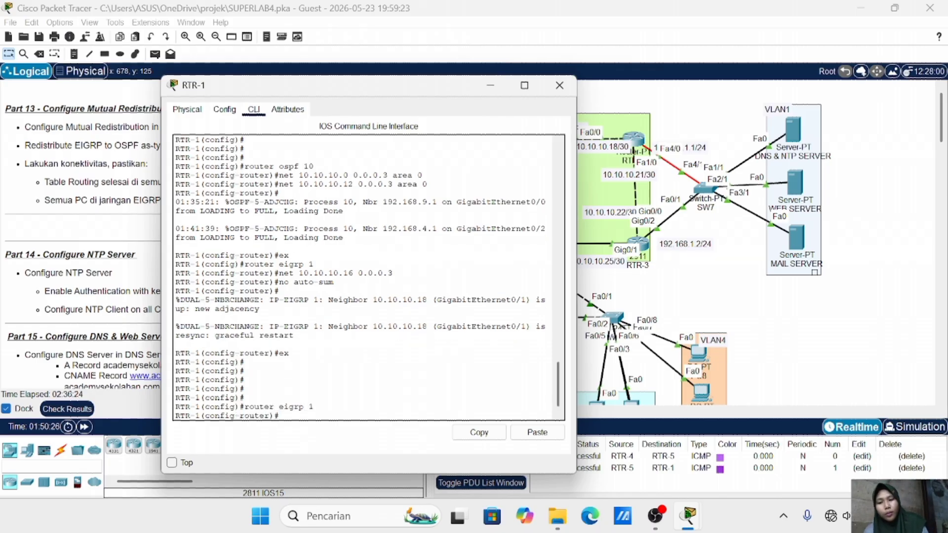
{"action": "type", "text": "redistri"}
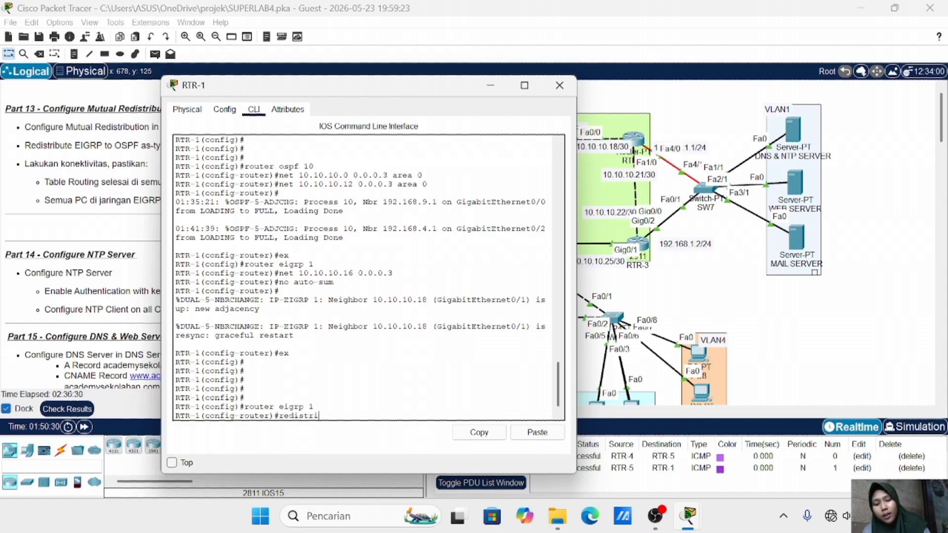
{"action": "type", "text": "bute ospf"}
{"action": "type", "text": "v"}
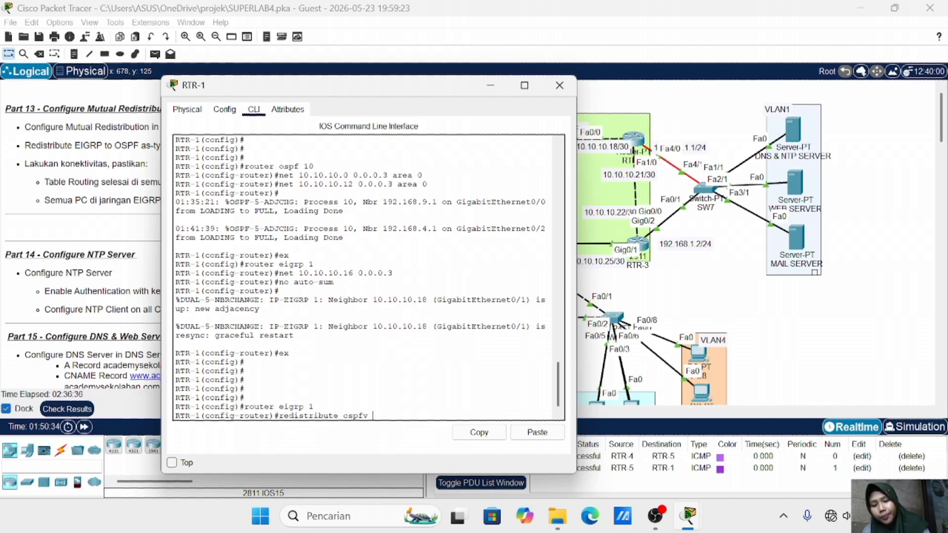
{"action": "key", "text": "BackSpace"}
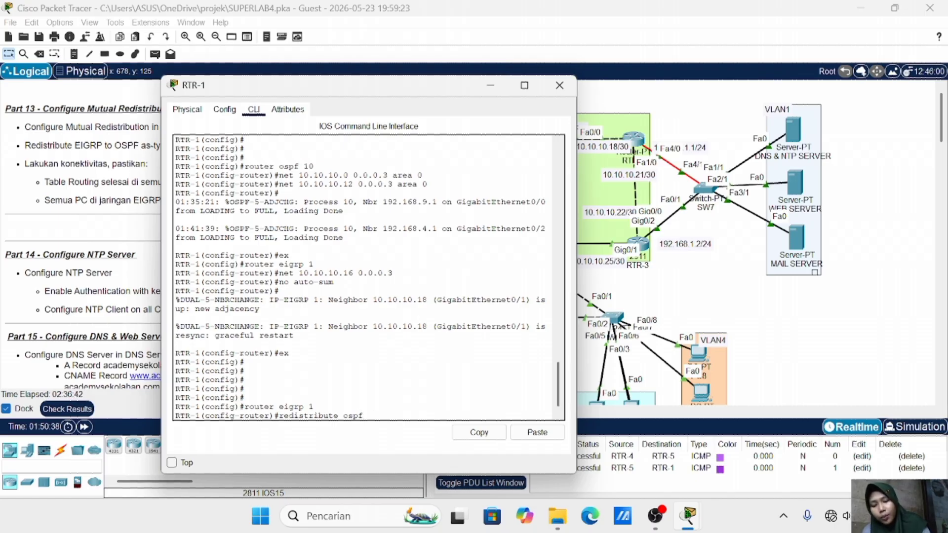
{"action": "type", "text": "10"}
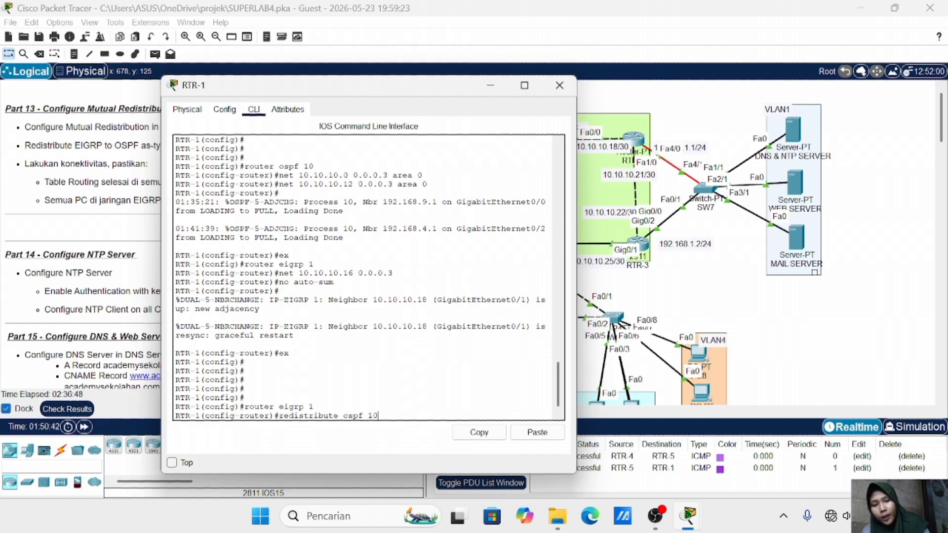
{"action": "type", "text": " matric 1"}
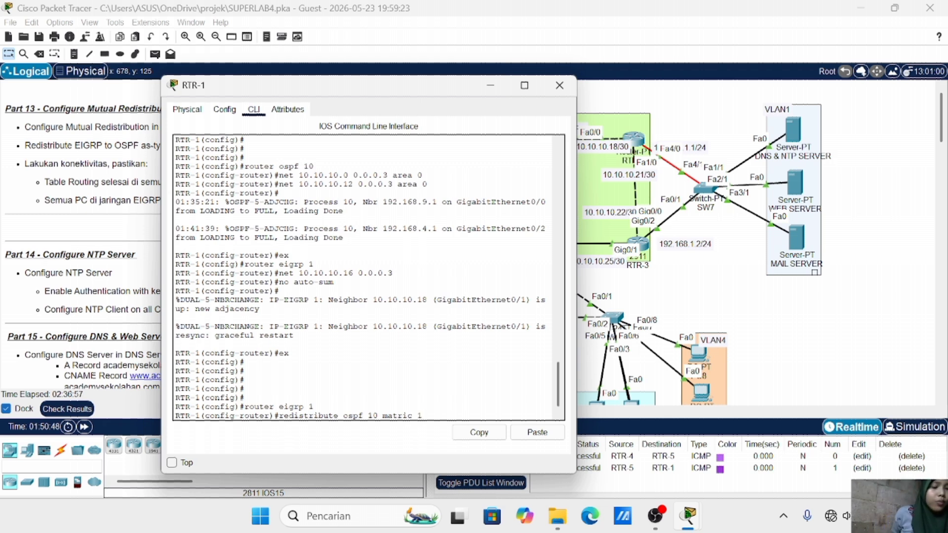
{"action": "type", "text": " 1 1"}
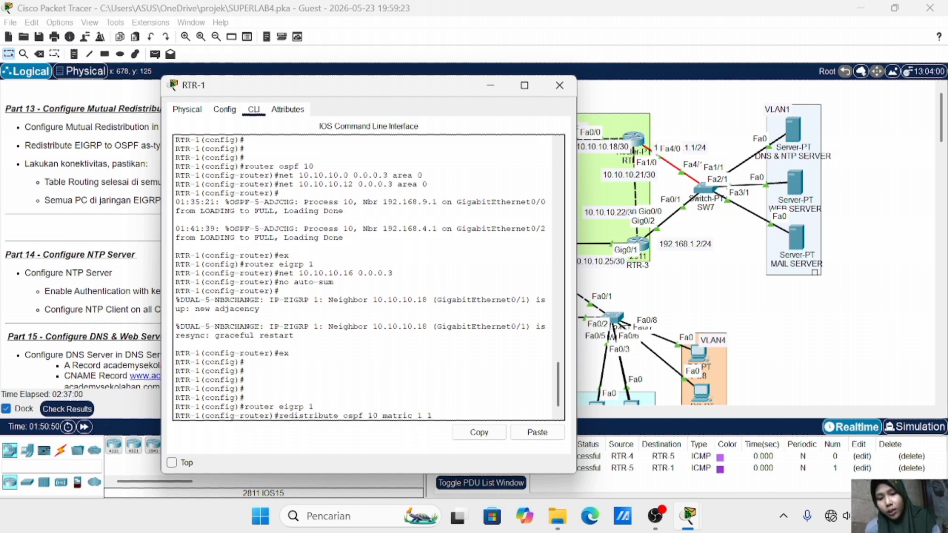
{"action": "type", "text": " 1 1"}
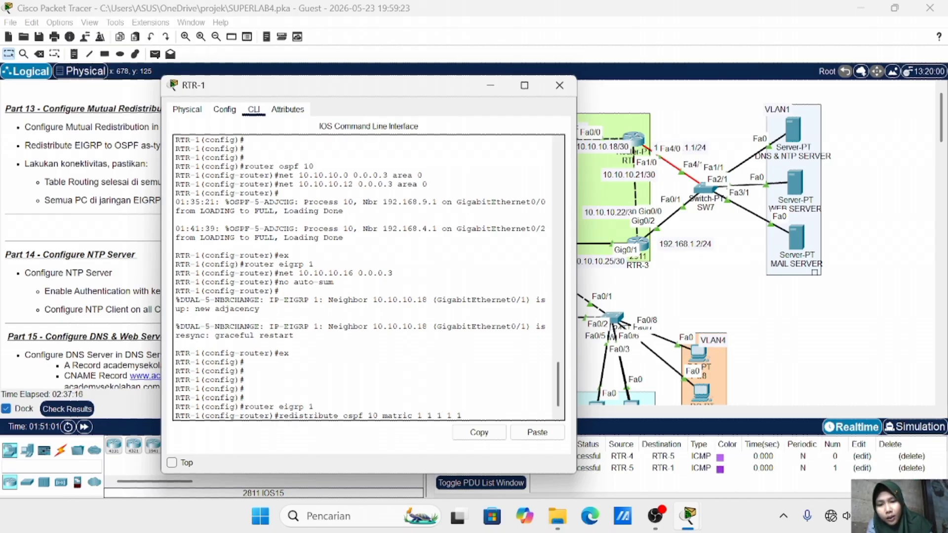
{"action": "key", "text": "BackSpace"}
{"action": "type", "text": "e"}
{"action": "key", "text": "Return"}
{"action": "type", "text": "ex"}
{"action": "key", "text": "Return"}
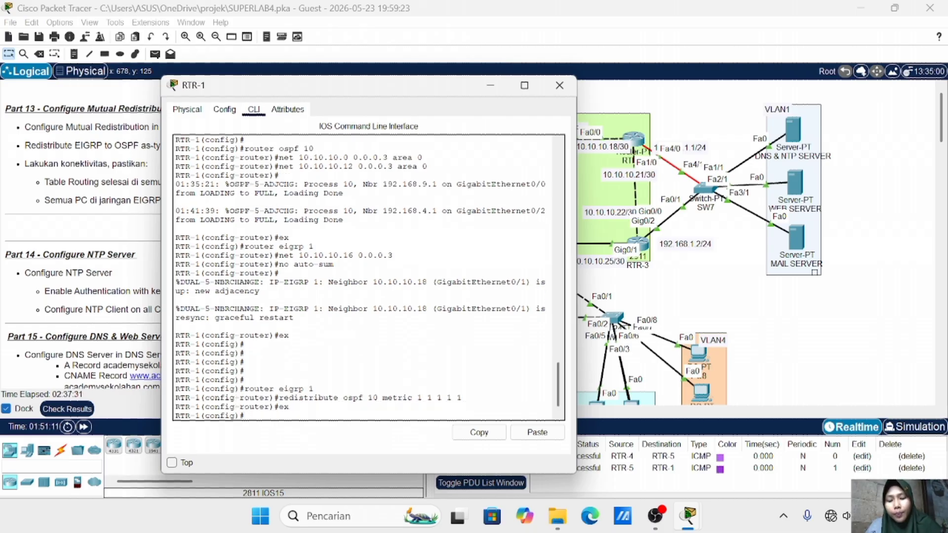
Under RTR-1's router ospf 10, enter redistribute eigrp 1 metric-type 1 subnets
{"action": "type", "text": "rop"}
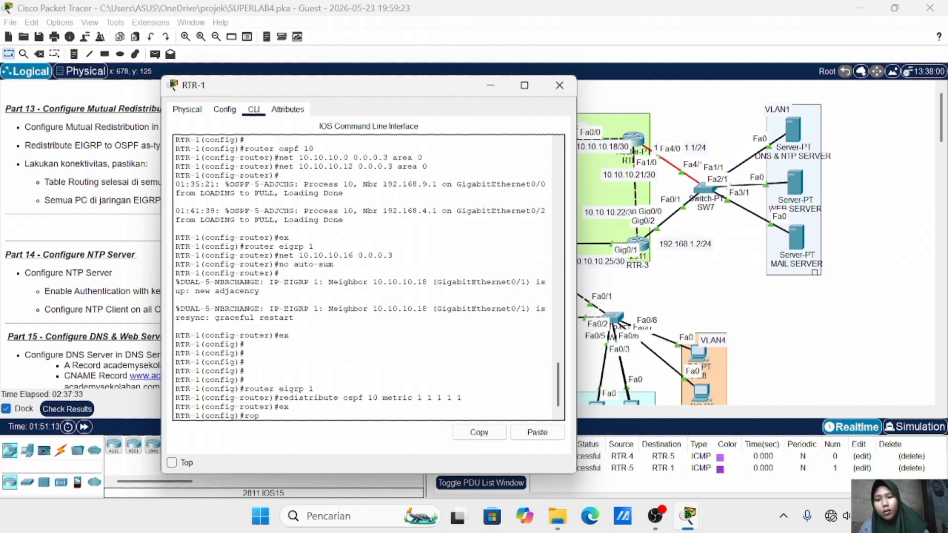
{"action": "key", "text": "BackSpace"}
{"action": "type", "text": "uter ospf 1"}
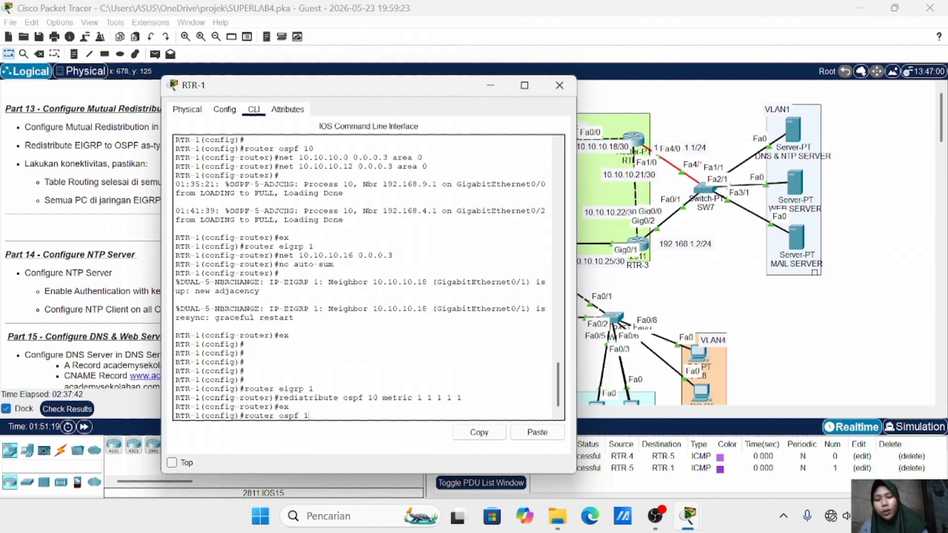
{"action": "type", "text": "0"}
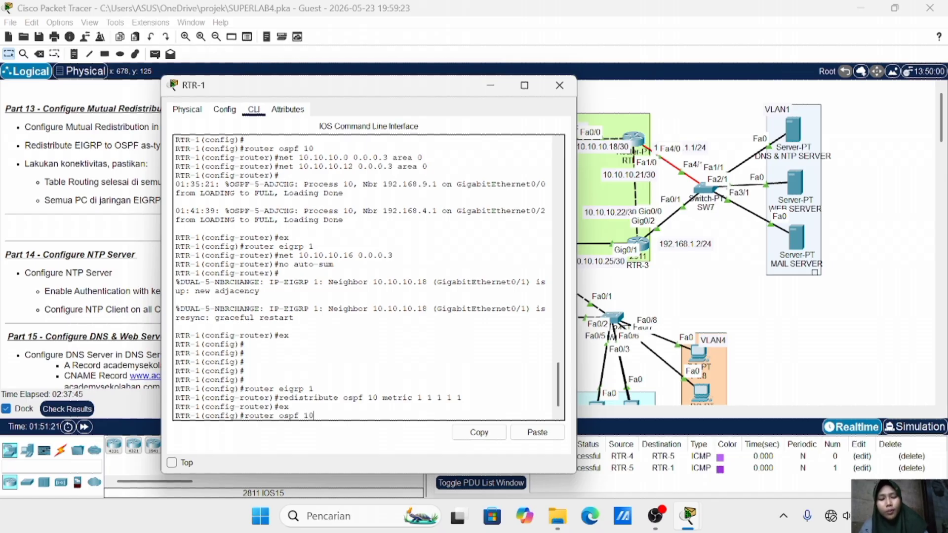
{"action": "key", "text": "Return"}
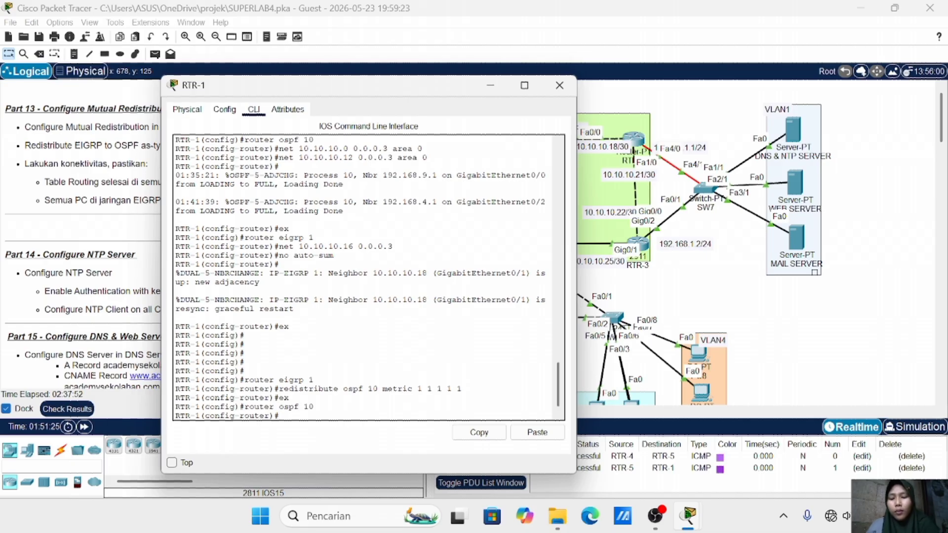
{"action": "type", "text": "res"}
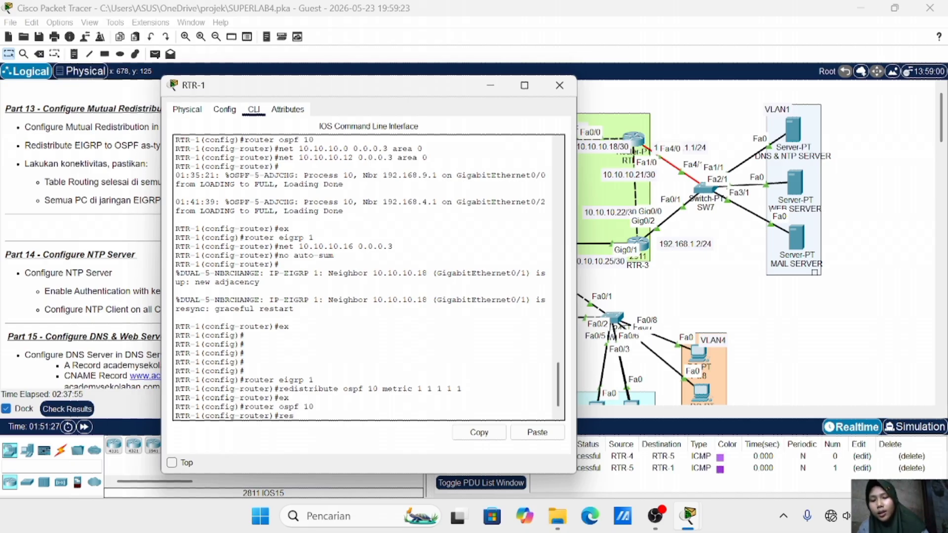
{"action": "key", "text": "BackSpace"}
{"action": "type", "text": "distribute"}
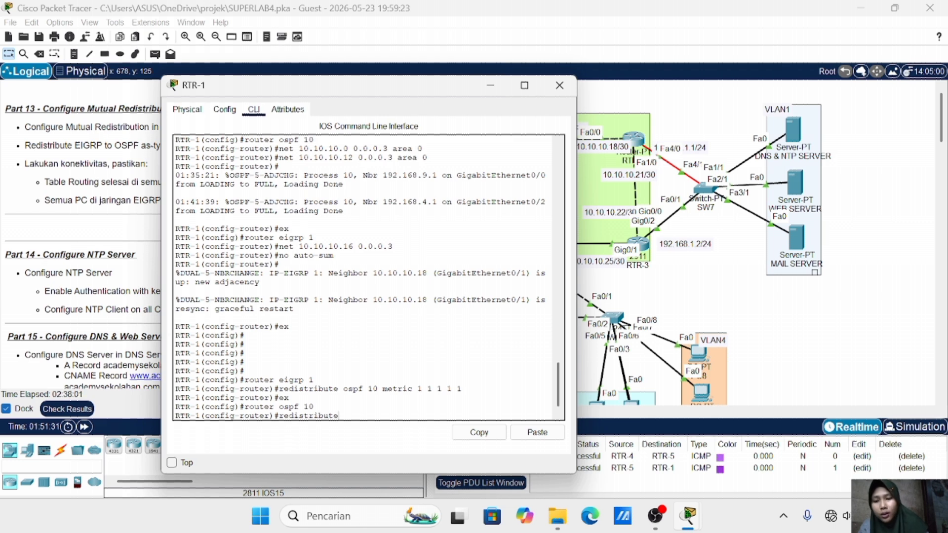
{"action": "type", "text": " e"}
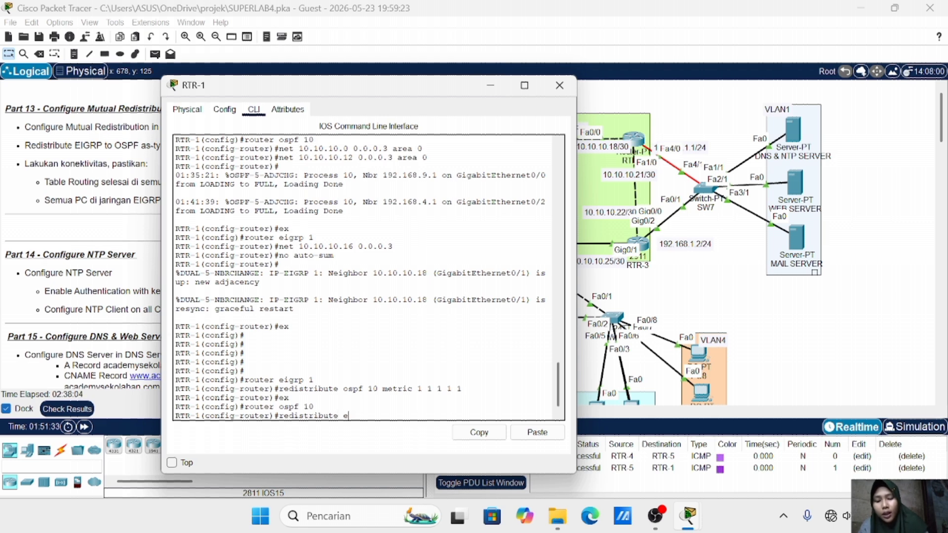
{"action": "type", "text": "igrp 1"}
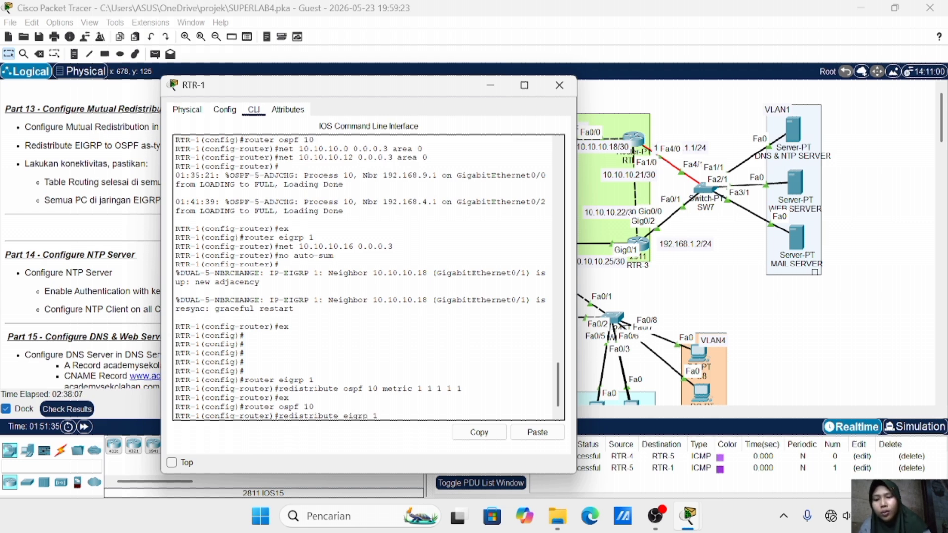
{"action": "type", "text": " metric"}
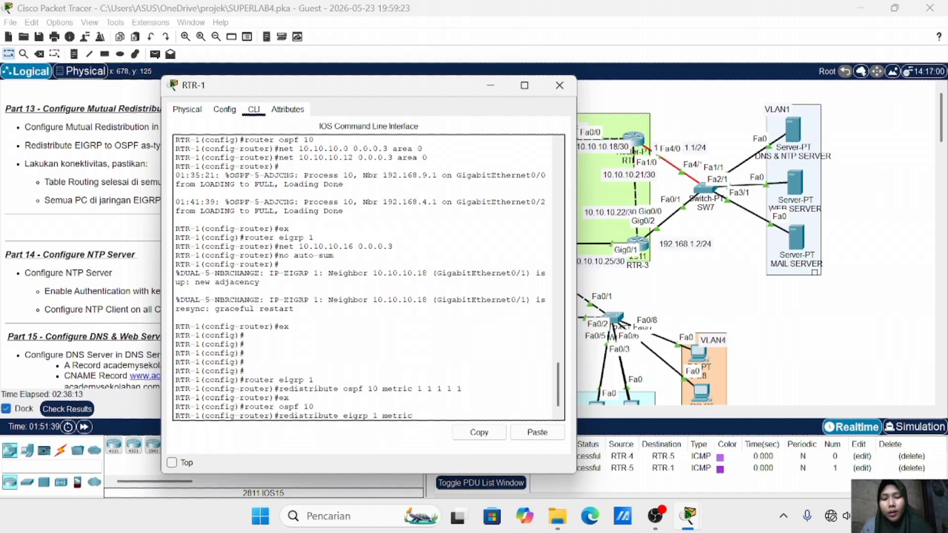
{"action": "type", "text": "-type"}
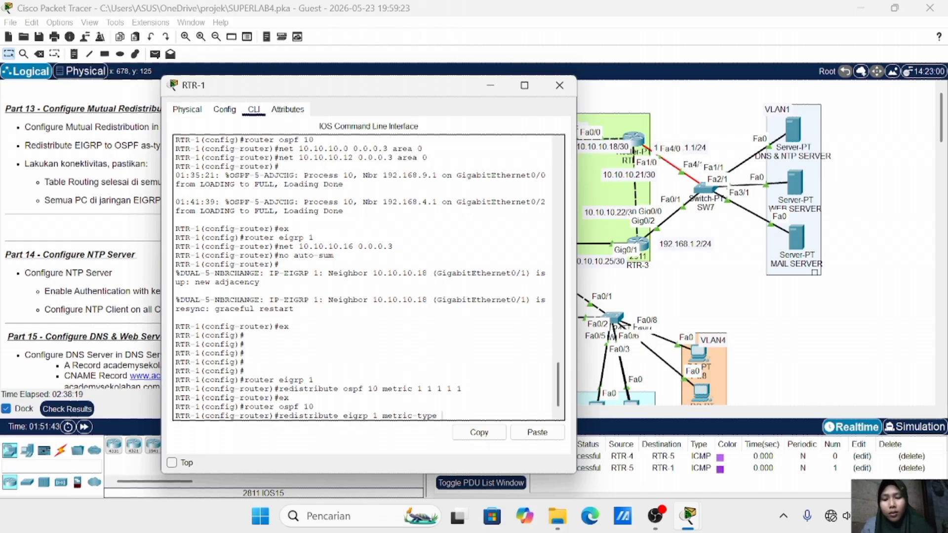
{"action": "type", "text": " 1 subnets"}
{"action": "key", "text": "Return"}
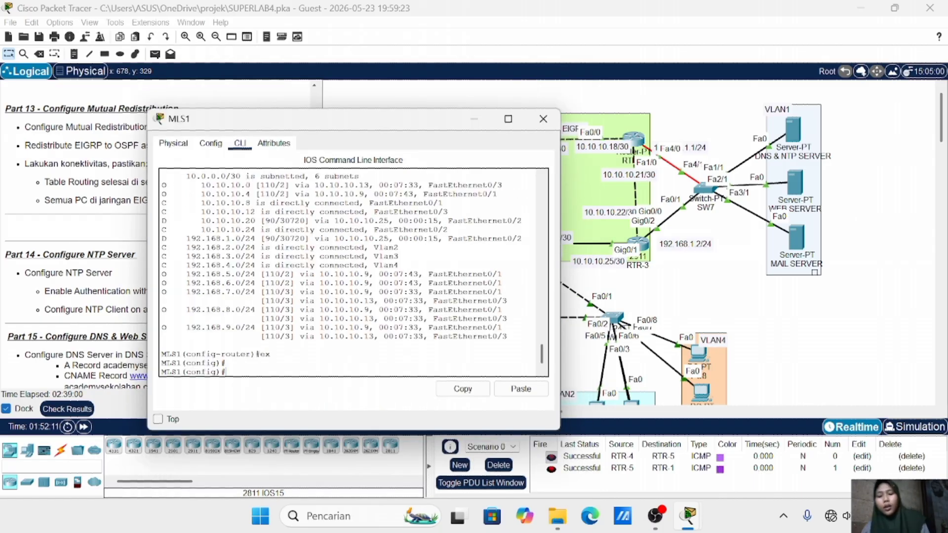
{"action": "type", "text": "outer eigrp 1"}
On MLS1, redistribute OSPF 10 into EIGRP 1 with metric 1 1 1 1 1, fixing the 'matric' typo
{"action": "key", "text": "Return"}
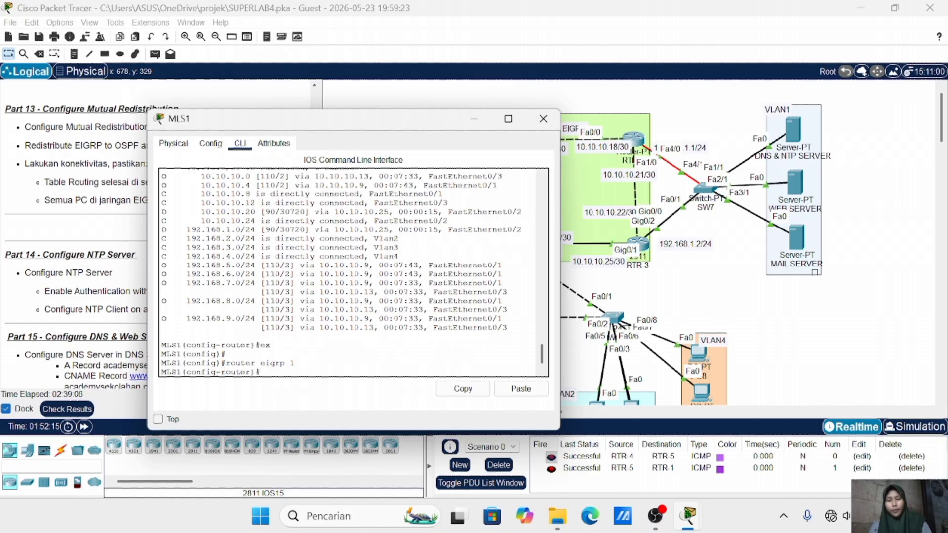
{"action": "type", "text": "redist"}
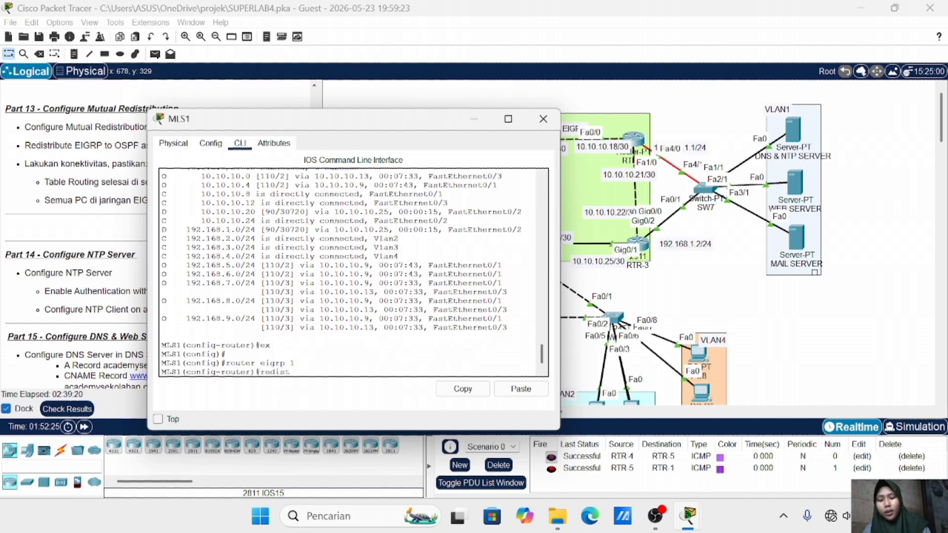
{"action": "type", "text": "ribute ospf 10"}
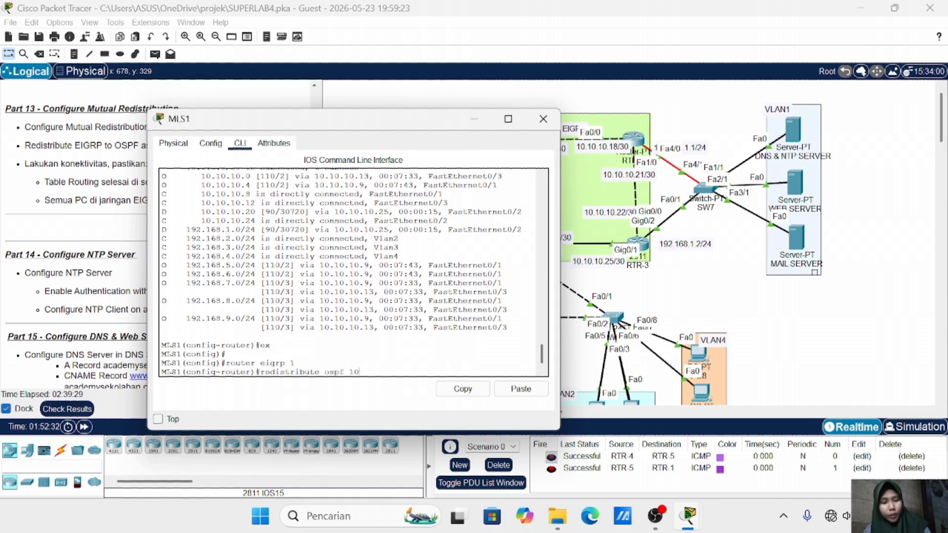
{"action": "type", "text": " matric "}
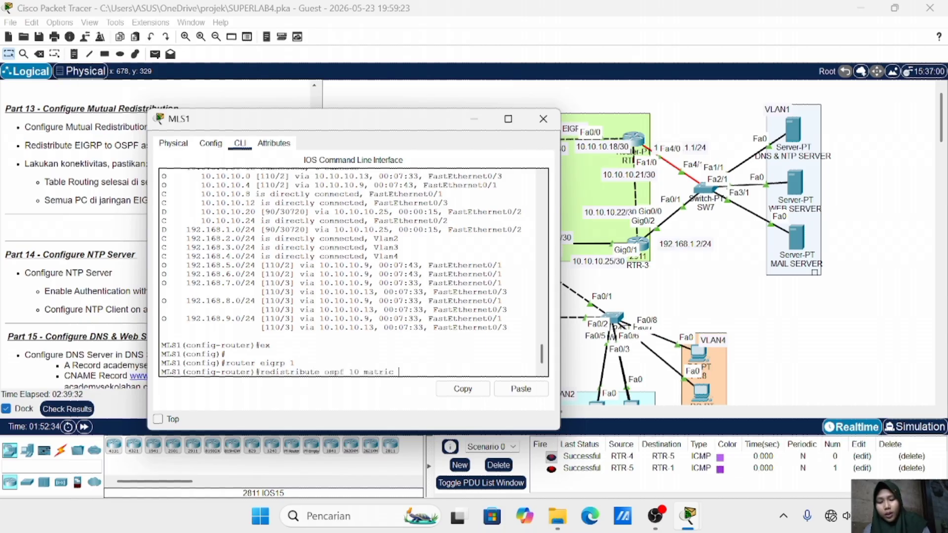
{"action": "type", "text": "1 1 1 1 1"}
{"action": "key", "text": "Return"}
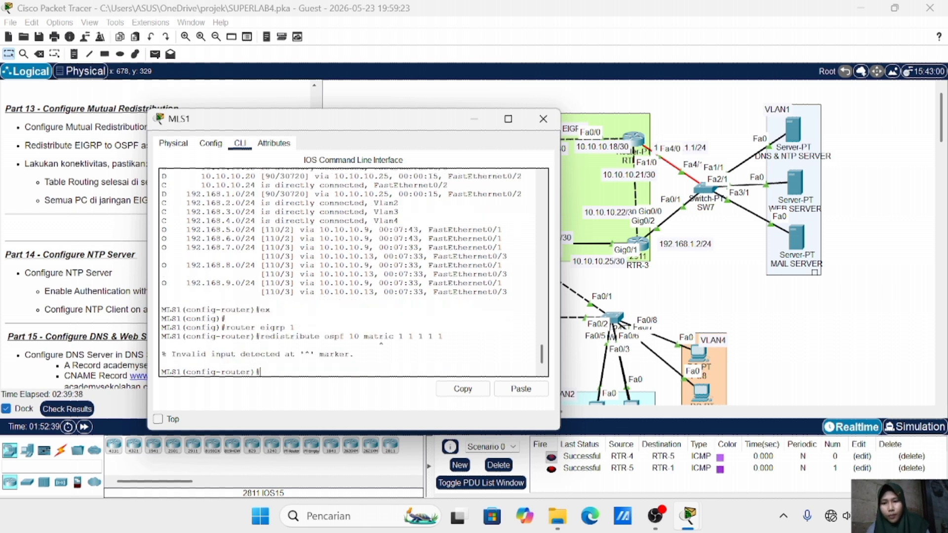
{"action": "key", "text": "Up"}
{"action": "key", "text": "Left"}
{"action": "key", "text": "Left"}
{"action": "key", "text": "Left"}
{"action": "key", "text": "Left"}
{"action": "key", "text": "Left"}
{"action": "key", "text": "Left"}
{"action": "key", "text": "Left"}
{"action": "key", "text": "Left"}
{"action": "key", "text": "Left"}
{"action": "key", "text": "Left"}
{"action": "key", "text": "Left"}
{"action": "key", "text": "Left"}
{"action": "key", "text": "Left"}
{"action": "key", "text": "Left"}
{"action": "key", "text": "BackSpace"}
{"action": "type", "text": "e"}
{"action": "key", "text": "Return"}
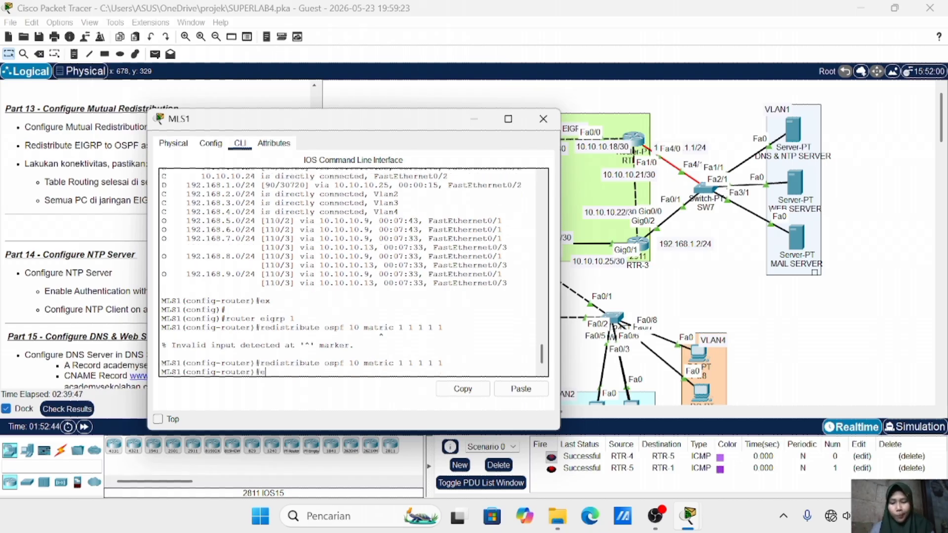
{"action": "type", "text": "ex"}
{"action": "key", "text": "Return"}
{"action": "type", "text": "rou"}
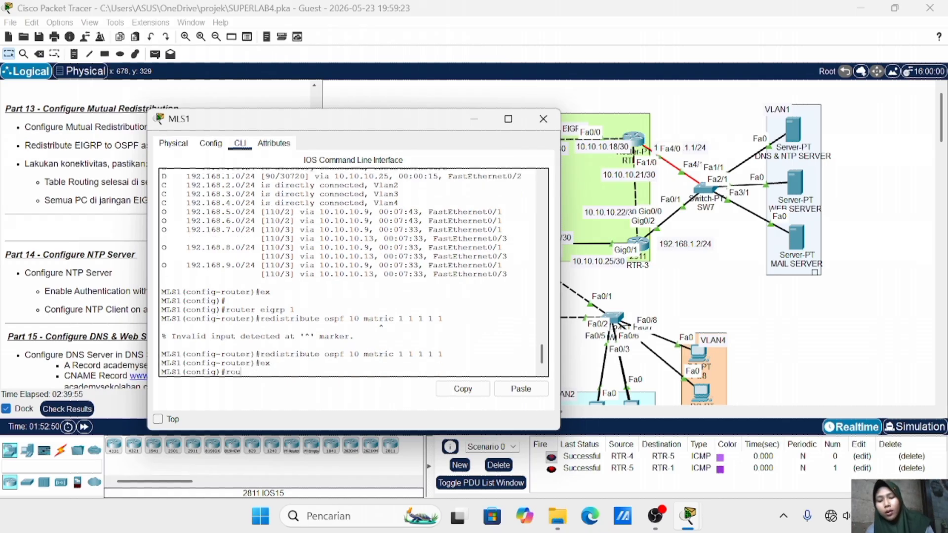
{"action": "type", "text": "ter ospf 10"}
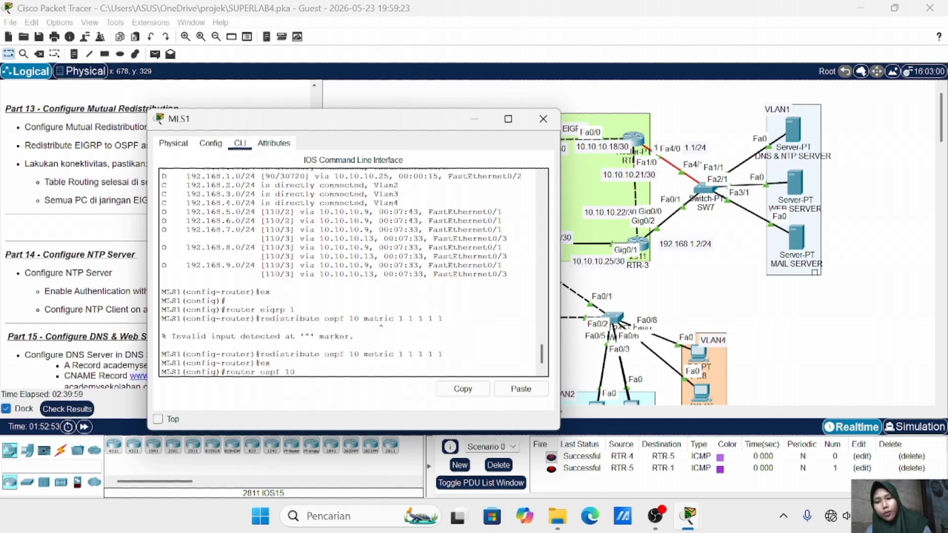
Make MLS1's OSPF 10 redistribute EIGRP 1 as metric-type 1 subnets, then close MLS1 and delete old PDUs
{"action": "key", "text": "Return"}
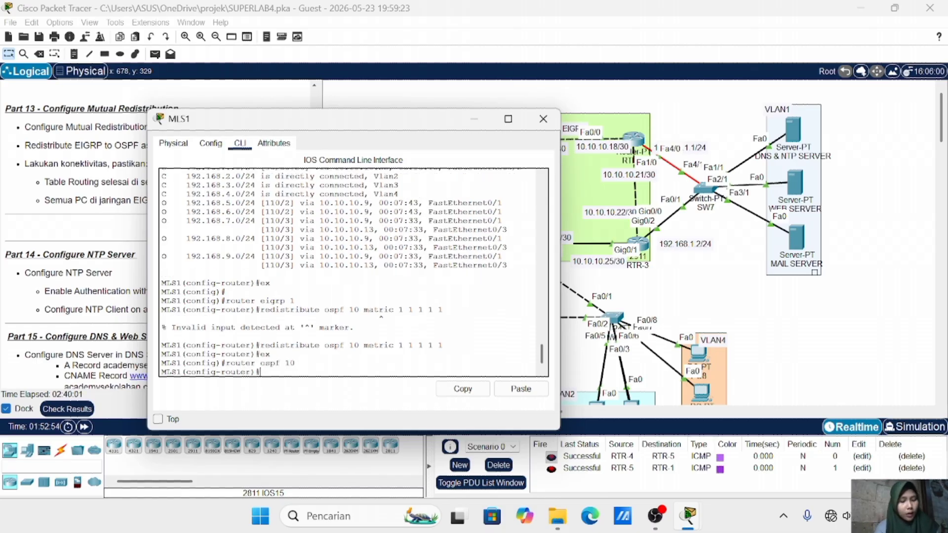
{"action": "key", "text": "Up"}
{"action": "key", "text": "Up"}
{"action": "key", "text": "Up"}
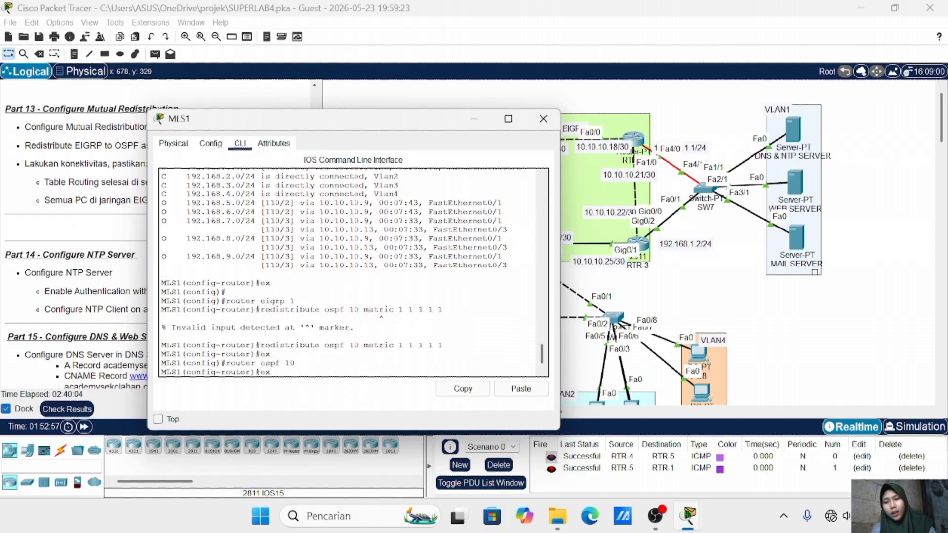
{"action": "key", "text": "BackSpace"}
{"action": "key", "text": "BackSpace"}
{"action": "key", "text": "BackSpace"}
{"action": "key", "text": "BackSpace"}
{"action": "key", "text": "BackSpace"}
{"action": "key", "text": "BackSpace"}
{"action": "key", "text": "BackSpace"}
{"action": "key", "text": "BackSpace"}
{"action": "key", "text": "BackSpace"}
{"action": "key", "text": "BackSpace"}
{"action": "key", "text": "BackSpace"}
{"action": "key", "text": "BackSpace"}
{"action": "key", "text": "BackSpace"}
{"action": "key", "text": "BackSpace"}
{"action": "key", "text": "BackSpace"}
{"action": "key", "text": "BackSpace"}
{"action": "key", "text": "BackSpace"}
{"action": "key", "text": "BackSpace"}
{"action": "key", "text": "BackSpace"}
{"action": "key", "text": "BackSpace"}
{"action": "key", "text": "BackSpace"}
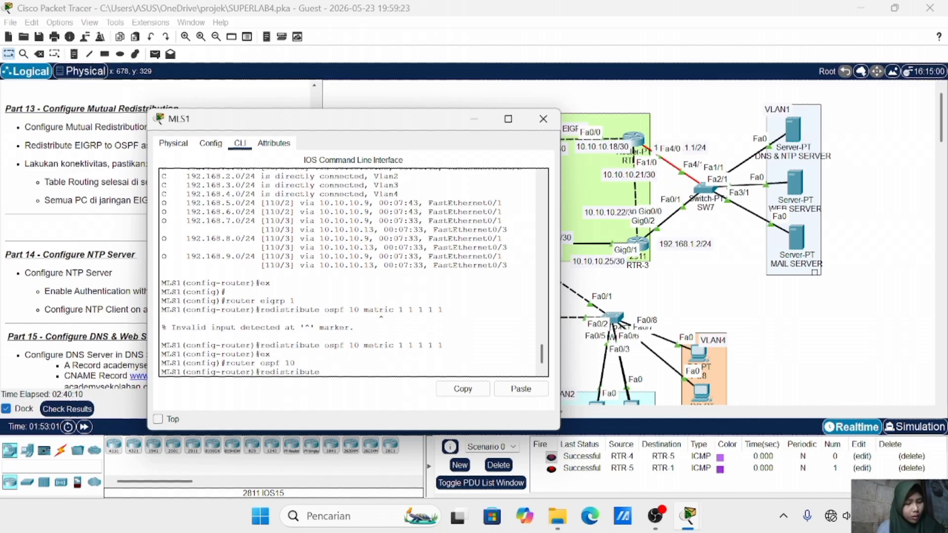
{"action": "type", "text": "eigrp"}
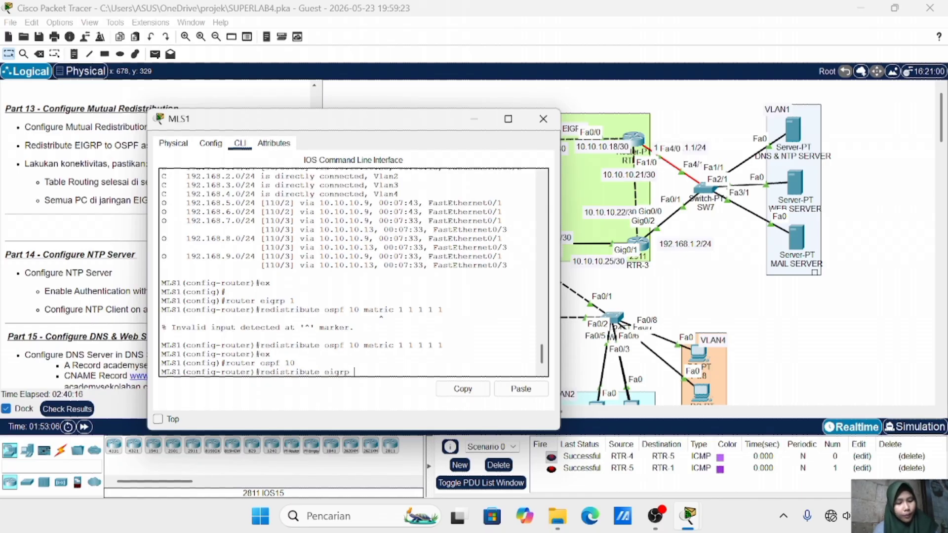
{"action": "type", "text": " 1"}
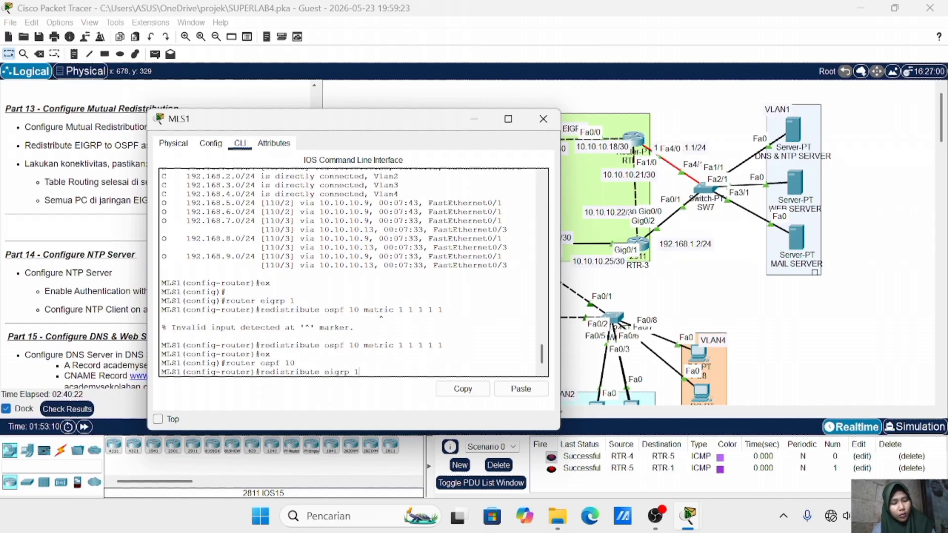
{"action": "type", "text": " metric-ty"}
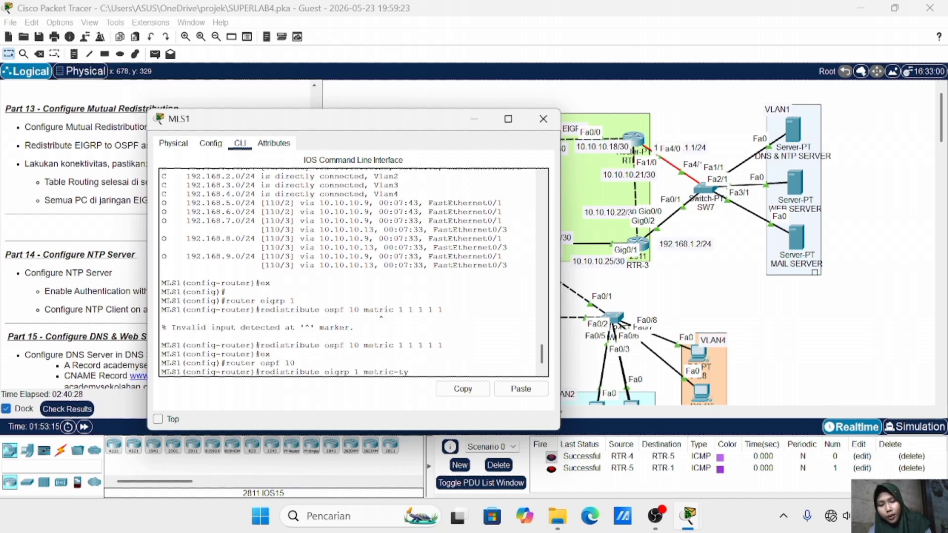
{"action": "type", "text": "pe 1 subnets"}
{"action": "key", "text": "Return"}
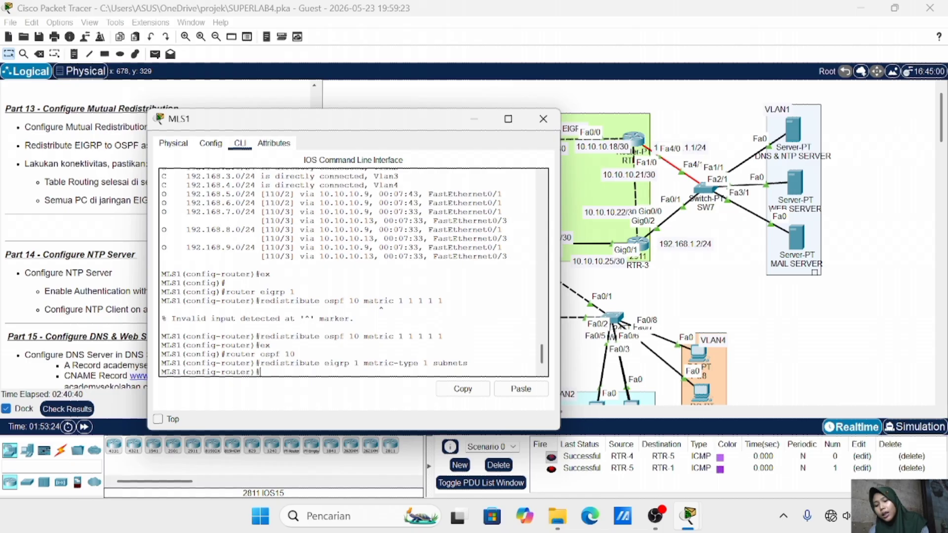
{"action": "left_click", "coordinate": [542, 118]}
{"action": "left_click", "coordinate": [498, 464]}
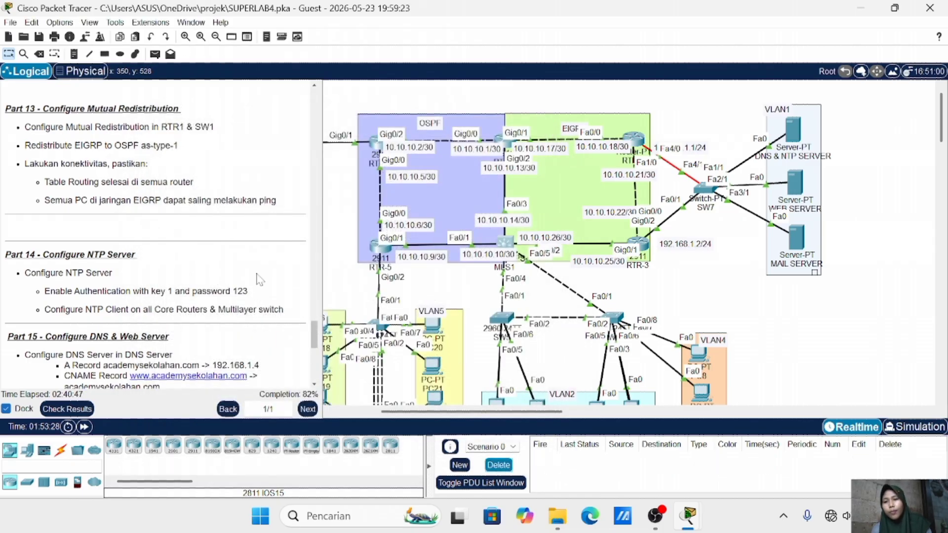
Send a simple PDU ping from RTR-5 to RTR-3, then scroll right to the DNS, web and mail servers
{"action": "left_click", "coordinate": [380, 249]}
{"action": "left_click", "coordinate": [637, 244]}
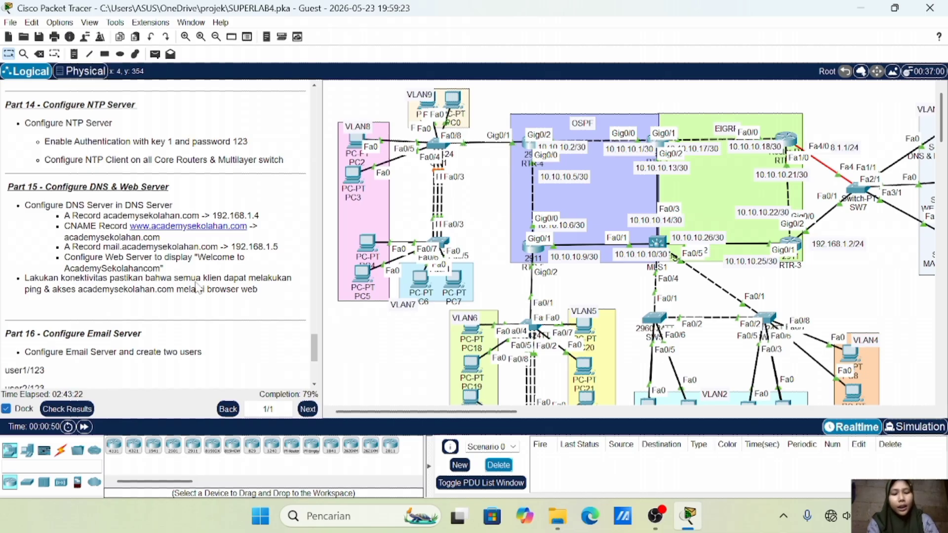
{"action": "scroll", "coordinate": [577, 279], "scroll_direction": "right", "scroll_amount": 5}
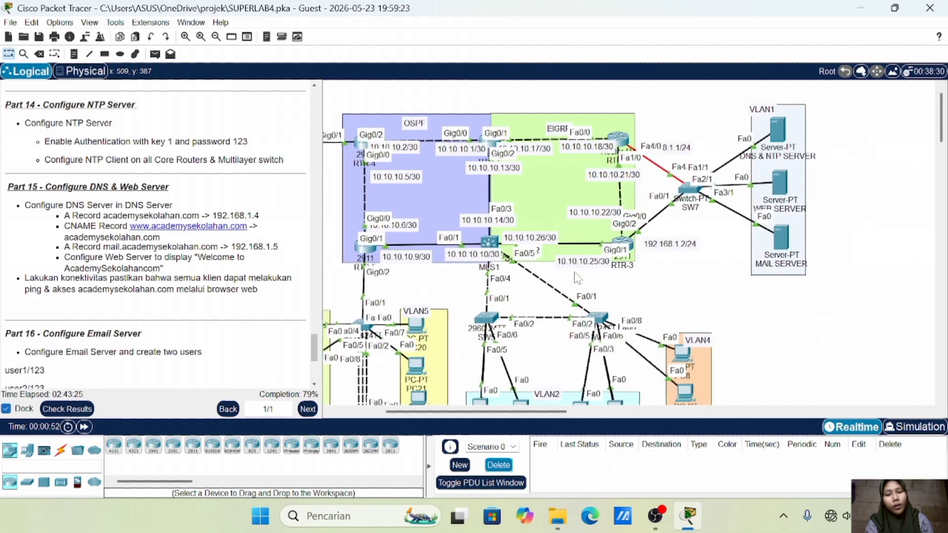
{"action": "scroll", "coordinate": [577, 278], "scroll_direction": "left", "scroll_amount": 1}
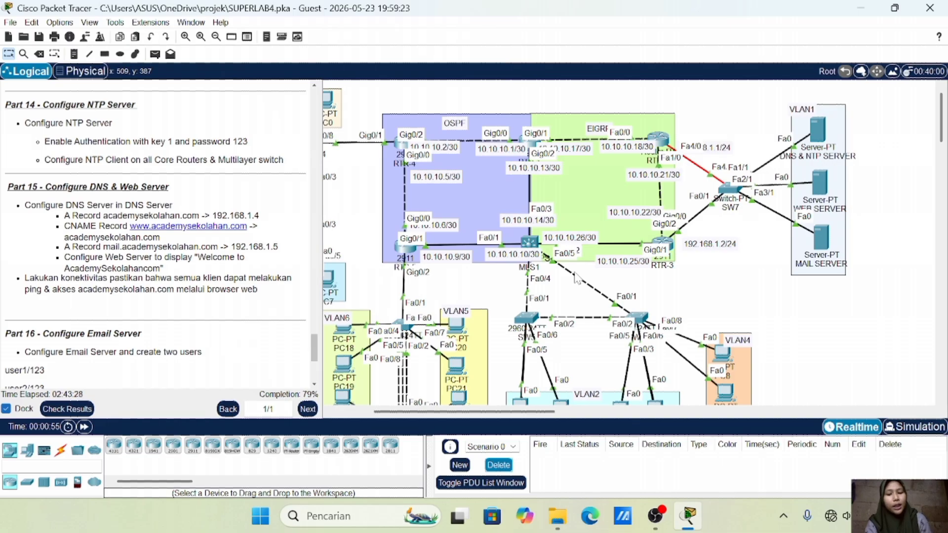
{"action": "scroll", "coordinate": [576, 279], "scroll_direction": "right", "scroll_amount": 4}
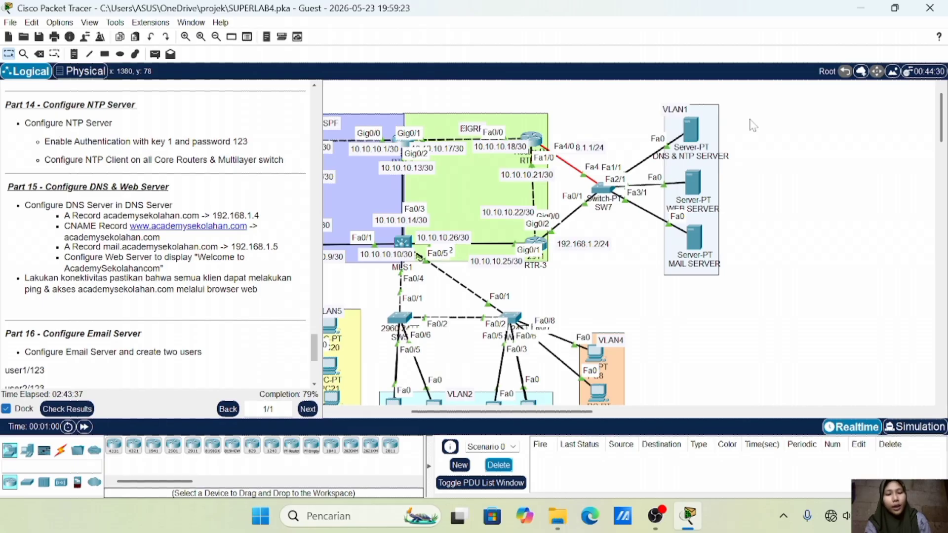
Enable NTP authentication on the DNS & NTP server with key 1 and its password, then close the window
{"action": "left_click", "coordinate": [692, 128]}
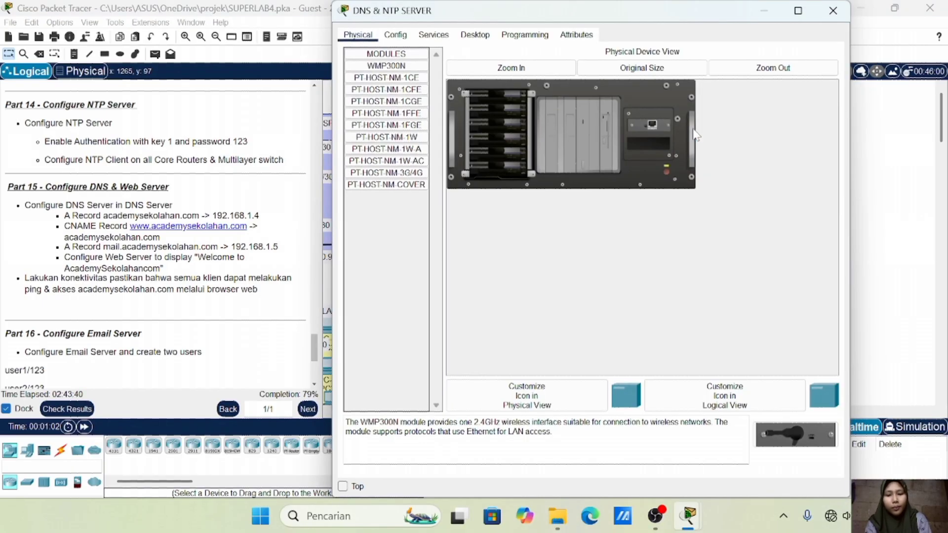
{"action": "left_click", "coordinate": [434, 36]}
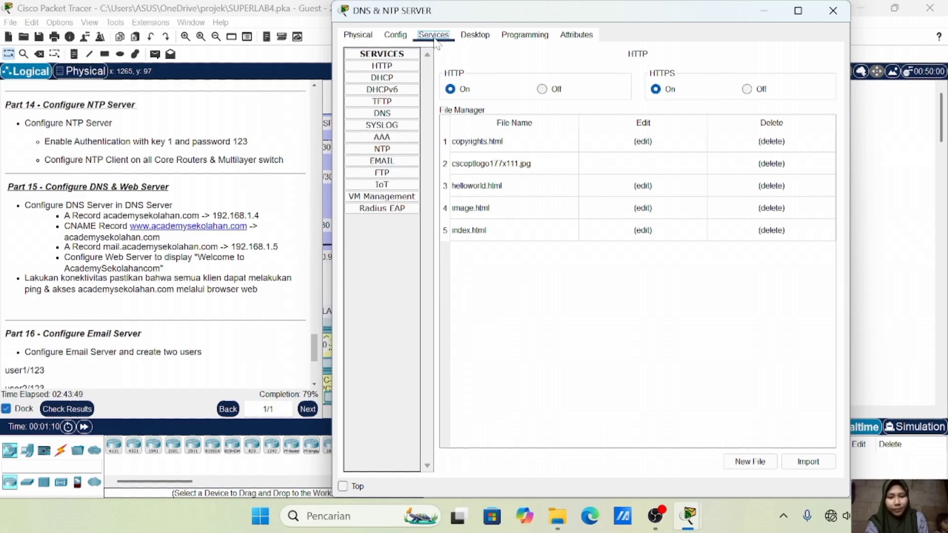
{"action": "left_click", "coordinate": [397, 150]}
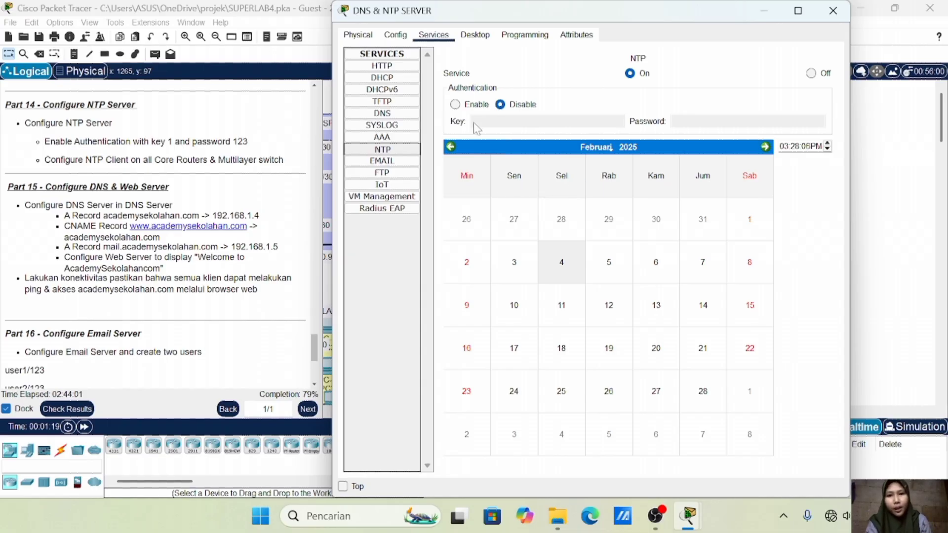
{"action": "left_click", "coordinate": [456, 106]}
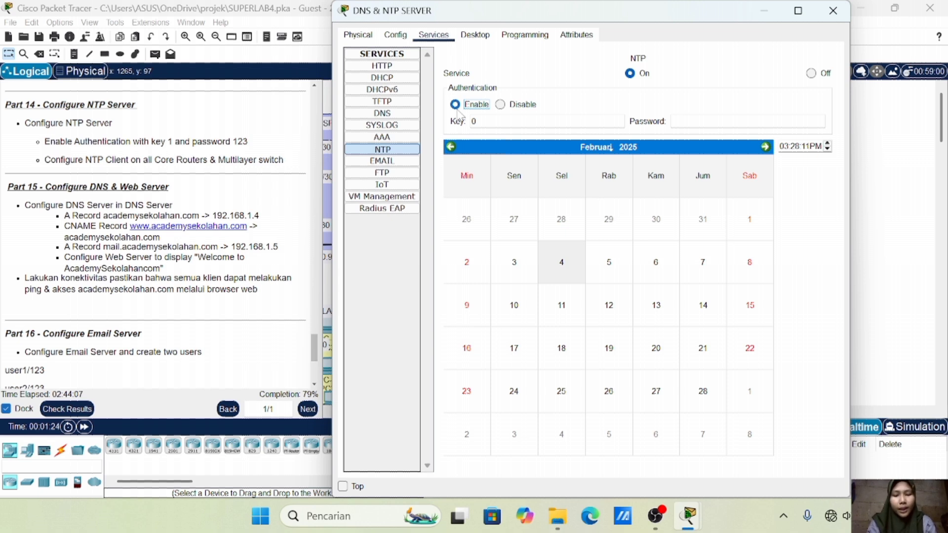
{"action": "left_click", "coordinate": [484, 122]}
{"action": "key", "text": "BackSpace"}
{"action": "type", "text": "1"}
{"action": "key", "text": "Tab"}
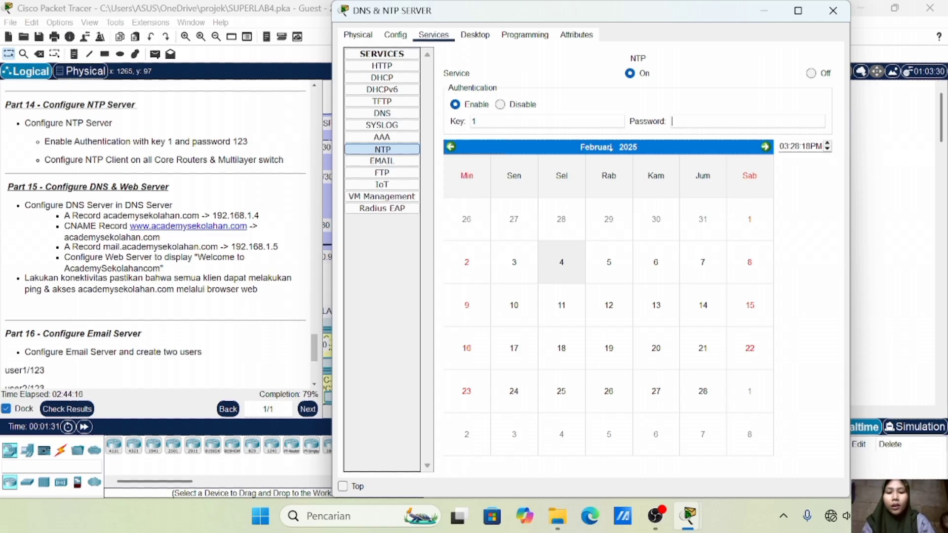
{"action": "type", "text": "123"}
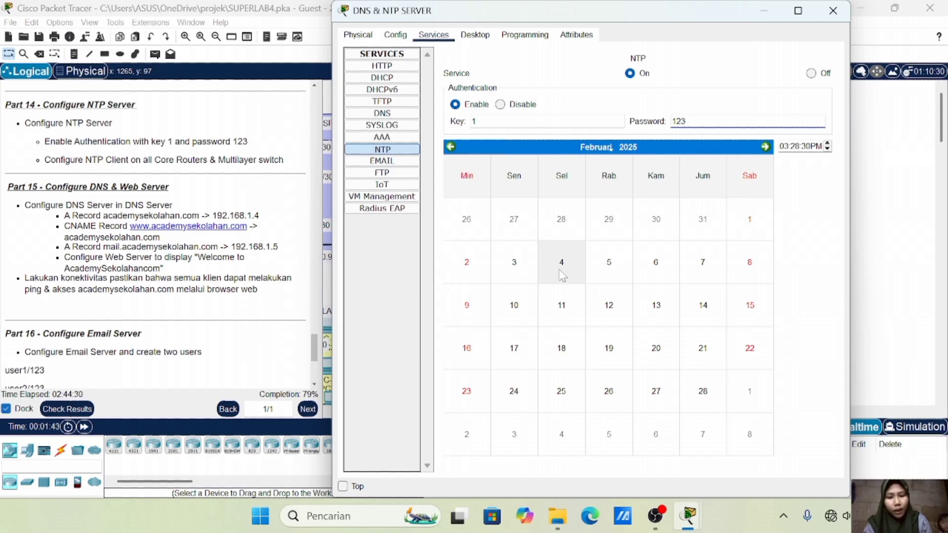
{"action": "left_click", "coordinate": [561, 275]}
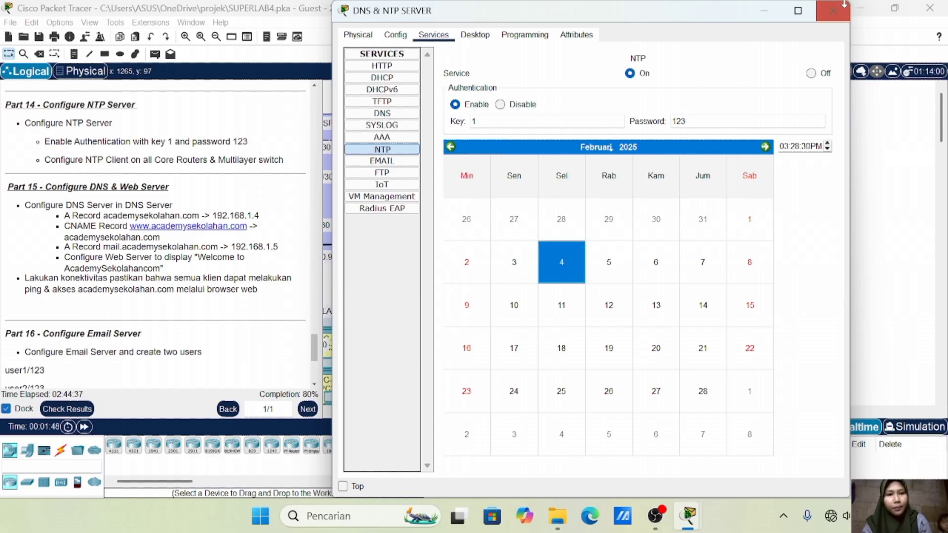
{"action": "left_click", "coordinate": [832, 10]}
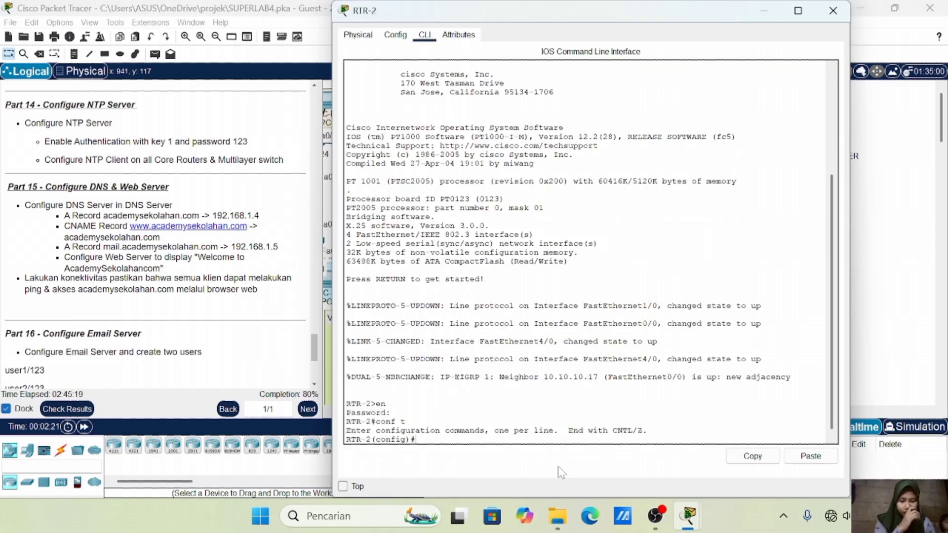
Point RTR-2 at NTP server 192.168.1.3, re-entering the mistyped address
{"action": "type", "text": "ntp server "}
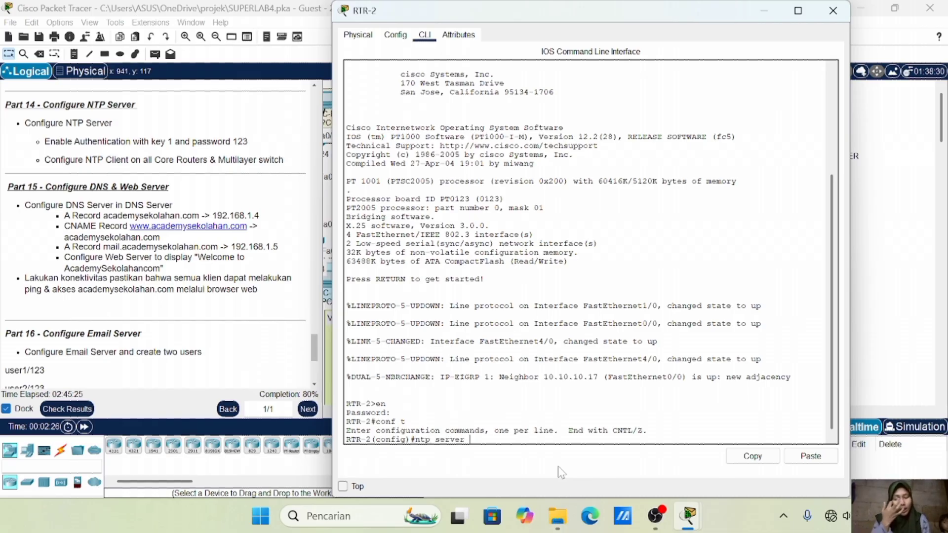
{"action": "type", "text": "192.1681.3"}
{"action": "key", "text": "Return"}
{"action": "type", "text": "ntp server 192.168.1.3"}
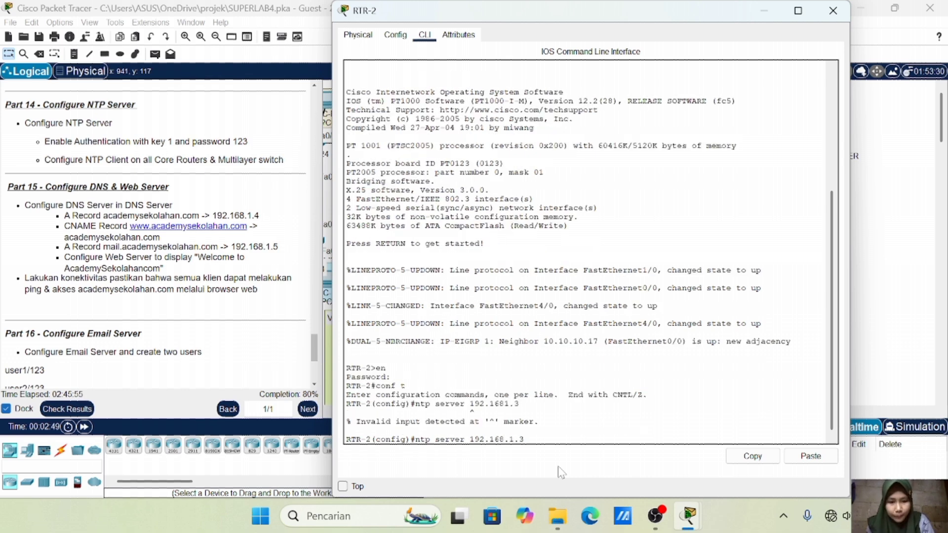
{"action": "key", "text": "Return"}
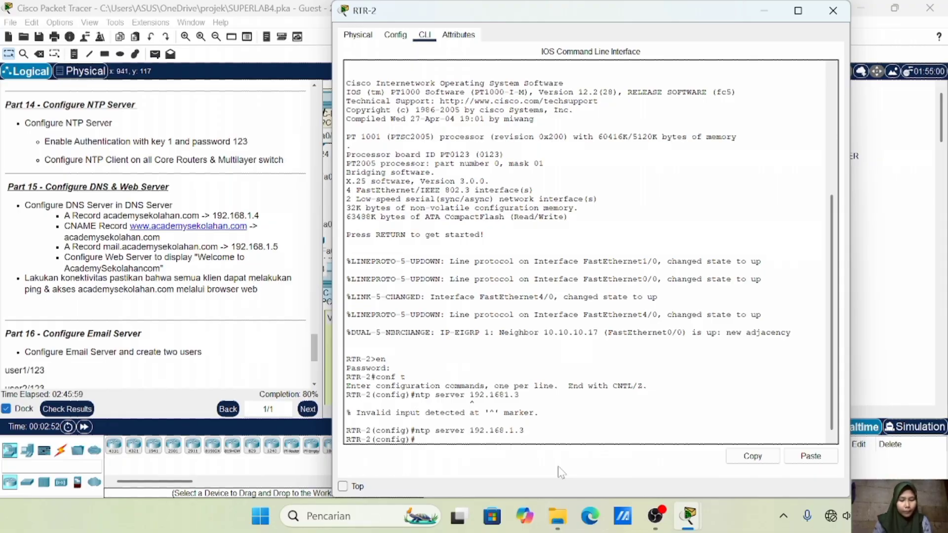
Enable NTP authentication on RTR-2 and define MD5 authentication key 1 with its password
{"action": "type", "text": "ntp authenticayt"}
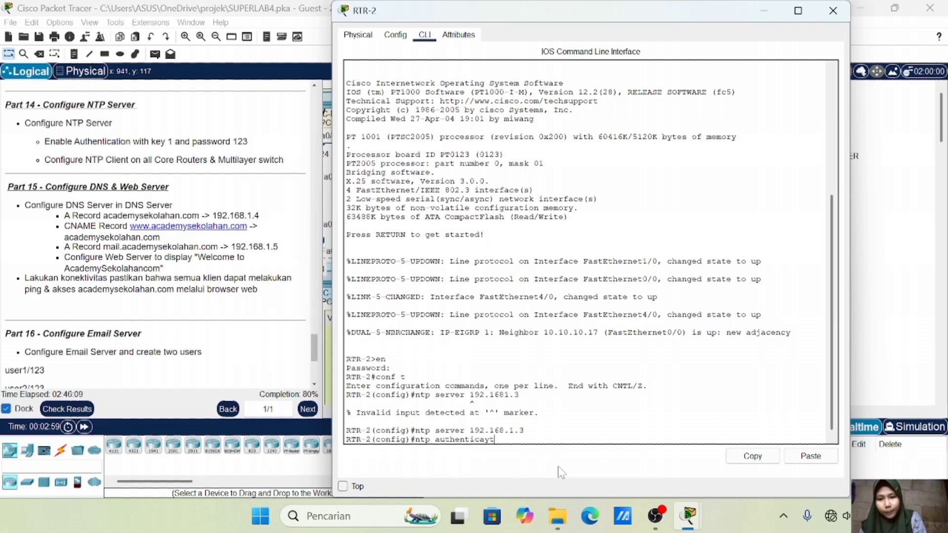
{"action": "key", "text": "Return"}
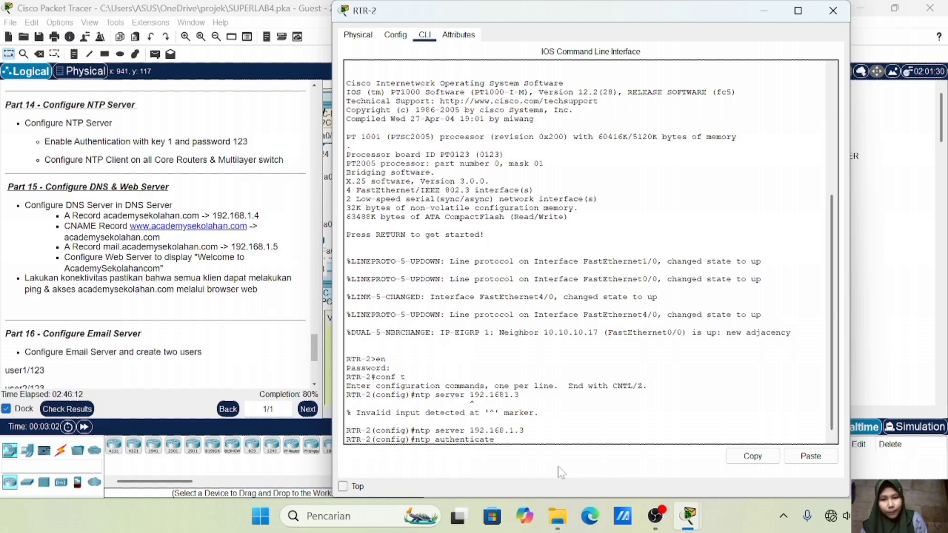
{"action": "left_click_drag", "start_coordinate": [398, 18], "coordinate": [261, 19]}
{"action": "key", "text": "Up"}
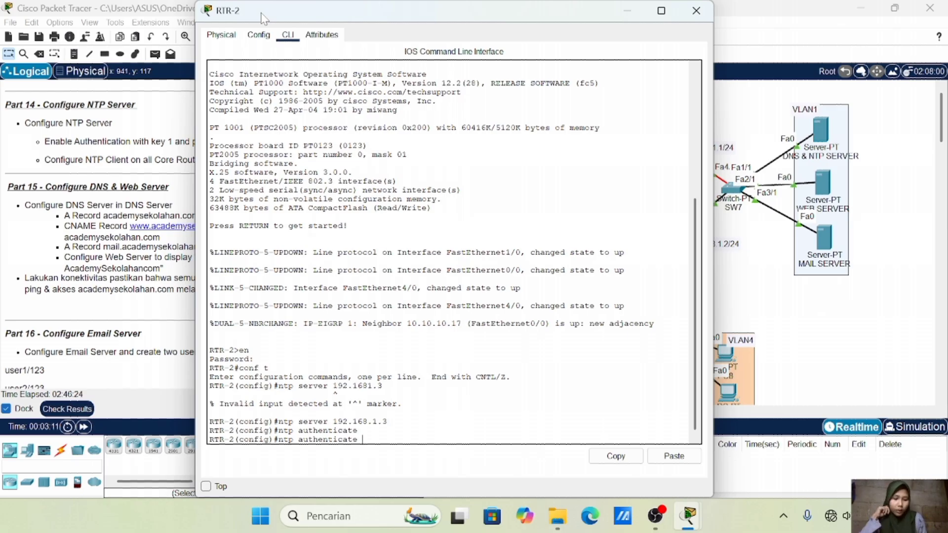
{"action": "key", "text": "BackSpace"}
{"action": "key", "text": "BackSpace"}
{"action": "type", "text": "ion"}
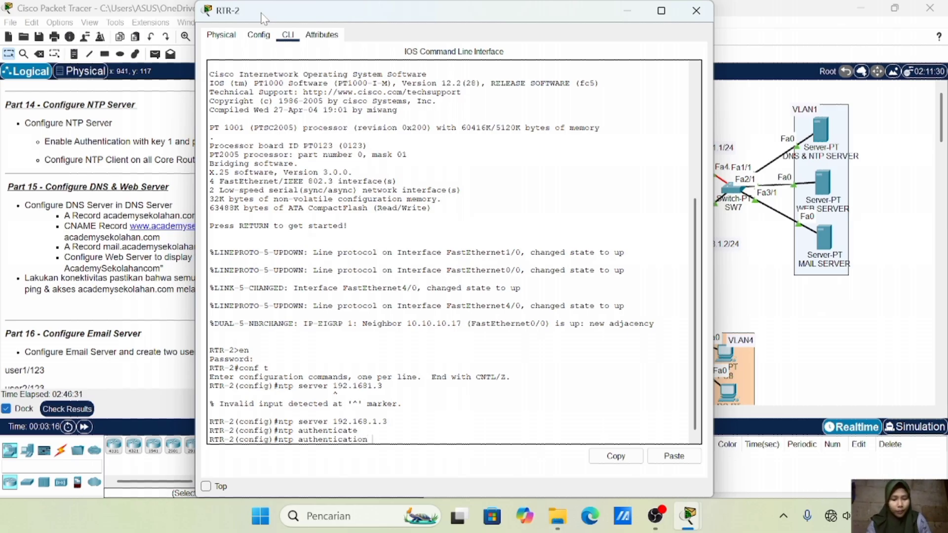
{"action": "type", "text": " k"}
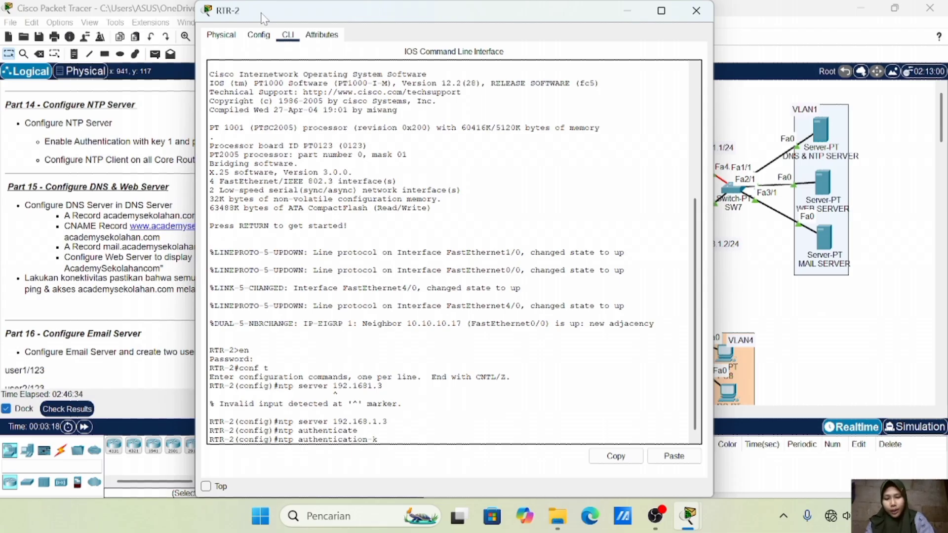
{"action": "type", "text": "ey 1"}
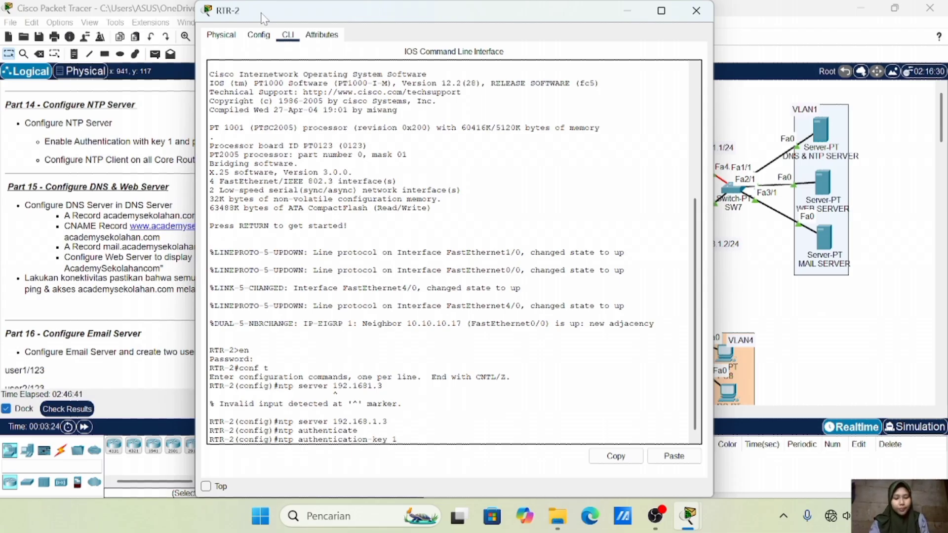
{"action": "type", "text": " md5"}
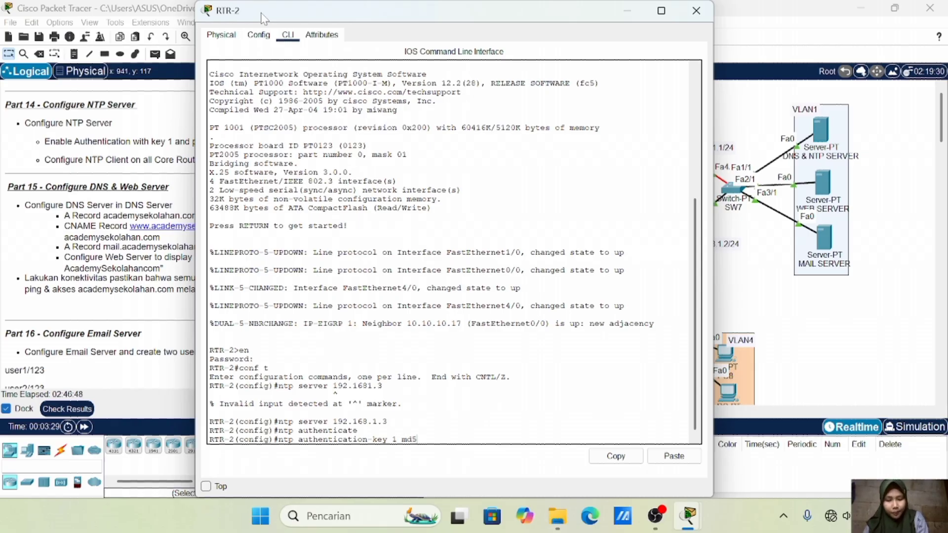
{"action": "type", "text": " 123"}
{"action": "key", "text": "Return"}
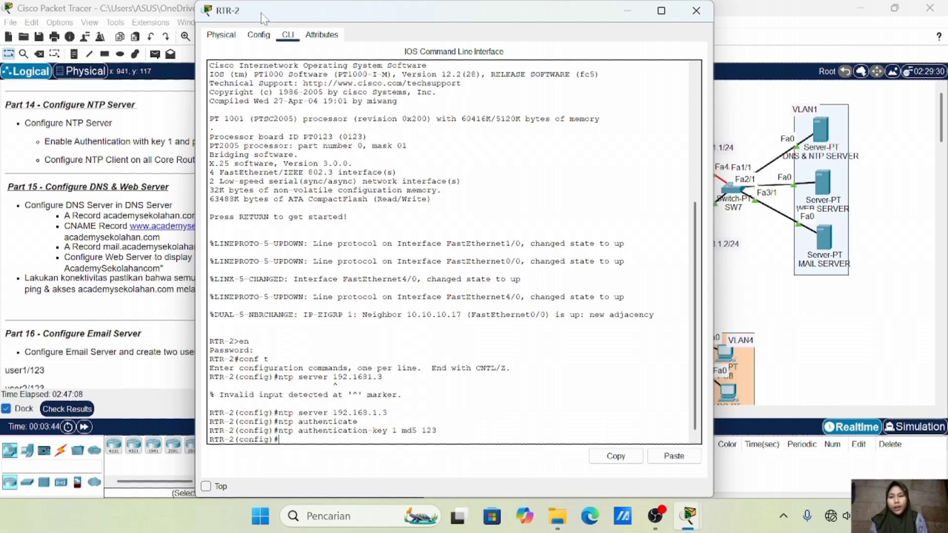
Close RTR-2 and bring RTR-1's CLI into global configuration mode
{"action": "left_click", "coordinate": [696, 11]}
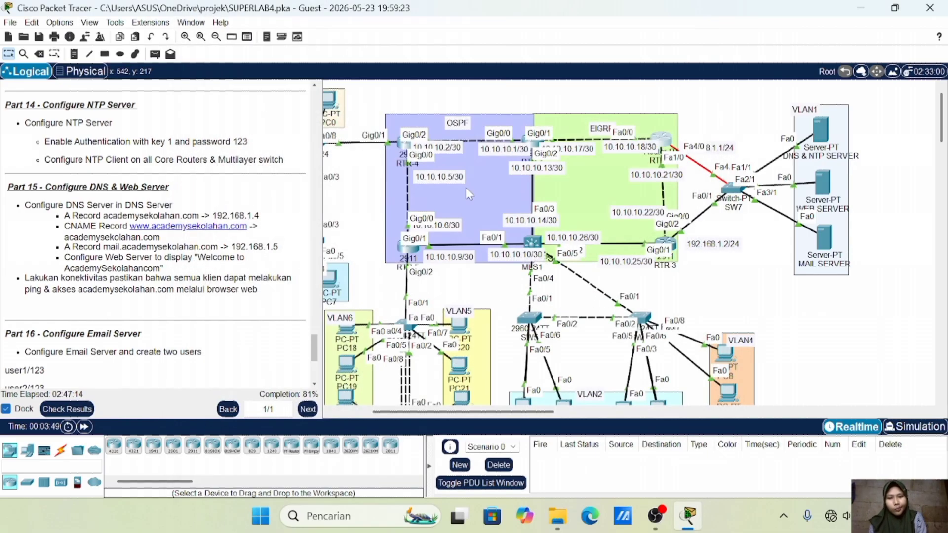
{"action": "left_click", "coordinate": [534, 142]}
{"action": "left_click", "coordinate": [425, 35]}
{"action": "key", "text": "Return"}
{"action": "type", "text": "en"}
{"action": "key", "text": "Return"}
{"action": "type", "text": "123"}
{"action": "key", "text": "Return"}
{"action": "type", "text": "conf t"}
{"action": "key", "text": "Return"}
On RTR-1, set NTP server 192.168.1.3, enable NTP authentication, and add MD5 key 1
{"action": "type", "text": "ntp s"}
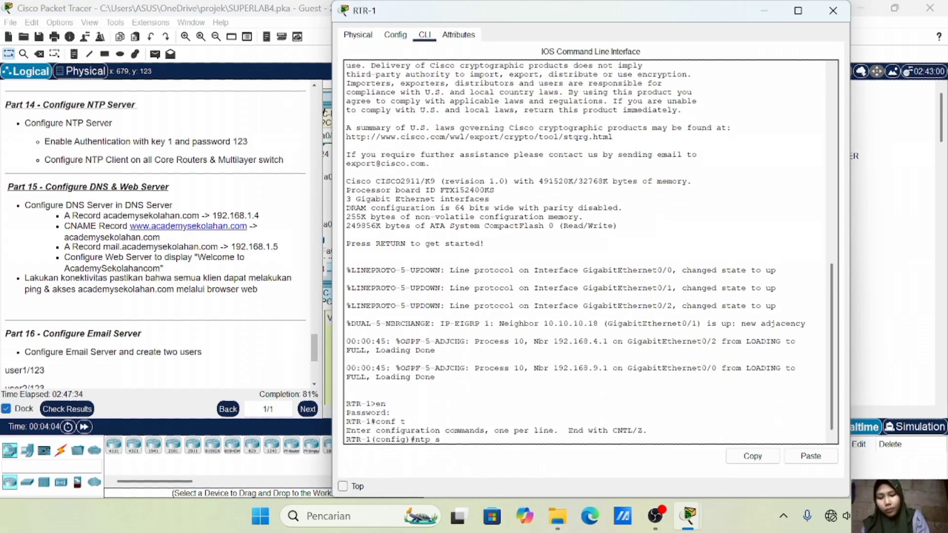
{"action": "type", "text": "erver 192.168.1.3"}
{"action": "key", "text": "Return"}
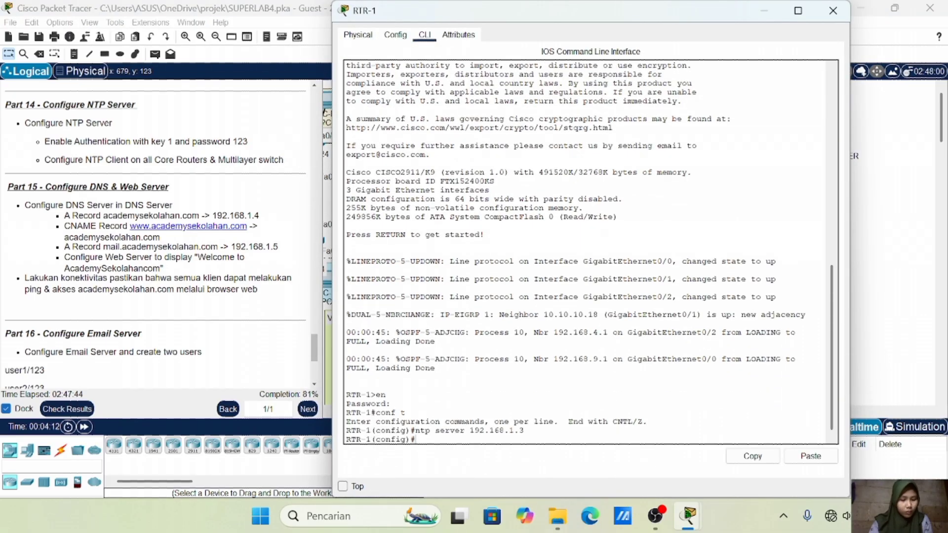
{"action": "type", "text": "ntp authenticate"}
{"action": "key", "text": "Return"}
{"action": "key", "text": "Up"}
{"action": "key", "text": "BackSpace"}
{"action": "key", "text": "BackSpace"}
{"action": "type", "text": "tion key 1 md5 123"}
{"action": "key", "text": "Return"}
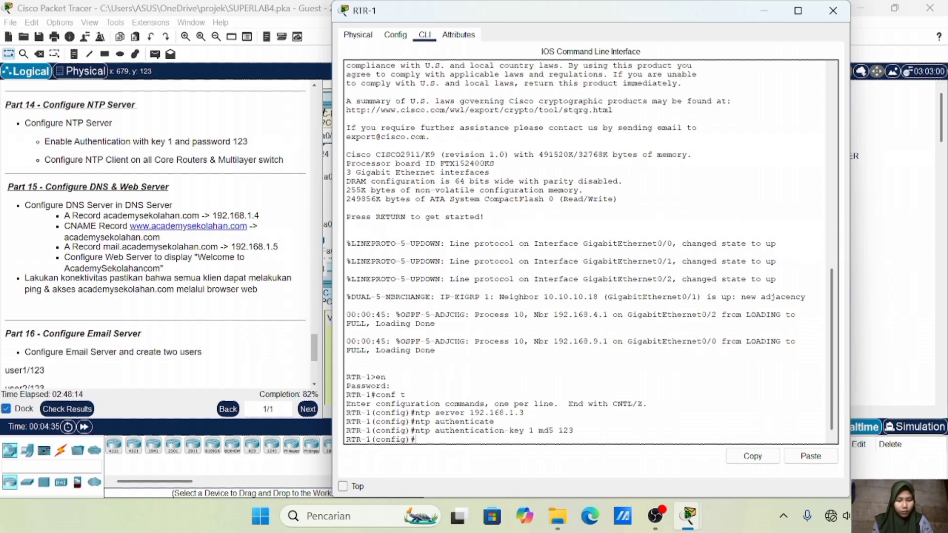
Bring RTR-4's CLI into global configuration mode, resizing its window to show the topology
{"action": "left_click", "coordinate": [832, 11]}
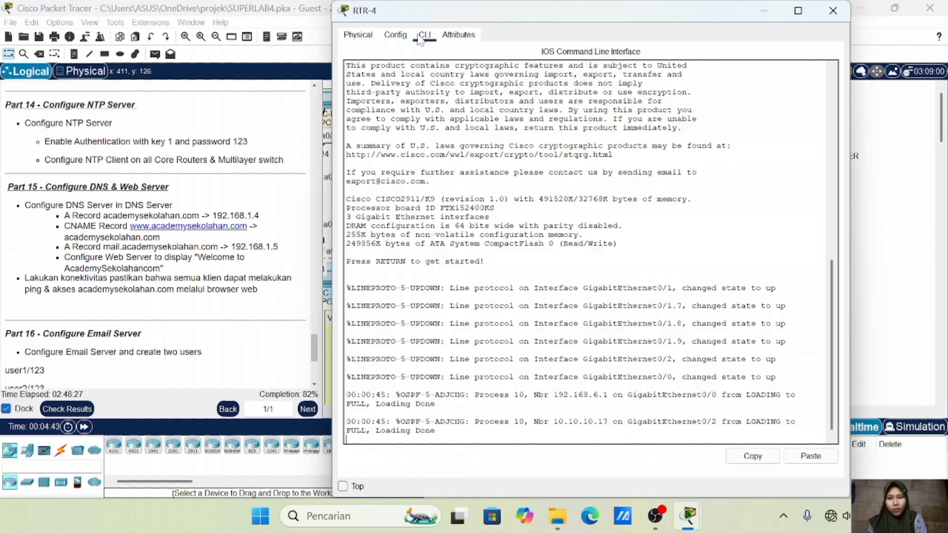
{"action": "type", "text": "en"}
{"action": "key", "text": "Return"}
{"action": "key", "text": "Return"}
{"action": "type", "text": "conf t"}
{"action": "key", "text": "Return"}
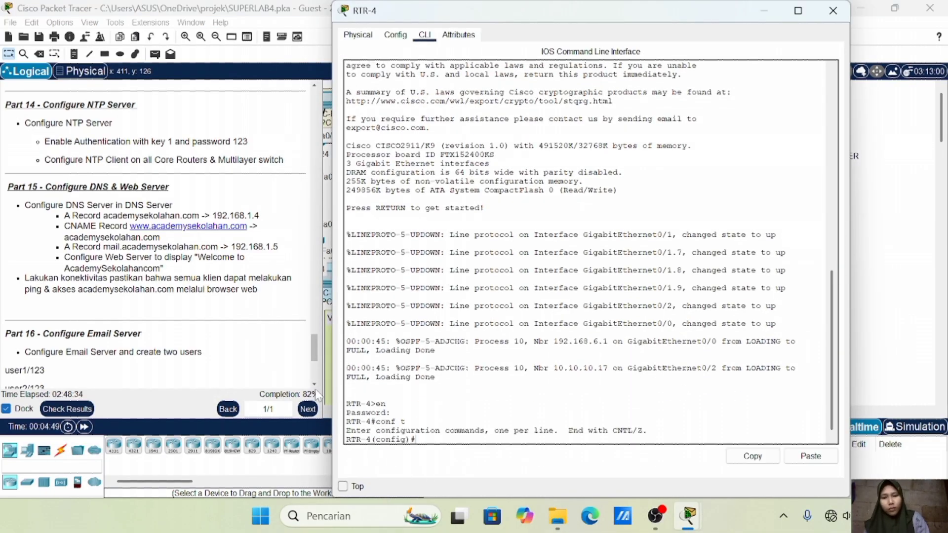
{"action": "left_click_drag", "start_coordinate": [451, 14], "coordinate": [176, 2]}
{"action": "left_click_drag", "start_coordinate": [870, 15], "coordinate": [179, 10]}
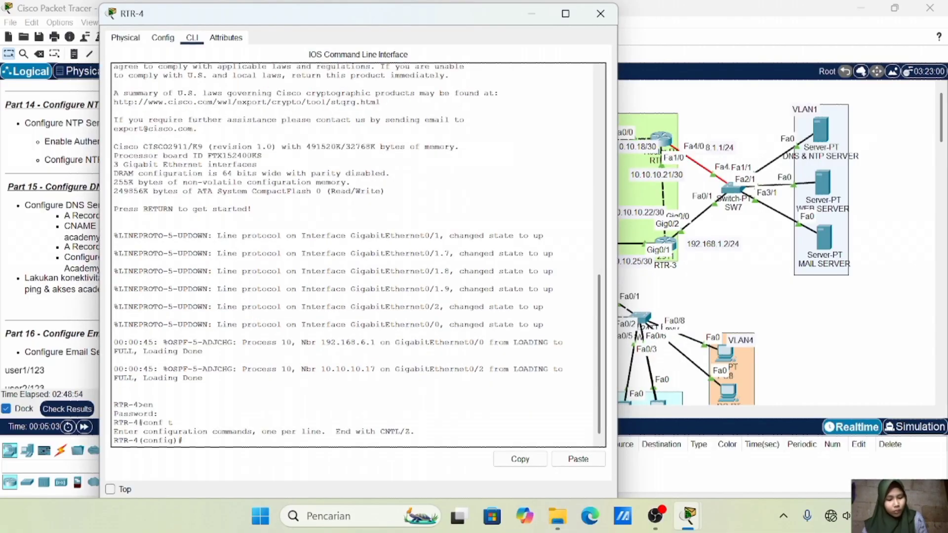
On RTR-4, set NTP server 192.168.1.3, enable NTP authentication, and add MD5 key 1
{"action": "type", "text": "ntp server 192.168.1.3"}
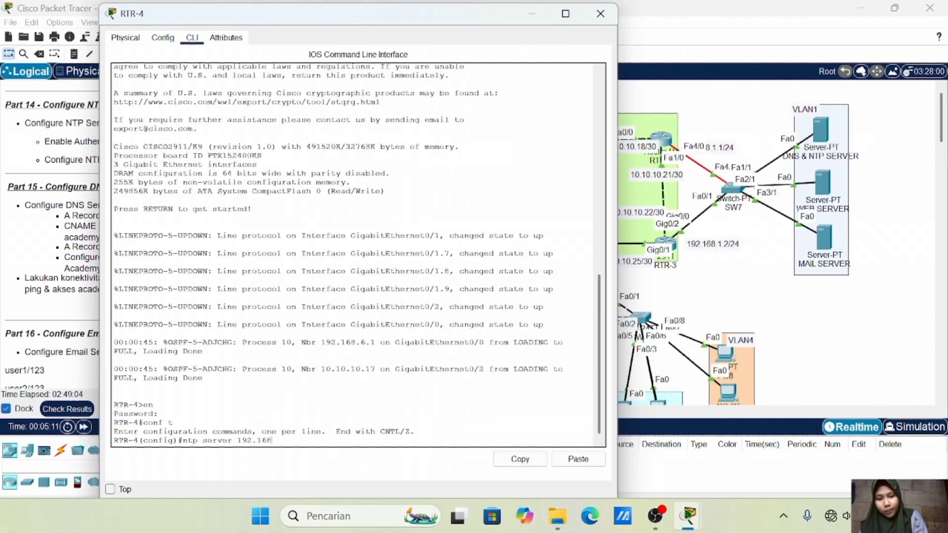
{"action": "key", "text": "Return"}
{"action": "type", "text": "ntp authenticate"}
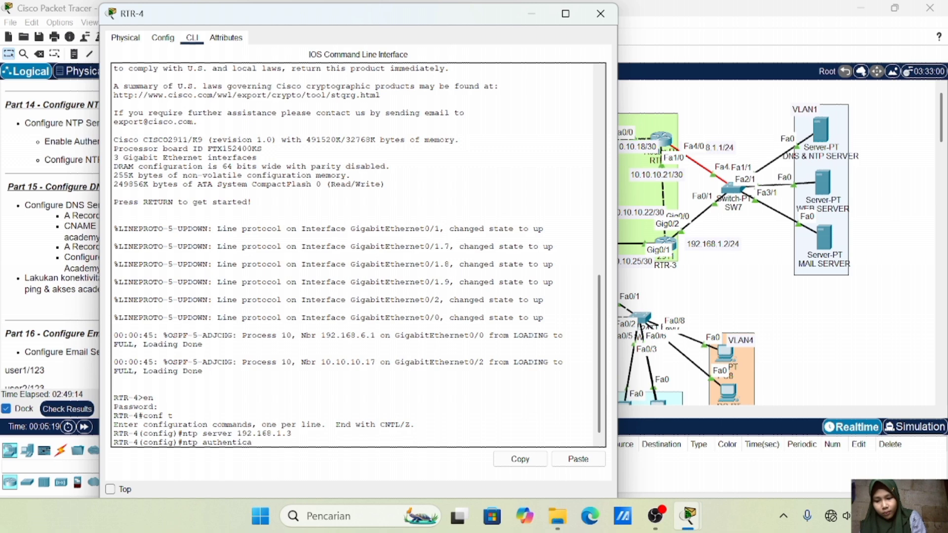
{"action": "key", "text": "Return"}
{"action": "type", "text": "ntp authenticat"}
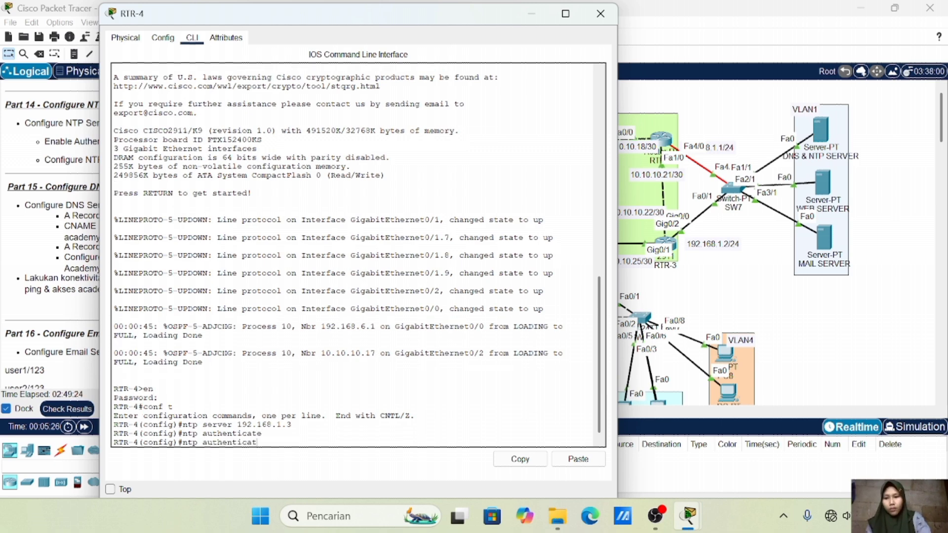
{"action": "type", "text": "ion -key 1 md5 123"}
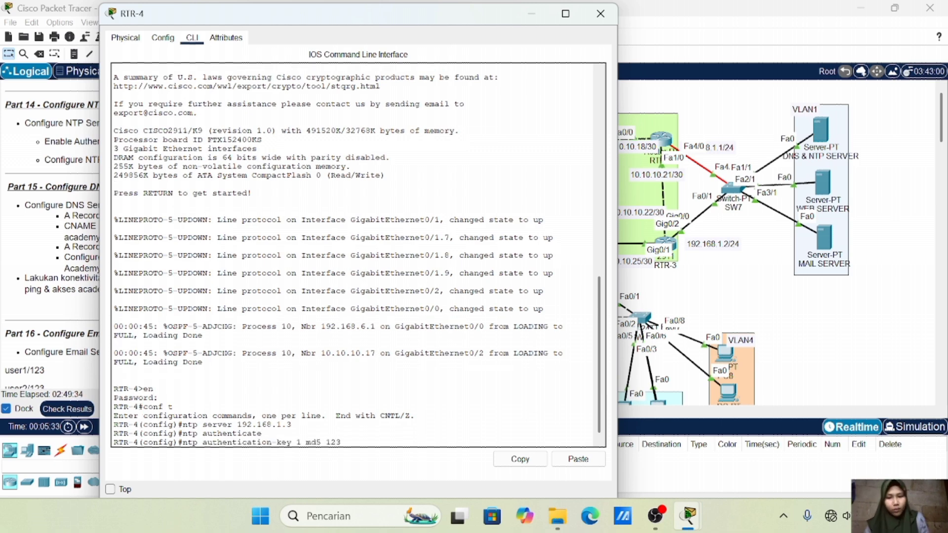
{"action": "key", "text": "Return"}
Close RTR-4, place RTR-5's window on the left, and enter global configuration mode
{"action": "left_click", "coordinate": [600, 14]}
{"action": "left_click", "coordinate": [410, 246]}
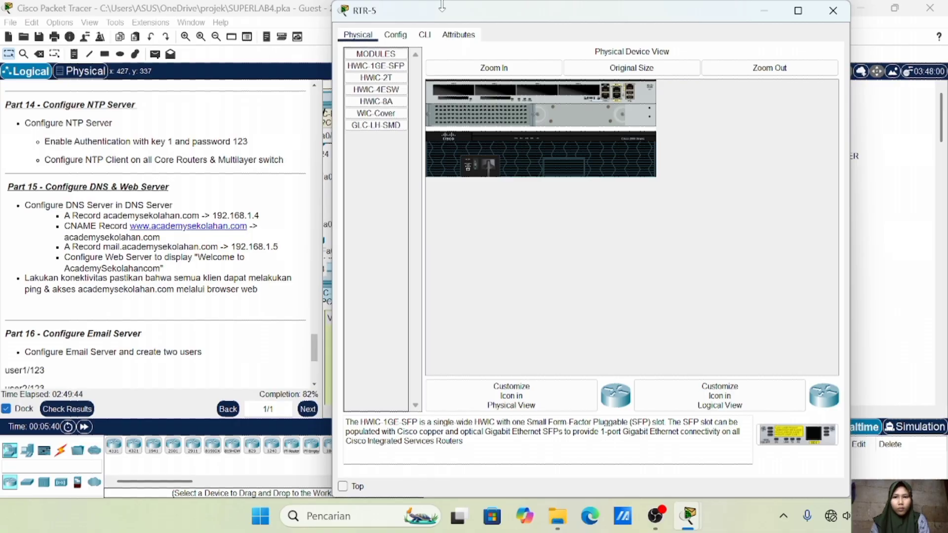
{"action": "left_click_drag", "start_coordinate": [393, 13], "coordinate": [356, 1]}
{"action": "left_click", "coordinate": [930, 7]}
{"action": "left_click", "coordinate": [410, 246]}
{"action": "left_click_drag", "start_coordinate": [457, 15], "coordinate": [307, 50]}
{"action": "left_click", "coordinate": [174, 45]}
{"action": "key", "text": "Return"}
{"action": "type", "text": "en"}
{"action": "key", "text": "Return"}
{"action": "key", "text": "Return"}
{"action": "type", "text": "conf t"}
On RTR-5, set NTP server 192.168.1.3, enable NTP authentication, and add MD5 key 1
{"action": "key", "text": "Return"}
{"action": "type", "text": "ntp server 19"}
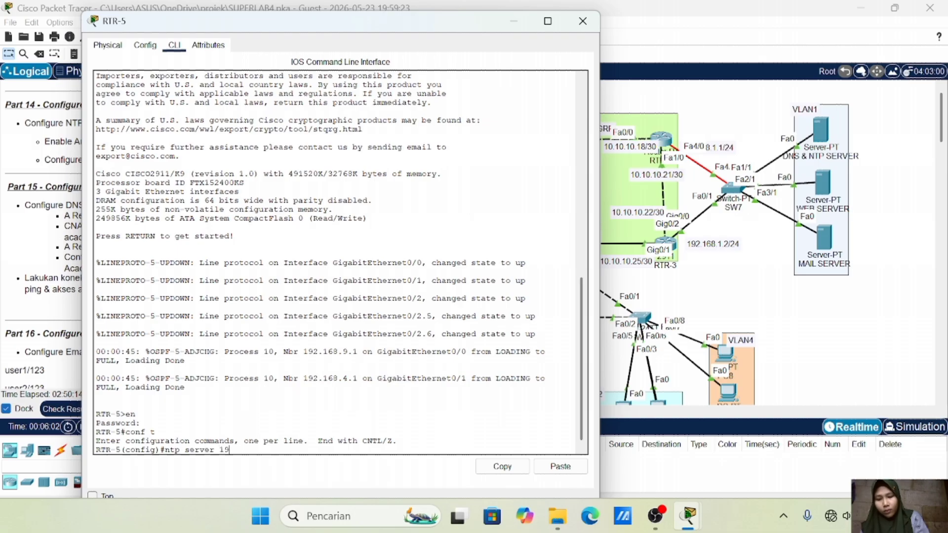
{"action": "type", "text": "2.168.1.3"}
{"action": "key", "text": "Return"}
{"action": "type", "text": "ntp authen"}
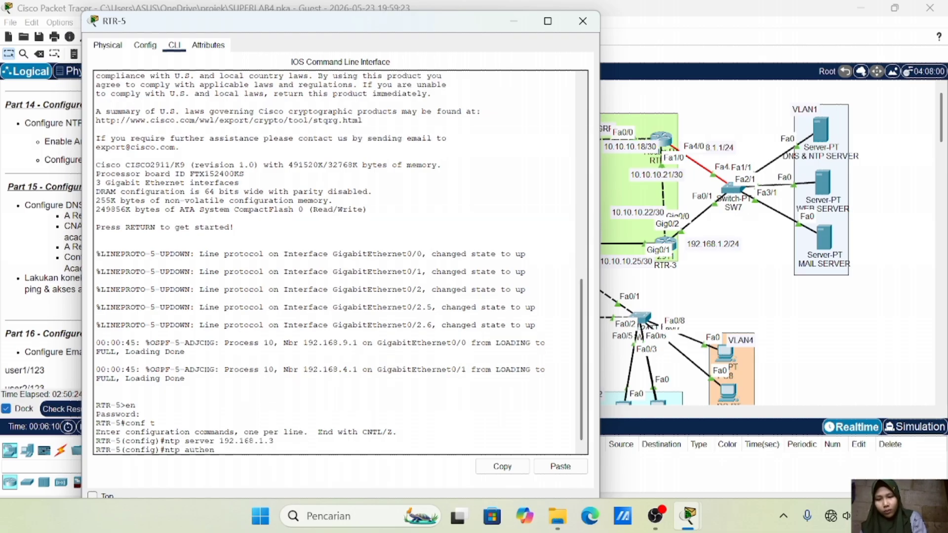
{"action": "type", "text": "ticate"}
{"action": "key", "text": "Return"}
{"action": "type", "text": "ntp authentication-key 1"}
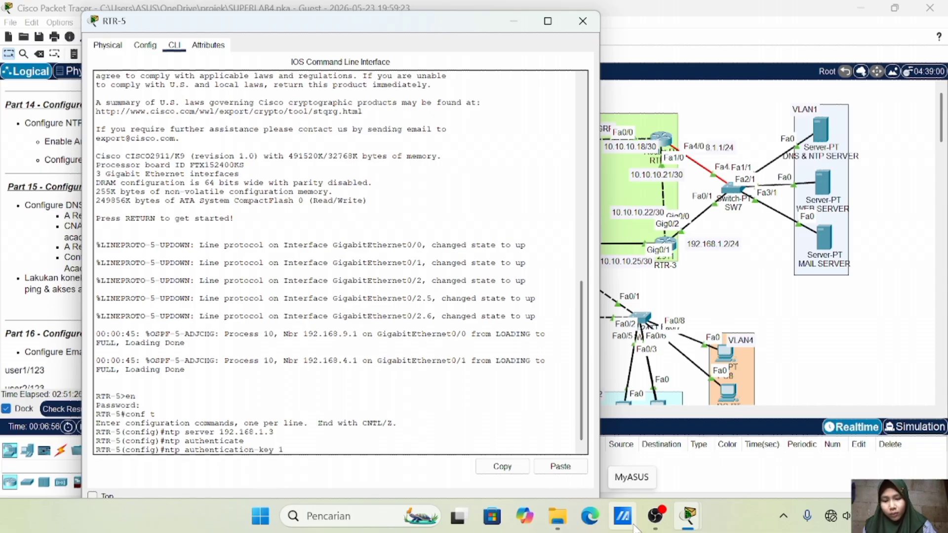
{"action": "type", "text": " md5 123"}
{"action": "key", "text": "Return"}
Close RTR-5 and bring up MLS1's command line, moving its window aside
{"action": "left_click", "coordinate": [582, 22]}
{"action": "left_click", "coordinate": [528, 216]}
{"action": "left_click", "coordinate": [425, 35]}
{"action": "left_click_drag", "start_coordinate": [440, 17], "coordinate": [737, 0]}
{"action": "left_click", "coordinate": [855, 8]}
{"action": "left_click", "coordinate": [686, 511]}
Enter privileged and global configuration mode on MLS1
{"action": "left_click_drag", "start_coordinate": [404, 12], "coordinate": [74, 12]}
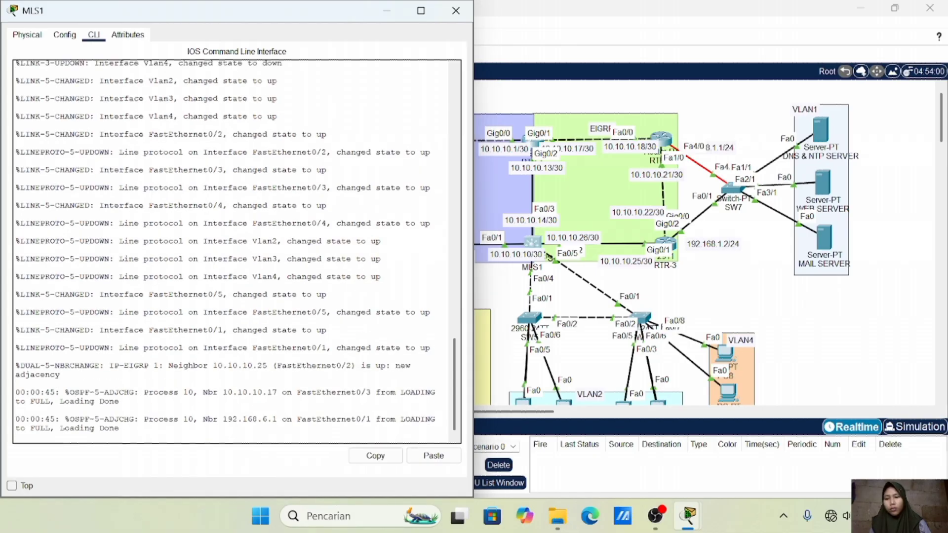
{"action": "key", "text": "Return"}
{"action": "type", "text": "en"}
{"action": "key", "text": "Return"}
{"action": "key", "text": "Return"}
{"action": "type", "text": "conf t"}
{"action": "key", "text": "Return"}
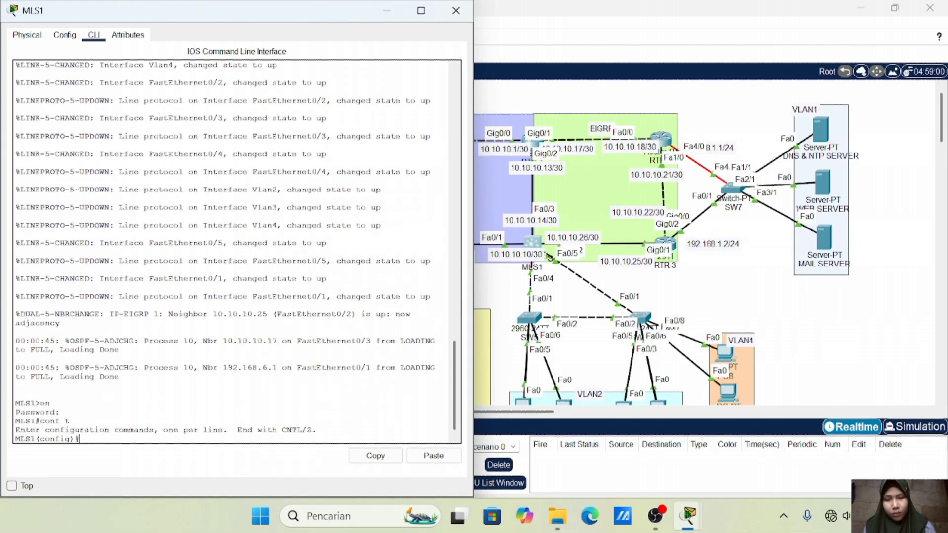
Point MLS1 at NTP server 192.168.1.3 and enable NTP authentication, correcting the rejected command
{"action": "type", "text": "ig)#nt"}
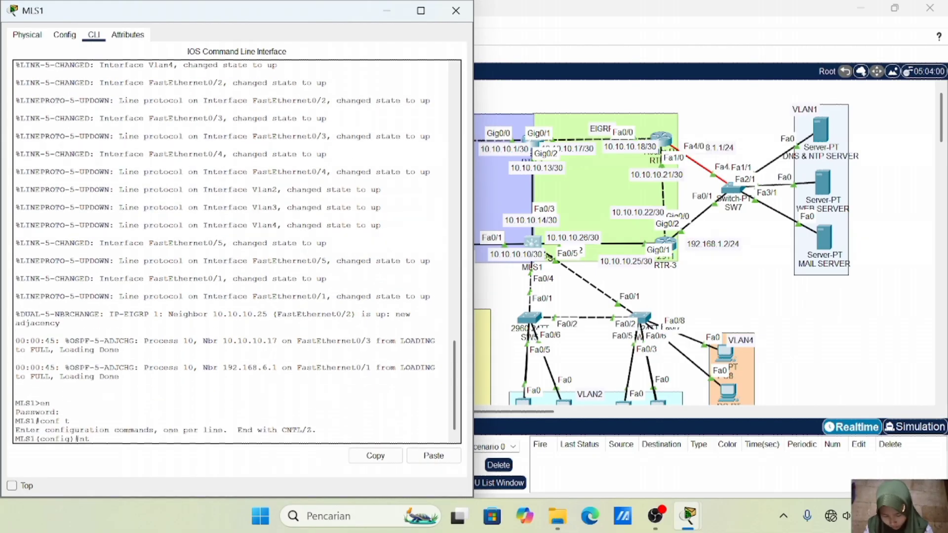
{"action": "type", "text": "p server 192.168.1.3"}
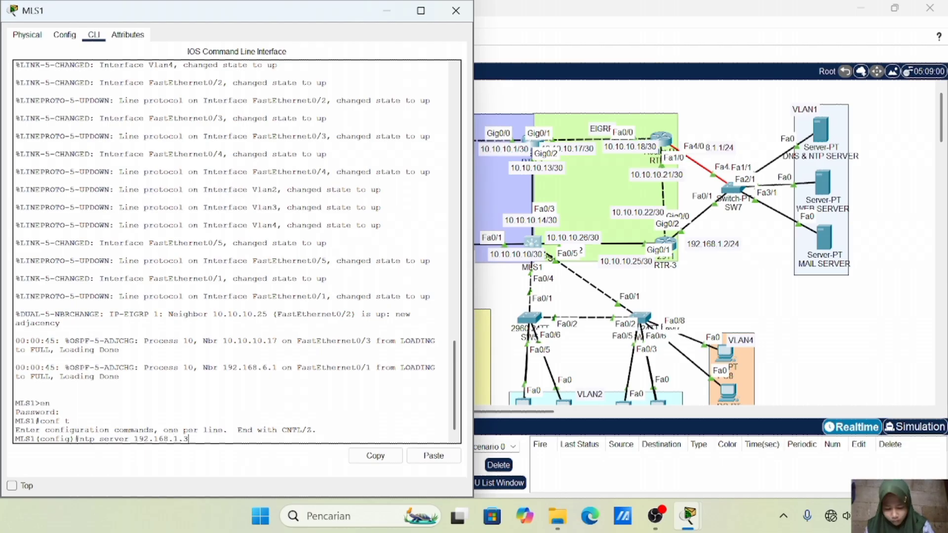
{"action": "key", "text": "Return"}
{"action": "type", "text": "ntp server authenticate"}
{"action": "key", "text": "Return"}
{"action": "key", "text": "Up"}
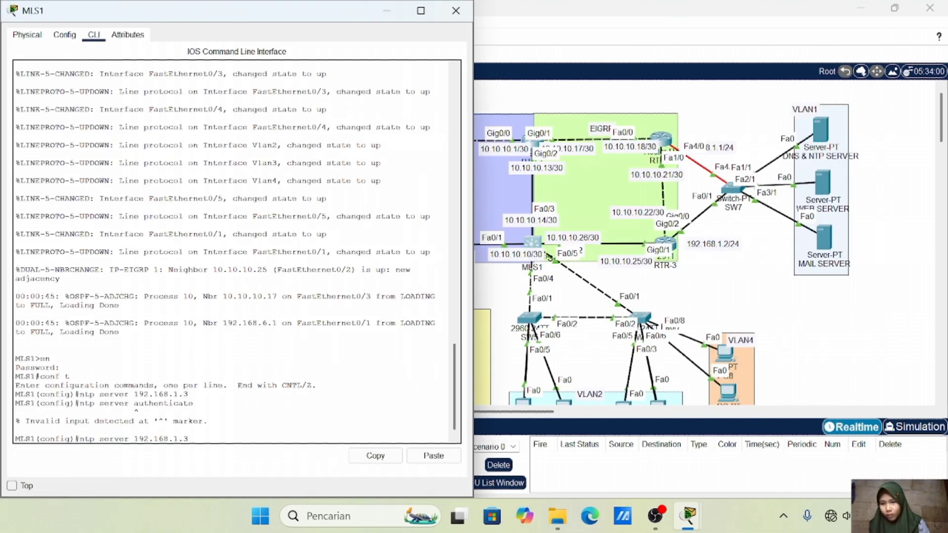
{"action": "key", "text": "BackSpace"}
{"action": "key", "text": "BackSpace"}
{"action": "key", "text": "BackSpace"}
{"action": "key", "text": "BackSpace"}
{"action": "key", "text": "BackSpace"}
{"action": "key", "text": "BackSpace"}
{"action": "key", "text": "BackSpace"}
{"action": "key", "text": "Return"}
Define MD5 NTP authentication key 1 on MLS1 and close its window
{"action": "key", "text": "Up"}
{"action": "key", "text": "BackSpace"}
{"action": "type", "text": "ion-key 1 md5 123"}
{"action": "key", "text": "Return"}
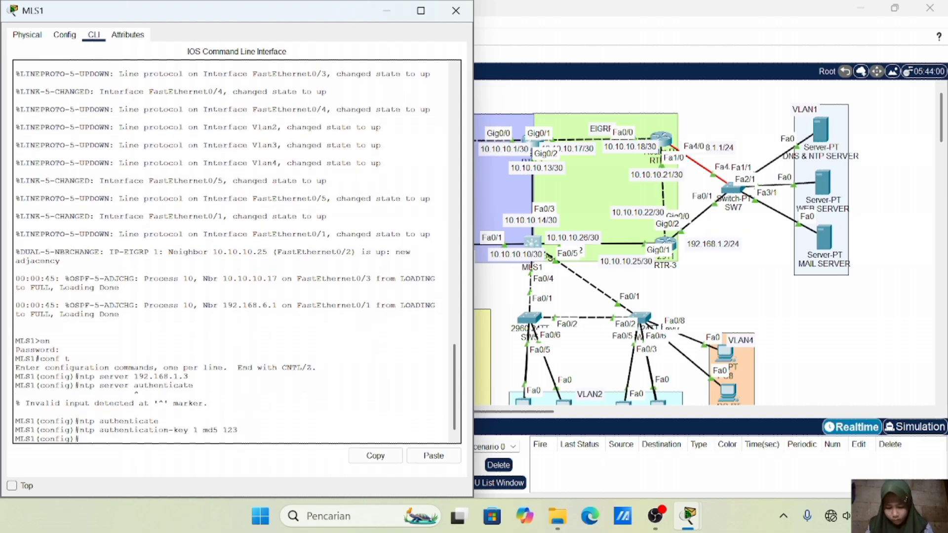
{"action": "left_click", "coordinate": [456, 10]}
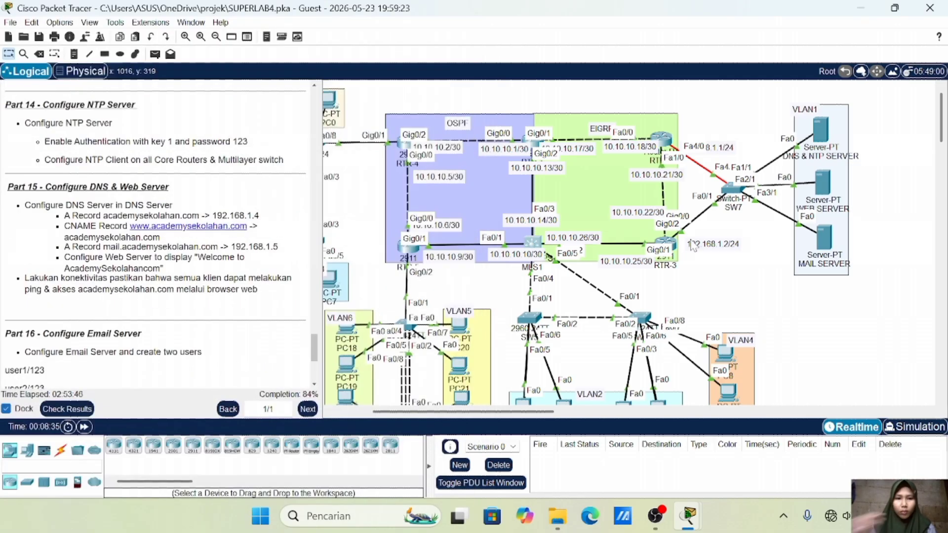
Bring RTR-3's CLI into global configuration mode
{"action": "left_click", "coordinate": [665, 243]}
{"action": "left_click", "coordinate": [424, 35]}
{"action": "key", "text": "Return"}
{"action": "type", "text": "en"}
{"action": "key", "text": "Return"}
{"action": "key", "text": "Return"}
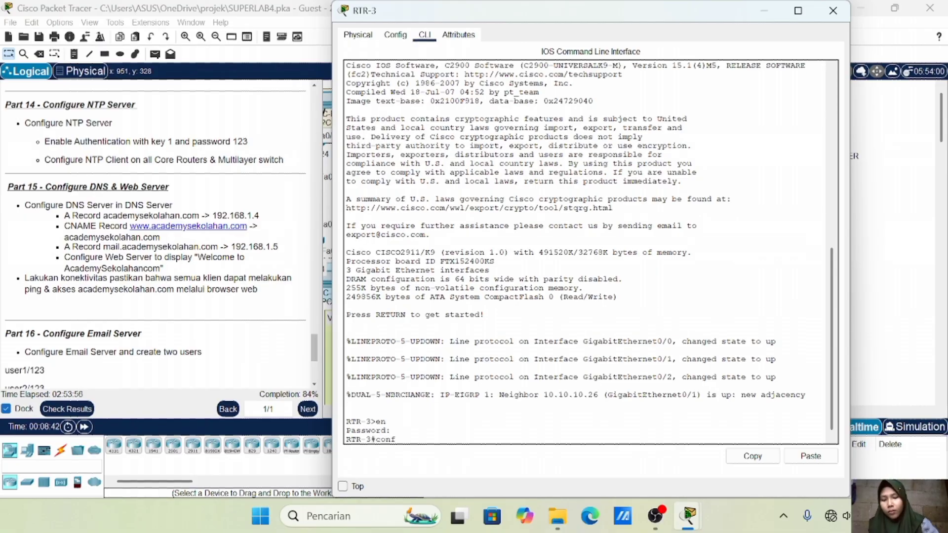
{"action": "type", "text": "conf t"}
{"action": "key", "text": "Return"}
On RTR-3, set NTP server 192.168.1.3, enable NTP authentication, and enter MD5 key 1
{"action": "type", "text": "ntp server 192.168.1.3"}
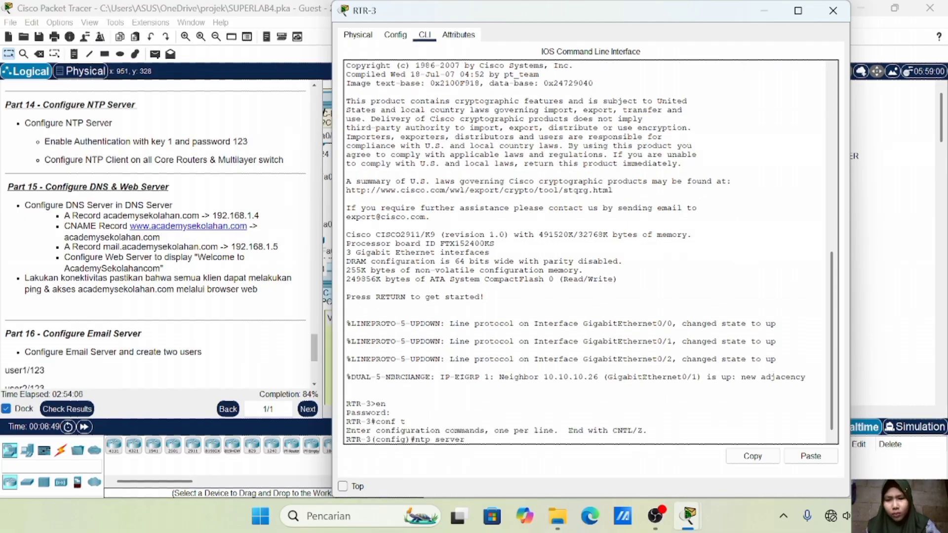
{"action": "key", "text": "Return"}
{"action": "type", "text": "ntp authenticate"}
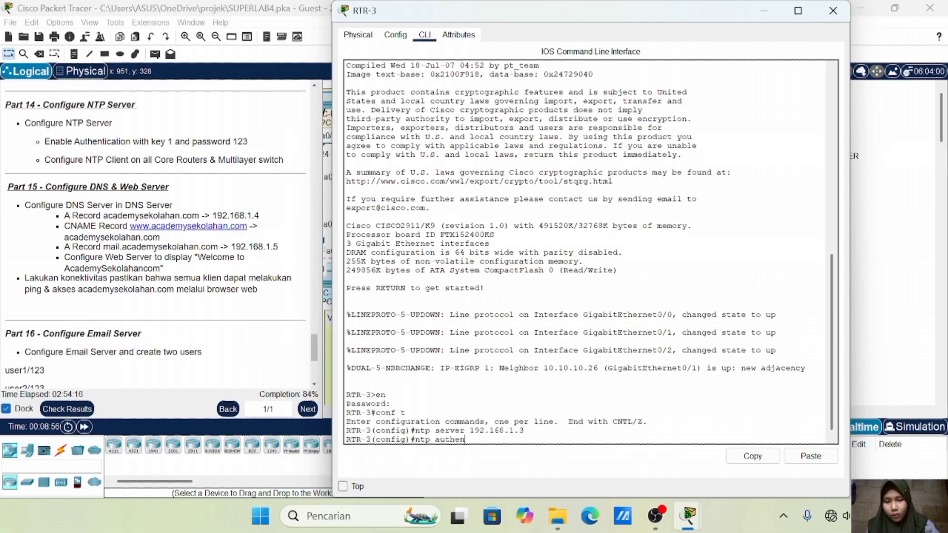
{"action": "key", "text": "Return"}
{"action": "type", "text": "ntp authentication-key 1 md5 123"}
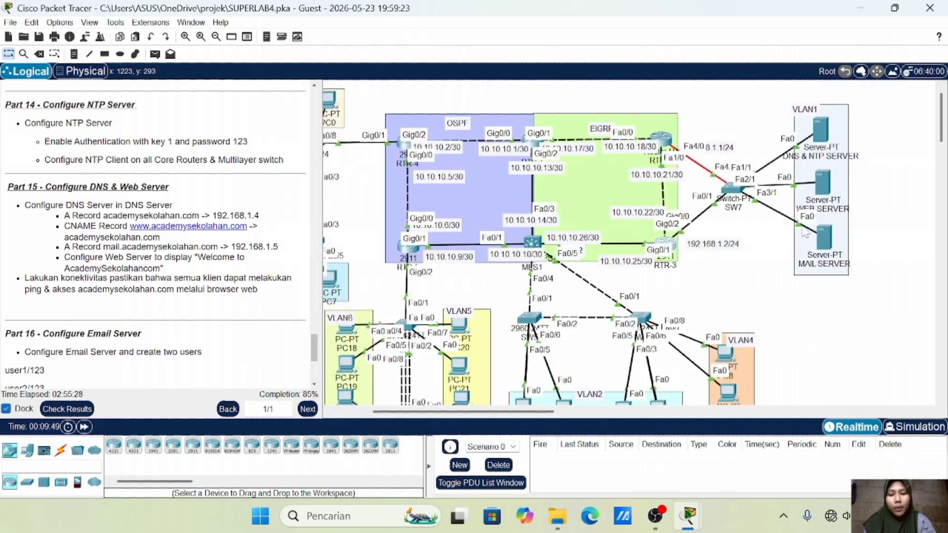
Scroll the topology canvas to bring the VLAN1 servers into view
{"action": "scroll", "coordinate": [155, 237], "scroll_direction": "down", "scroll_amount": 3}
{"action": "scroll", "coordinate": [469, 188], "scroll_direction": "left", "scroll_amount": 5}
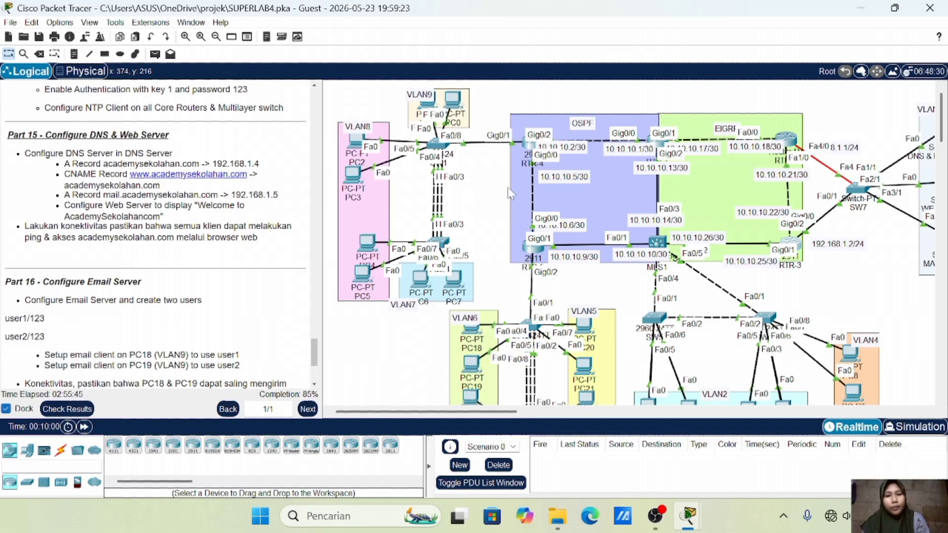
{"action": "scroll", "coordinate": [507, 188], "scroll_direction": "right", "scroll_amount": 10}
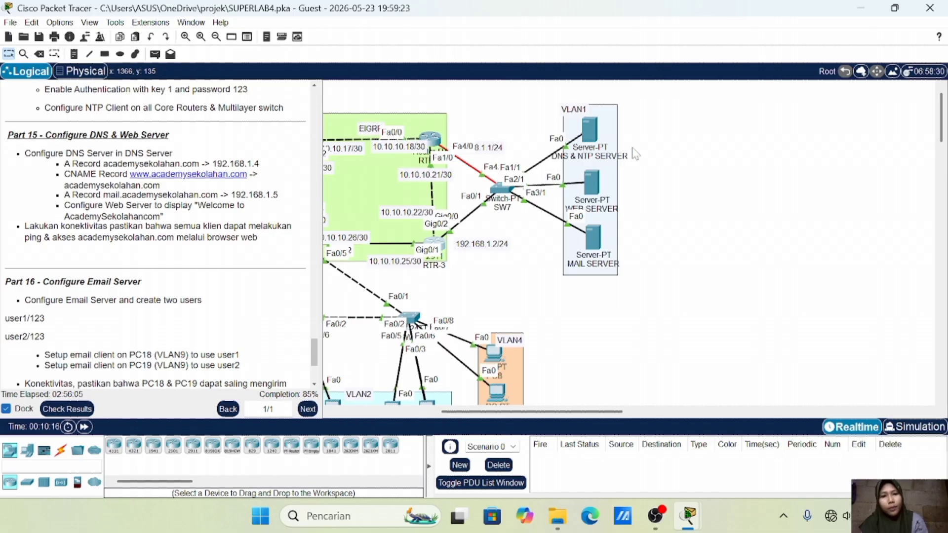
Turn DNS on and add an A record mapping academysekolahan.com to 192.168.1.4
{"action": "left_click", "coordinate": [595, 140]}
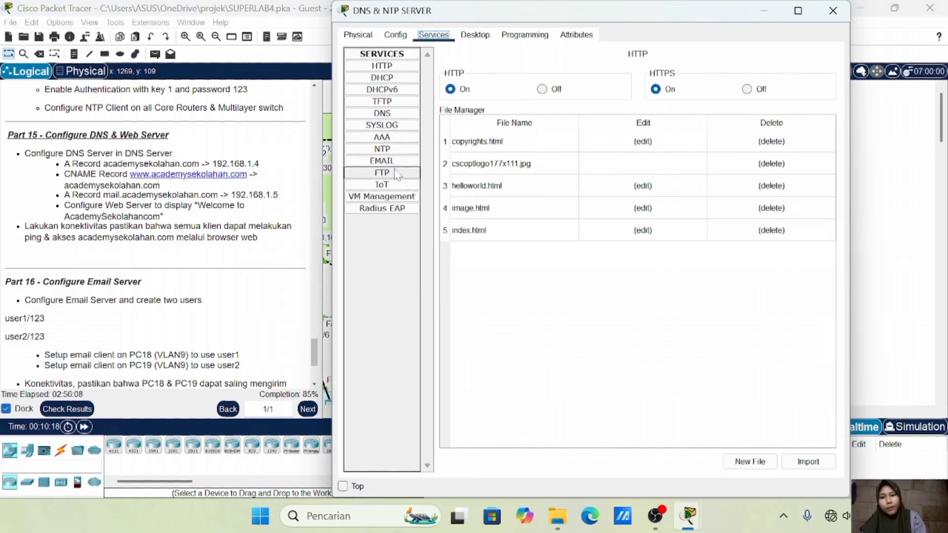
{"action": "left_click", "coordinate": [387, 114]}
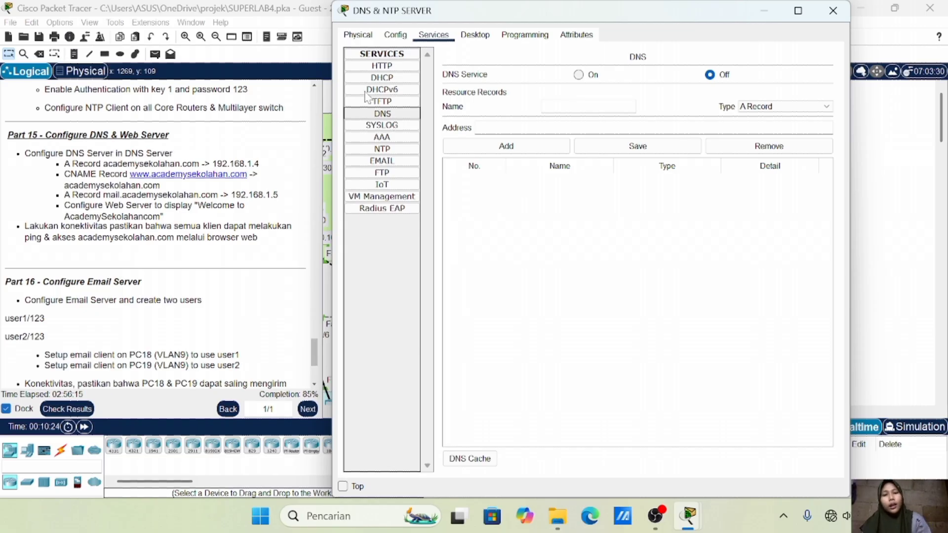
{"action": "left_click", "coordinate": [578, 75]}
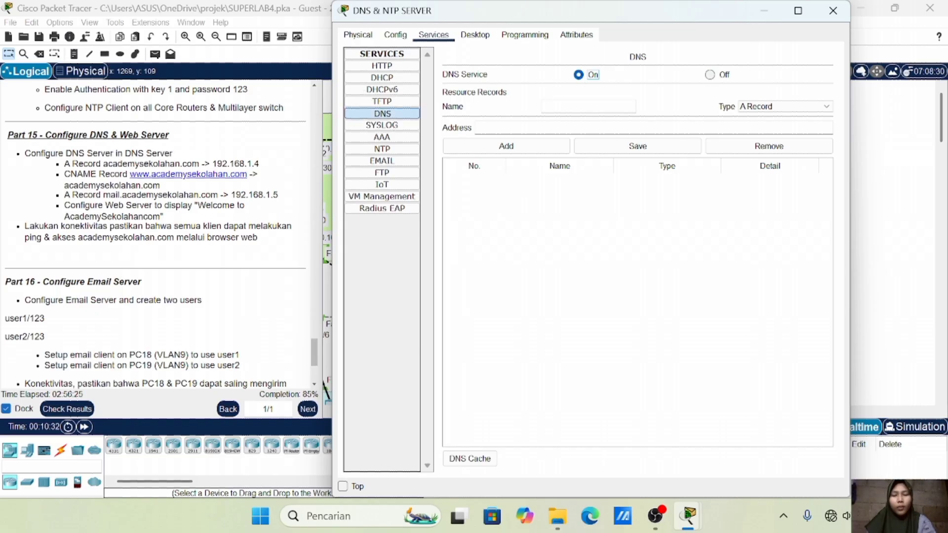
{"action": "left_click", "coordinate": [588, 107]}
{"action": "type", "text": "acade"}
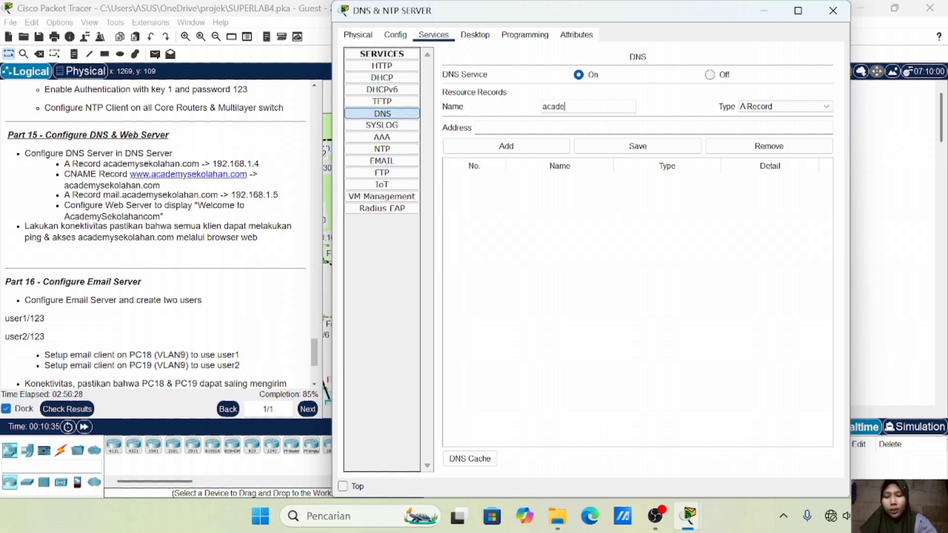
{"action": "type", "text": "mysekolahan"}
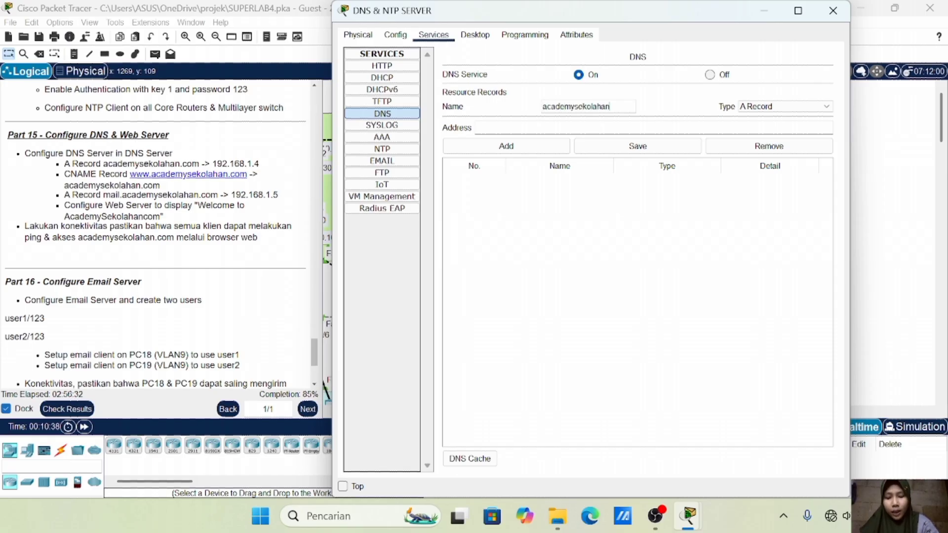
{"action": "type", "text": ".com"}
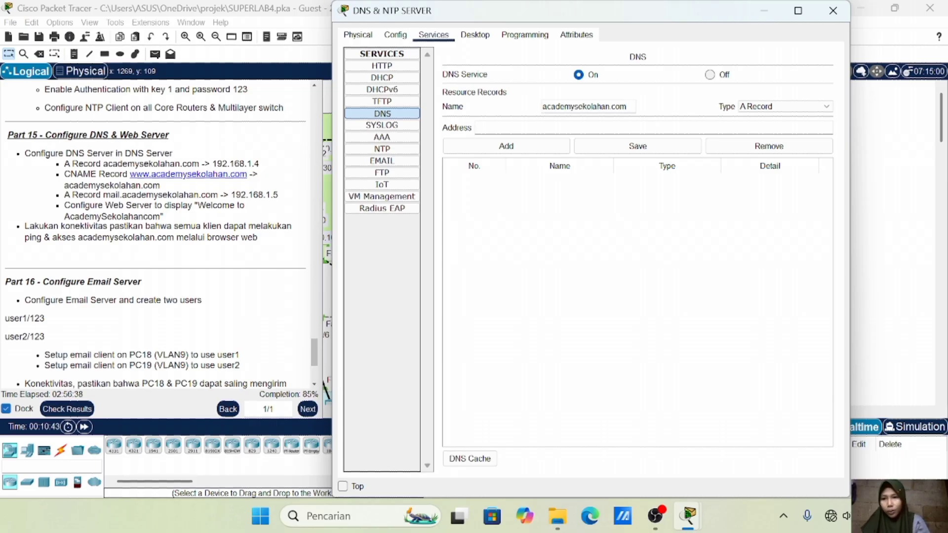
{"action": "type", "text": "192.168.1.4"}
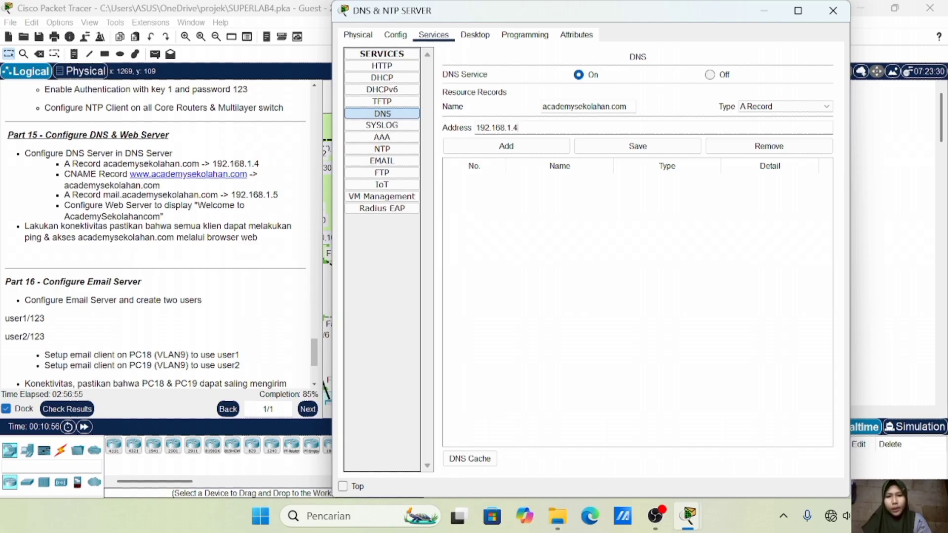
{"action": "left_click", "coordinate": [521, 151]}
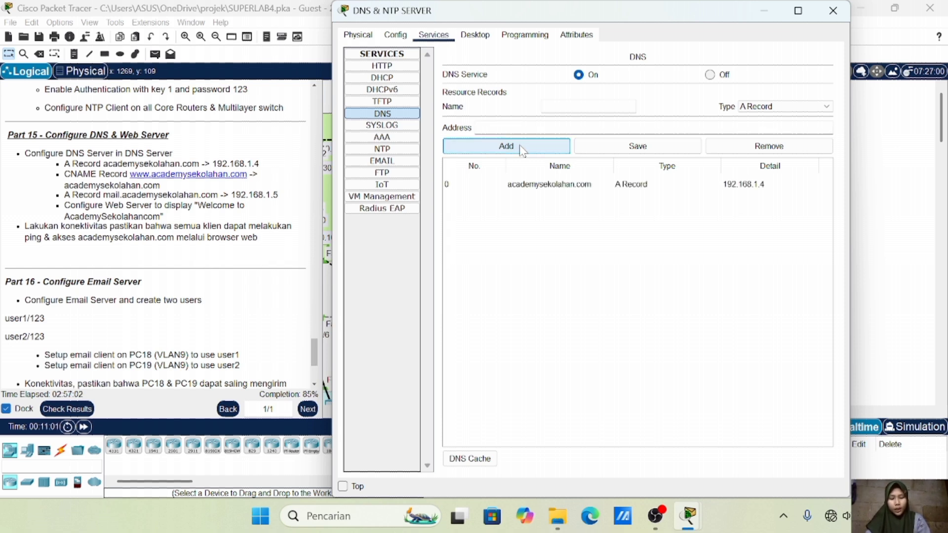
{"action": "left_click", "coordinate": [784, 106]}
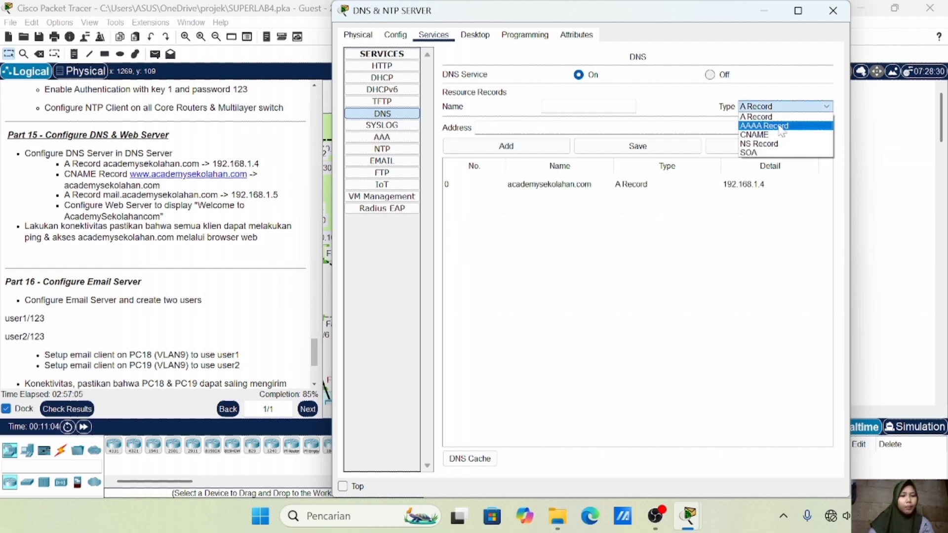
{"action": "left_click", "coordinate": [779, 135]}
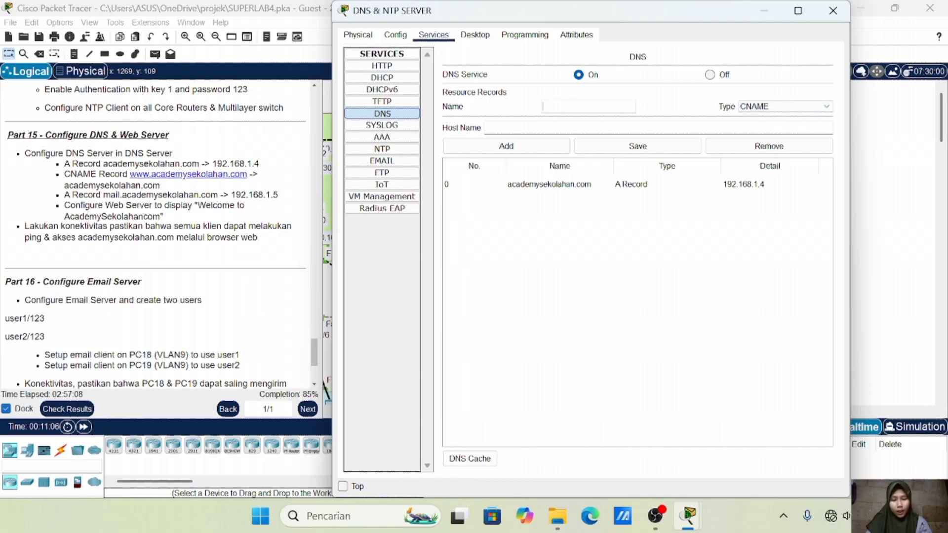
{"action": "type", "text": "www"}
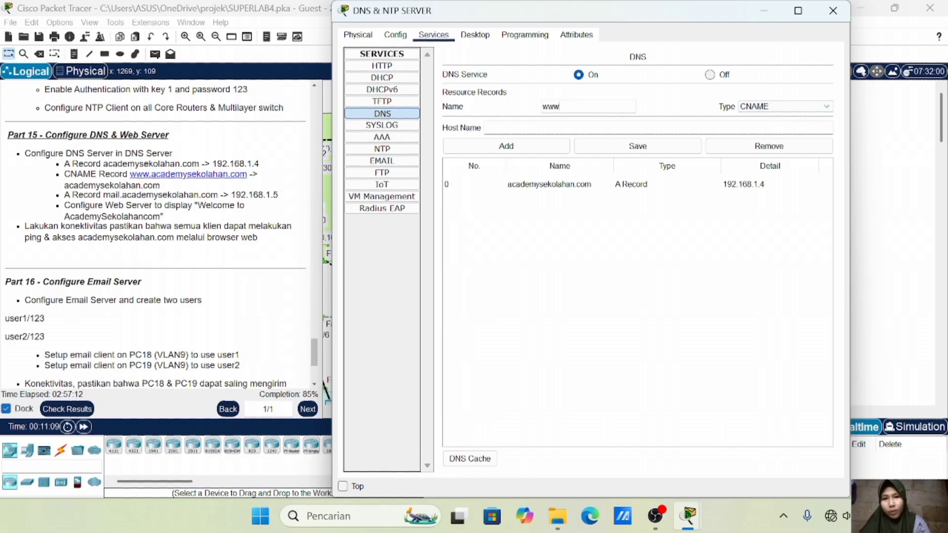
{"action": "type", "text": ".aca"}
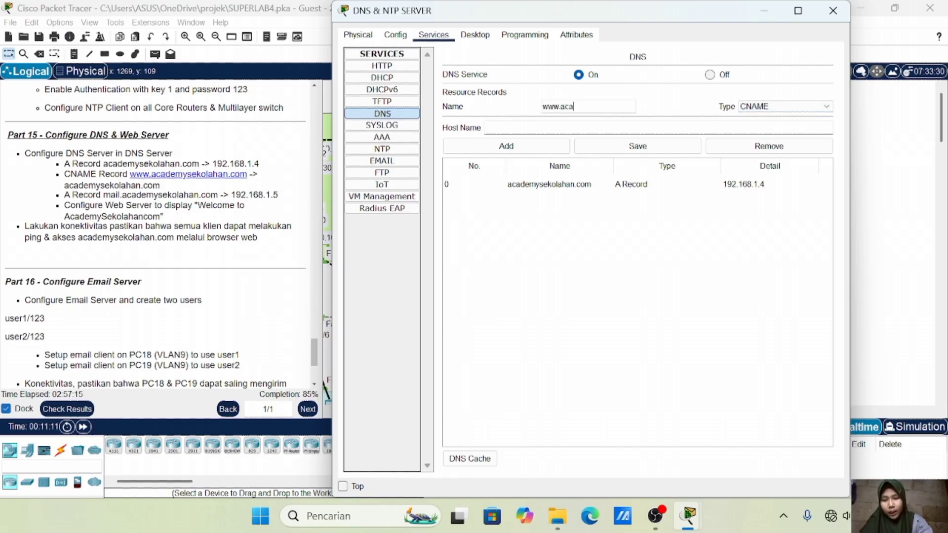
{"action": "type", "text": "demysekolahan.com"}
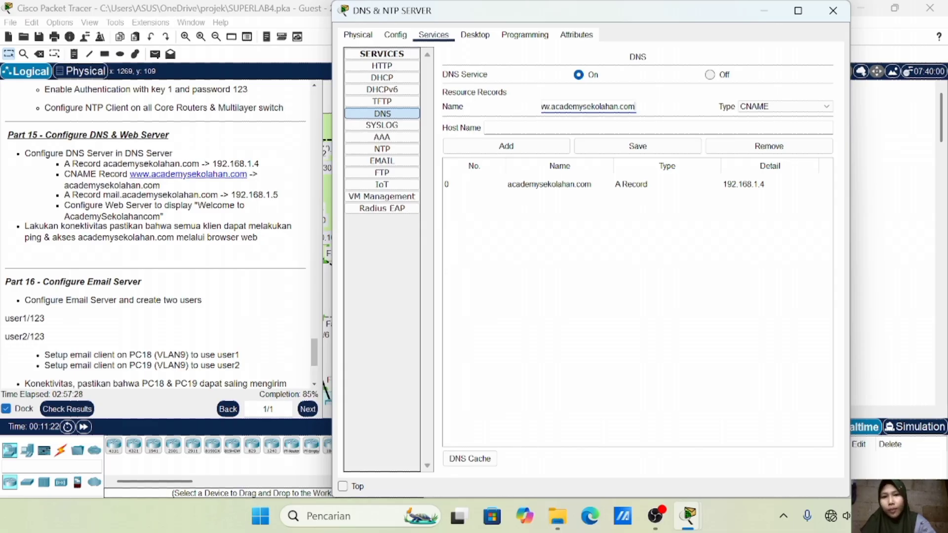
{"action": "key", "text": "Tab"}
{"action": "type", "text": "academysek"}
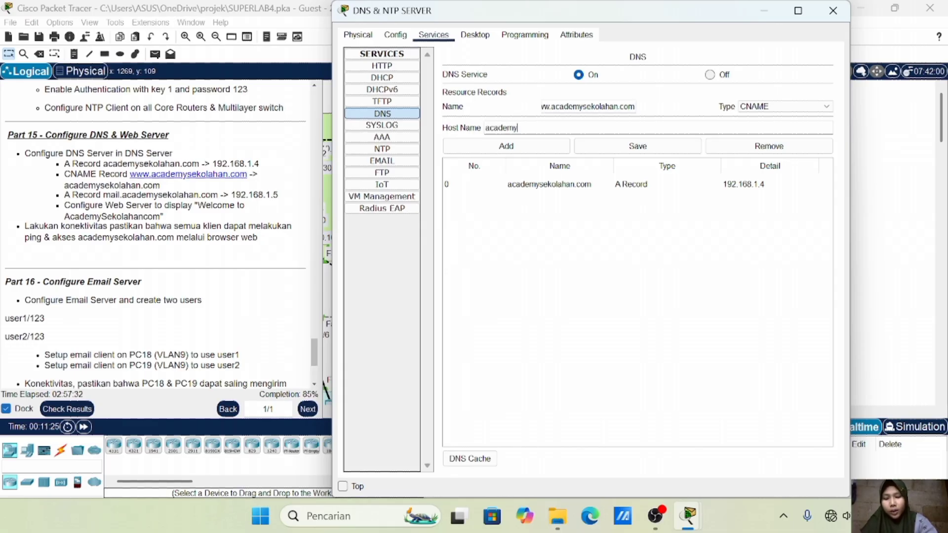
{"action": "type", "text": "olahan.com"}
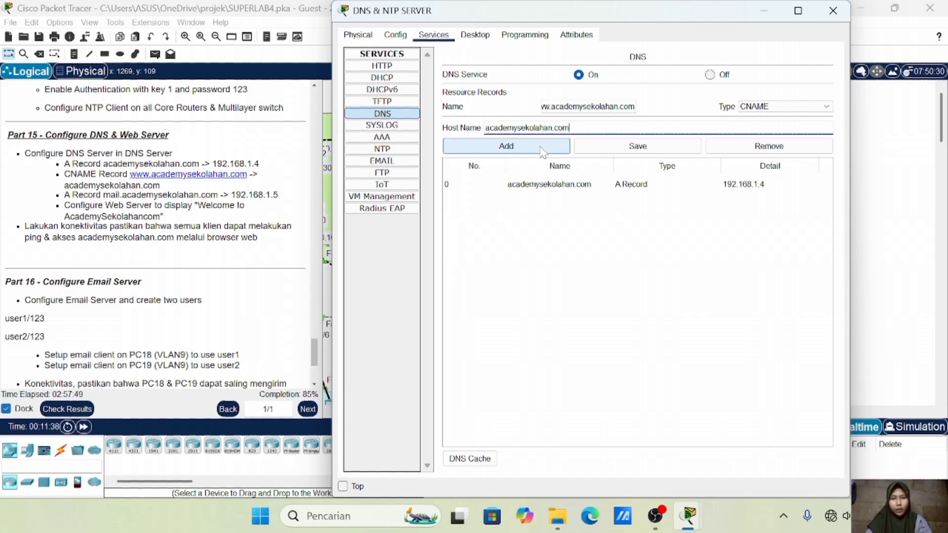
{"action": "left_click", "coordinate": [543, 151]}
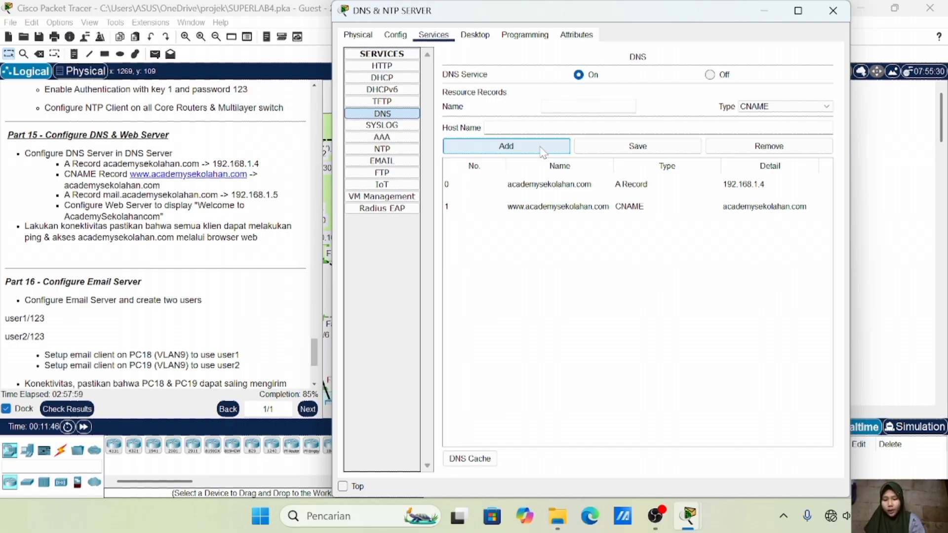
Add an A record mapping mail.academysekolahan.com to 192.168.1.5
{"action": "left_click", "coordinate": [780, 108]}
{"action": "left_click", "coordinate": [779, 117]}
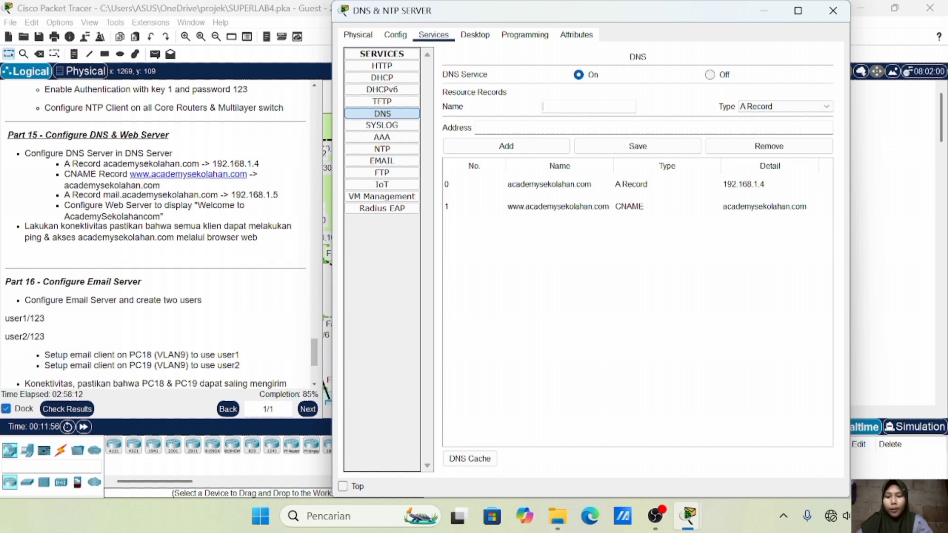
{"action": "type", "text": "mail.academny"}
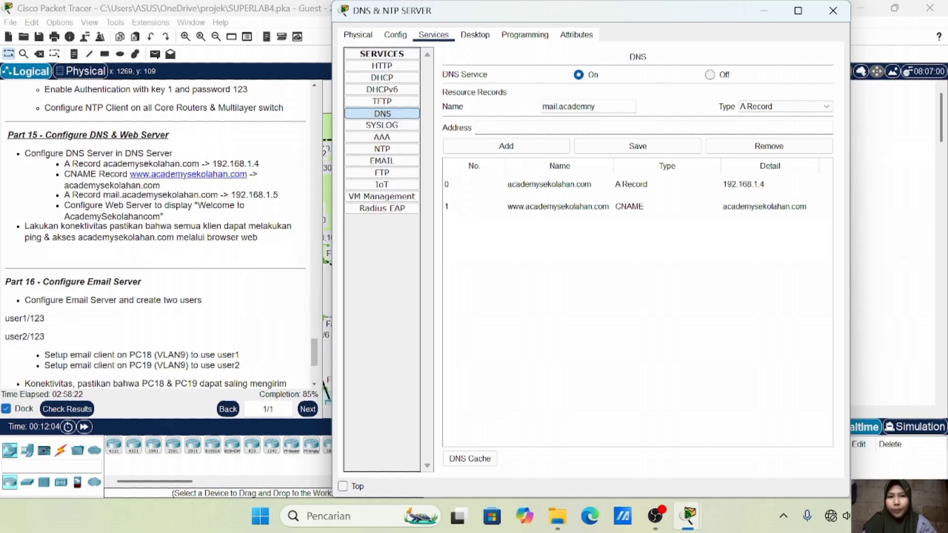
{"action": "key", "text": "BackSpace"}
{"action": "key", "text": "BackSpace"}
{"action": "type", "text": "y"}
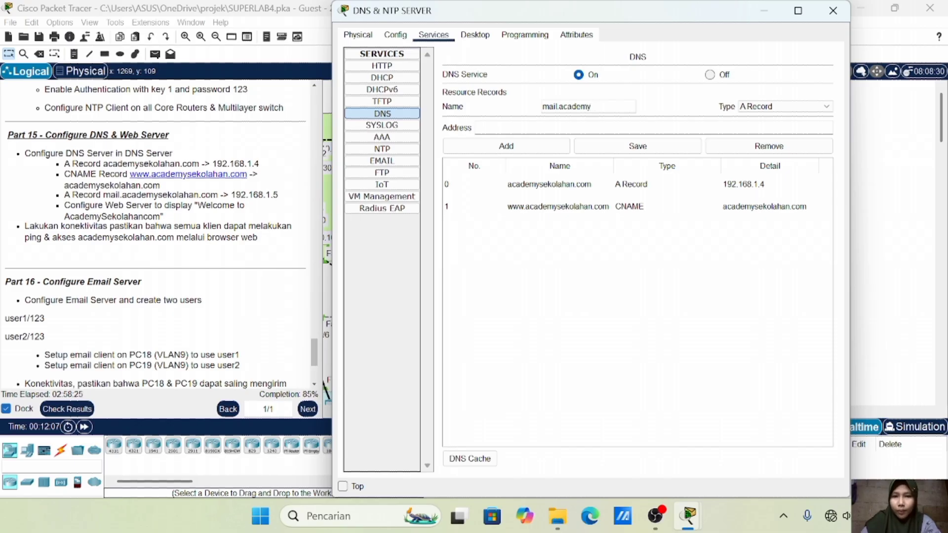
{"action": "type", "text": "sekol"}
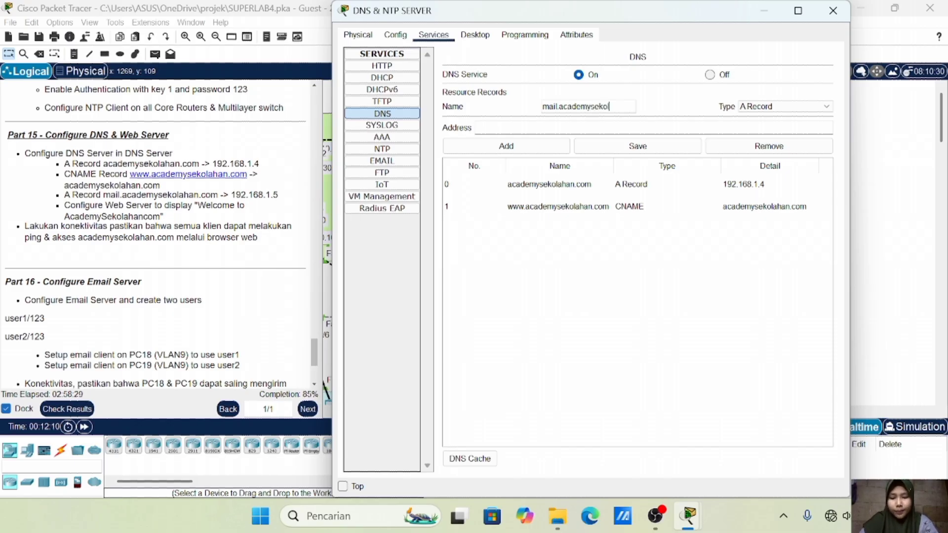
{"action": "type", "text": "ahan.com"}
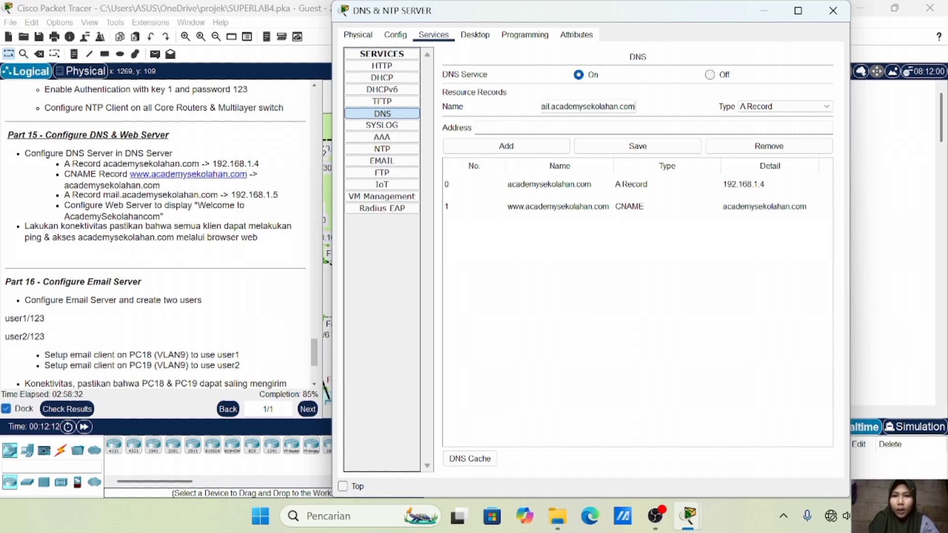
{"action": "type", "text": "192.16"}
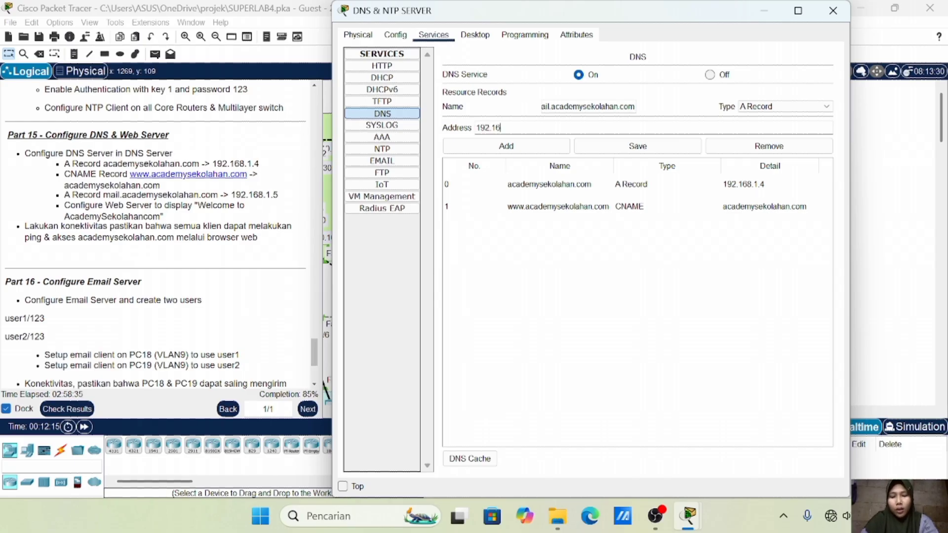
{"action": "type", "text": "8.1.5"}
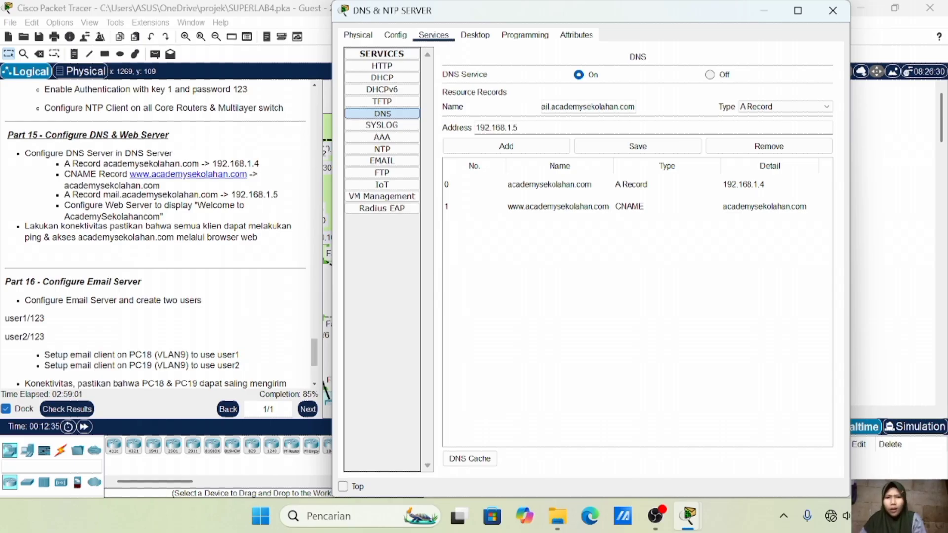
{"action": "left_click", "coordinate": [533, 141]}
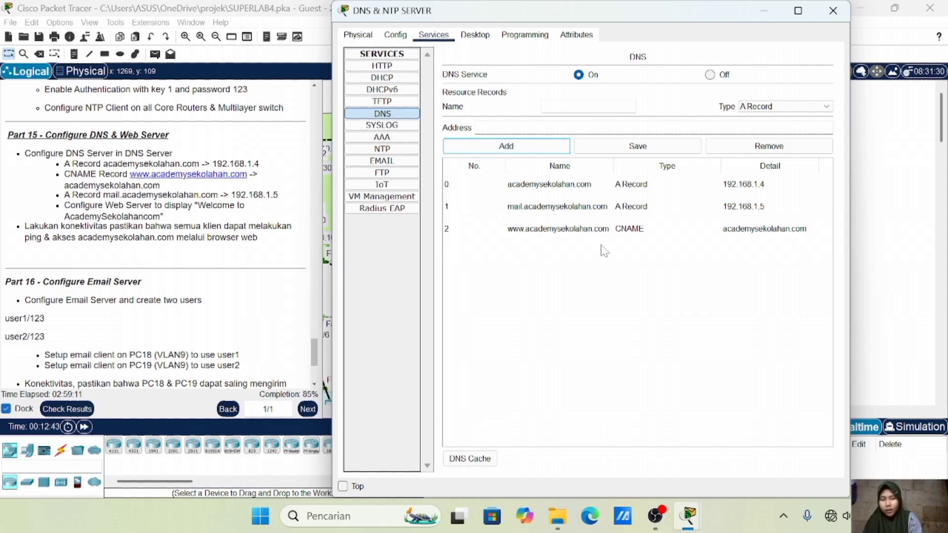
{"action": "left_click", "coordinate": [879, 195]}
Open index.html from the WEB SERVER's HTTP service for editing
{"action": "left_click", "coordinate": [592, 183]}
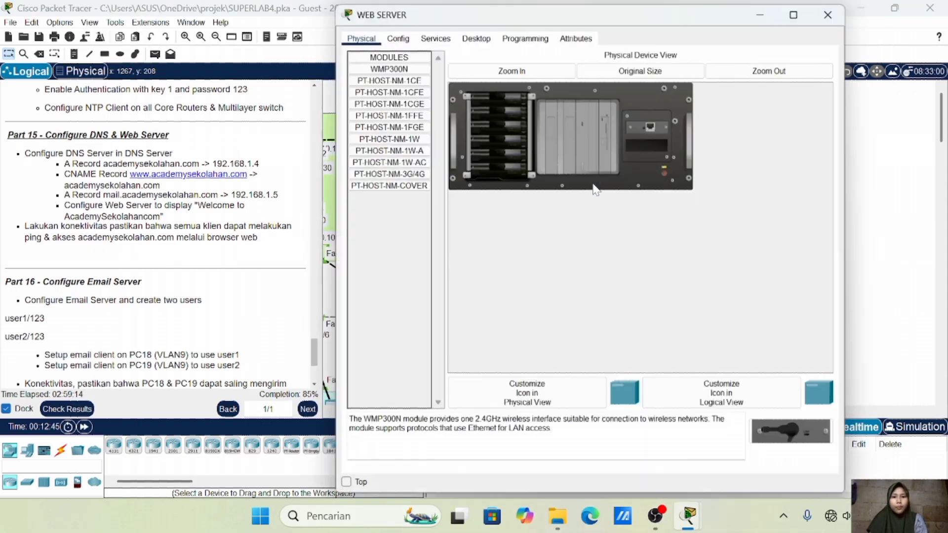
{"action": "left_click", "coordinate": [434, 36]}
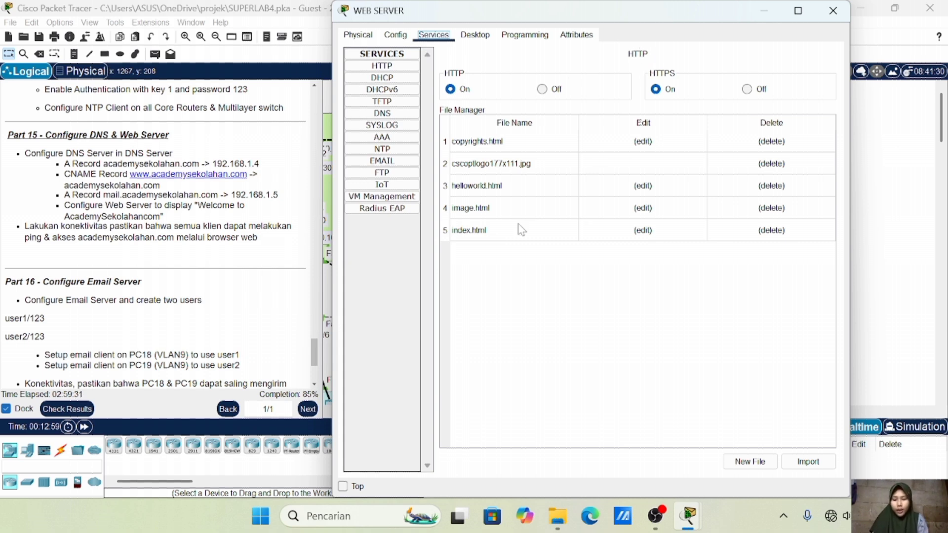
{"action": "left_click", "coordinate": [642, 231]}
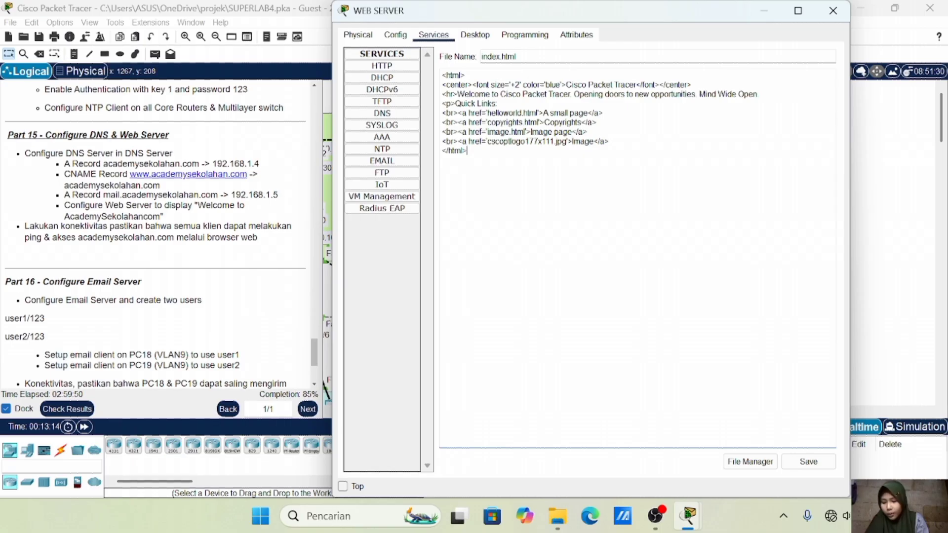
Replace 'Cisco Packet Tracer' with 'Academysekolahan.com.' and save over the old index.html
{"action": "left_click_drag", "start_coordinate": [457, 94], "coordinate": [570, 94]}
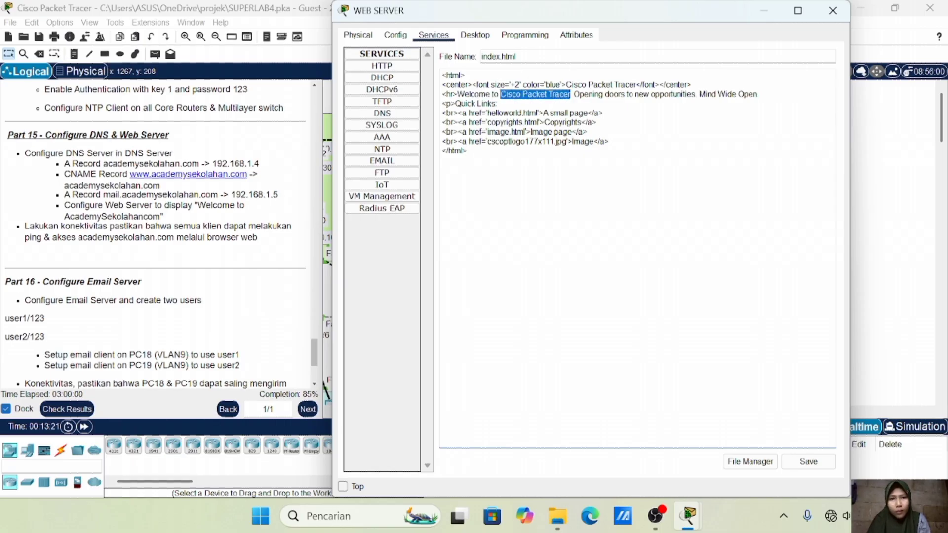
{"action": "key", "text": "BackSpace"}
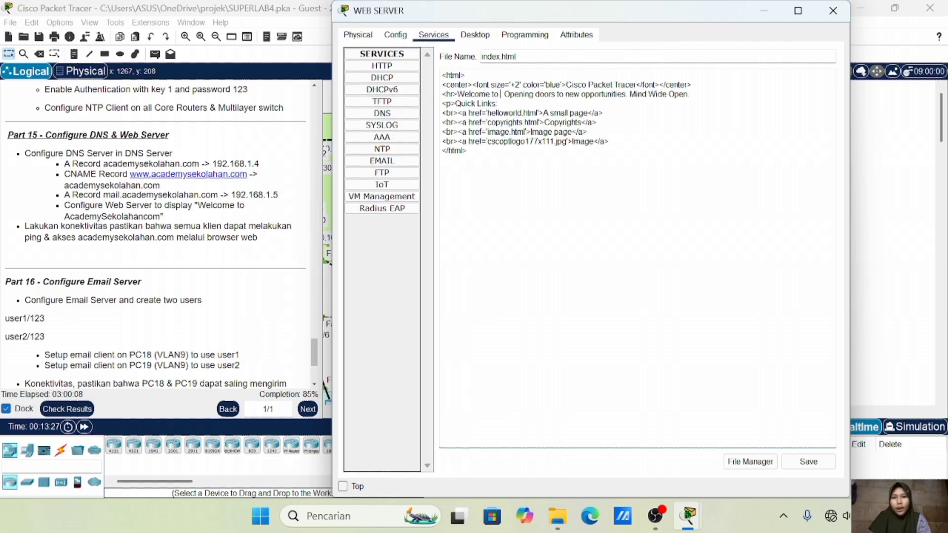
{"action": "type", "text": "AC"}
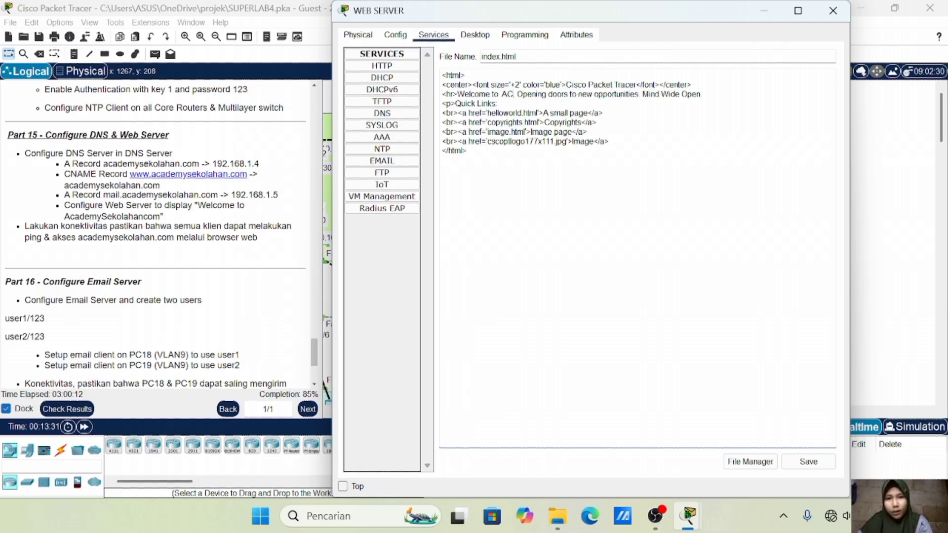
{"action": "key", "text": "BackSpace"}
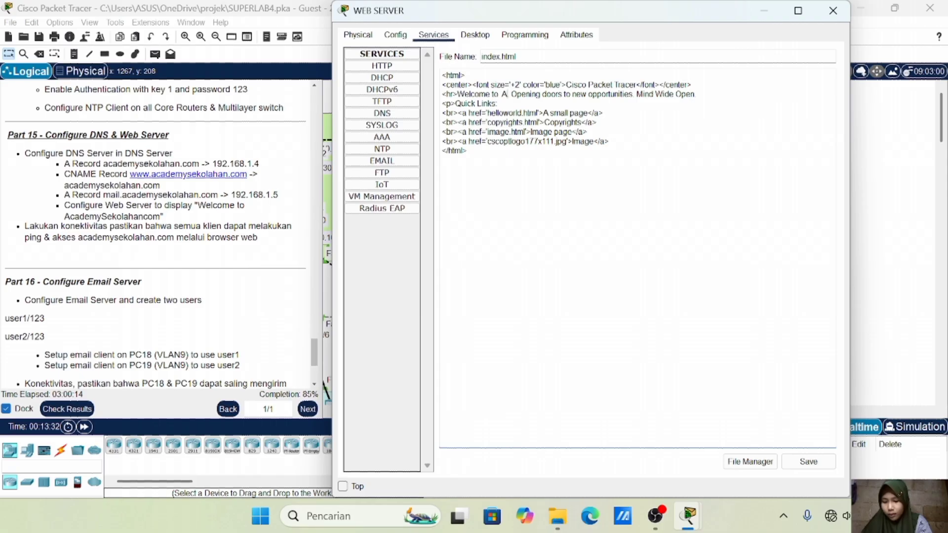
{"action": "type", "text": "cademyseko"}
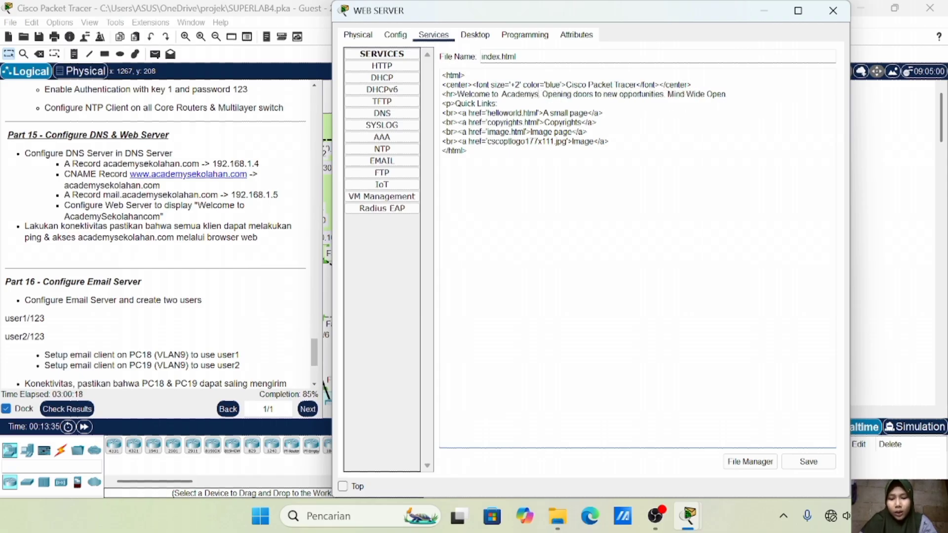
{"action": "type", "text": "lahan.c"}
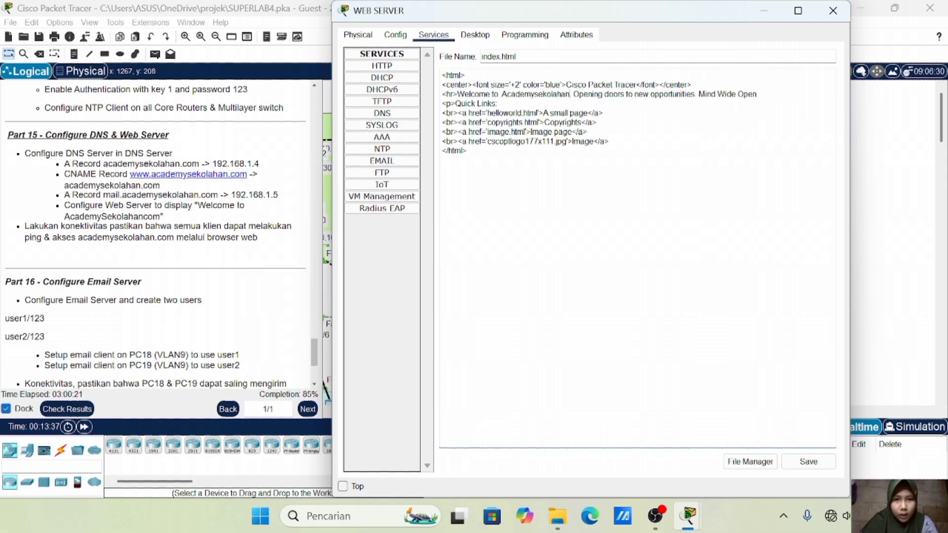
{"action": "type", "text": "om."}
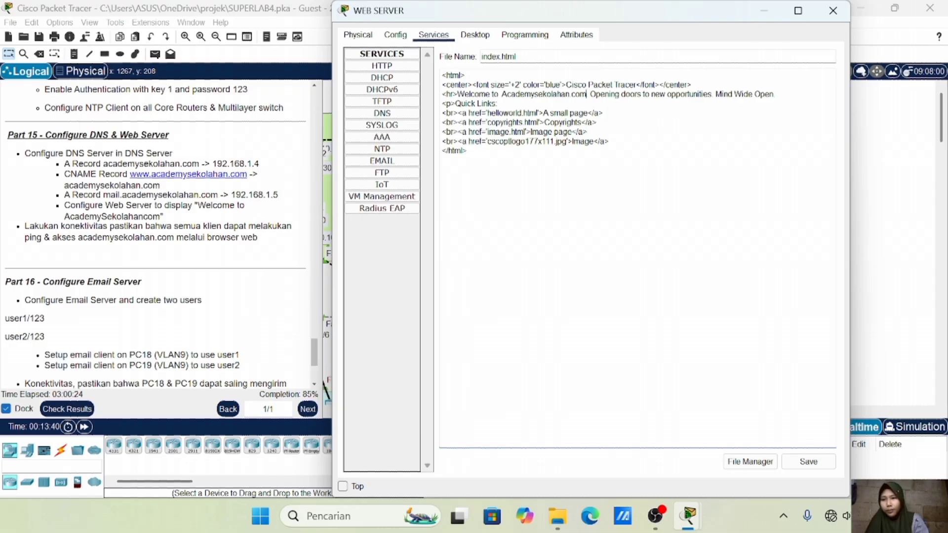
{"action": "key", "text": "BackSpace"}
{"action": "key", "text": "BackSpace"}
{"action": "key", "text": "BackSpace"}
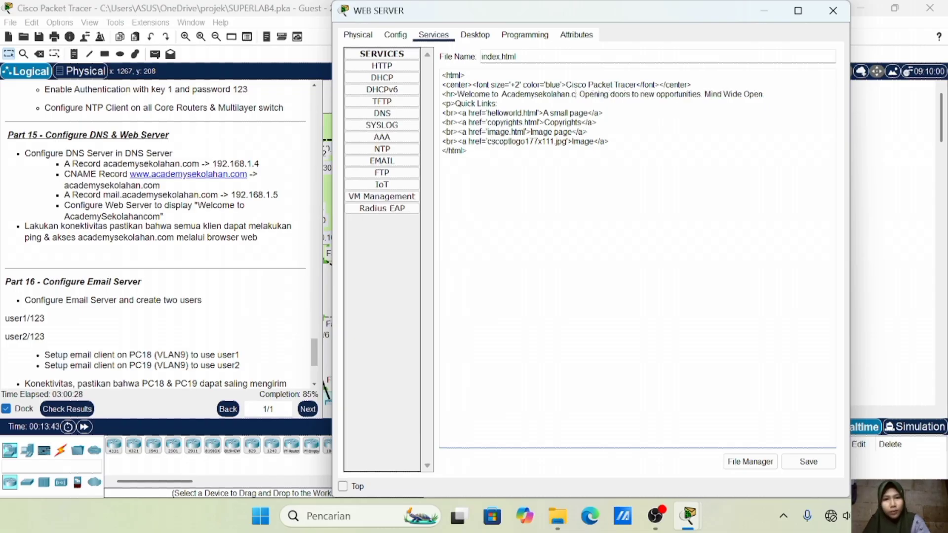
{"action": "type", "text": "om."}
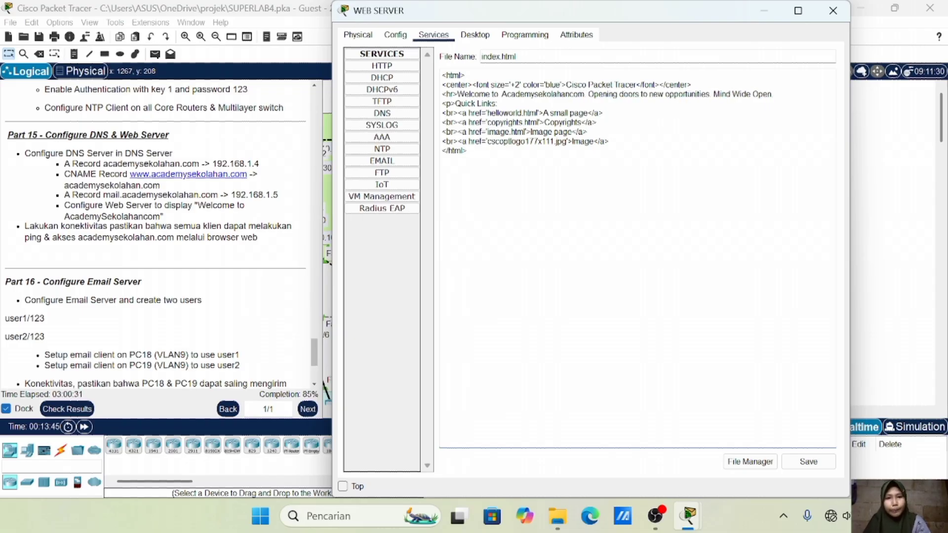
{"action": "left_click", "coordinate": [807, 461]}
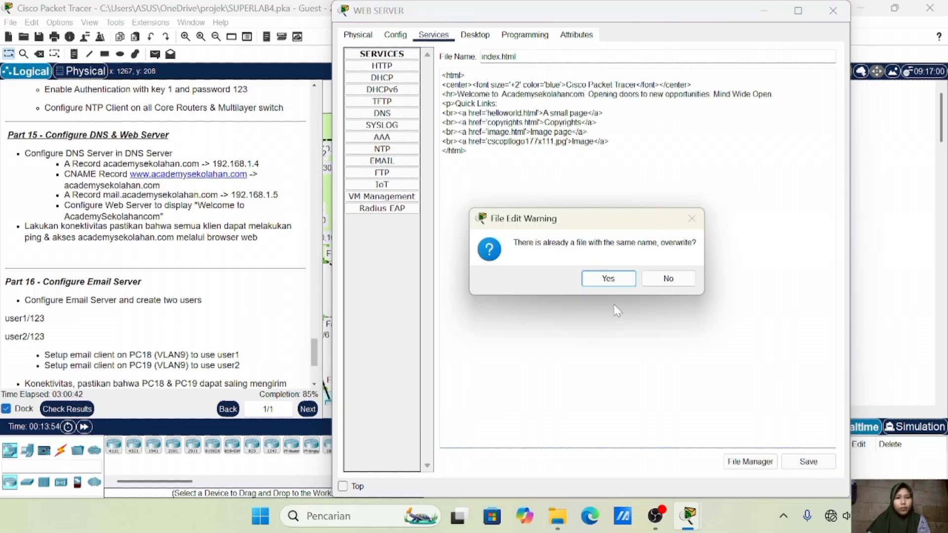
{"action": "left_click", "coordinate": [596, 282]}
{"action": "left_click", "coordinate": [833, 10]}
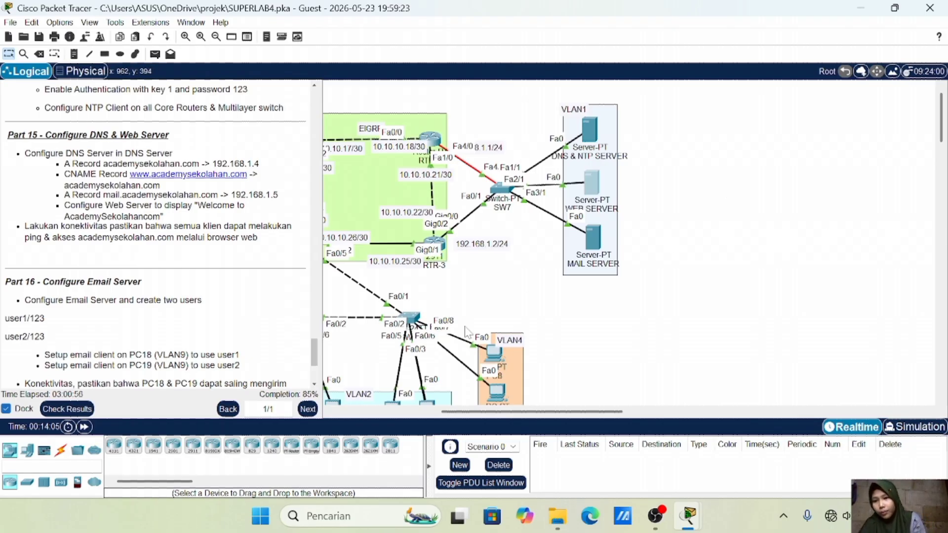
Scroll the instructions down to Part 17 and open the MAIL SERVER's window
{"action": "scroll", "coordinate": [206, 317], "scroll_direction": "down", "scroll_amount": 1}
{"action": "scroll", "coordinate": [207, 317], "scroll_direction": "down", "scroll_amount": 4}
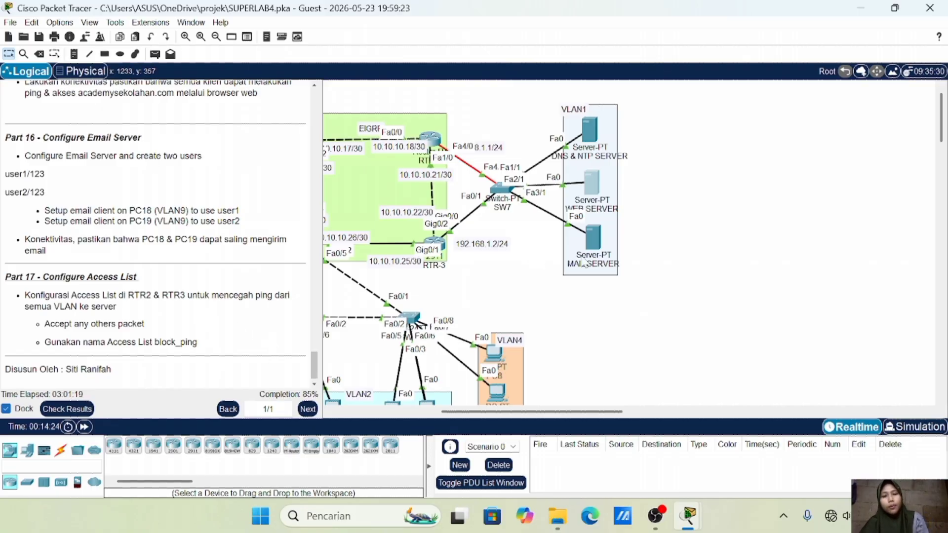
{"action": "left_click", "coordinate": [593, 236]}
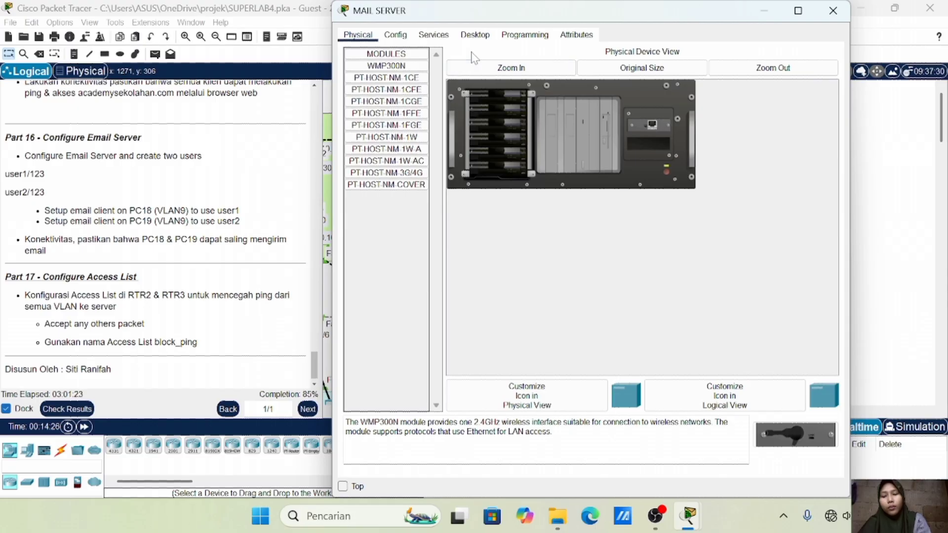
Set the mail server's email domain name to academysekolahan.com
{"action": "left_click", "coordinate": [433, 35]}
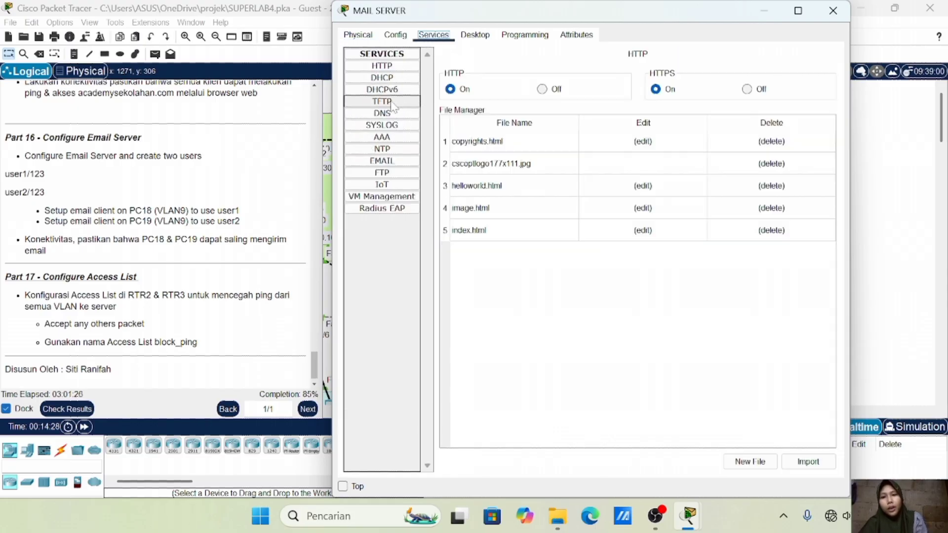
{"action": "left_click", "coordinate": [387, 161]}
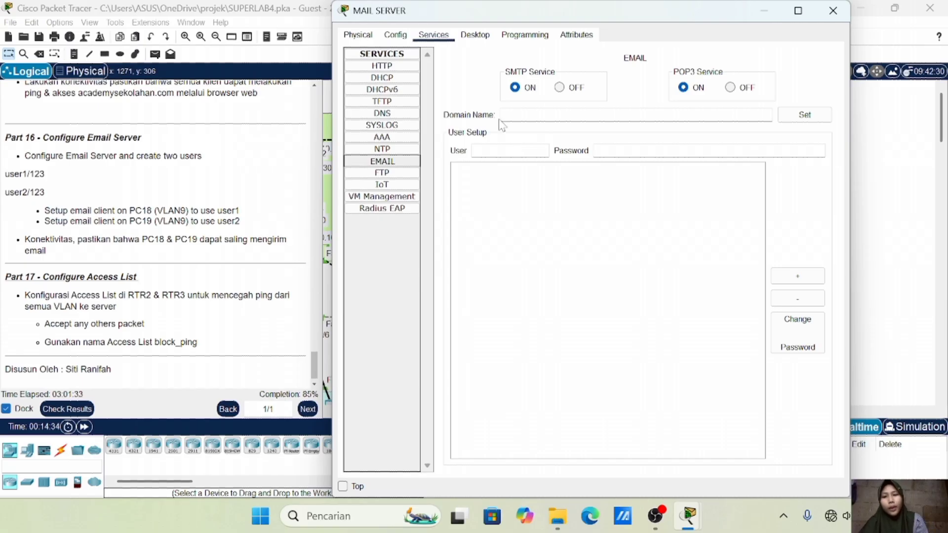
{"action": "type", "text": "acad"}
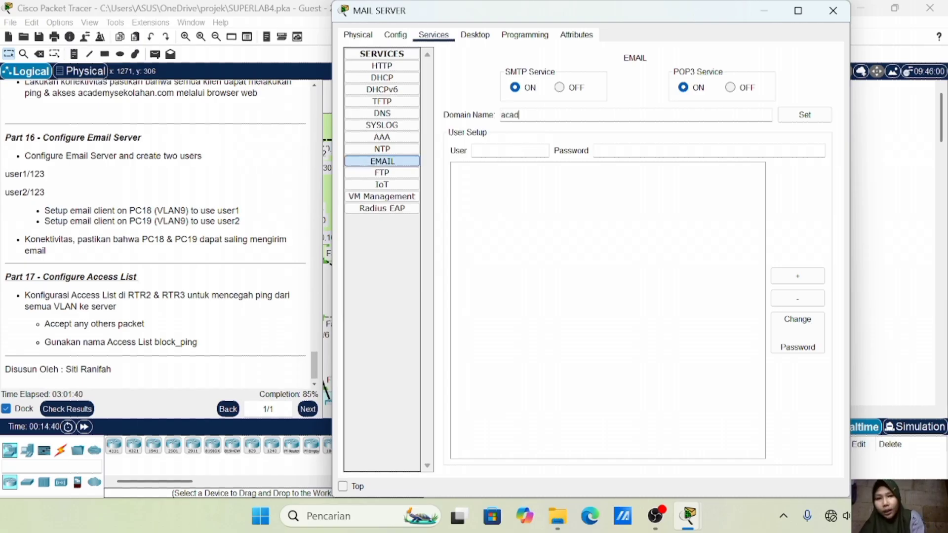
{"action": "type", "text": "emysekolahan"}
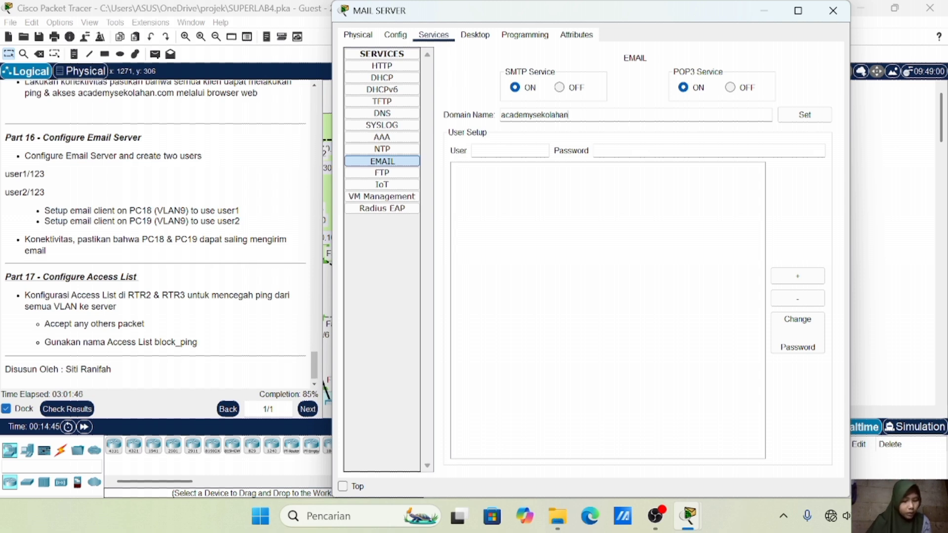
{"action": "type", "text": ".com"}
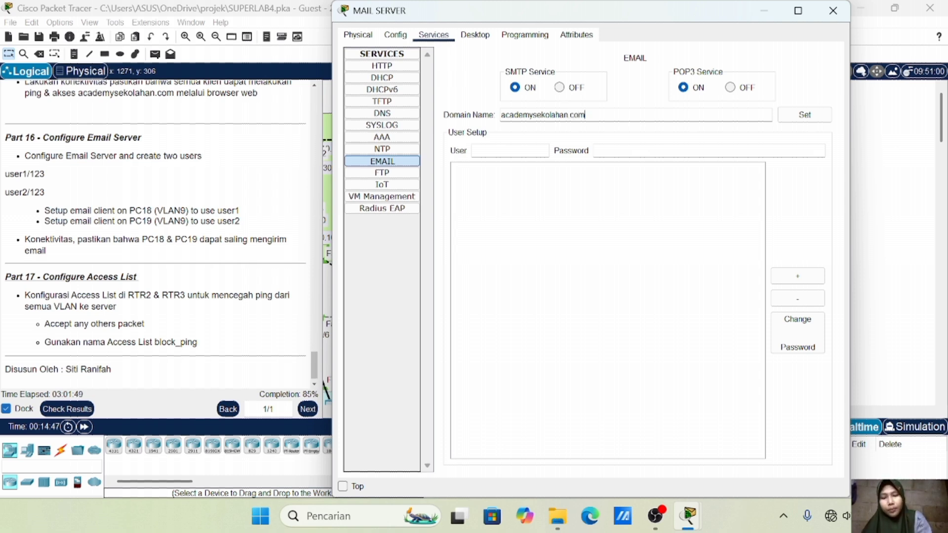
{"action": "key", "text": "Tab"}
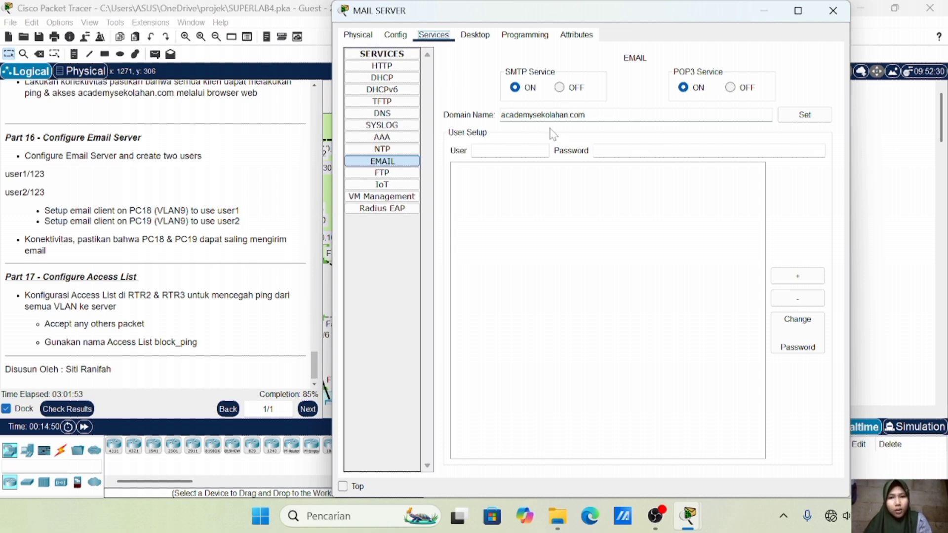
{"action": "left_click", "coordinate": [509, 150]}
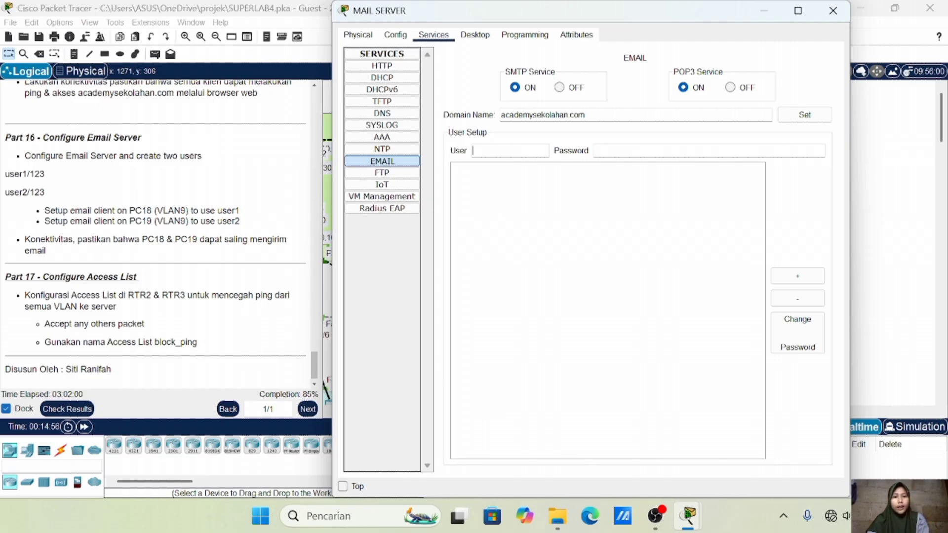
{"action": "left_click", "coordinate": [798, 118]}
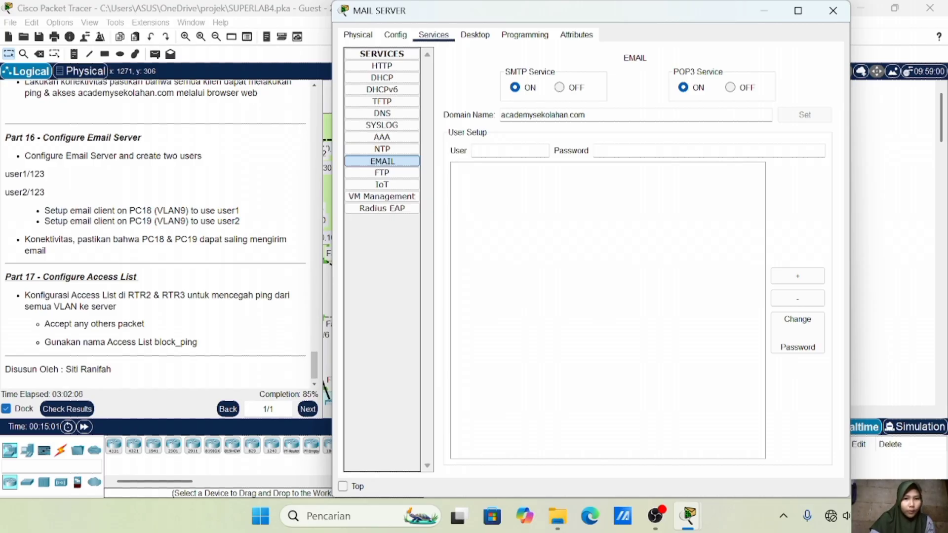
Add mail accounts user1 and user2 with their passwords, then close the window
{"action": "type", "text": "us"}
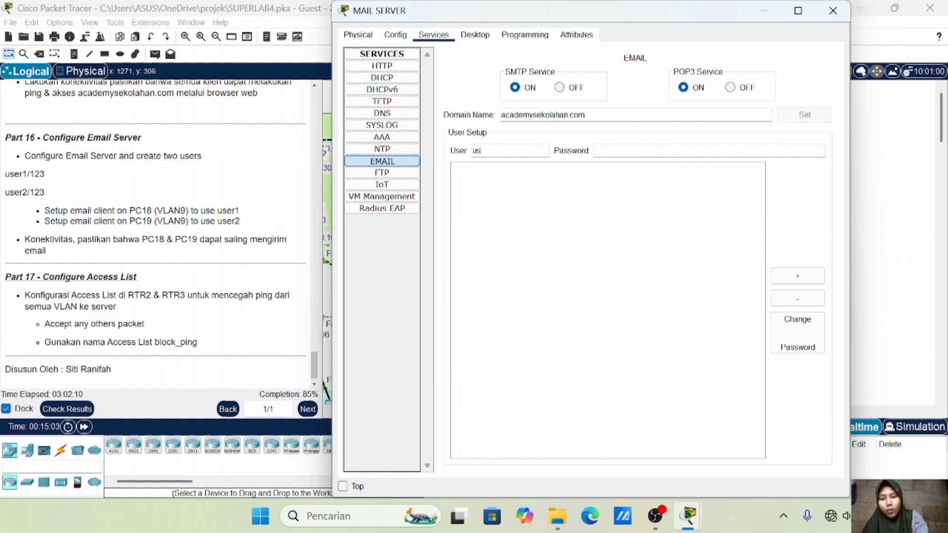
{"action": "type", "text": "er1123"}
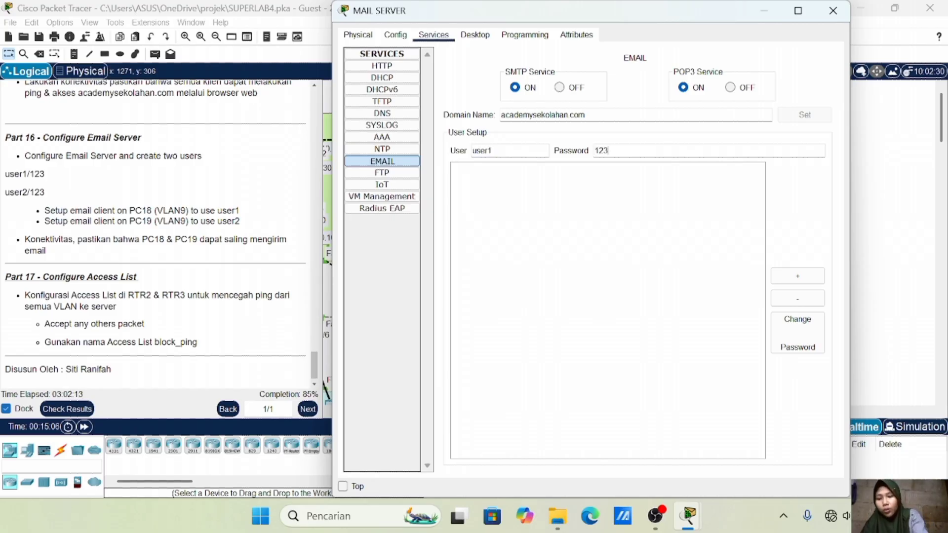
{"action": "left_click", "coordinate": [821, 277]}
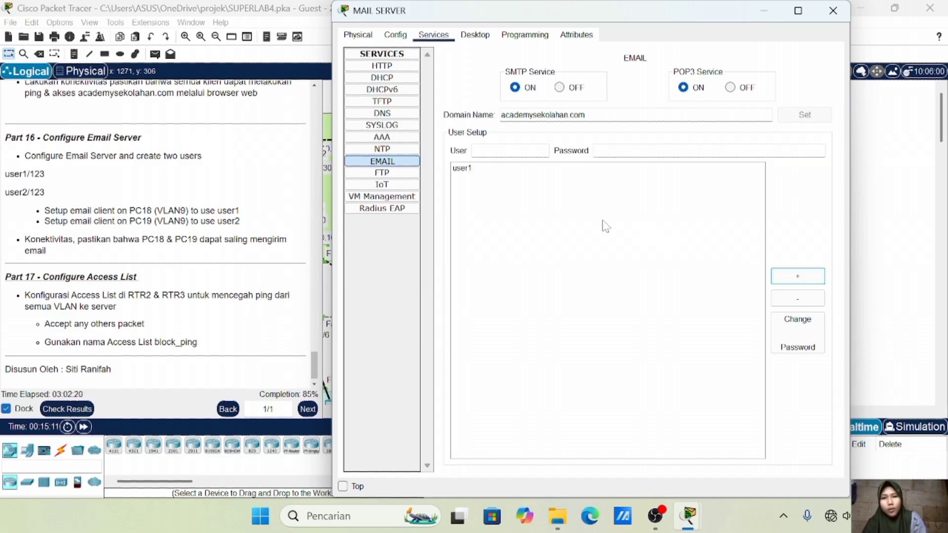
{"action": "left_click", "coordinate": [508, 150]}
{"action": "type", "text": "user2"}
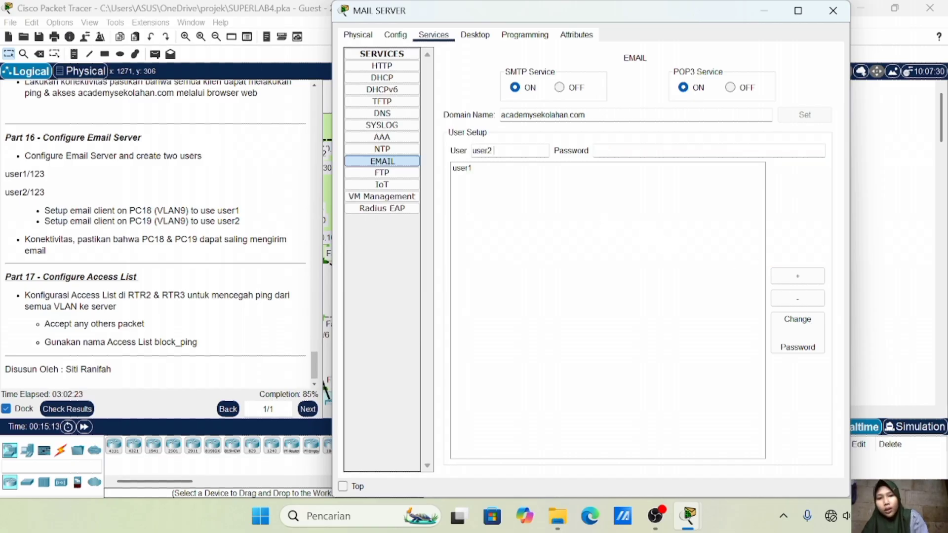
{"action": "left_click", "coordinate": [599, 149]}
{"action": "type", "text": "123"}
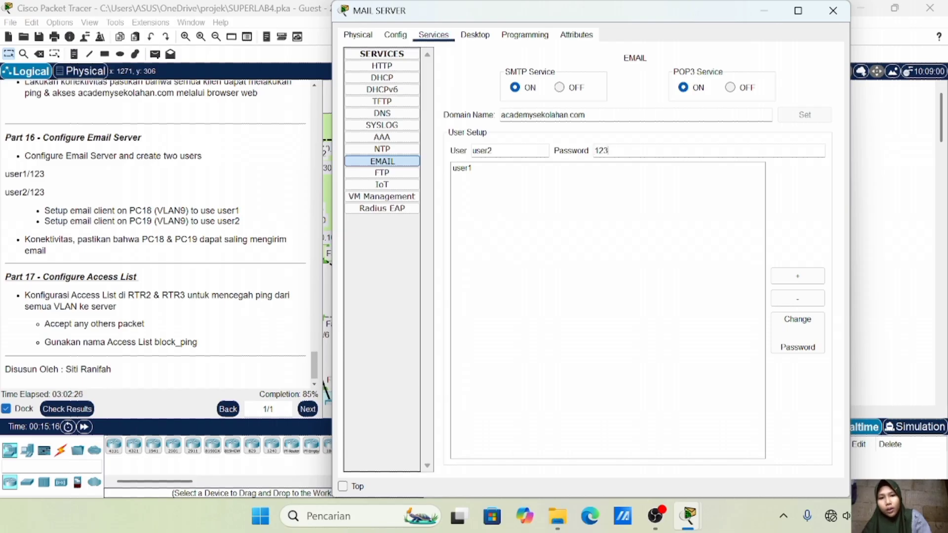
{"action": "left_click", "coordinate": [813, 276]}
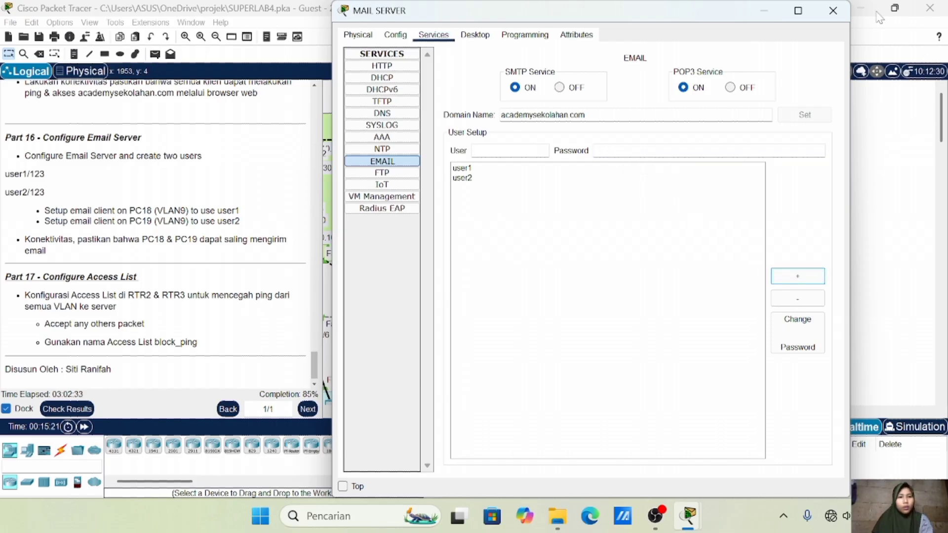
{"action": "left_click", "coordinate": [831, 11]}
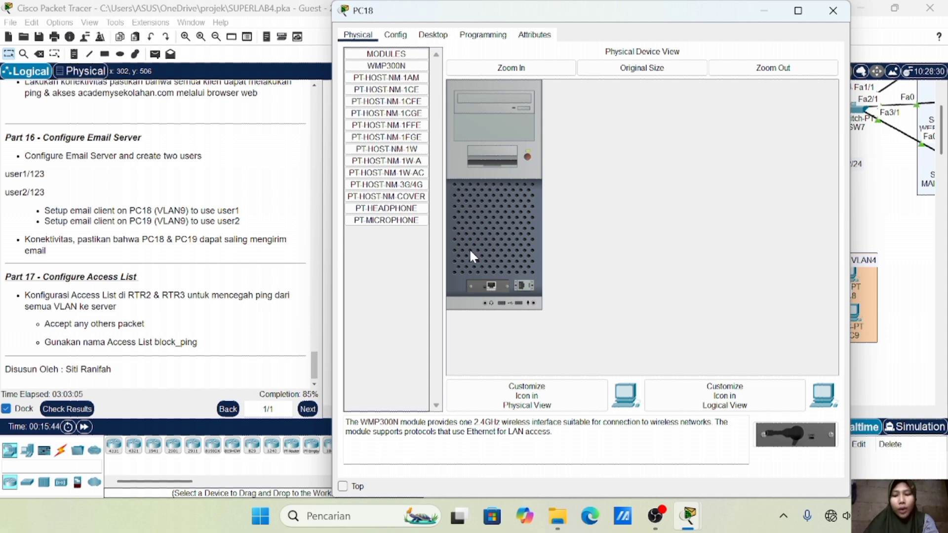
In PC18's email setup, enter name user1 and its academysekolahan.com e-mail address
{"action": "left_click", "coordinate": [433, 34]}
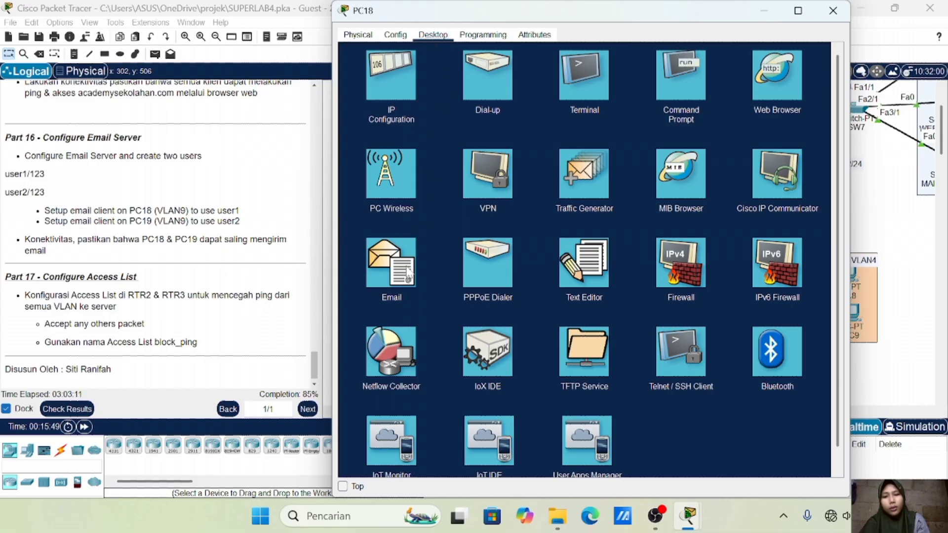
{"action": "left_click", "coordinate": [388, 289]}
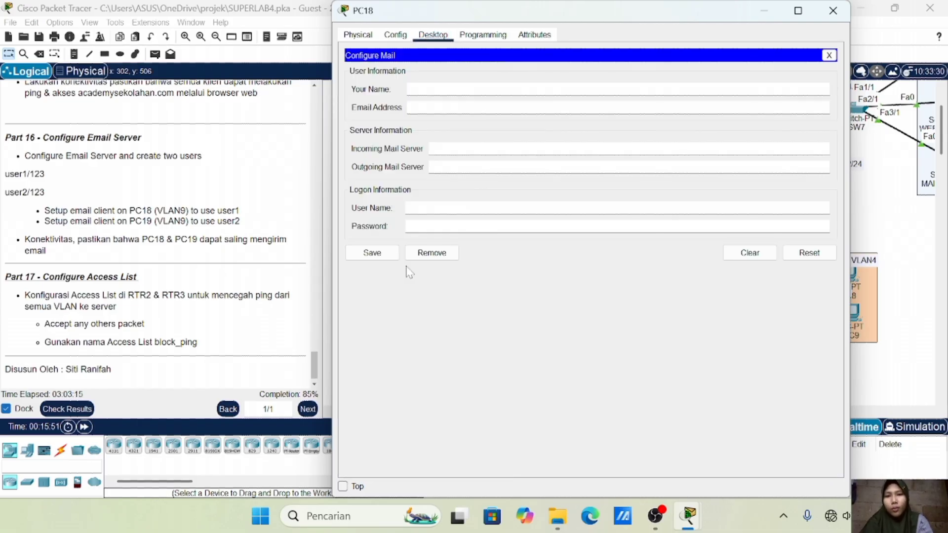
{"action": "left_click", "coordinate": [415, 89]}
{"action": "type", "text": "user1"}
{"action": "key", "text": "BackSpace"}
{"action": "type", "text": "1"}
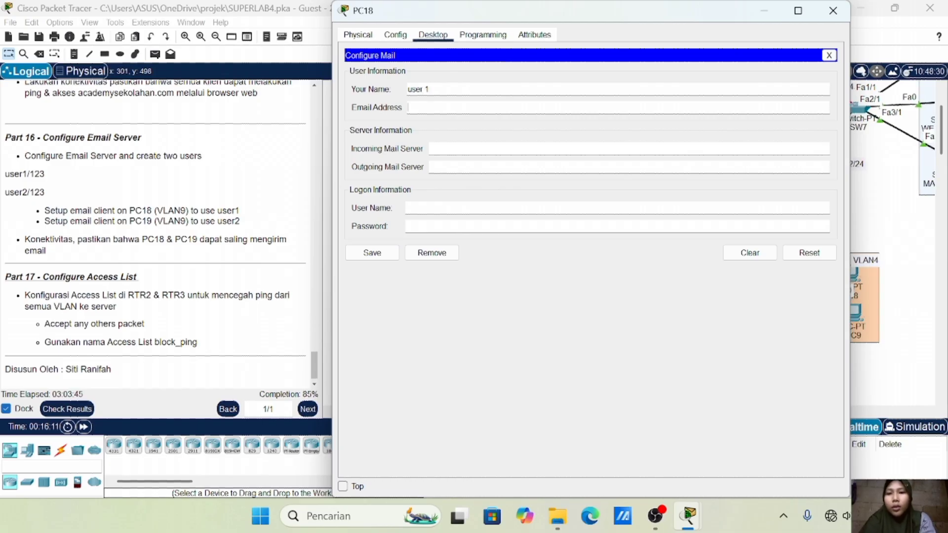
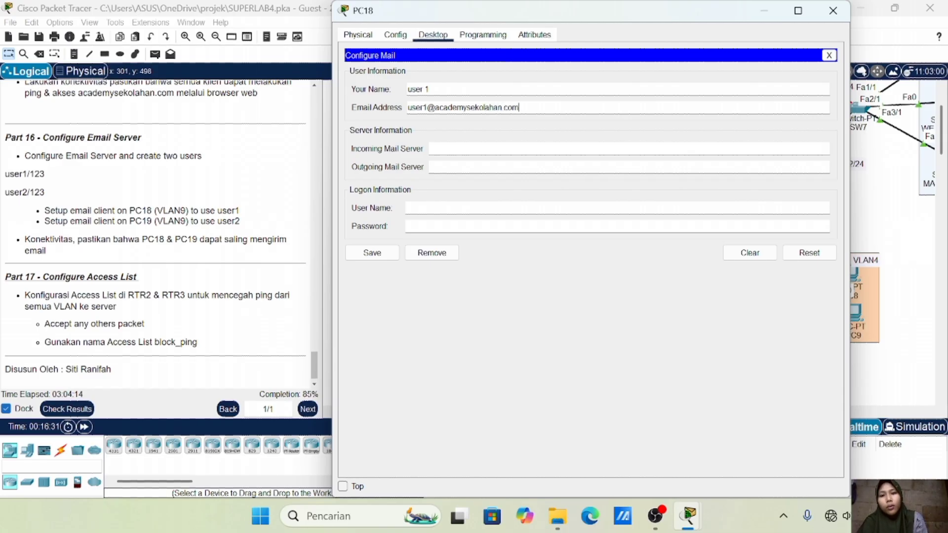
Set both incoming and outgoing mail servers to mail.academysekolahan.com
{"action": "left_click_drag", "start_coordinate": [435, 107], "coordinate": [519, 108]}
{"action": "key", "text": "ctrl+c"}
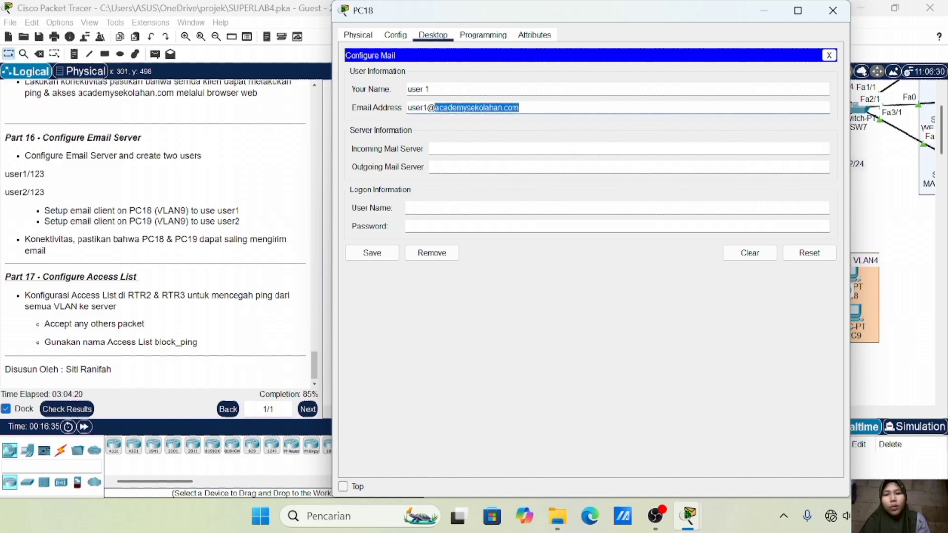
{"action": "left_click", "coordinate": [537, 147]}
{"action": "key", "text": "ctrl+v"}
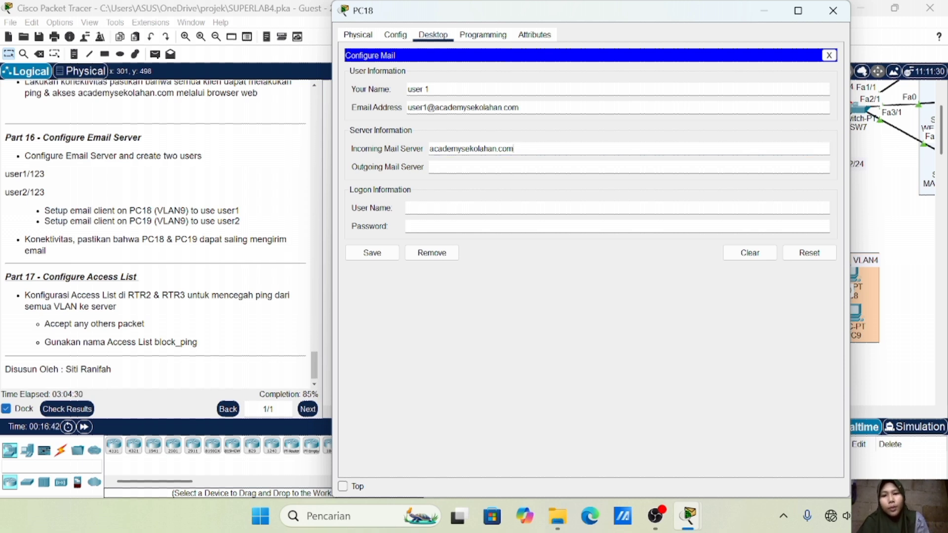
{"action": "type", "text": "mail."}
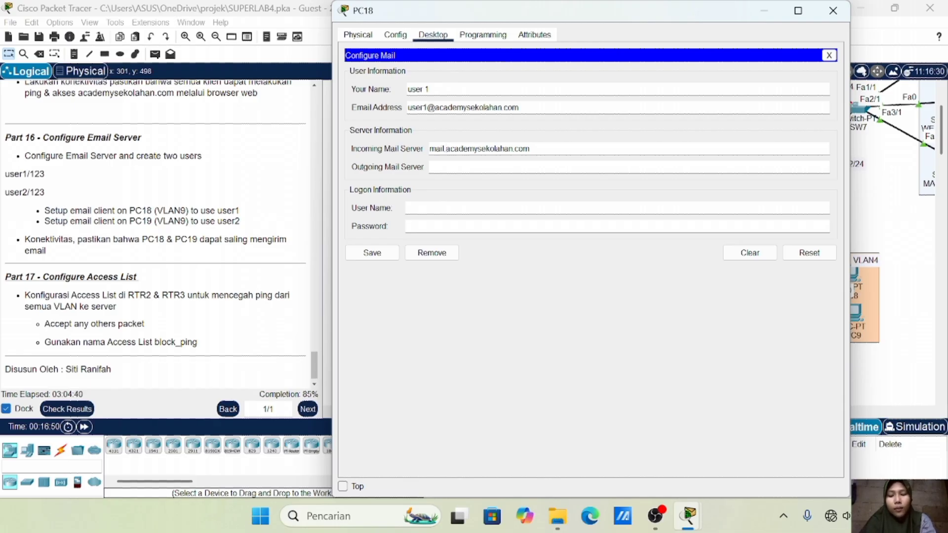
{"action": "left_click", "coordinate": [448, 169]}
{"action": "type", "text": "mail."}
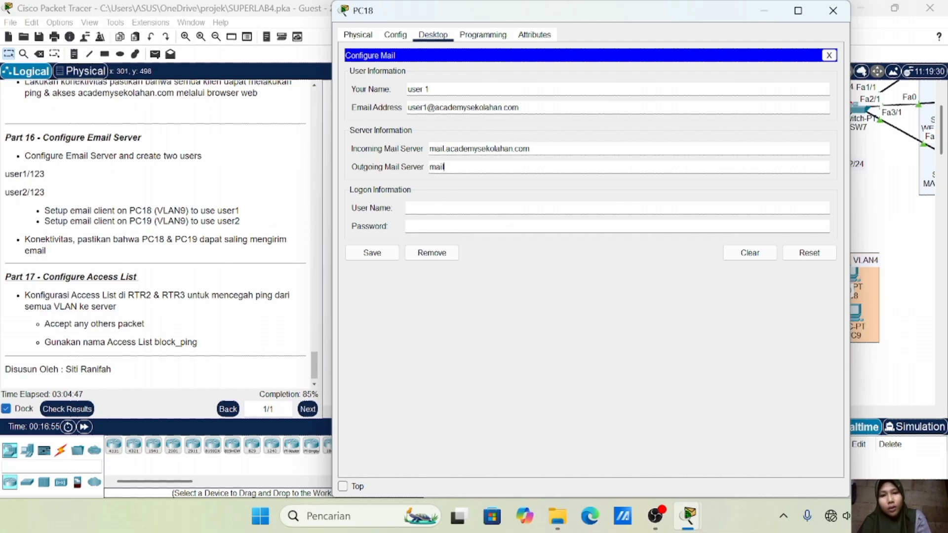
{"action": "key", "text": "ctrl+v"}
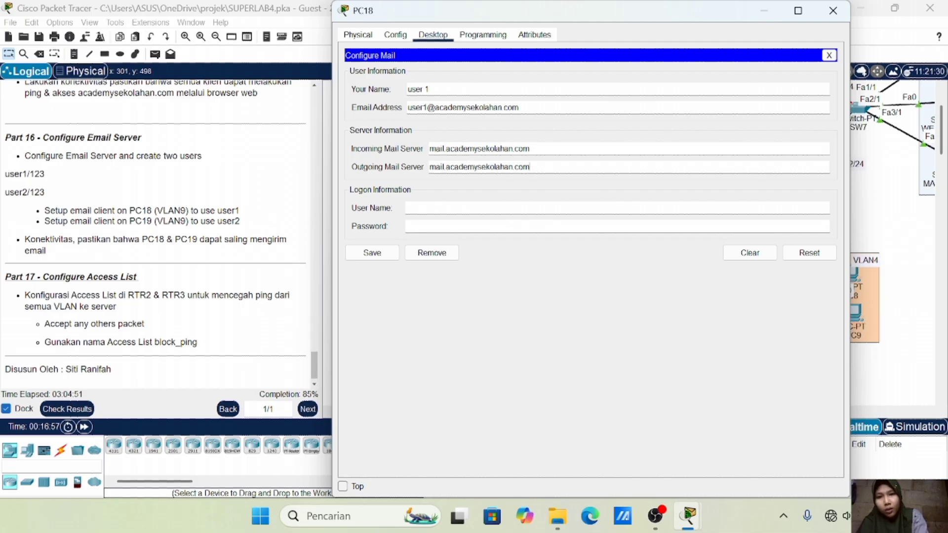
Enter logon user1 with its password, save, and minimize PC18's window
{"action": "left_click", "coordinate": [525, 207]}
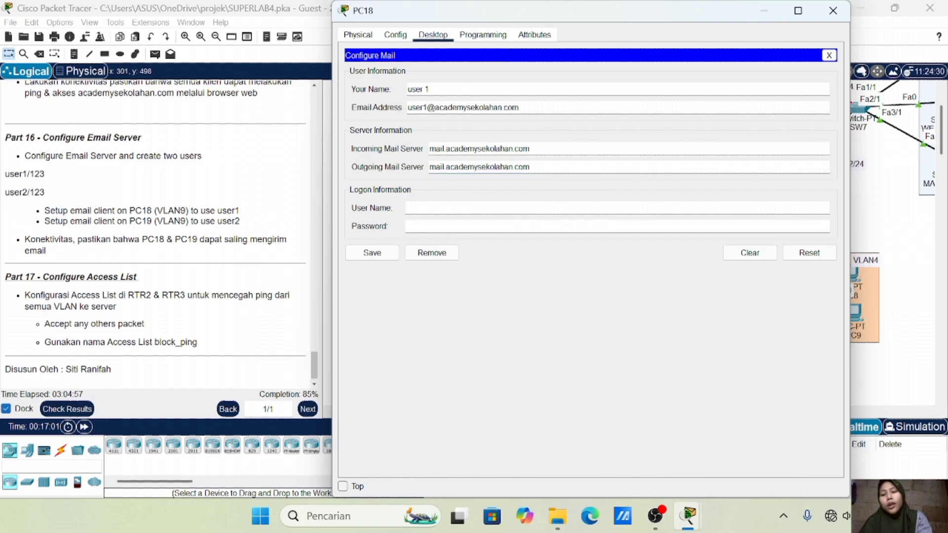
{"action": "type", "text": "user1"}
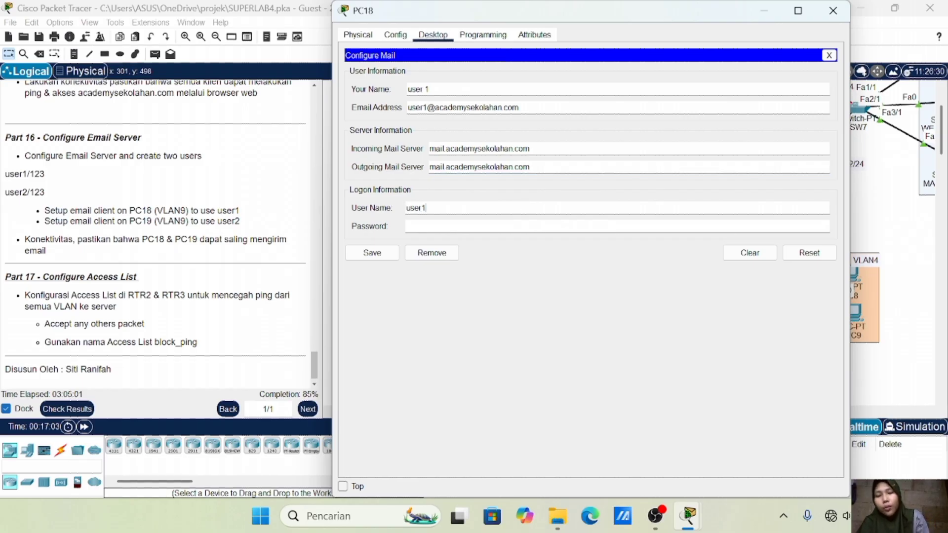
{"action": "type", "text": "123"}
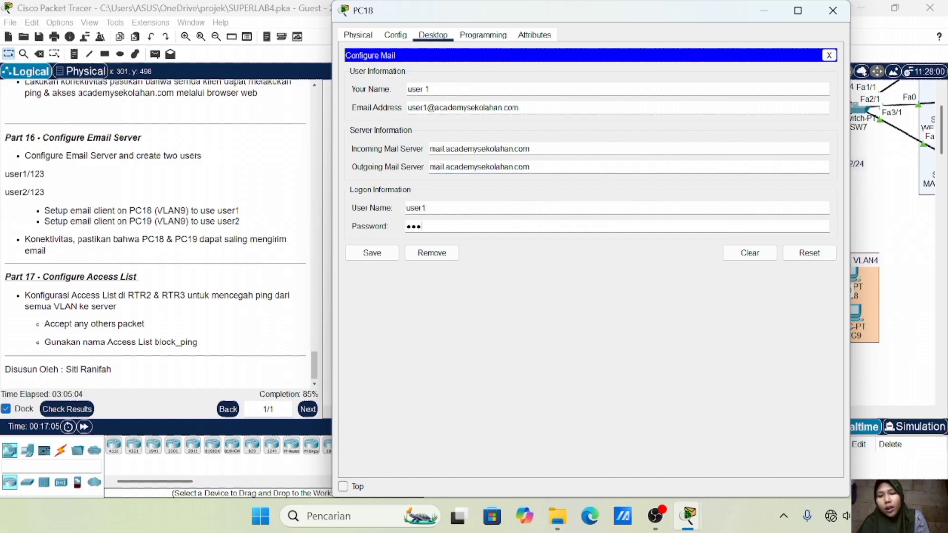
{"action": "left_click", "coordinate": [379, 253]}
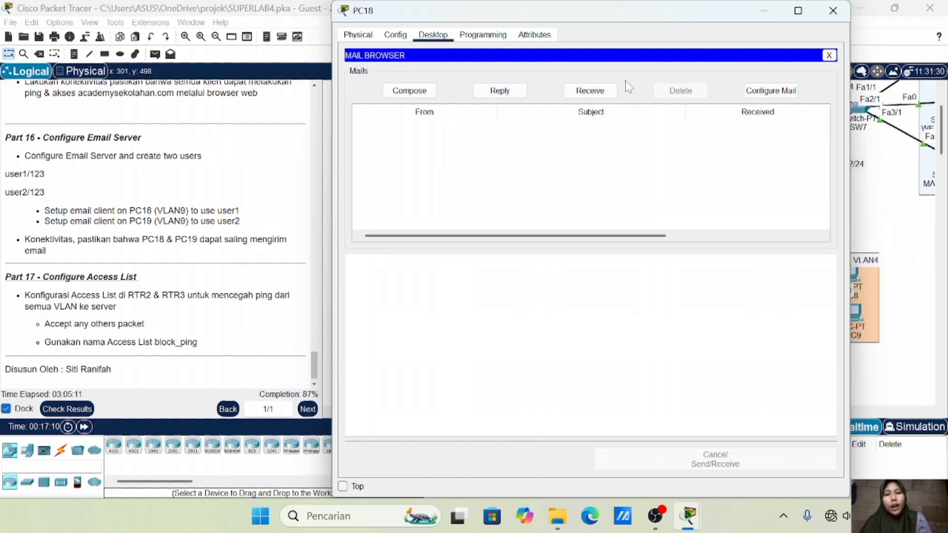
{"action": "left_click", "coordinate": [777, 11]}
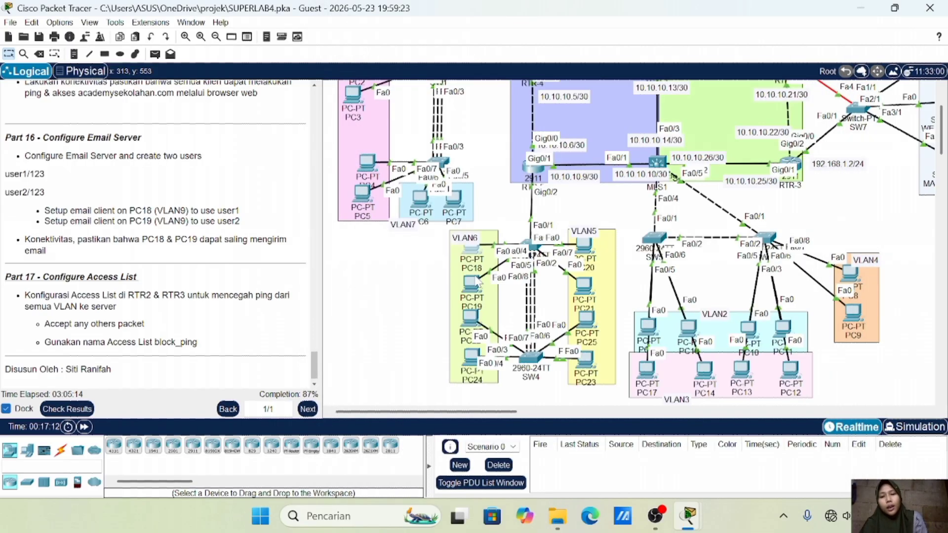
In PC19's mail setup, enter name user2 and its academysekolahan.com e-mail address
{"action": "left_click", "coordinate": [470, 281]}
{"action": "left_click", "coordinate": [433, 35]}
{"action": "left_click", "coordinate": [395, 278]}
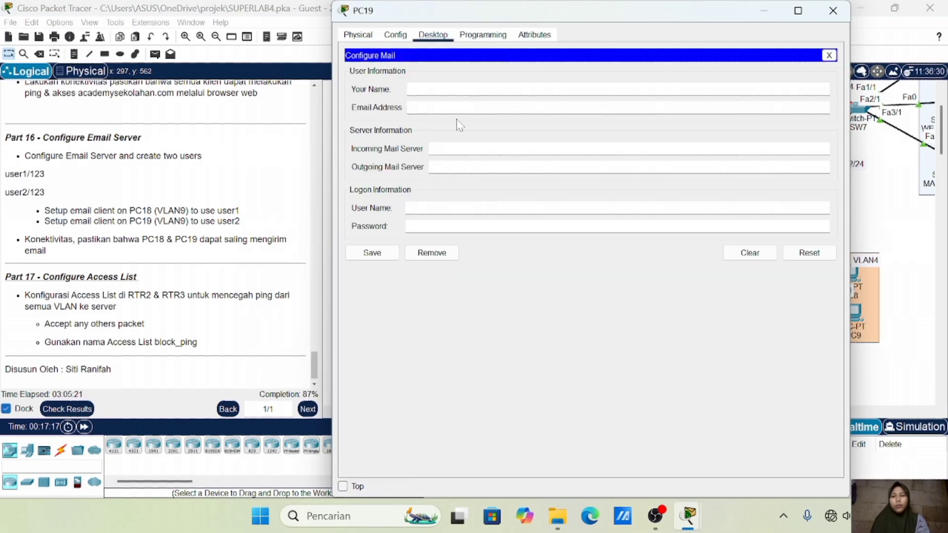
{"action": "type", "text": "user2"}
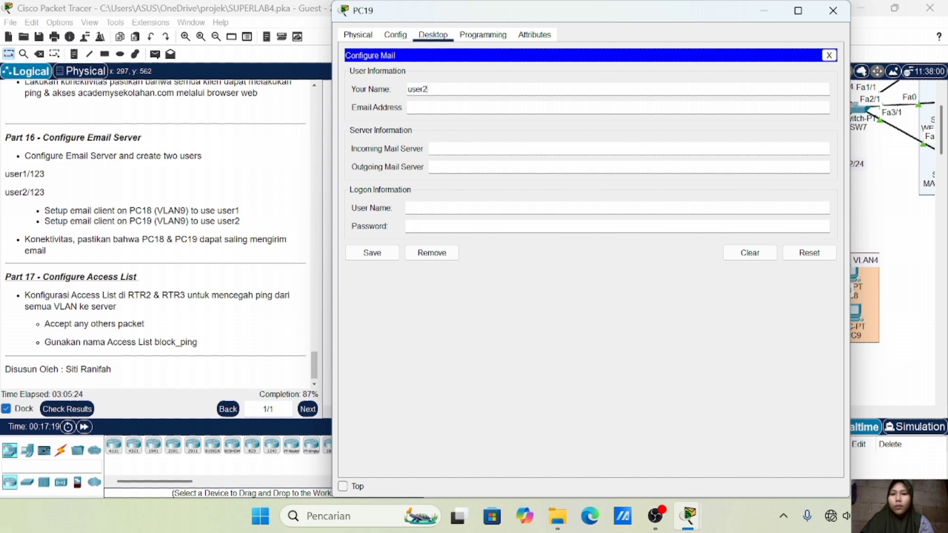
{"action": "key", "text": "Tab"}
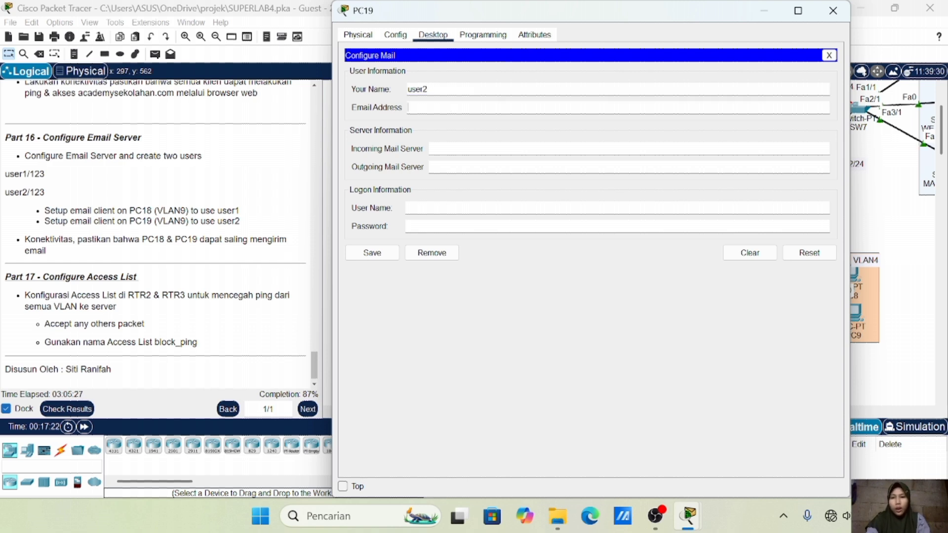
{"action": "type", "text": "user2@"}
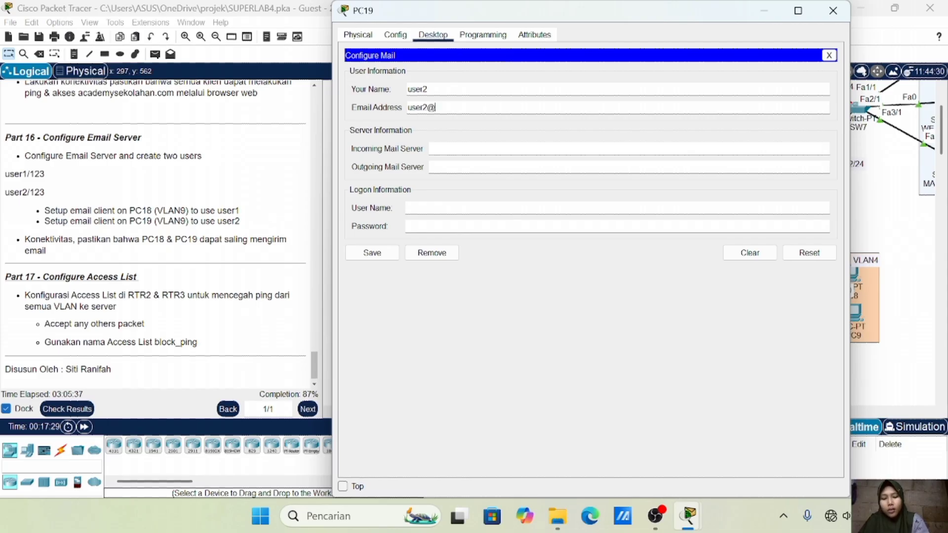
{"action": "key", "text": "ctrl+v"}
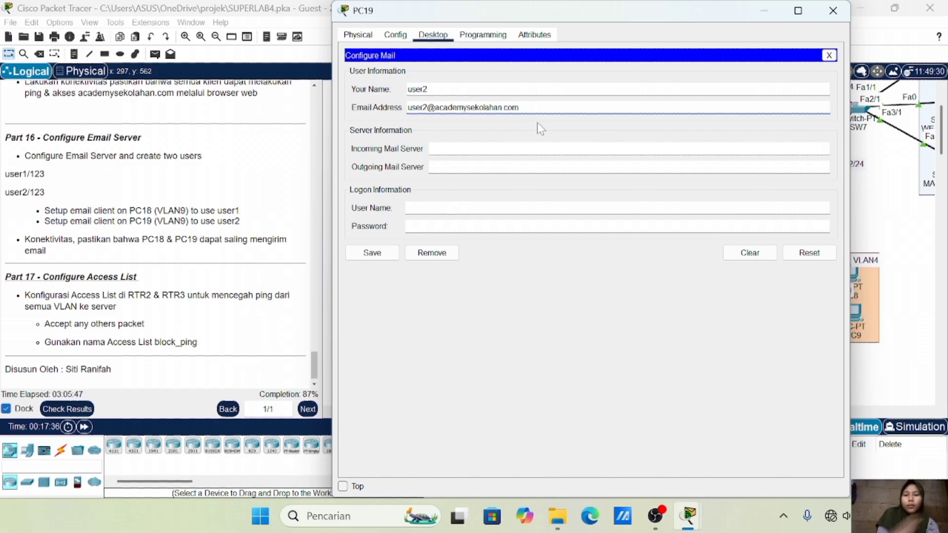
{"action": "left_click", "coordinate": [829, 55]}
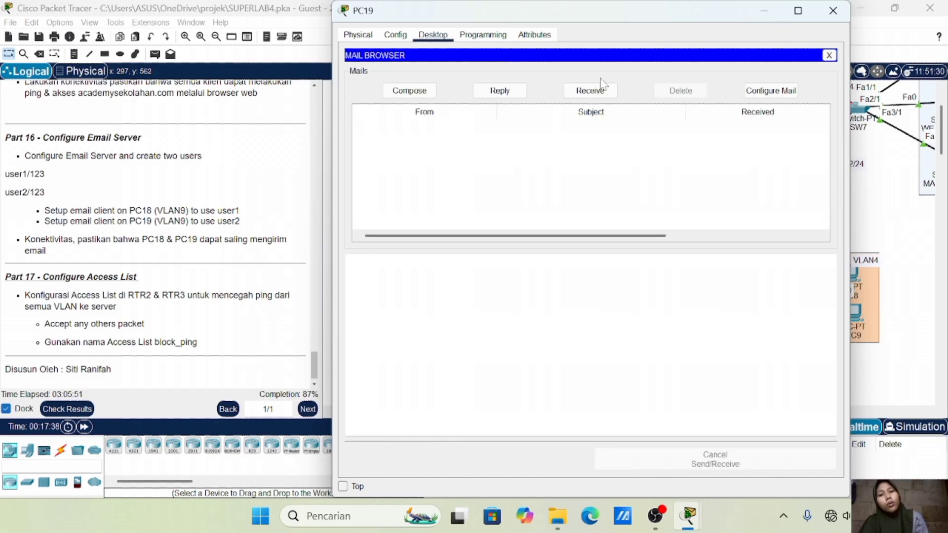
Switch PC19's IP configuration to DHCP
{"action": "left_click", "coordinate": [829, 55]}
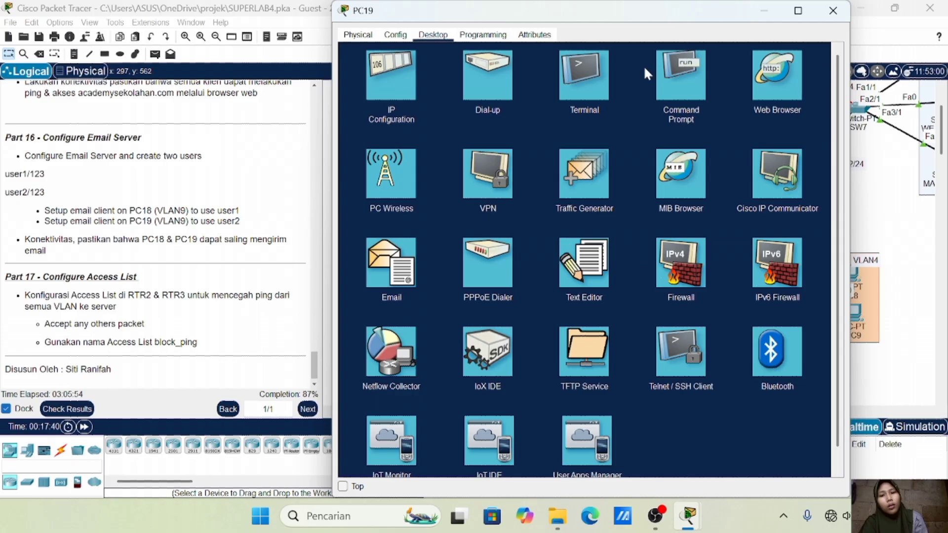
{"action": "left_click", "coordinate": [413, 80]}
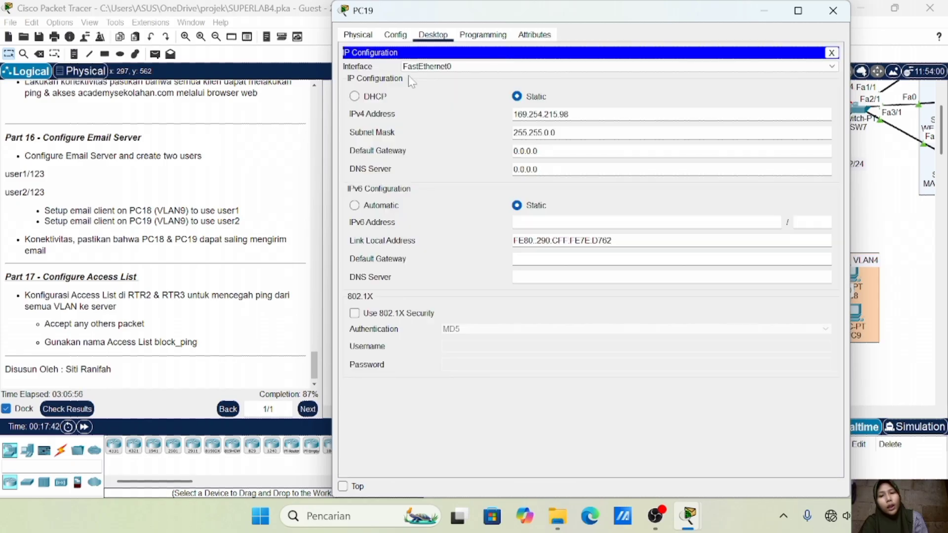
{"action": "left_click", "coordinate": [367, 99]}
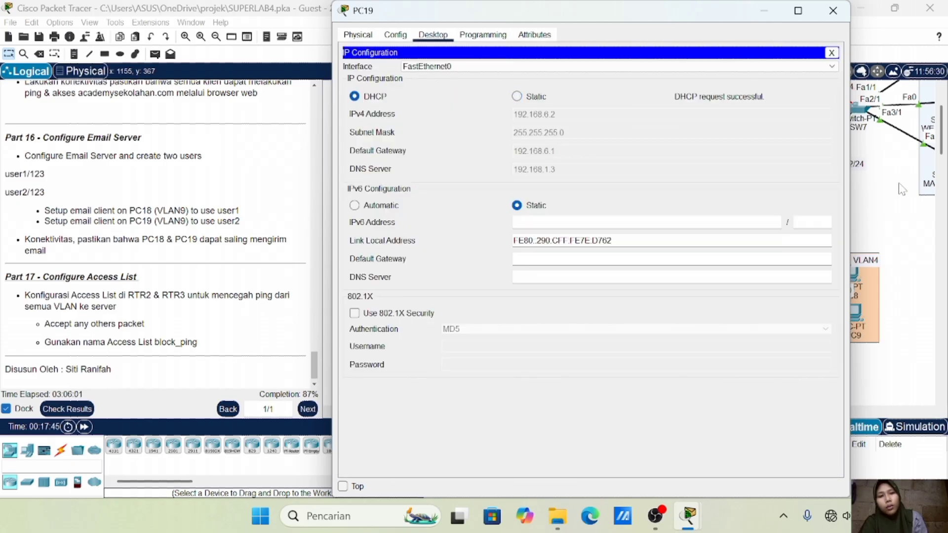
Check PC18's mail inbox, then reopen PC19 and close its IP settings
{"action": "left_click", "coordinate": [910, 188]}
{"action": "left_click", "coordinate": [472, 253]}
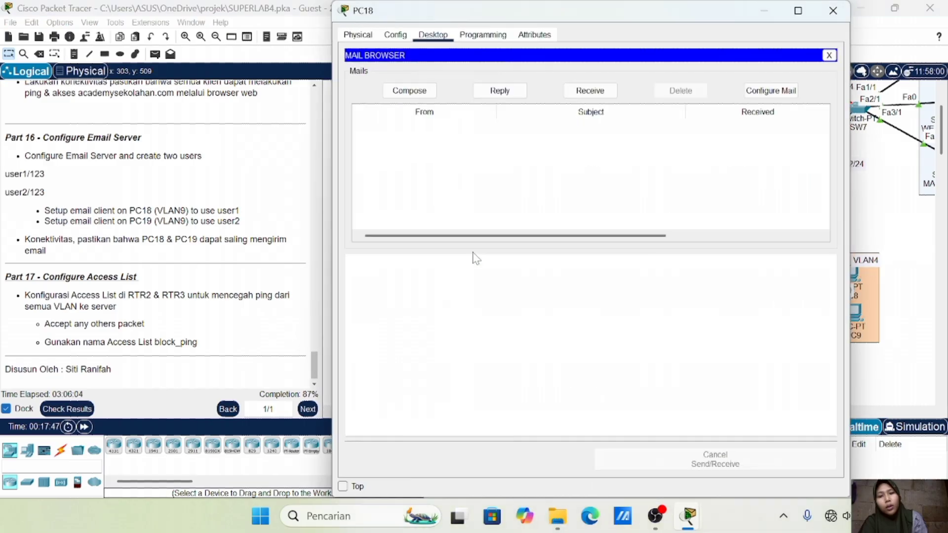
{"action": "left_click", "coordinate": [833, 11]}
{"action": "left_click", "coordinate": [471, 284]}
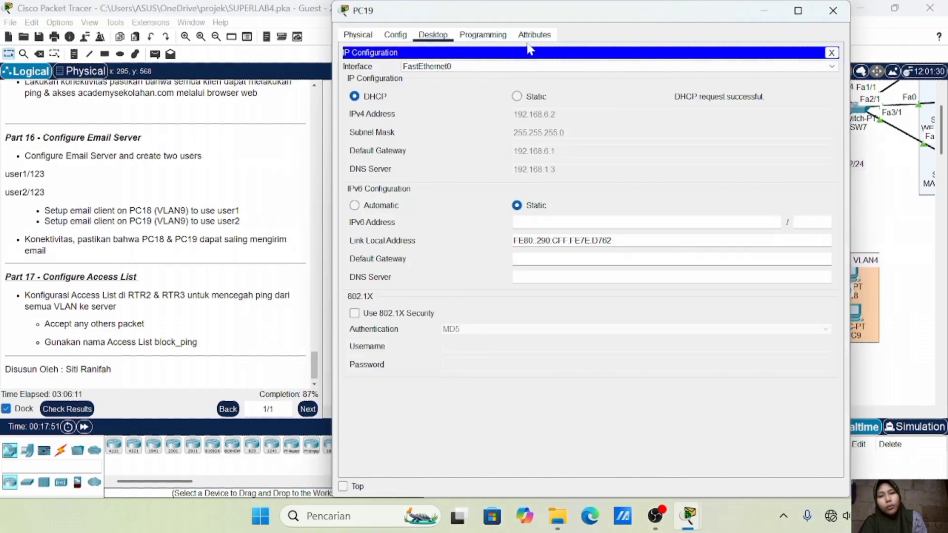
{"action": "left_click", "coordinate": [831, 53]}
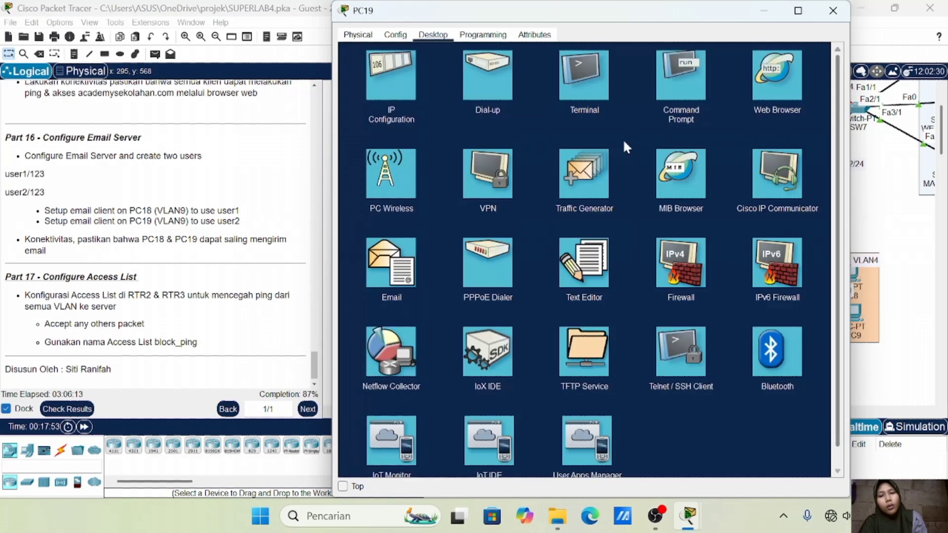
Enter name user2 and its academysekolahan.com e-mail address in PC19's mail setup
{"action": "left_click", "coordinate": [394, 254]}
{"action": "type", "text": "user2"}
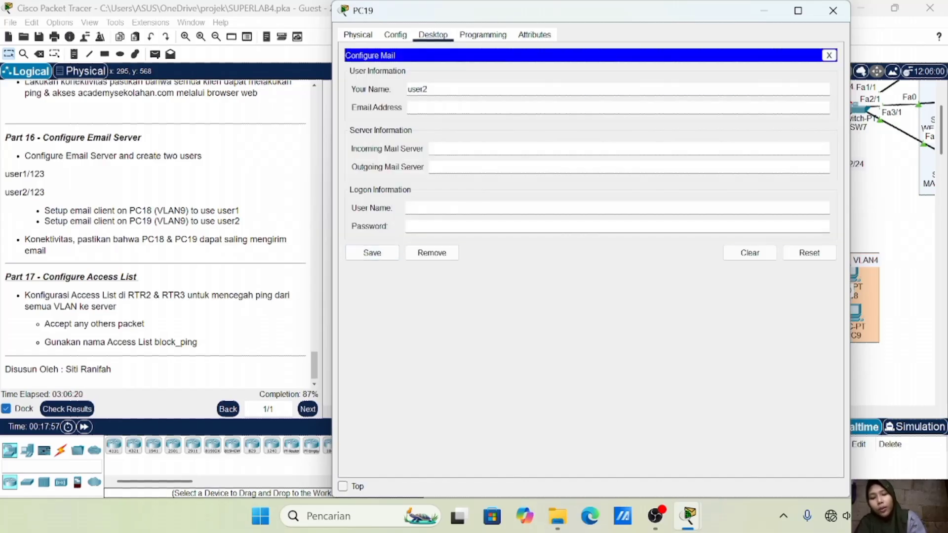
{"action": "key", "text": "Tab"}
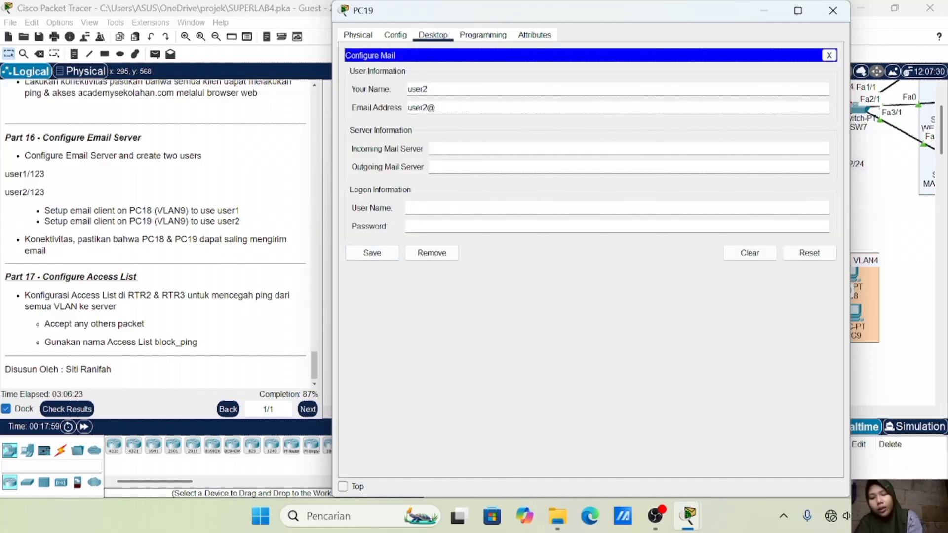
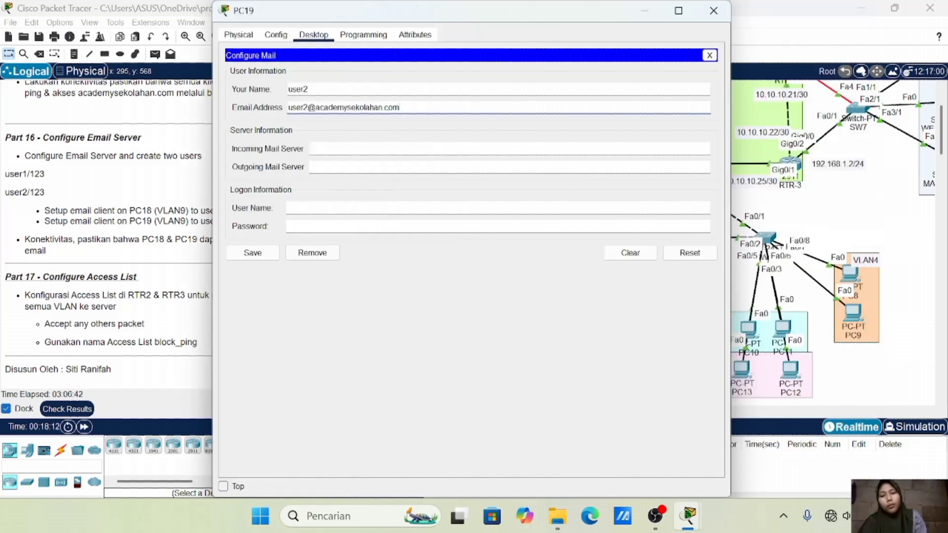
Set incoming and outgoing mail servers to mail.academysekolahan.com
{"action": "type", "text": "mail."}
{"action": "key", "text": "BackSpace"}
{"action": "key", "text": "BackSpace"}
{"action": "type", "text": "mail."}
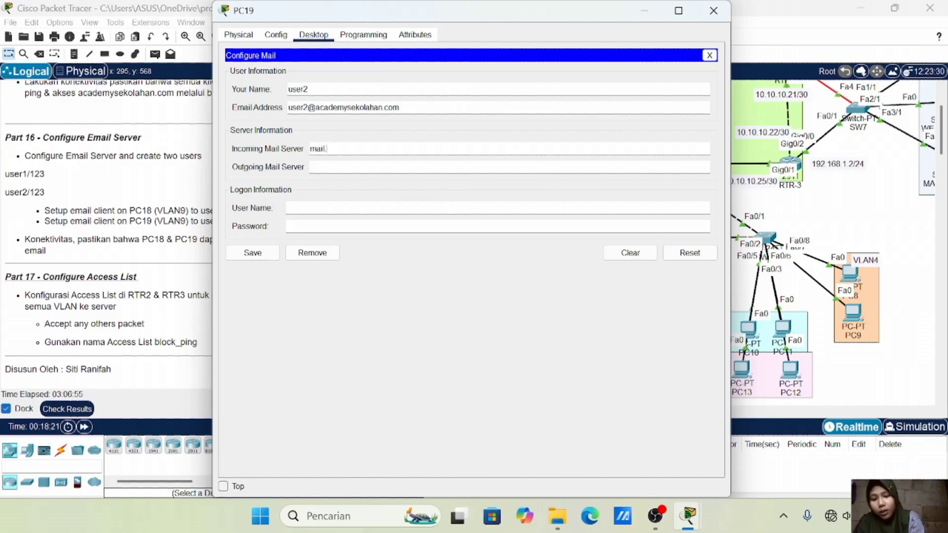
{"action": "type", "text": "academysekolahan.com"}
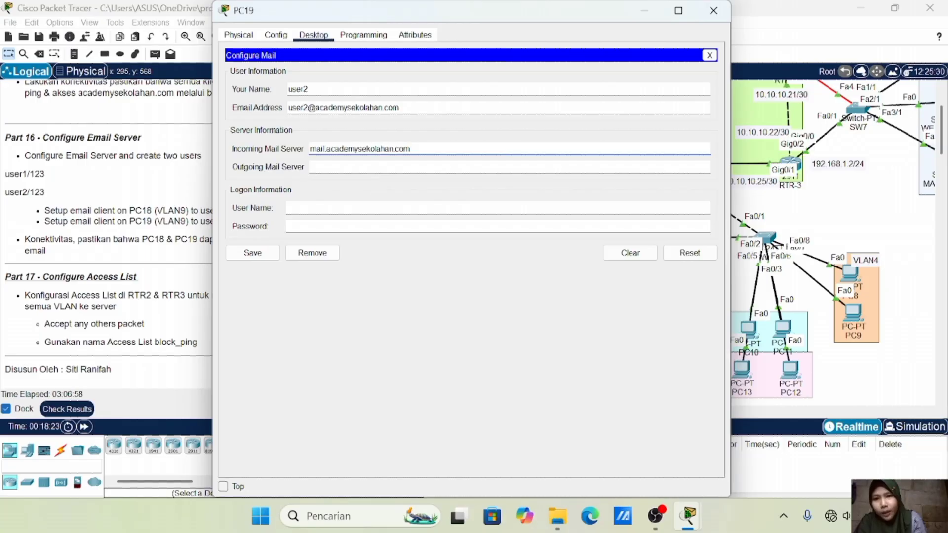
{"action": "key", "text": "Tab"}
{"action": "type", "text": "mail"}
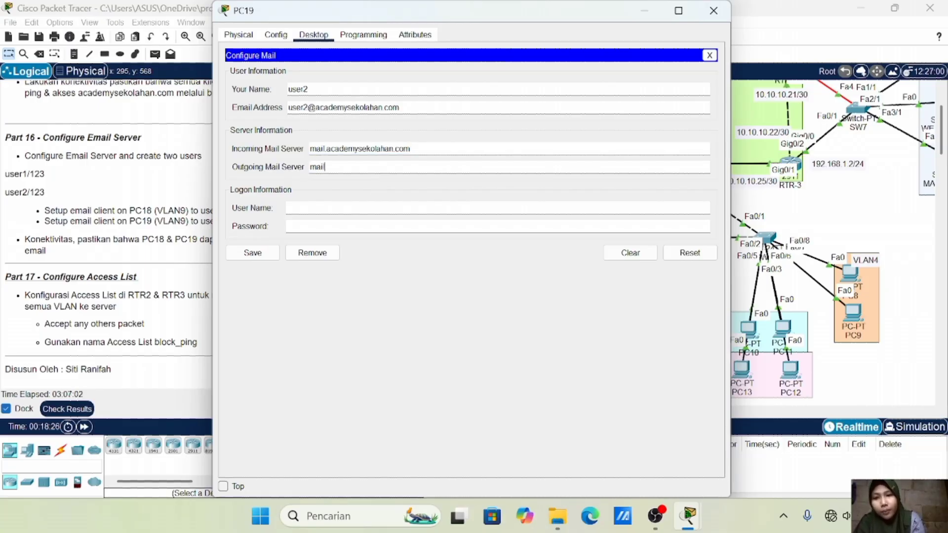
{"action": "type", "text": "."}
{"action": "type", "text": "academysekolahan.com"}
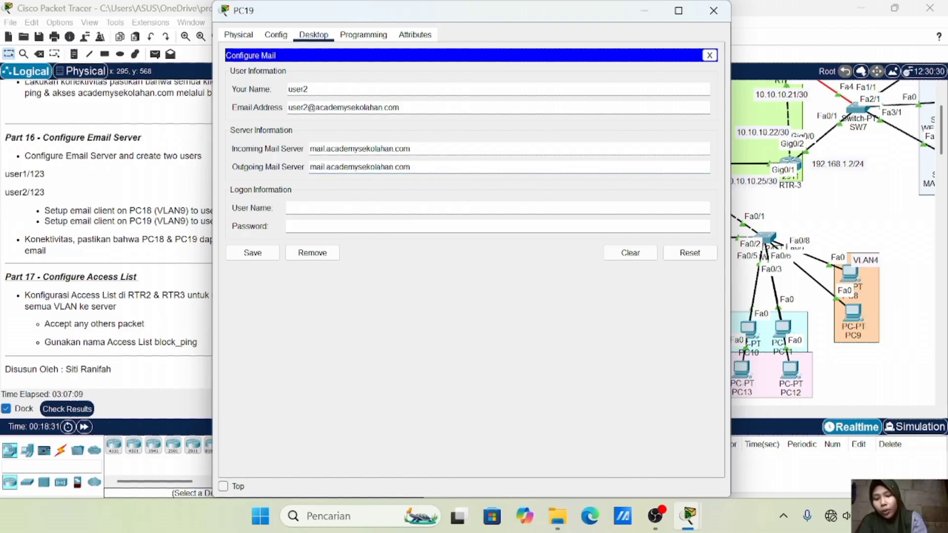
Enter logon user2 with its password and save the account
{"action": "type", "text": "user2"}
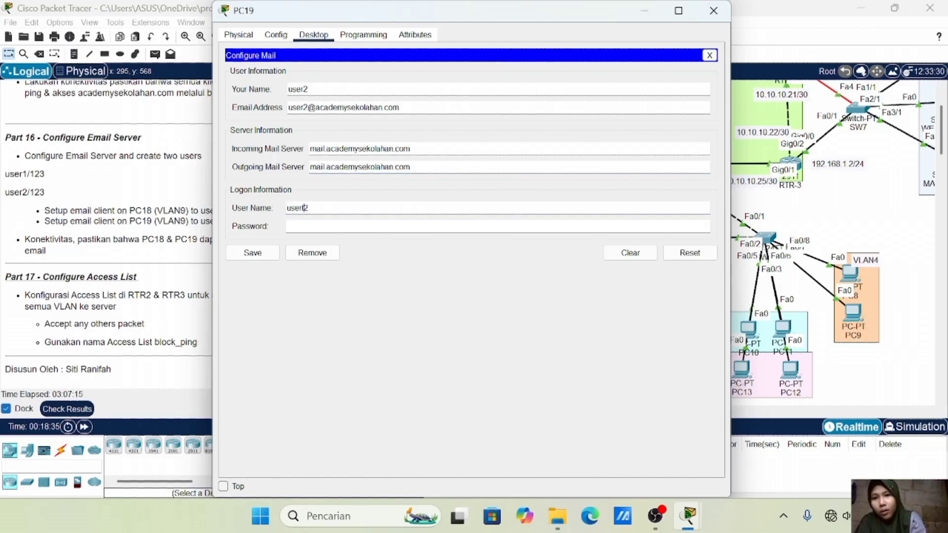
{"action": "key", "text": "Tab"}
{"action": "type", "text": "123"}
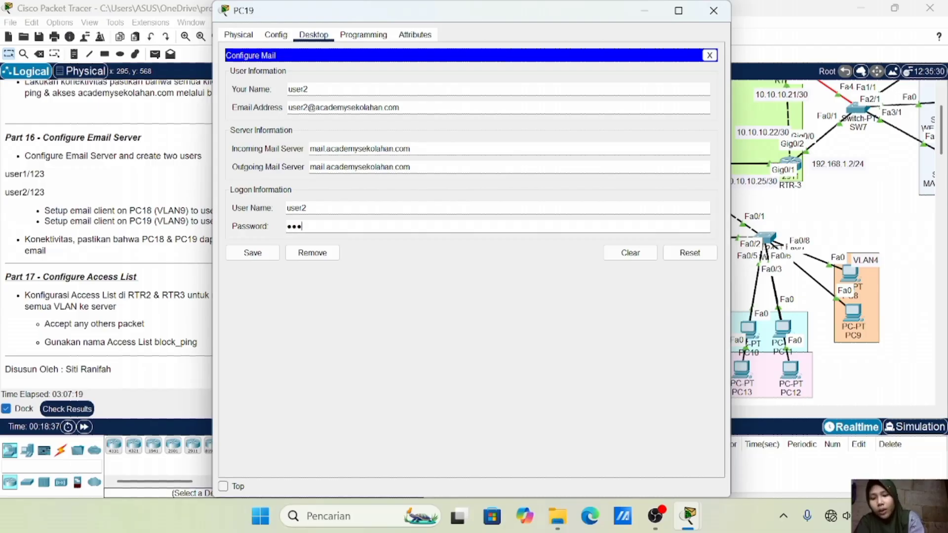
{"action": "left_click", "coordinate": [253, 252]}
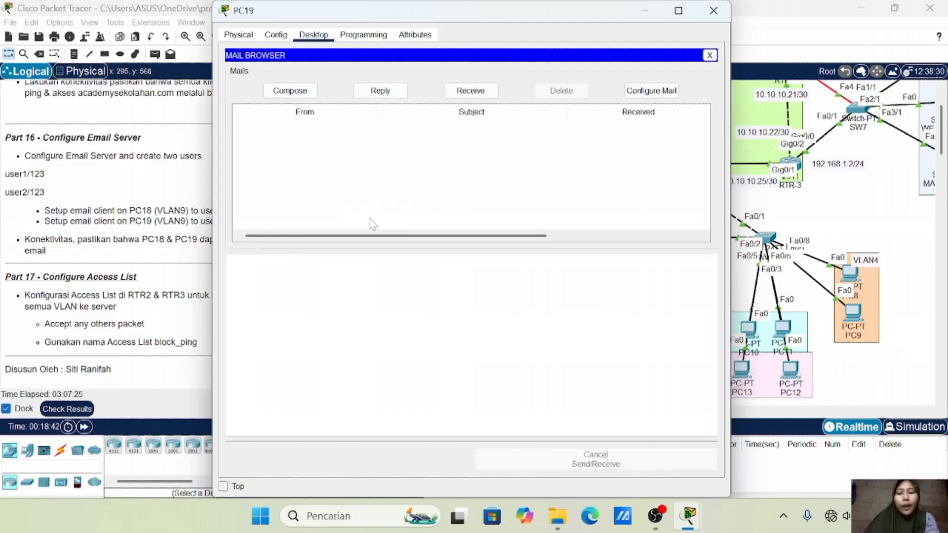
Compose a mail to user1 with subject 'test' and body 'haloo', and send it
{"action": "left_click", "coordinate": [289, 90]}
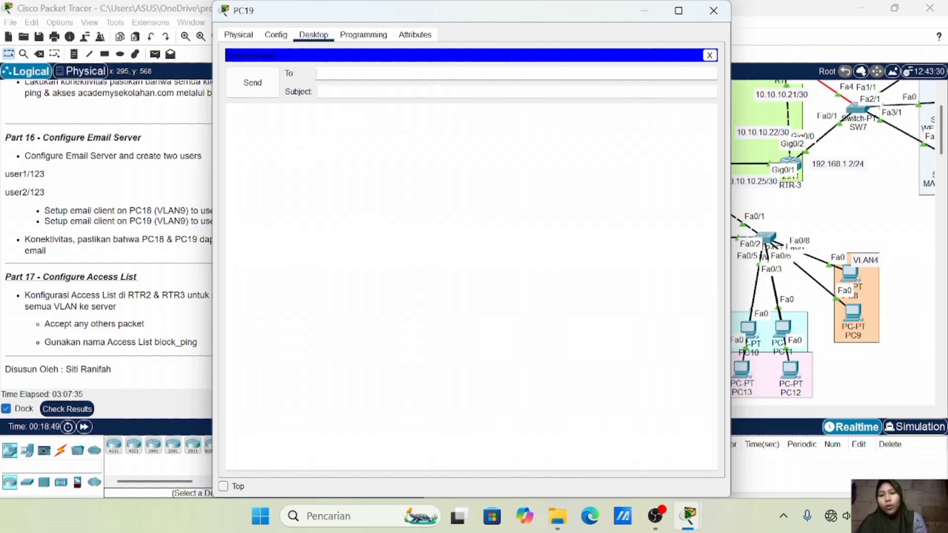
{"action": "type", "text": "user1"}
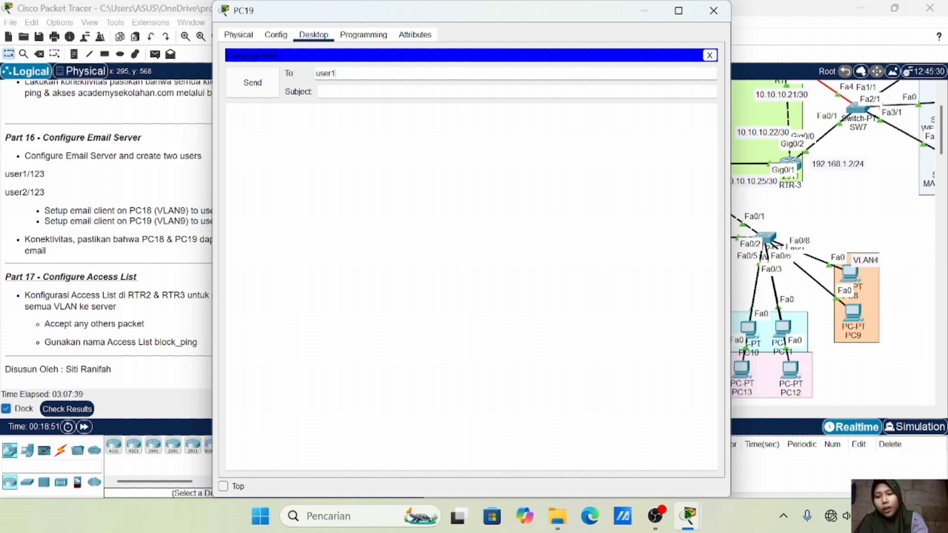
{"action": "key", "text": "Tab"}
{"action": "type", "text": "test"}
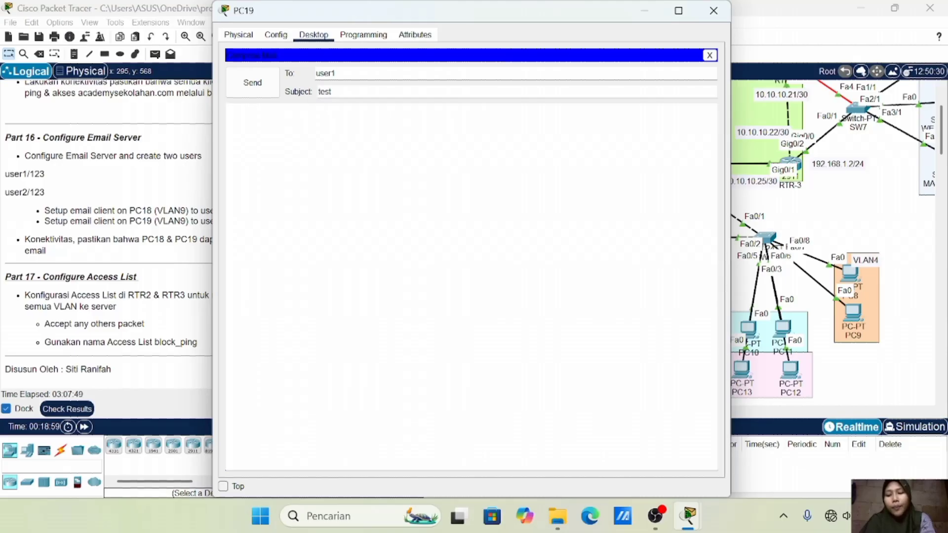
{"action": "type", "text": "haloo"}
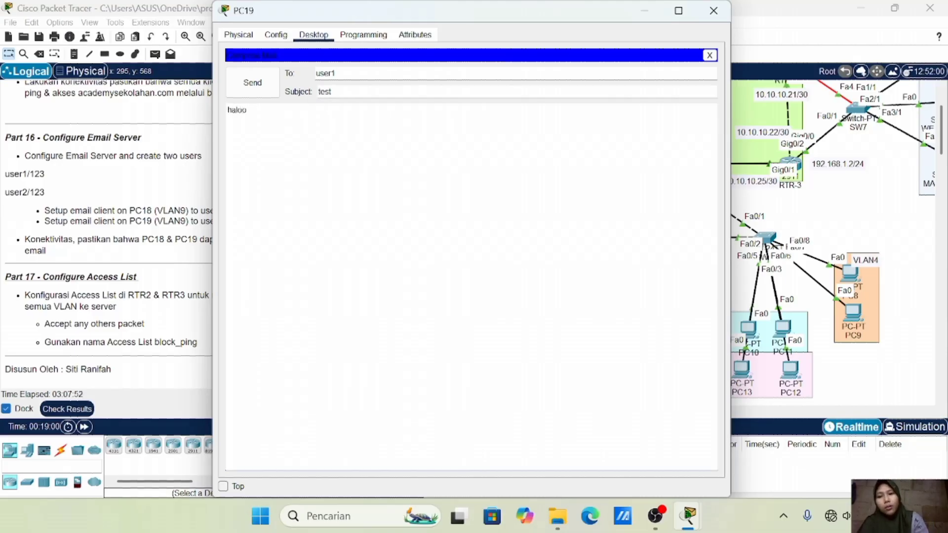
{"action": "left_click", "coordinate": [252, 83]}
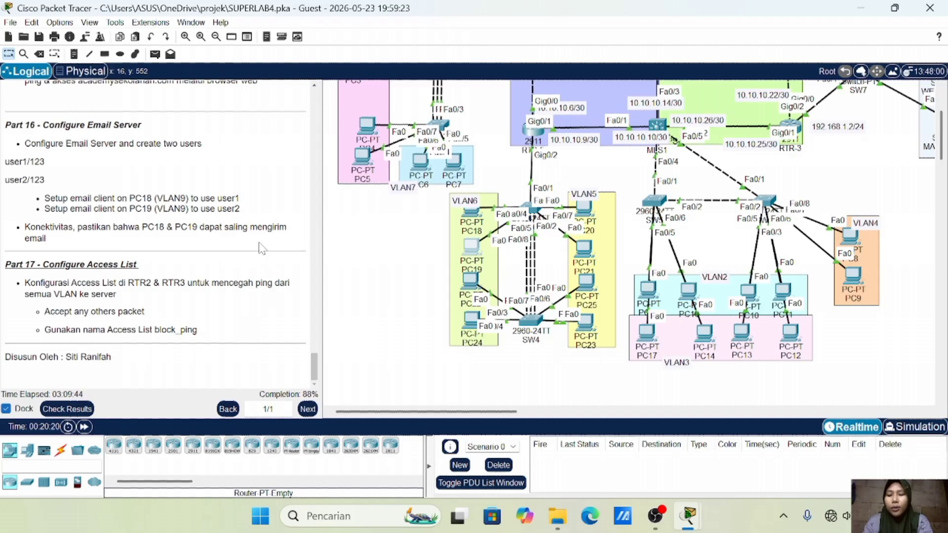
Scroll the instructions panel and workspace to bring the router areas into view
{"action": "scroll", "coordinate": [262, 248], "scroll_direction": "up", "scroll_amount": 4}
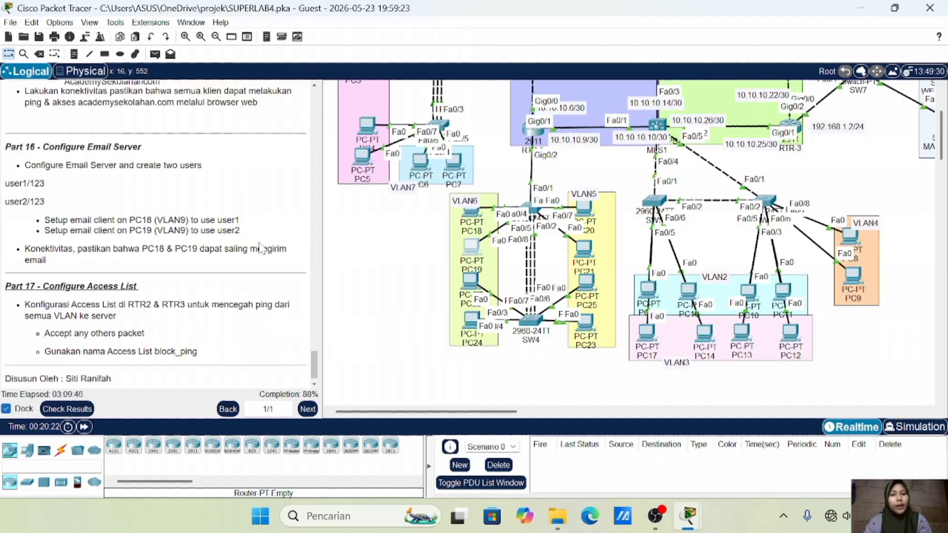
{"action": "scroll", "coordinate": [470, 216], "scroll_direction": "up", "scroll_amount": 5}
{"action": "scroll", "coordinate": [233, 219], "scroll_direction": "down", "scroll_amount": 3}
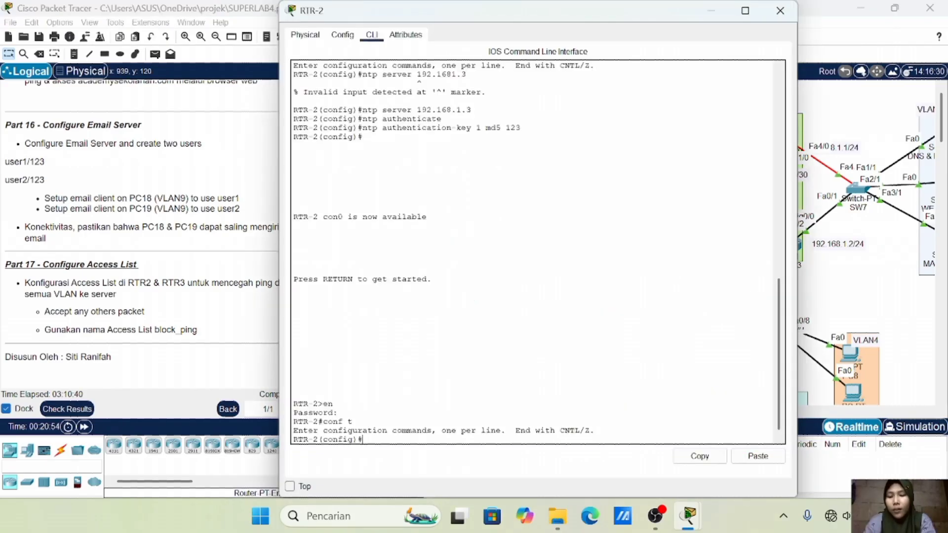
Create extended ACL block_ping denying ICMP to 192.168.1.0 0.0.0.255 and permitting ip any any
{"action": "type", "text": "acc"}
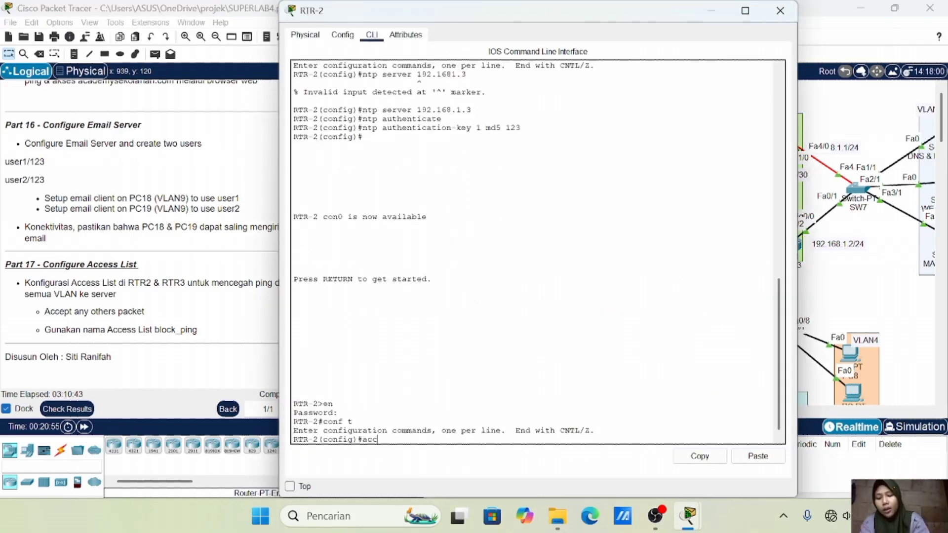
{"action": "type", "text": "ess-li"}
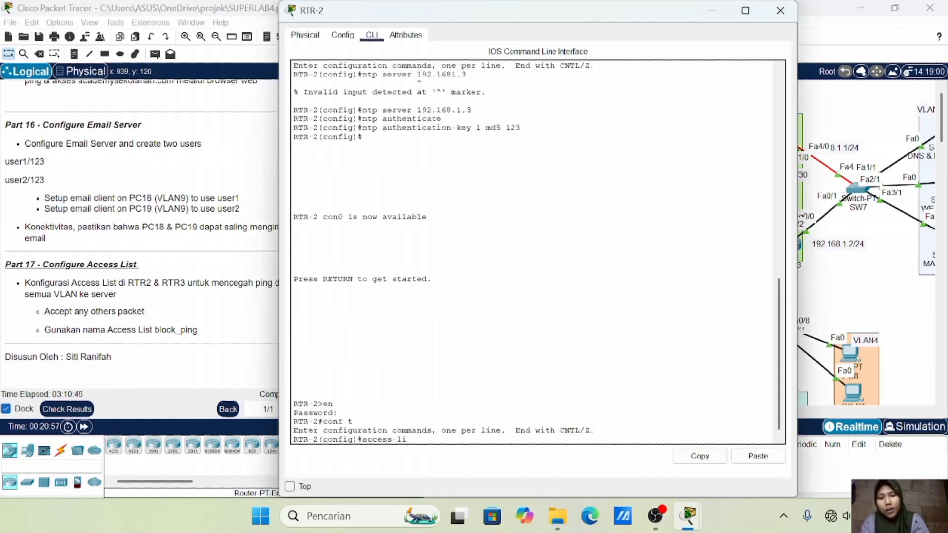
{"action": "type", "text": "st e"}
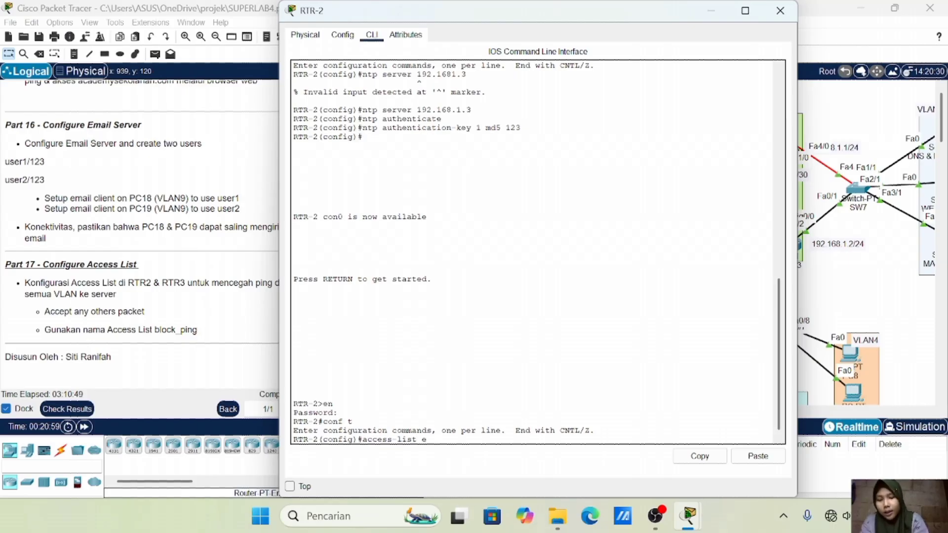
{"action": "type", "text": "xtended "}
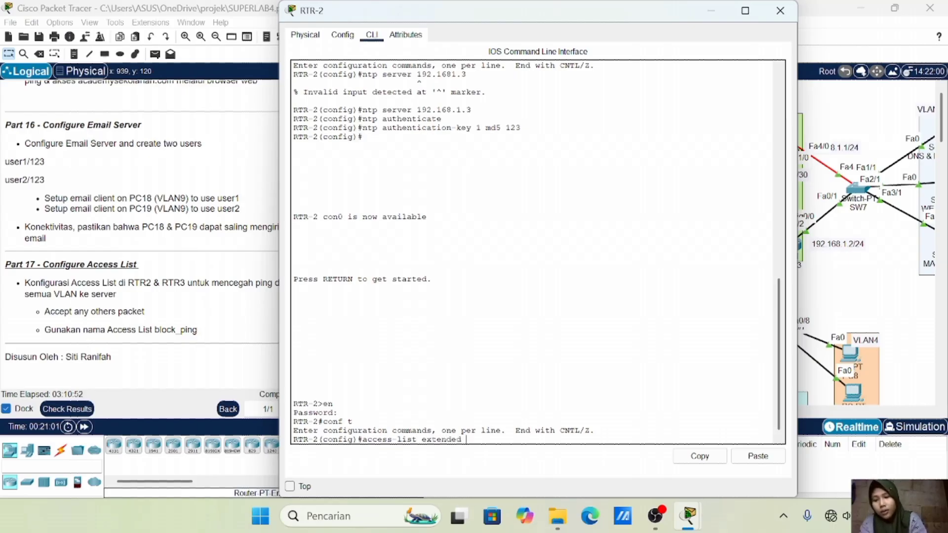
{"action": "type", "text": "block"}
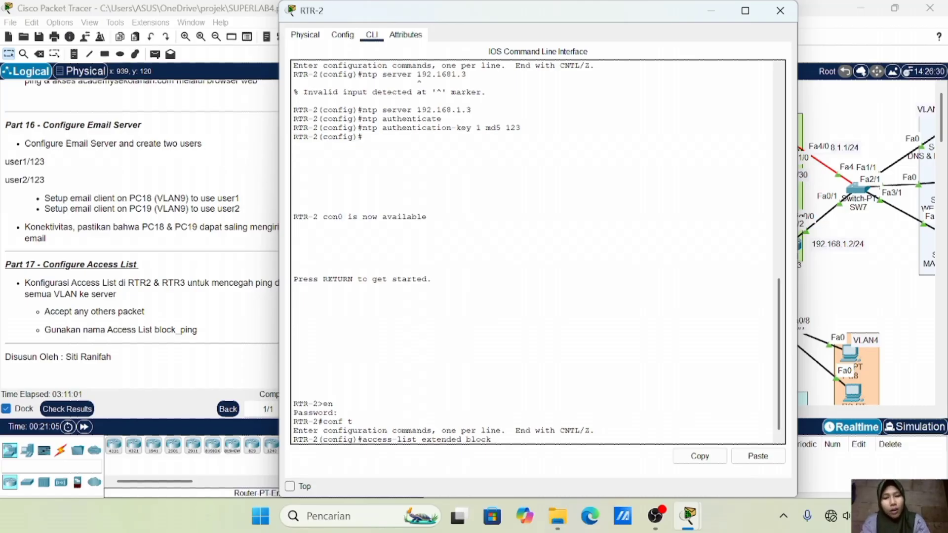
{"action": "type", "text": "_pi"}
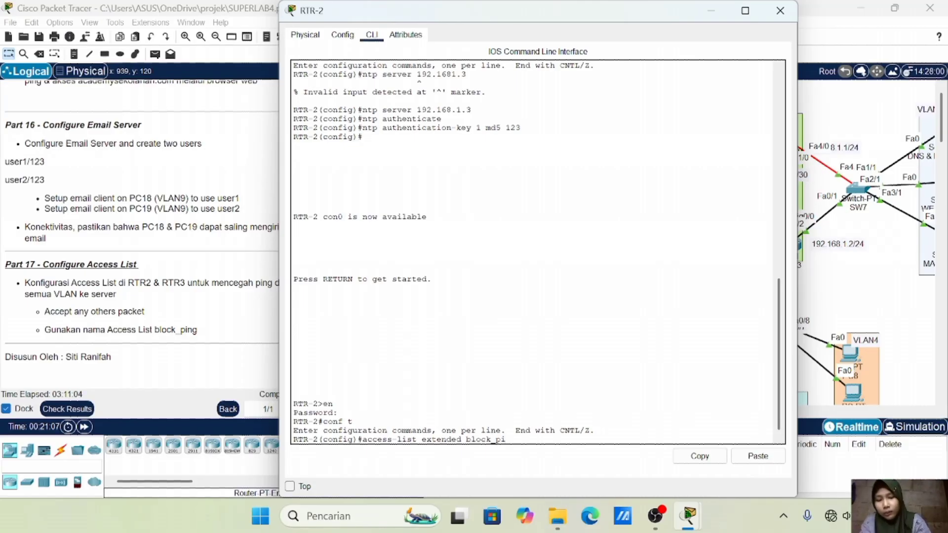
{"action": "type", "text": "ng"}
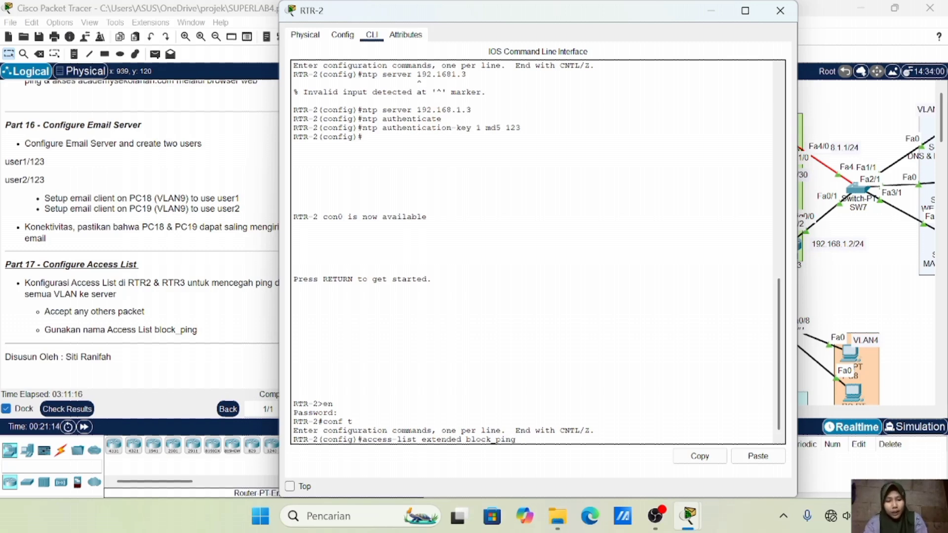
{"action": "key", "text": "Left"}
{"action": "key", "text": "Left"}
{"action": "key", "text": "Left"}
{"action": "key", "text": "Left"}
{"action": "key", "text": "Left"}
{"action": "key", "text": "Left"}
{"action": "type", "text": "ip"}
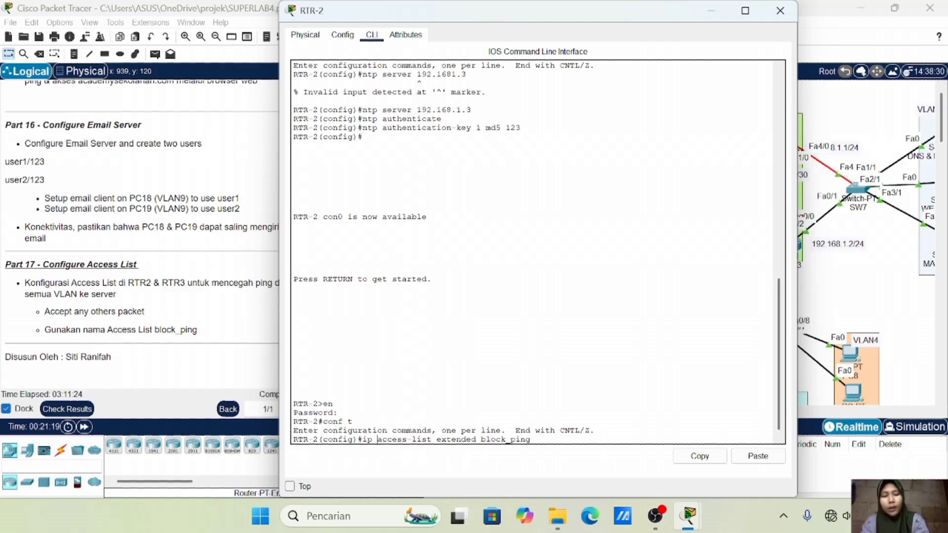
{"action": "key", "text": "Return"}
{"action": "type", "text": "deny icmp a"}
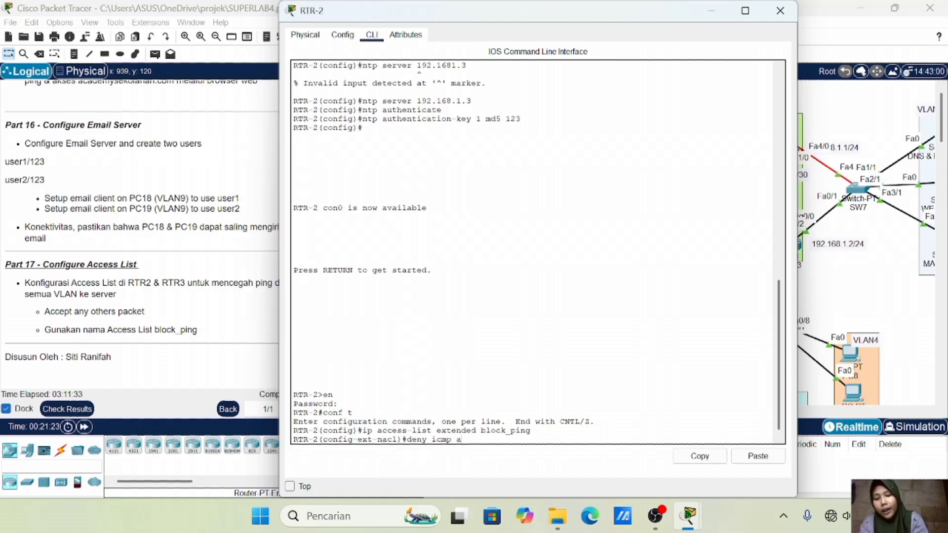
{"action": "type", "text": "ny 192."}
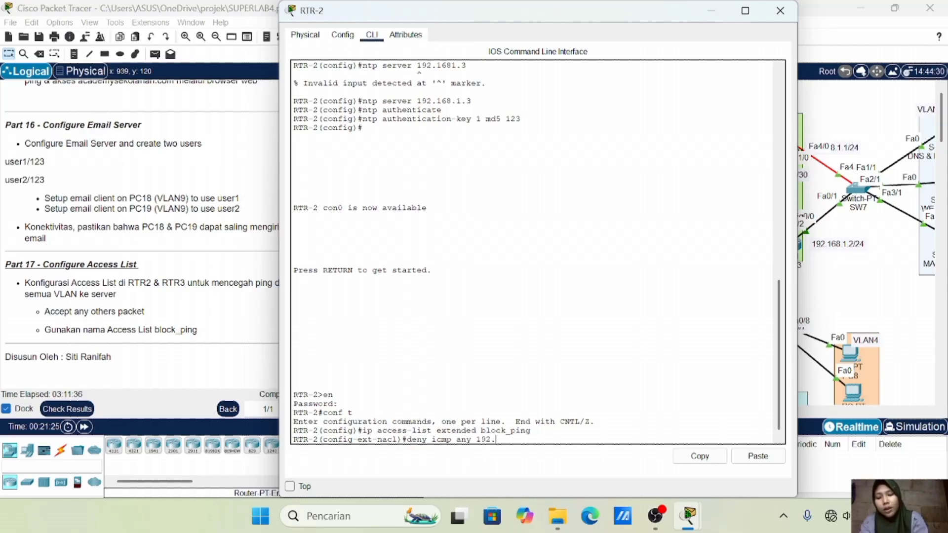
{"action": "type", "text": "168.1."}
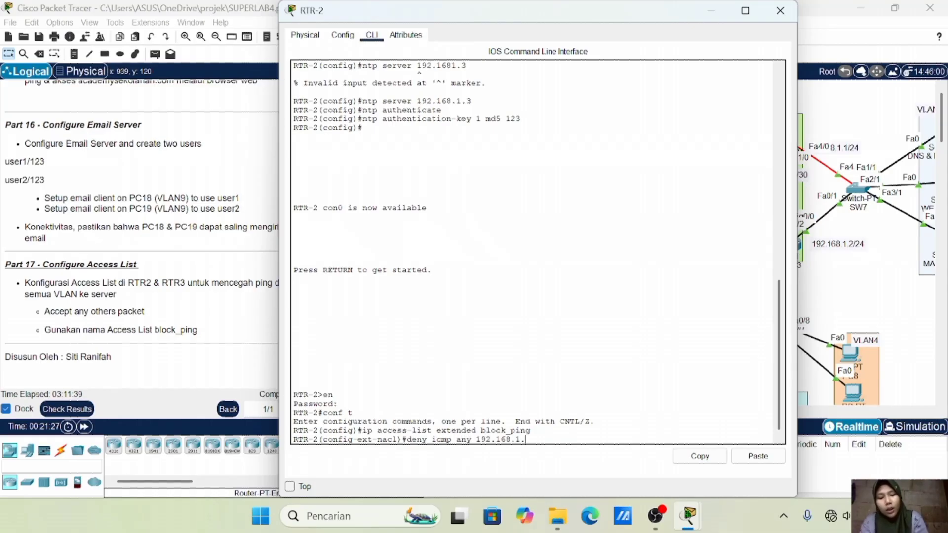
{"action": "type", "text": "0 0.0.0."}
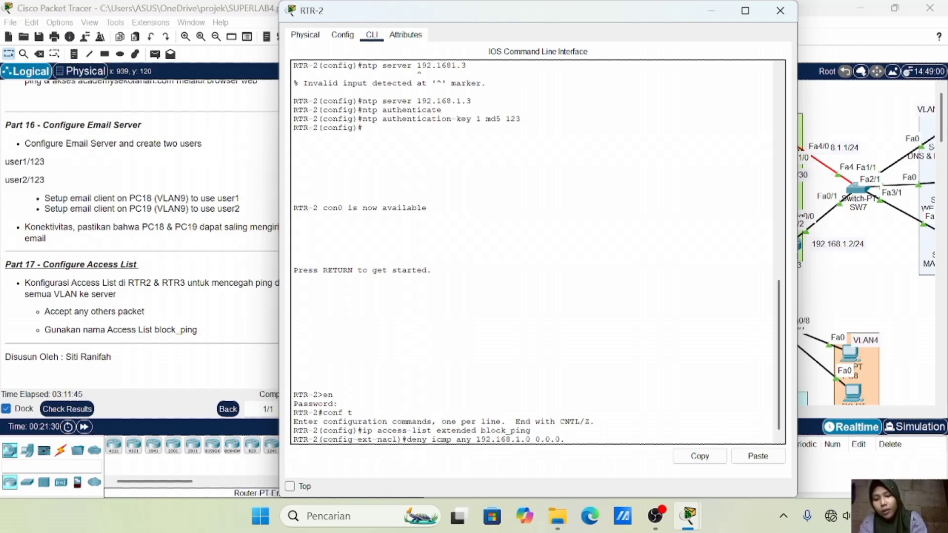
{"action": "type", "text": "255"}
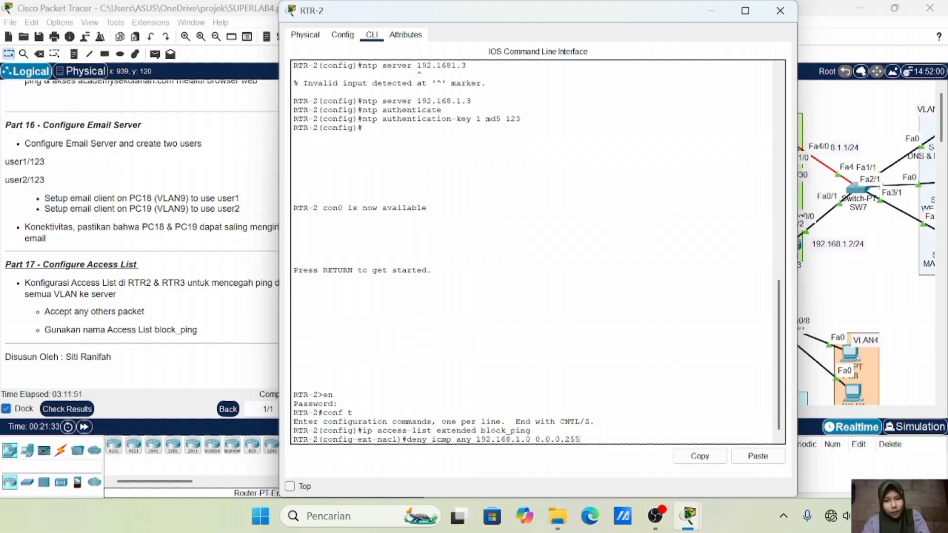
{"action": "key", "text": "Return"}
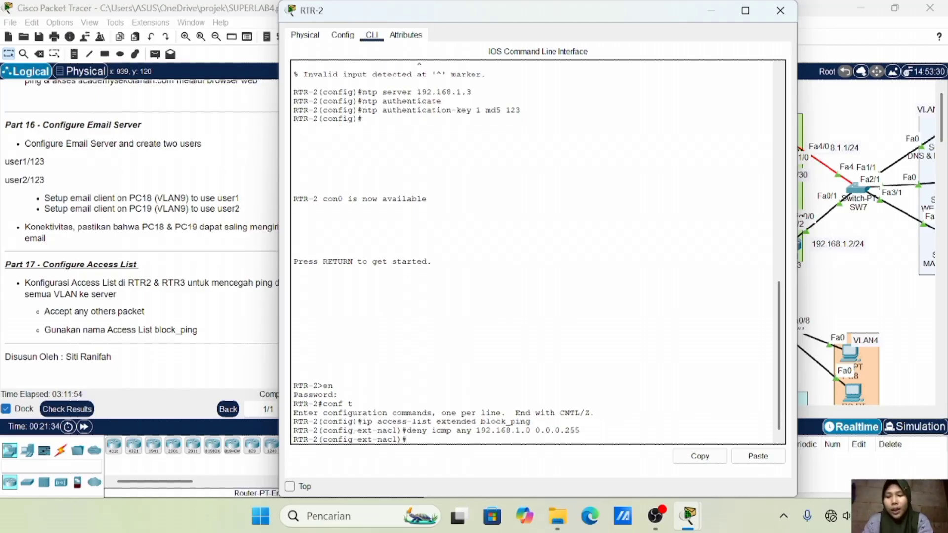
{"action": "type", "text": "permit"}
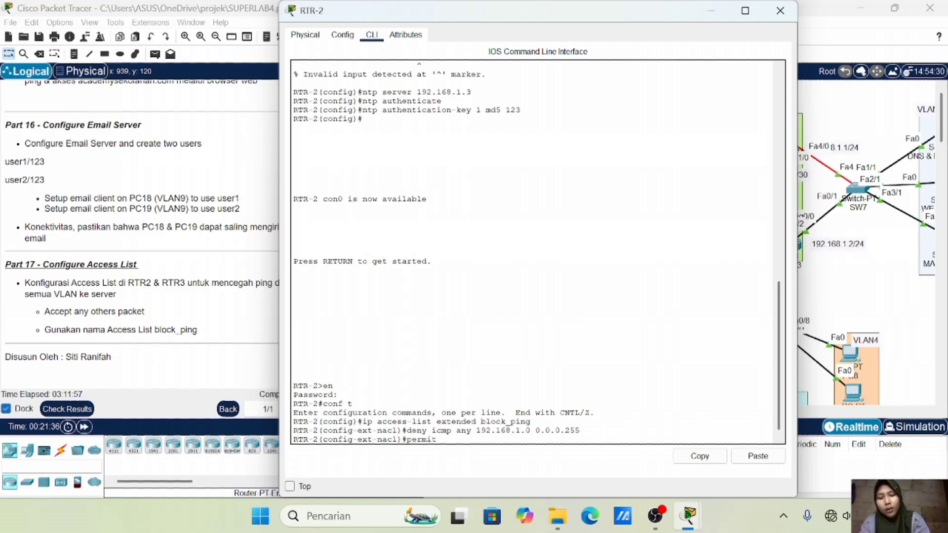
{"action": "type", "text": " ip any any"}
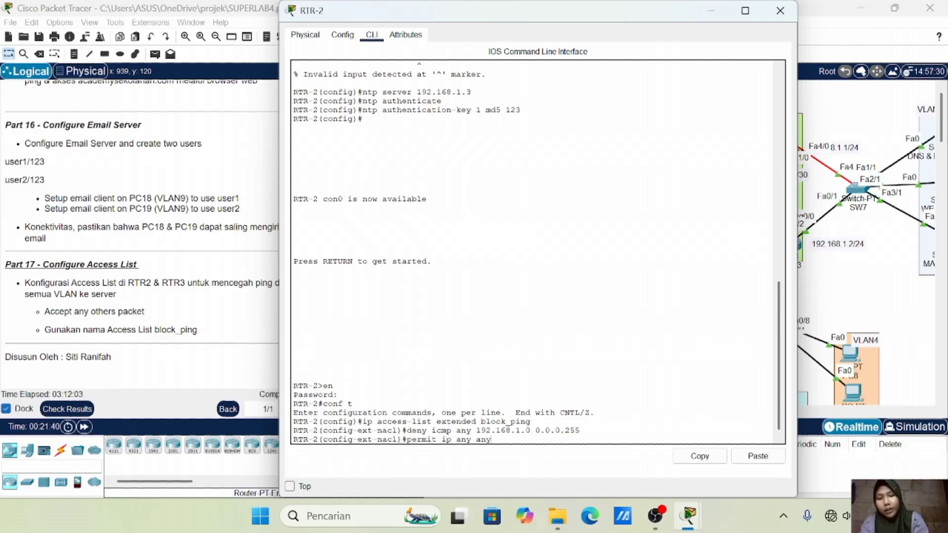
{"action": "key", "text": "Return"}
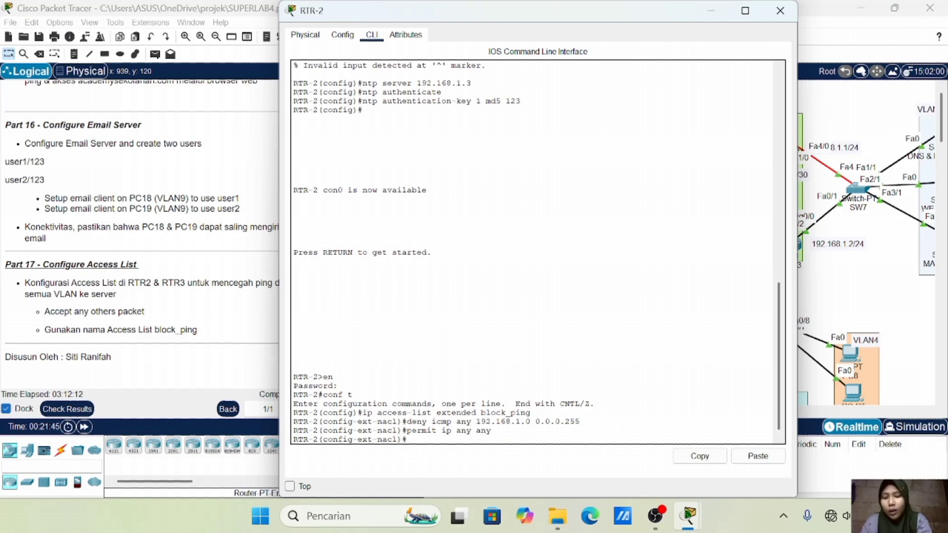
Apply block_ping outbound on RTR-2's interface fa4/0
{"action": "type", "text": "int f"}
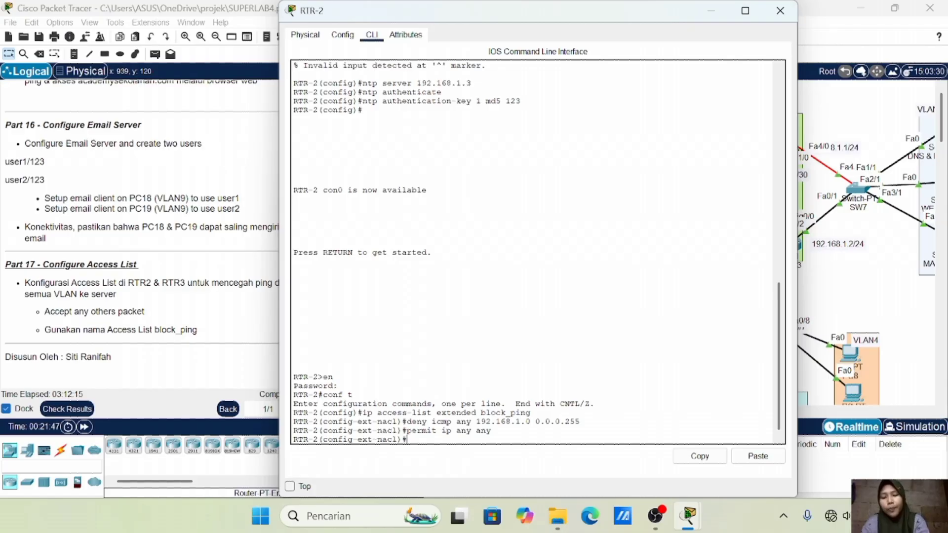
{"action": "type", "text": "a4/0"}
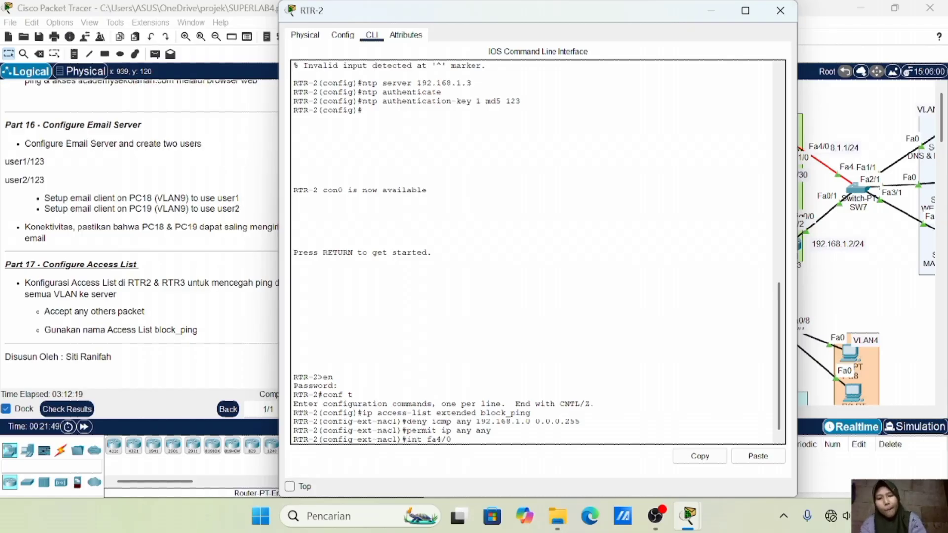
{"action": "key", "text": "Return"}
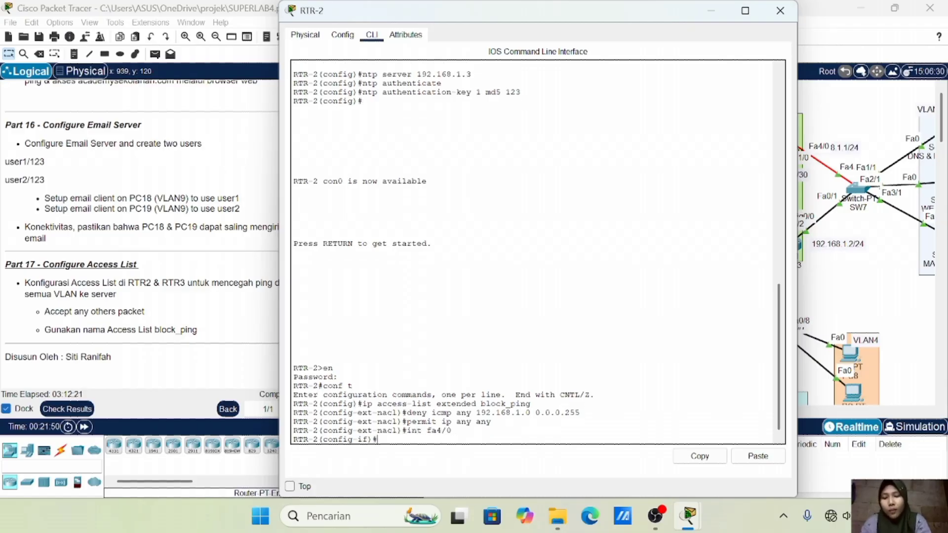
{"action": "type", "text": "ip "}
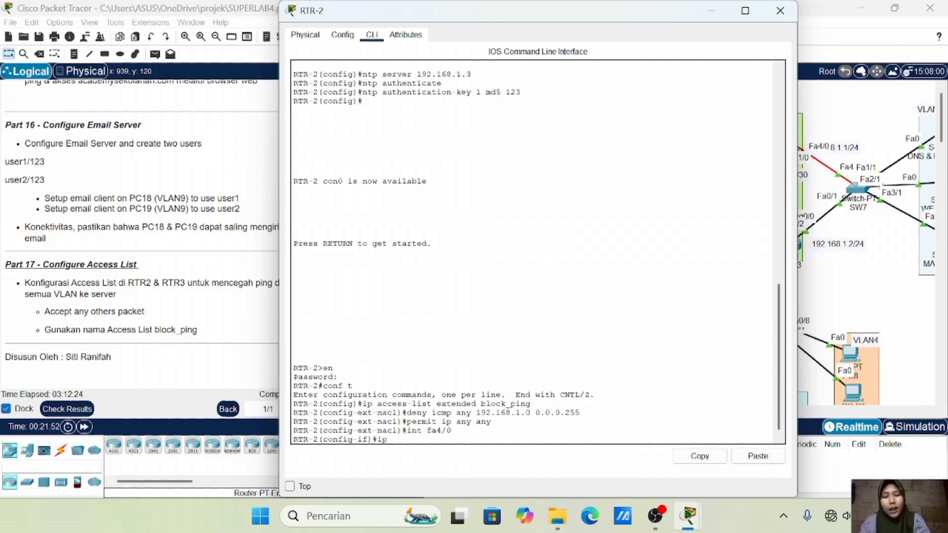
{"action": "type", "text": "access-group "}
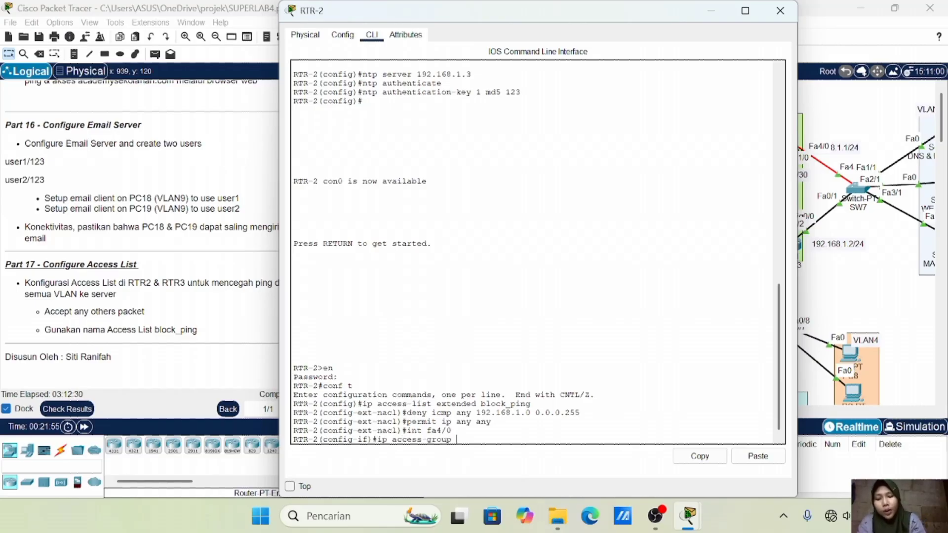
{"action": "type", "text": "blcck_pi"}
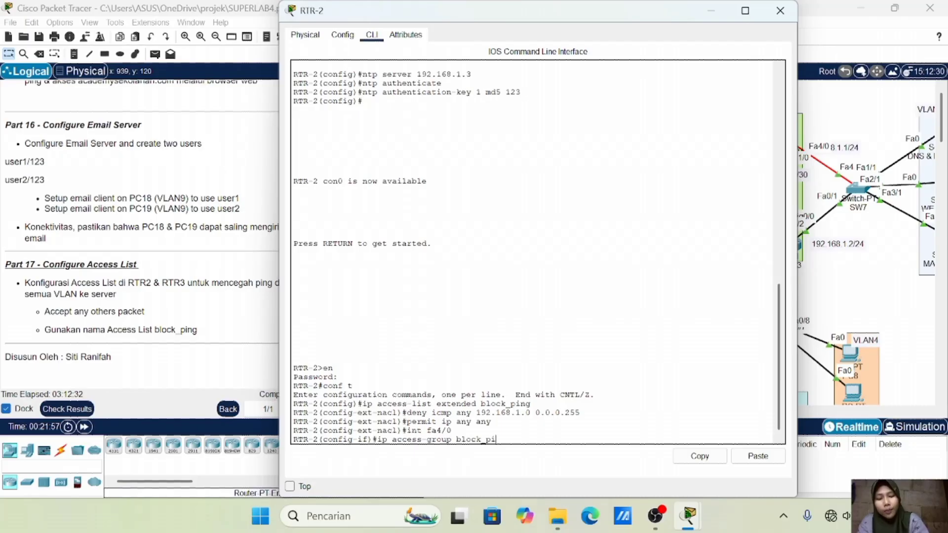
{"action": "type", "text": "ng out"}
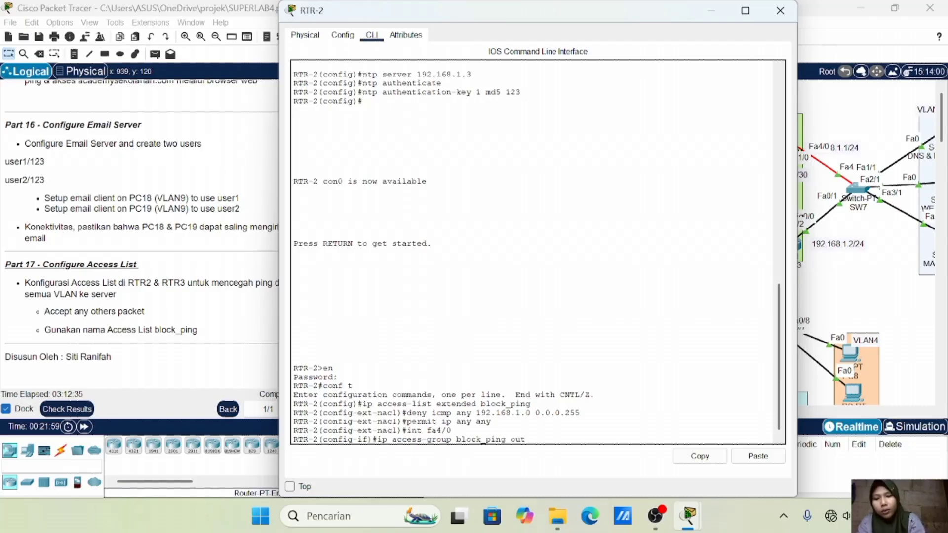
{"action": "key", "text": "Return"}
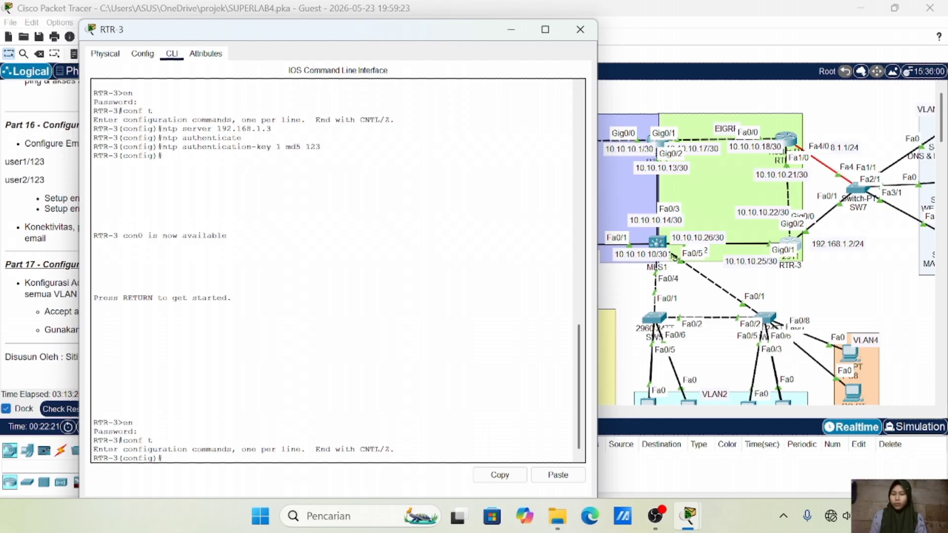
On RTR-3, create extended ACL block_ping: deny icmp any 192.168.1.0 0.0.0.255, then permit ip any any
{"action": "type", "text": "ip acces"}
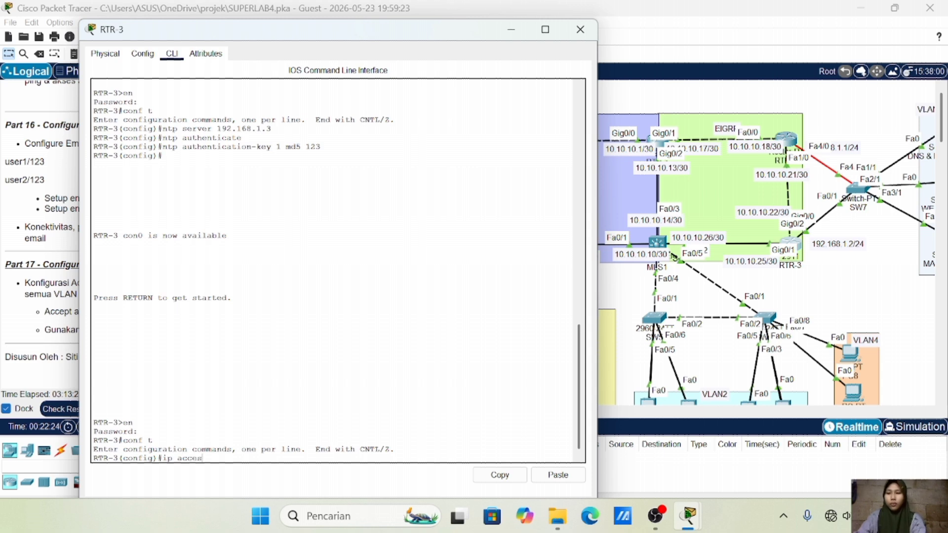
{"action": "type", "text": "s-list ext"}
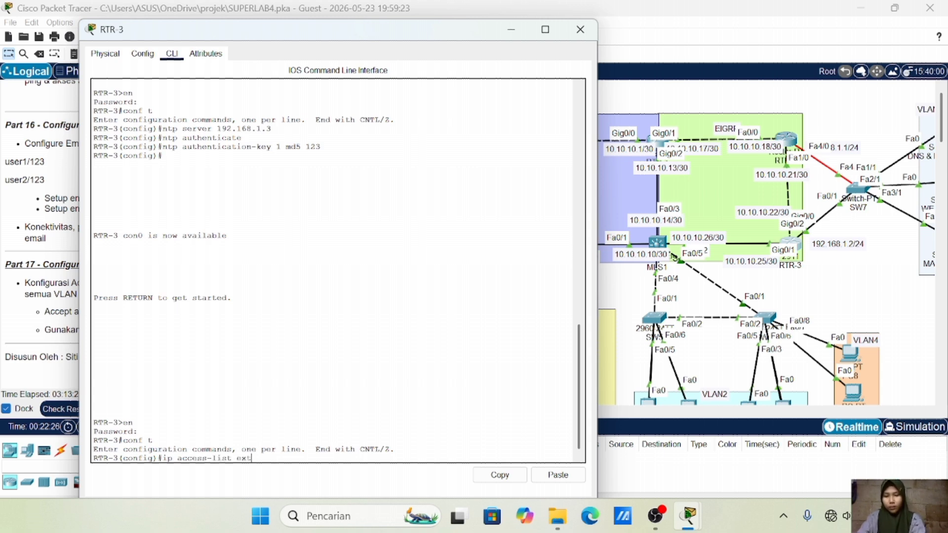
{"action": "type", "text": "ended b"}
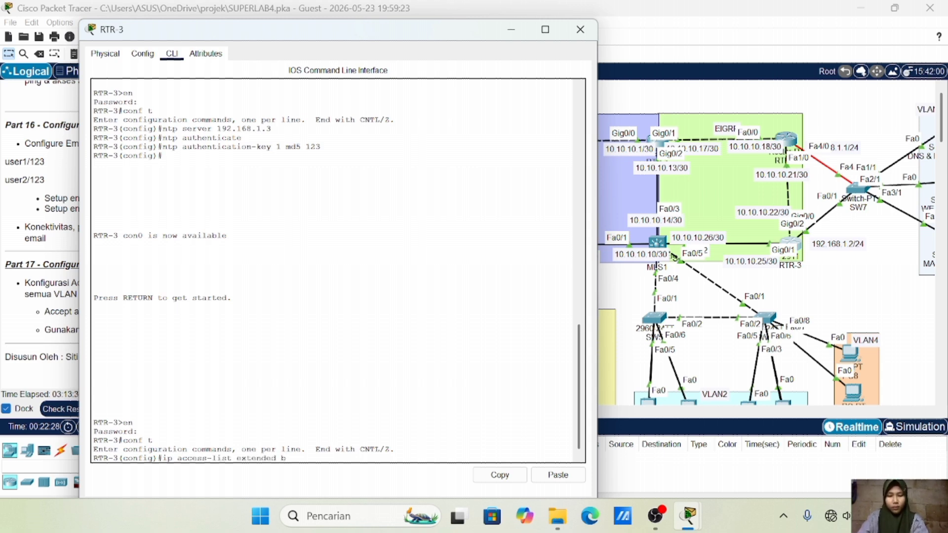
{"action": "type", "text": "lock_ping"}
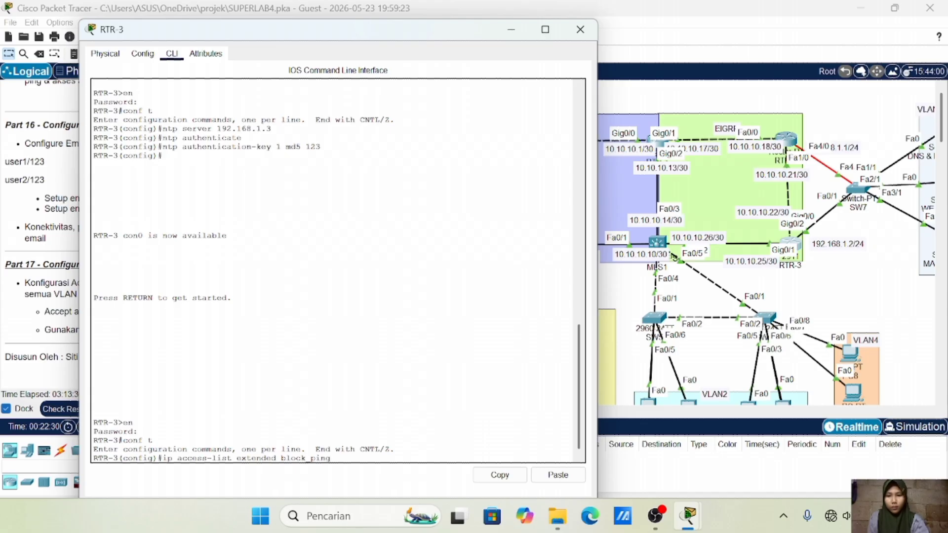
{"action": "key", "text": "Return"}
{"action": "key", "text": "Up"}
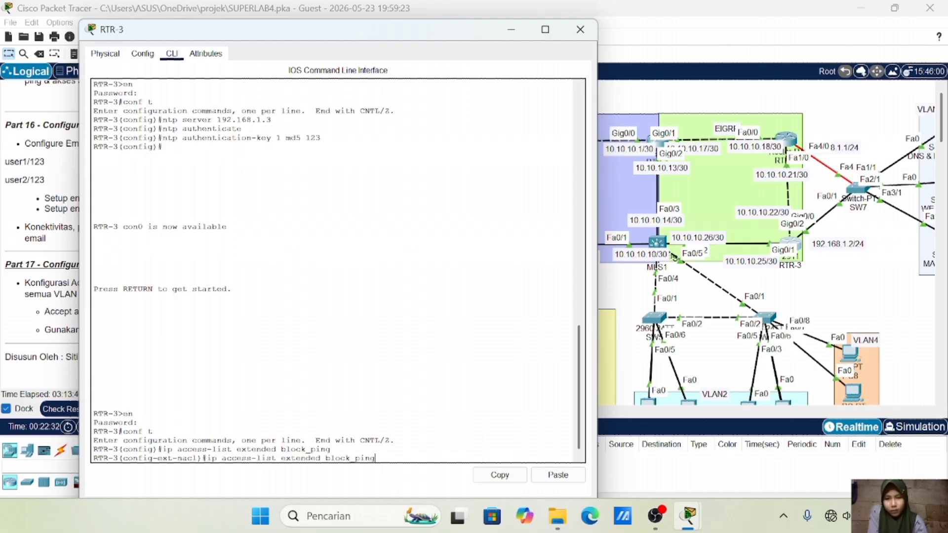
{"action": "key", "text": "BackSpace"}
{"action": "key", "text": "BackSpace"}
{"action": "key", "text": "BackSpace"}
{"action": "key", "text": "BackSpace"}
{"action": "key", "text": "BackSpace"}
{"action": "key", "text": "BackSpace"}
{"action": "key", "text": "BackSpace"}
{"action": "key", "text": "BackSpace"}
{"action": "key", "text": "BackSpace"}
{"action": "key", "text": "BackSpace"}
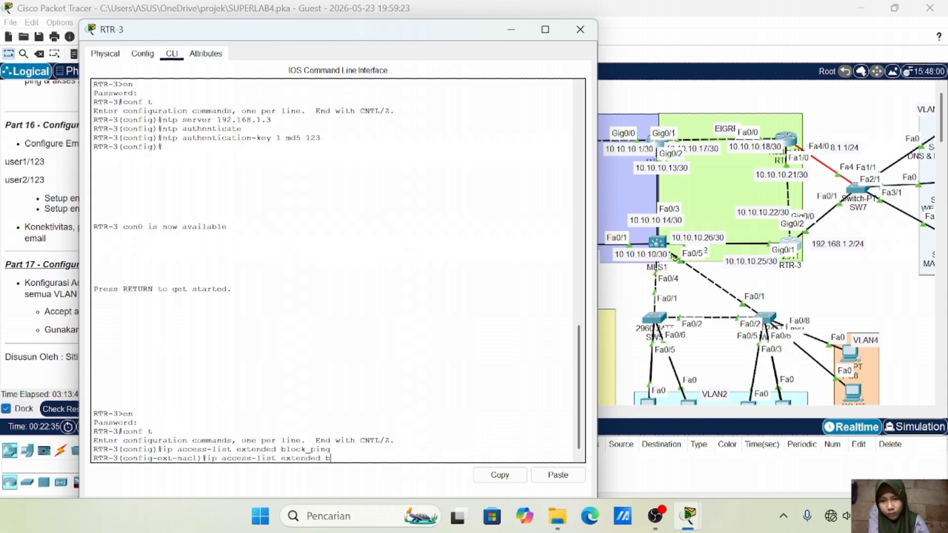
{"action": "key", "text": "BackSpace"}
{"action": "key", "text": "BackSpace"}
{"action": "key", "text": "BackSpace"}
{"action": "key", "text": "BackSpace"}
{"action": "key", "text": "BackSpace"}
{"action": "key", "text": "BackSpace"}
{"action": "key", "text": "BackSpace"}
{"action": "key", "text": "BackSpace"}
{"action": "key", "text": "BackSpace"}
{"action": "key", "text": "BackSpace"}
{"action": "key", "text": "BackSpace"}
{"action": "key", "text": "BackSpace"}
{"action": "key", "text": "BackSpace"}
{"action": "key", "text": "BackSpace"}
{"action": "key", "text": "BackSpace"}
{"action": "key", "text": "BackSpace"}
{"action": "key", "text": "BackSpace"}
{"action": "key", "text": "BackSpace"}
{"action": "key", "text": "BackSpace"}
{"action": "key", "text": "BackSpace"}
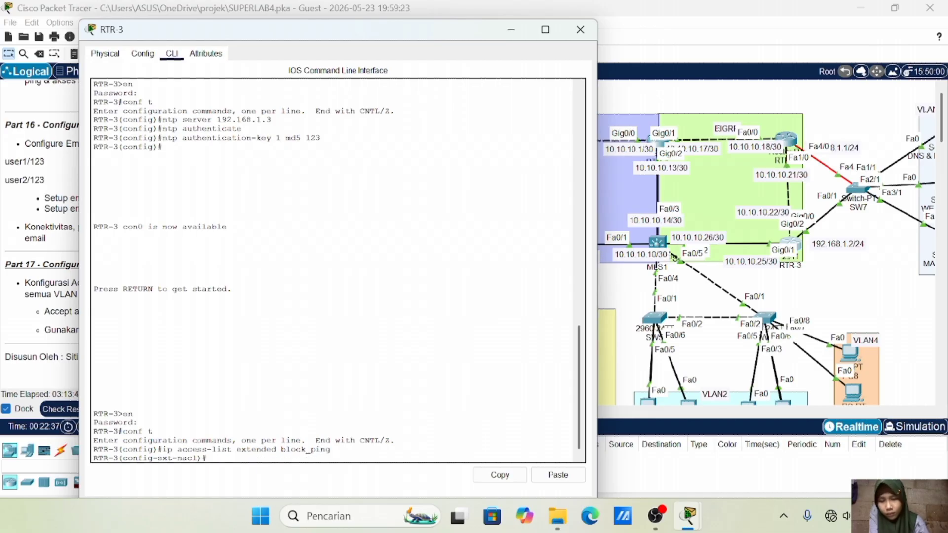
{"action": "type", "text": "deny ic"}
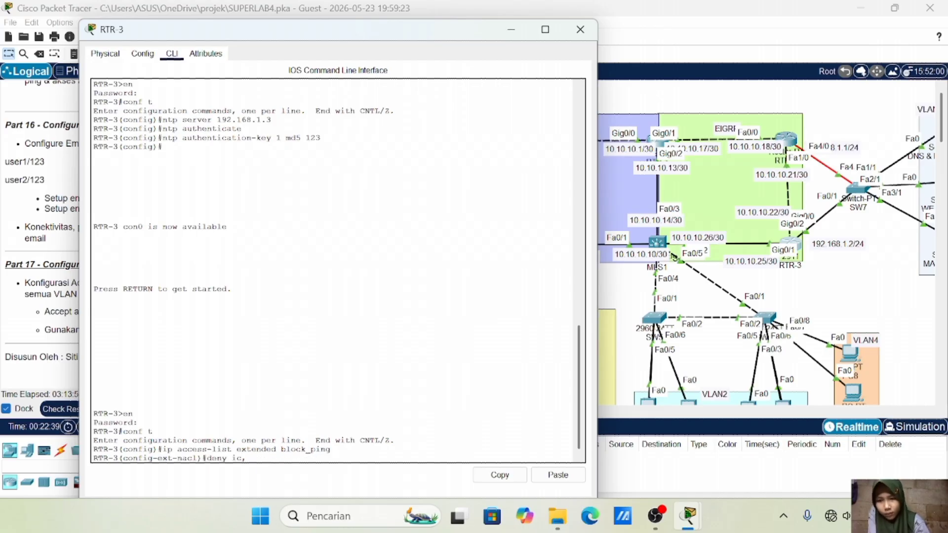
{"action": "type", "text": "mp"}
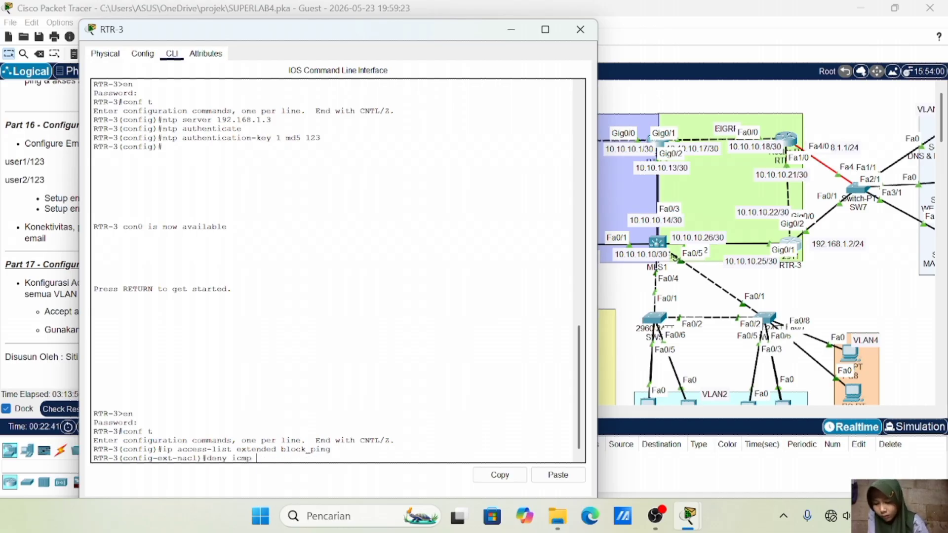
{"action": "type", "text": " any 1902"}
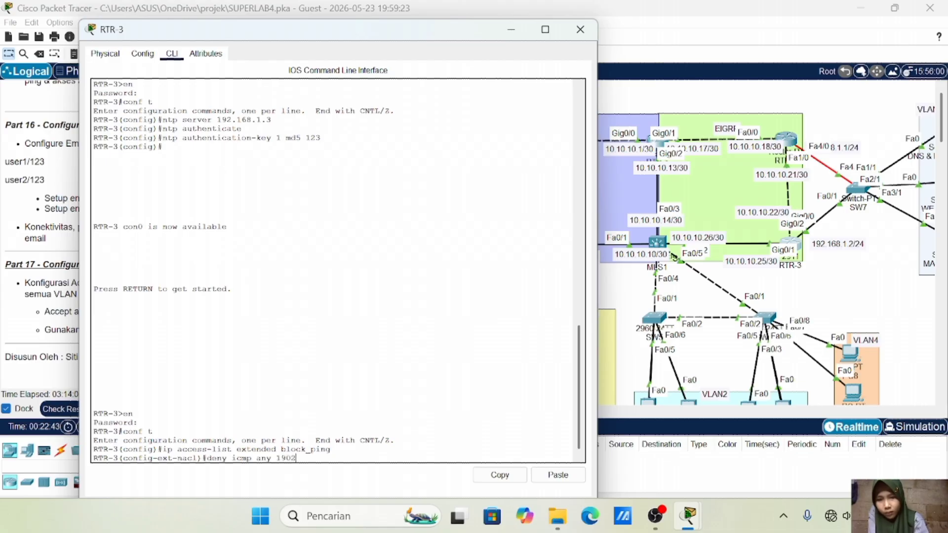
{"action": "key", "text": "BackSpace"}
{"action": "key", "text": "BackSpace"}
{"action": "type", "text": "2.168"}
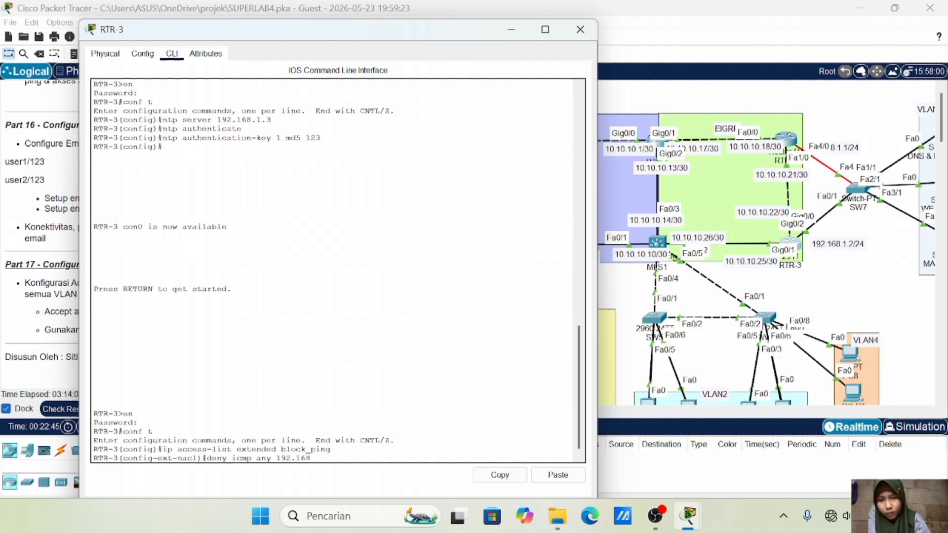
{"action": "type", "text": ".1"}
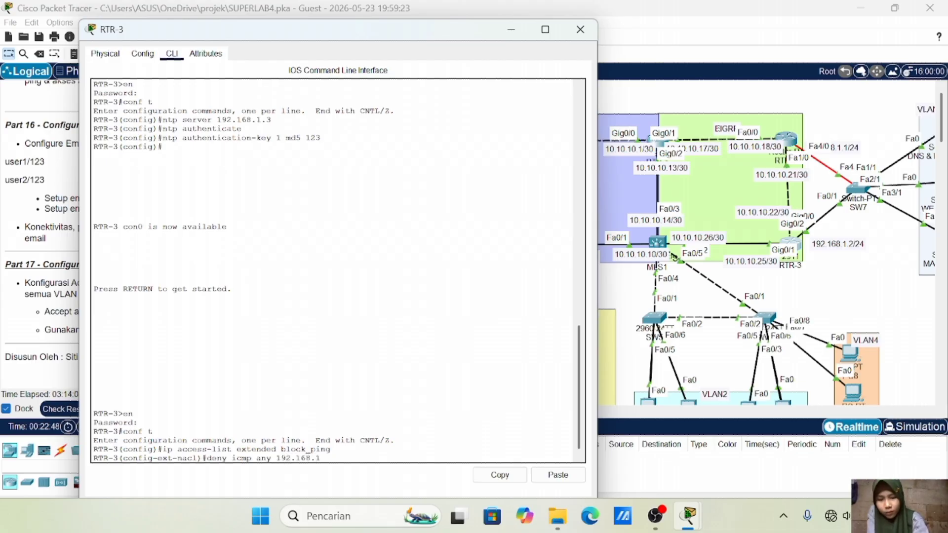
{"action": "type", "text": ".0 0.0.0.255"}
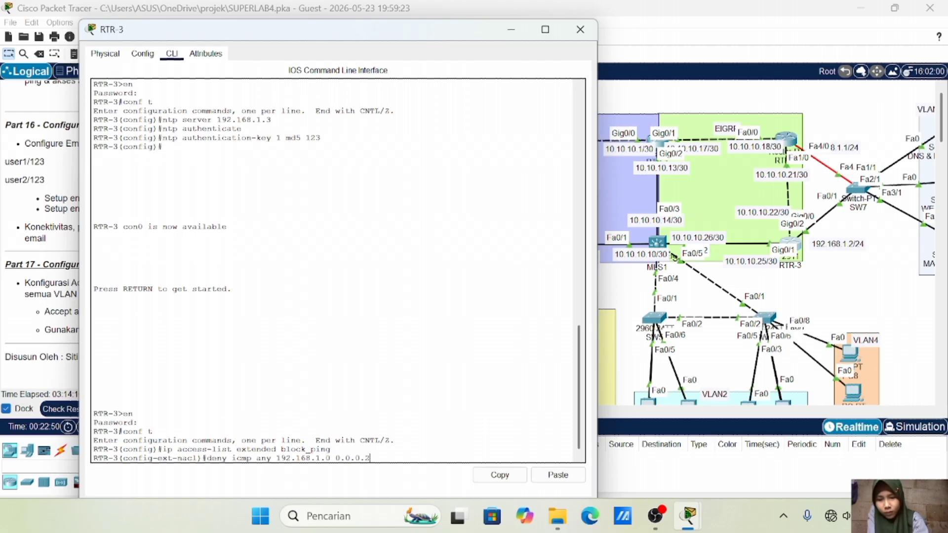
{"action": "key", "text": "Return"}
{"action": "type", "text": "permit ip any any"}
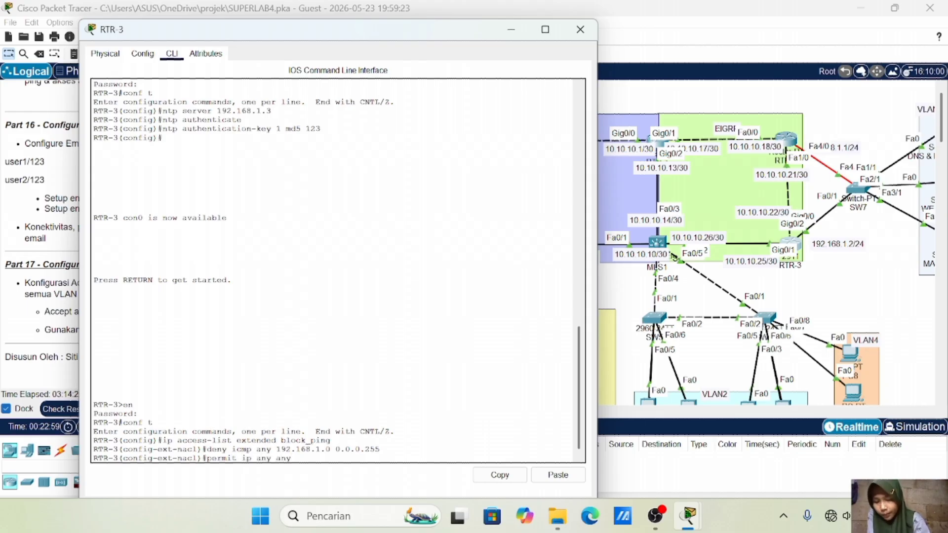
{"action": "key", "text": "Return"}
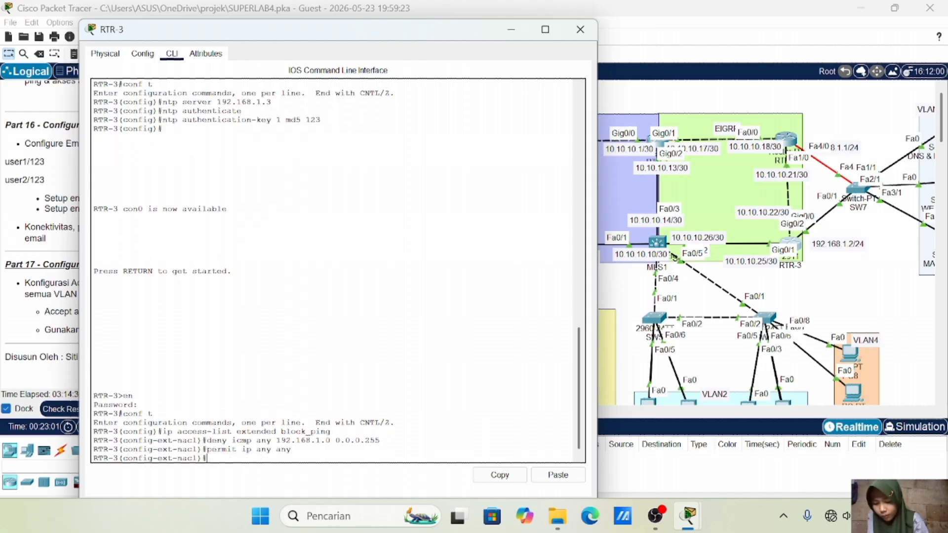
Apply block_ping outbound on interface gig0/2 with 'ip access-group block_ping out'
{"action": "type", "text": "int gi"}
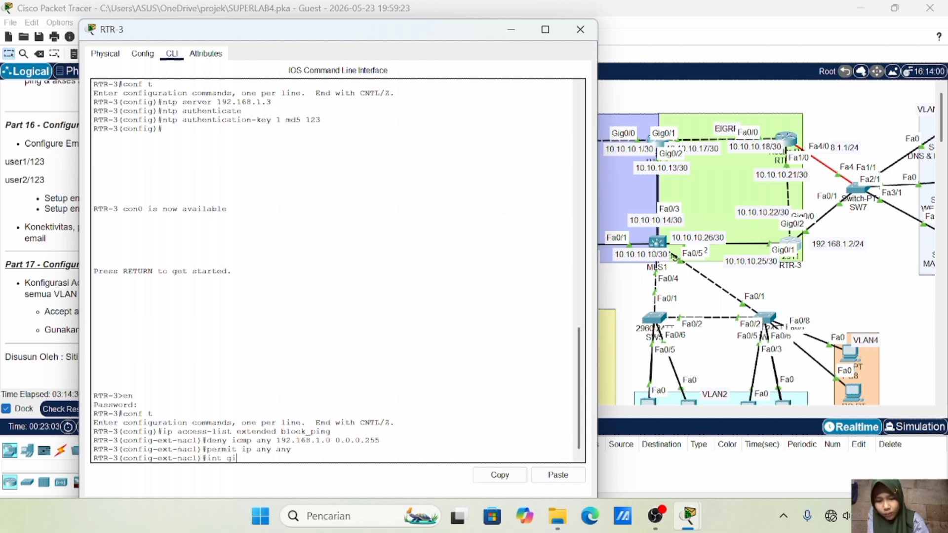
{"action": "type", "text": "g0/2"}
{"action": "key", "text": "Return"}
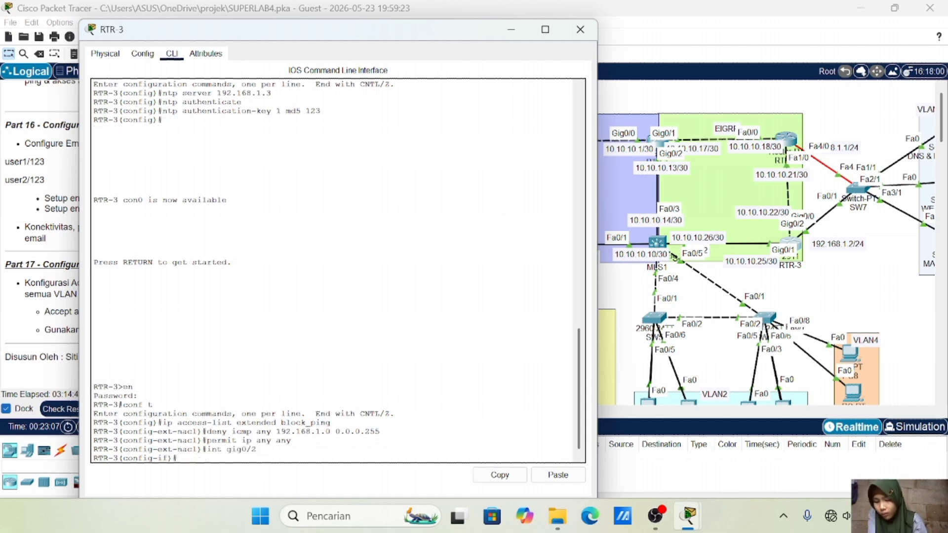
{"action": "type", "text": "ip access-group "}
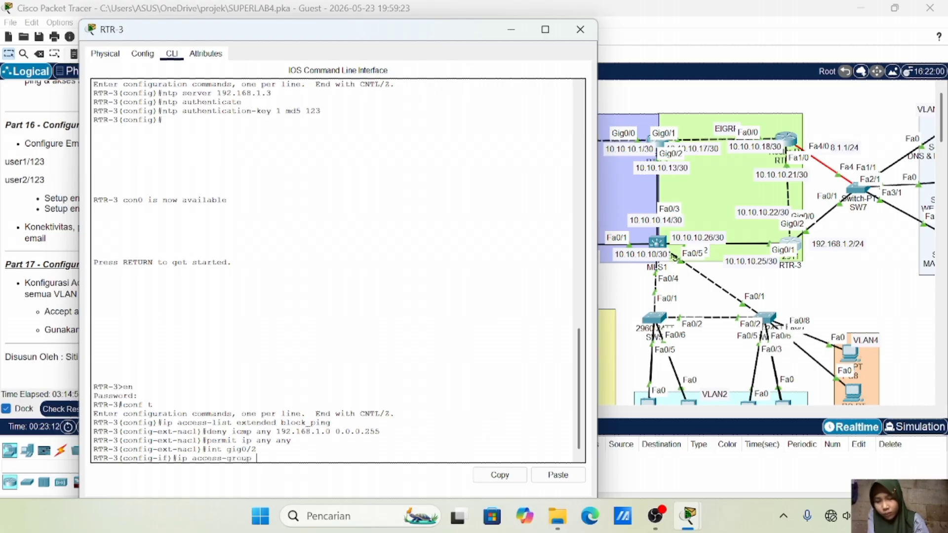
{"action": "type", "text": "bloc"}
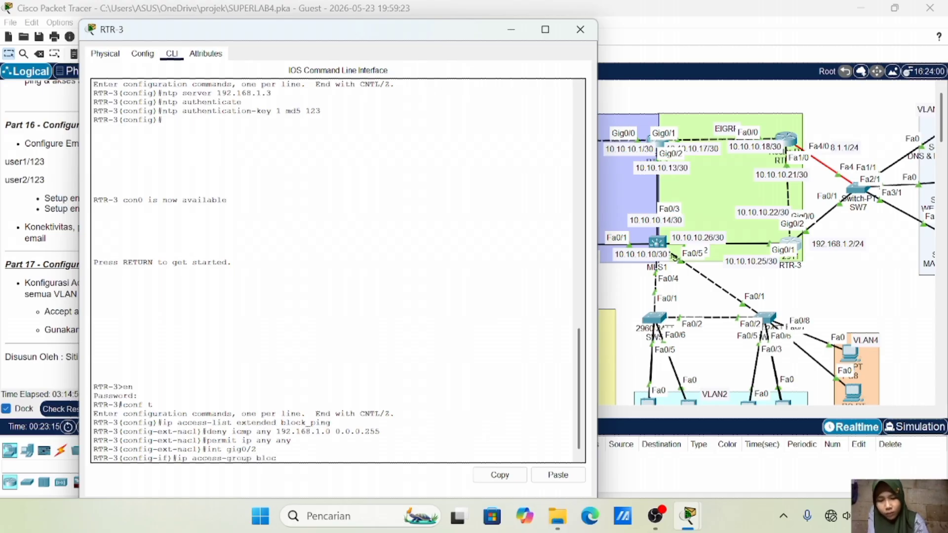
{"action": "type", "text": "k_ping out"}
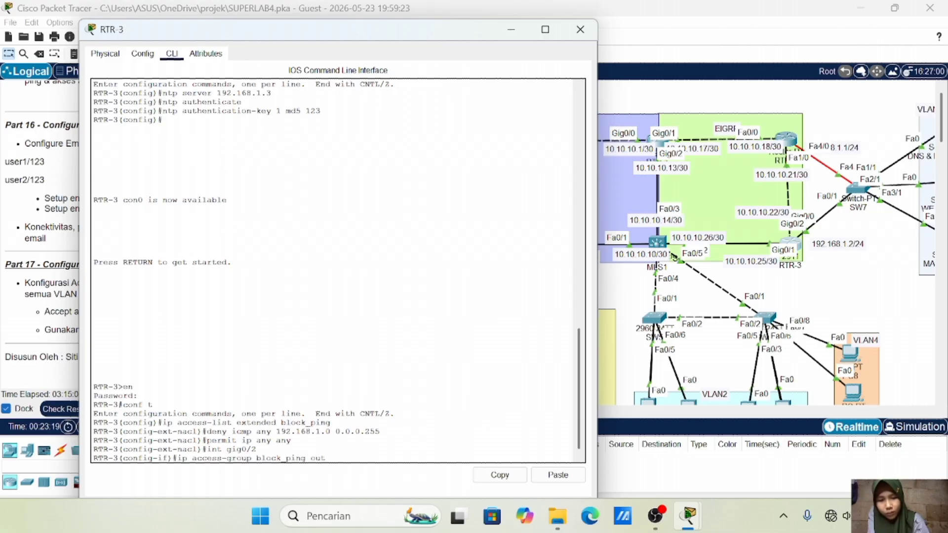
{"action": "key", "text": "Return"}
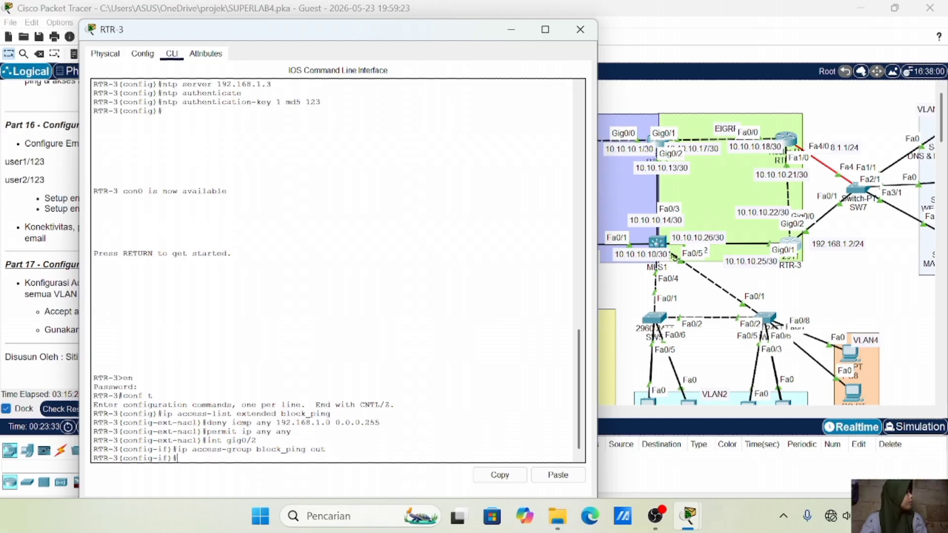
{"action": "double_click", "coordinate": [420, 32]}
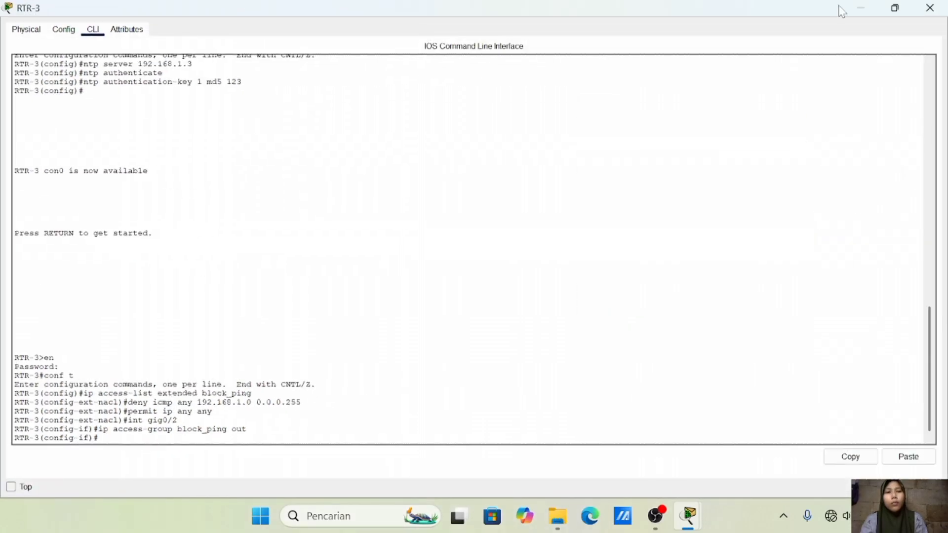
Shrink the RTR-3 window and send a simple PDU ping from PC20 to the WEB SERVER
{"action": "left_click", "coordinate": [861, 9]}
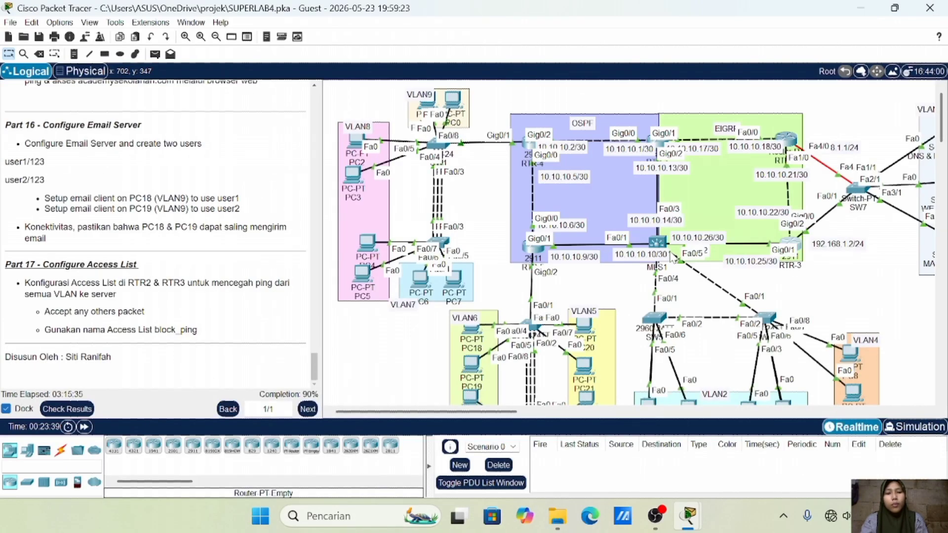
{"action": "left_click", "coordinate": [790, 245]}
{"action": "left_click_drag", "start_coordinate": [262, 20], "coordinate": [186, 137]}
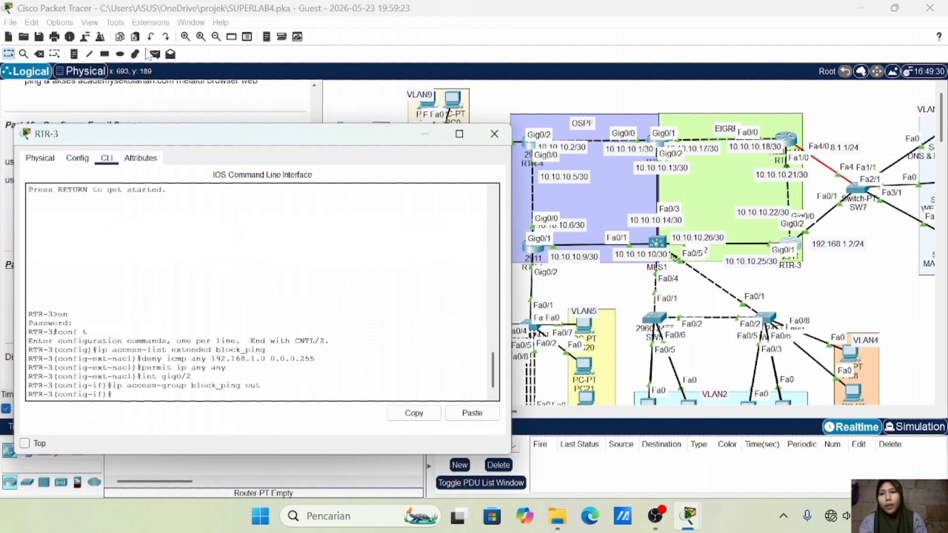
{"action": "left_click", "coordinate": [155, 54]}
{"action": "left_click", "coordinate": [587, 328]}
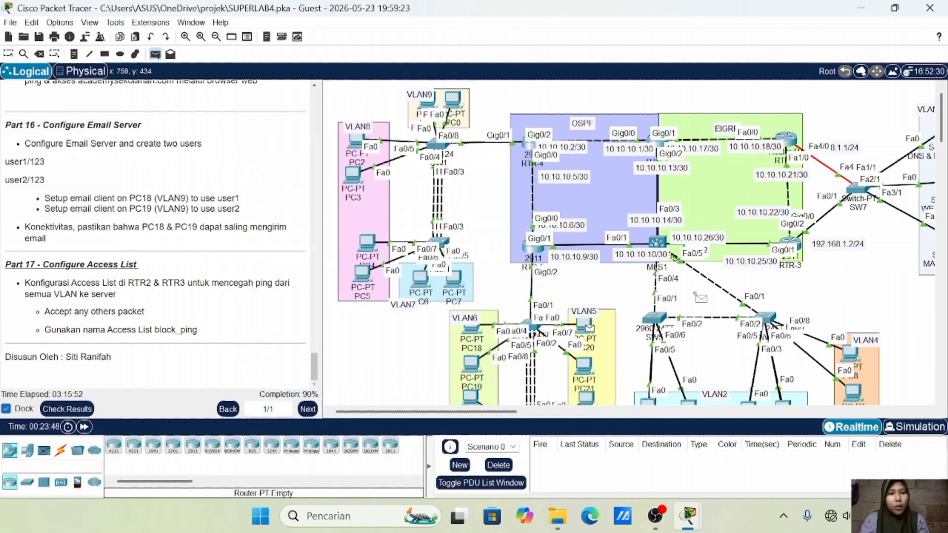
{"action": "scroll", "coordinate": [740, 222], "scroll_direction": "right", "scroll_amount": 4}
{"action": "left_click", "coordinate": [837, 184]}
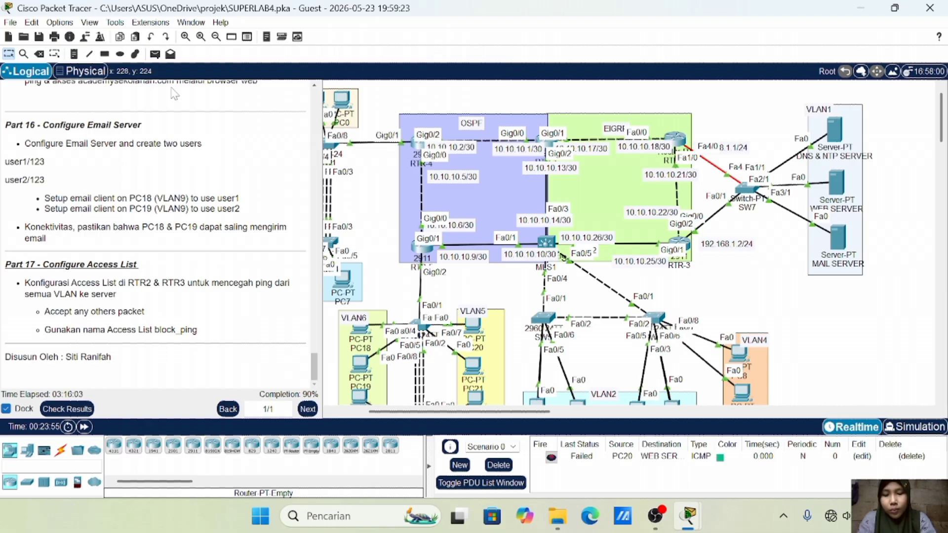
Send another simple PDU ping from PC21 to the MAIL SERVER
{"action": "left_click", "coordinate": [155, 56]}
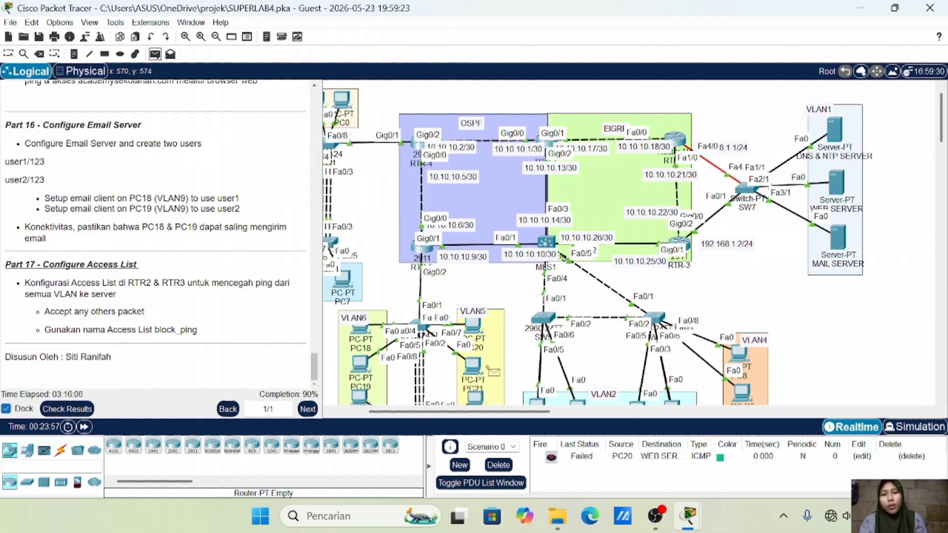
{"action": "left_click", "coordinate": [476, 367]}
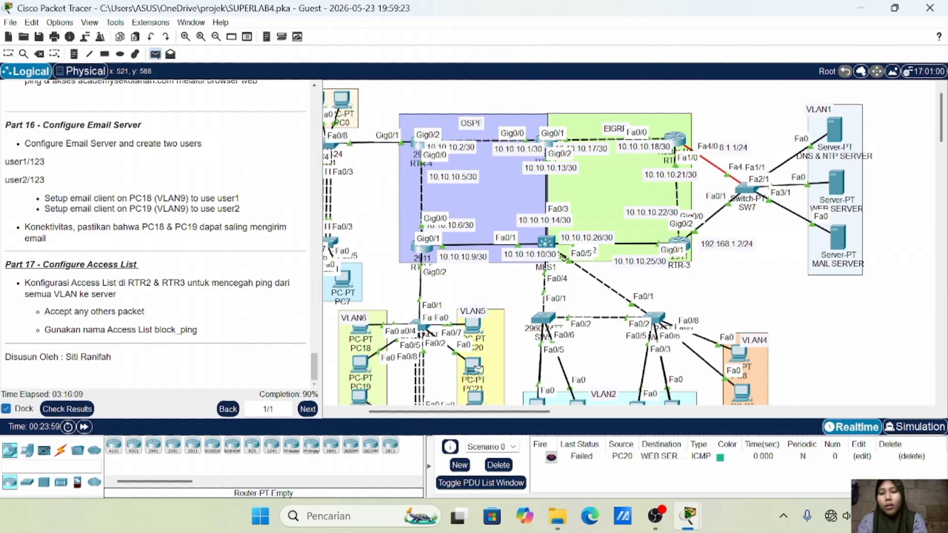
{"action": "left_click", "coordinate": [837, 238]}
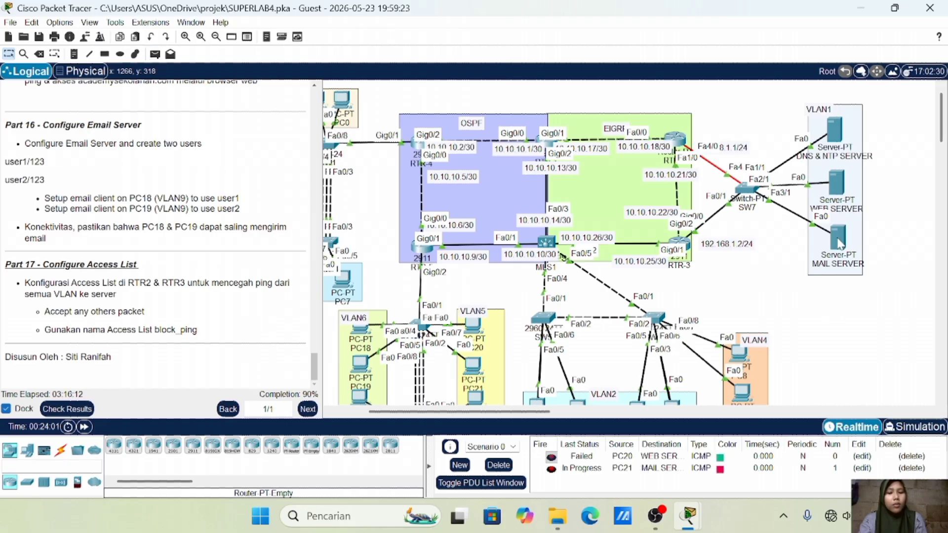